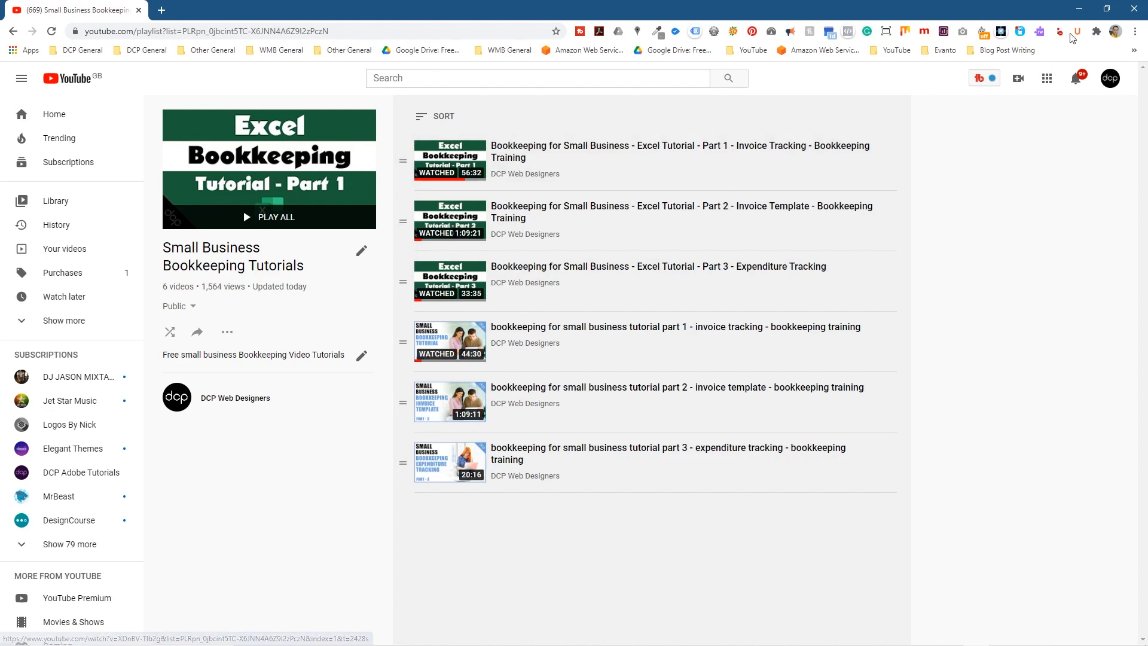
# Close Chrome and open the Excel bookkeeping folder from the desktop
pyautogui.click(1133, 10)
pyautogui.doubleClick(1106, 50)
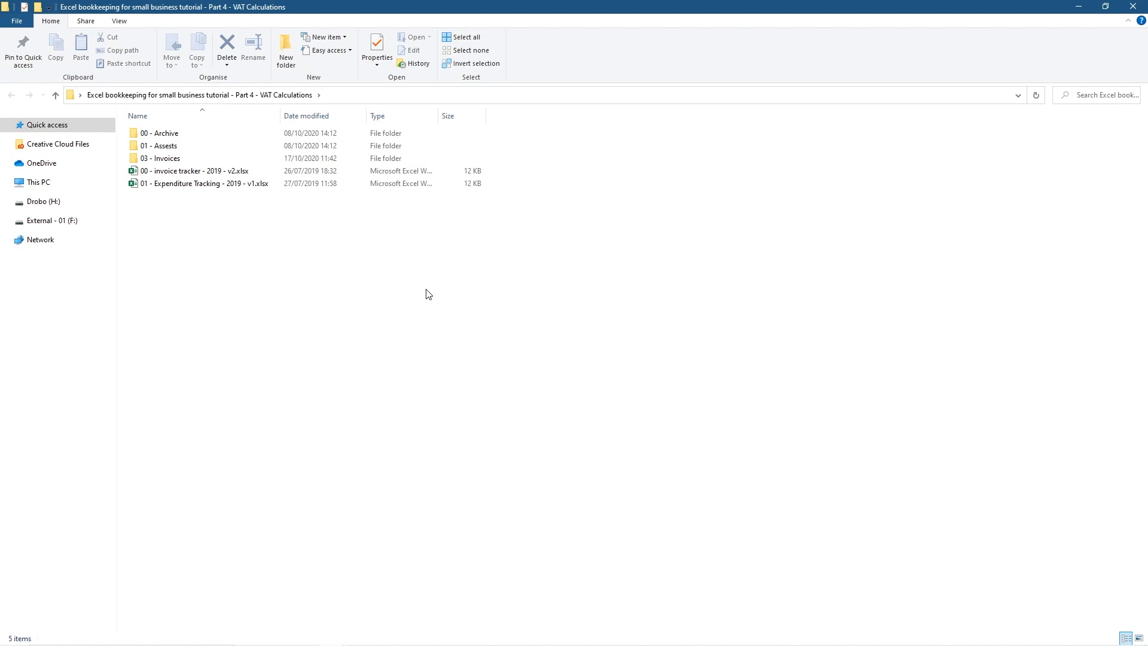
pyautogui.click(182, 172)
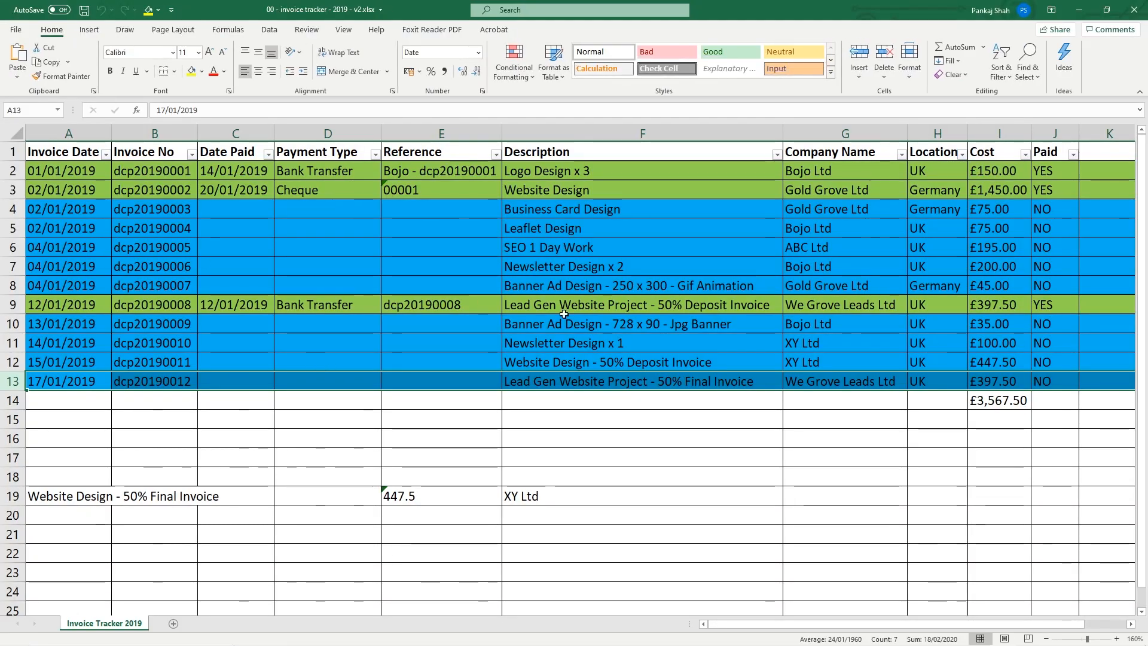
pyautogui.moveTo(784, 135); pyautogui.dragTo(717, 135)
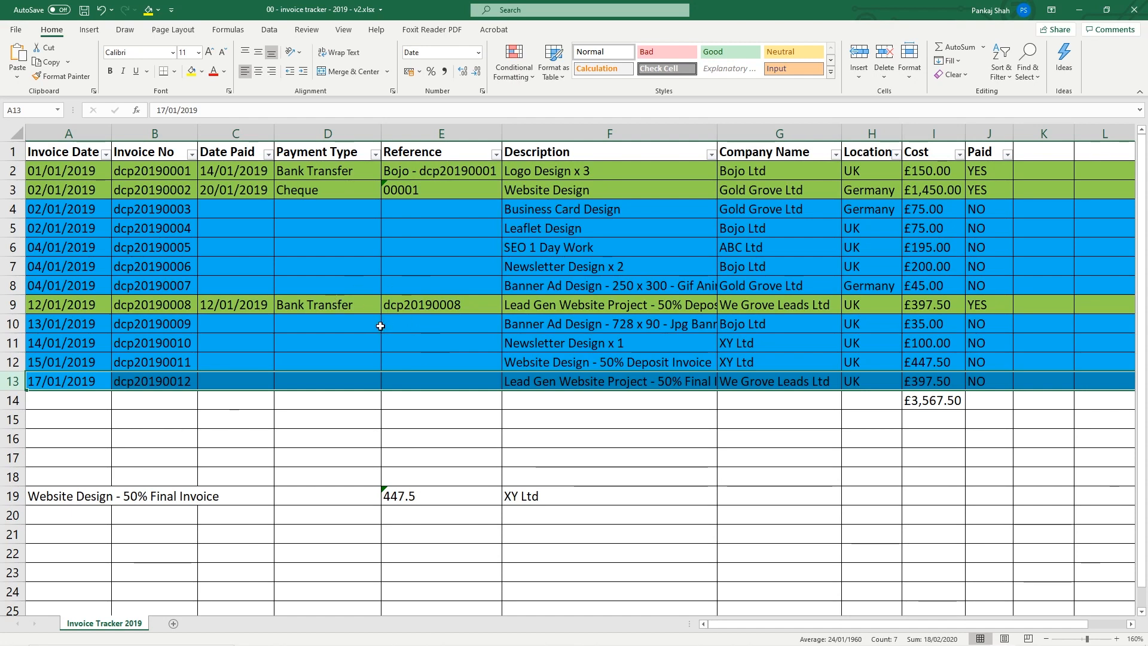
pyautogui.click(69, 133)
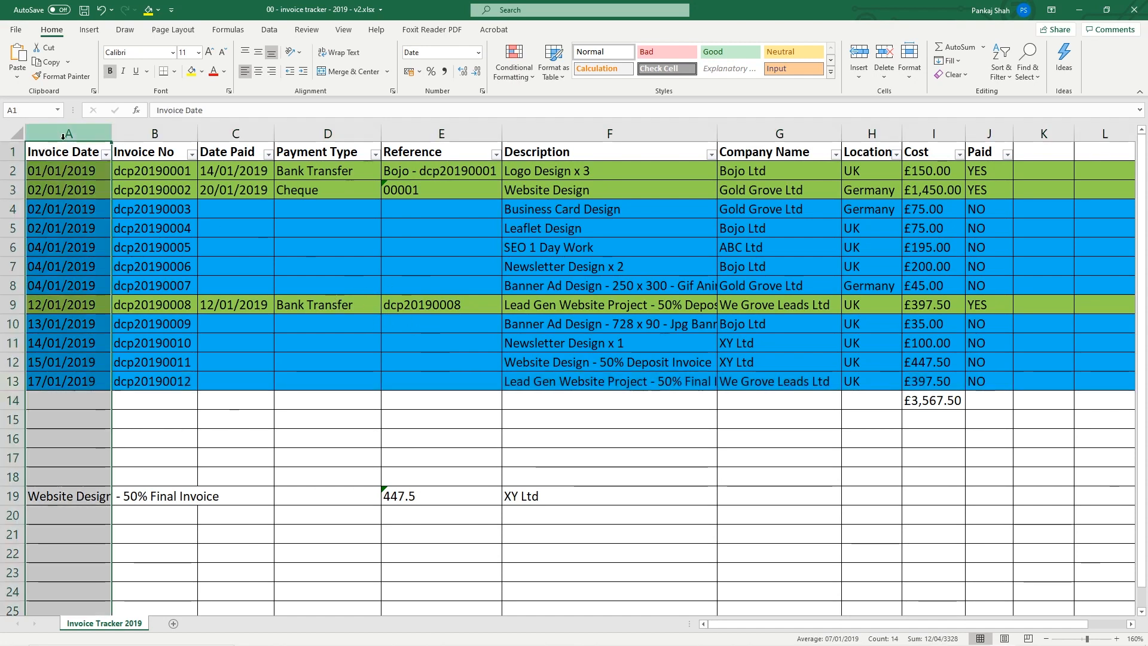
pyautogui.click(177, 132)
pyautogui.click(234, 133)
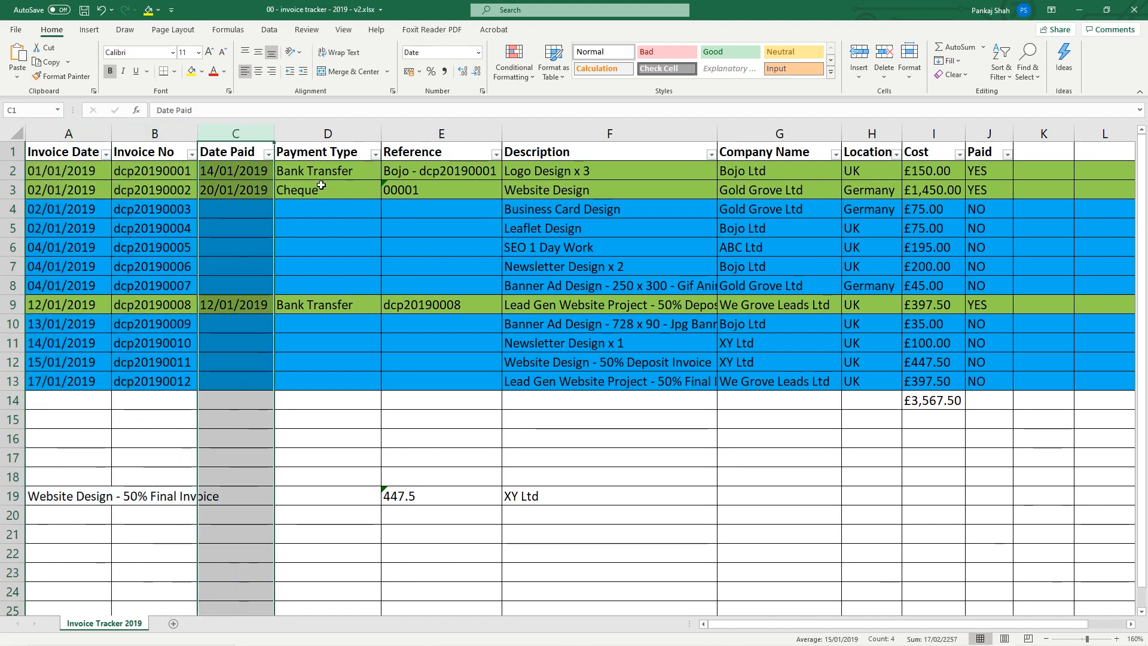
pyautogui.click(328, 132)
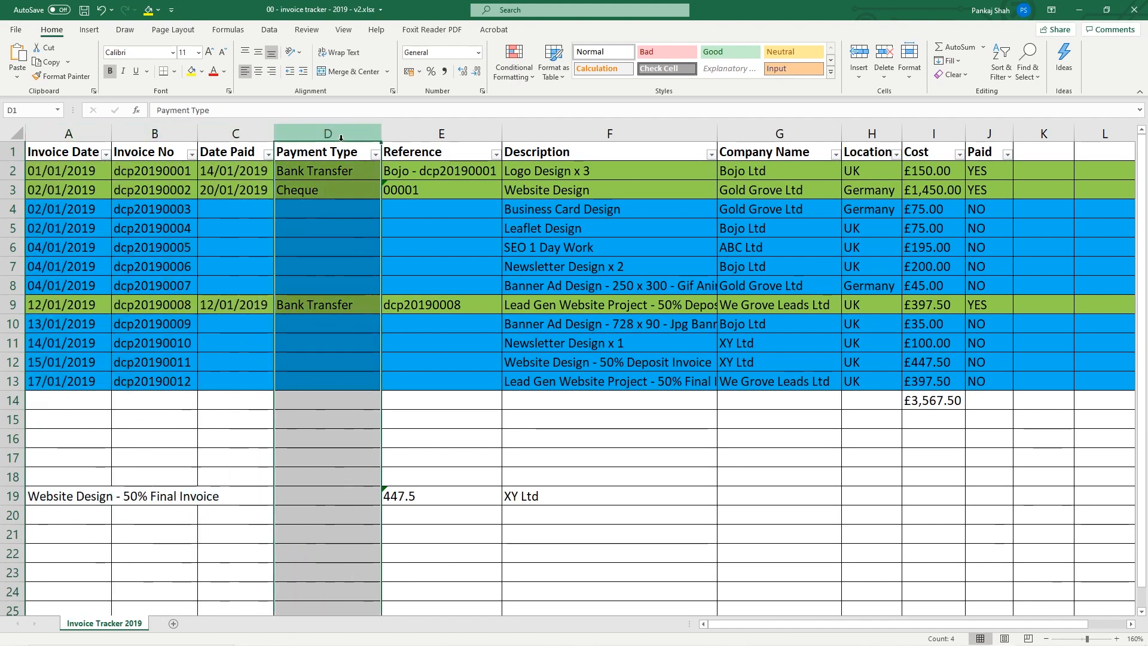
pyautogui.click(454, 134)
pyautogui.click(589, 130)
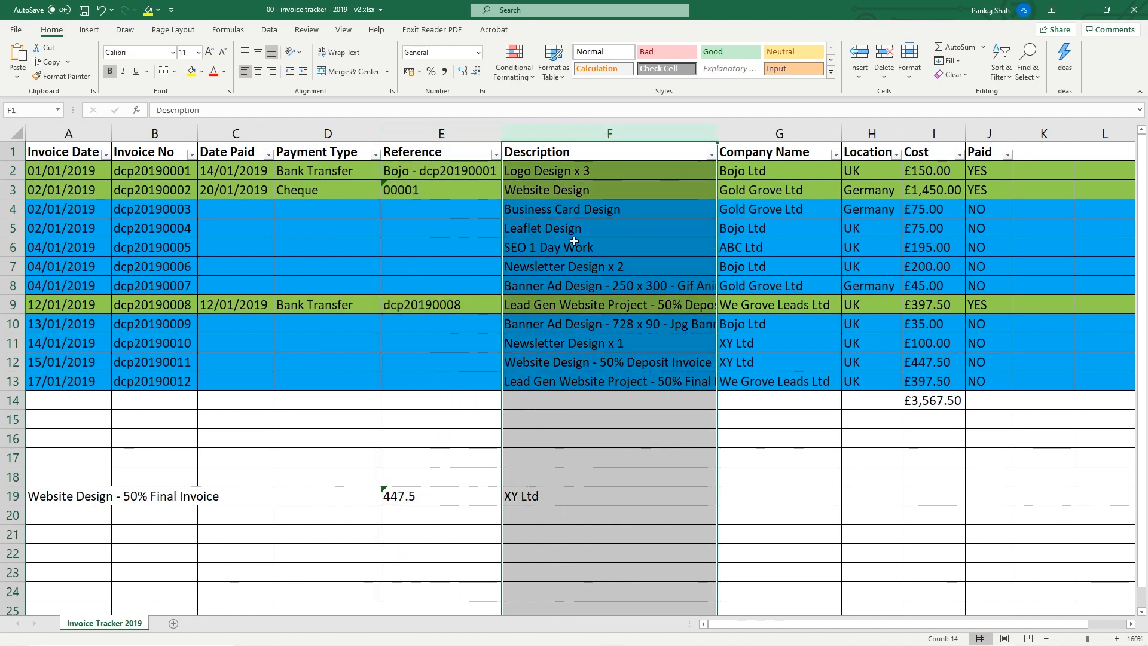
pyautogui.click(775, 132)
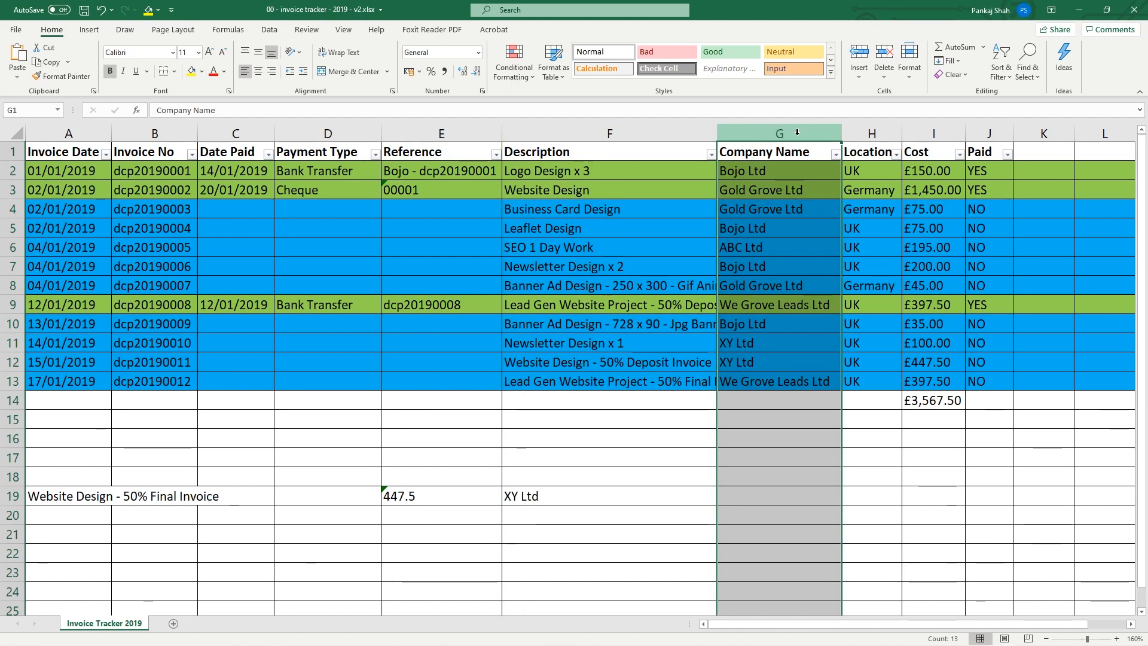
pyautogui.click(883, 134)
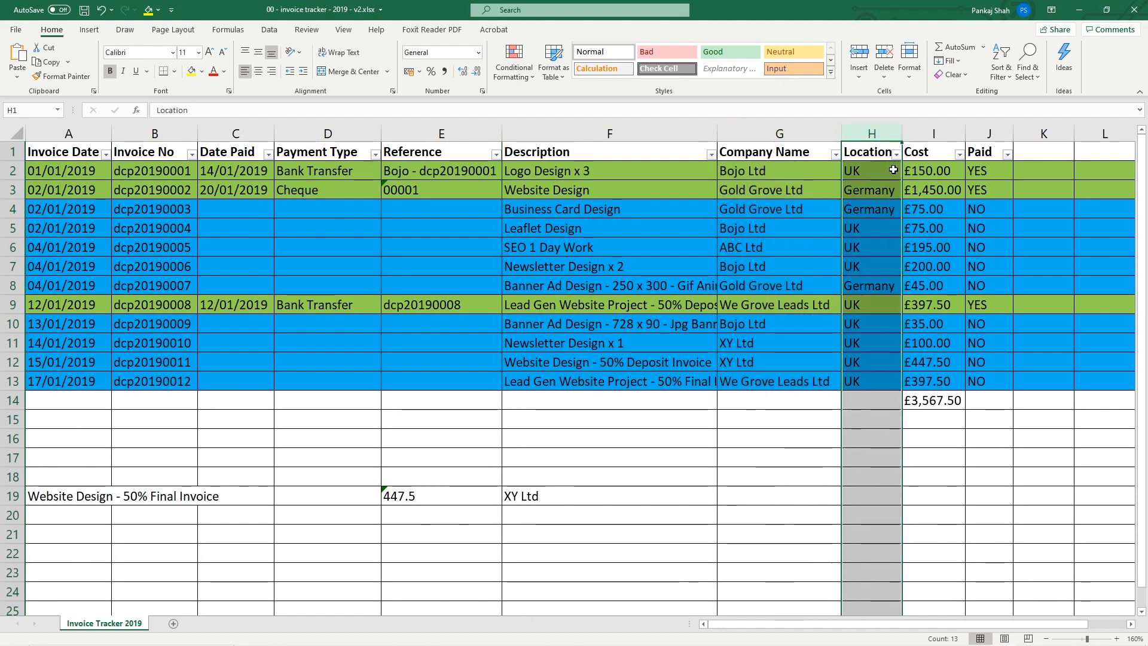
pyautogui.click(918, 134)
pyautogui.click(1000, 134)
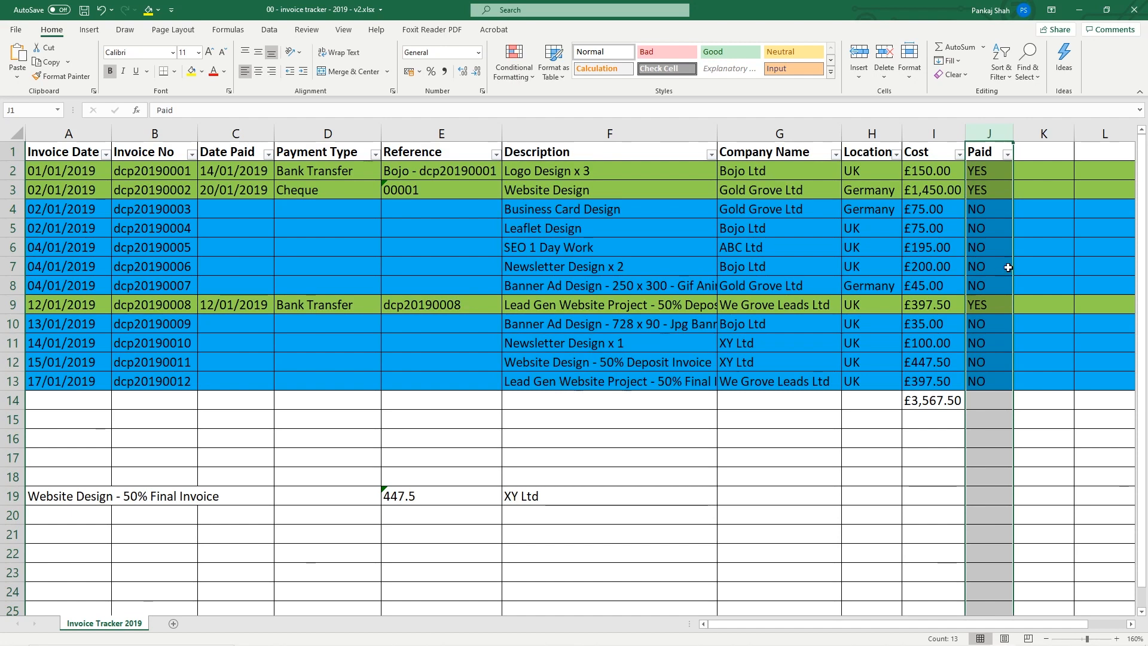
pyautogui.click(996, 303)
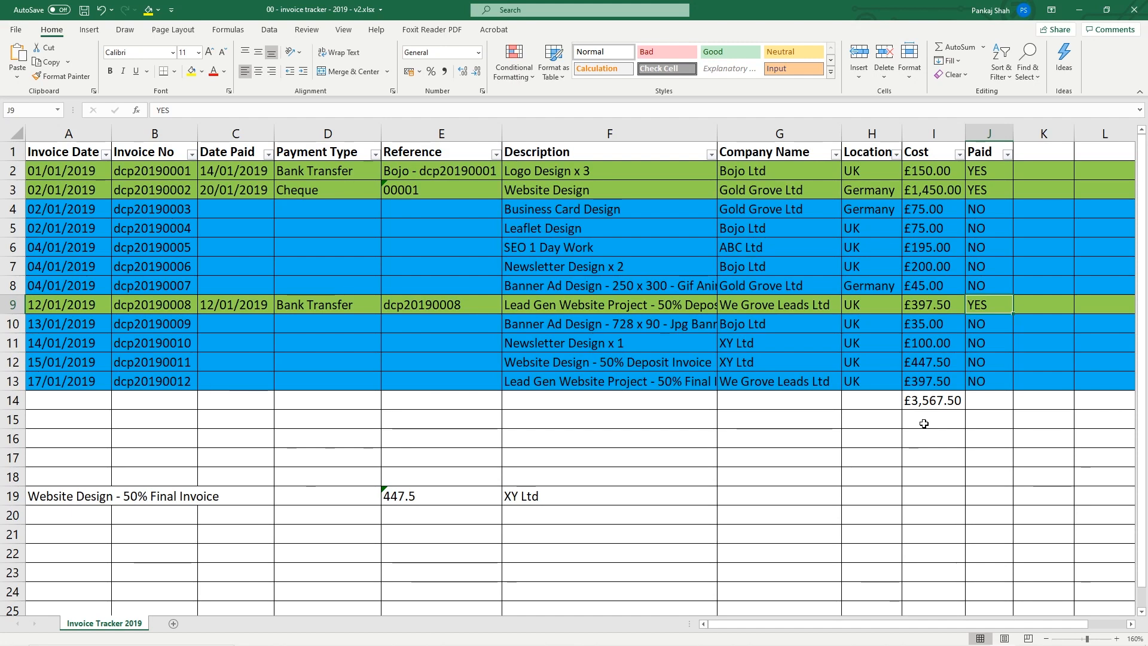
pyautogui.click(1139, 10)
pyautogui.click(577, 348)
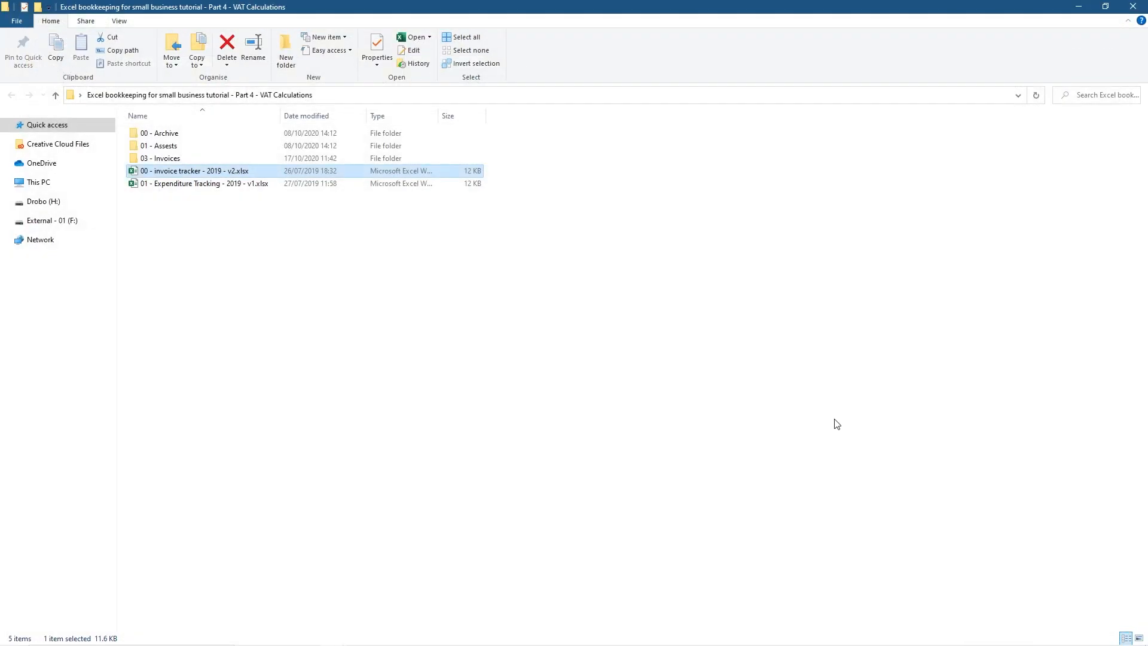
# Open 01 - invoice template - v1.xlsx from the 03 - Invoices folder, look it over, and close it
pyautogui.doubleClick(166, 160)
pyautogui.doubleClick(194, 136)
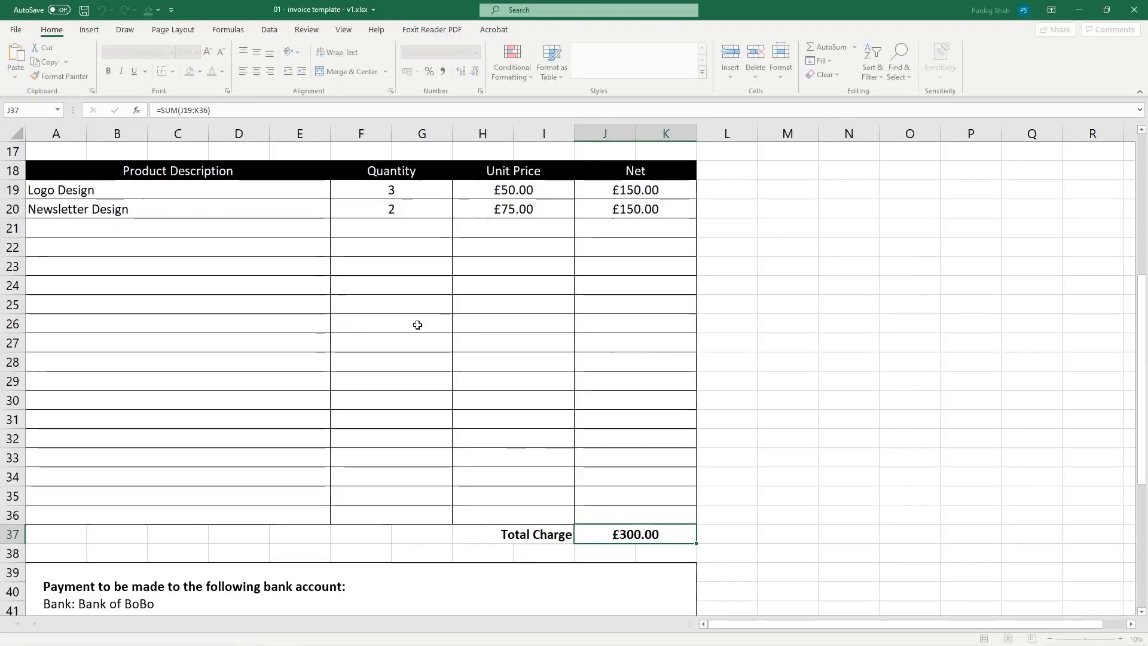
pyautogui.scroll(5, 295, 406)
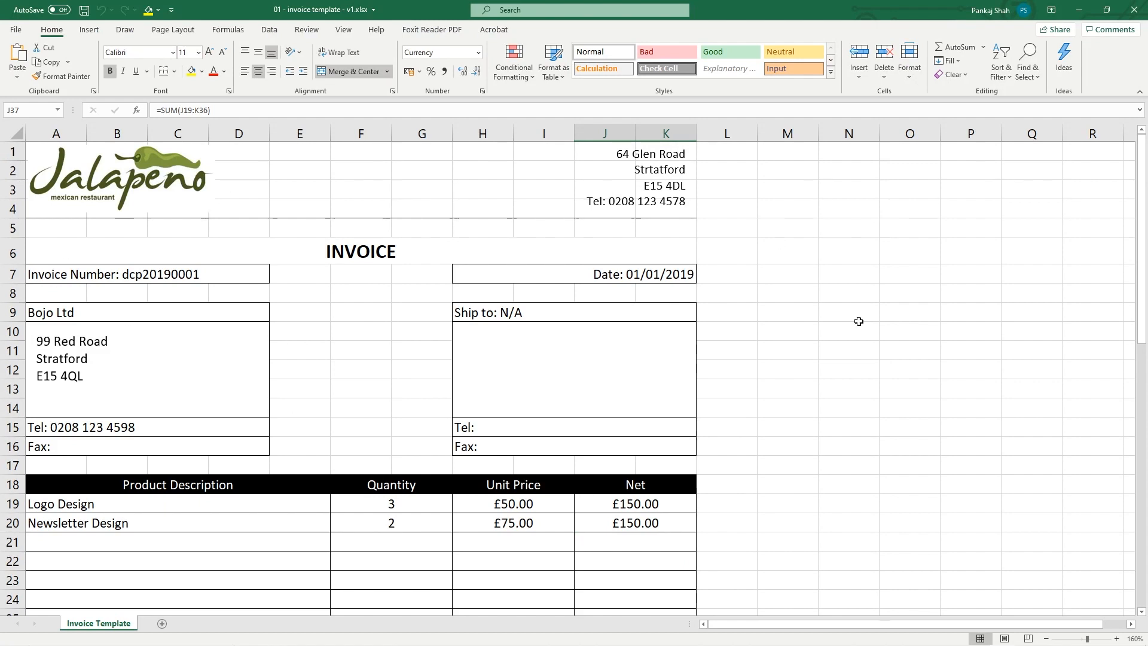
pyautogui.click(1134, 11)
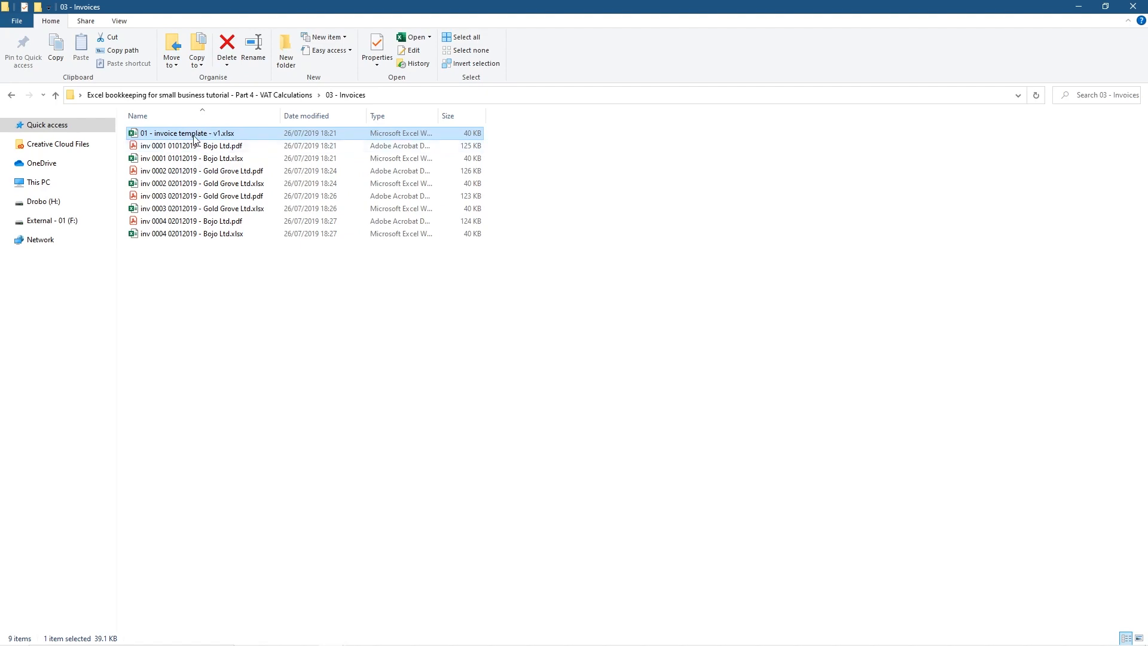
pyautogui.doubleClick(177, 222)
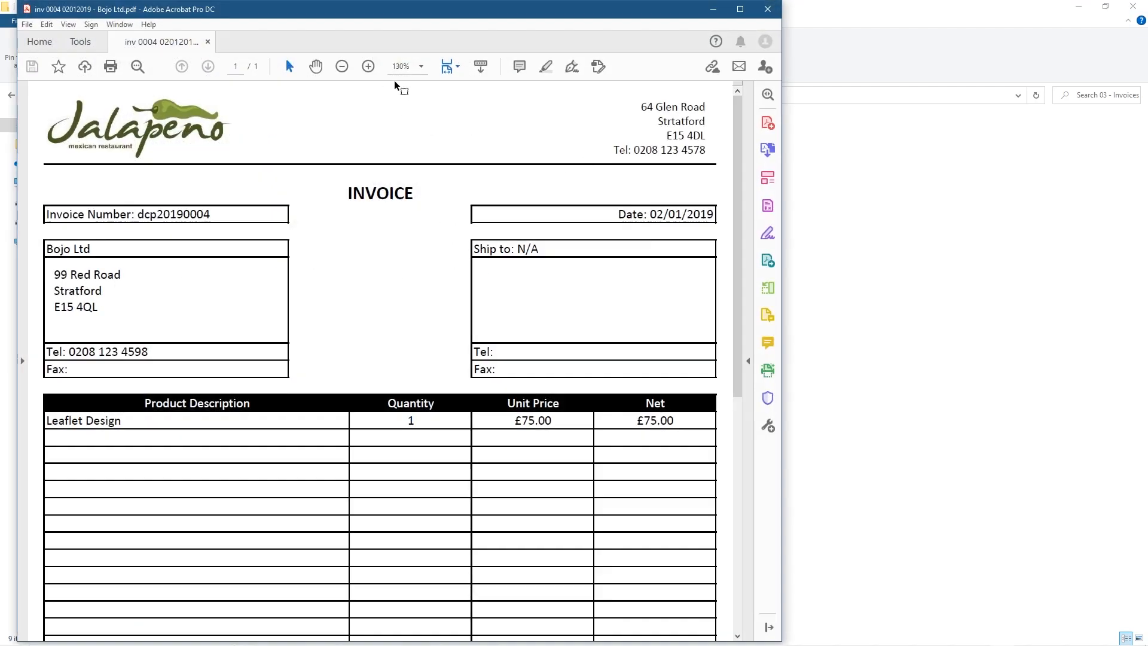
pyautogui.click(346, 66)
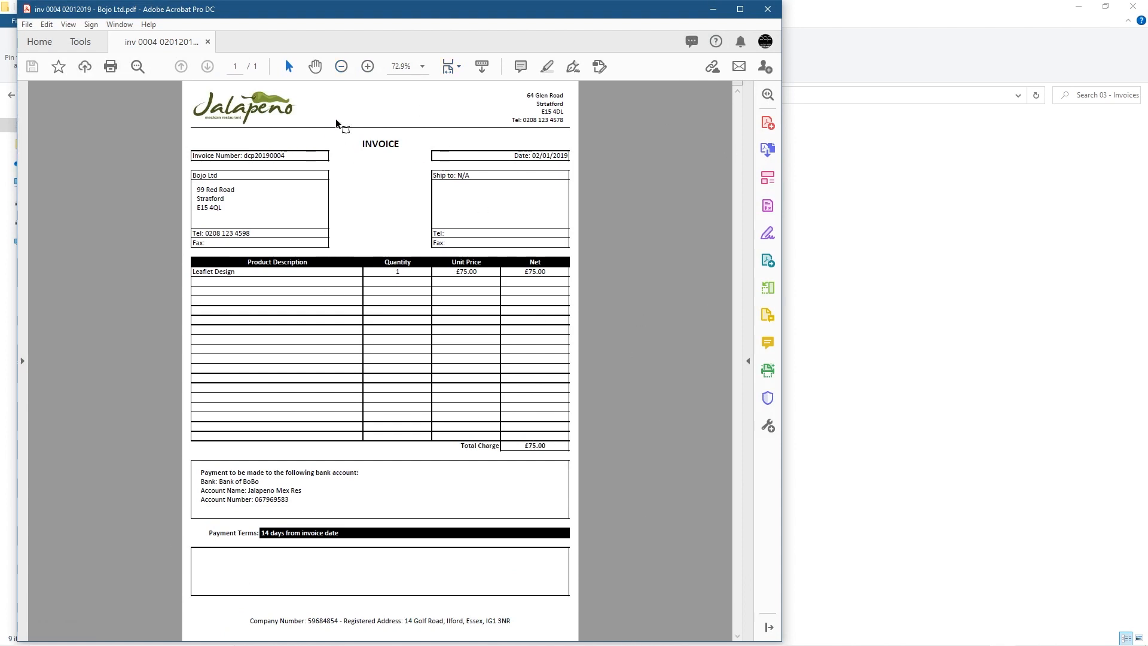
pyautogui.click(367, 66)
pyautogui.scroll(-3, 544, 359)
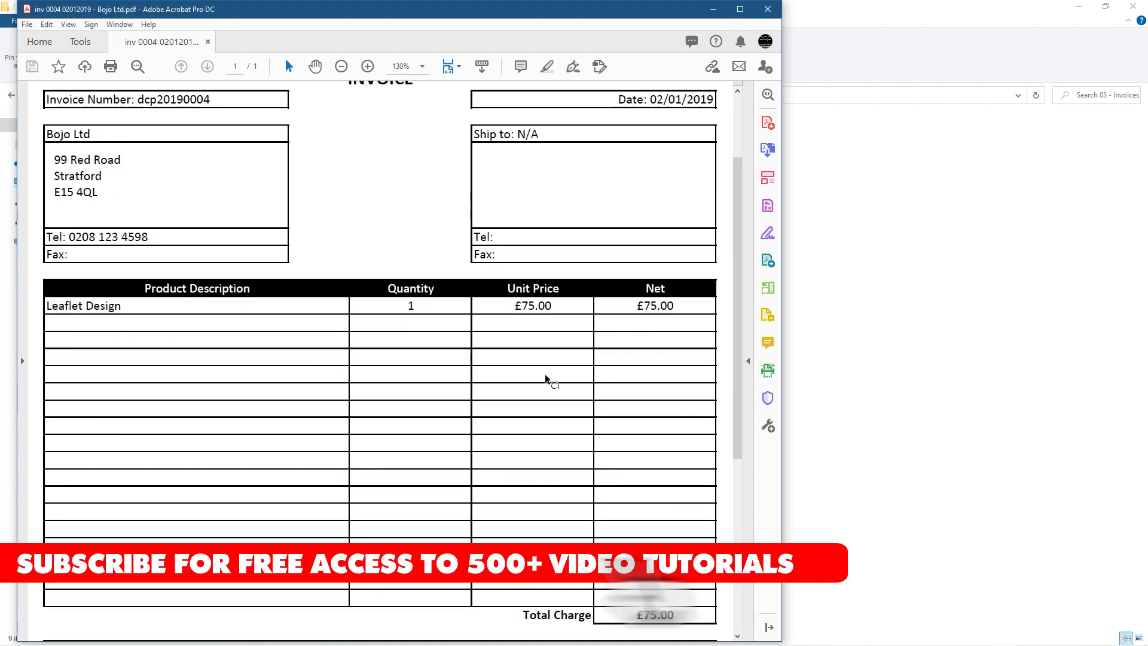
pyautogui.moveTo(637, 306); pyautogui.dragTo(676, 307)
pyautogui.scroll(-2, 662, 399)
pyautogui.moveTo(636, 463); pyautogui.dragTo(674, 464)
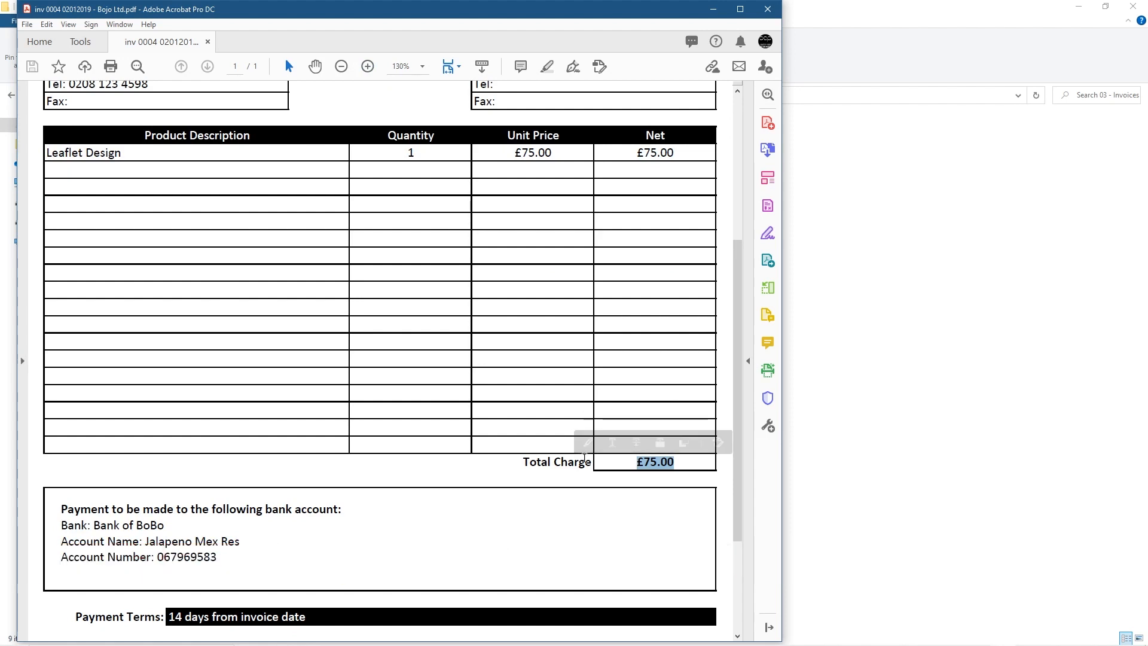
pyautogui.click(538, 458)
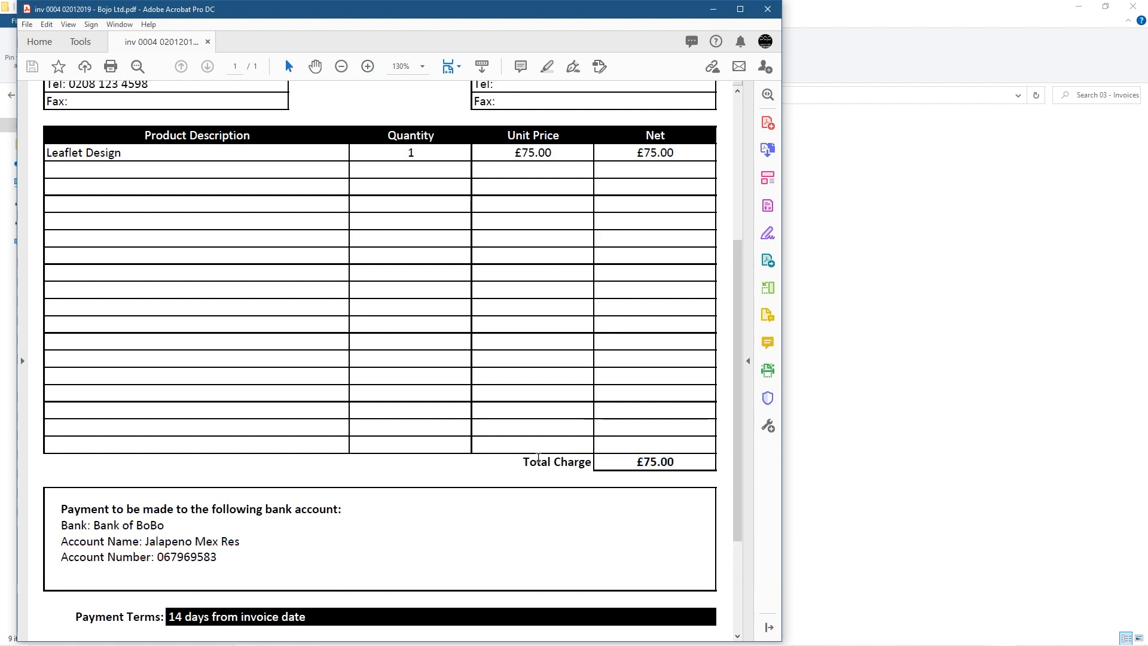
pyautogui.moveTo(515, 464); pyautogui.dragTo(591, 463)
pyautogui.click(544, 463)
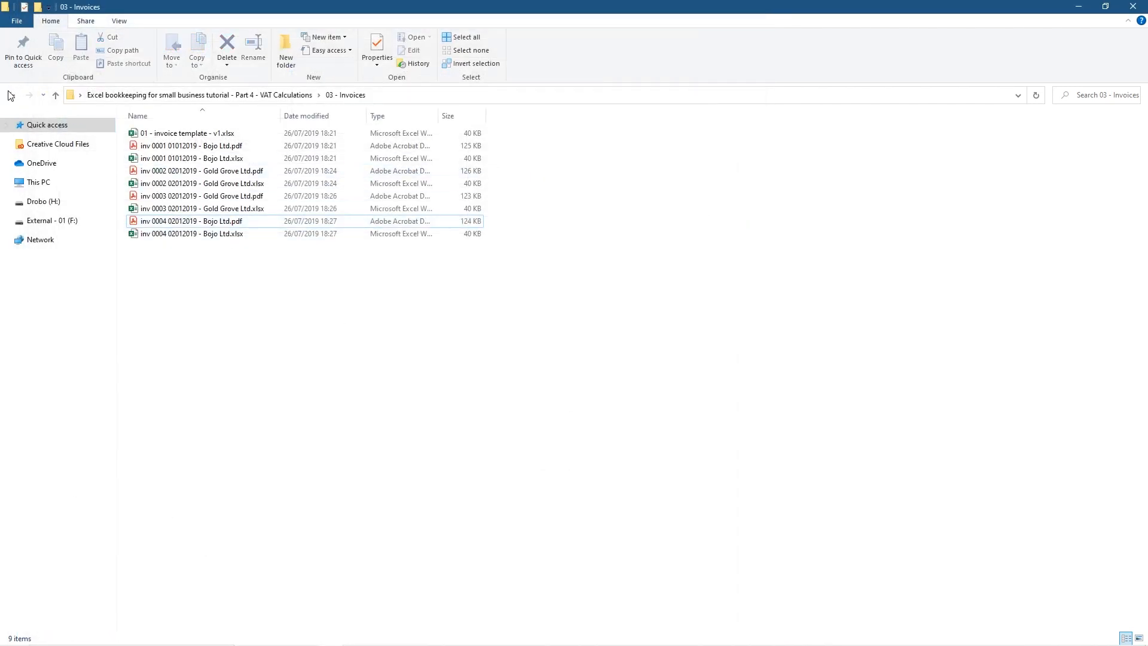
# Go back to Part 4 - VAT Calculations and open 01 - Expenditure Tracking - 2019 - v1.xlsx
pyautogui.click(11, 94)
pyautogui.click(182, 187)
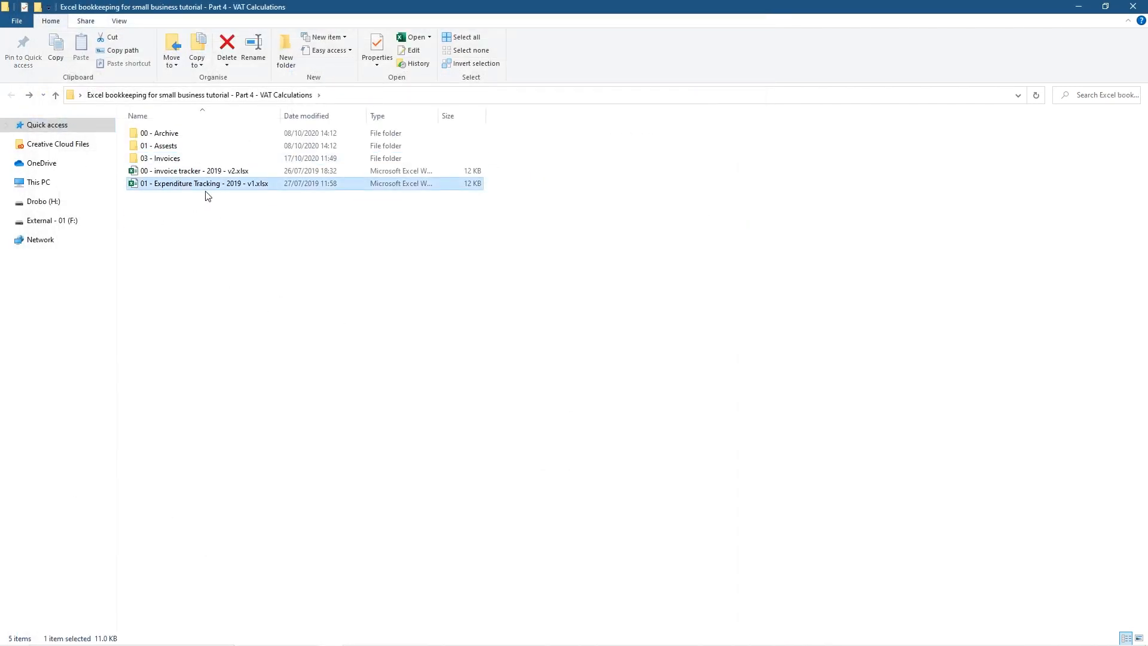
pyautogui.doubleClick(202, 189)
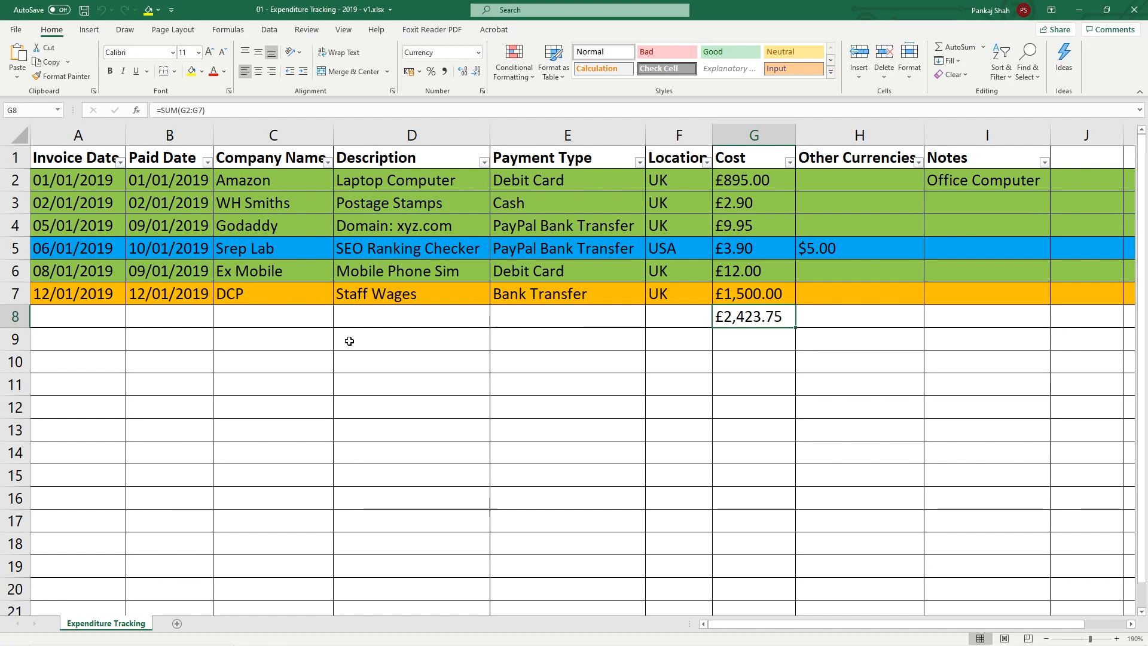
# Step through the Description entries from Laptop Computer to Staff Wages, then close the workbook
pyautogui.click(395, 186)
pyautogui.click(384, 207)
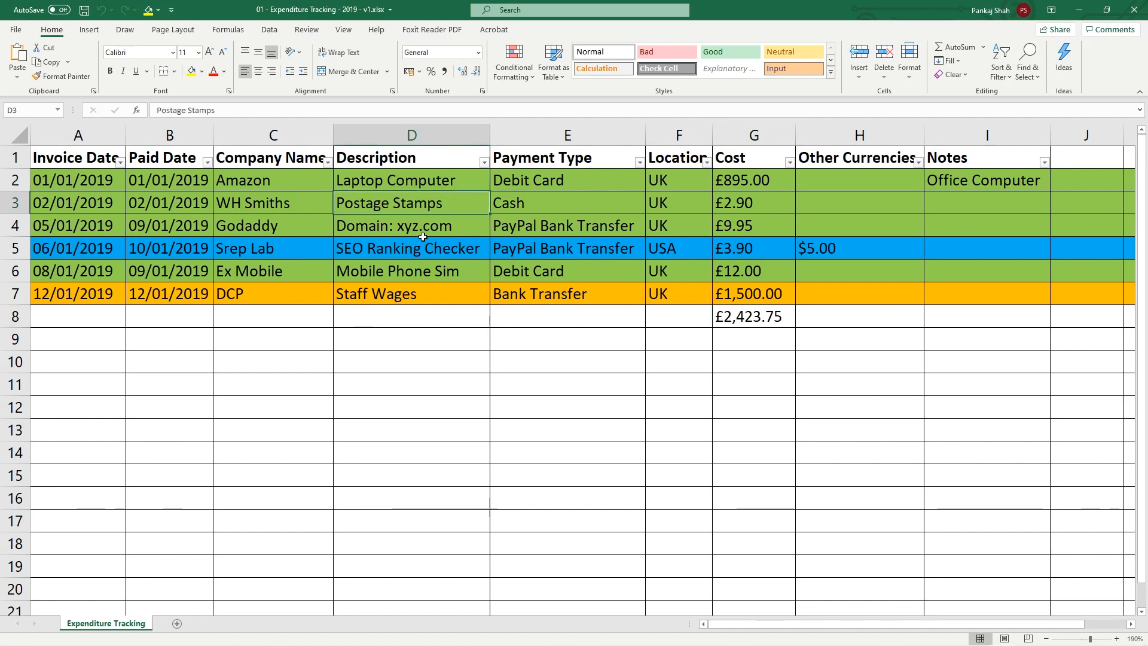
pyautogui.click(403, 230)
pyautogui.click(428, 256)
pyautogui.click(407, 271)
pyautogui.click(435, 300)
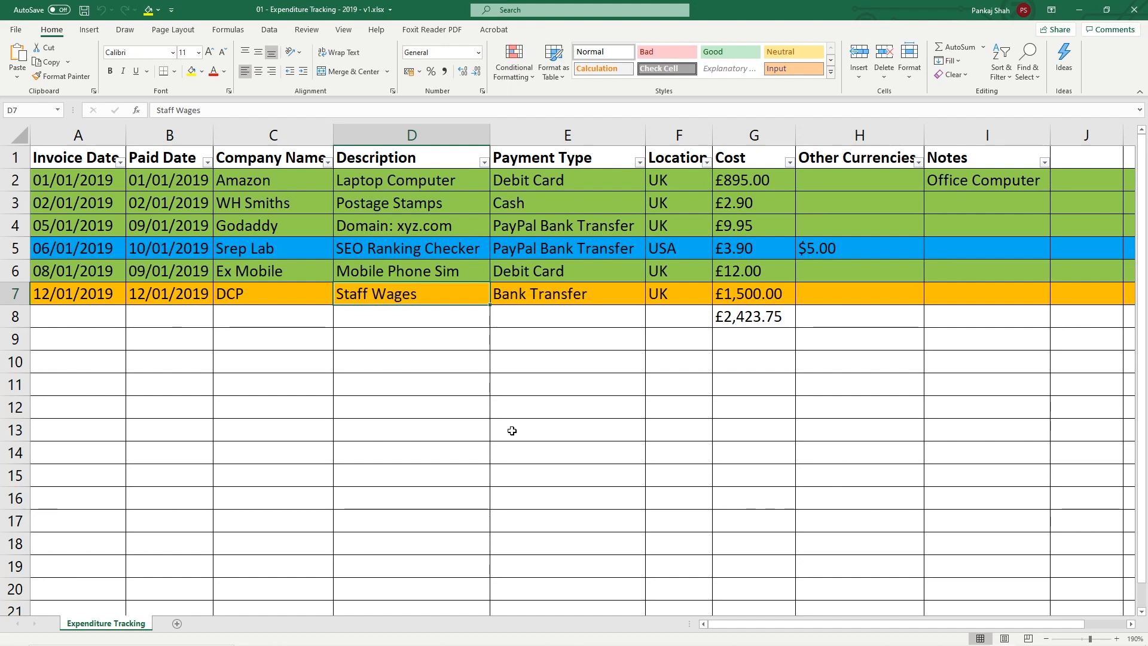
pyautogui.click(1080, 10)
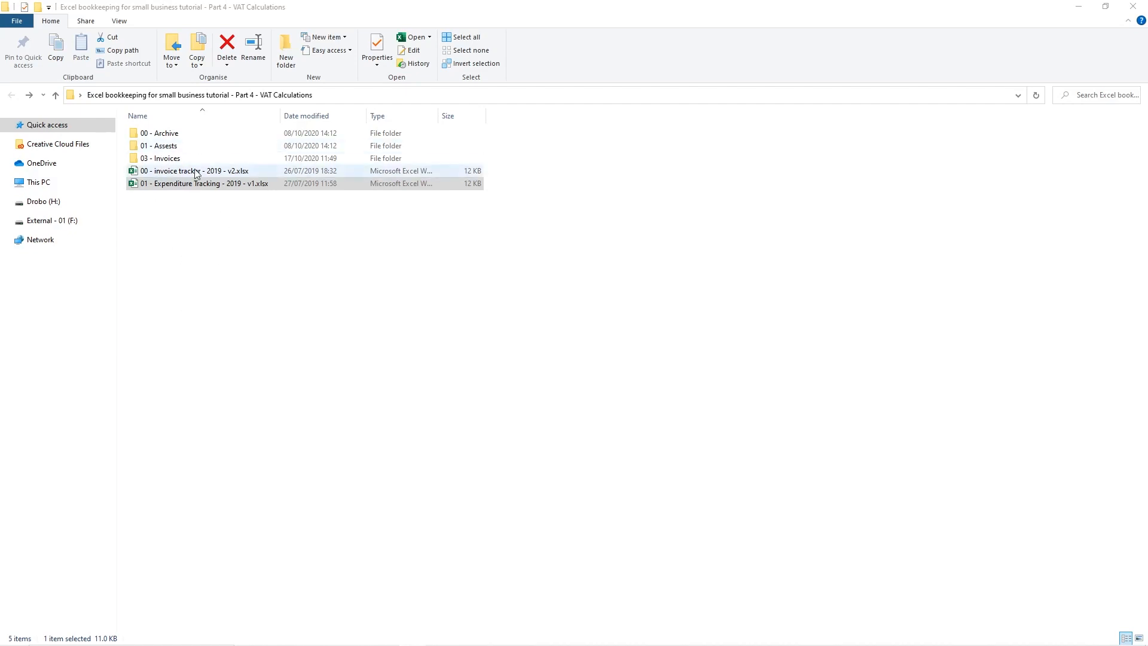
# Create a new folder named '04 - VAT Bookkepping System'
pyautogui.rightClick(138, 241)
pyautogui.moveTo(110, 397)
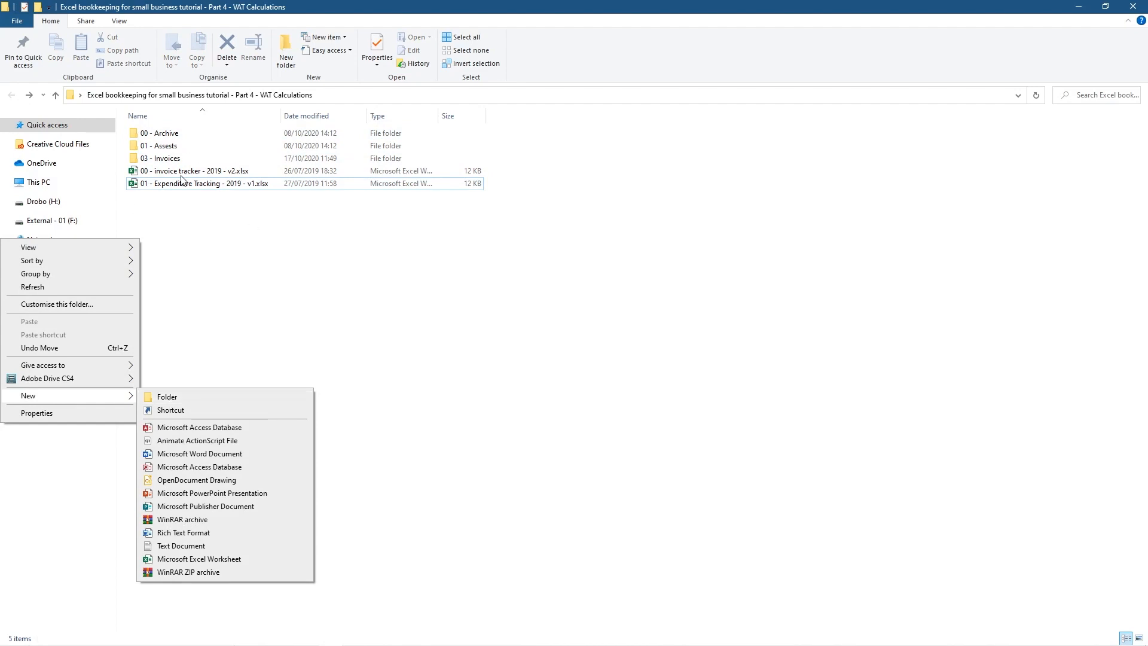
pyautogui.click(188, 397)
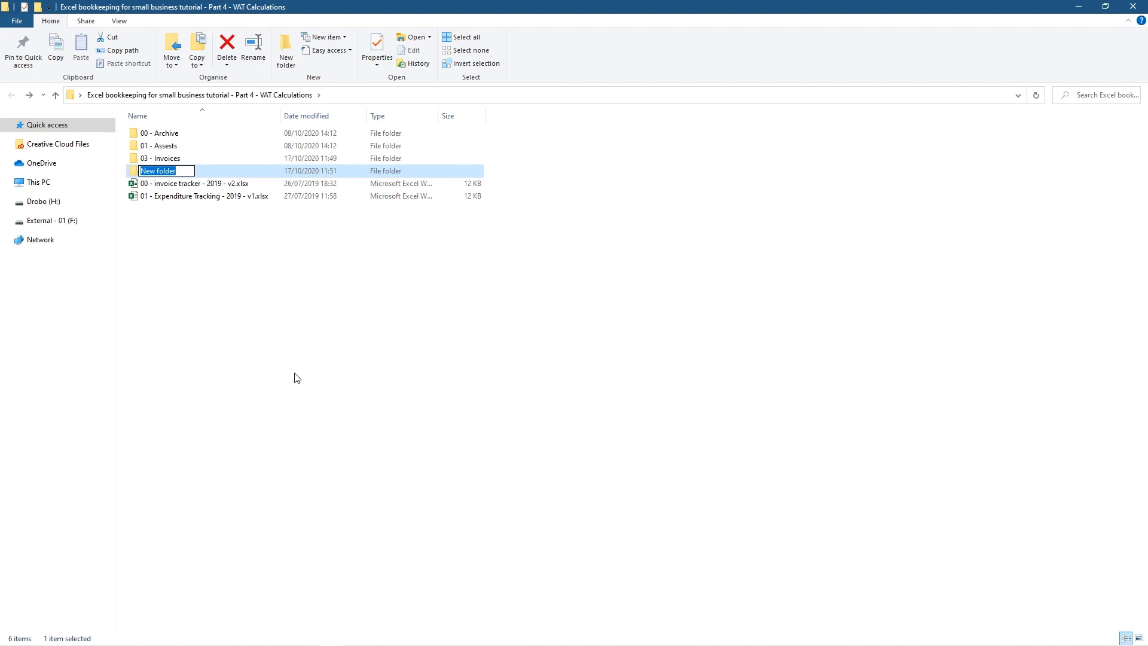
pyautogui.write('04 - VAT Bookkepp')
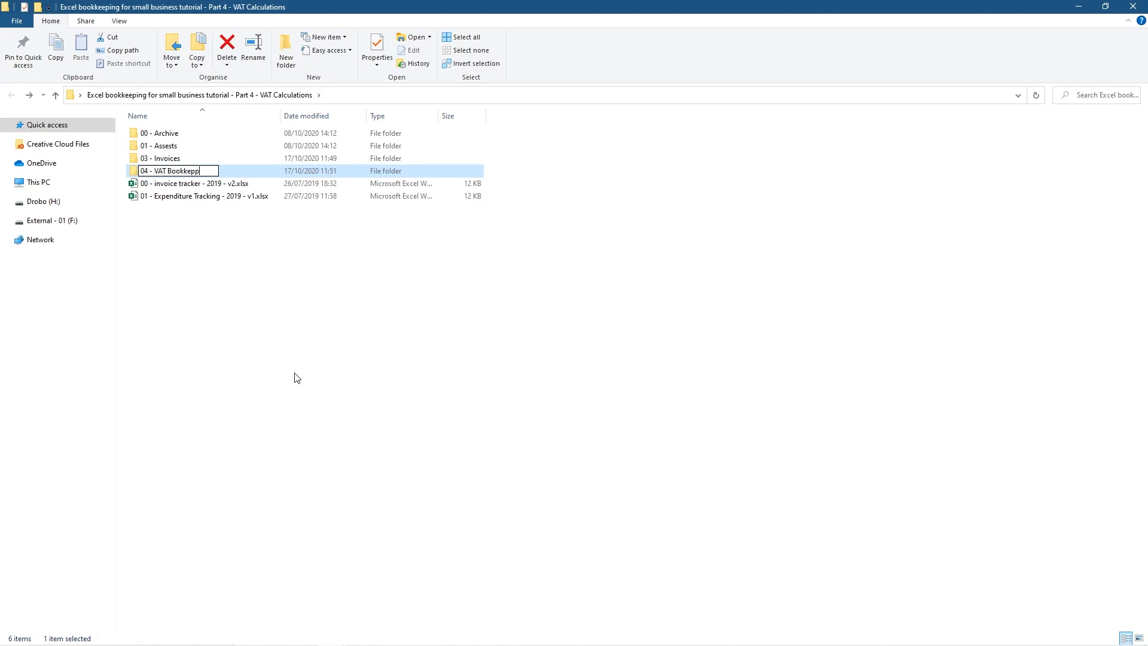
pyautogui.write('ing System')
pyautogui.click(157, 134)
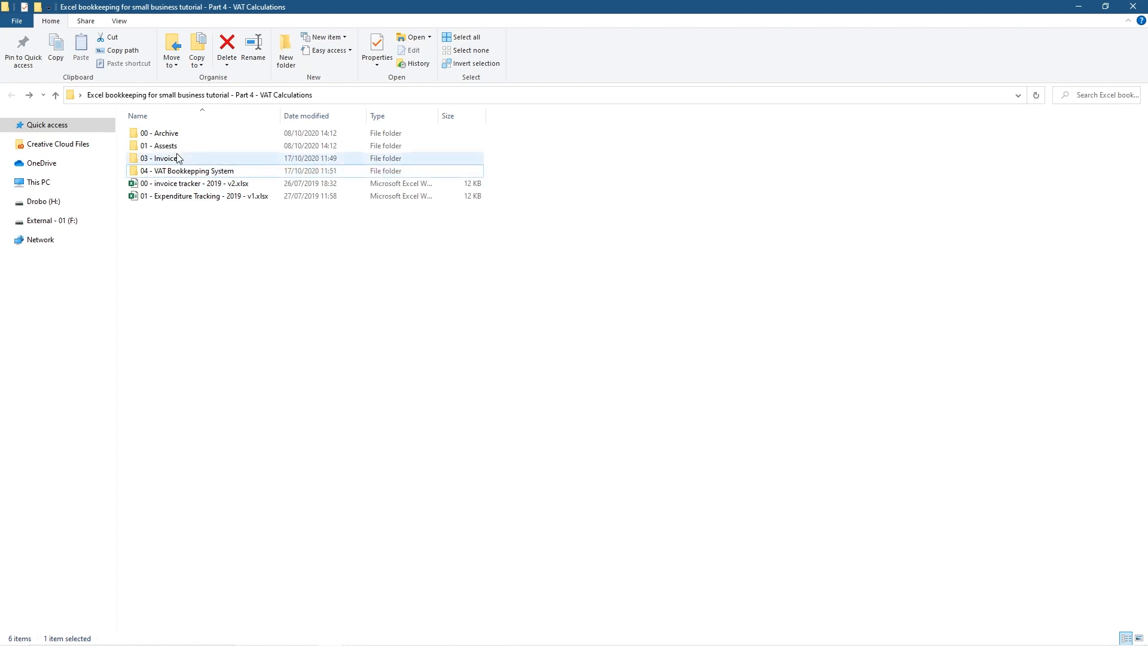
# Copy the Archive, Assets and Invoices folders and both tracker workbooks into it, then open it
pyautogui.keyDown('ctrl'); pyautogui.click(157, 146); pyautogui.keyUp('ctrl')
pyautogui.keyDown('ctrl'); pyautogui.click(159, 158); pyautogui.keyUp('ctrl')
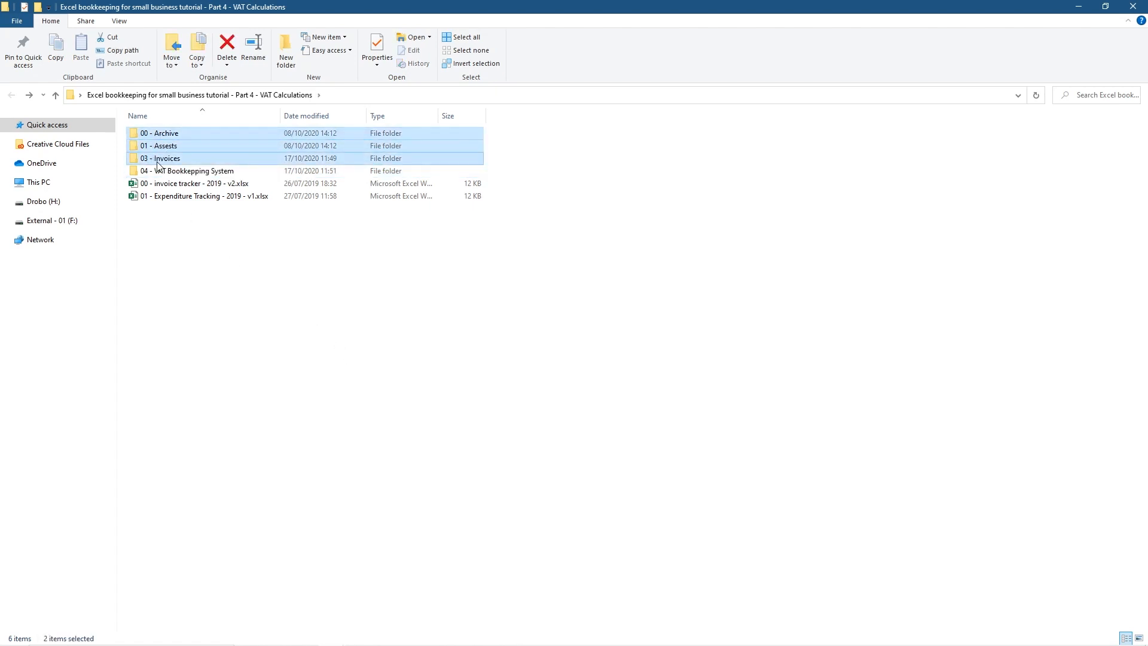
pyautogui.keyDown('ctrl'); pyautogui.click(158, 183); pyautogui.keyUp('ctrl')
pyautogui.keyDown('ctrl'); pyautogui.click(158, 196); pyautogui.keyUp('ctrl')
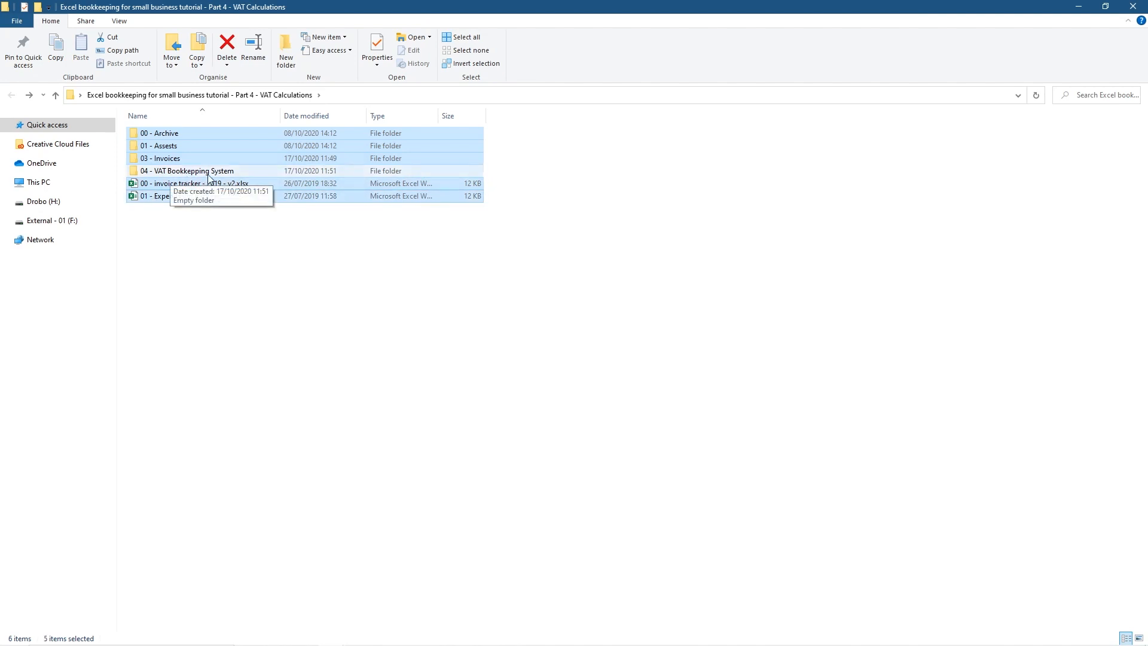
pyautogui.moveTo(193, 199); pyautogui.dragTo(239, 169)
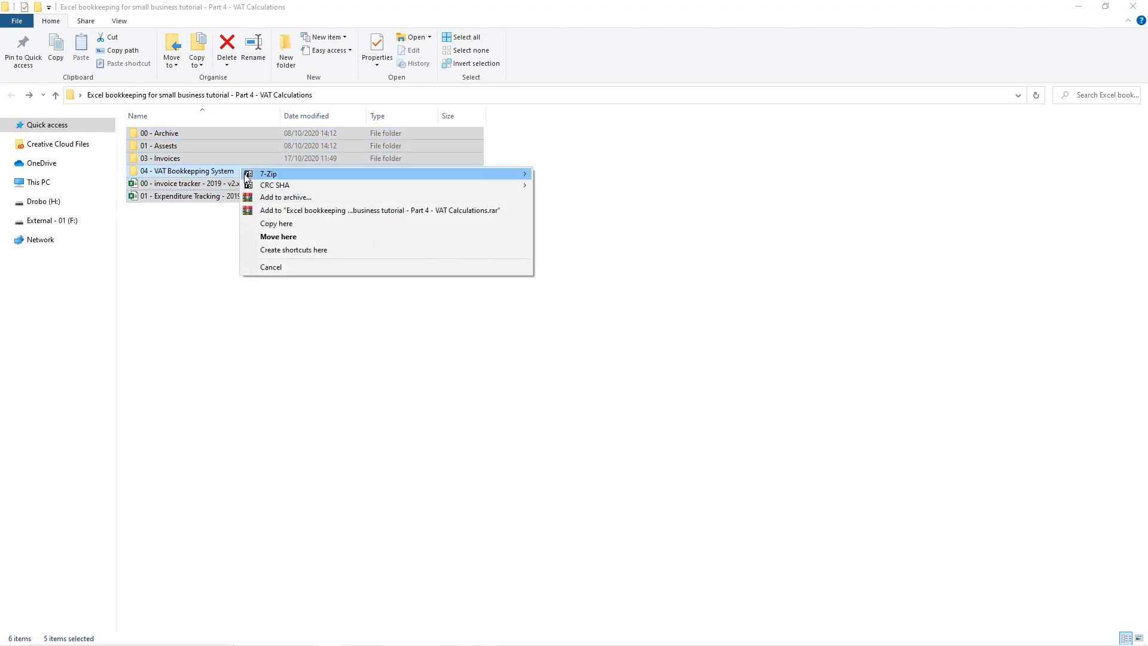
pyautogui.click(275, 223)
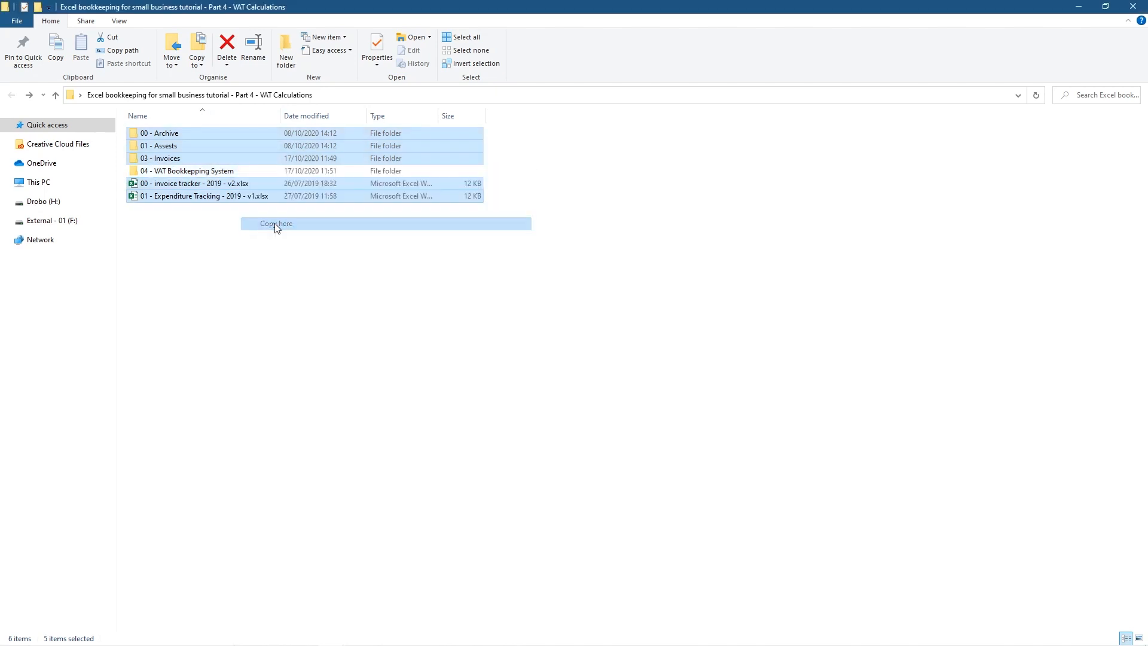
pyautogui.click(170, 173)
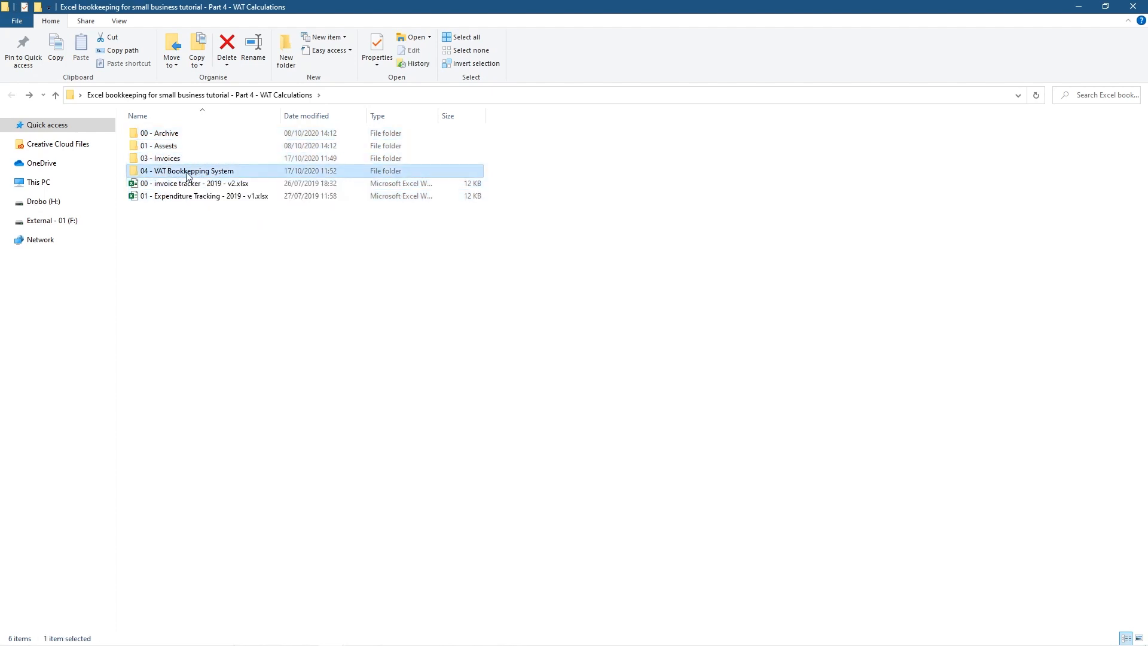
pyautogui.doubleClick(187, 174)
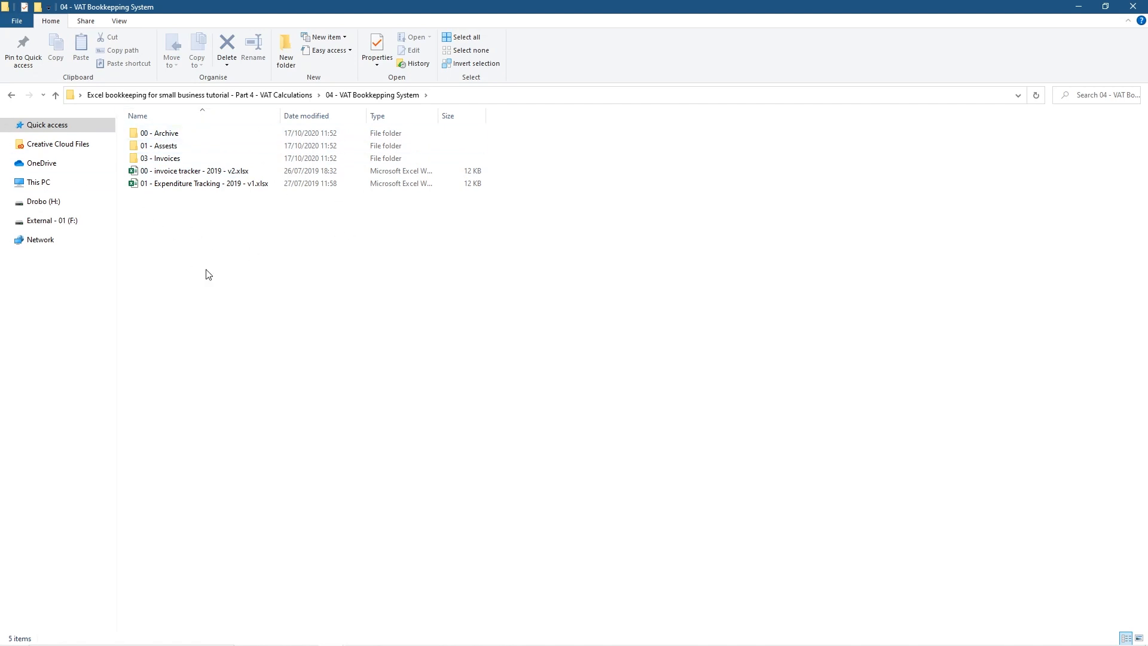
# Open 00 - invoice tracker - 2019 - v2.xlsx and narrow the Description and Payment Type columns
pyautogui.doubleClick(202, 173)
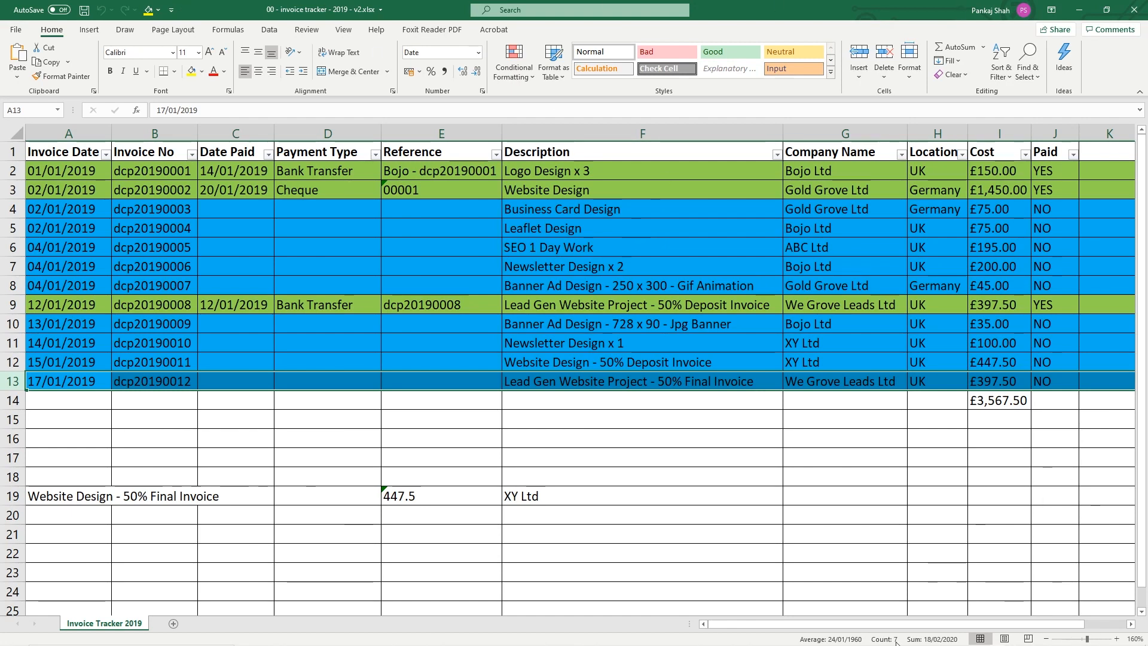
pyautogui.moveTo(776, 140); pyautogui.dragTo(638, 139)
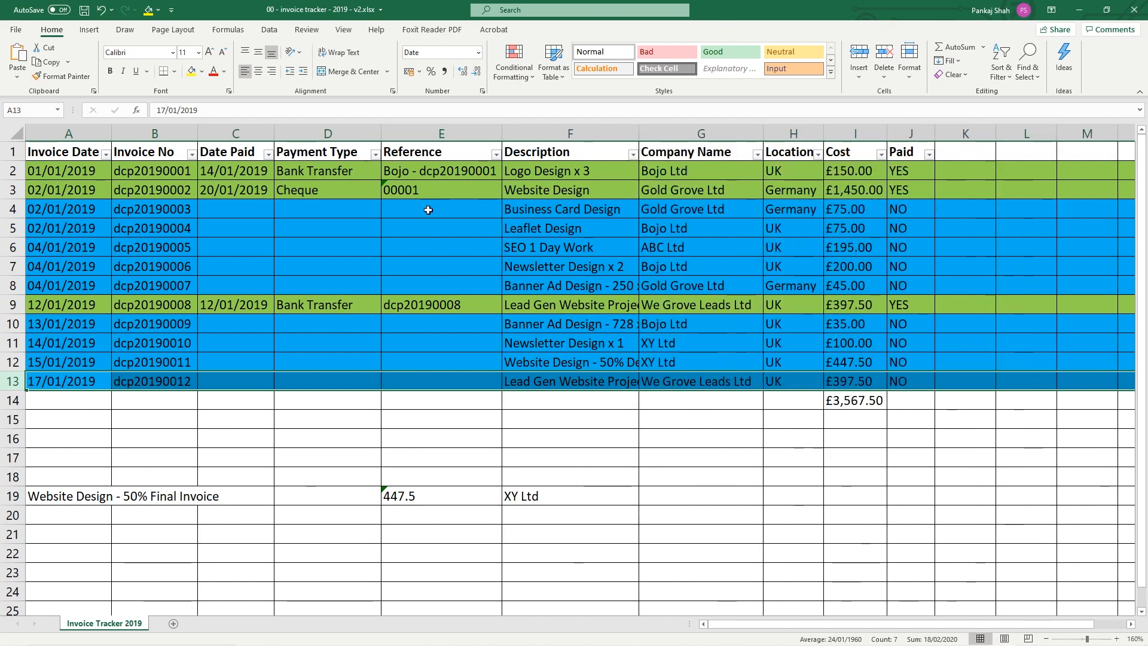
pyautogui.moveTo(381, 139); pyautogui.dragTo(368, 139)
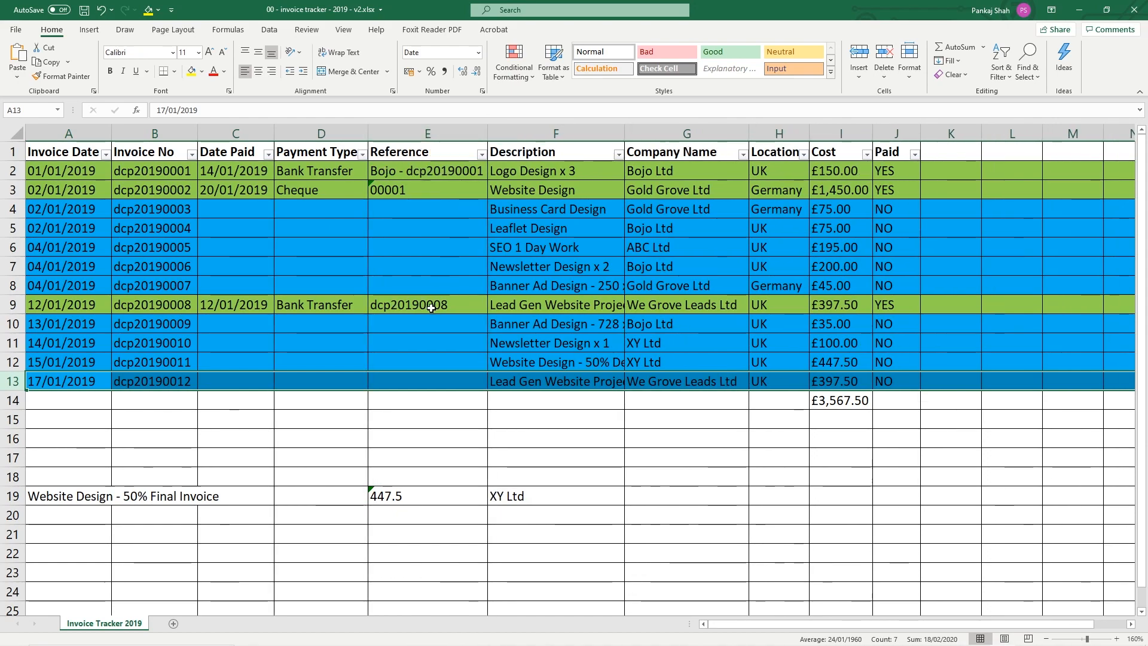
pyautogui.keyDown('ctrl'); pyautogui.scroll(-2, 431, 308); pyautogui.keyUp('ctrl')
pyautogui.keyDown('ctrl'); pyautogui.scroll(3, 431, 308); pyautogui.keyUp('ctrl')
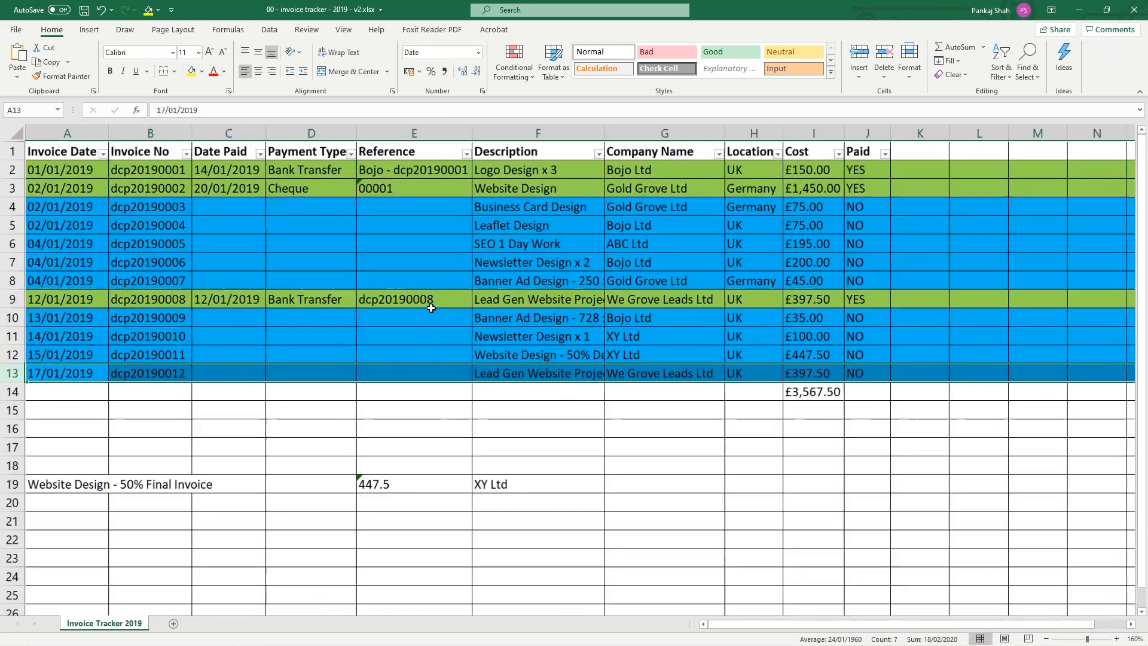
pyautogui.keyDown('ctrl'); pyautogui.scroll(-1, 431, 308); pyautogui.keyUp('ctrl')
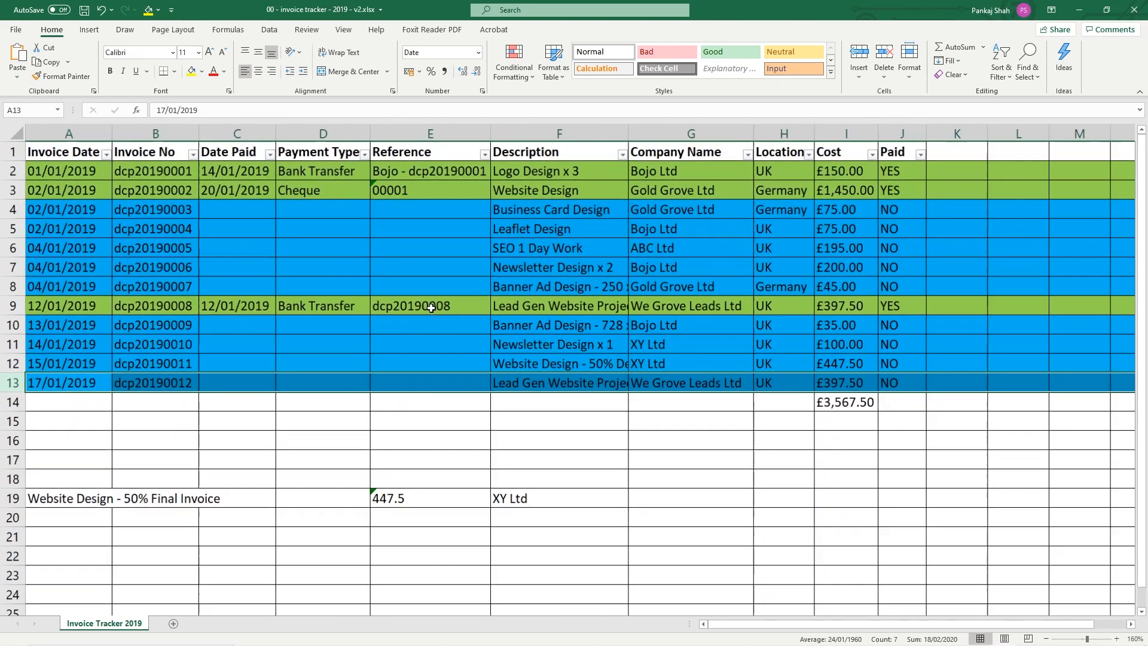
# Select the Cost column, then the Paid column, and bring up the Paid column's menu
pyautogui.click(841, 133)
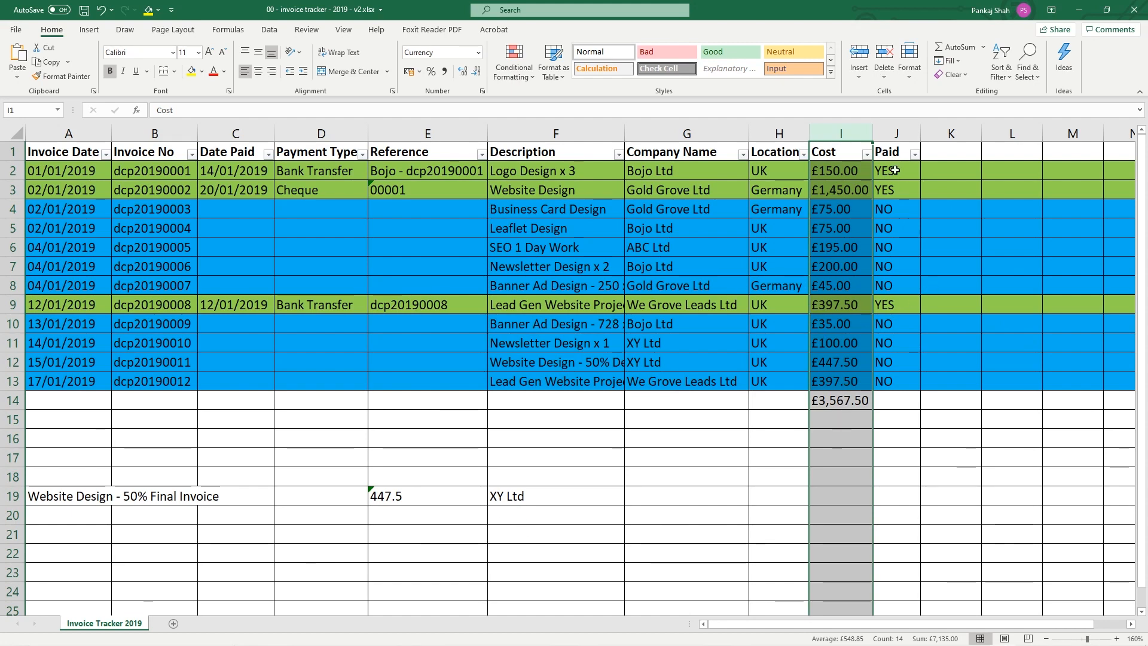
pyautogui.click(896, 133)
pyautogui.rightClick(896, 132)
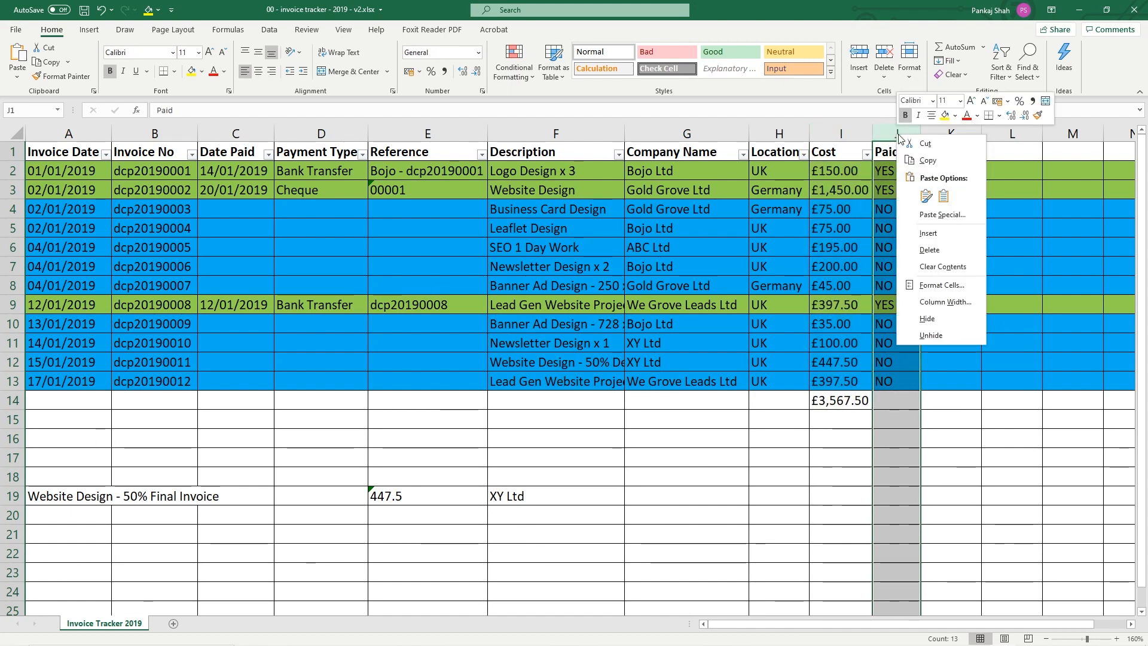
# Insert two blank columns before the Paid column
pyautogui.click(937, 241)
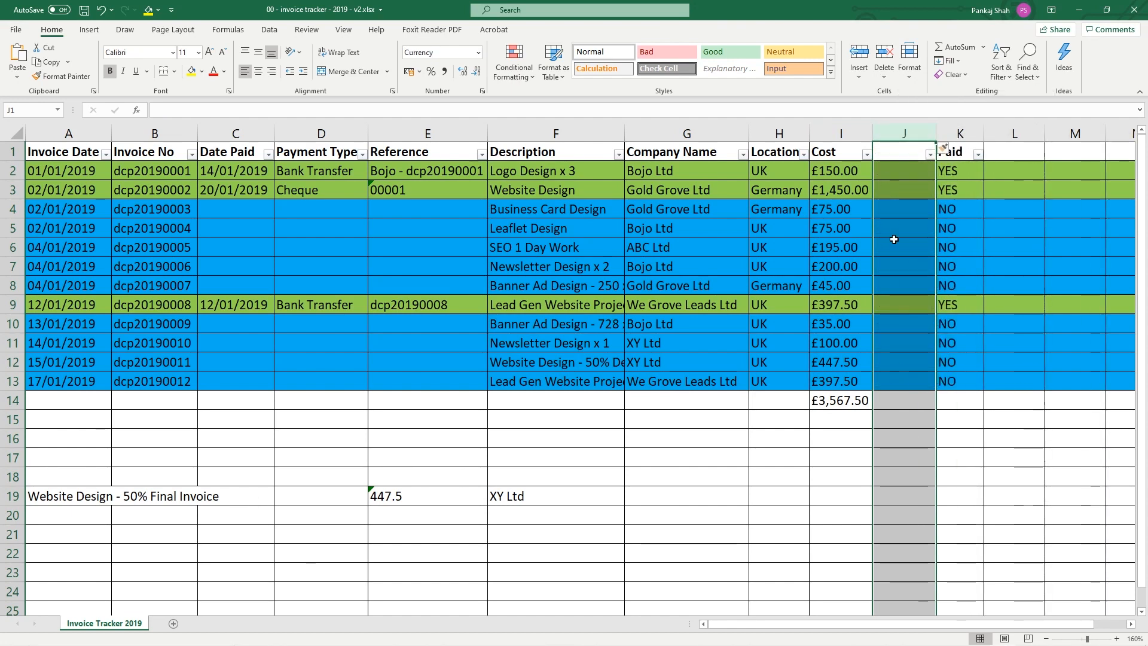
pyautogui.rightClick(897, 130)
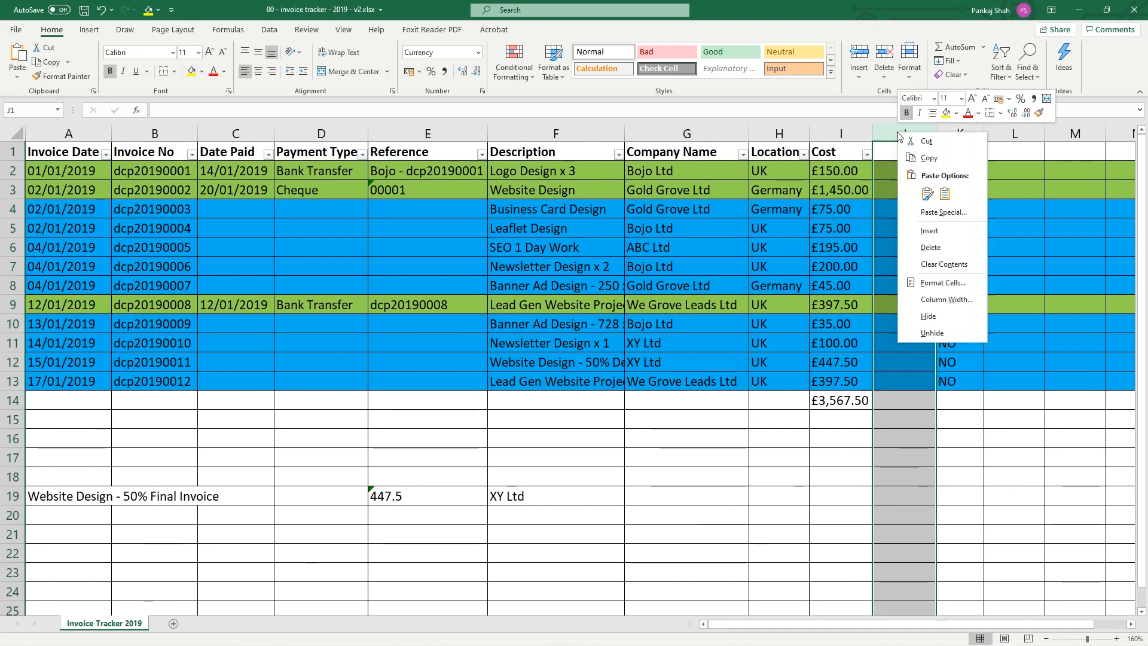
pyautogui.click(928, 232)
# Rename the Cost header in I1 to 'Ex VAT'
pyautogui.click(841, 154)
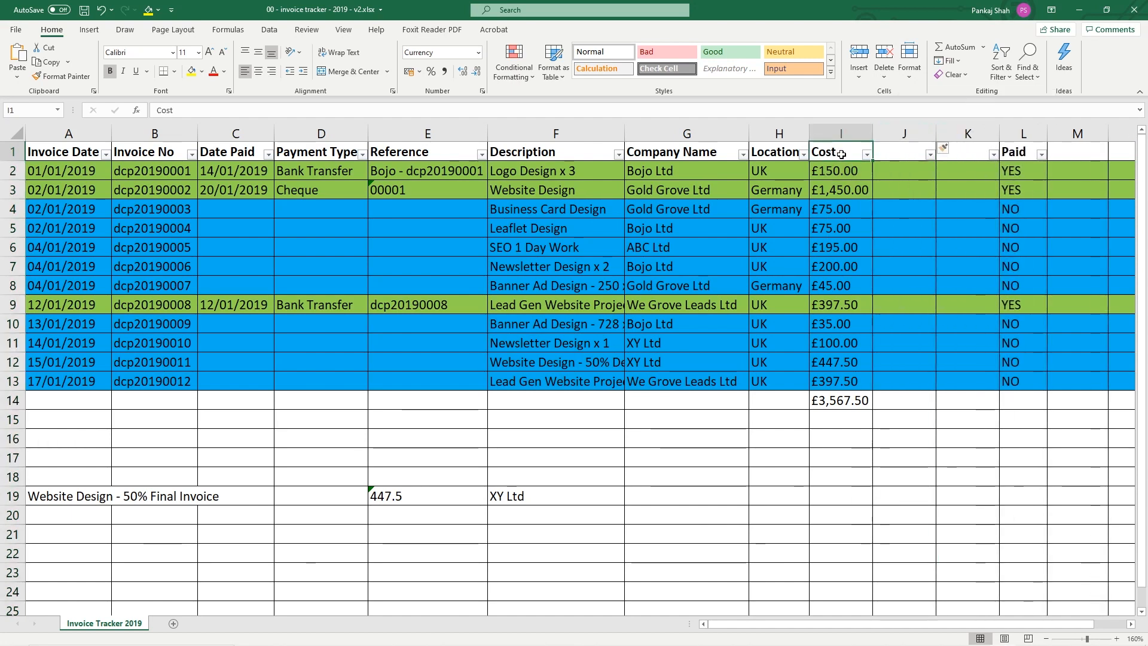
pyautogui.doubleClick(840, 154)
pyautogui.moveTo(840, 153); pyautogui.dragTo(811, 142)
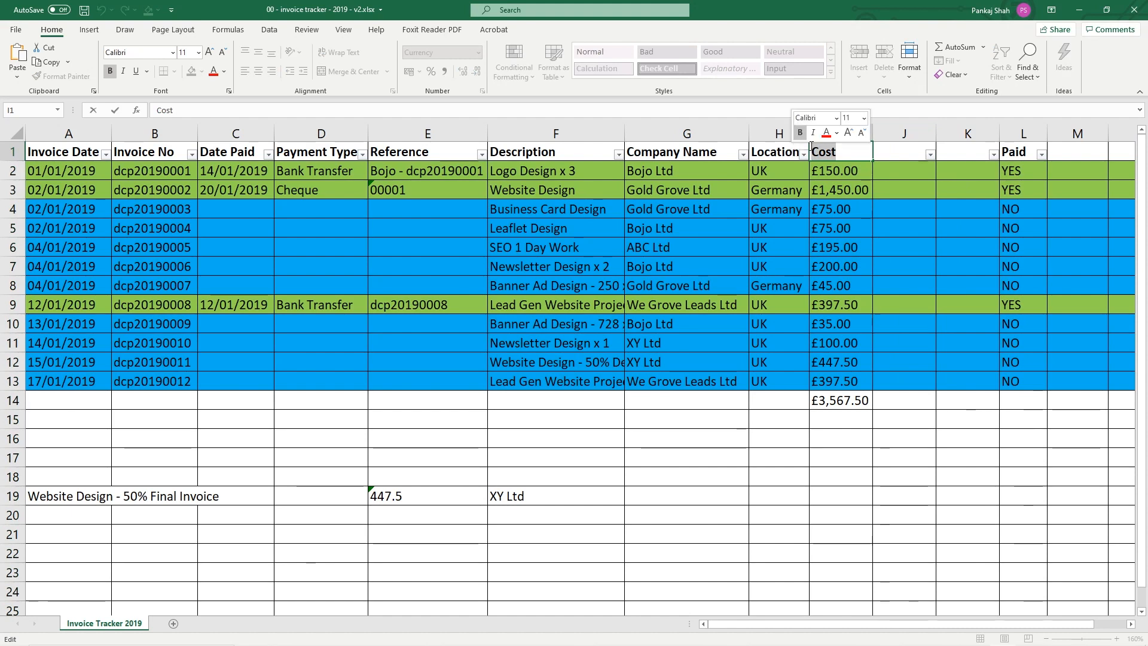
pyautogui.write('Ex VAT')
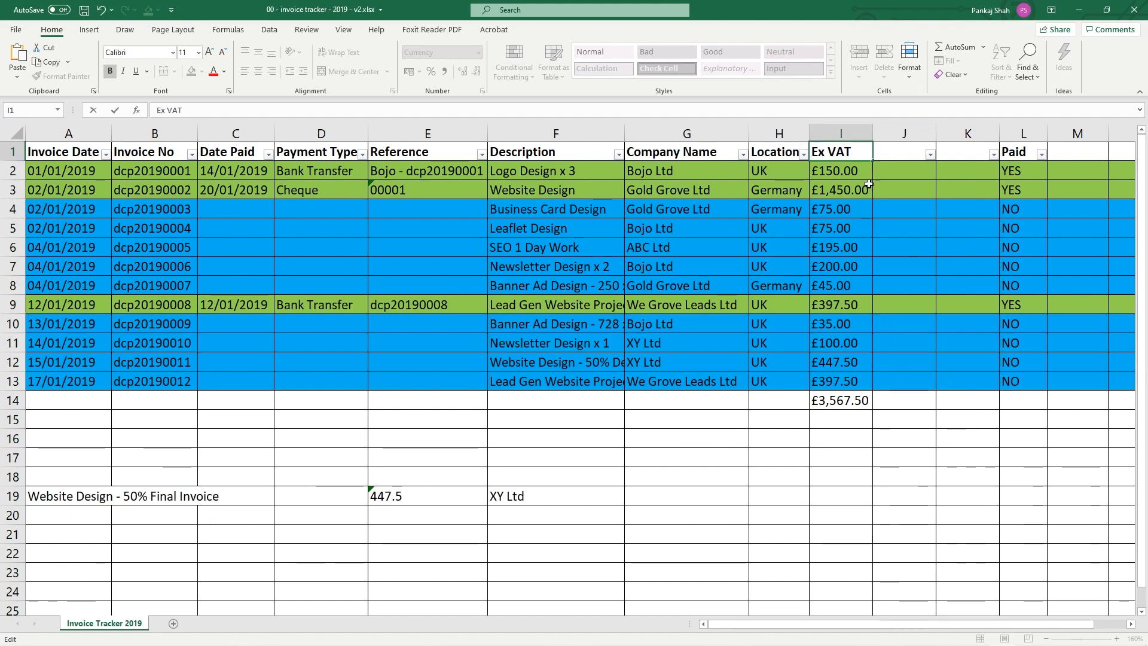
pyautogui.click(839, 172)
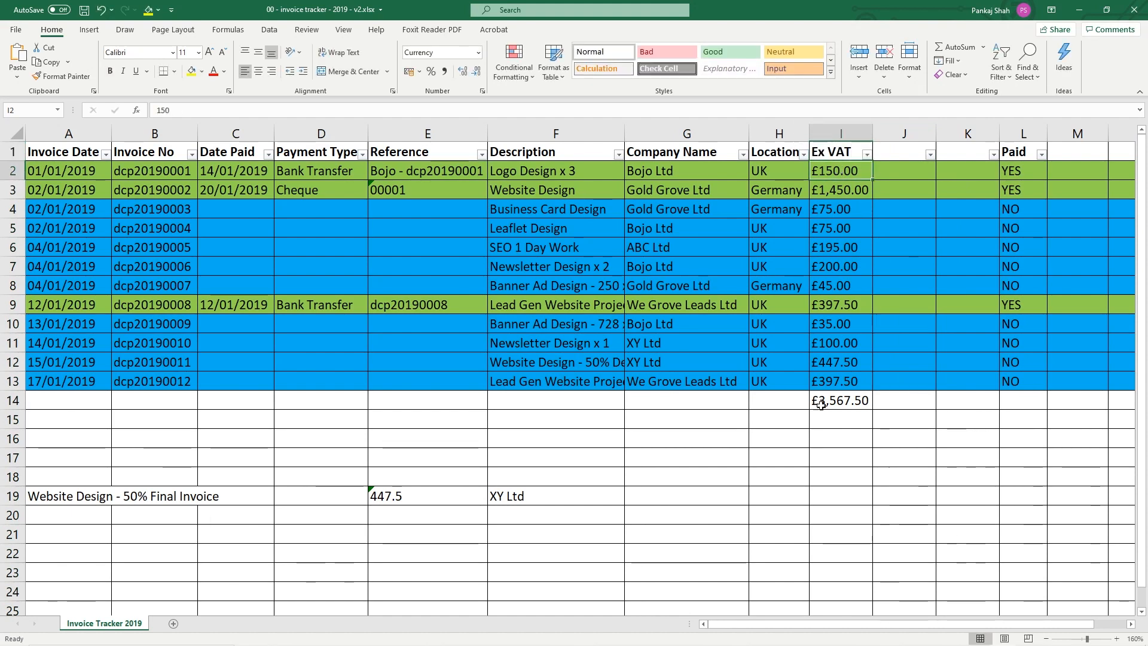
# Title the new columns 'VAT' in J1 and 'Inc VAT' in K1
pyautogui.click(904, 155)
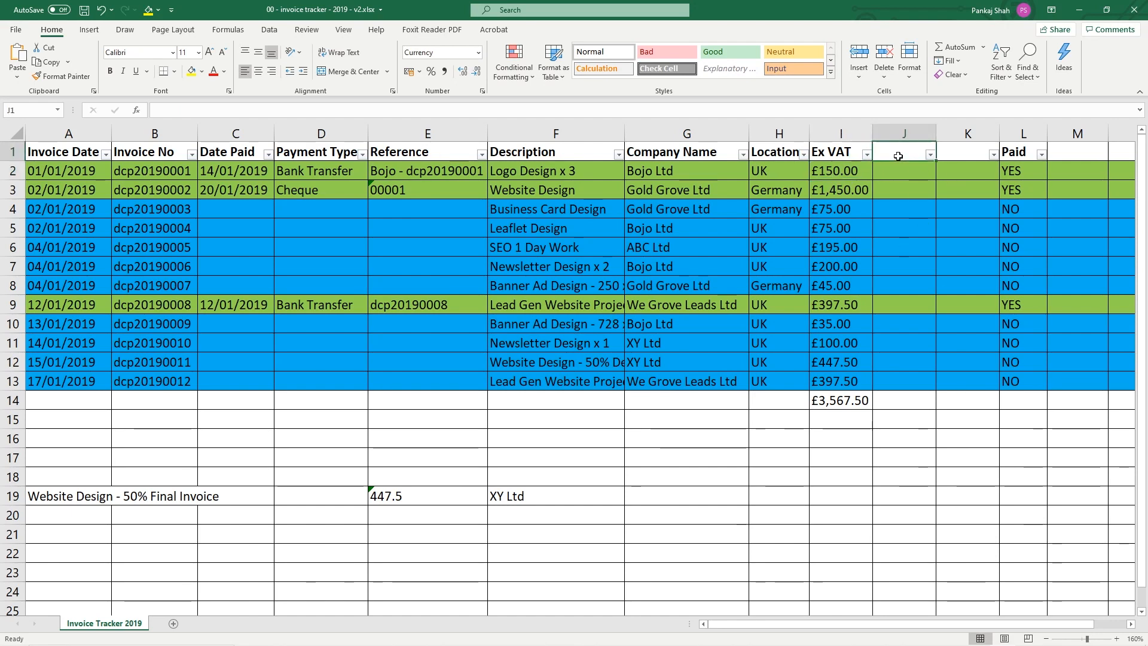
pyautogui.write('VAT')
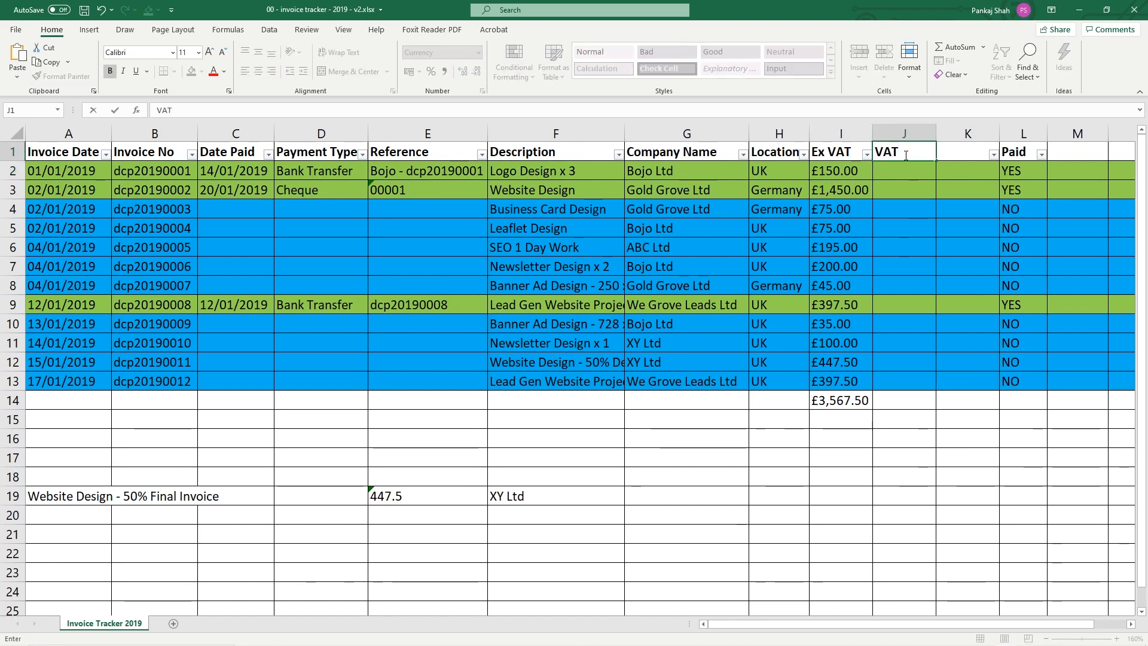
pyautogui.press('Tab')
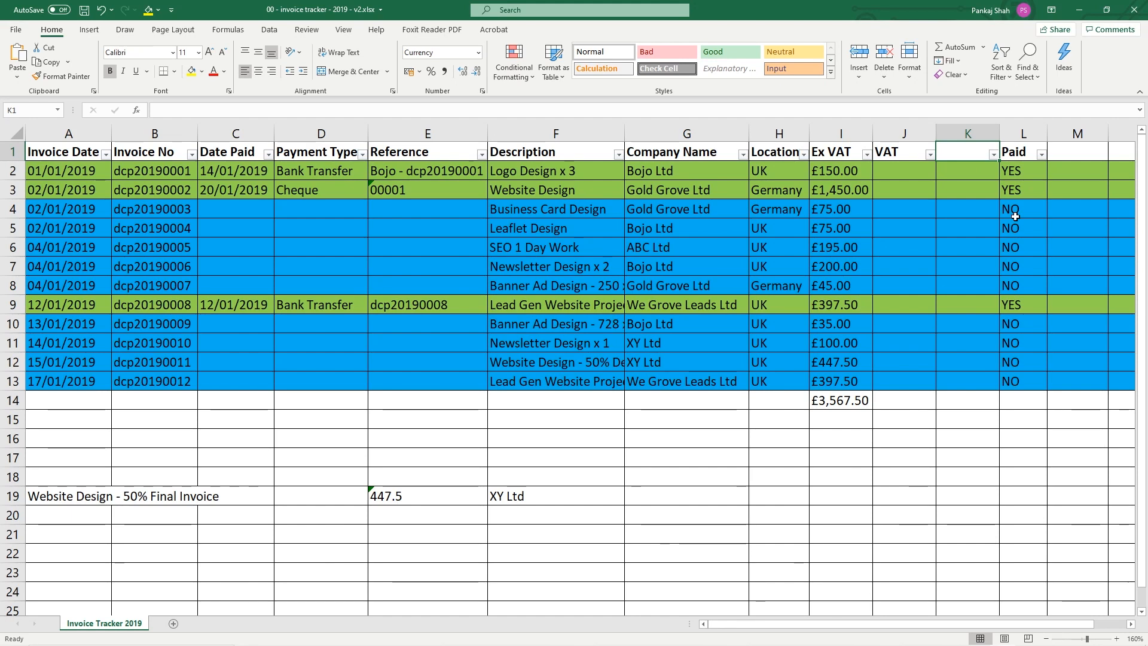
pyautogui.write('Inc')
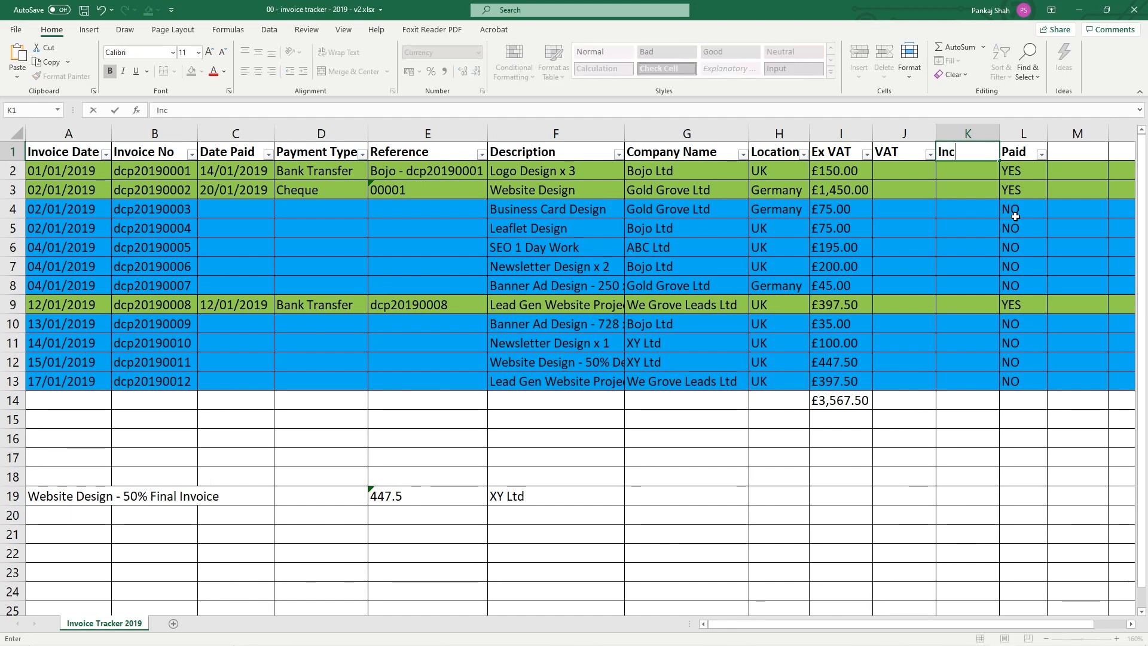
pyautogui.write(' VAT')
pyautogui.click(945, 271)
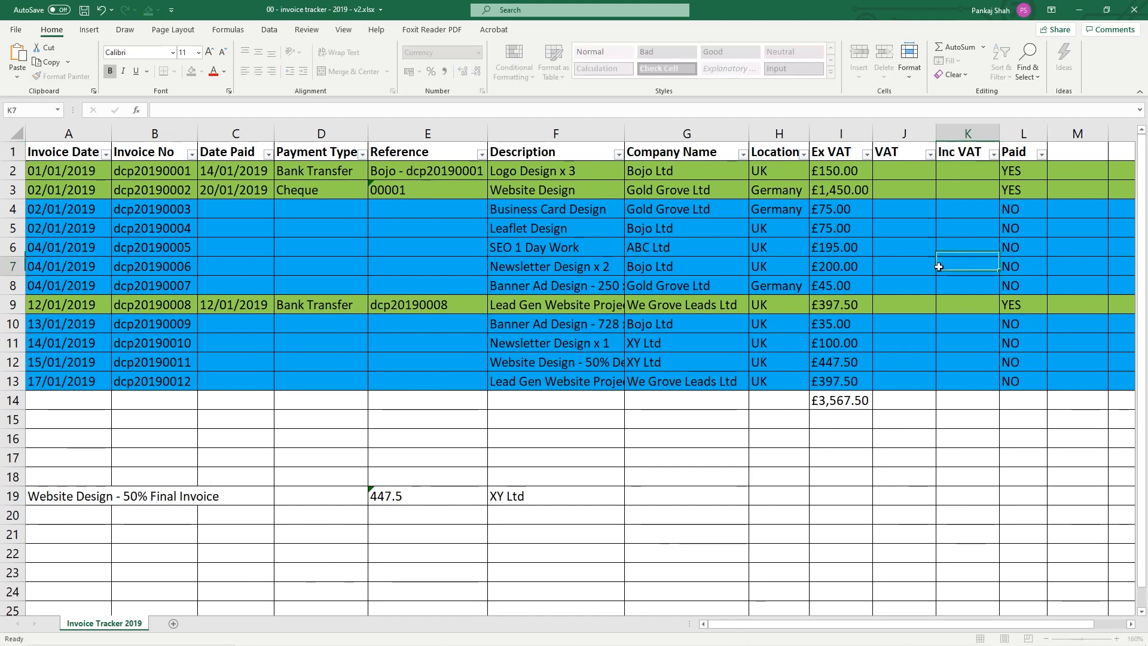
pyautogui.click(898, 172)
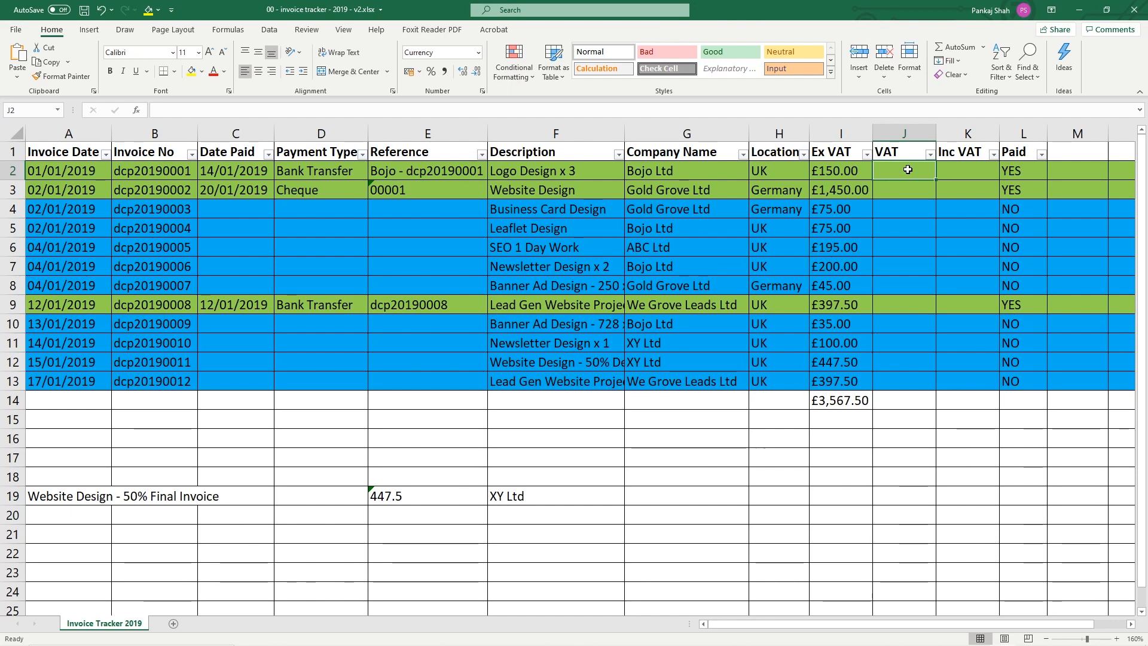
# Enter =I2*0.2 in J2 so the first VAT cell shows £30.00
pyautogui.write('=')
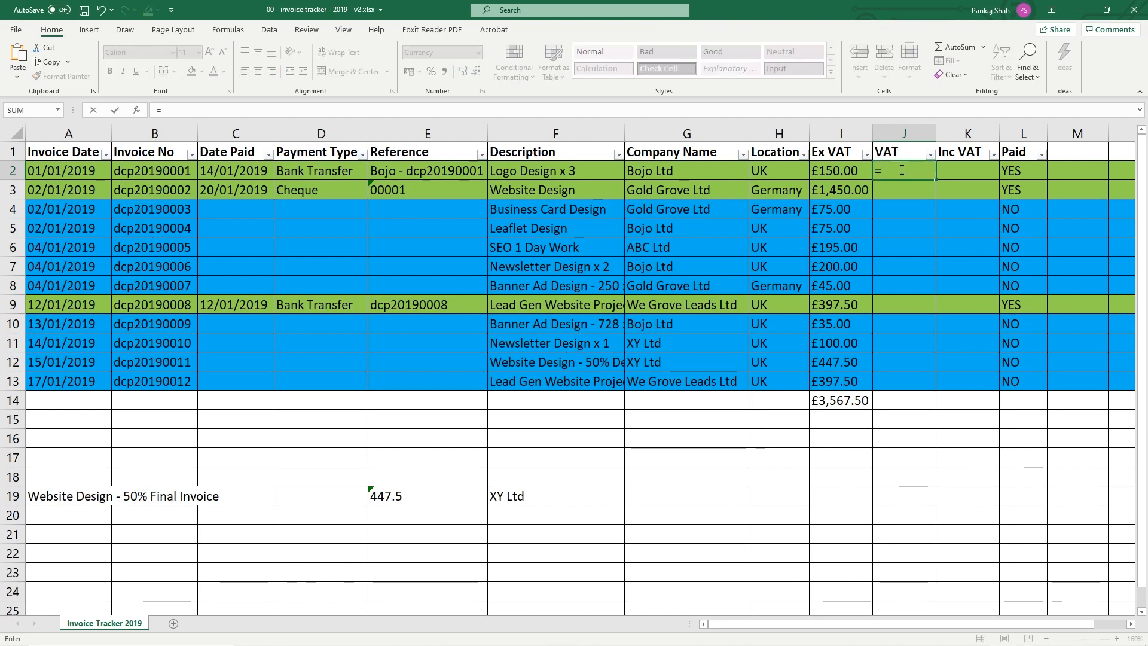
pyautogui.click(836, 172)
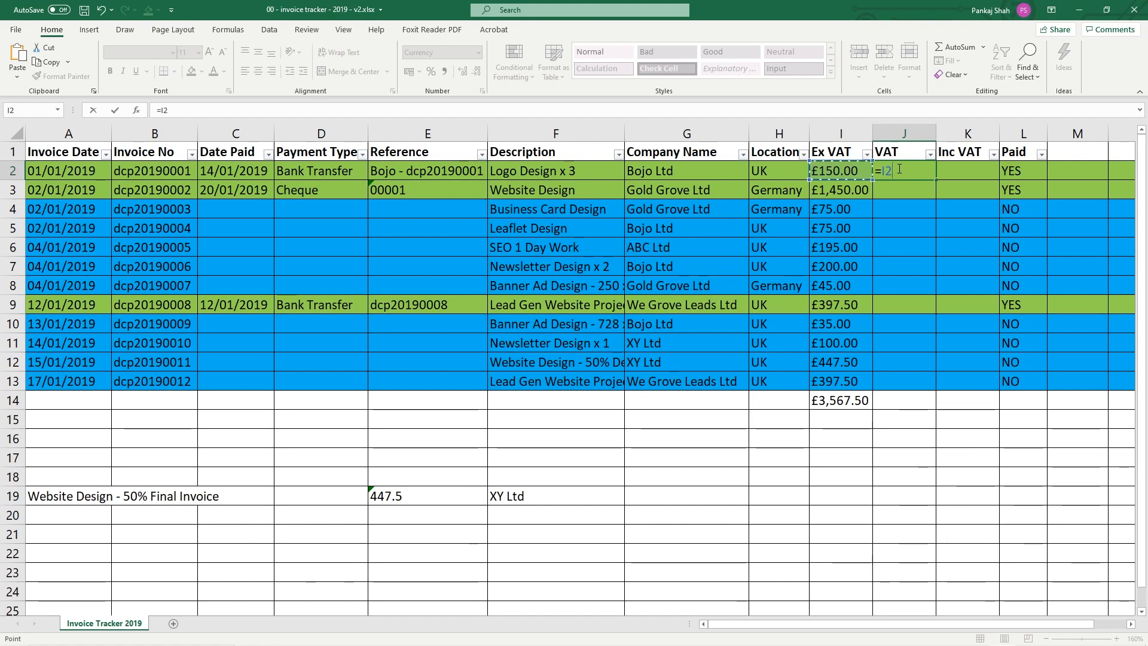
pyautogui.write('*')
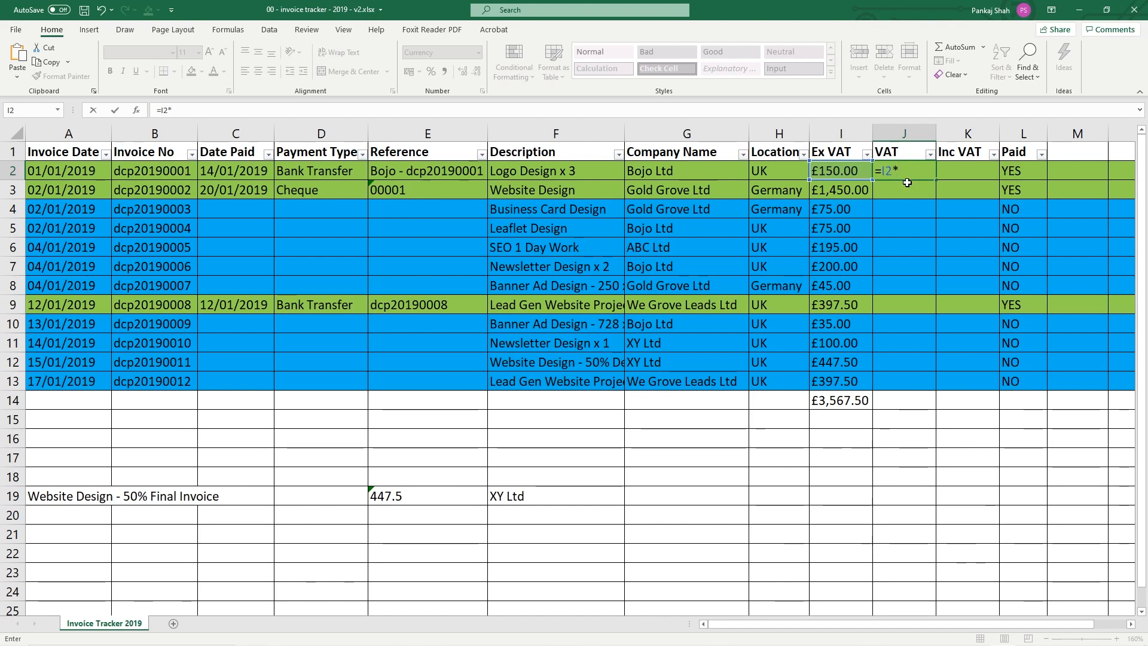
pyautogui.write('0.2')
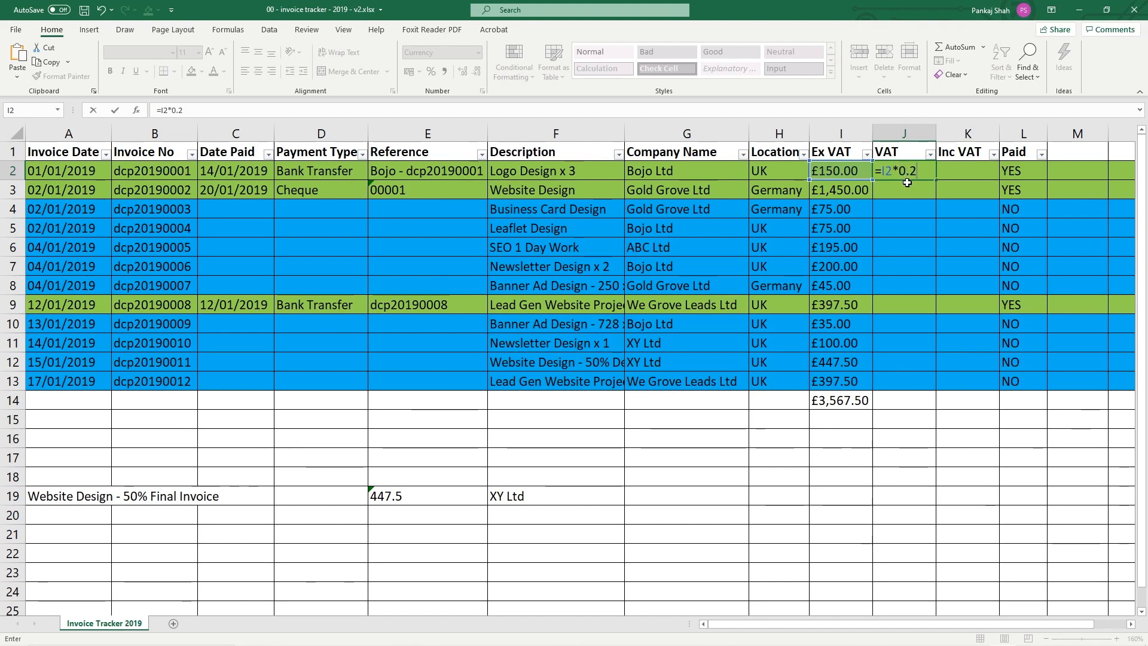
pyautogui.press('Return')
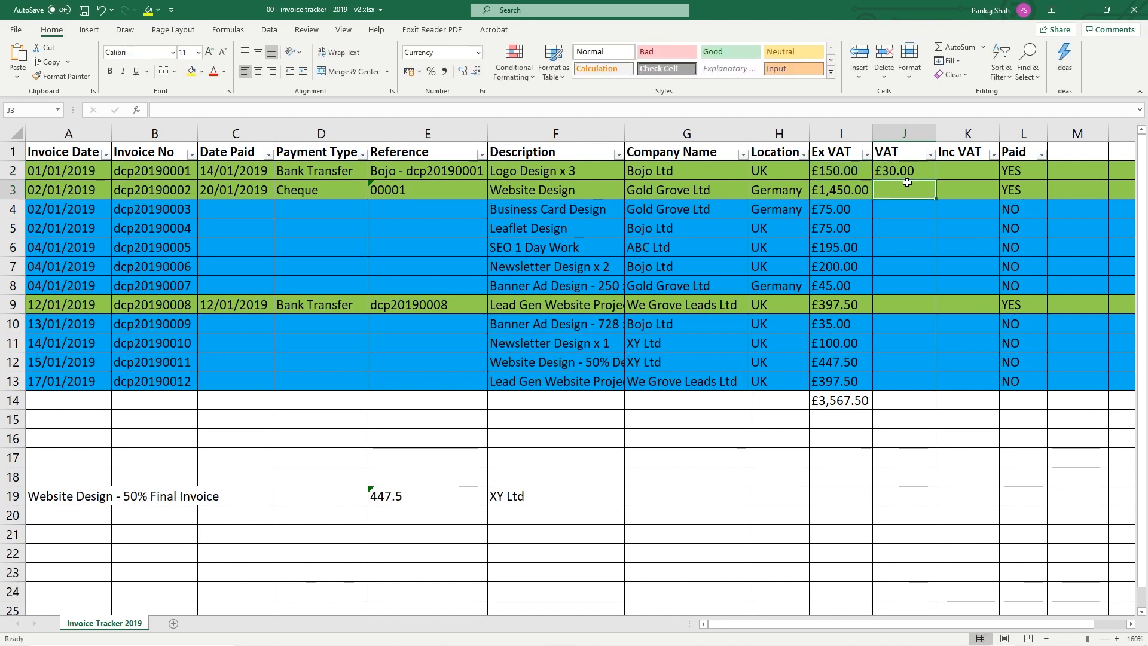
pyautogui.click(888, 172)
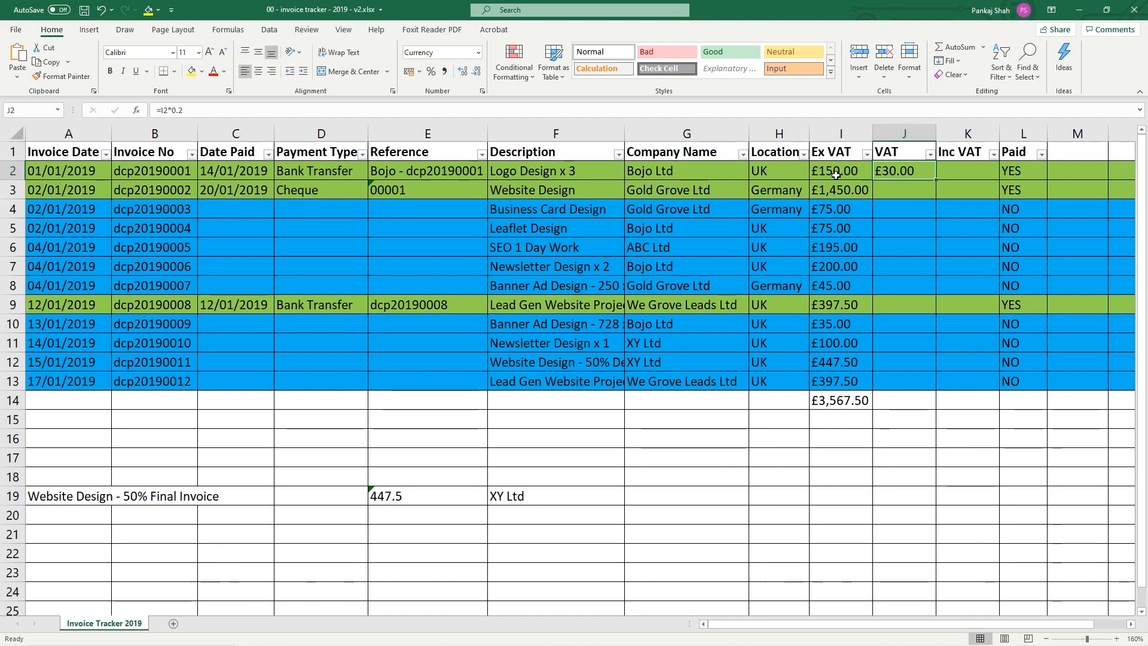
# Enter =I2+J2 in K2, giving £180.00 Inc VAT
pyautogui.click(956, 172)
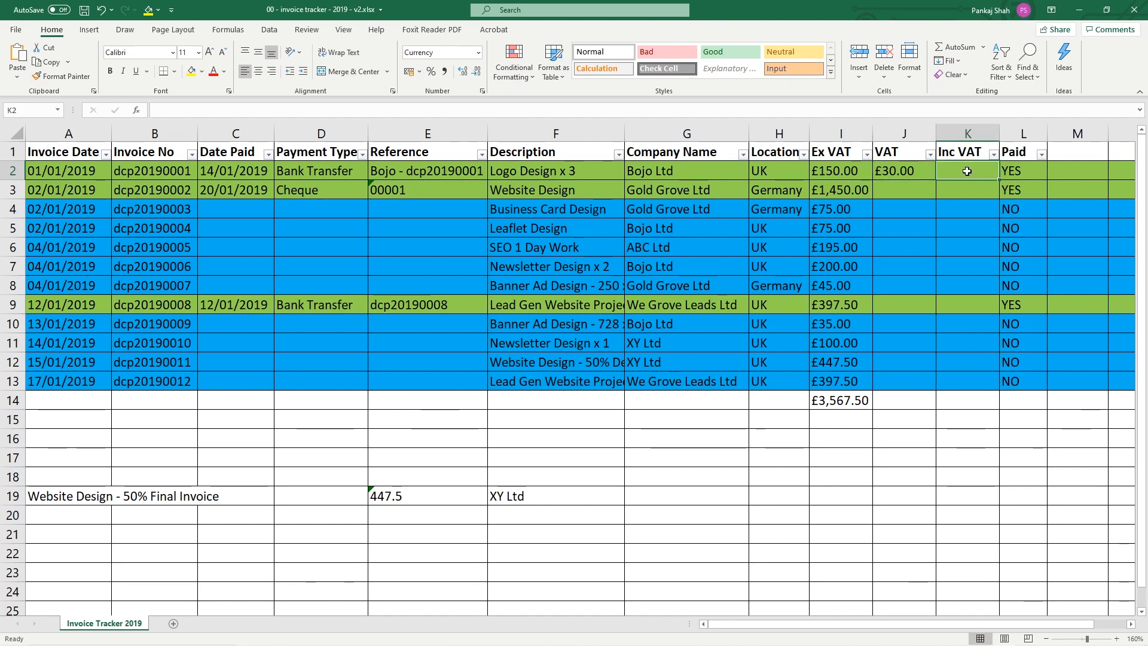
pyautogui.write('=')
pyautogui.click(835, 171)
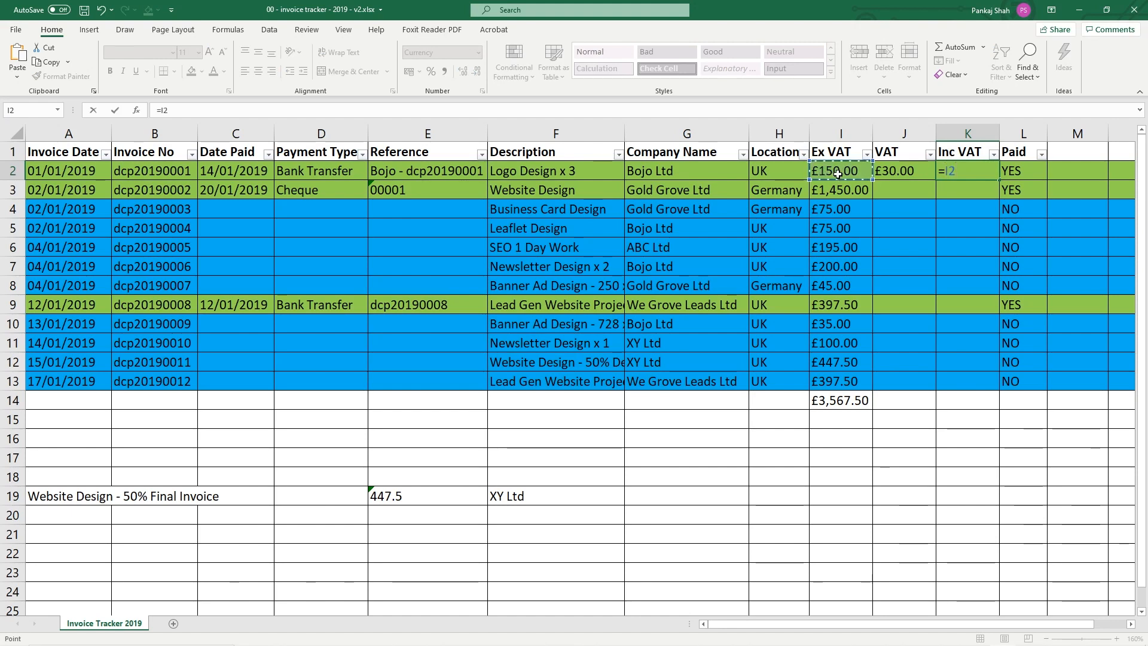
pyautogui.write('+')
pyautogui.click(906, 172)
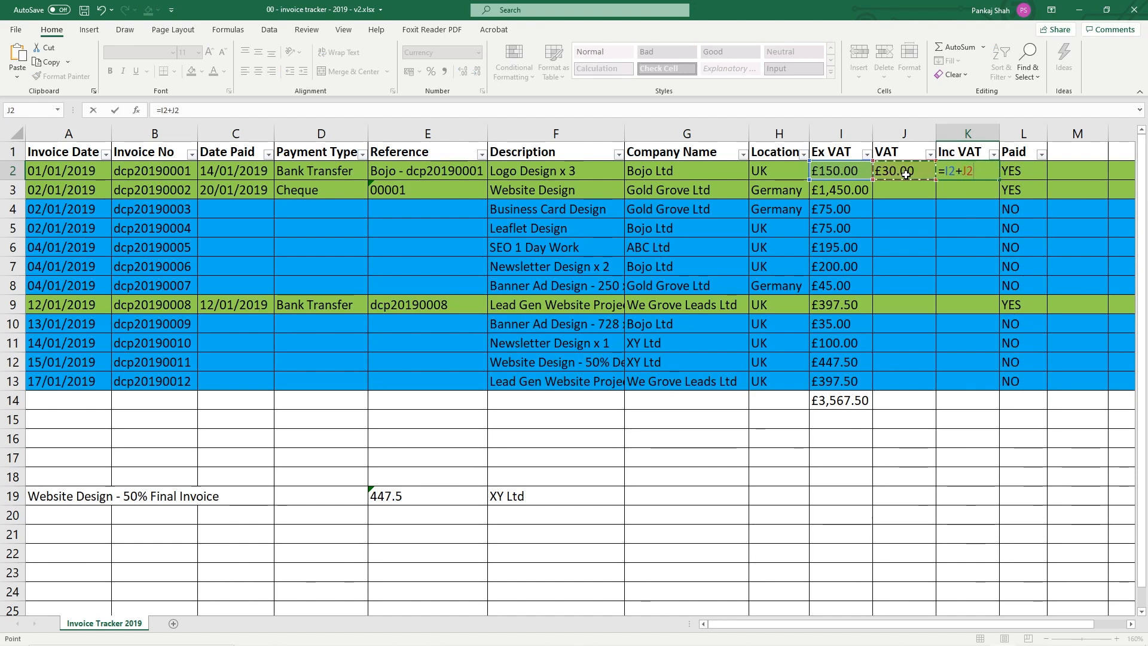
pyautogui.press('Return')
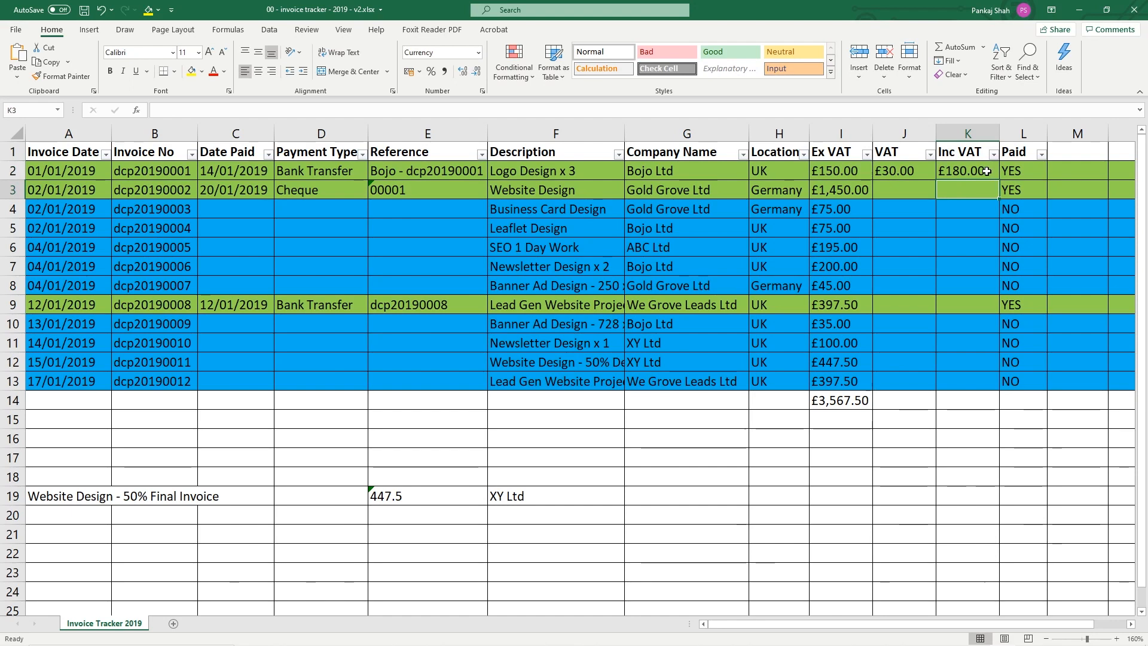
pyautogui.click(901, 170)
pyautogui.moveTo(901, 168); pyautogui.dragTo(941, 165)
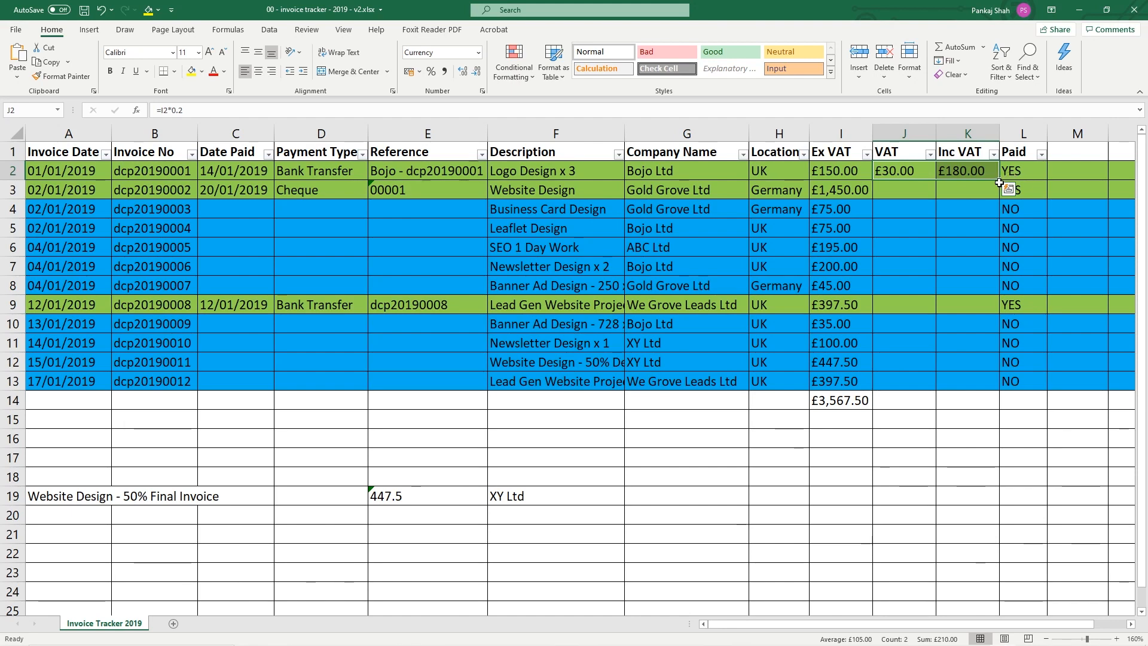
pyautogui.moveTo(999, 181); pyautogui.dragTo(1001, 386)
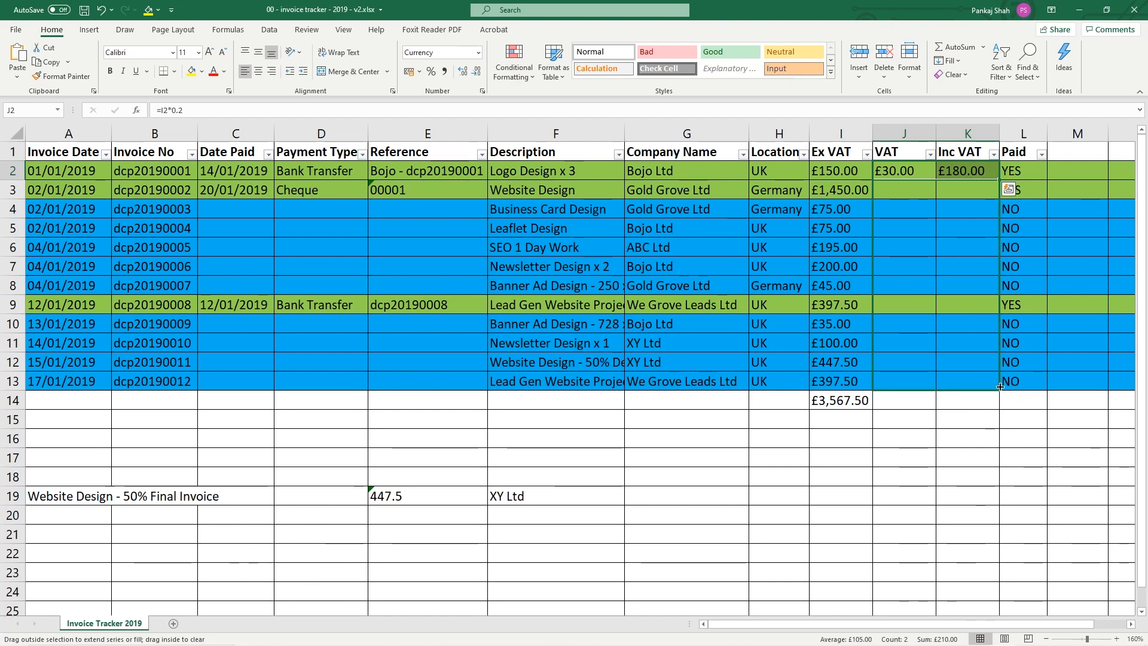
pyautogui.moveTo(1000, 387)
pyautogui.mouseDown()
pyautogui.moveTo(1000, 186)
pyautogui.moveTo(987, 390)
pyautogui.mouseUp()
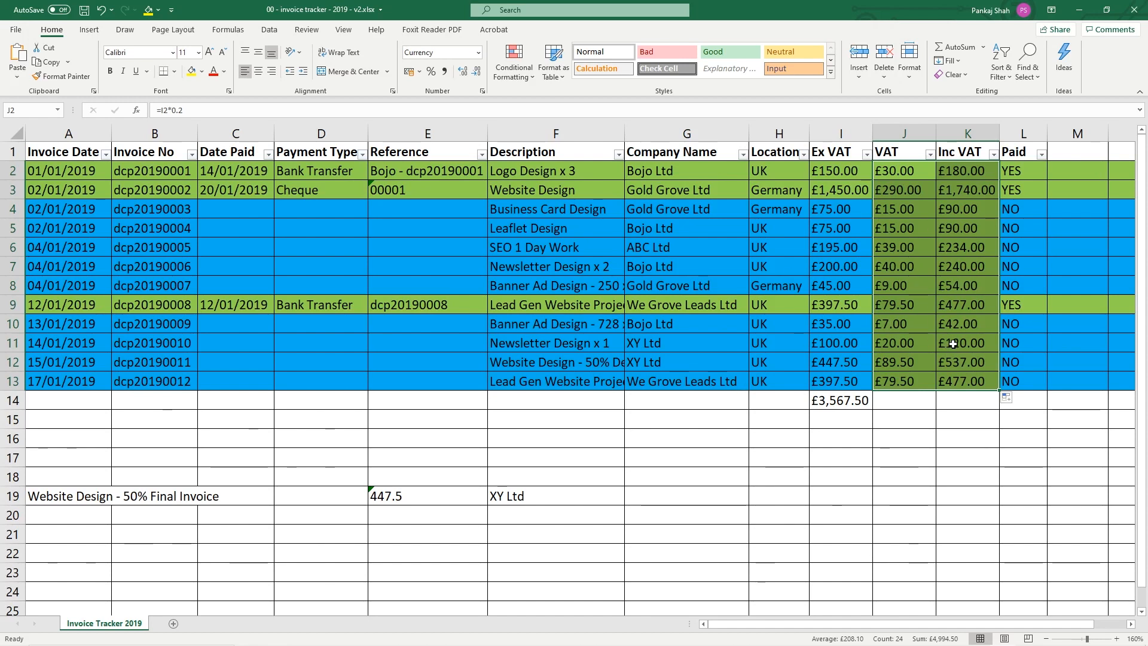
pyautogui.hotkey('ctrl', 'z')
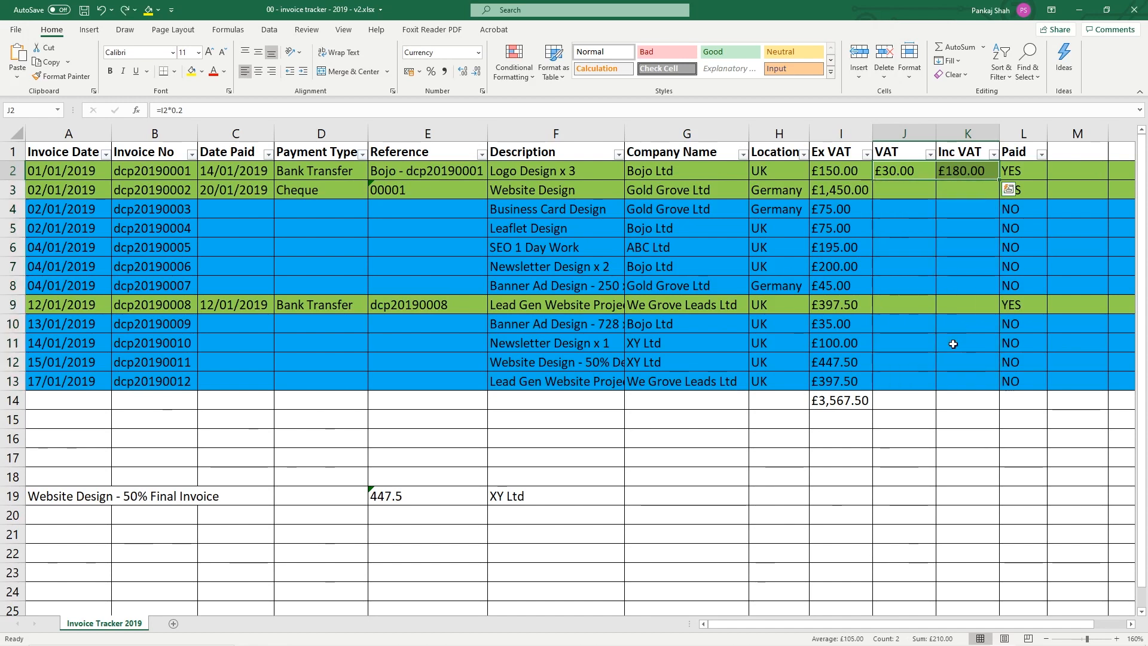
pyautogui.click(916, 172)
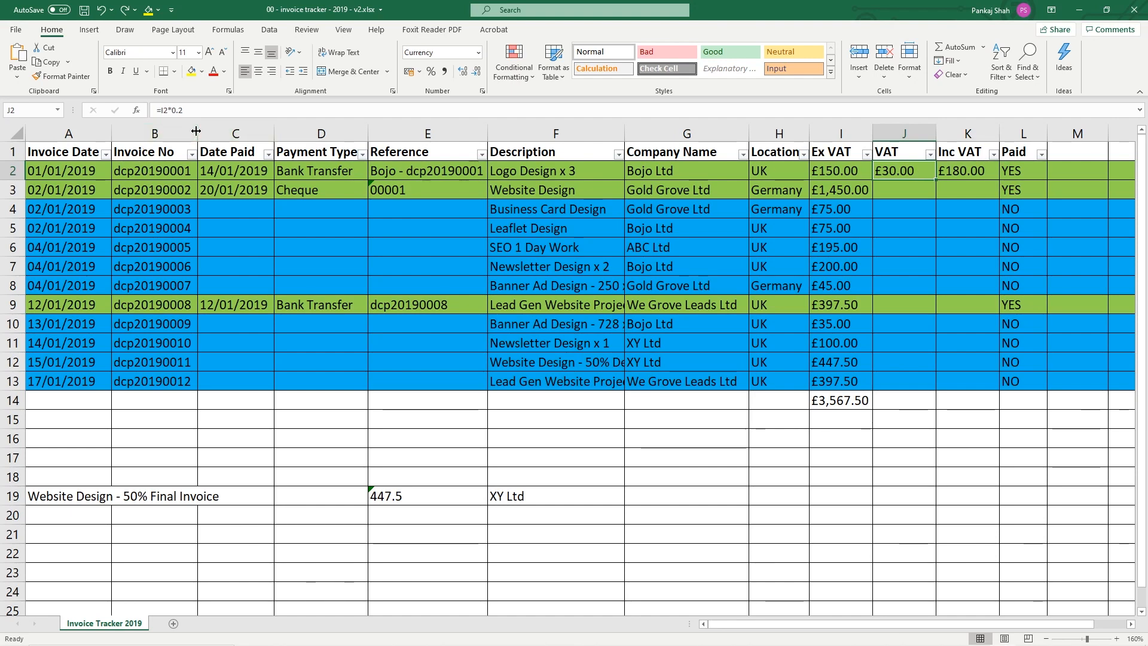
# Change the first Ex VAT amount in I2 to 100 and inspect the VAT and Inc VAT formulas
pyautogui.click(849, 173)
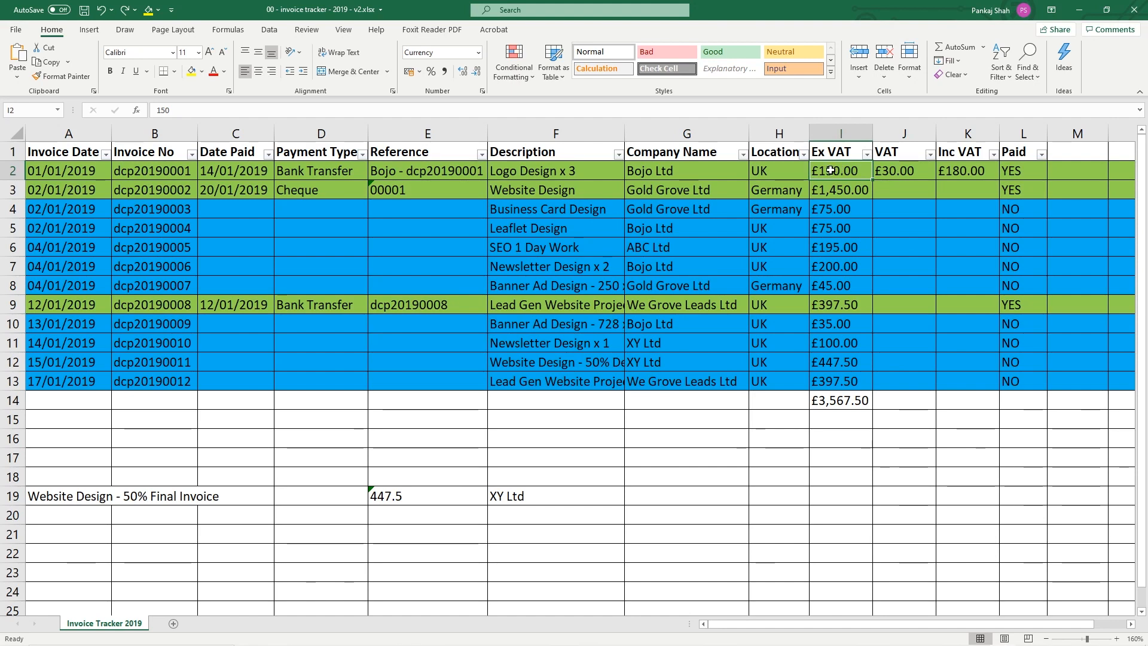
pyautogui.write('100')
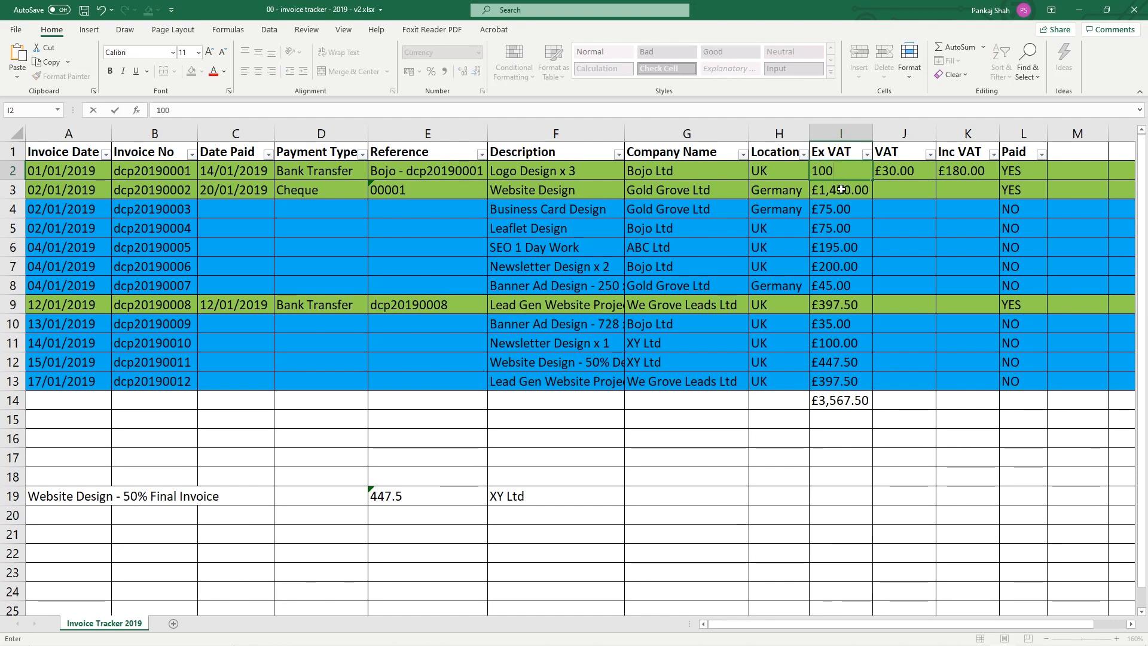
pyautogui.press('Return')
pyautogui.click(848, 171)
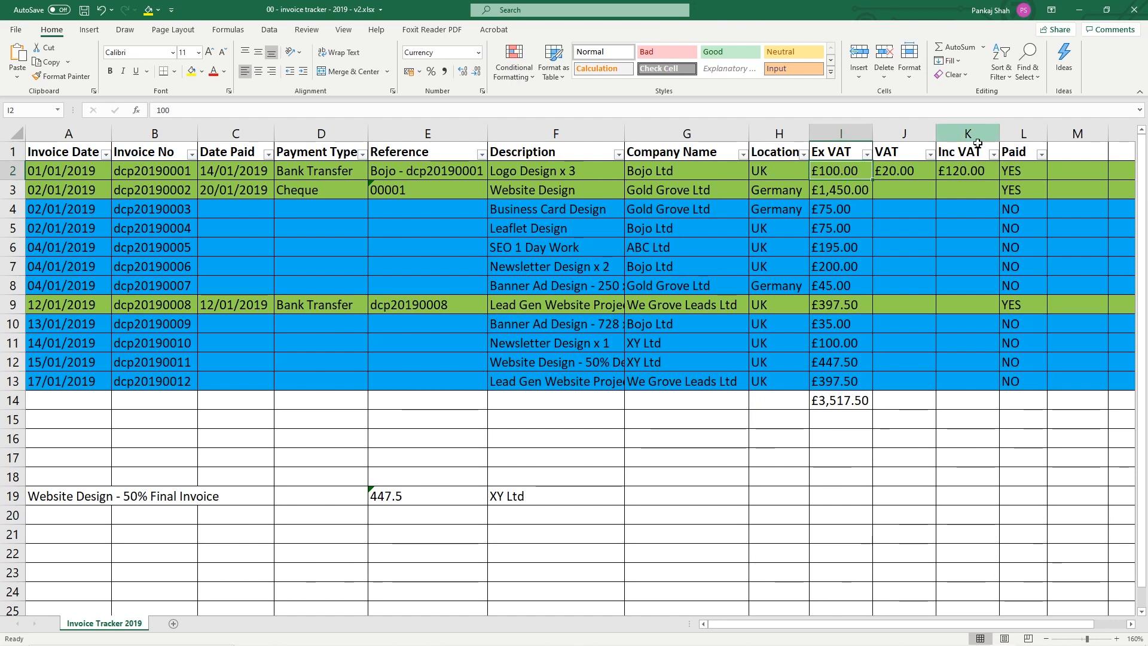
pyautogui.click(904, 171)
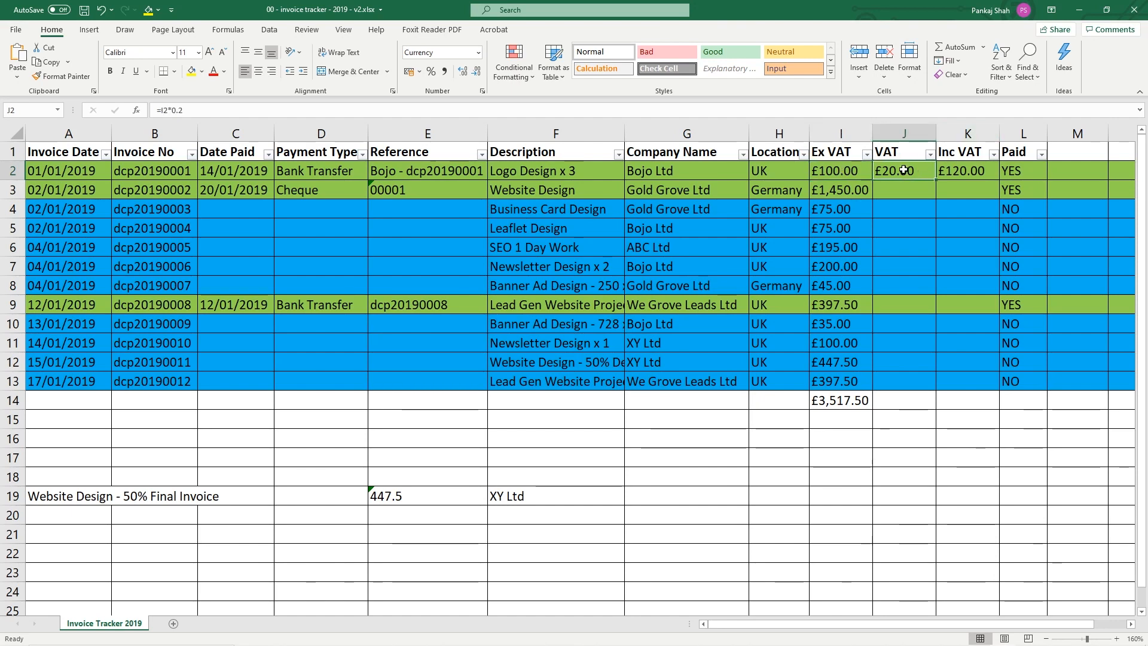
pyautogui.click(962, 170)
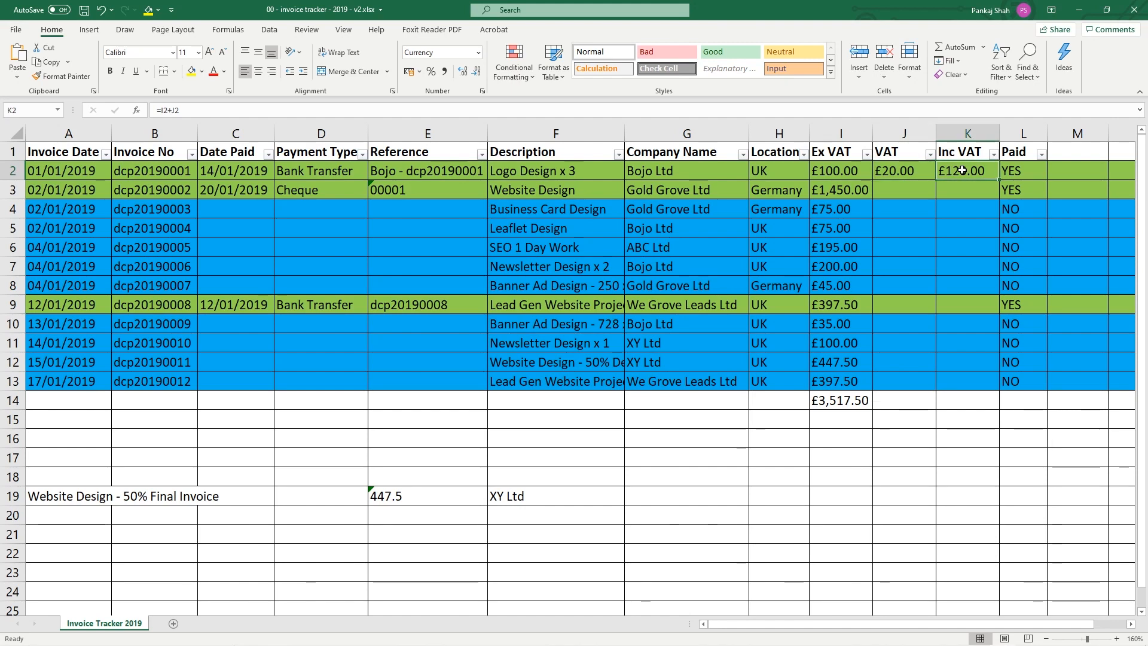
pyautogui.click(848, 169)
pyautogui.click(885, 172)
pyautogui.click(961, 174)
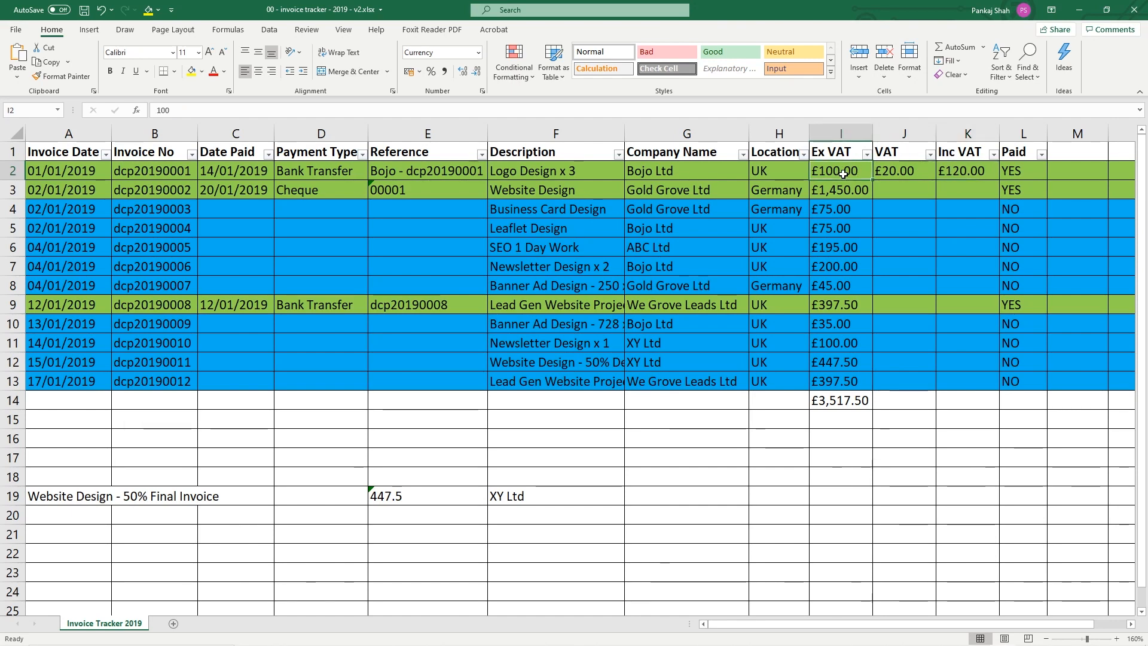
pyautogui.click(906, 175)
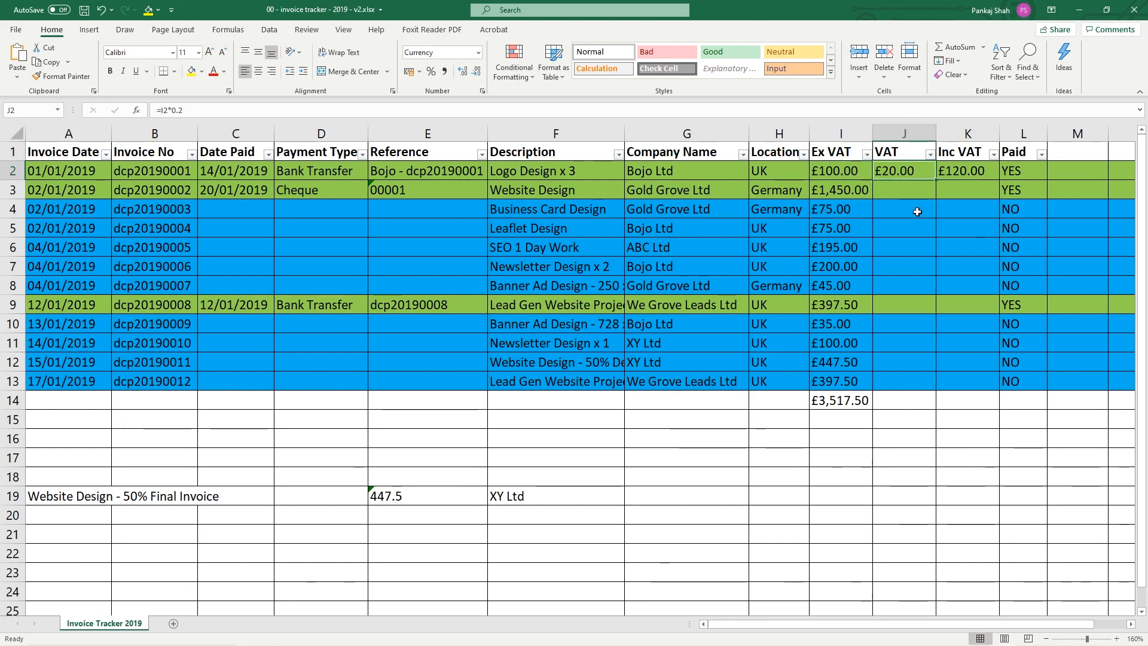
pyautogui.click(960, 178)
# Try an Ex VAT of 200, check the recalculated results, then set I2 back to 100
pyautogui.click(835, 175)
pyautogui.write('200')
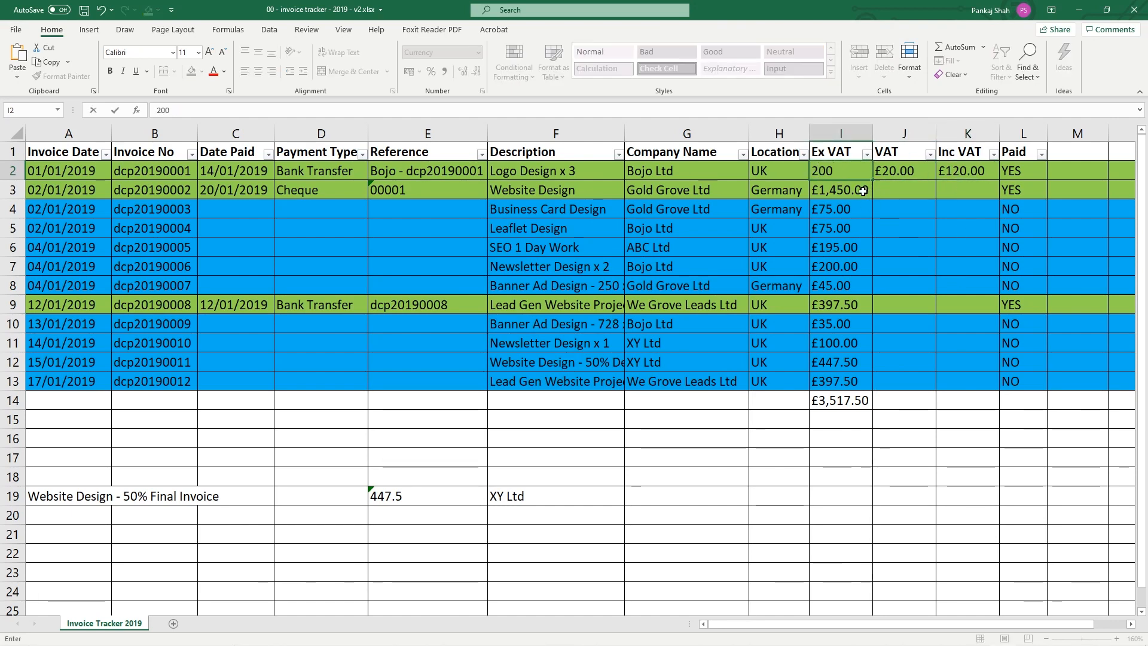
pyautogui.press('Return')
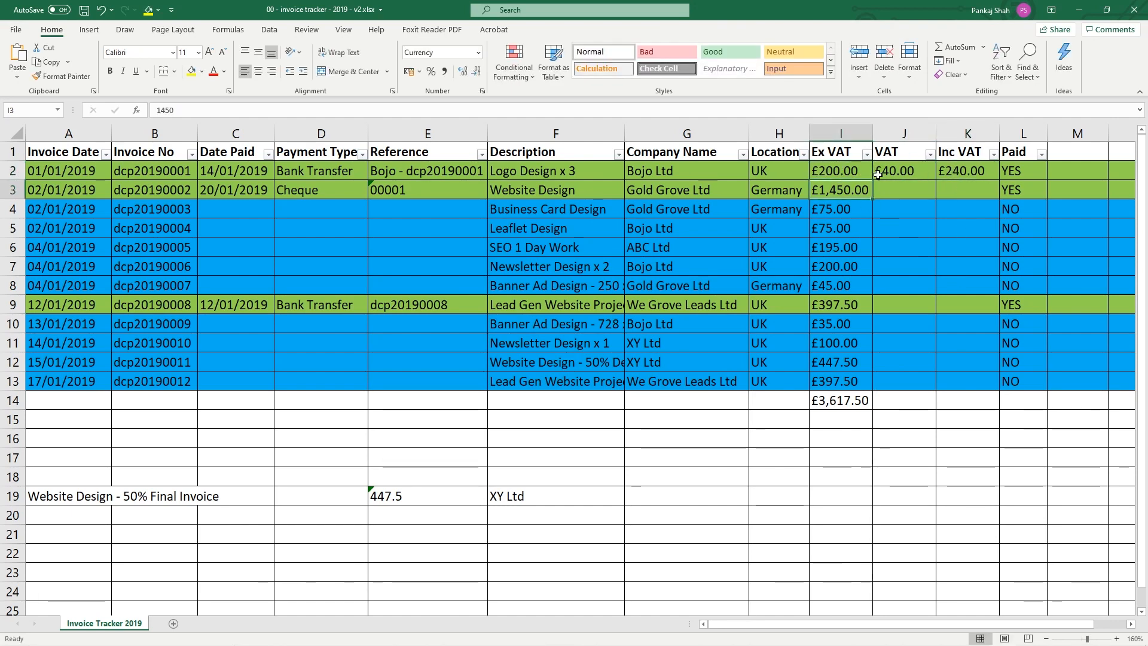
pyautogui.click(855, 171)
pyautogui.click(913, 172)
pyautogui.click(964, 174)
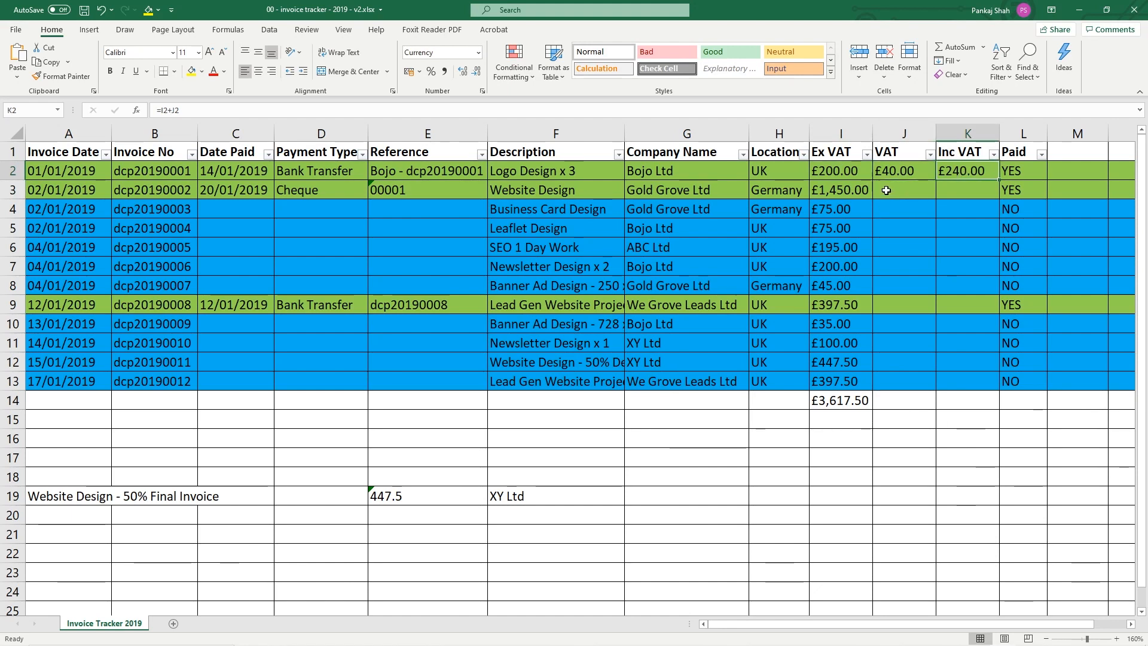
pyautogui.click(845, 173)
pyautogui.write('100')
pyautogui.press('Return')
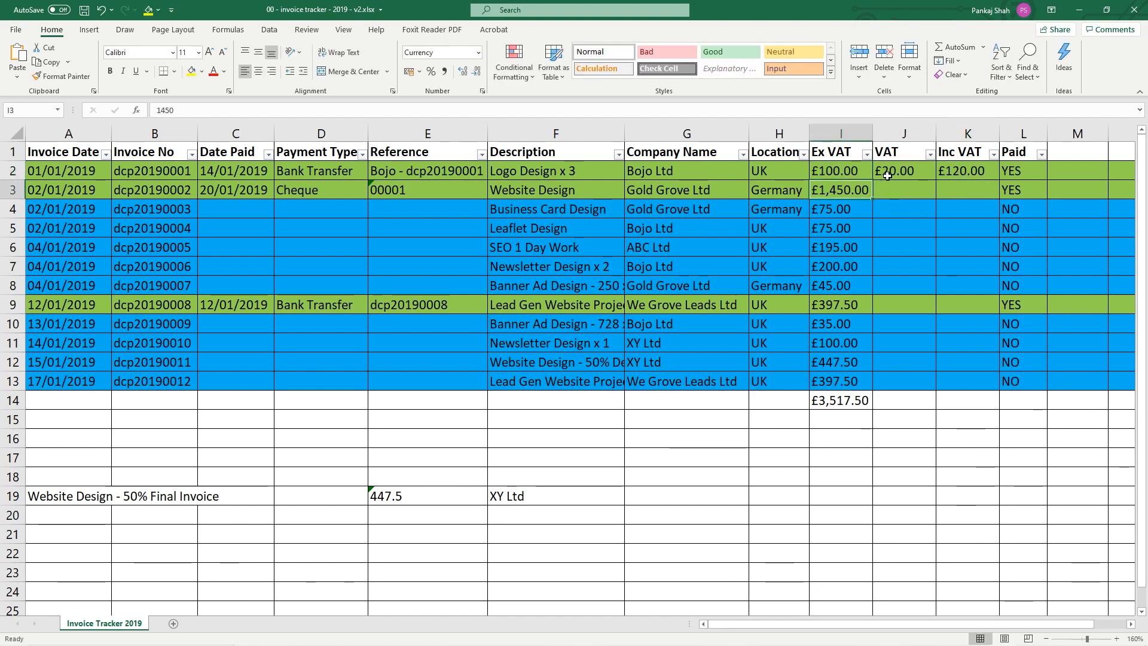
pyautogui.click(879, 172)
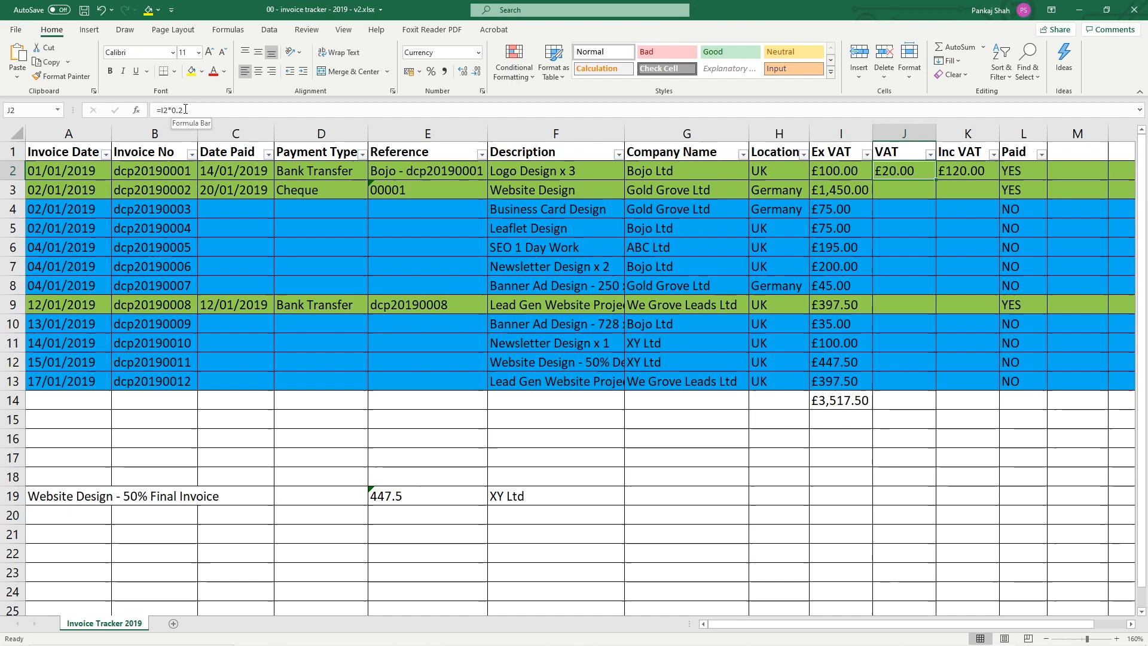
# Change the J2 VAT formula rate to 0.05 and check the updated VAT and Inc VAT
pyautogui.doubleClick(918, 174)
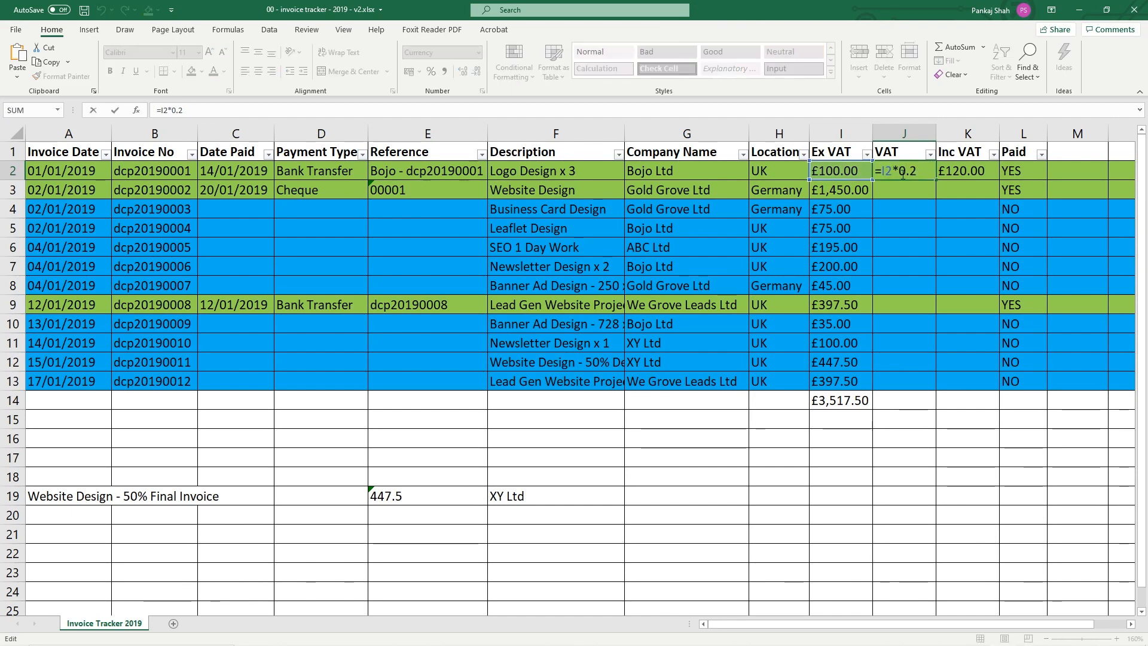
pyautogui.press('BackSpace')
pyautogui.write('05')
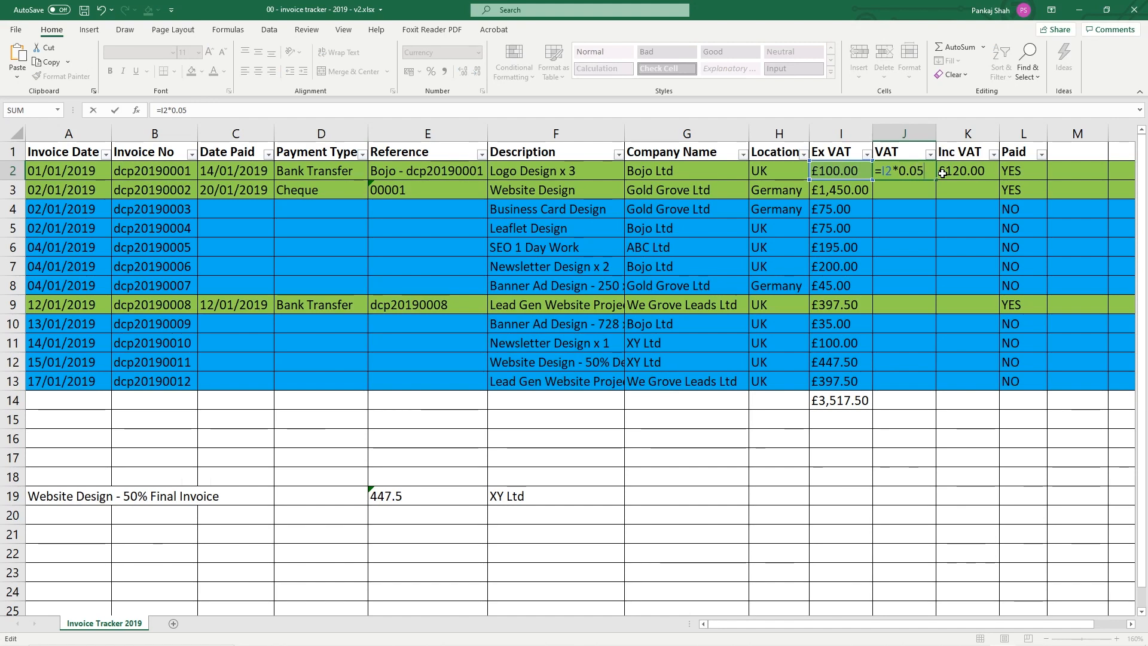
pyautogui.press('Return')
pyautogui.click(830, 176)
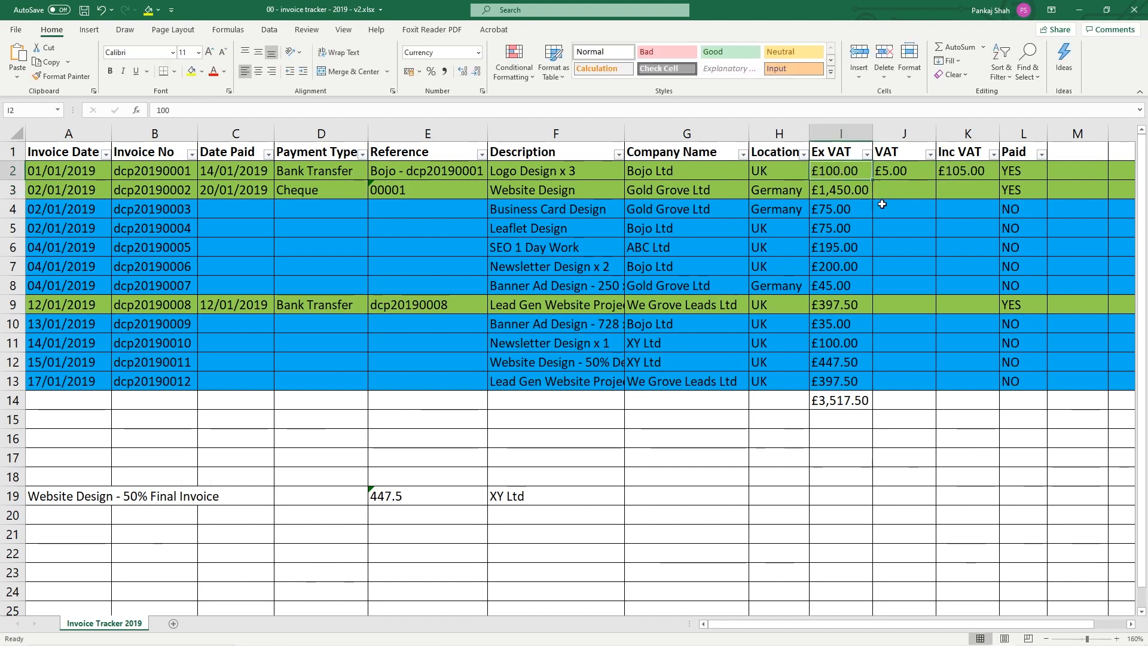
pyautogui.click(900, 173)
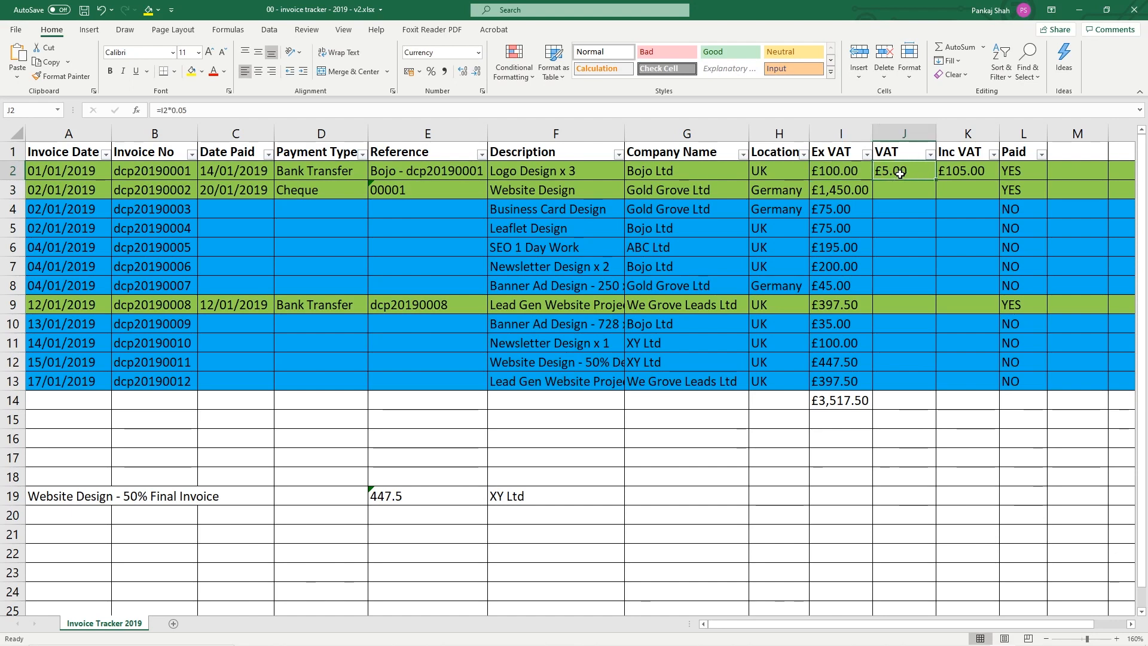
pyautogui.click(981, 173)
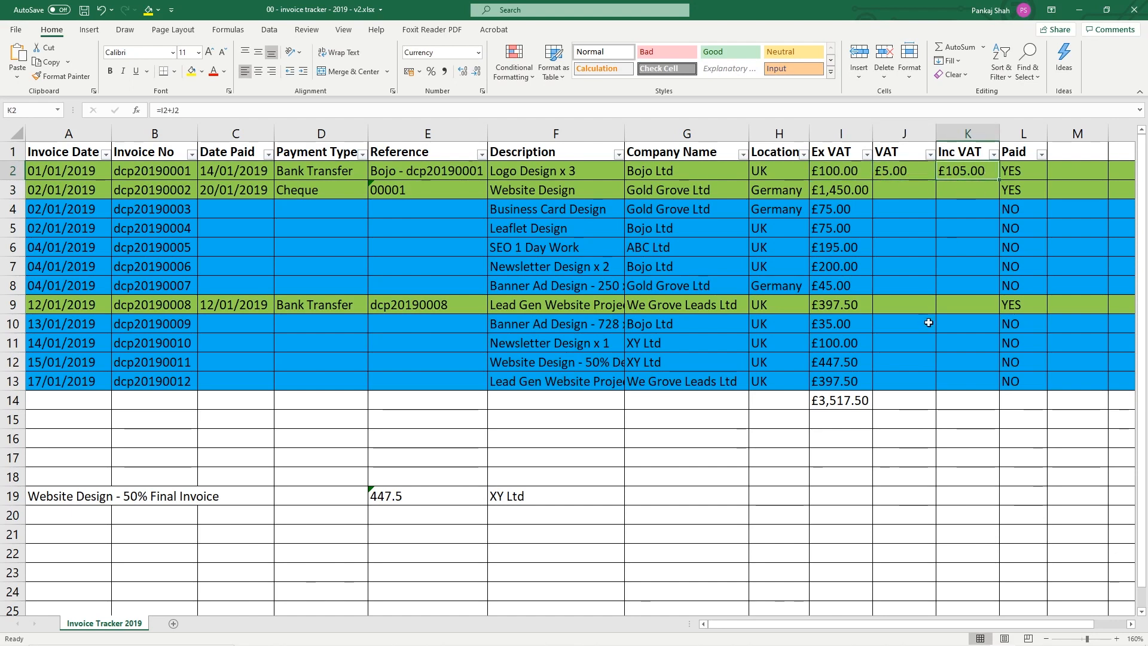
# Change the J2 VAT rate to 0.15 (15%) and recheck the amounts
pyautogui.doubleClick(911, 172)
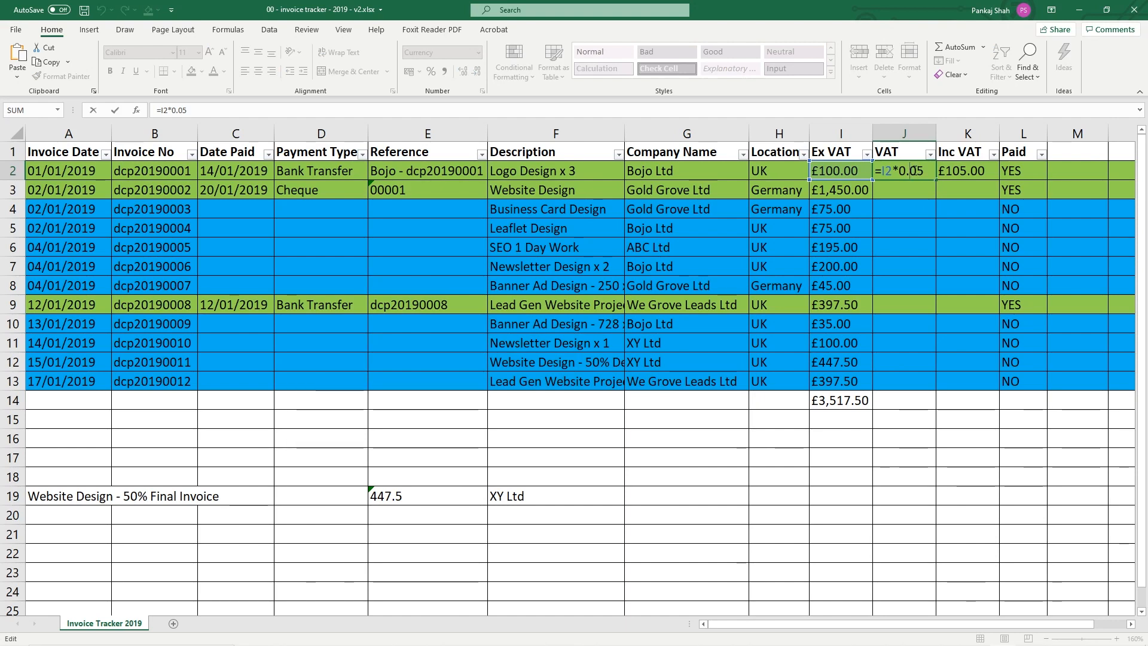
pyautogui.write('1')
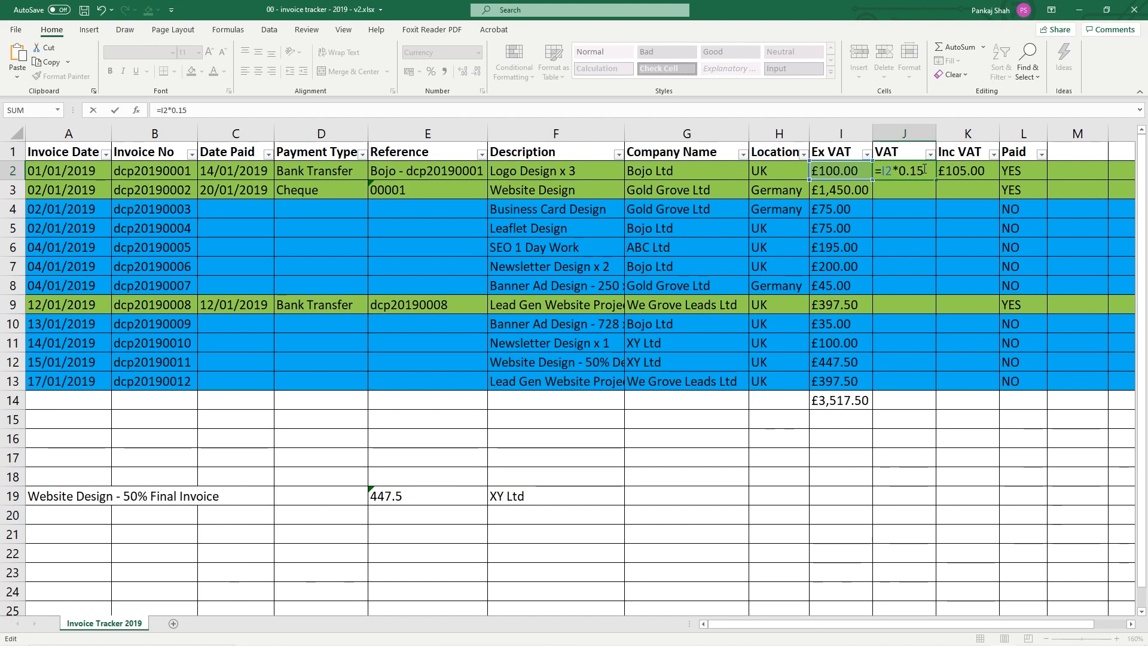
pyautogui.press('Return')
pyautogui.press('Up')
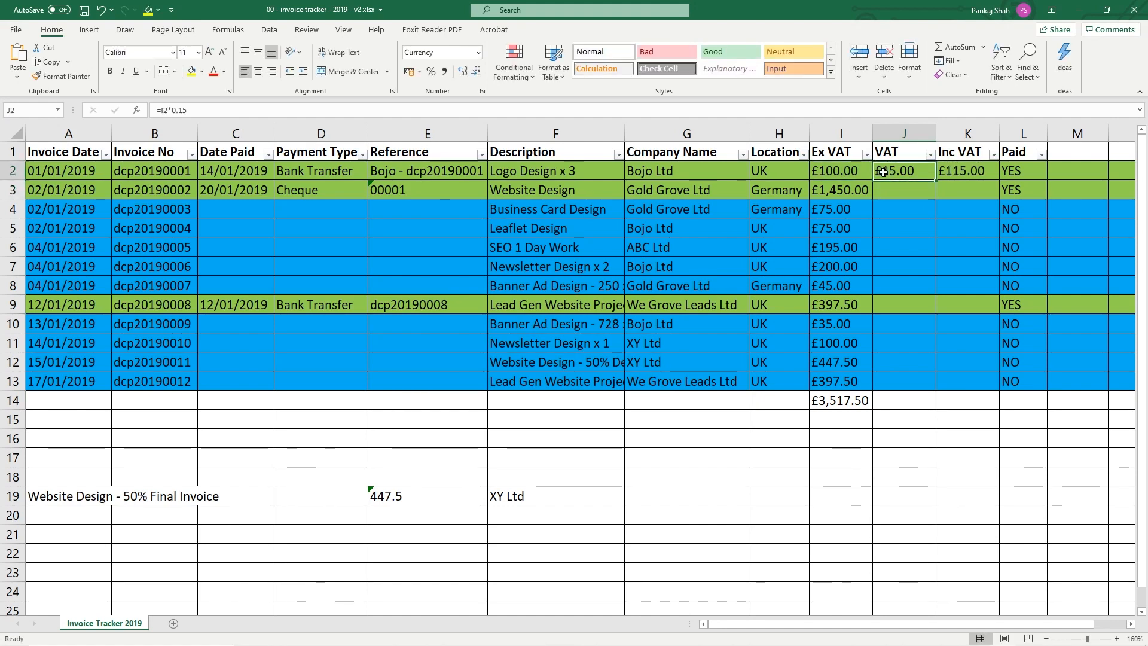
pyautogui.click(834, 168)
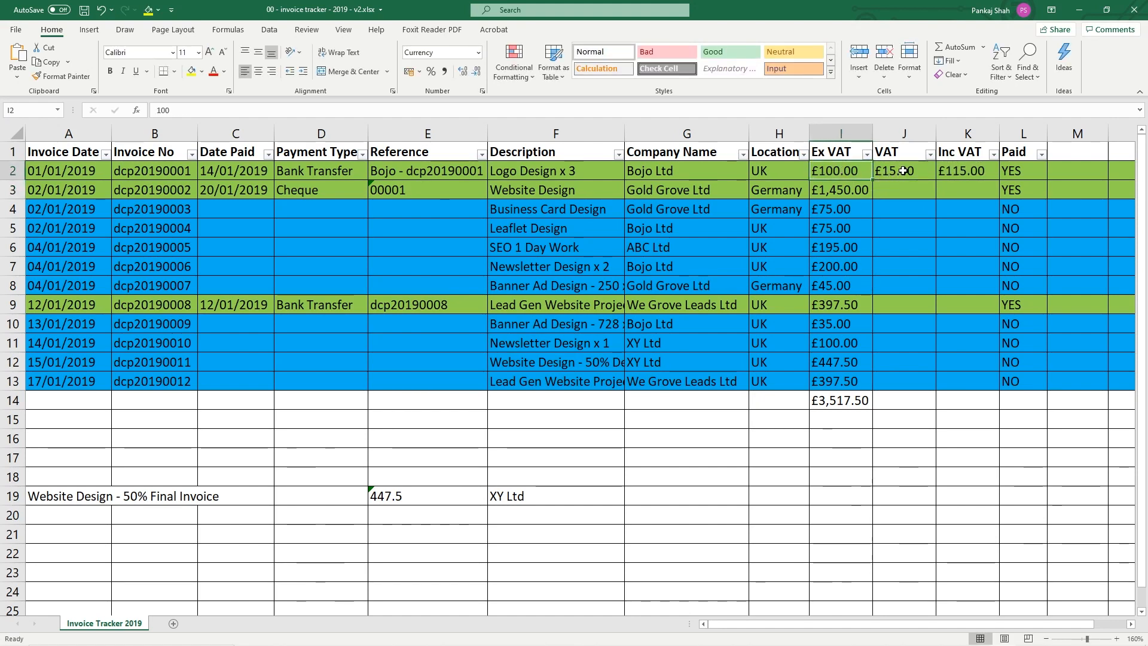
pyautogui.click(903, 171)
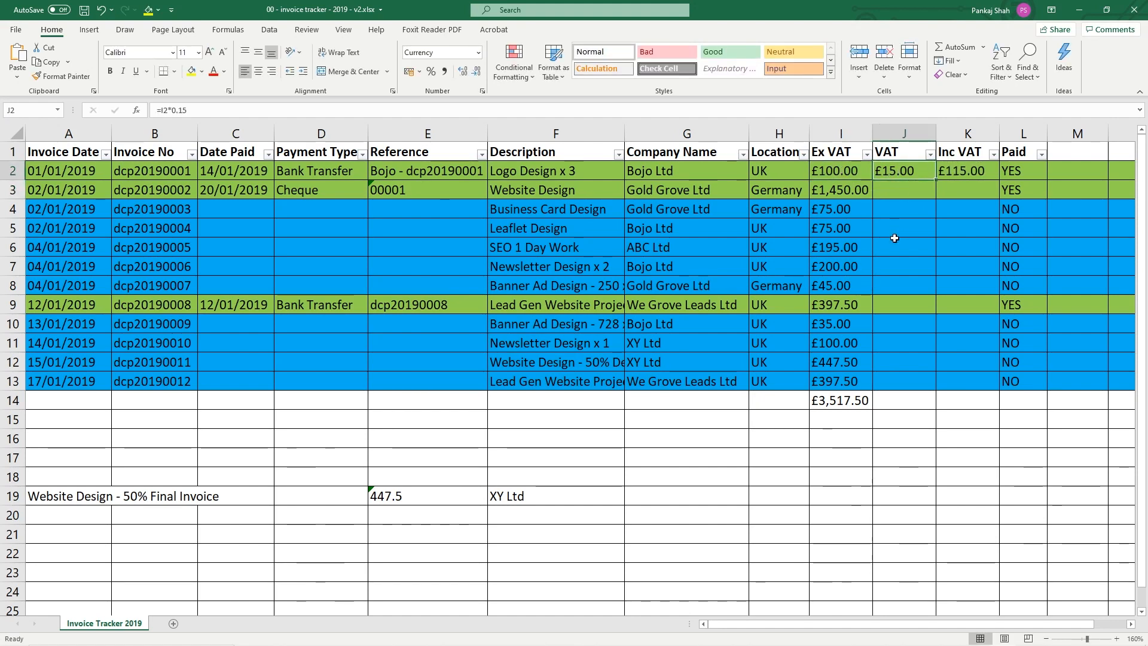
# Change the J2 VAT rate to 17.5% and check the Inc VAT result
pyautogui.doubleClick(890, 171)
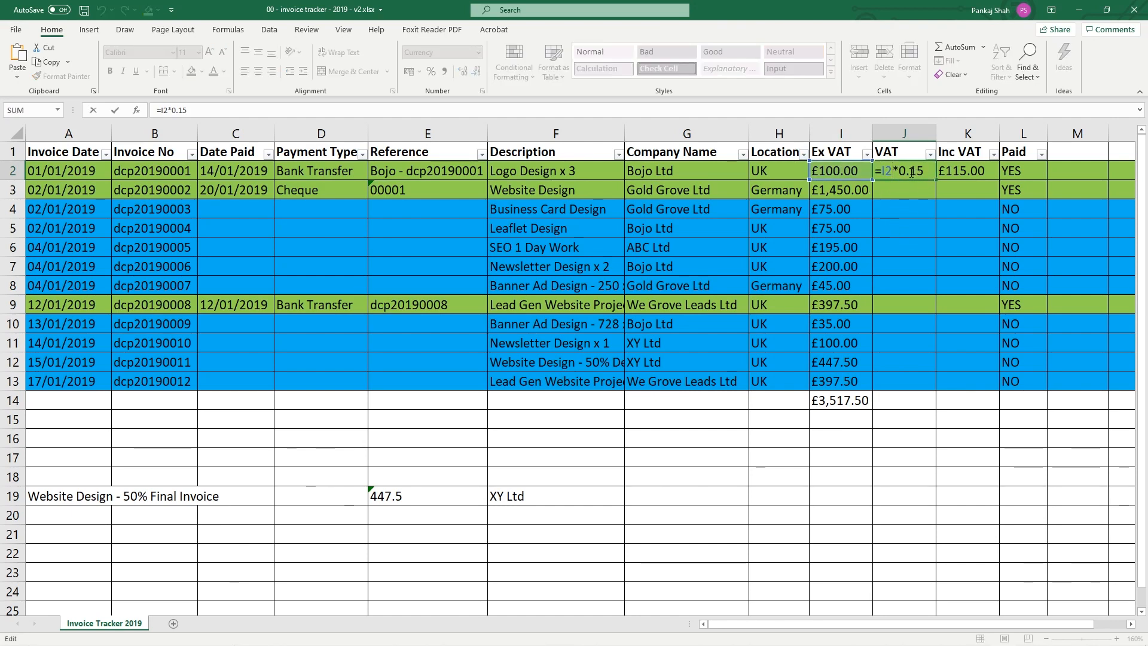
pyautogui.moveTo(919, 171); pyautogui.dragTo(950, 180)
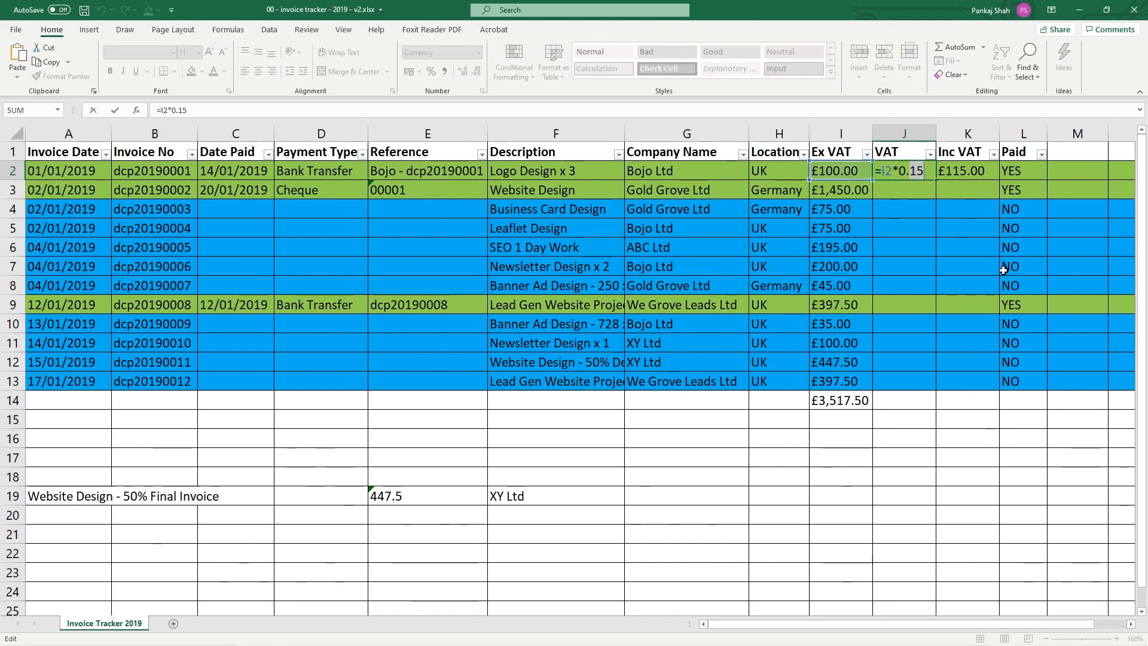
pyautogui.write('1')
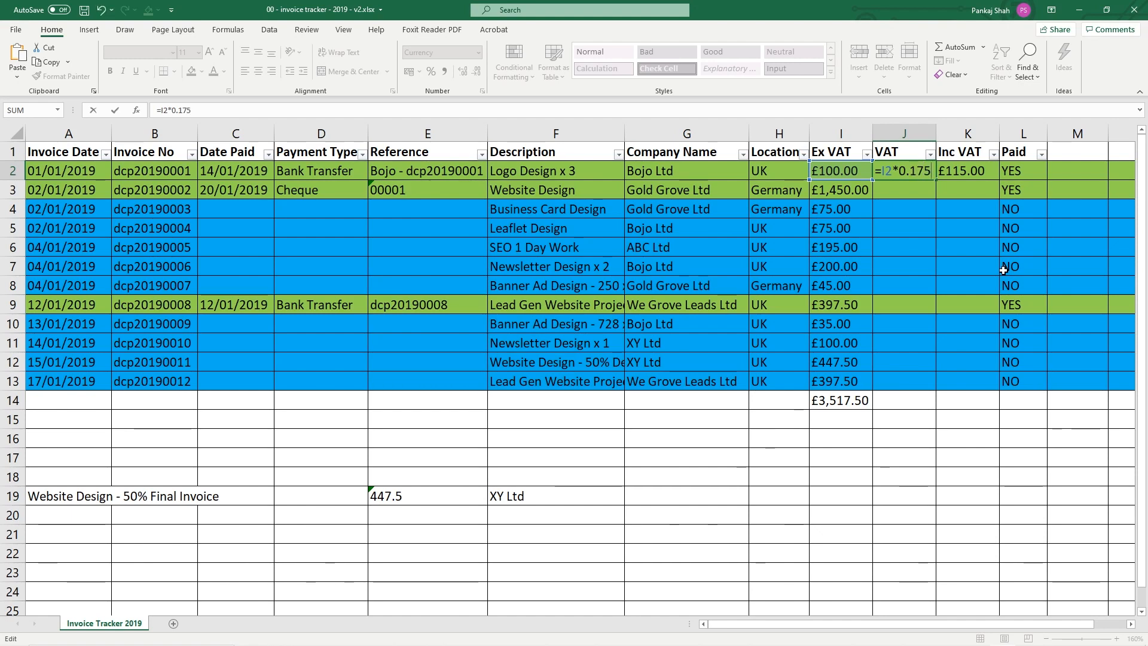
pyautogui.write('7.5')
pyautogui.press('Return')
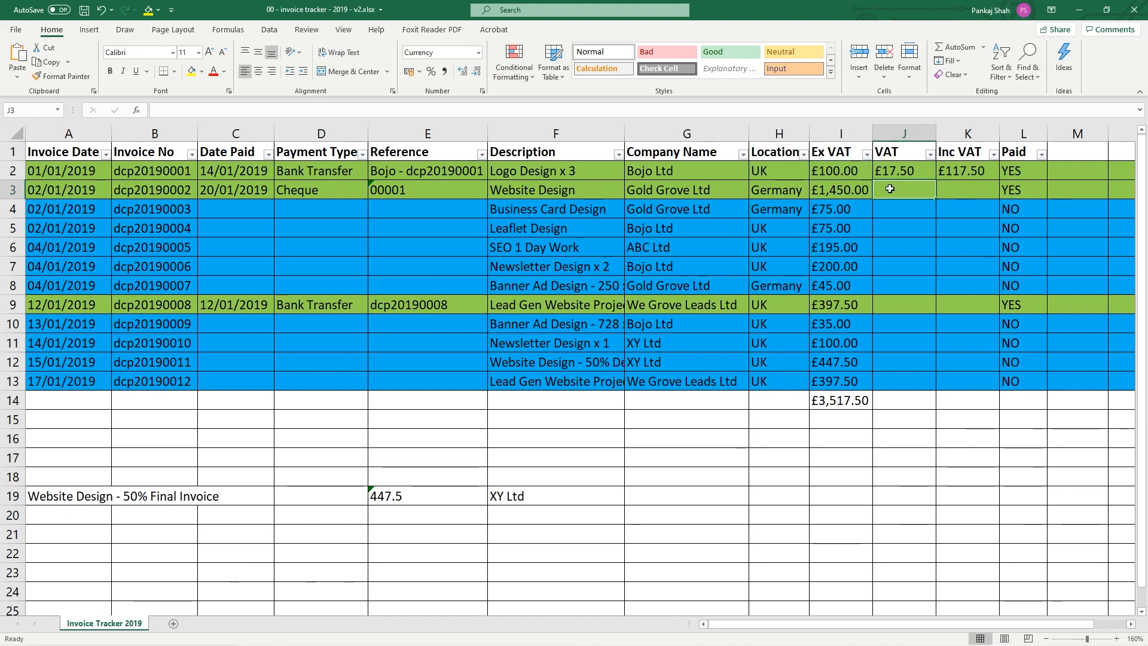
pyautogui.click(836, 171)
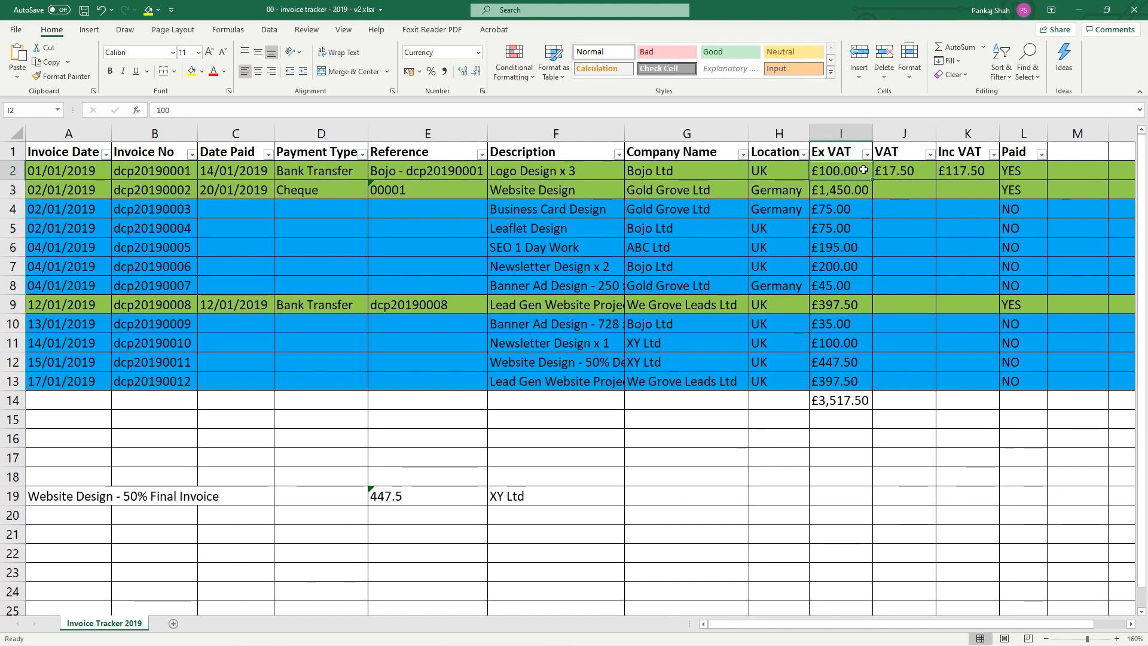
pyautogui.click(974, 172)
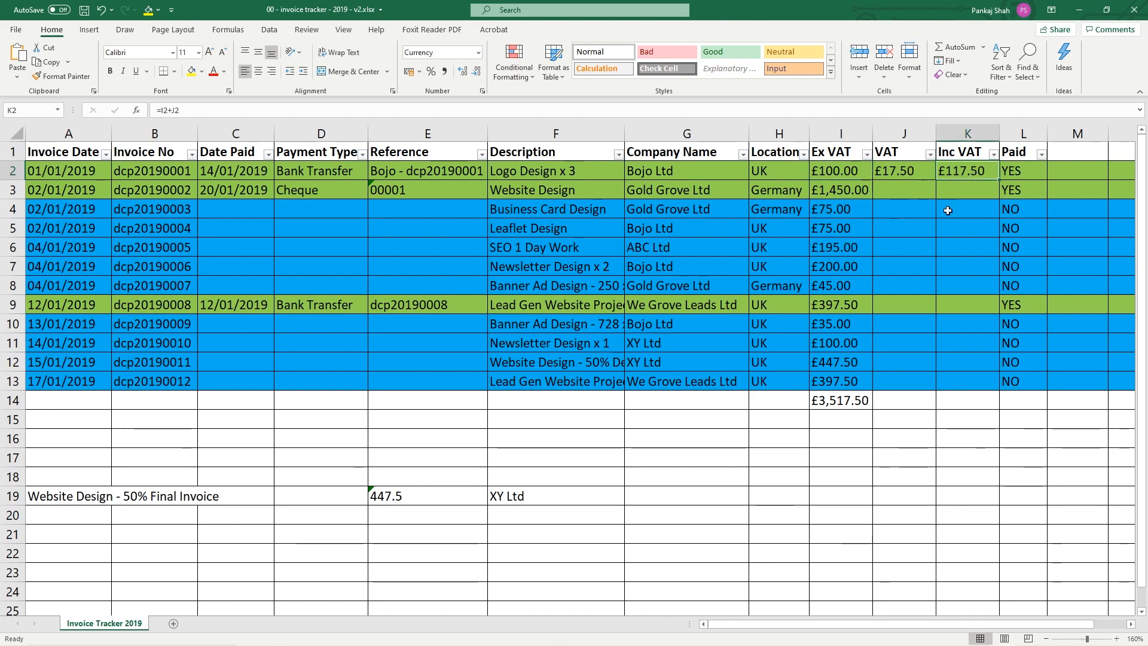
# Set the J2 VAT rate to 0.10, giving £10.00 VAT
pyautogui.click(904, 173)
pyautogui.doubleClick(904, 172)
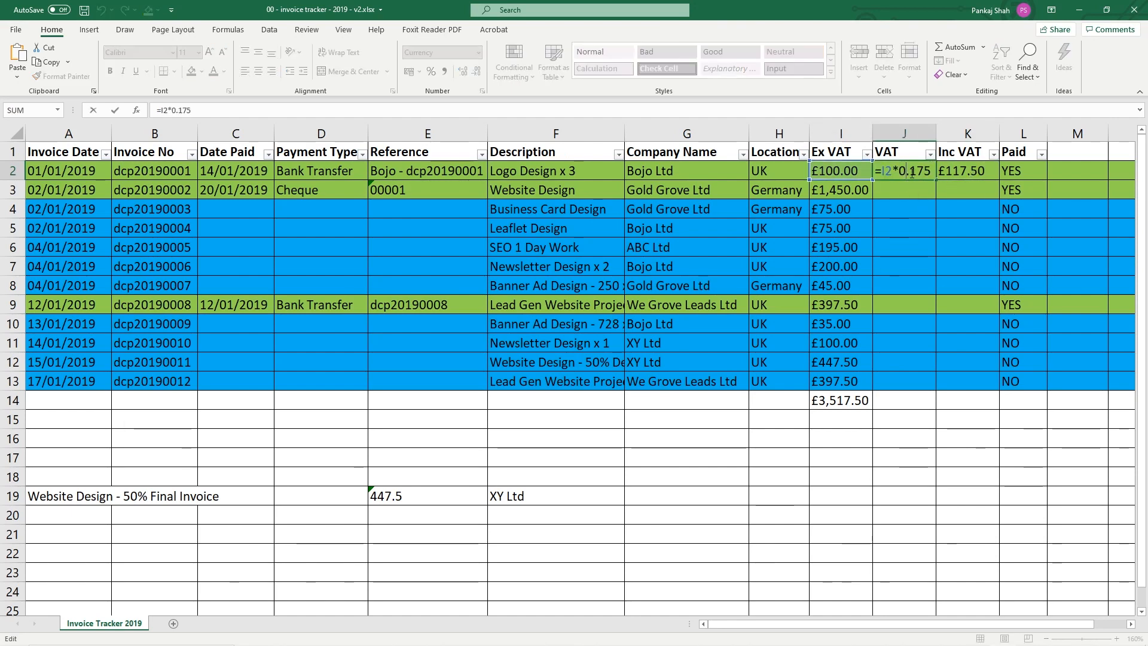
pyautogui.moveTo(910, 173); pyautogui.dragTo(943, 171)
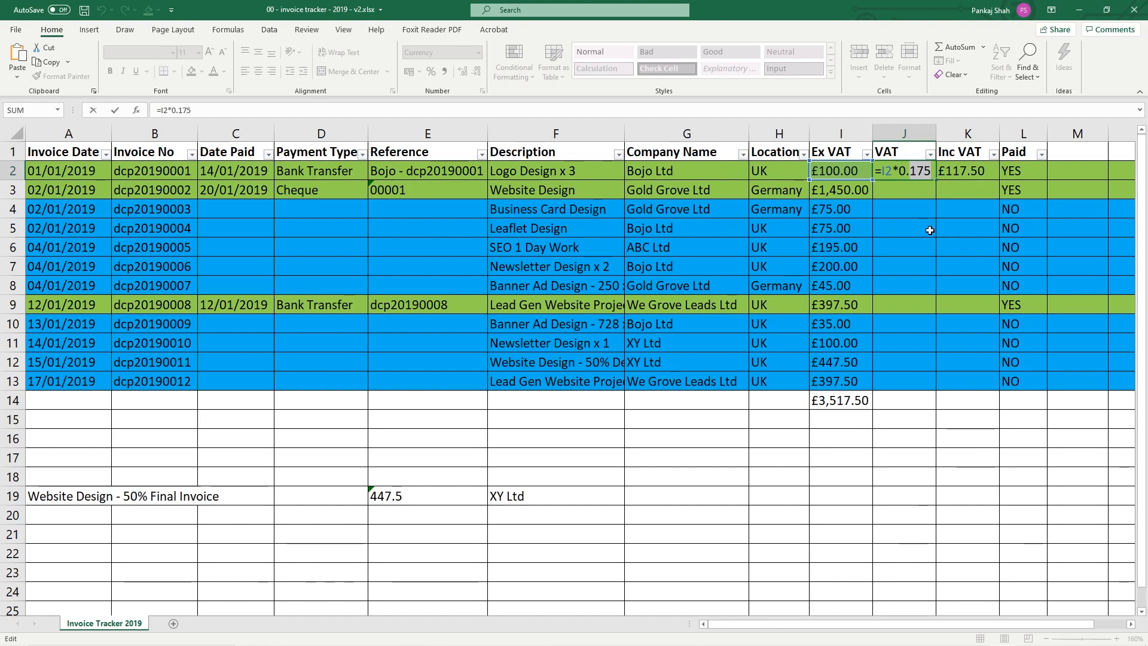
pyautogui.write('20')
pyautogui.press('BackSpace')
pyautogui.press('BackSpace')
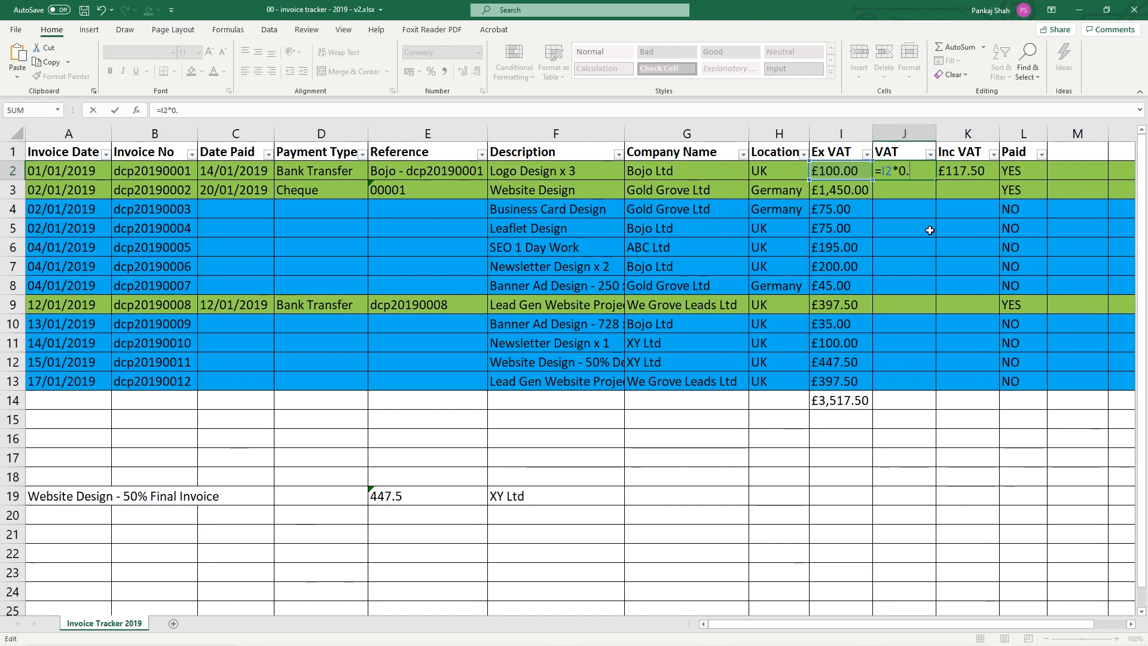
pyautogui.write('10')
pyautogui.press('Return')
# Try VAT multipliers of 0.4, 0.45 and 0.452 in J2's formula
pyautogui.click(894, 173)
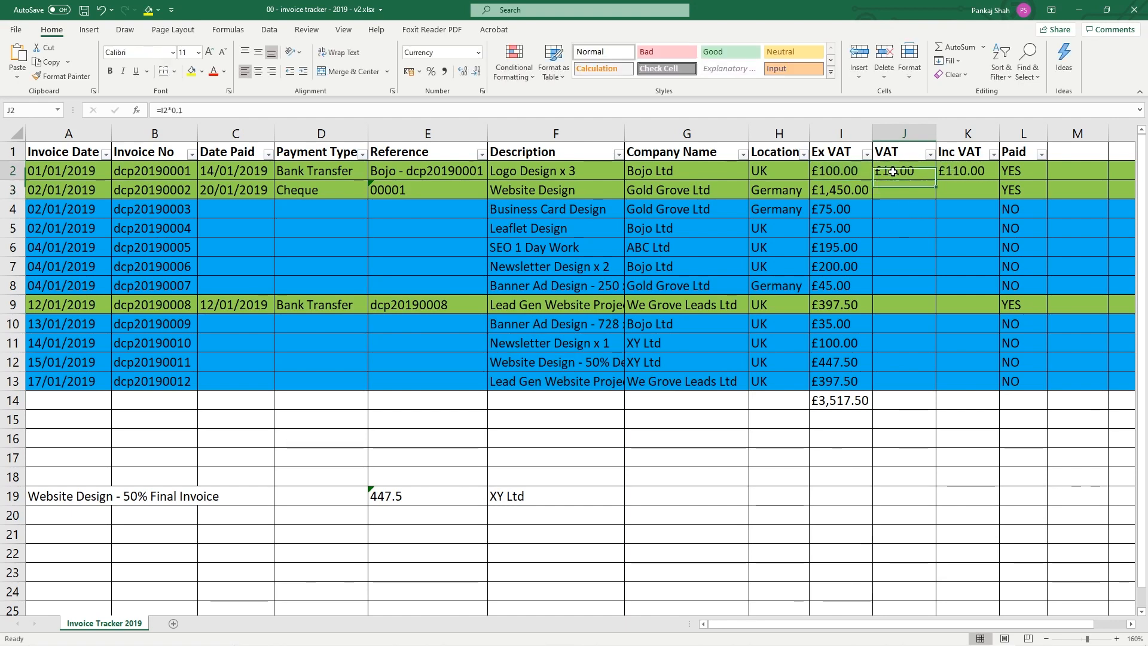
pyautogui.doubleClick(903, 171)
pyautogui.moveTo(910, 170); pyautogui.dragTo(917, 171)
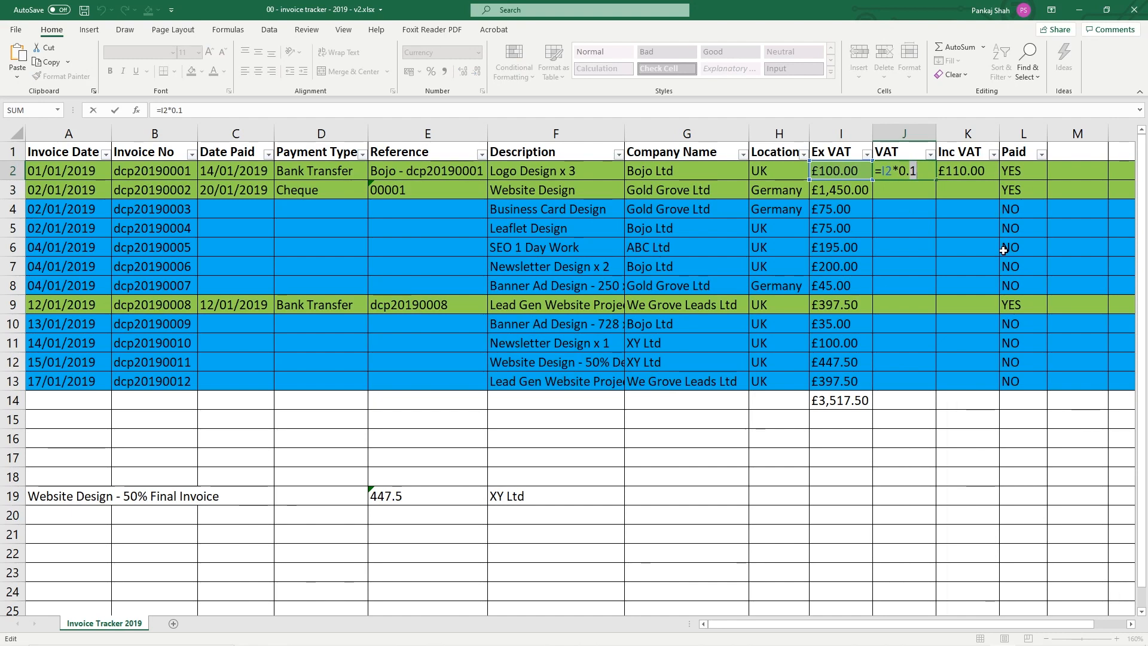
pyautogui.write('4')
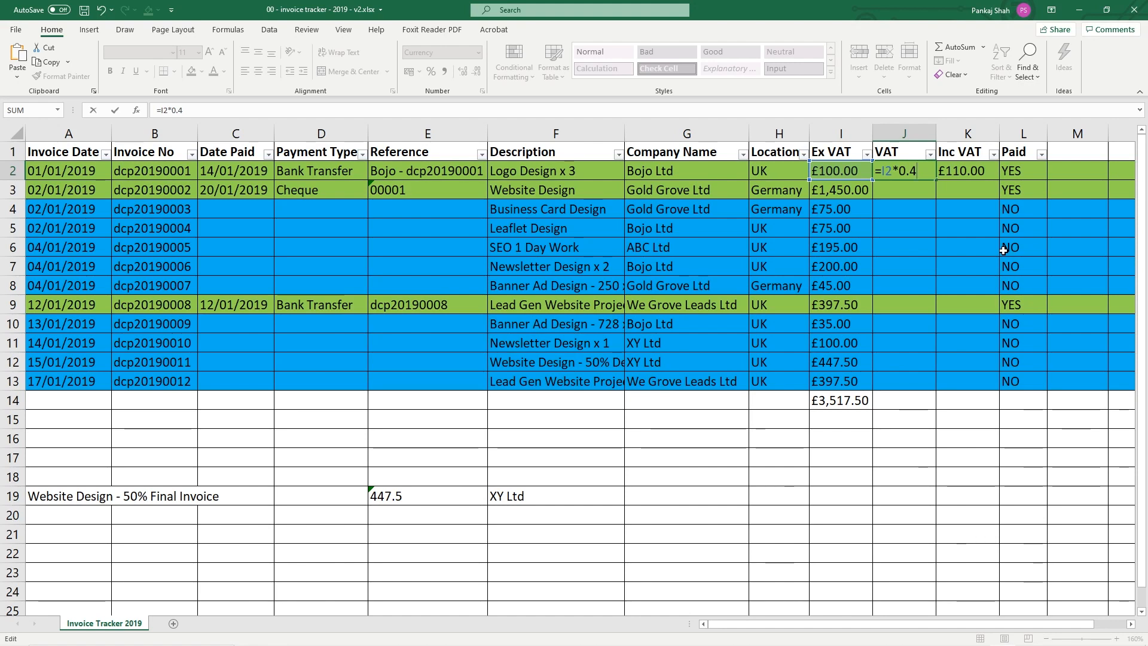
pyautogui.press('Return')
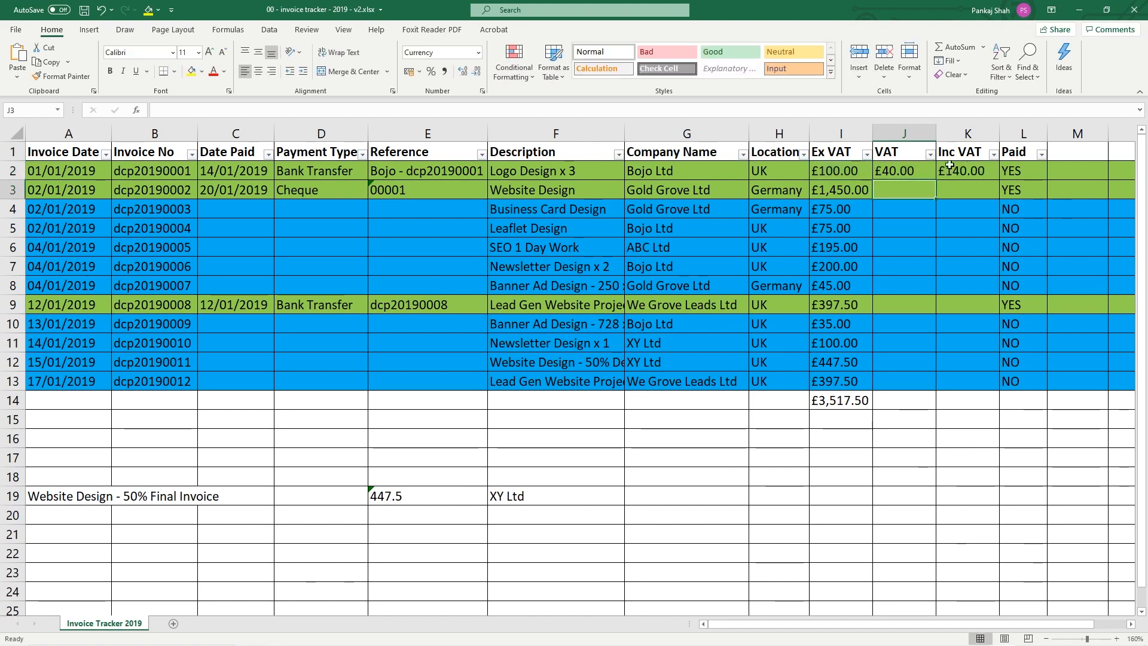
pyautogui.click(908, 172)
pyautogui.doubleClick(913, 173)
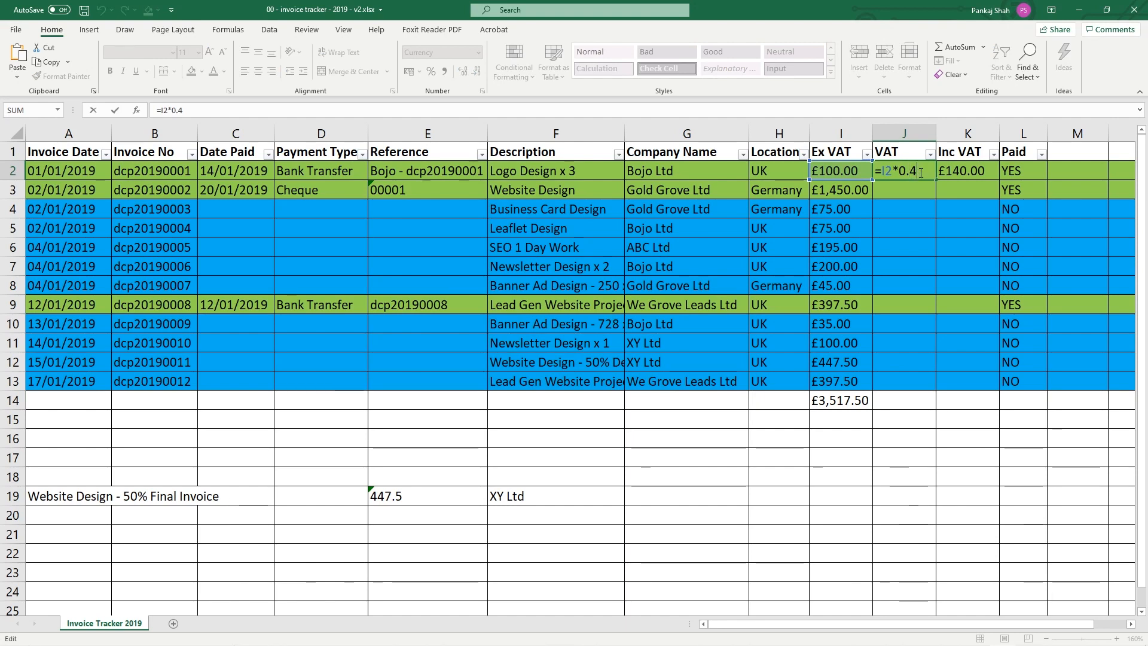
pyautogui.write('5')
pyautogui.press('Return')
pyautogui.click(920, 172)
pyautogui.doubleClick(921, 172)
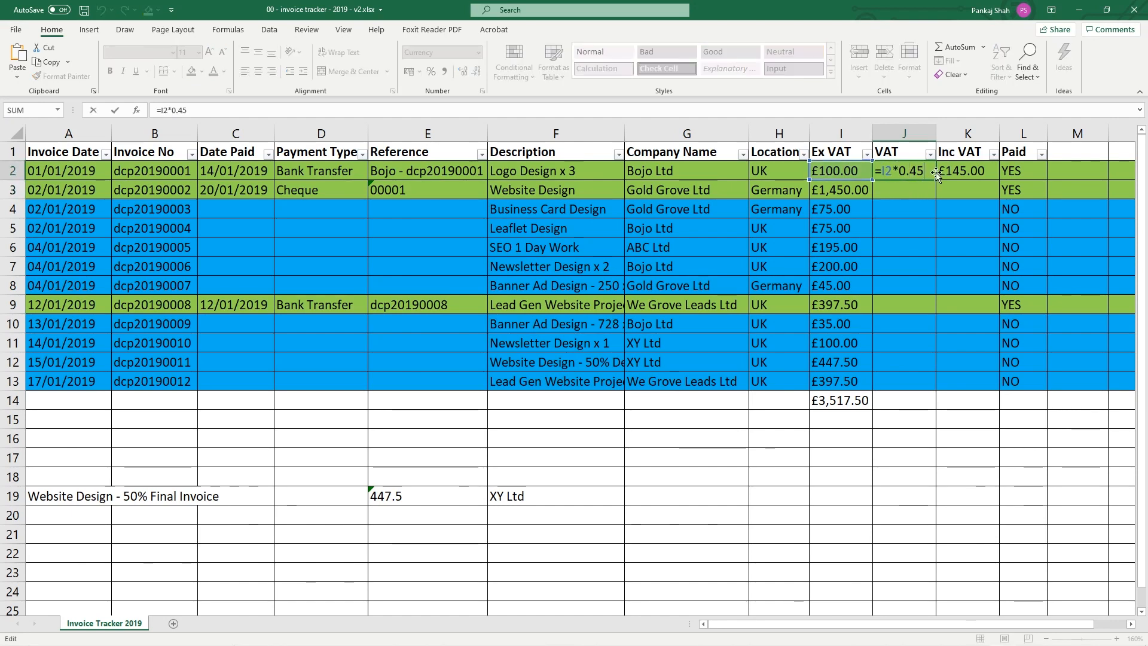
pyautogui.write('2')
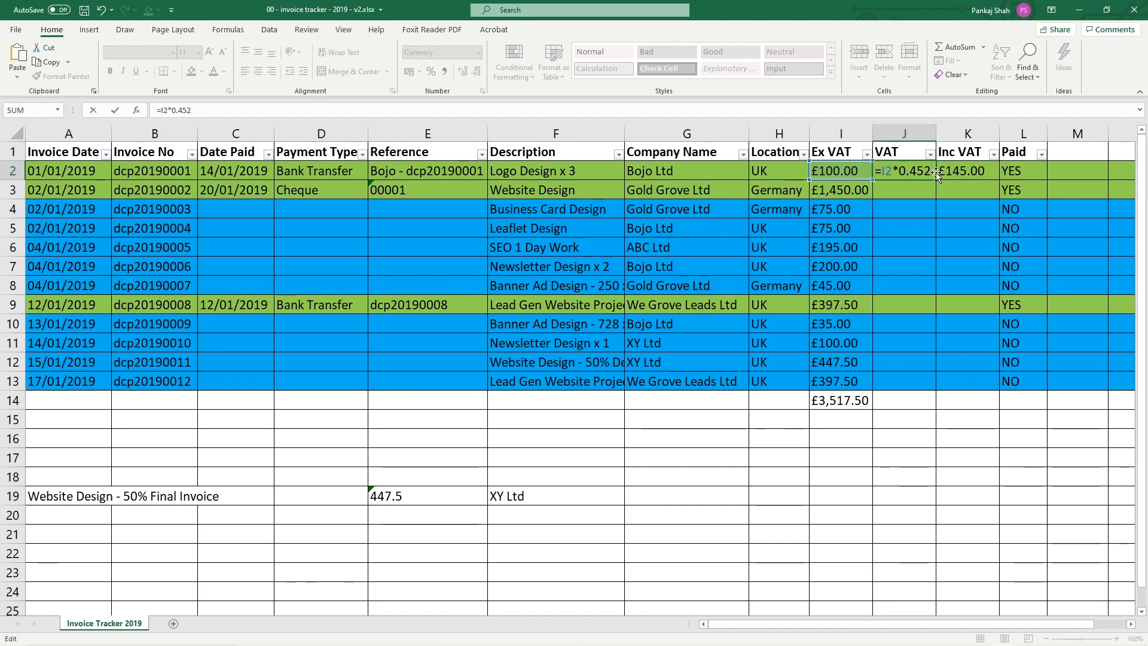
pyautogui.press('Return')
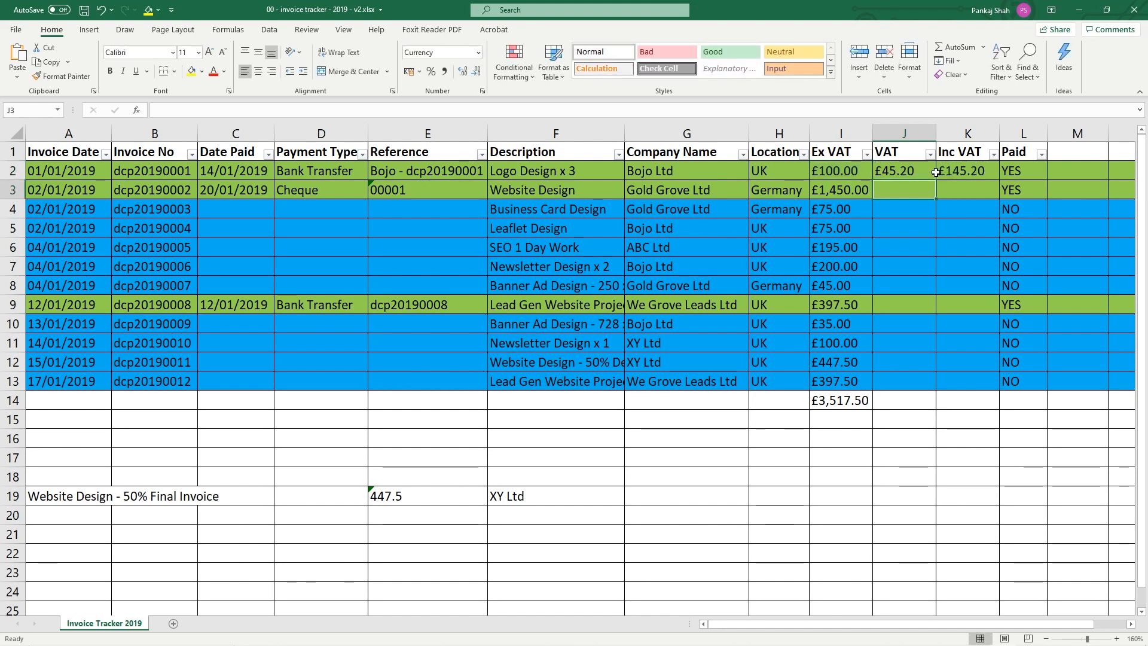
# Change J2's VAT formula to =I2*0.2
pyautogui.doubleClick(903, 171)
pyautogui.moveTo(910, 172); pyautogui.dragTo(933, 173)
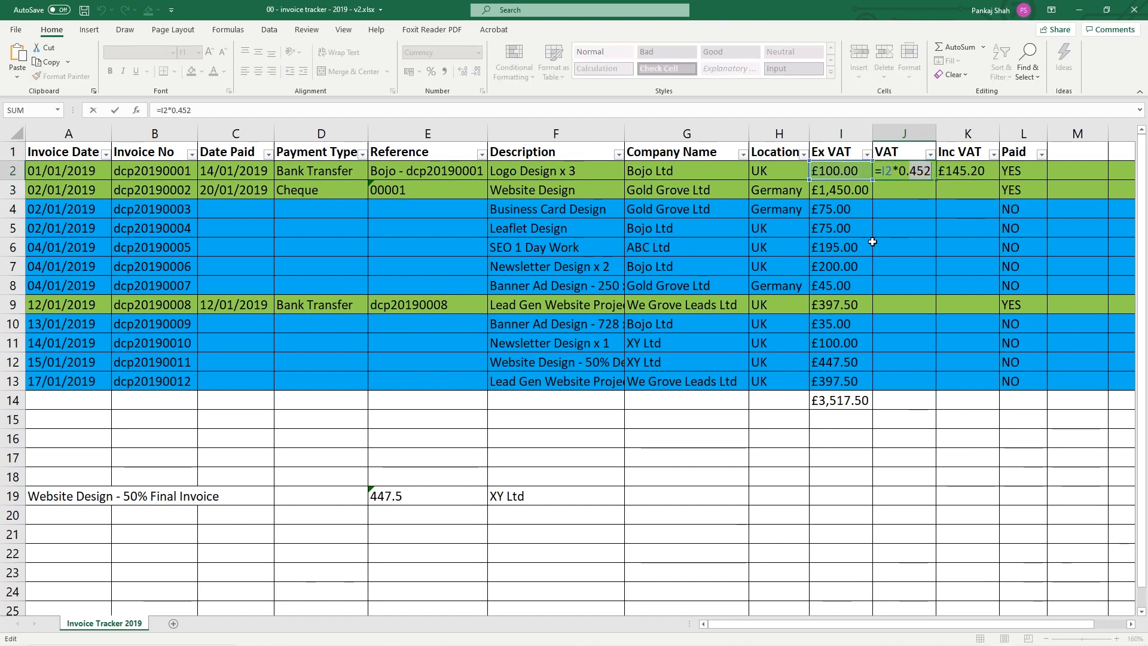
pyautogui.write('2')
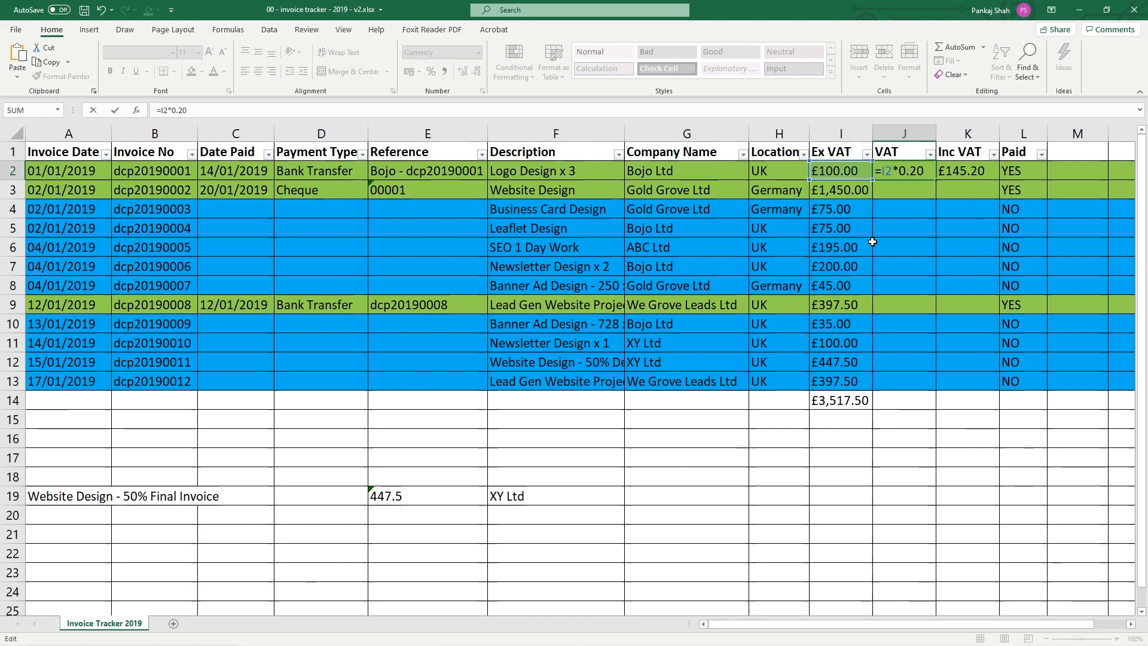
pyautogui.press('Return')
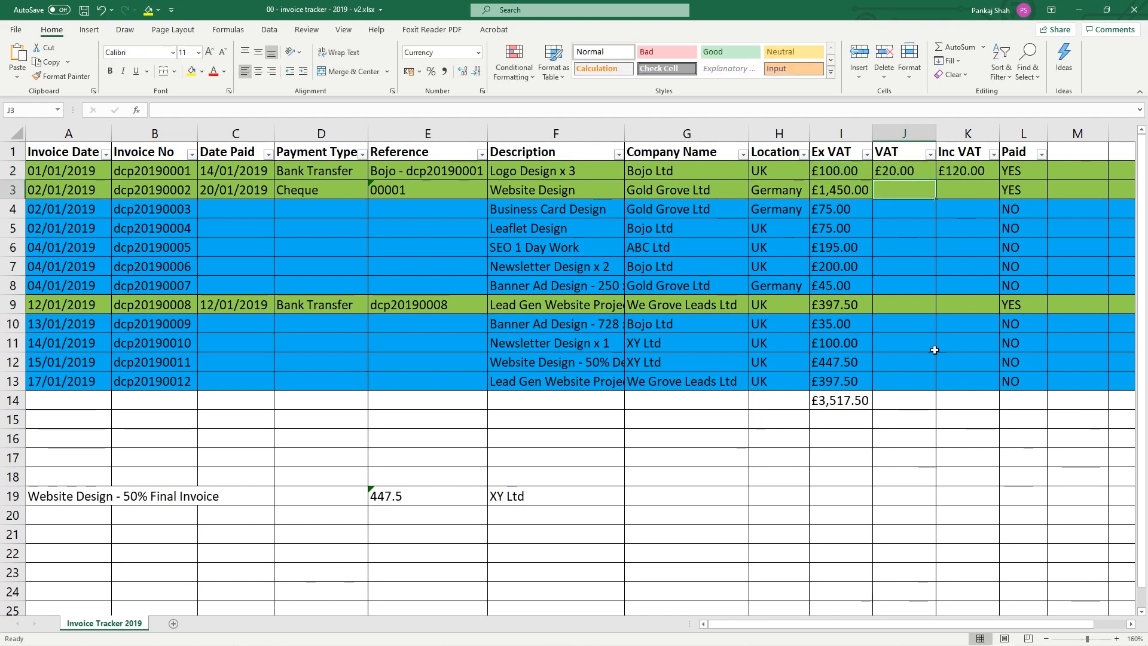
# Briefly try 0.8 as J2's VAT rate, then restore =I2*0.2 for £20.00 VAT
pyautogui.click(900, 170)
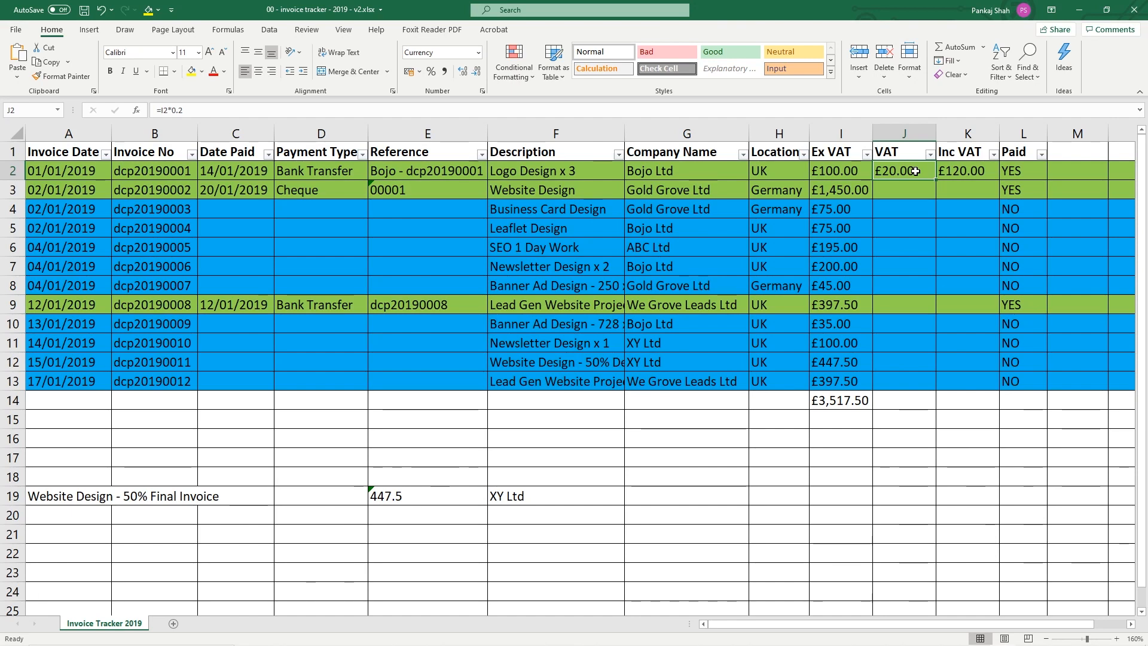
pyautogui.doubleClick(917, 170)
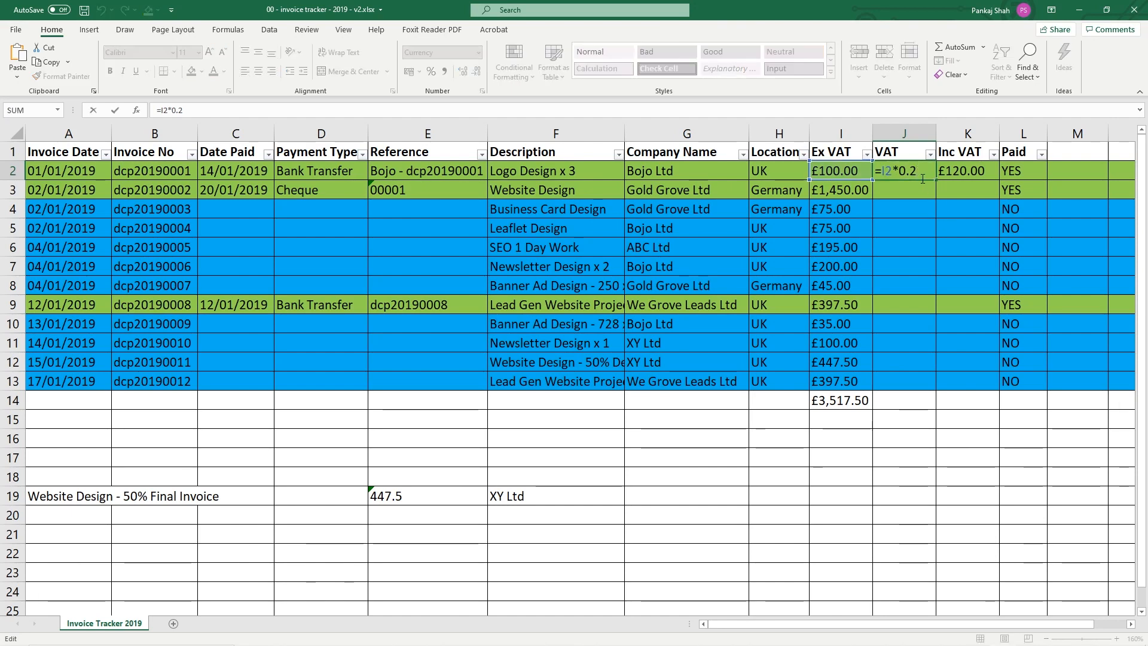
pyautogui.hotkey('shift', 'Left')
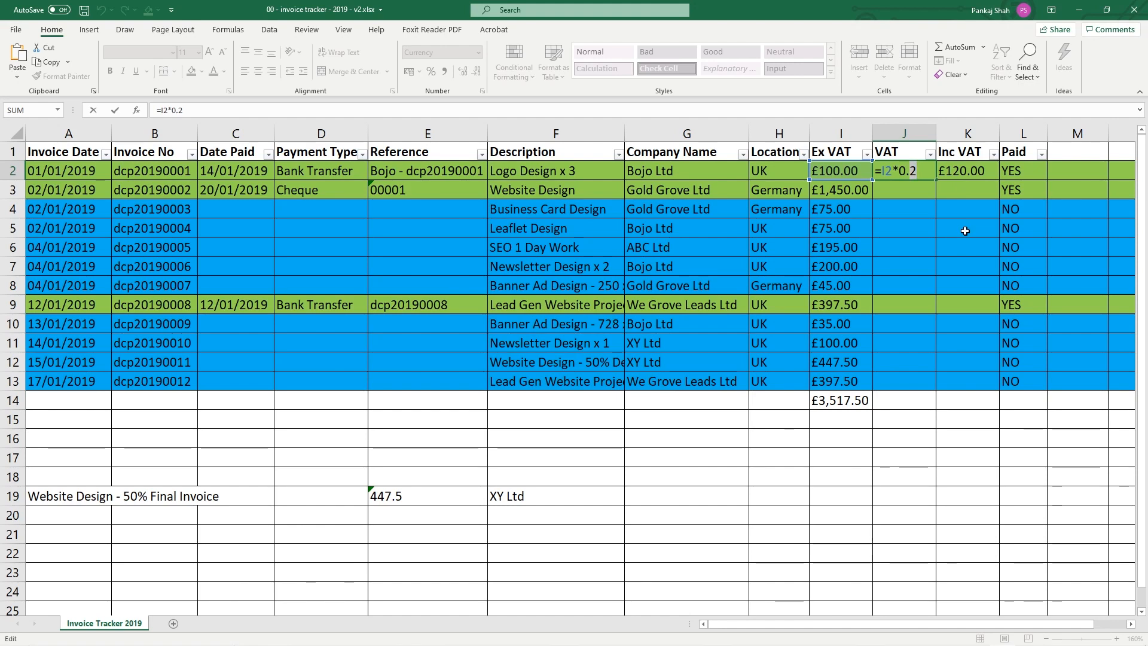
pyautogui.write('8')
pyautogui.press('Return')
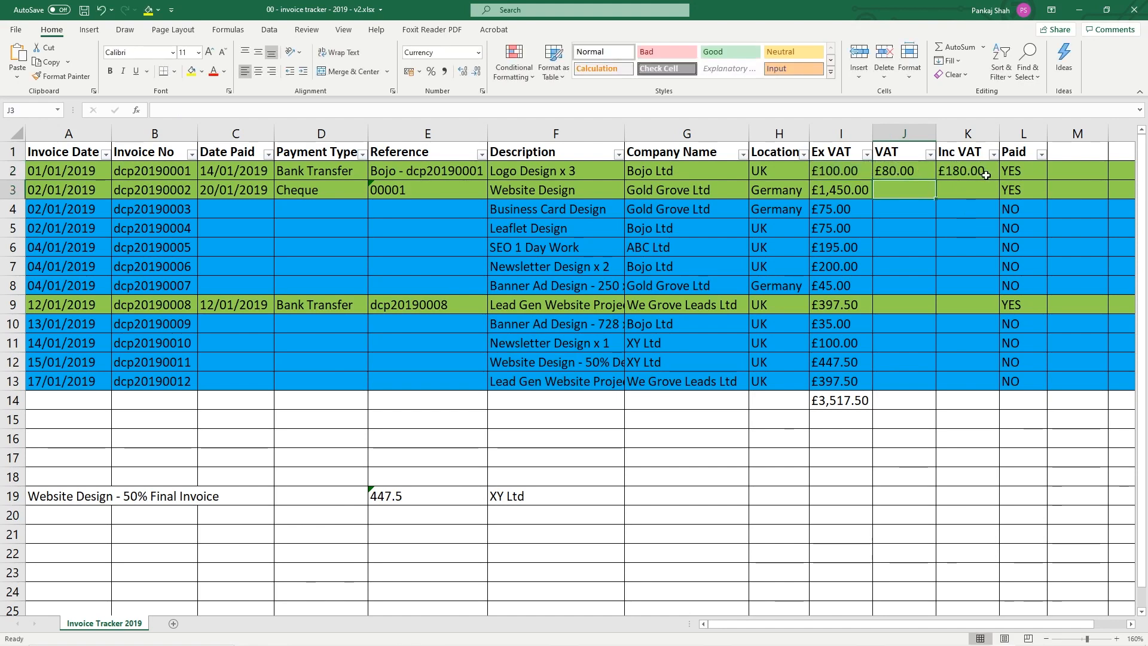
pyautogui.doubleClick(908, 171)
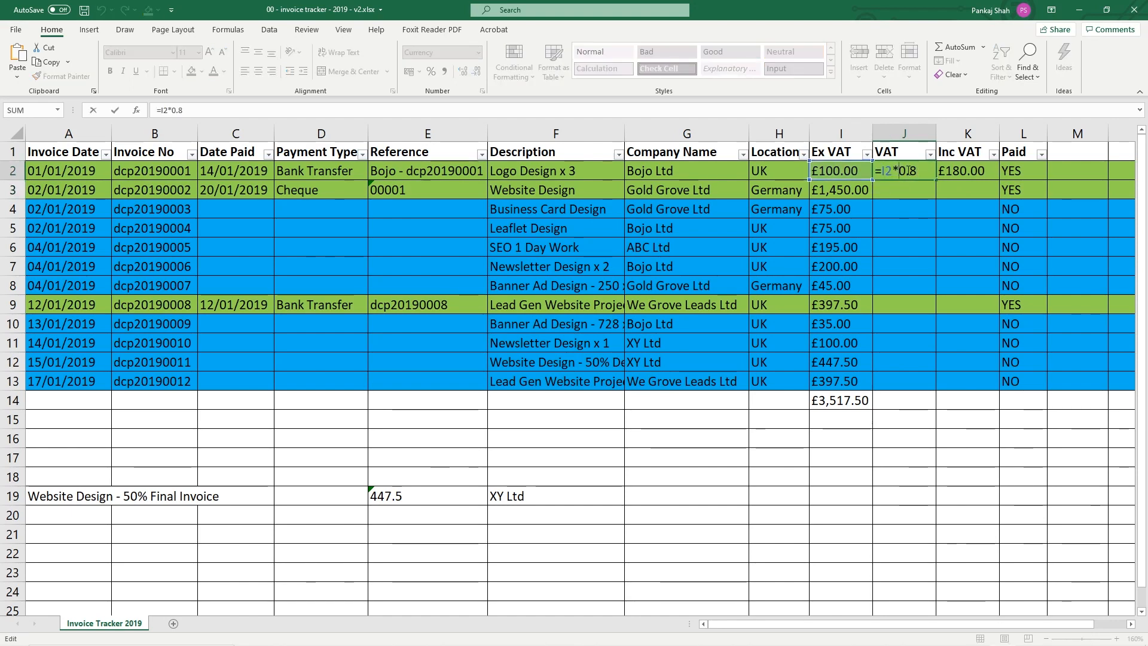
pyautogui.doubleClick(911, 173)
pyautogui.write('2')
pyautogui.press('Return')
# Fill the J2:K2 VAT and Inc VAT formulas down to row 13
pyautogui.moveTo(847, 193); pyautogui.dragTo(844, 384)
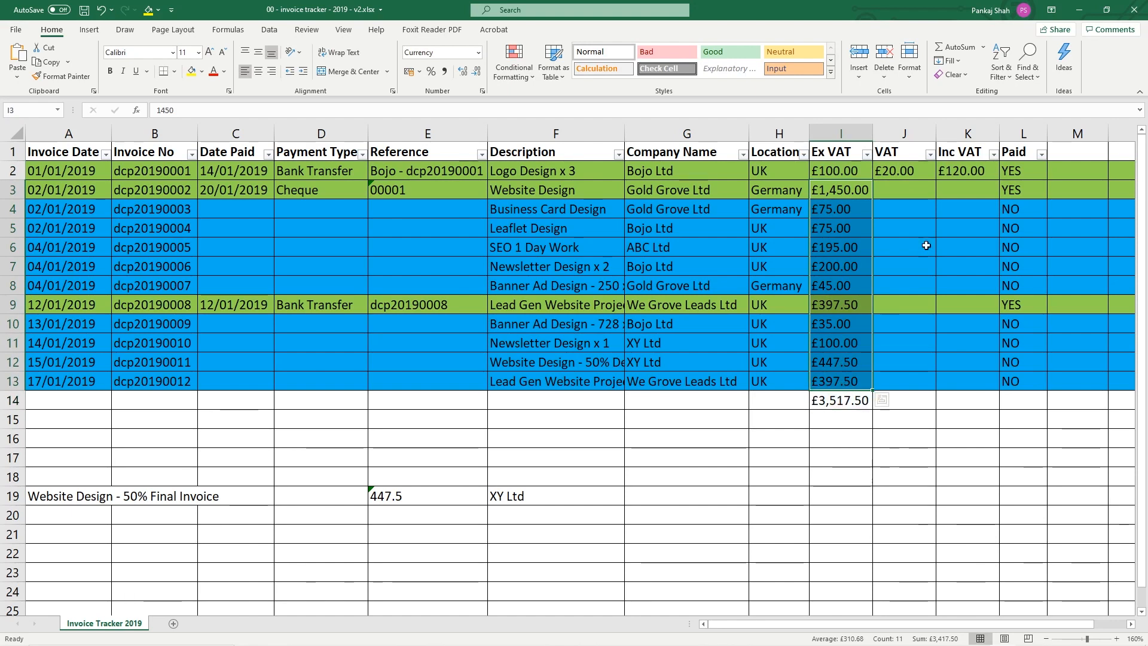
pyautogui.click(908, 167)
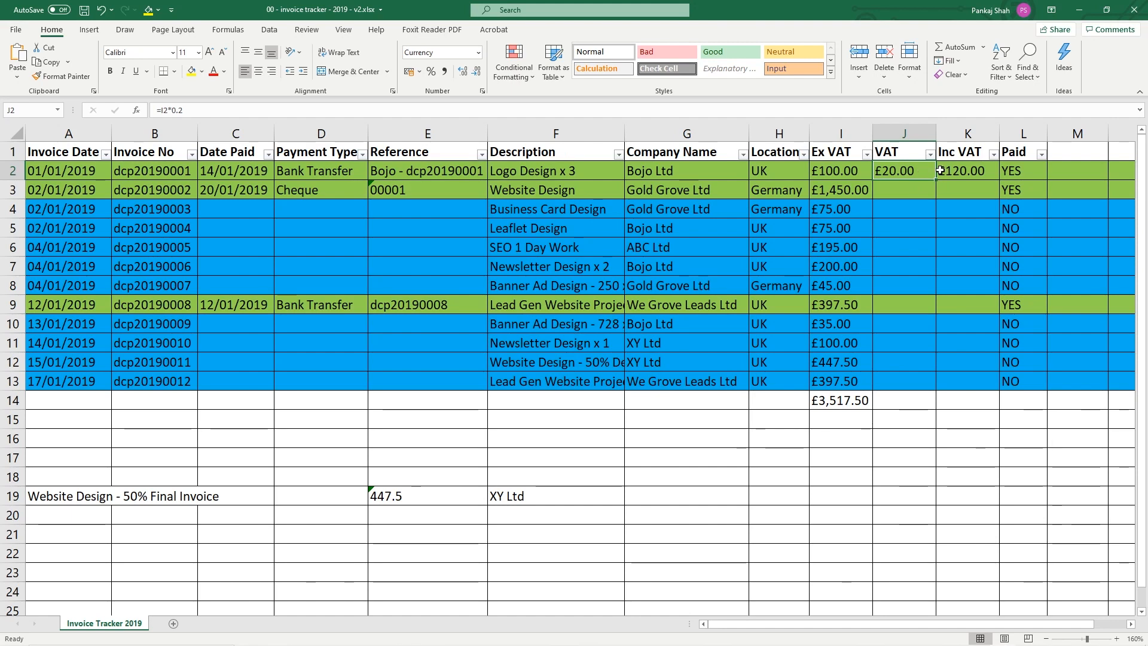
pyautogui.moveTo(920, 171)
pyautogui.mouseDown()
pyautogui.moveTo(956, 172)
pyautogui.moveTo(928, 171)
pyautogui.moveTo(938, 171)
pyautogui.mouseUp()
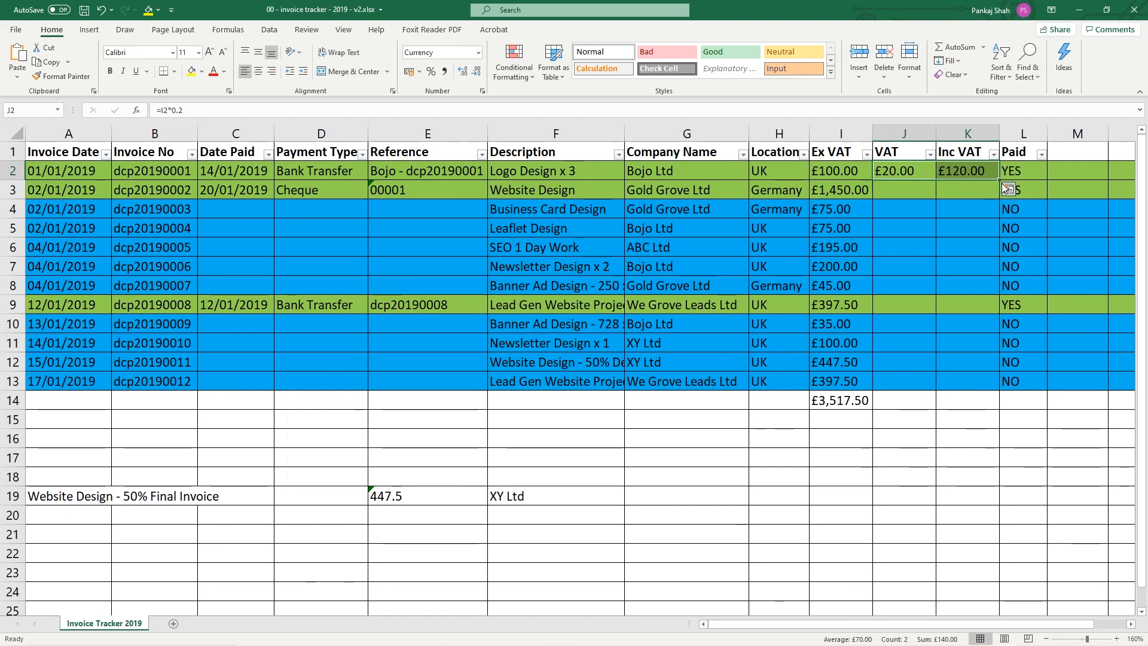
pyautogui.moveTo(999, 179); pyautogui.dragTo(1001, 382)
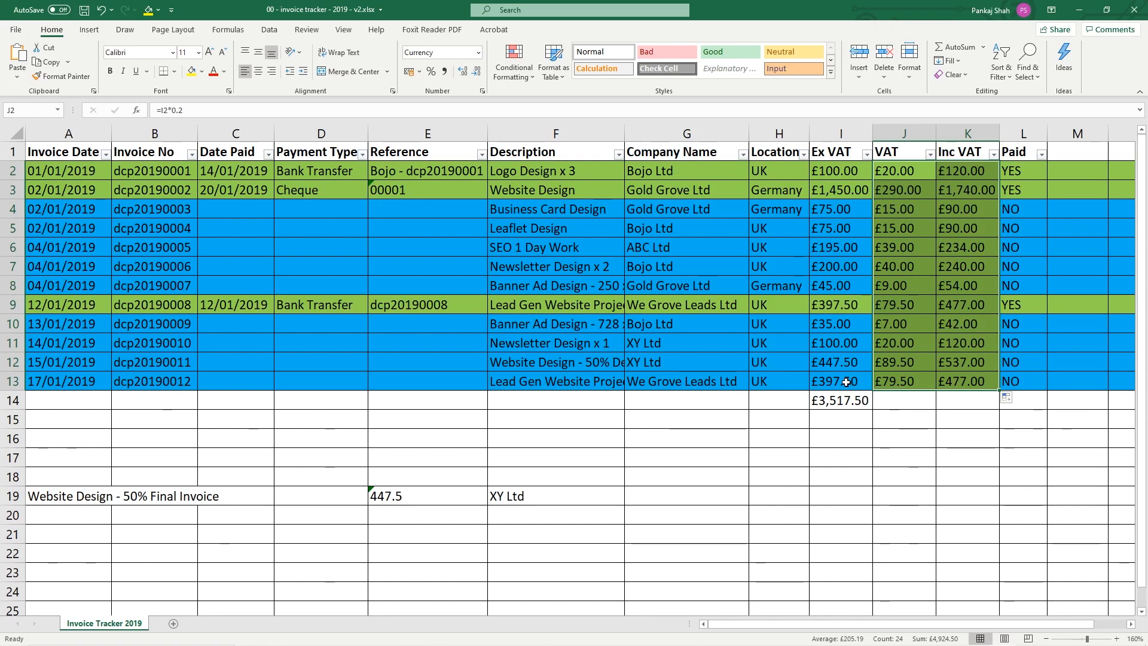
# Apply the blue fill colour to rows 4–8 and rows 10–13
pyautogui.moveTo(13, 208); pyautogui.dragTo(13, 285)
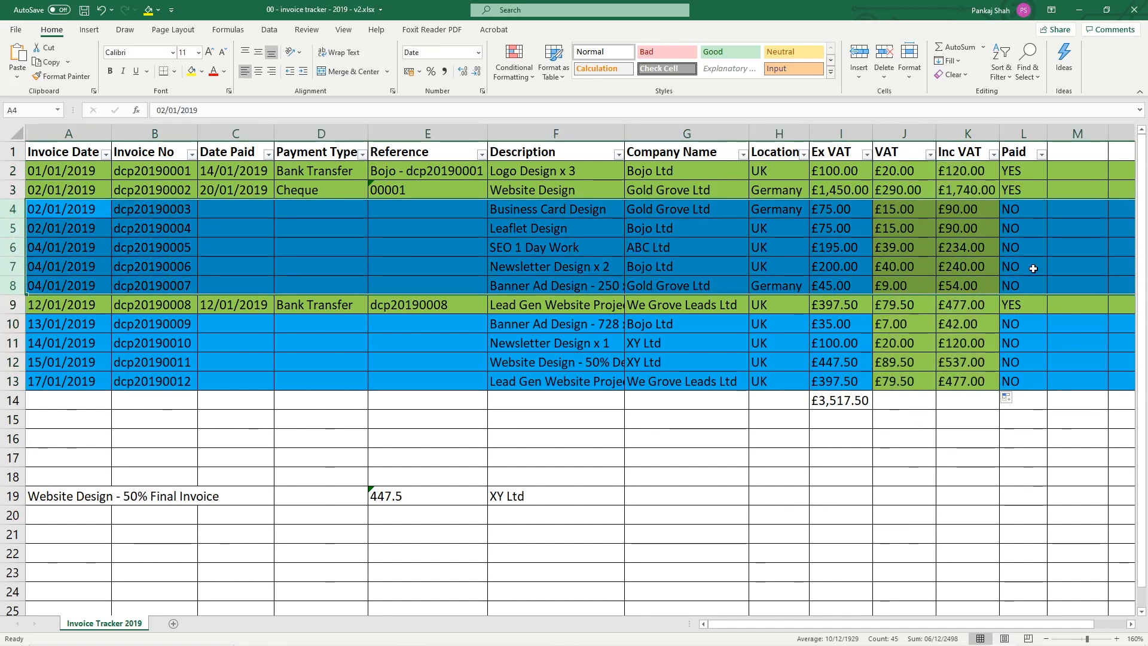
pyautogui.click(203, 72)
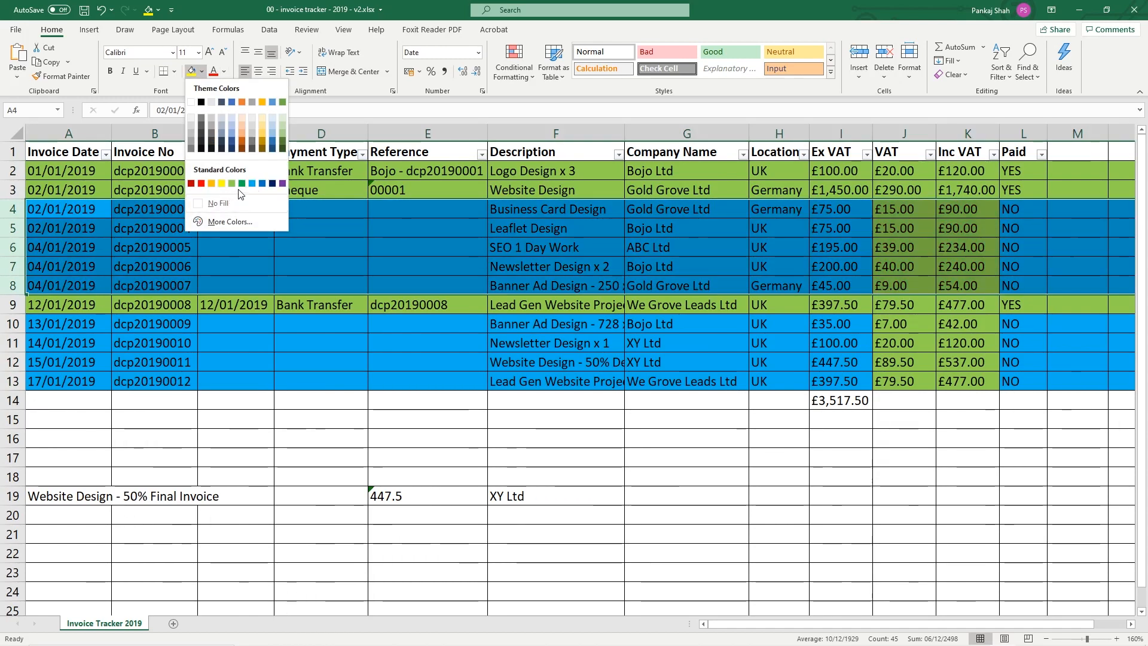
pyautogui.click(262, 183)
pyautogui.moveTo(903, 327); pyautogui.dragTo(968, 381)
pyautogui.moveTo(3, 323); pyautogui.dragTo(4, 381)
pyautogui.click(191, 73)
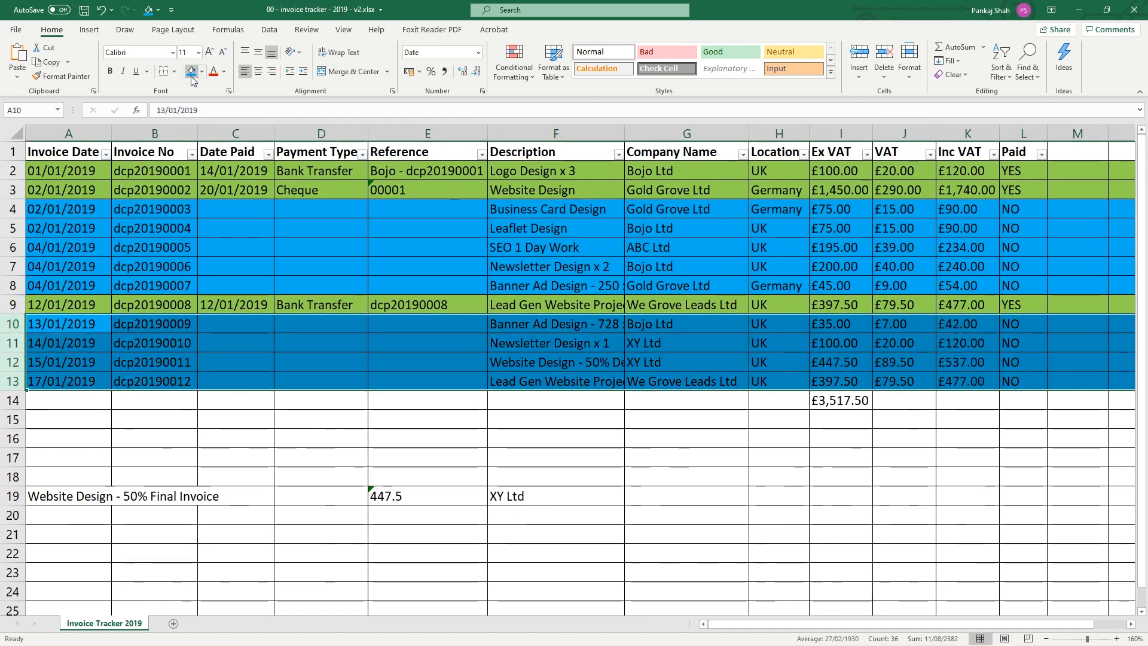
pyautogui.click(703, 380)
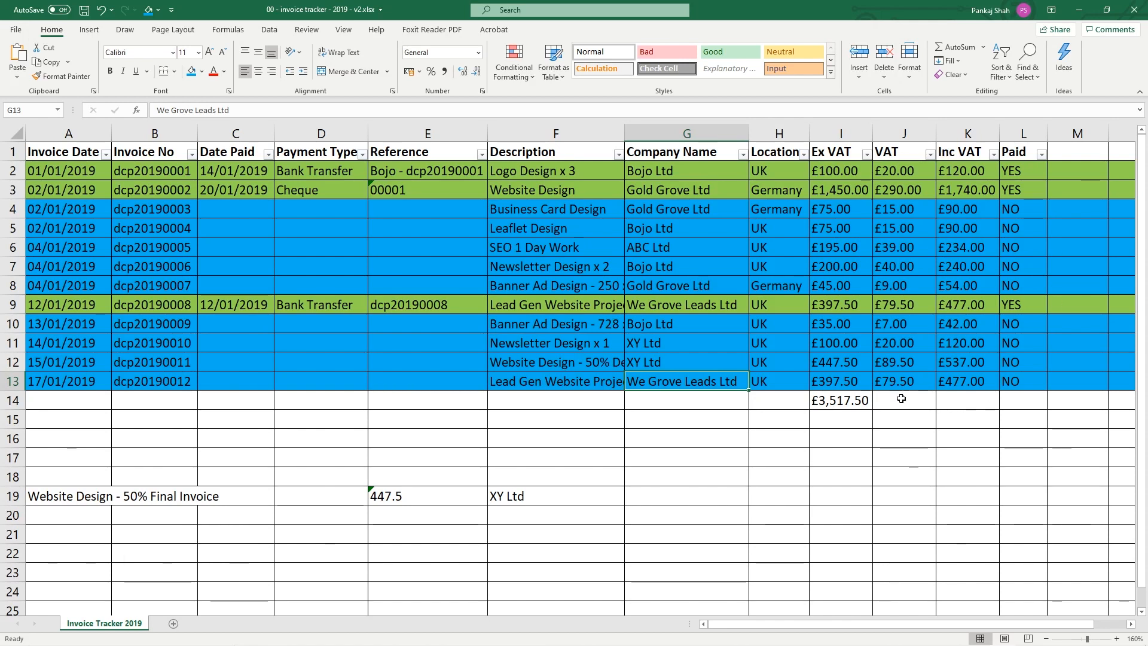
# AutoSum I14:K14 for totals of £3,517.50 Ex VAT, £703.50 VAT and £4,221.00 Inc VAT
pyautogui.click(852, 404)
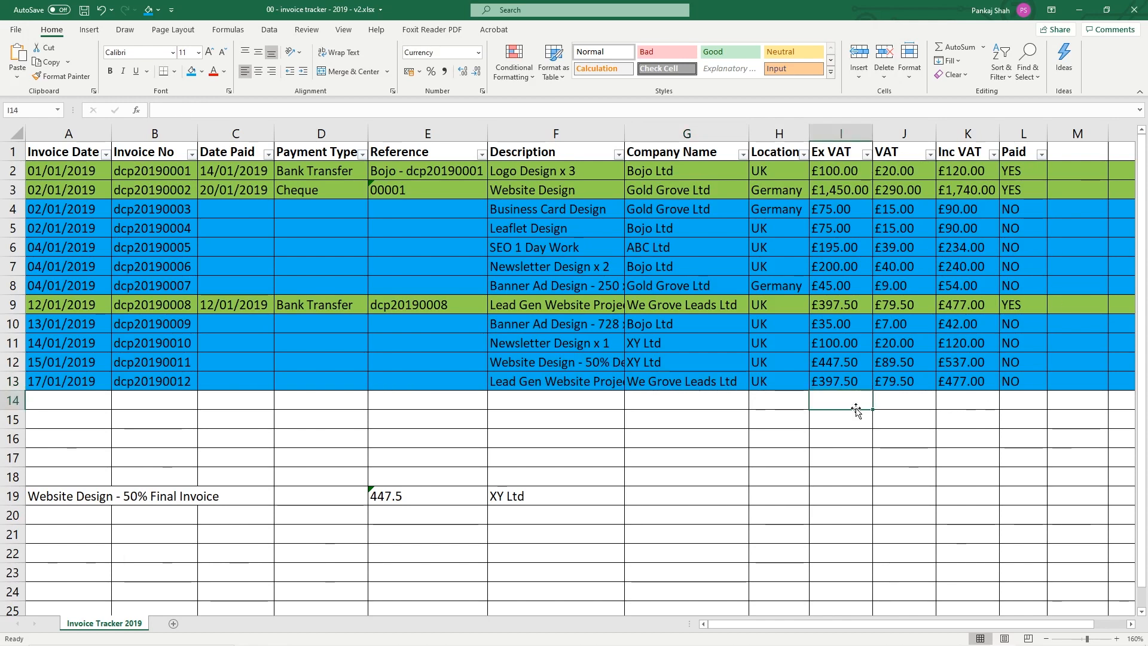
pyautogui.click(982, 398)
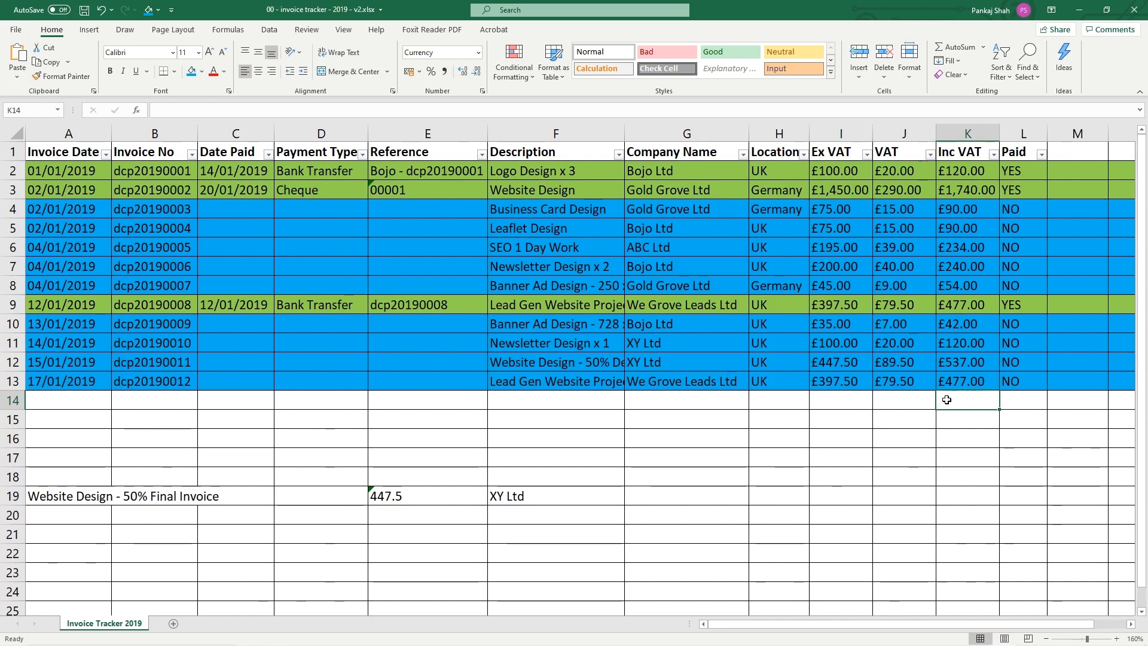
pyautogui.click(837, 400)
pyautogui.moveTo(838, 400); pyautogui.dragTo(959, 401)
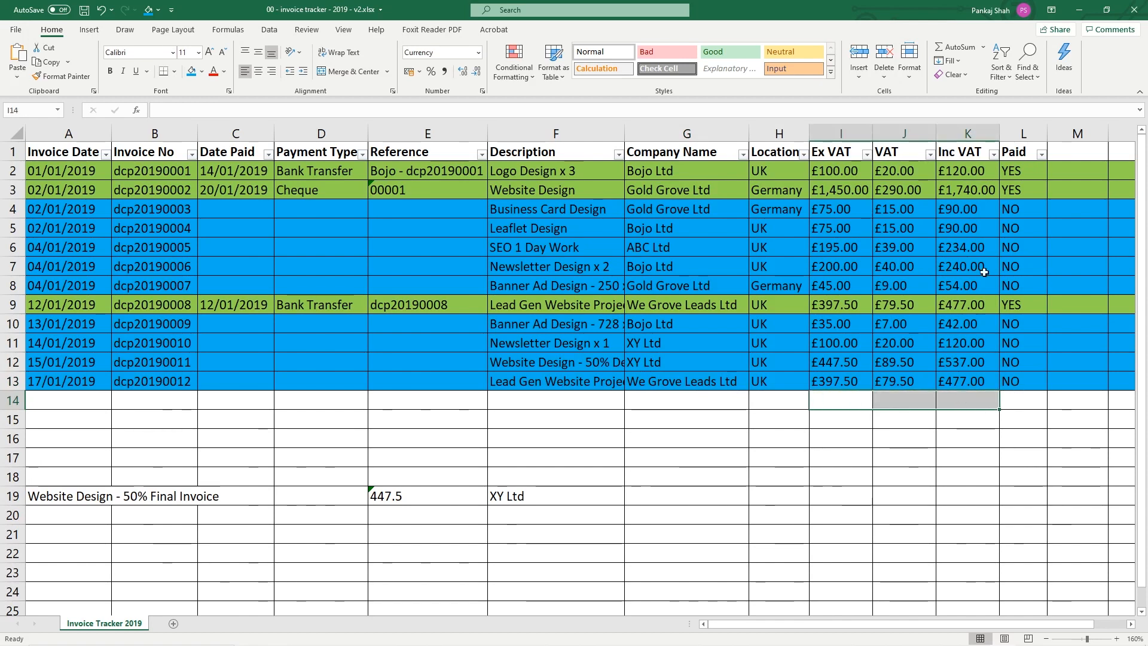
pyautogui.click(959, 48)
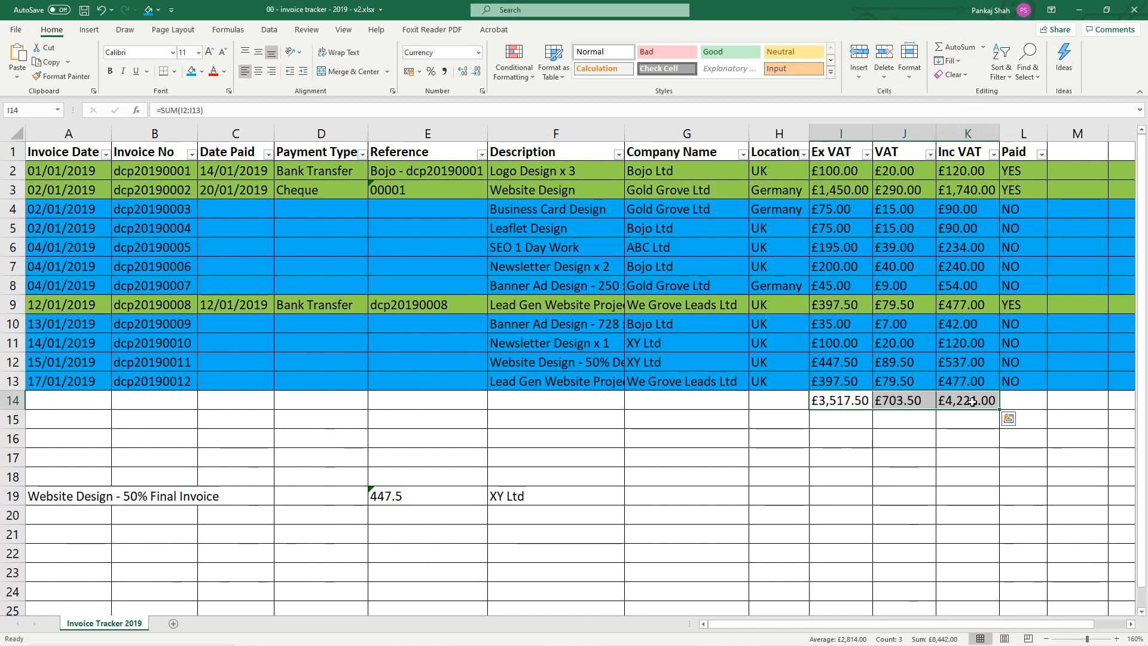
# Save the workbook and check the SUM formulas in I14, J14 and K14
pyautogui.click(820, 400)
pyautogui.hotkey('ctrl', 's')
pyautogui.click(904, 401)
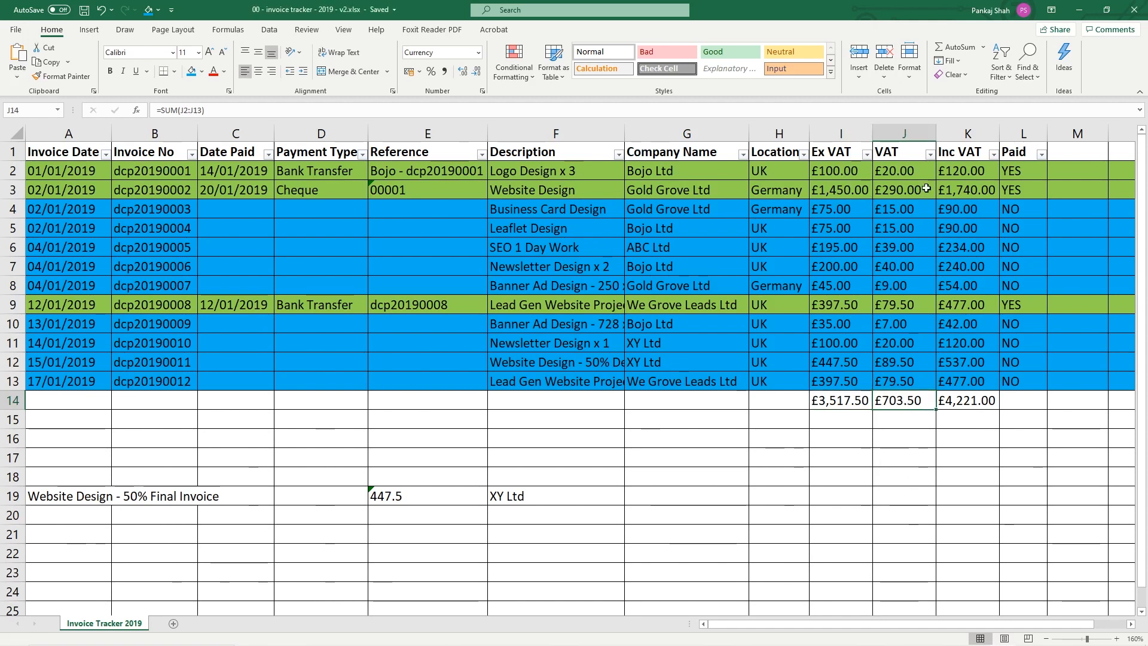
pyautogui.click(989, 401)
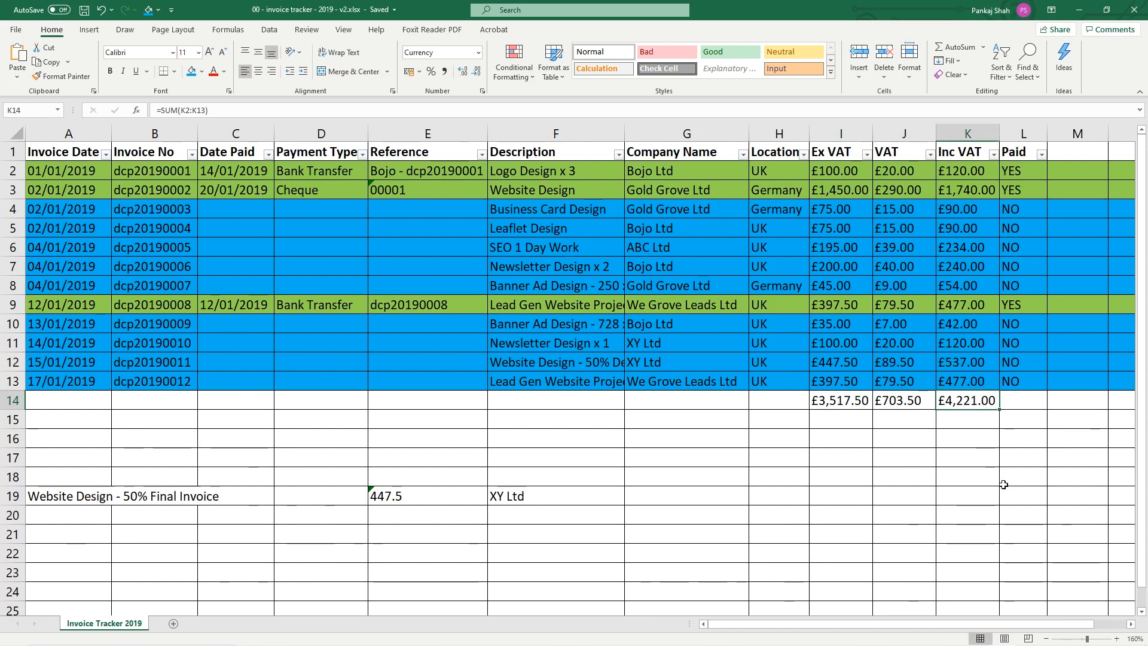
pyautogui.click(844, 405)
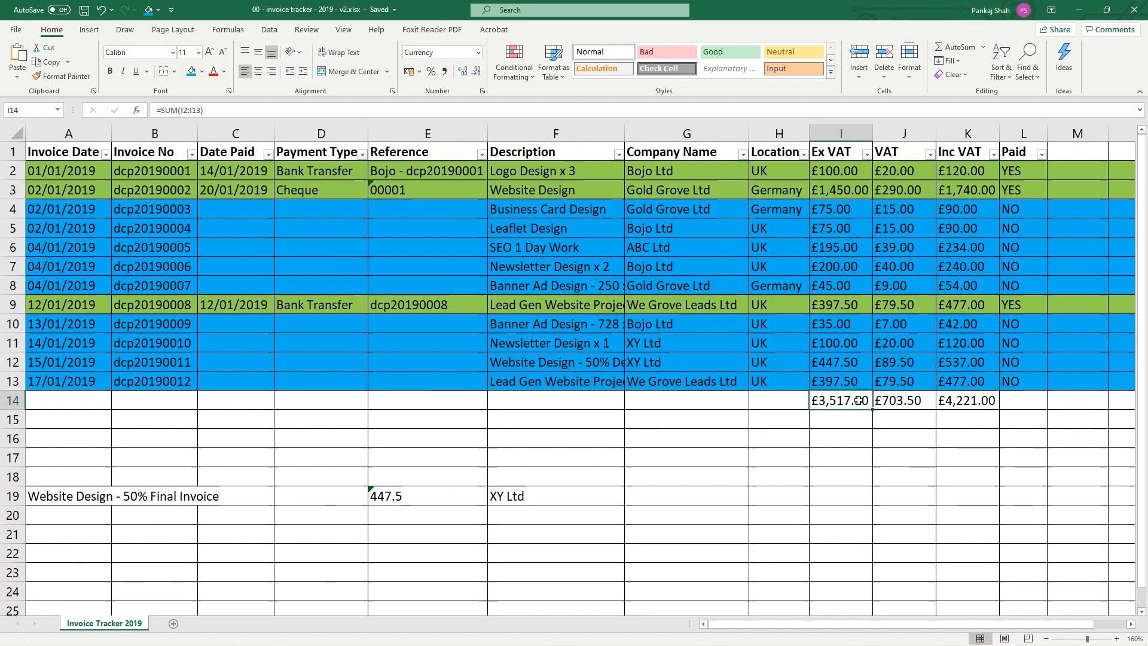
pyautogui.click(901, 401)
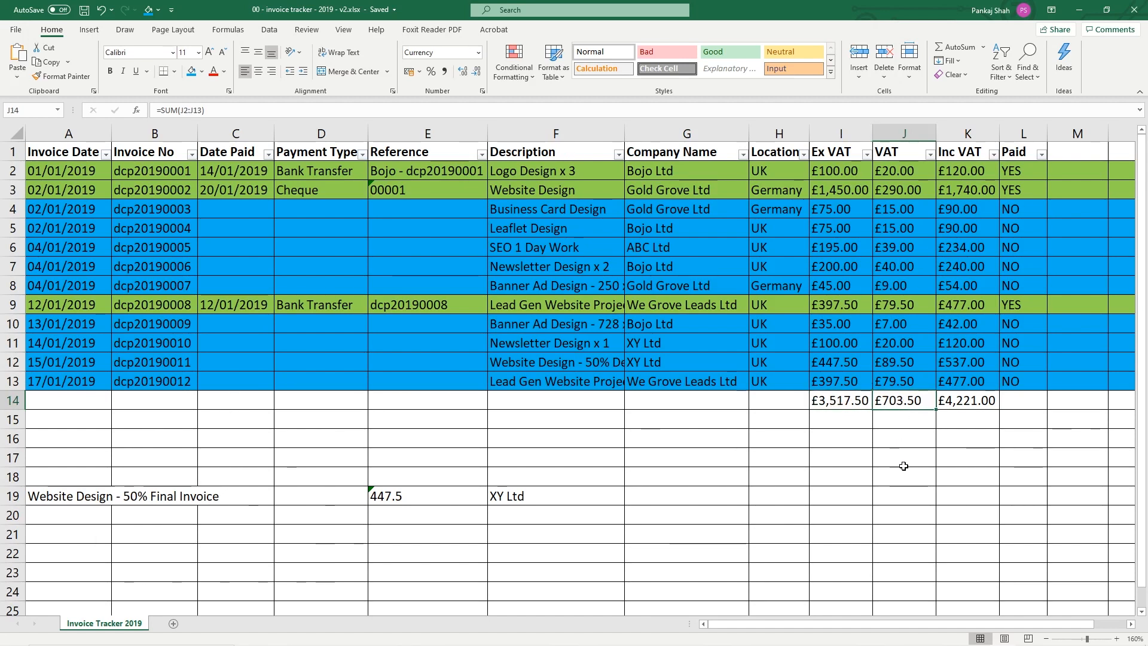
pyautogui.click(977, 402)
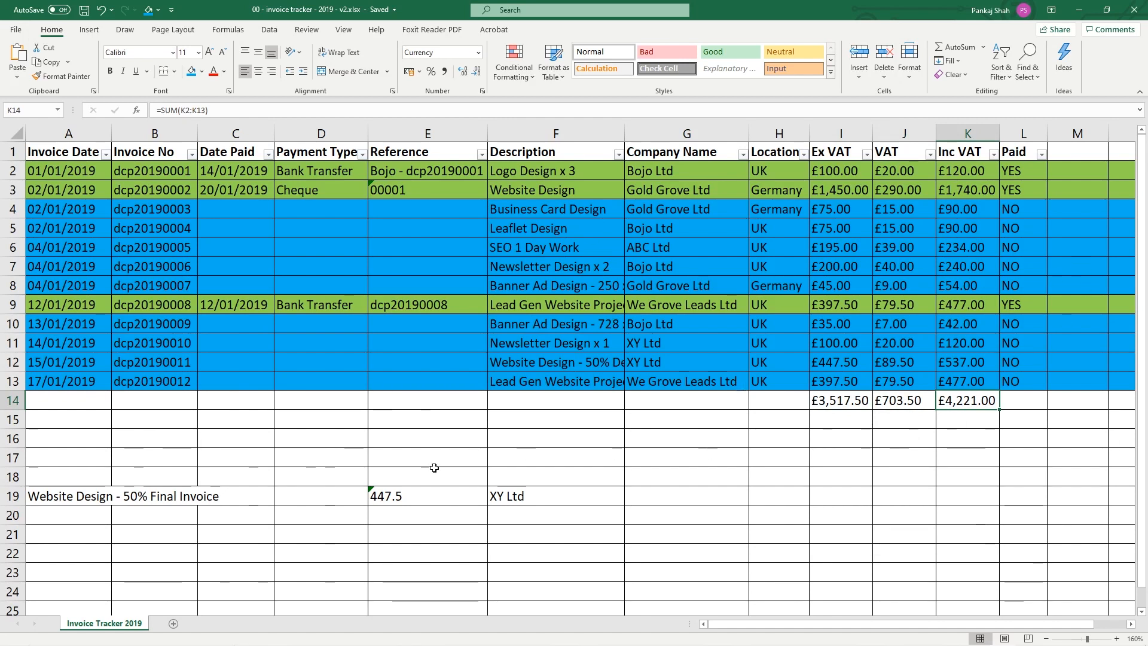
pyautogui.click(13, 400)
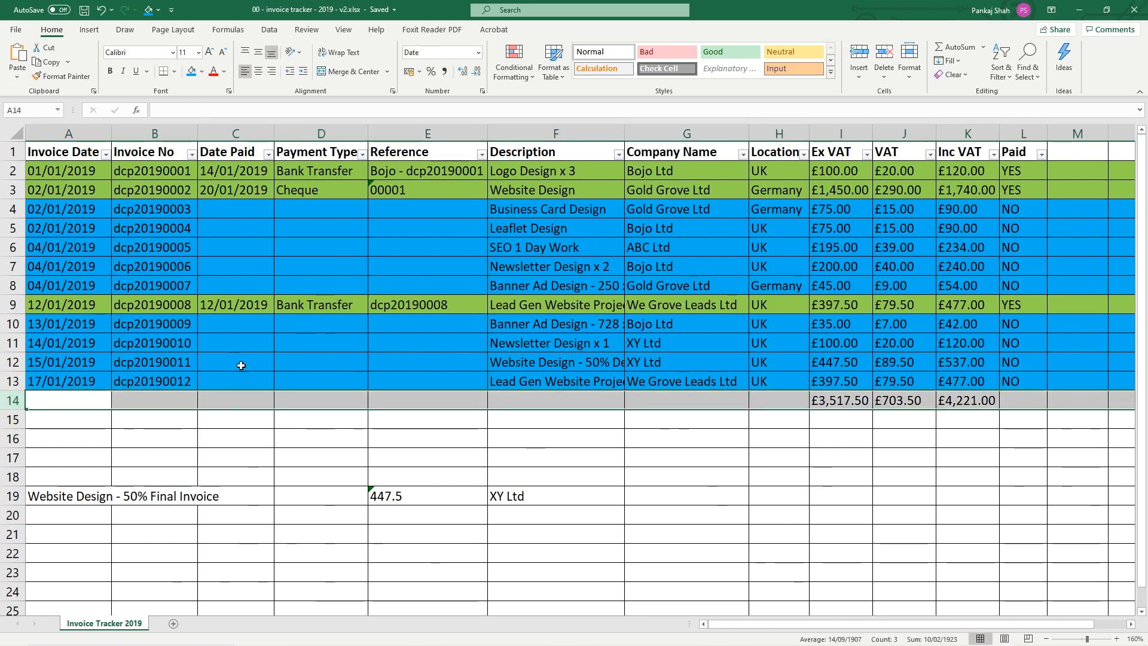
# Save, then insert a blank row 14 so the totals move down to row 15
pyautogui.click(84, 10)
pyautogui.rightClick(6, 398)
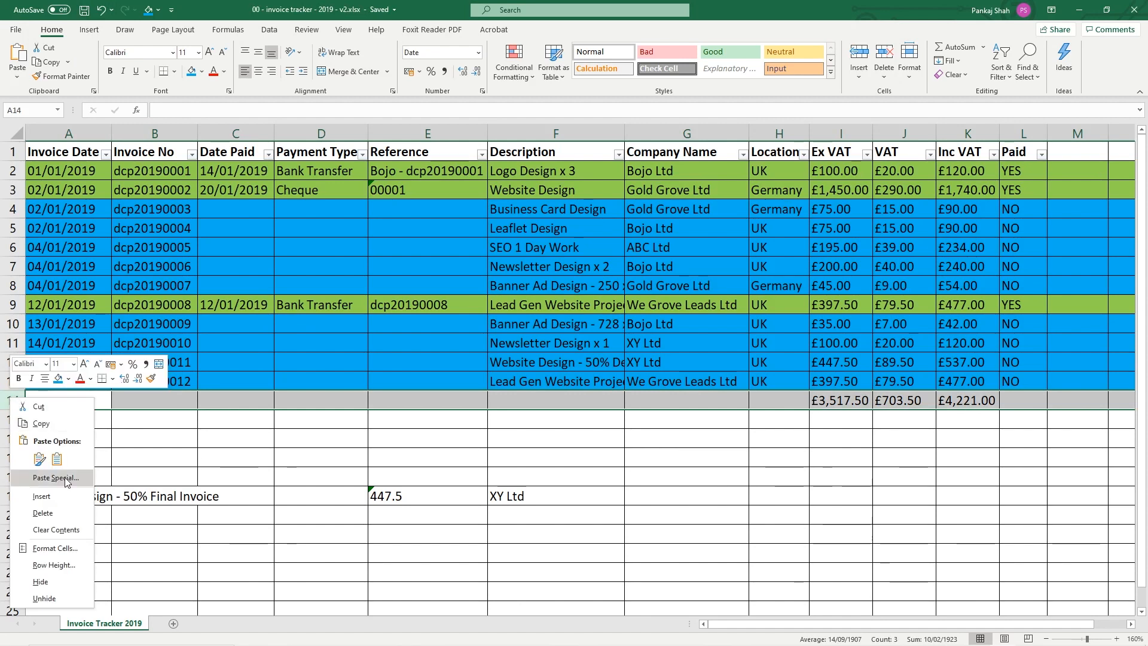
pyautogui.click(66, 493)
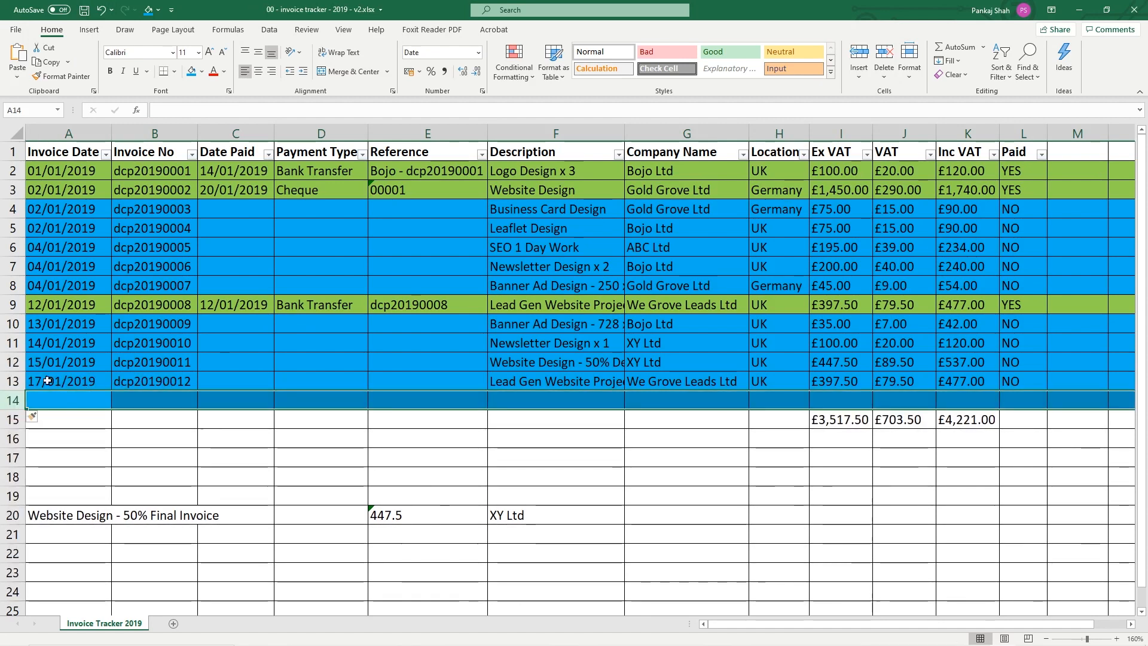
pyautogui.click(89, 401)
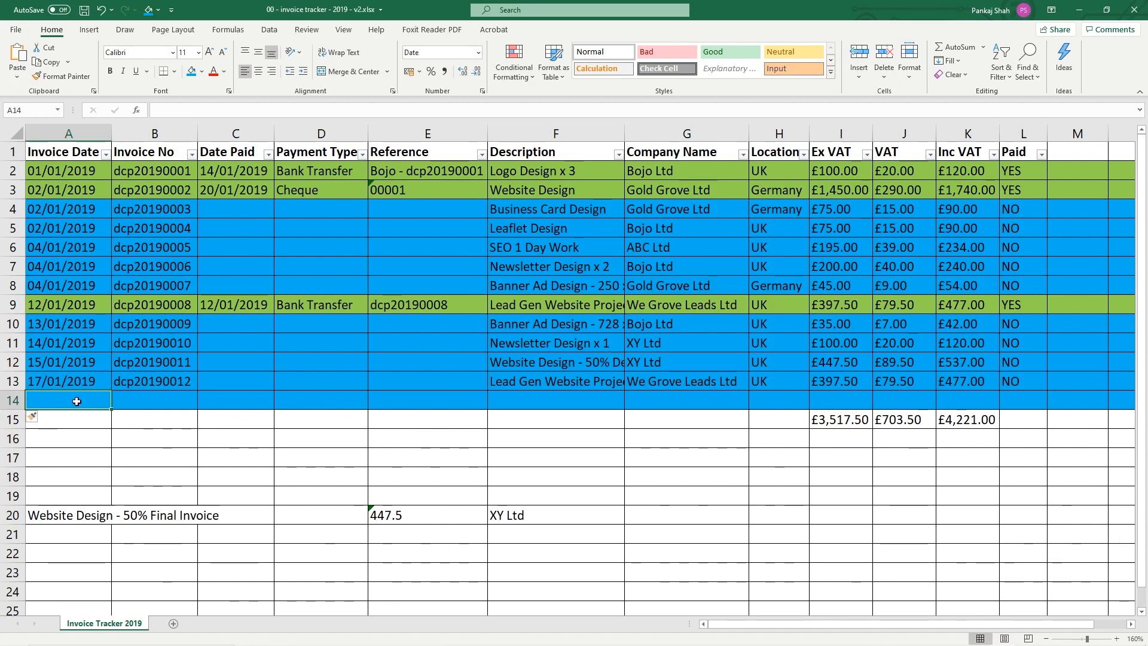
pyautogui.moveTo(1092, 641)
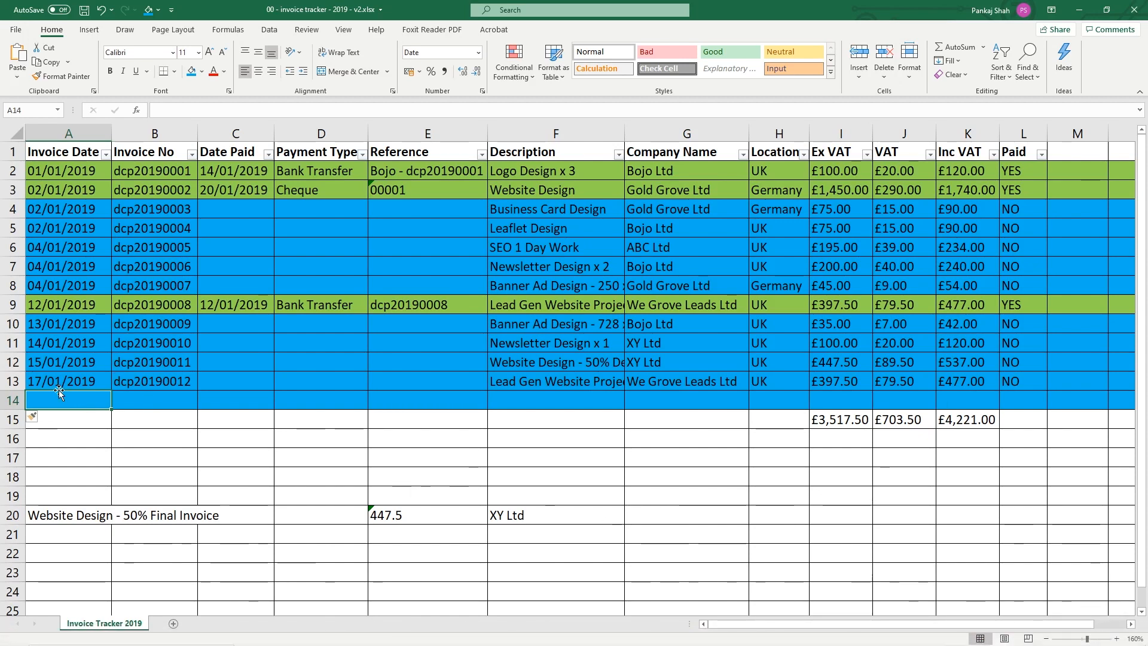
# Enter 21/01/2019 as the new invoice date in A14
pyautogui.click(99, 378)
pyautogui.moveTo(111, 390); pyautogui.dragTo(107, 406)
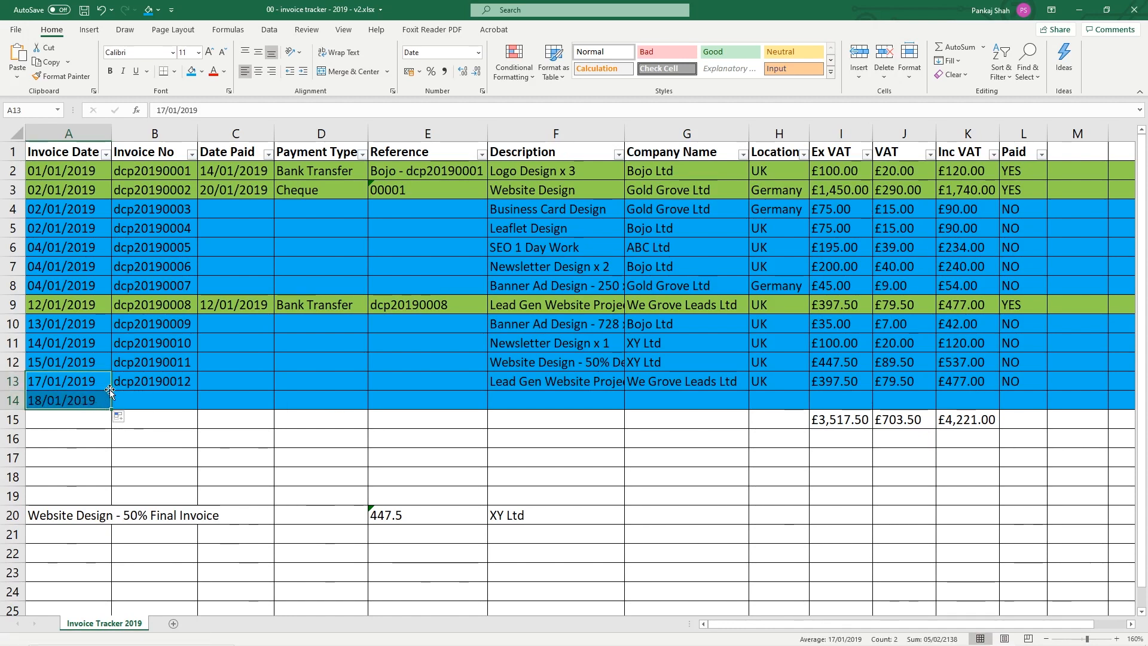
pyautogui.hotkey('ctrl', 'z')
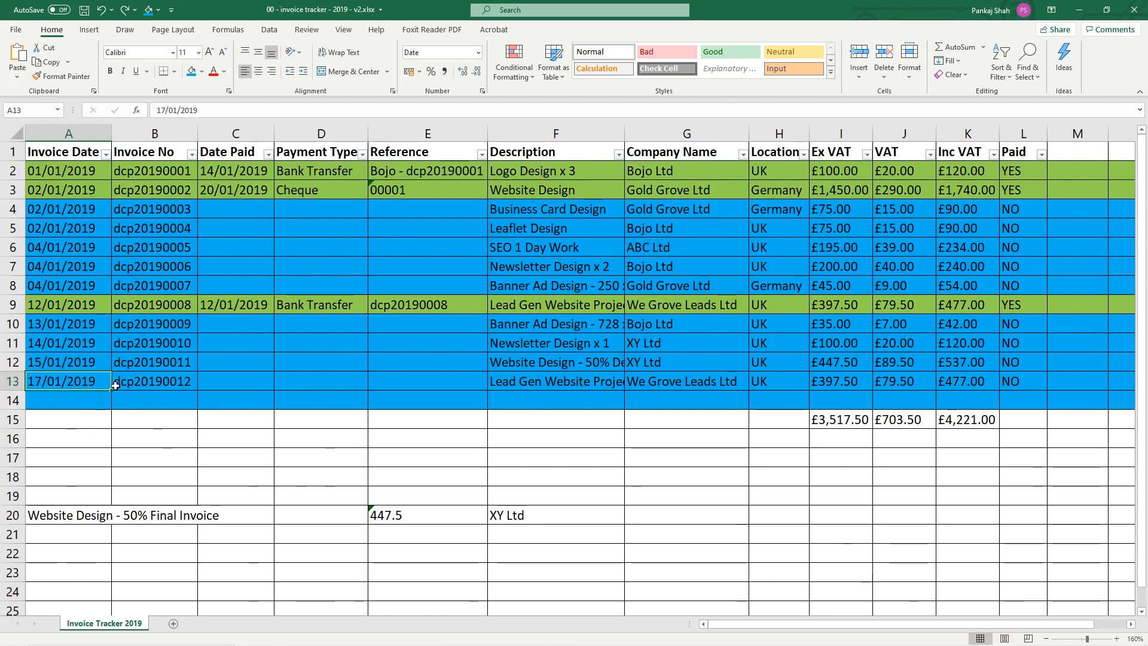
pyautogui.moveTo(110, 390); pyautogui.dragTo(110, 408)
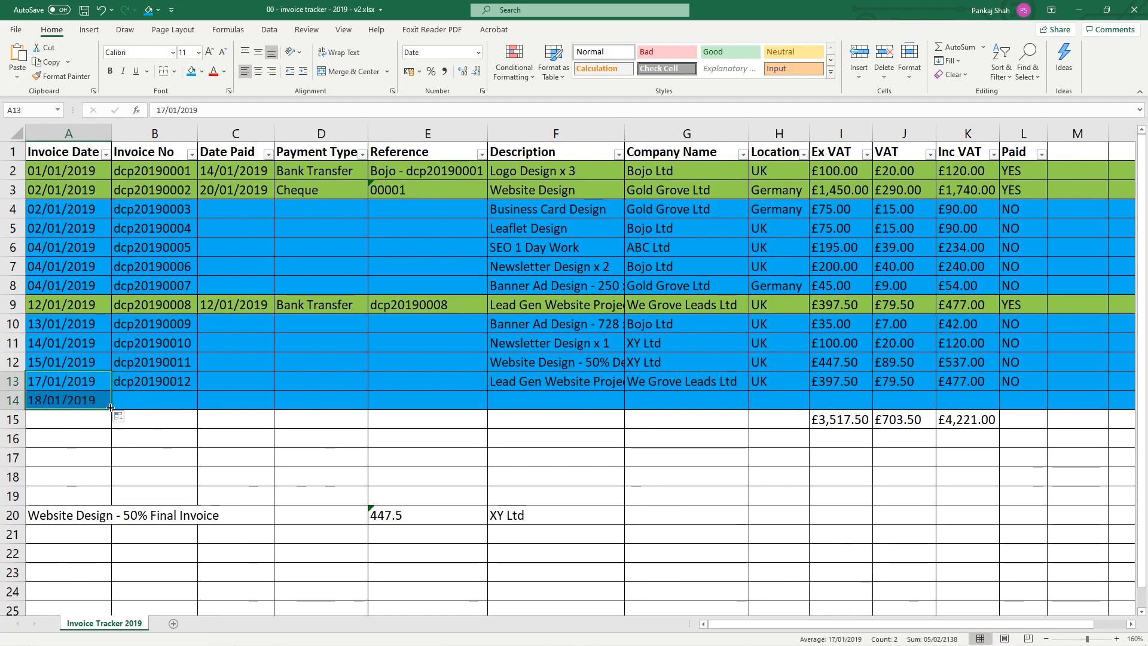
pyautogui.click(66, 399)
pyautogui.write('21/01/2019')
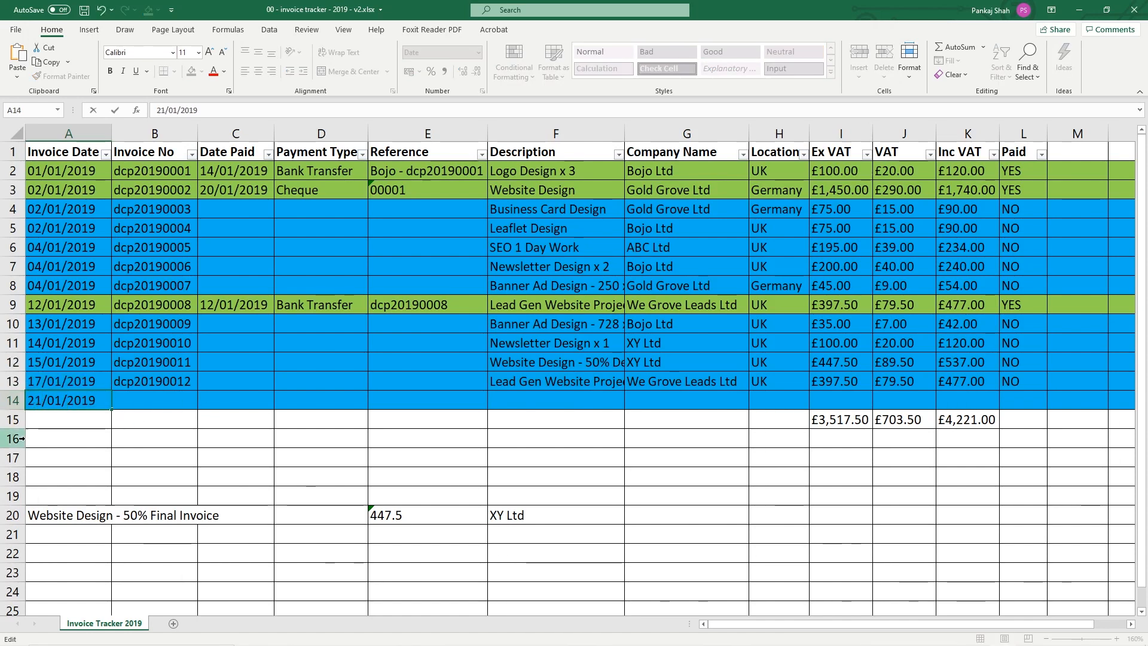
pyautogui.press('Return')
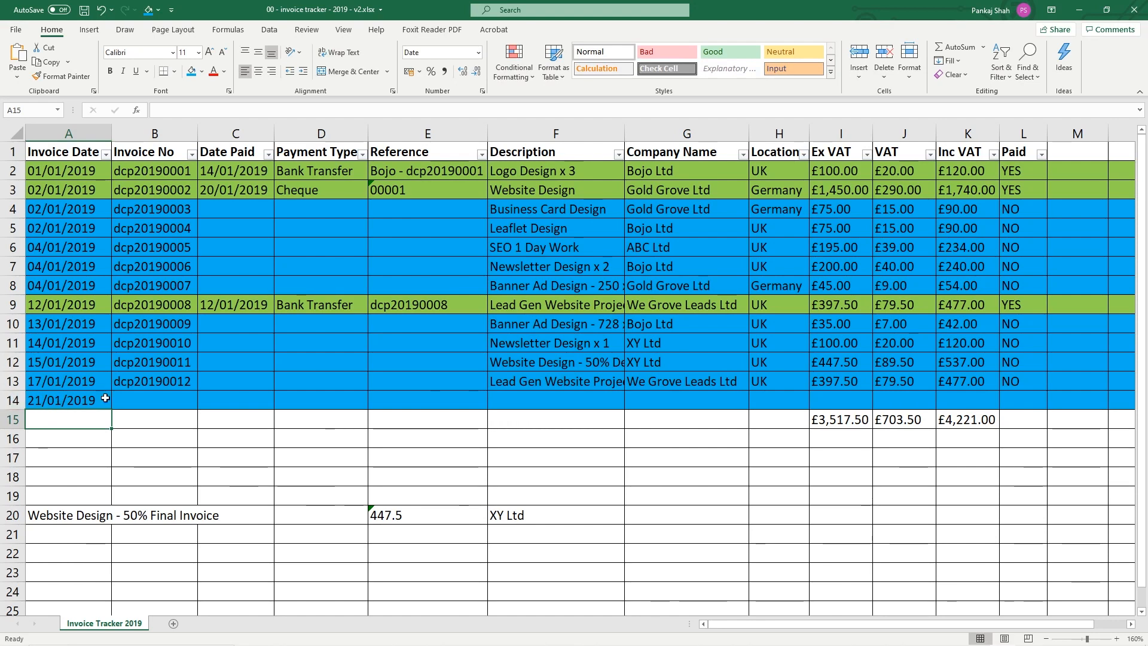
# Fill B13's invoice number down to create dcp20190013 in B14
pyautogui.click(142, 377)
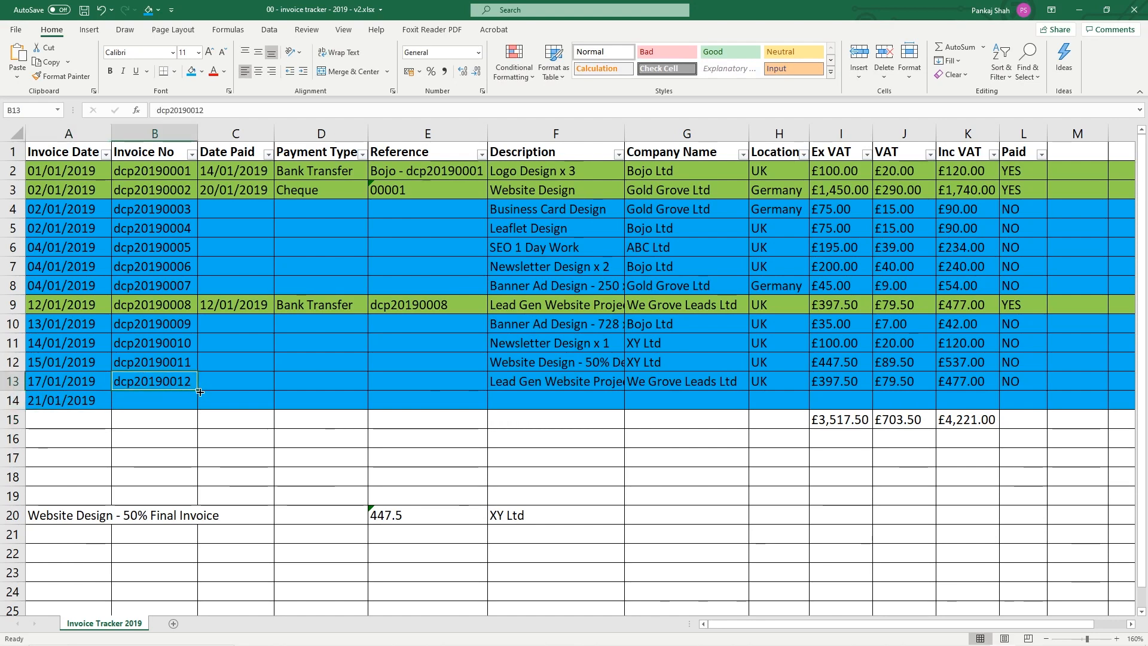
pyautogui.moveTo(199, 390); pyautogui.dragTo(199, 409)
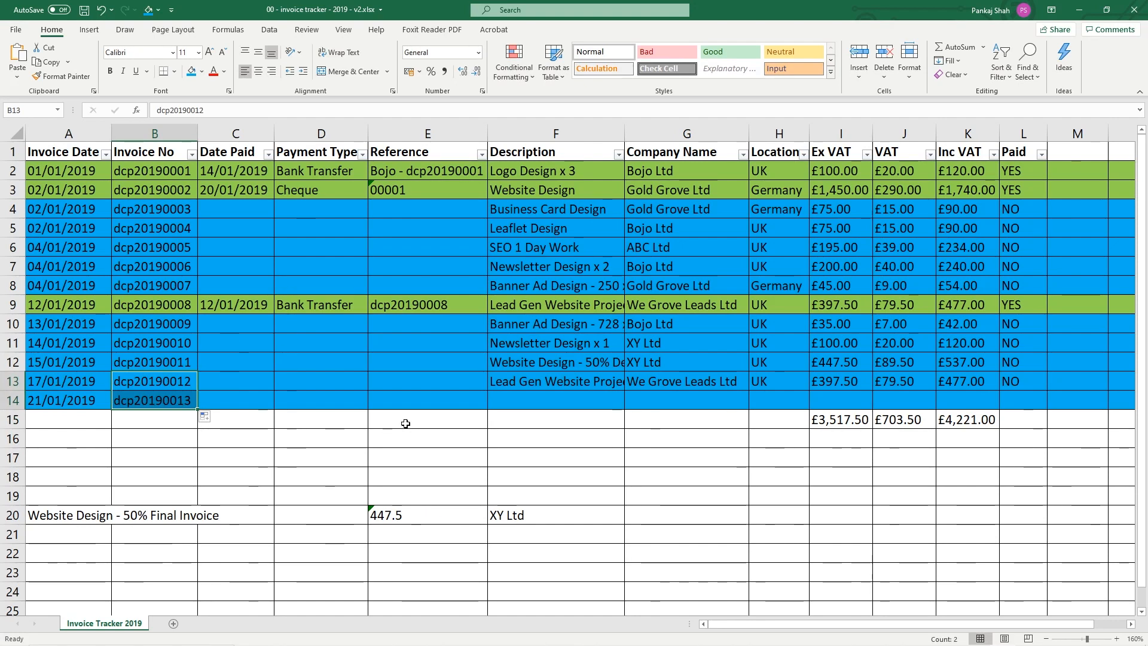
pyautogui.click(260, 404)
pyautogui.moveTo(291, 406); pyautogui.dragTo(382, 404)
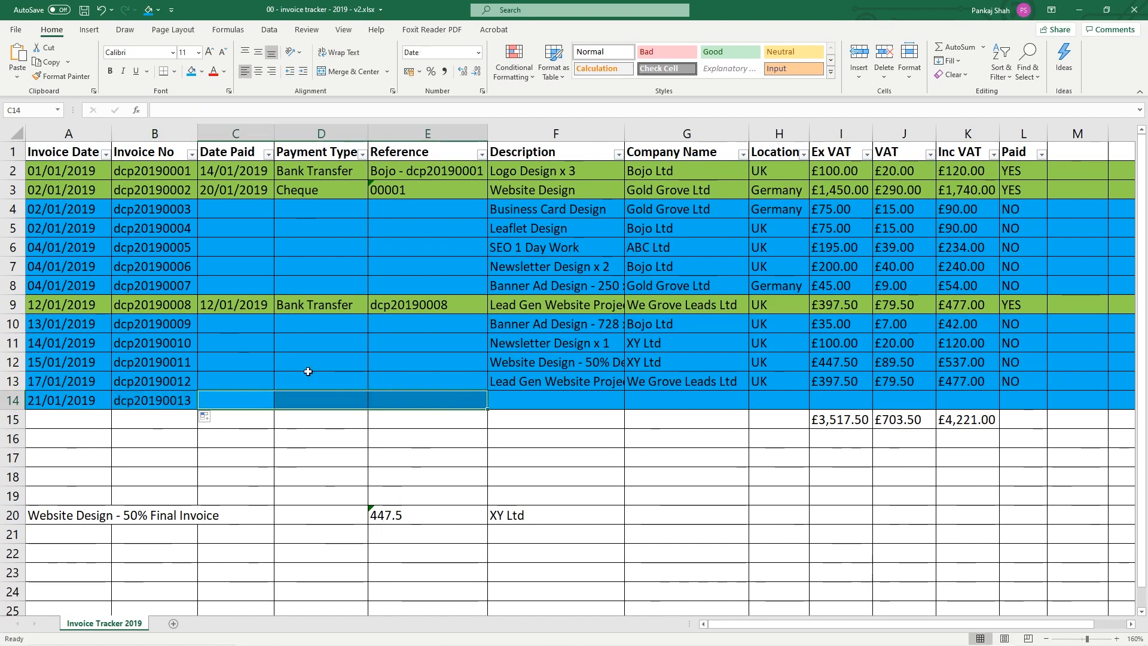
# Compare row 14's empty payment detail cells with those of paid rows 9 and 2–3
pyautogui.click(14, 405)
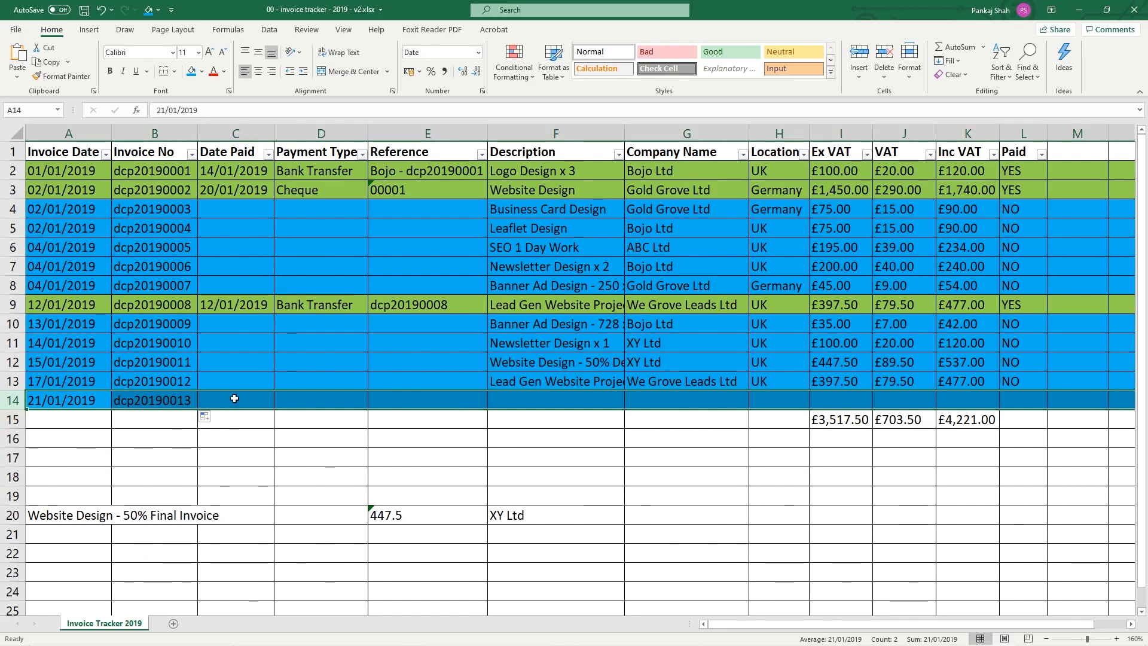
pyautogui.moveTo(233, 401); pyautogui.dragTo(410, 401)
pyautogui.moveTo(218, 305); pyautogui.dragTo(407, 305)
pyautogui.moveTo(237, 171); pyautogui.dragTo(422, 191)
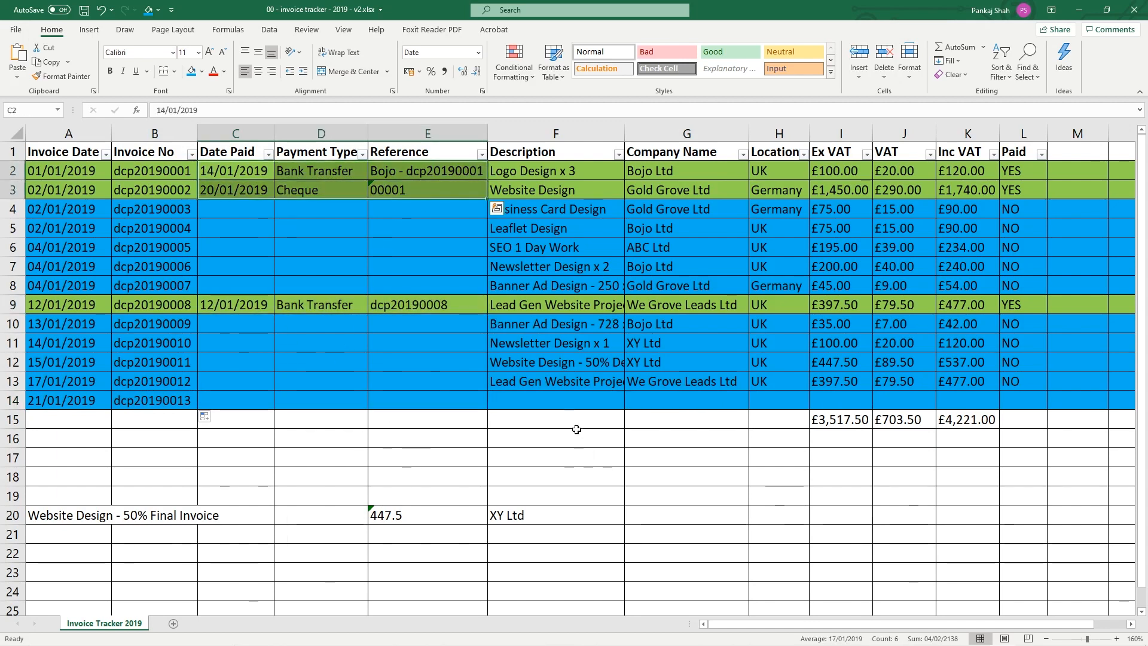
# Enter description 'Logo Design x3' and company 'JoJo Ltd' in row 14
pyautogui.click(562, 399)
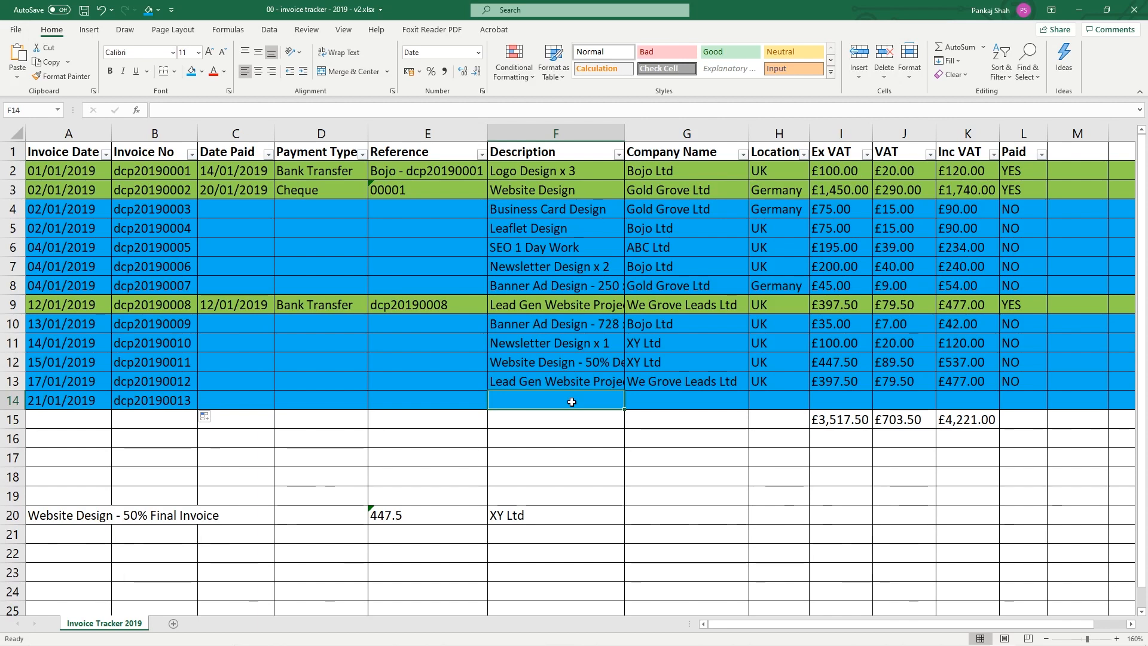
pyautogui.write('Logo Design x3')
pyautogui.press('Return')
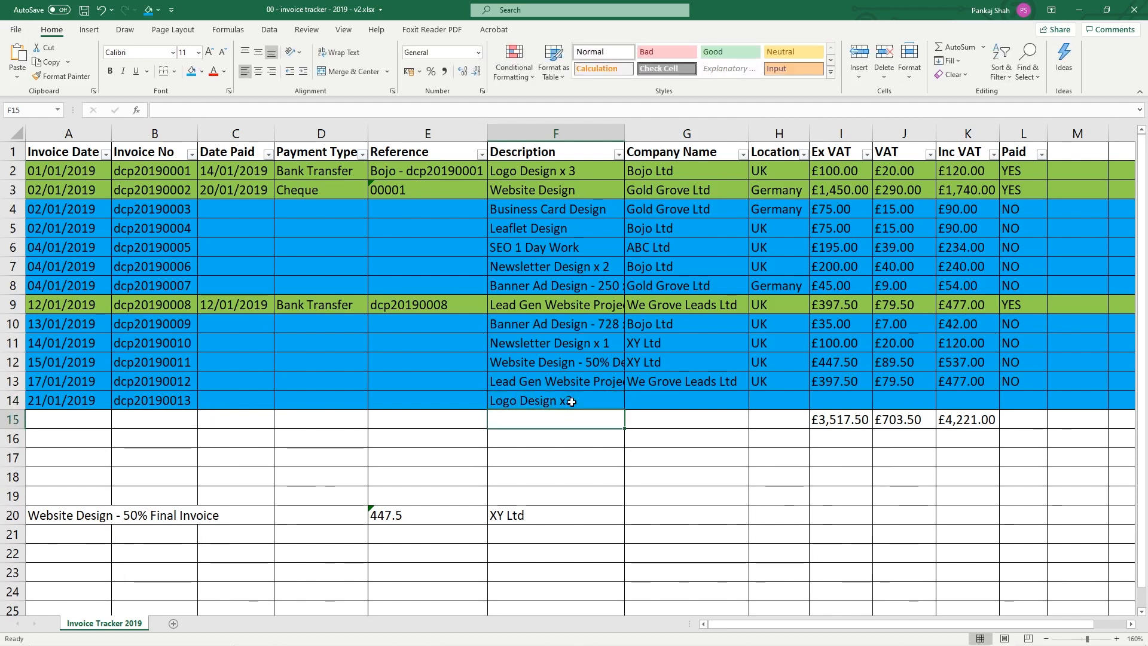
pyautogui.click(668, 402)
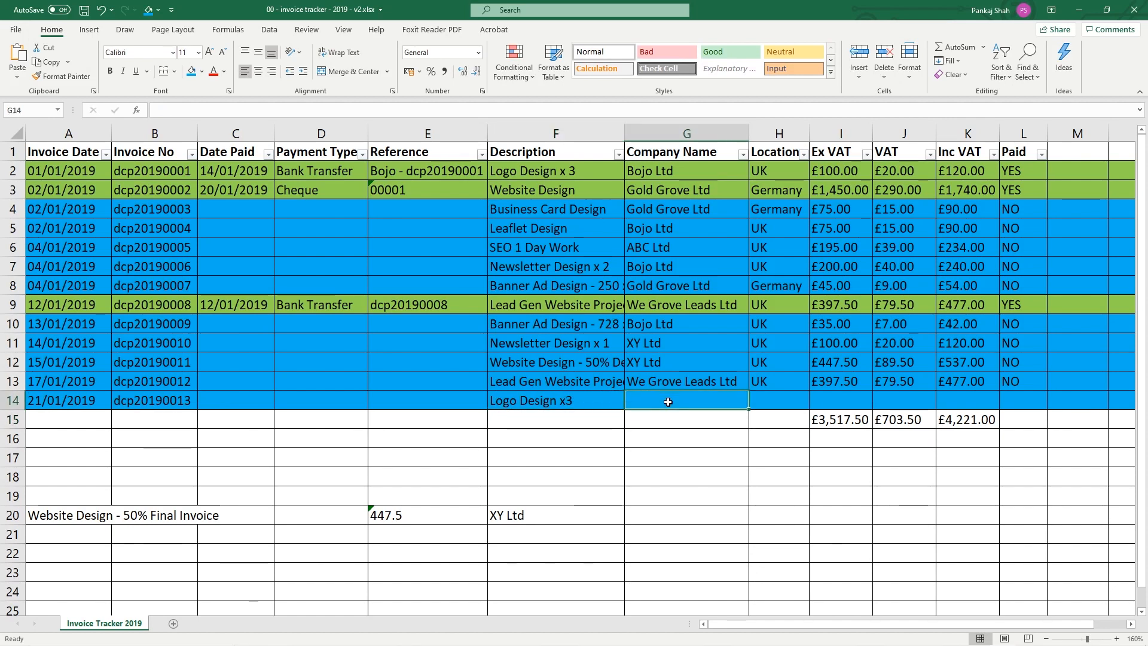
pyautogui.write('JoJo')
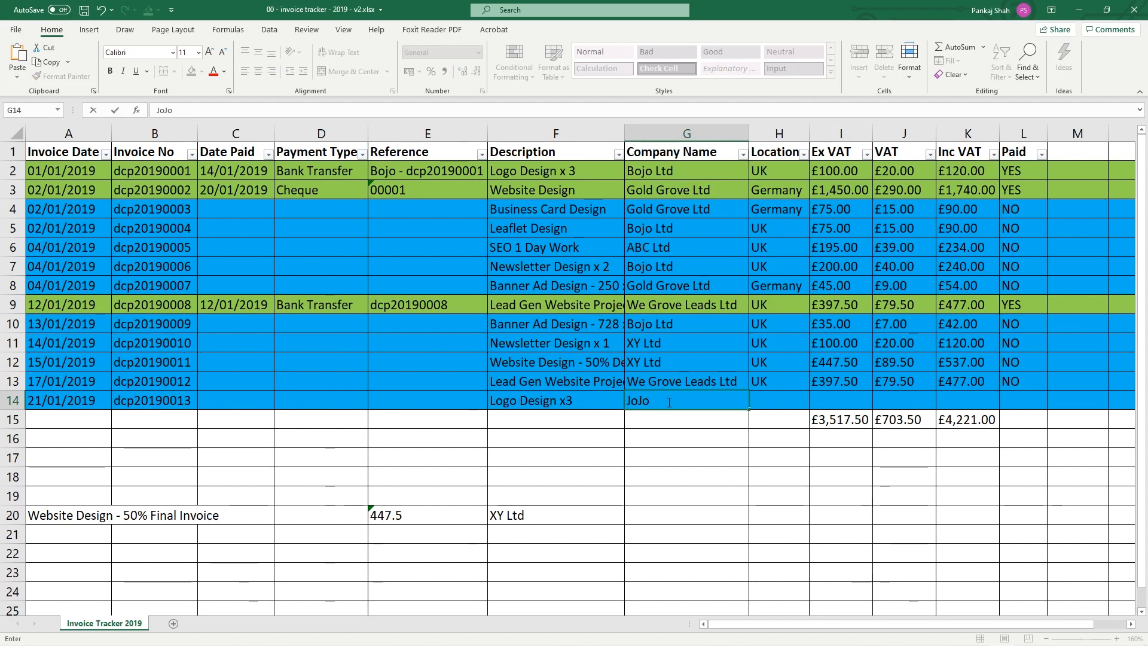
pyautogui.write(' Ltd')
pyautogui.press('Tab')
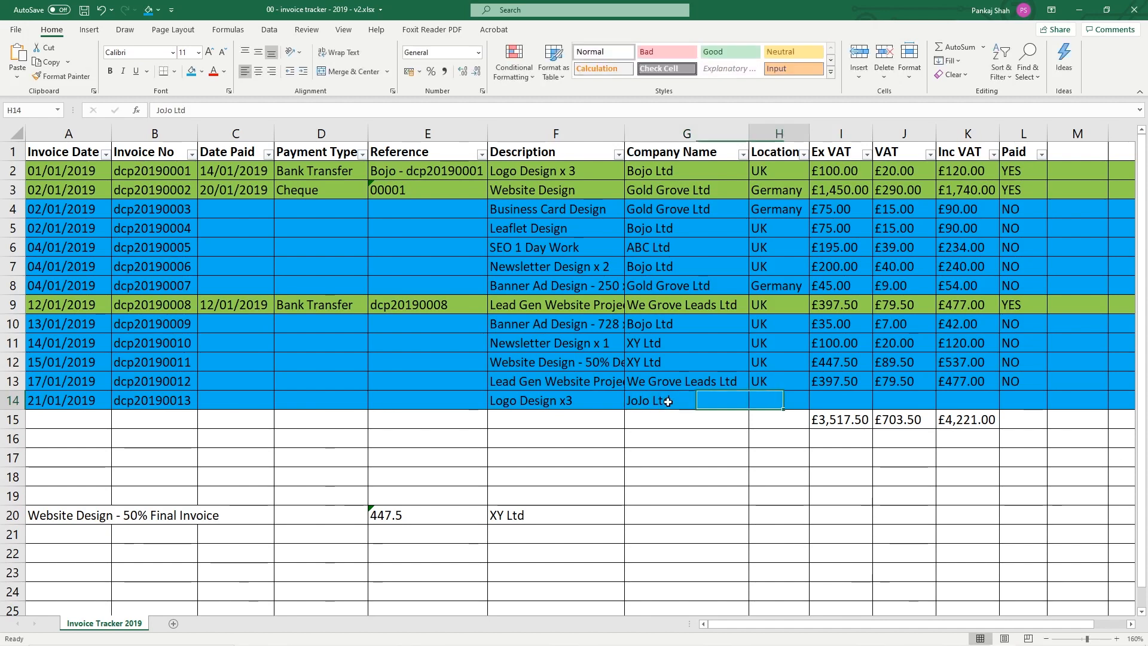
# Copy the UK location from H13 into H14
pyautogui.click(776, 385)
pyautogui.hotkey('ctrl', 'c')
pyautogui.click(776, 402)
pyautogui.hotkey('ctrl', 'v')
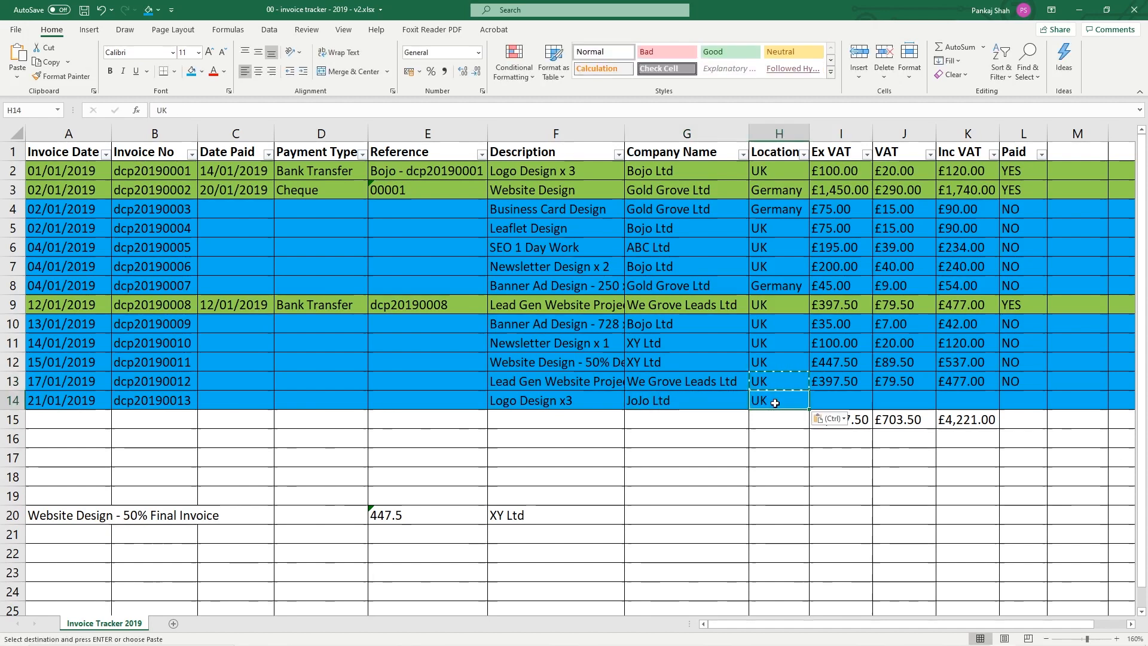
pyautogui.press('Escape')
pyautogui.click(840, 400)
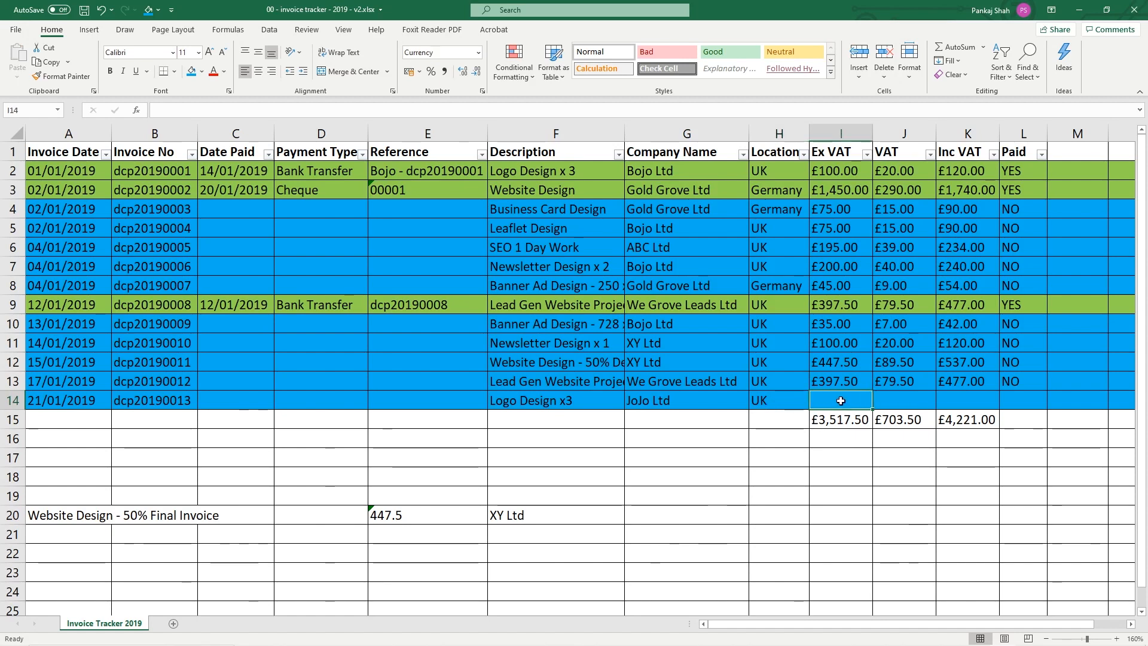
pyautogui.write('100.00')
pyautogui.press('Tab')
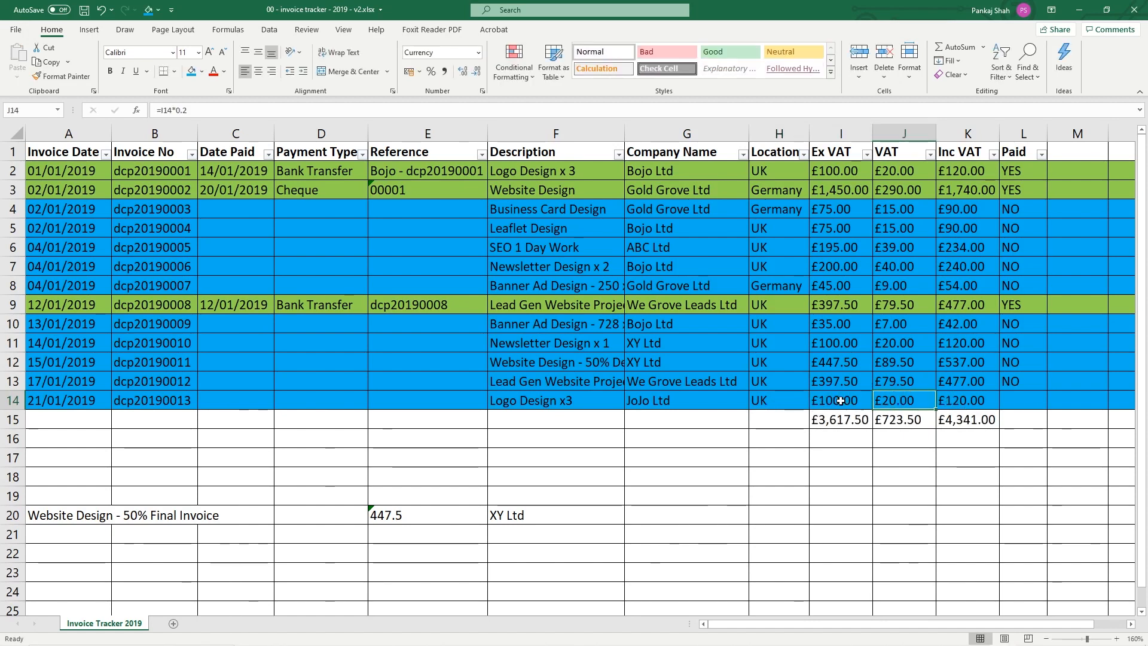
pyautogui.moveTo(839, 398); pyautogui.dragTo(875, 399)
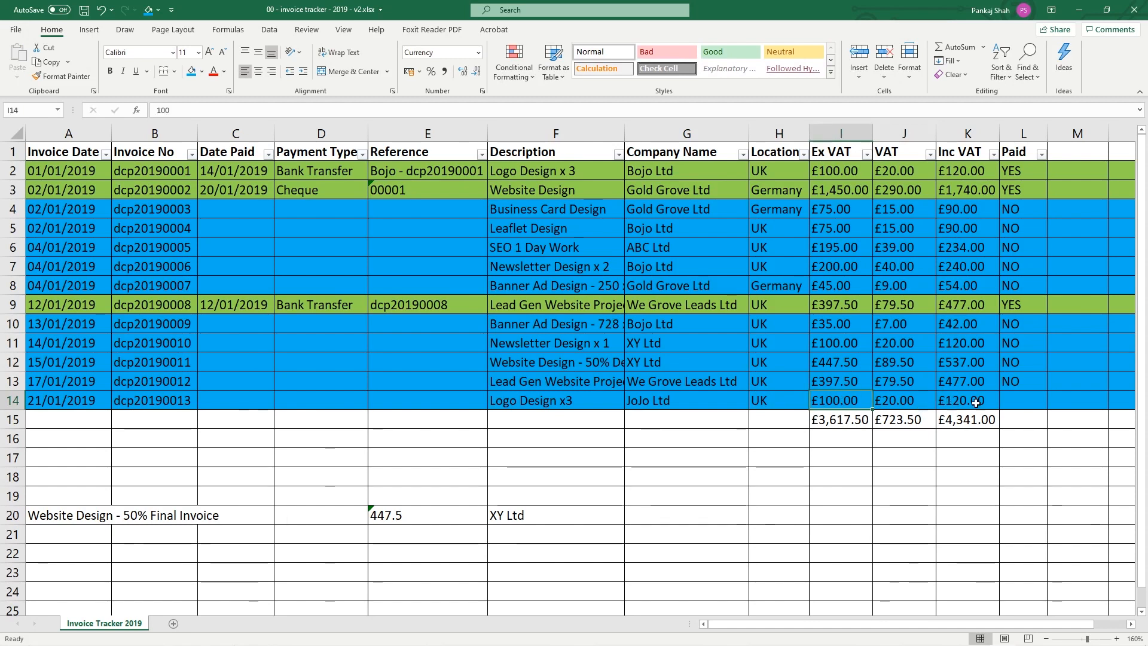
pyautogui.moveTo(972, 404); pyautogui.dragTo(871, 401)
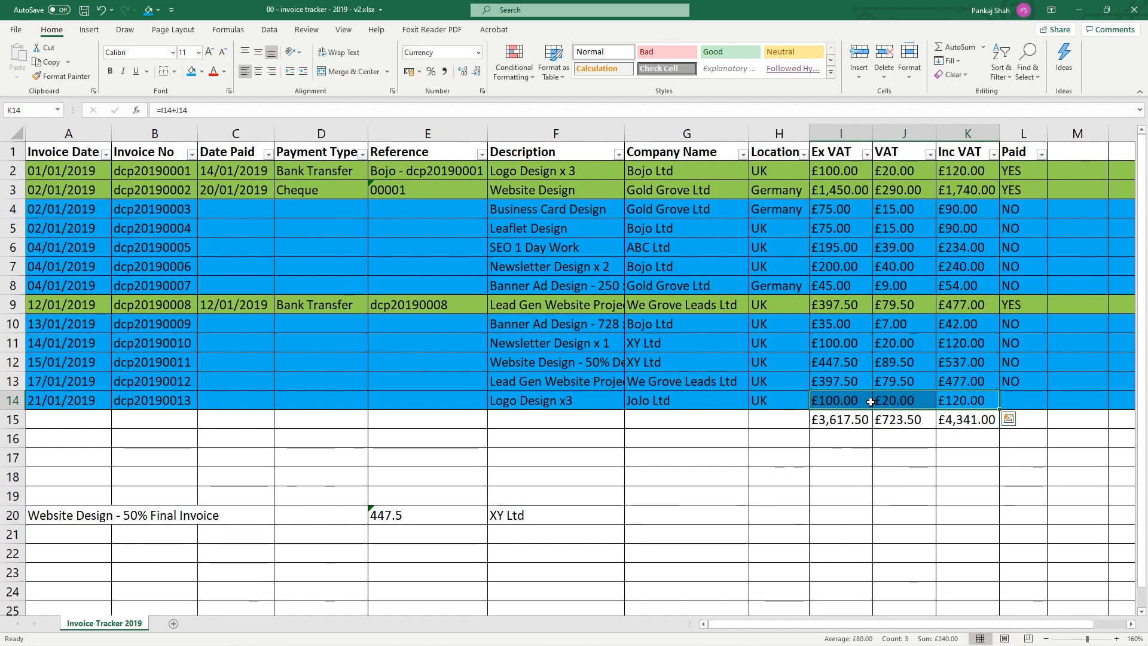
pyautogui.press('Delete')
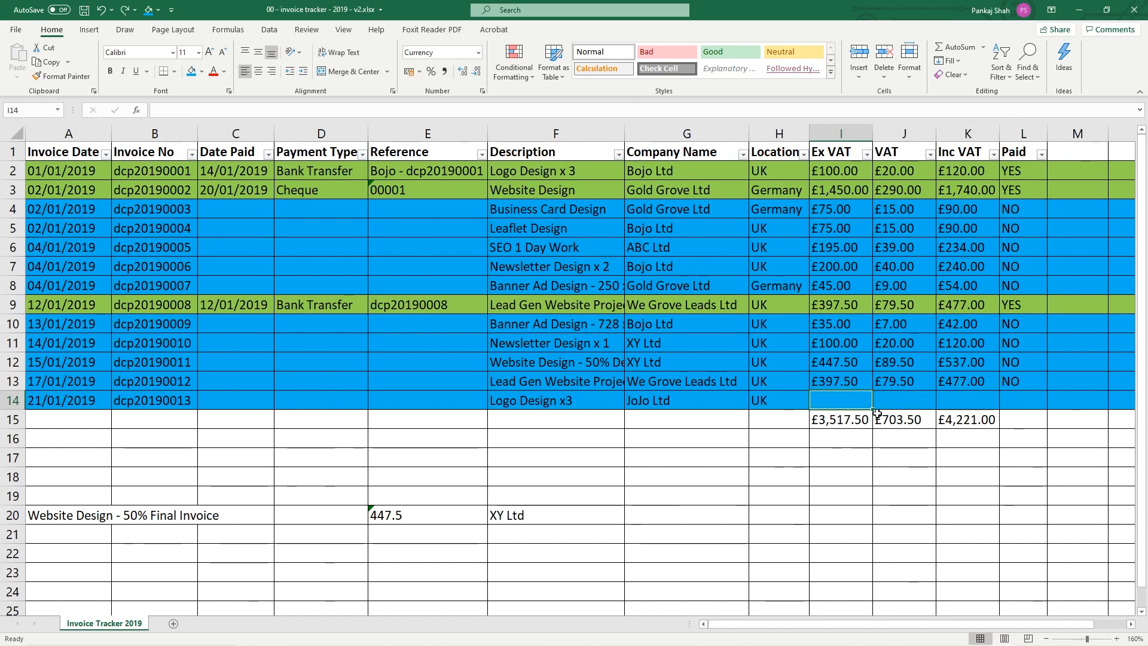
pyautogui.click(769, 509)
pyautogui.click(6, 400)
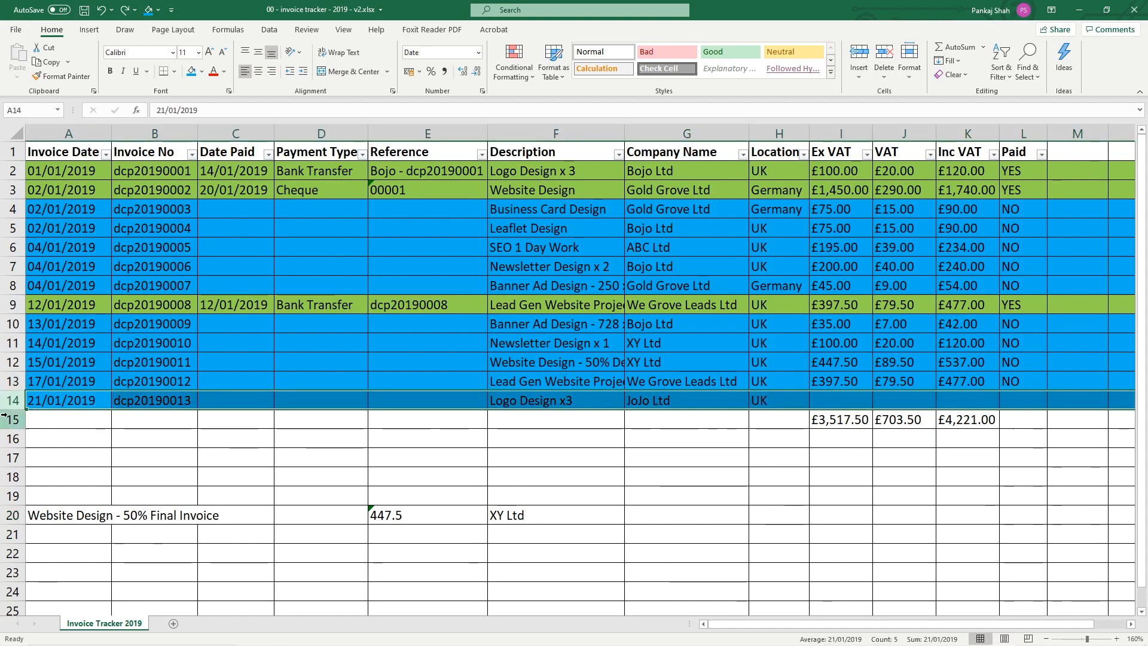
pyautogui.click(5, 419)
pyautogui.rightClick(4, 419)
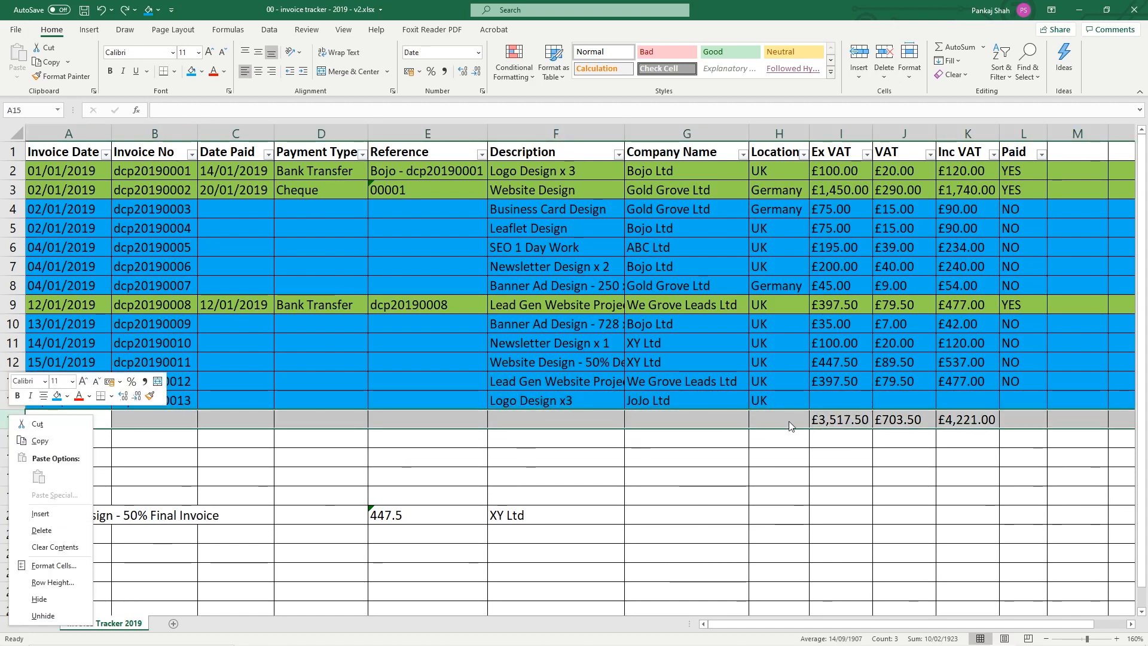
pyautogui.click(836, 394)
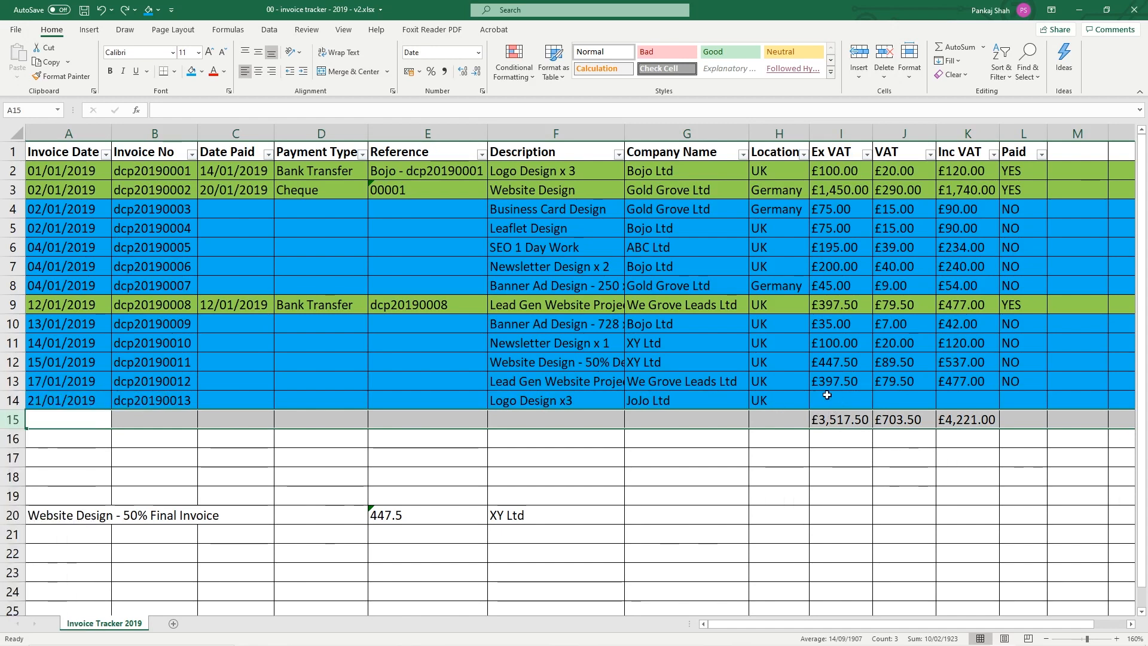
pyautogui.click(830, 396)
pyautogui.click(898, 400)
pyautogui.click(948, 399)
pyautogui.click(900, 399)
pyautogui.click(833, 399)
pyautogui.click(905, 397)
pyautogui.click(950, 399)
pyautogui.click(861, 397)
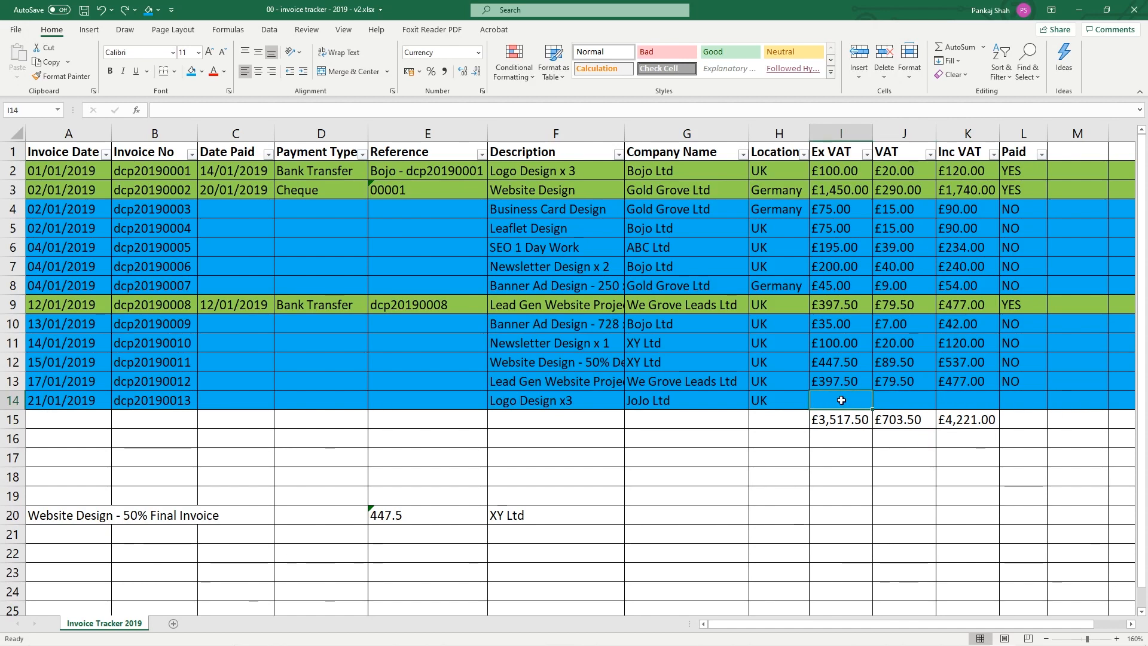
# Enter 100 as row 14's Ex VAT and copy the Paid value NO from L13
pyautogui.write('100')
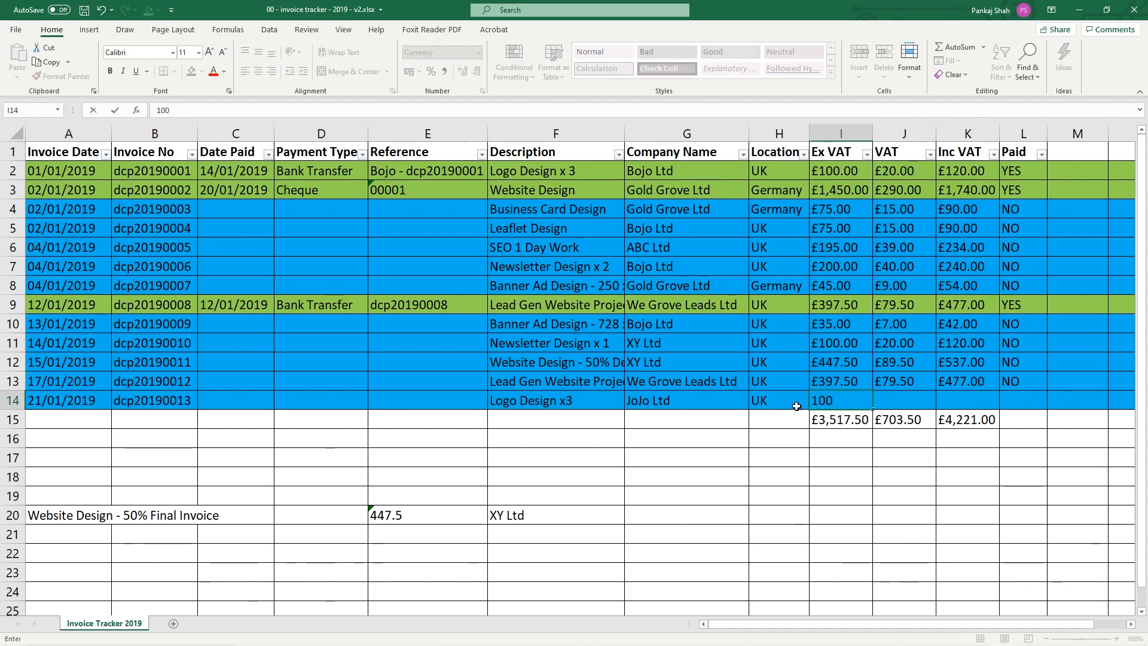
pyautogui.click(762, 484)
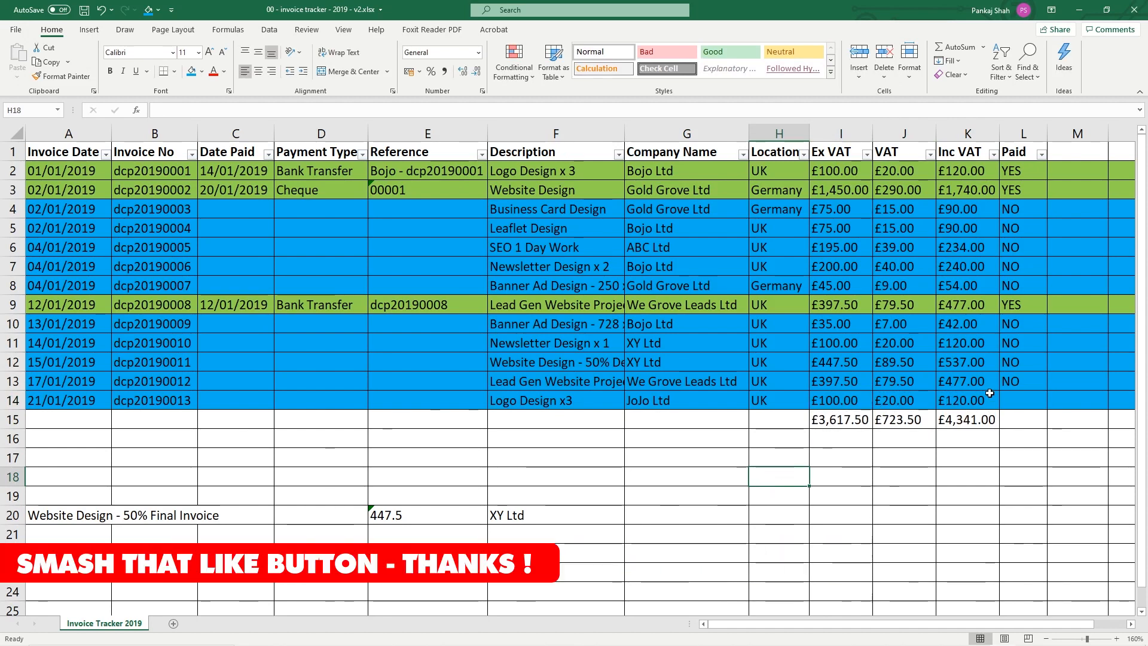
pyautogui.click(1018, 382)
pyautogui.hotkey('ctrl', 'c')
pyautogui.click(1021, 399)
pyautogui.hotkey('ctrl', 'v')
# Save the workbook and check row 14's Ex VAT, VAT and Inc VAT formulas
pyautogui.hotkey('ctrl', 's')
pyautogui.click(840, 400)
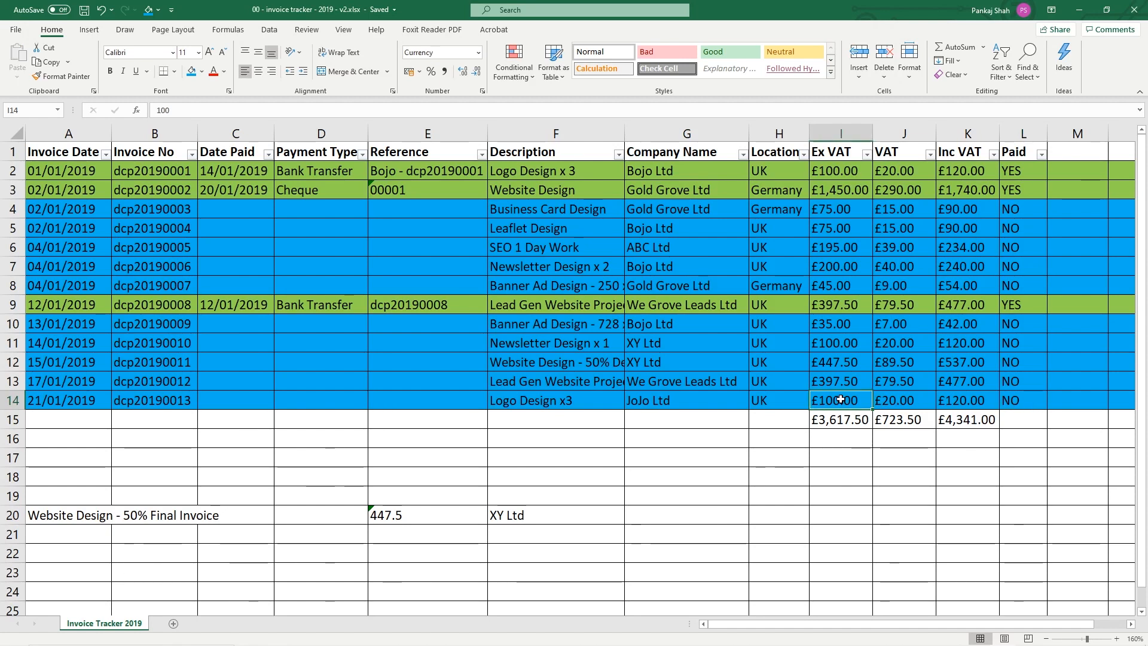
pyautogui.click(888, 401)
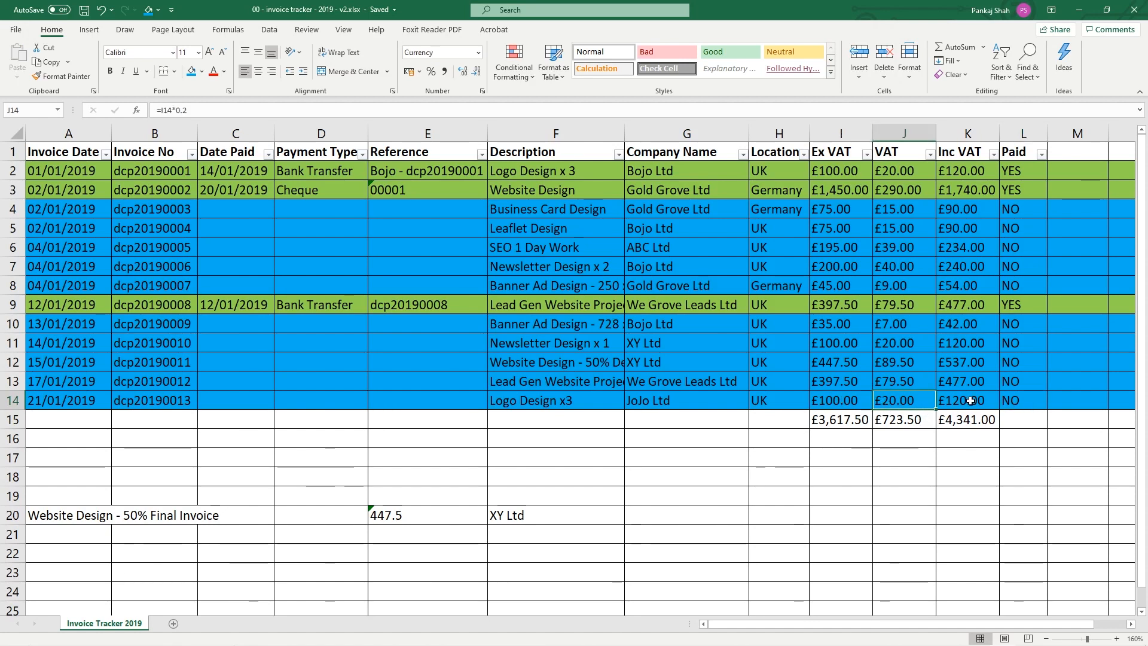
pyautogui.click(951, 400)
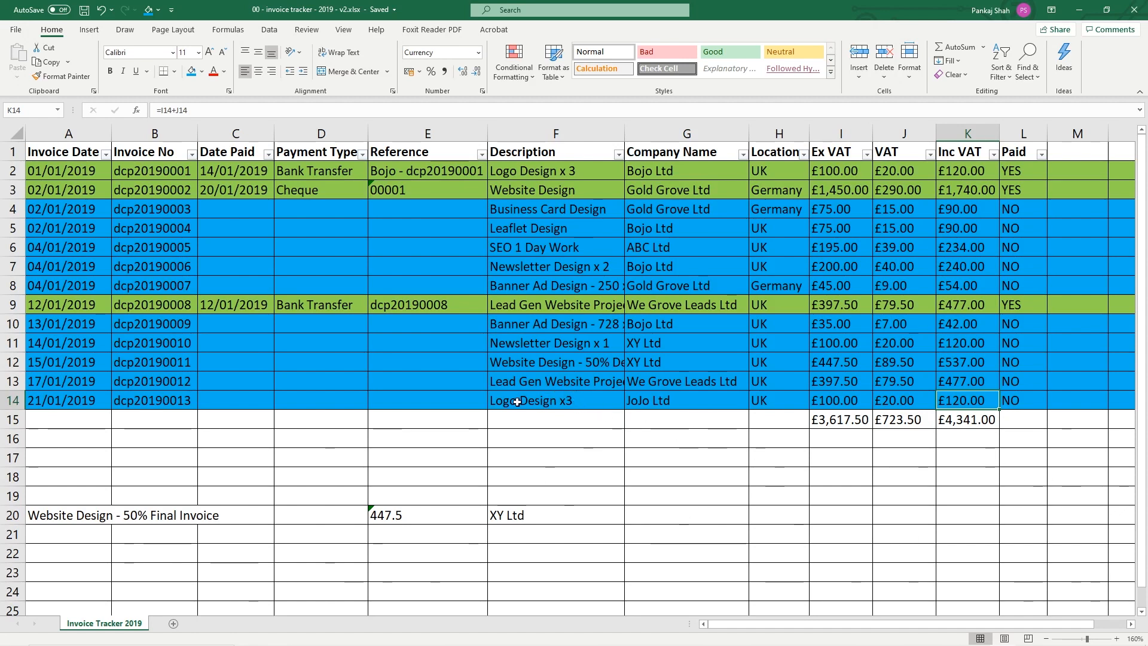
# Append '/ Web Site Design' to the last invoice's description in row 14
pyautogui.doubleClick(583, 401)
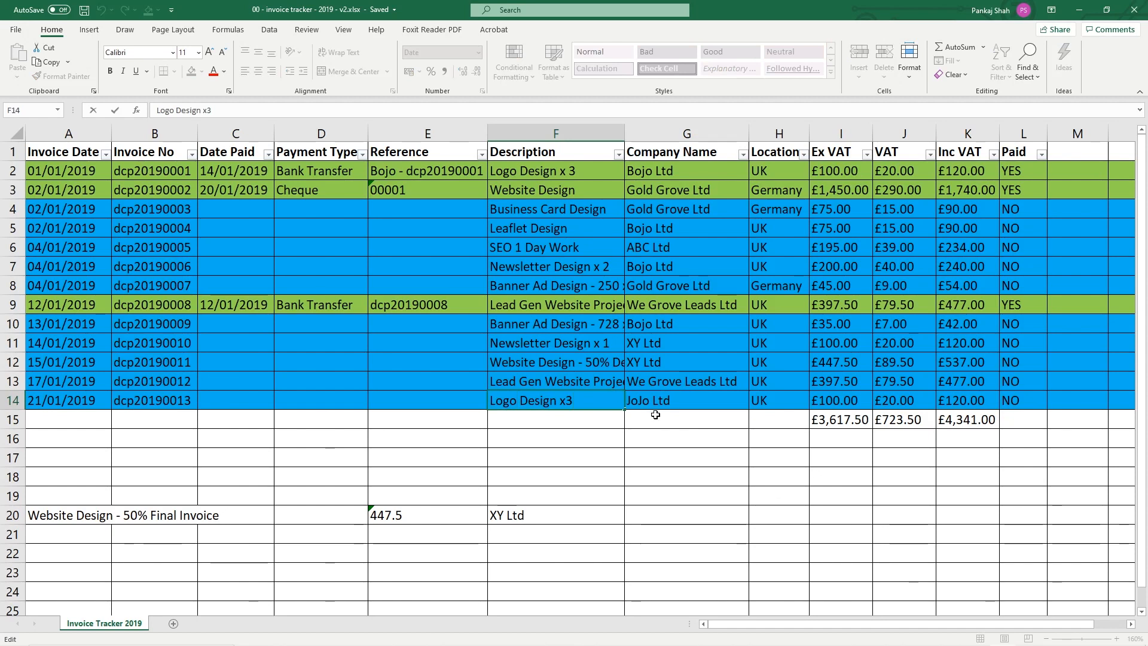
pyautogui.write('/ Web')
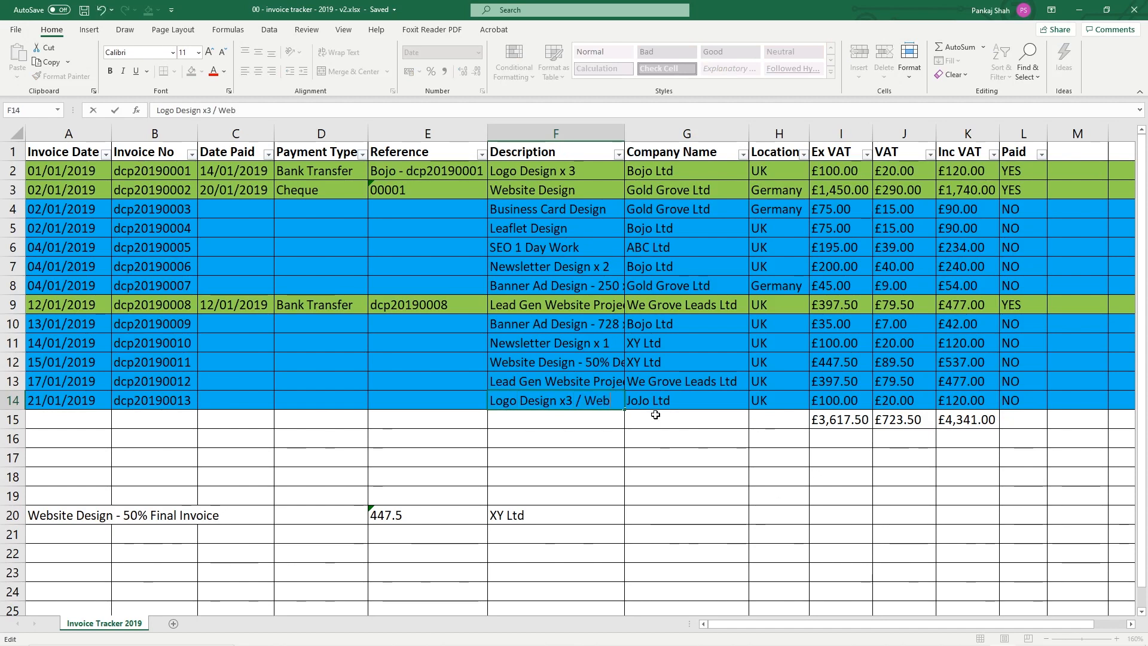
pyautogui.write(' Site')
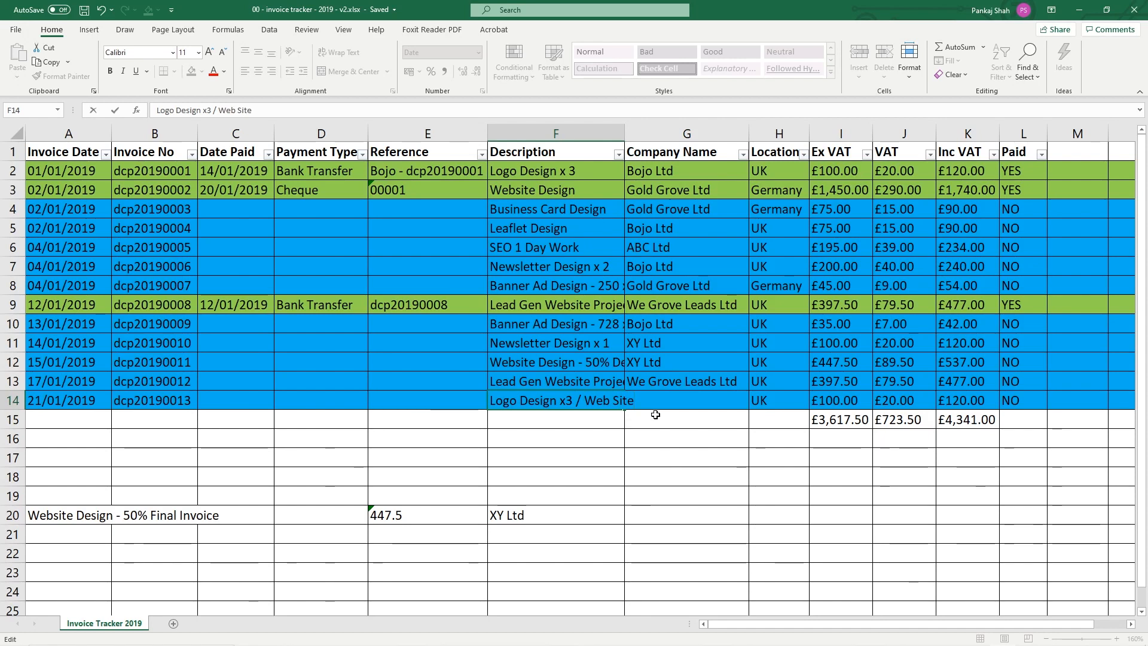
pyautogui.write(' Design')
pyautogui.press('Tab')
# Set the last invoice's Ex VAT amount in I14 to 900
pyautogui.press('Left')
pyautogui.press('Right')
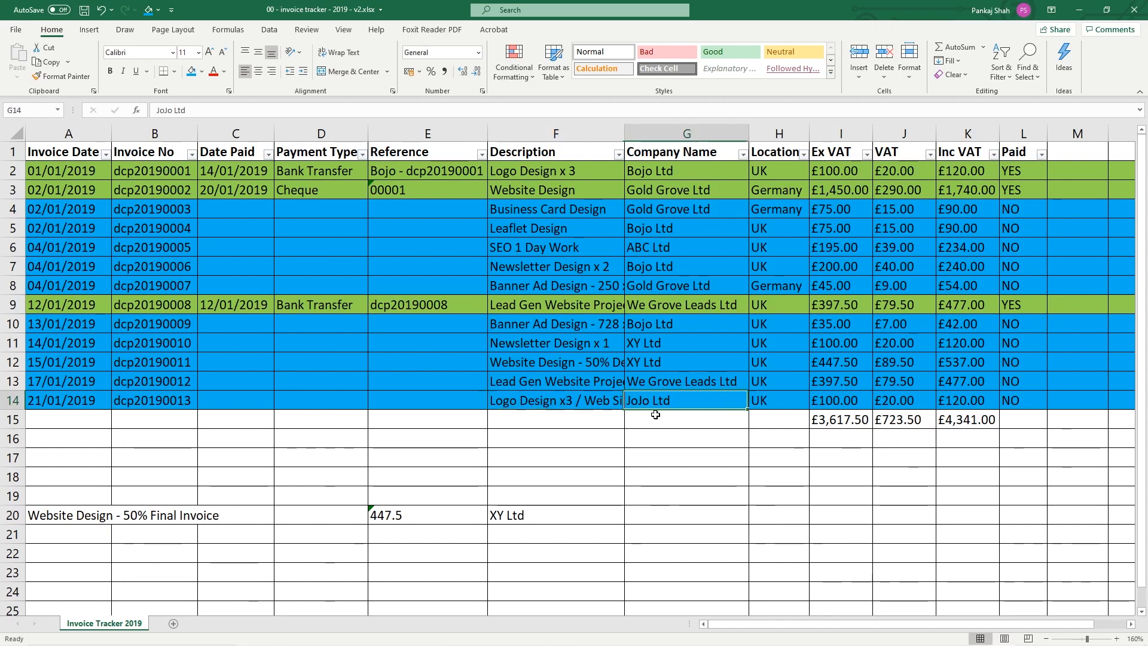
pyautogui.press('Right')
pyautogui.press('Right')
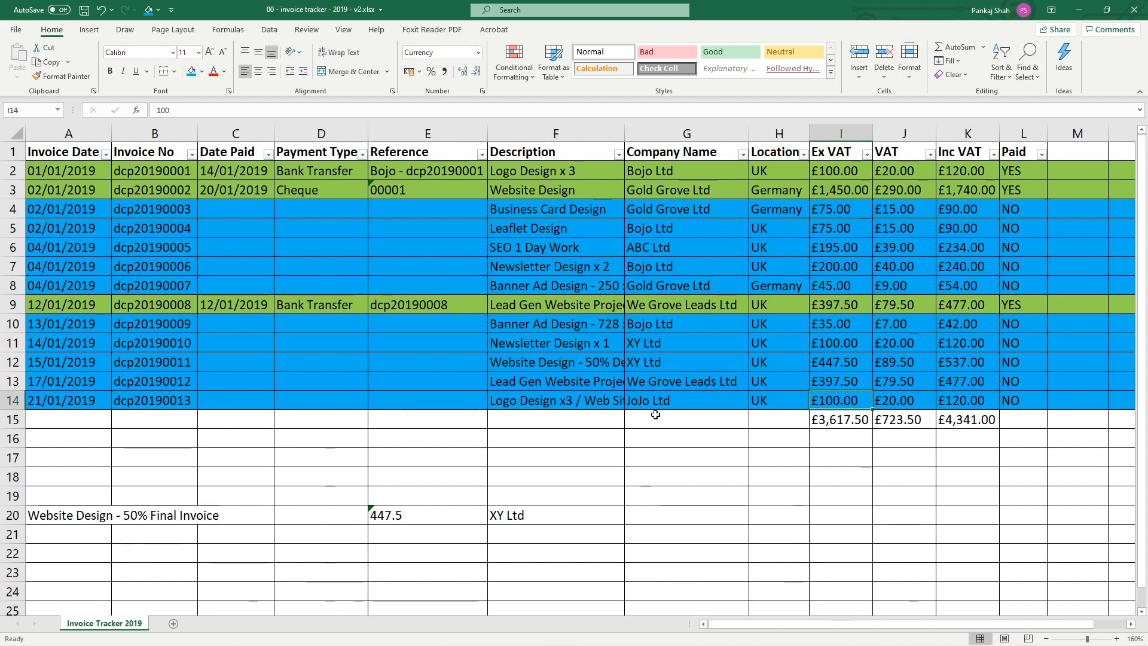
pyautogui.write('900')
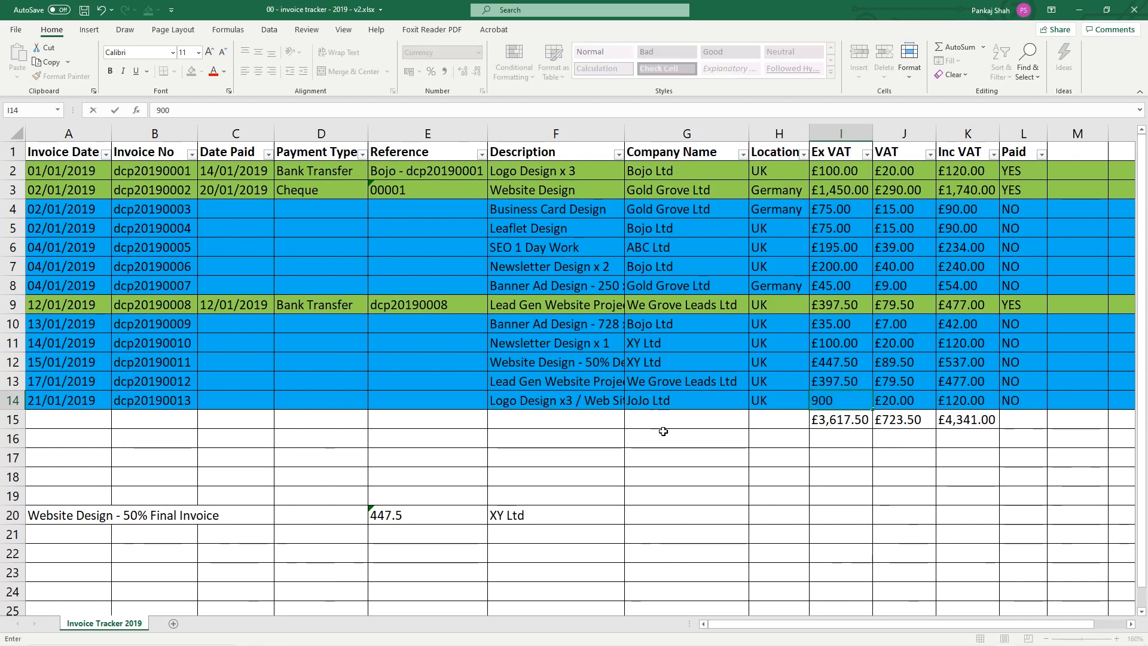
pyautogui.click(784, 439)
# Check the updated VAT and Inc VAT formulas in J14 and K14, then save the tracker
pyautogui.click(516, 407)
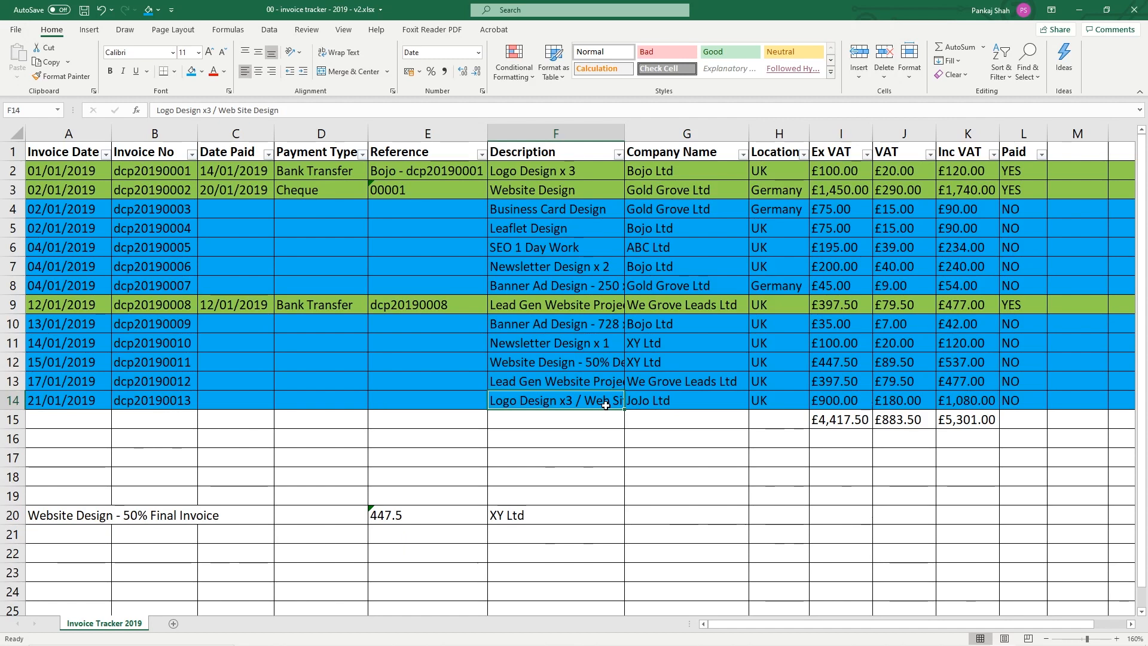
pyautogui.click(842, 397)
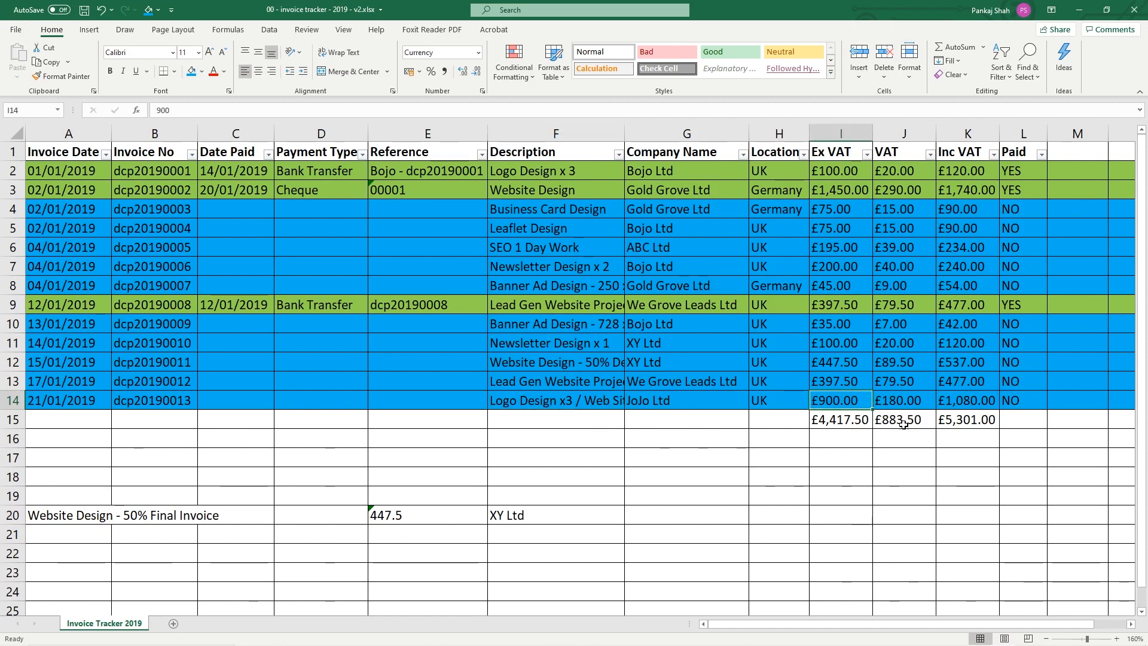
pyautogui.click(921, 398)
pyautogui.click(981, 399)
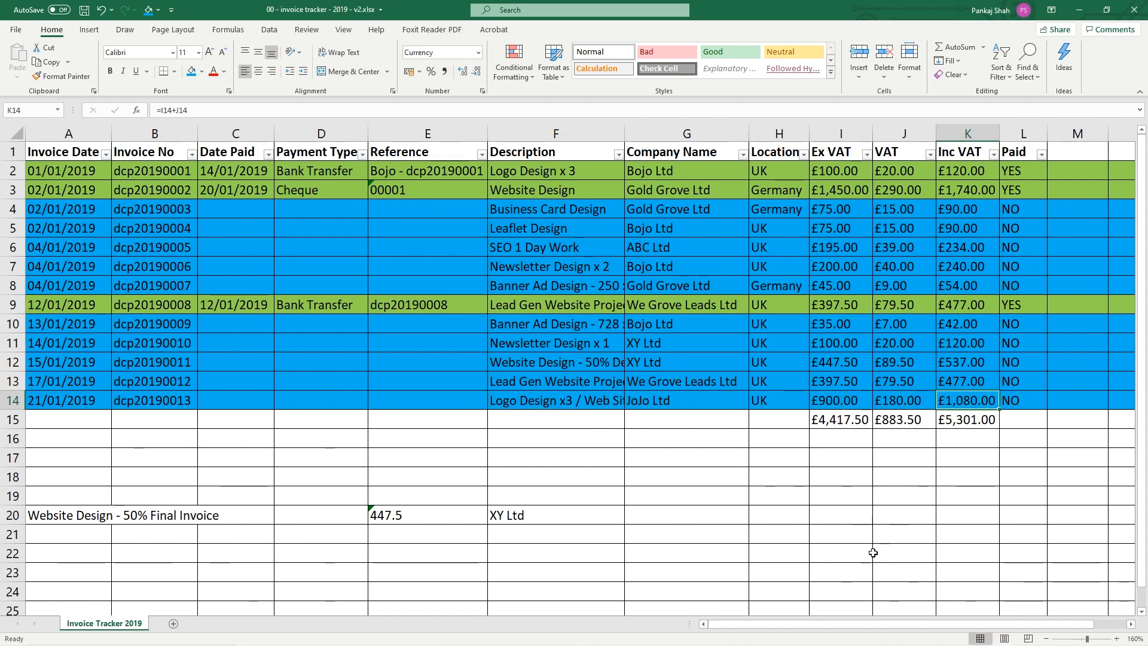
pyautogui.click(84, 10)
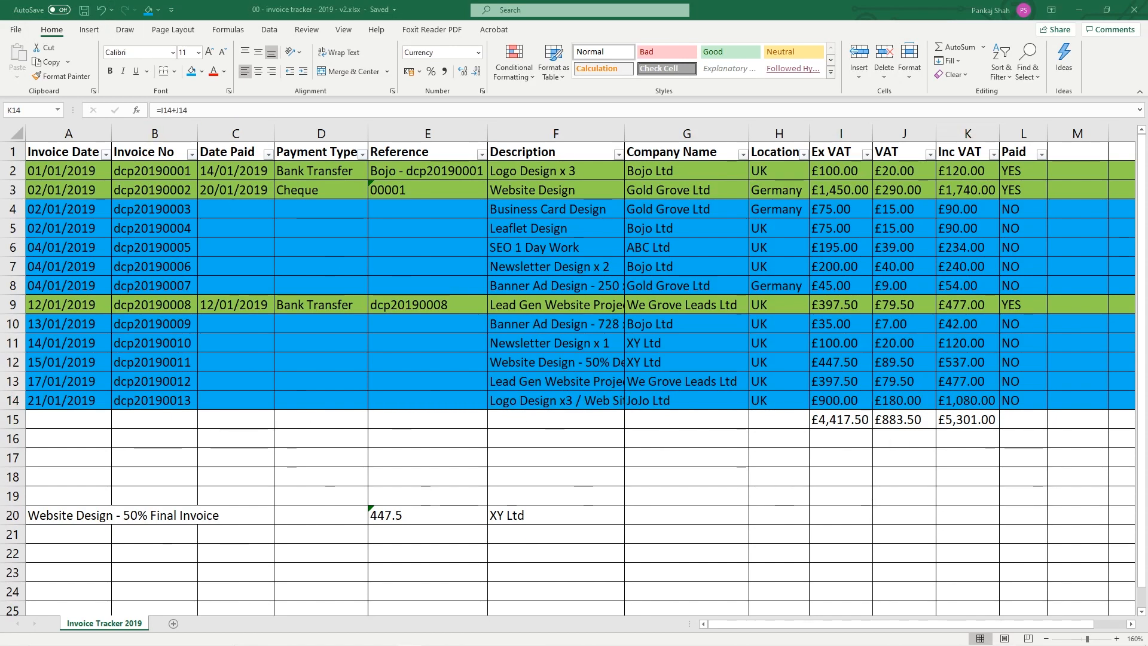
# Minimise Excel and open the 03 - Invoices folder to view the invoice template and saved invoices
pyautogui.click(1079, 11)
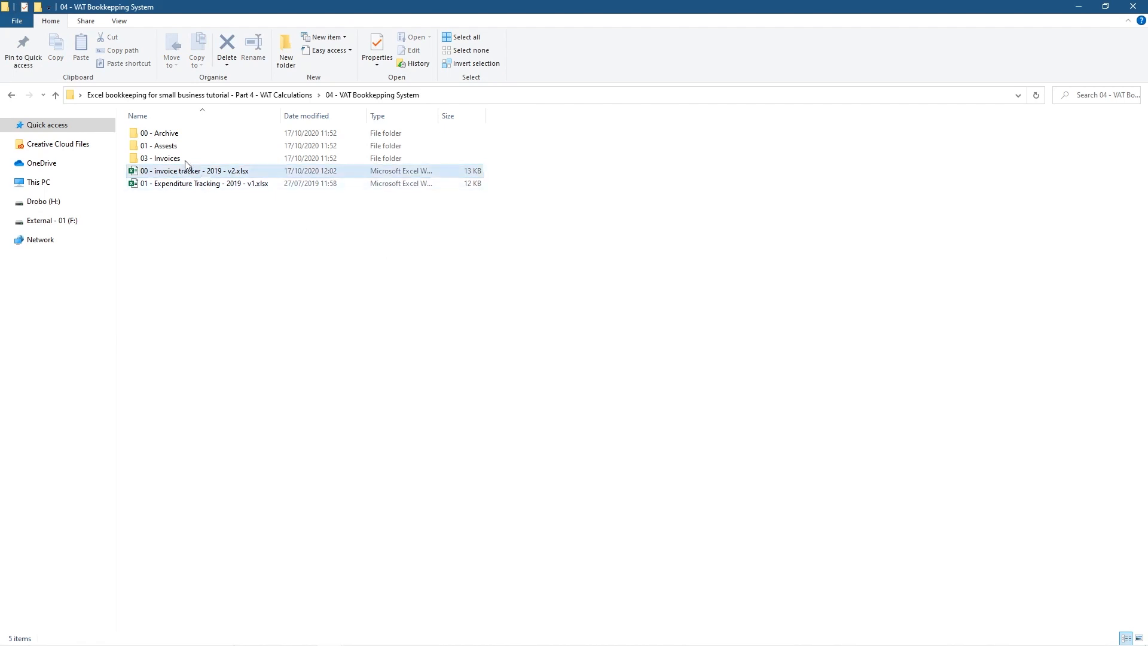
pyautogui.doubleClick(160, 159)
pyautogui.moveTo(276, 293); pyautogui.dragTo(178, 149)
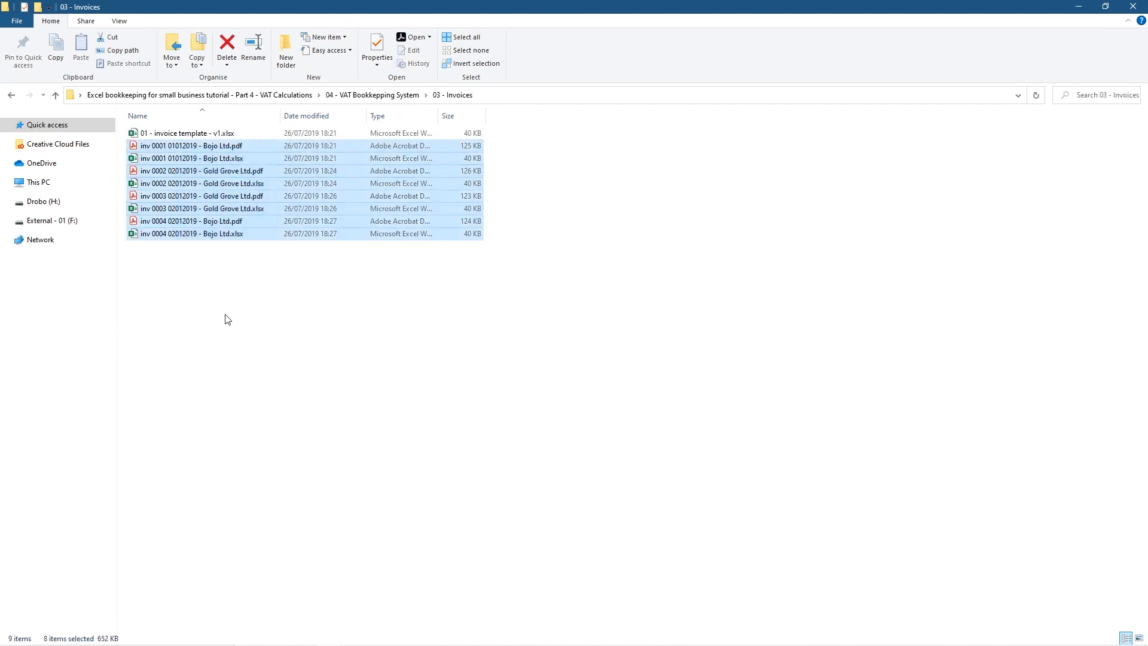
pyautogui.click(199, 137)
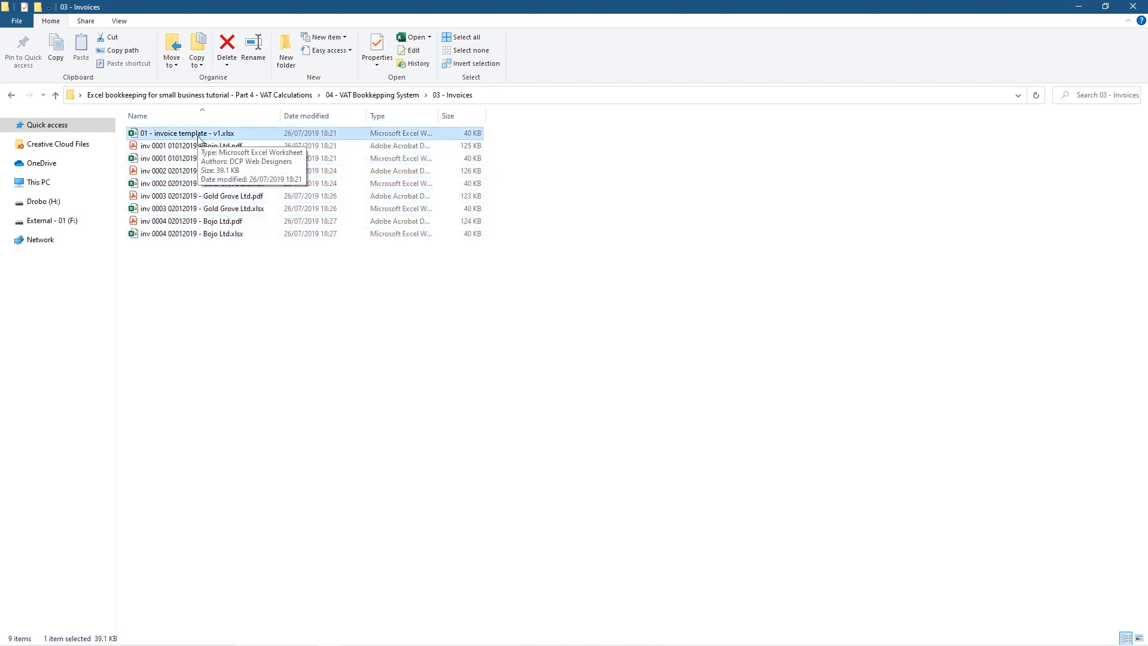
pyautogui.moveTo(264, 287); pyautogui.dragTo(175, 148)
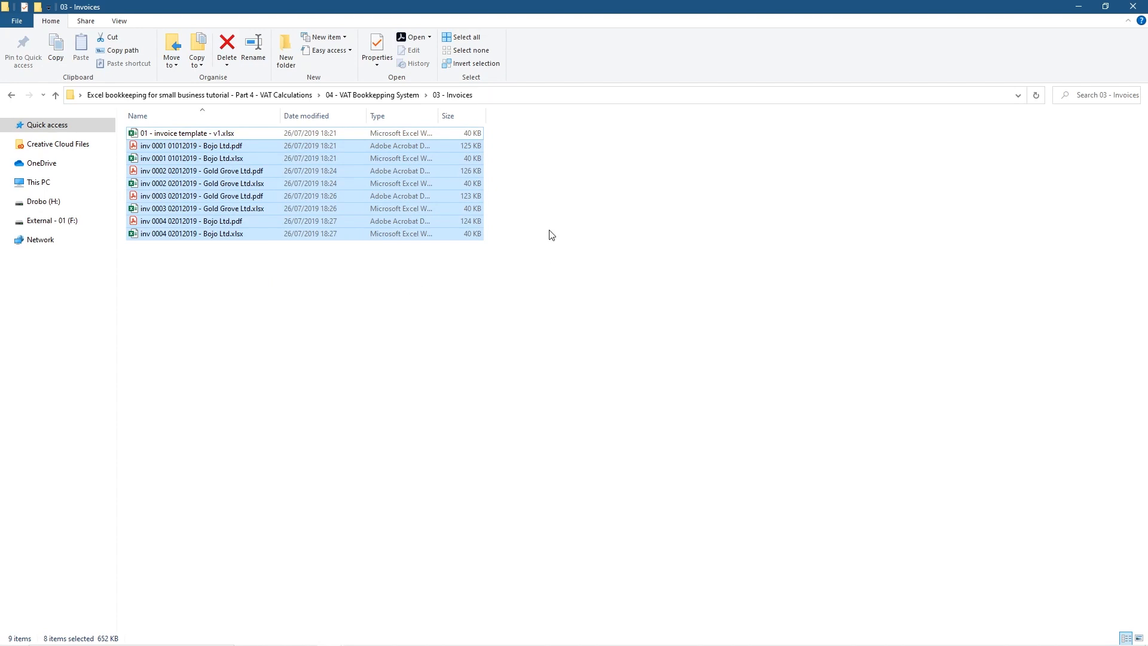
pyautogui.click(550, 273)
# Open the invoice template and clear the Logo Design and Newsletter Design lines in A19:K20
pyautogui.click(191, 134)
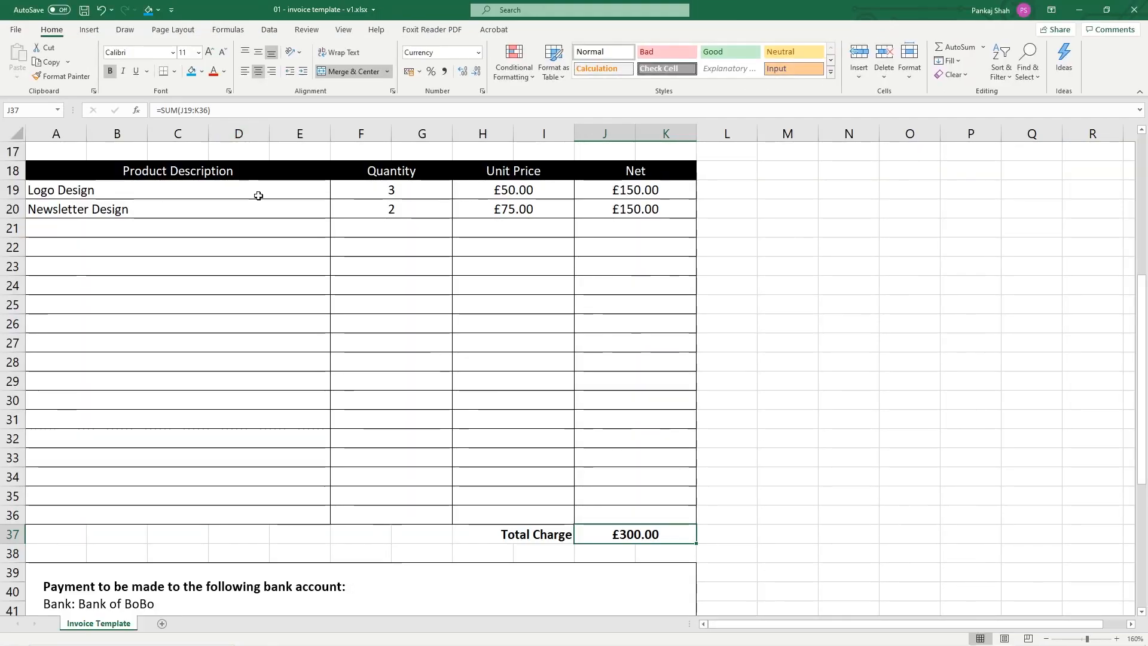
pyautogui.scroll(3, 407, 242)
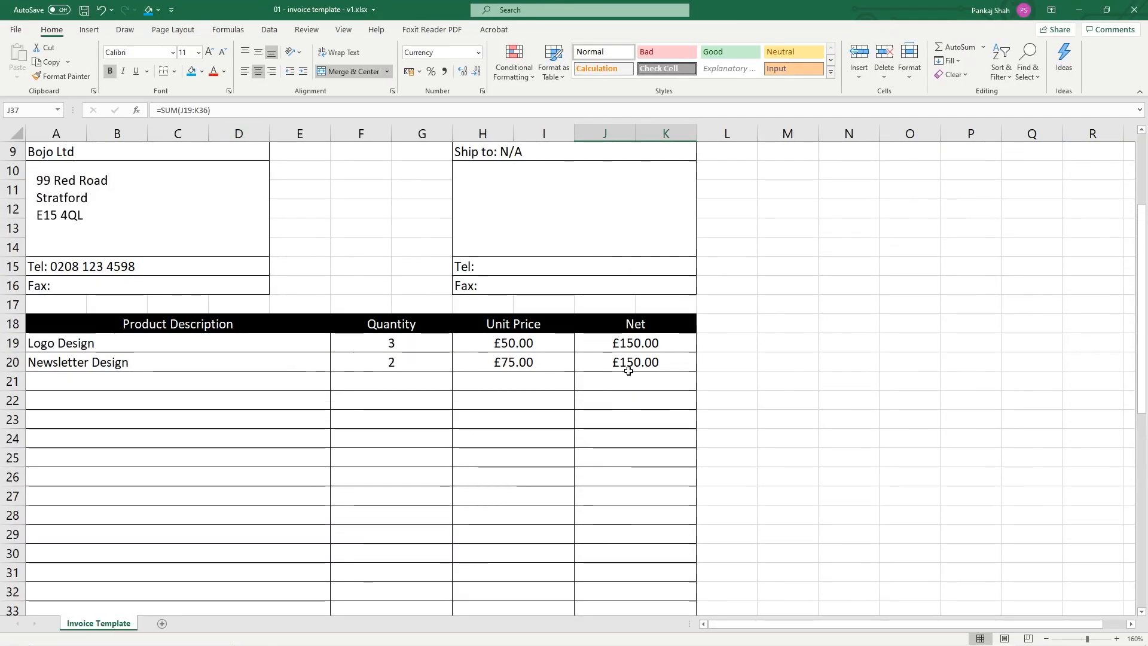
pyautogui.moveTo(636, 343); pyautogui.dragTo(237, 358)
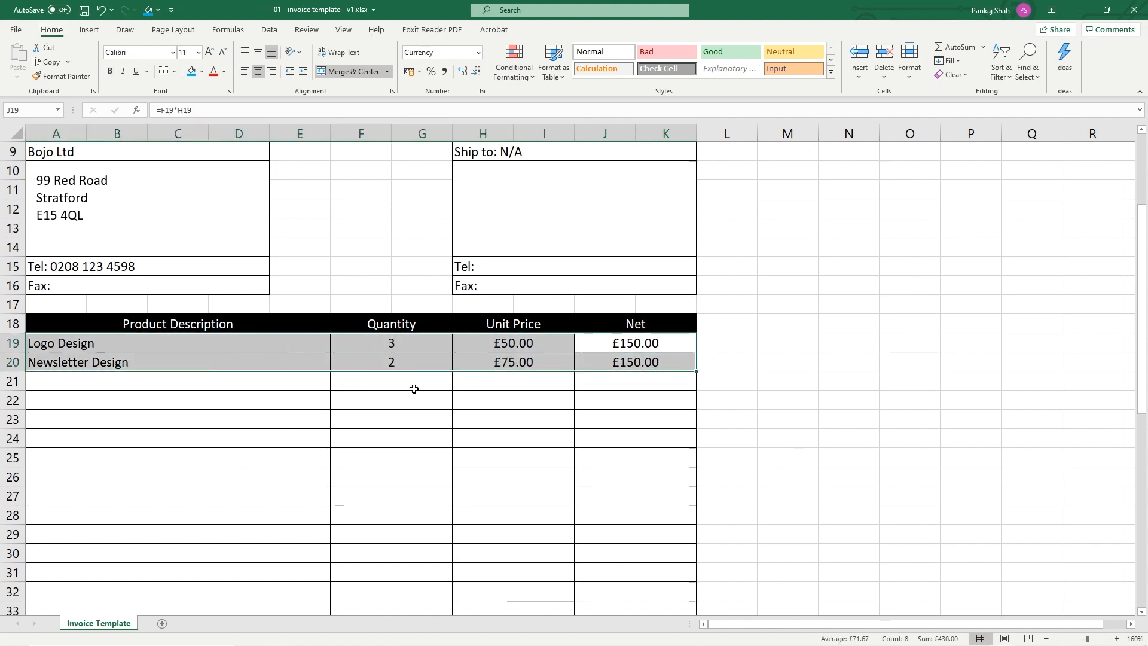
pyautogui.press('Delete')
pyautogui.click(285, 336)
pyautogui.scroll(3, 255, 341)
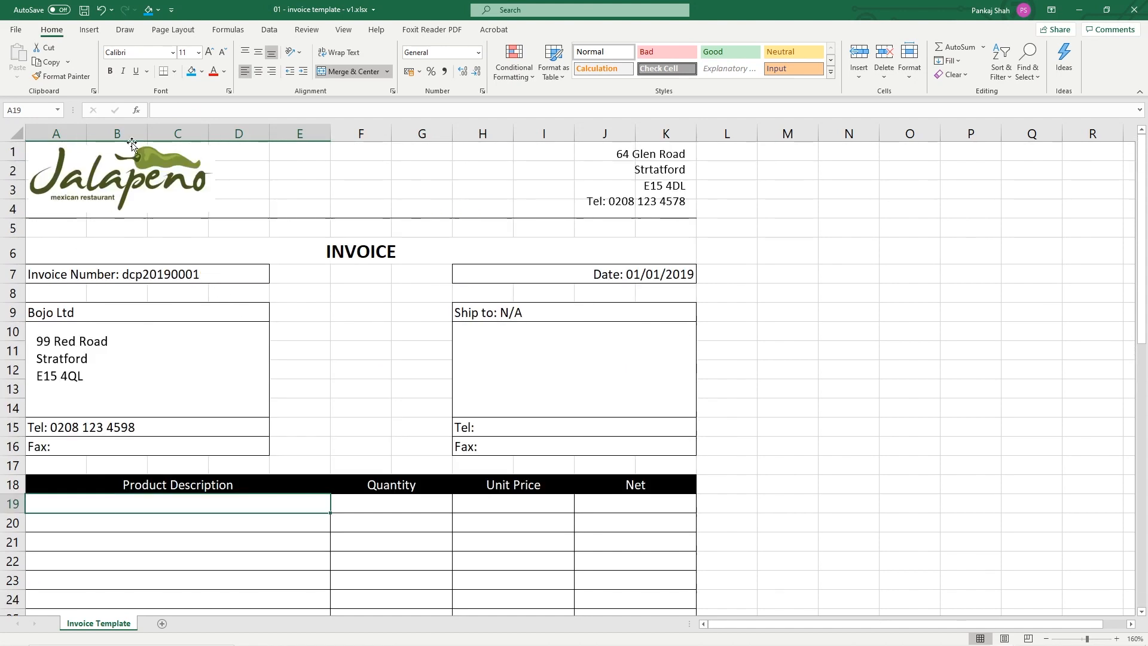
# Restore and re-clear the two product lines, then save the emptied template
pyautogui.click(16, 33)
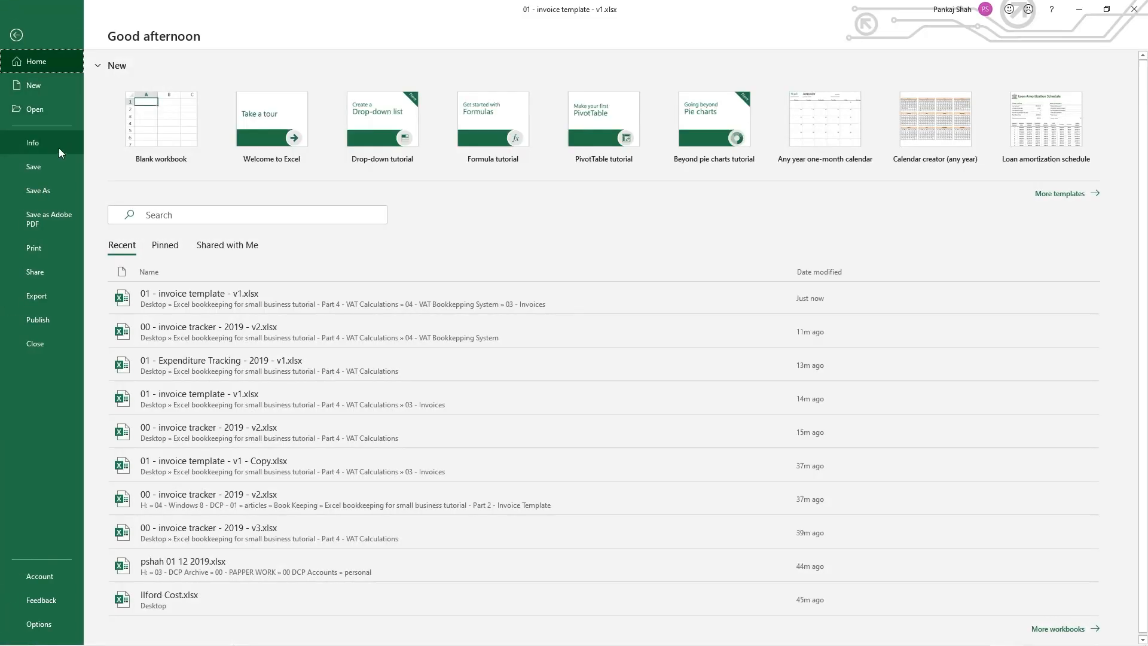
pyautogui.press('Escape')
pyautogui.scroll(-2, 245, 469)
pyautogui.hotkey('ctrl', 'z')
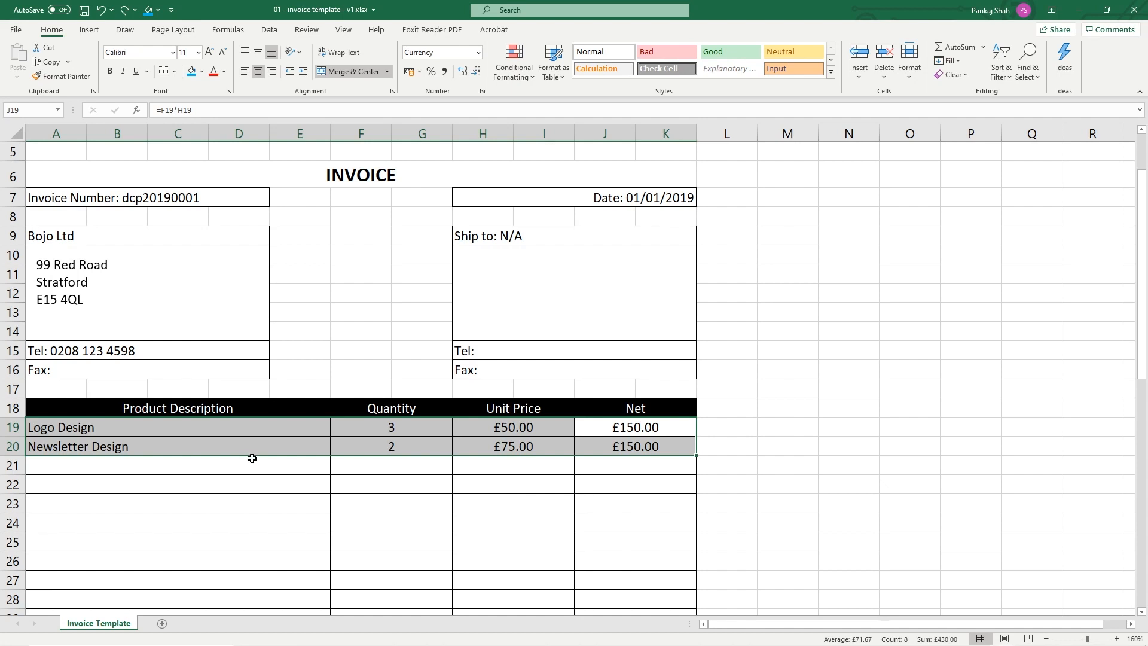
pyautogui.press('Delete')
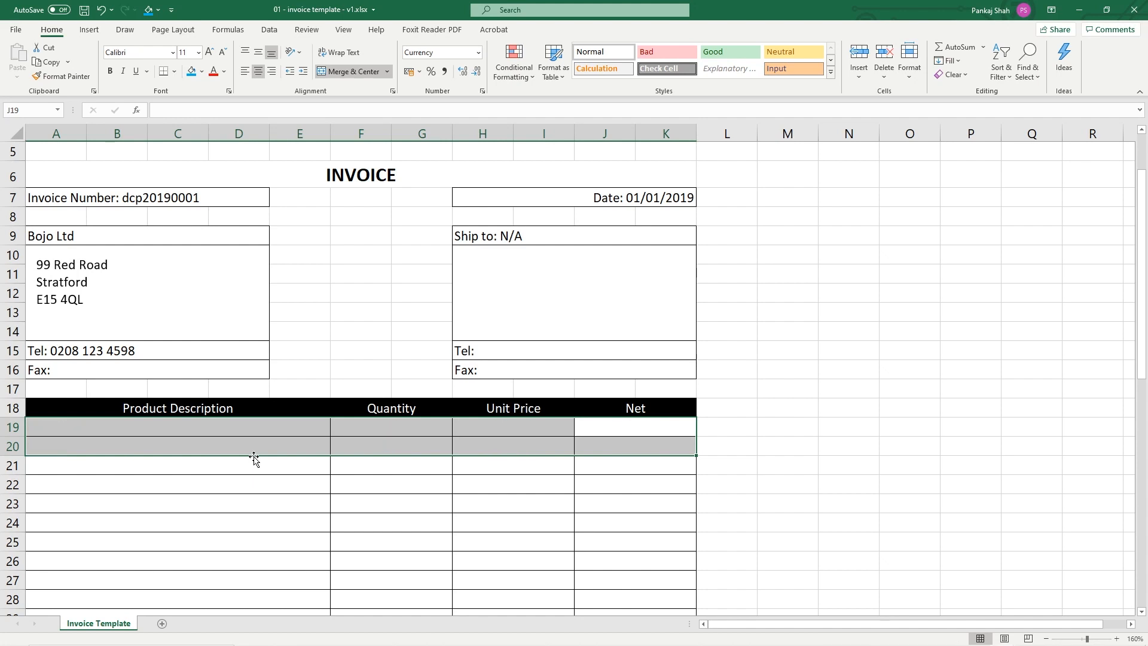
pyautogui.click(84, 10)
pyautogui.click(241, 427)
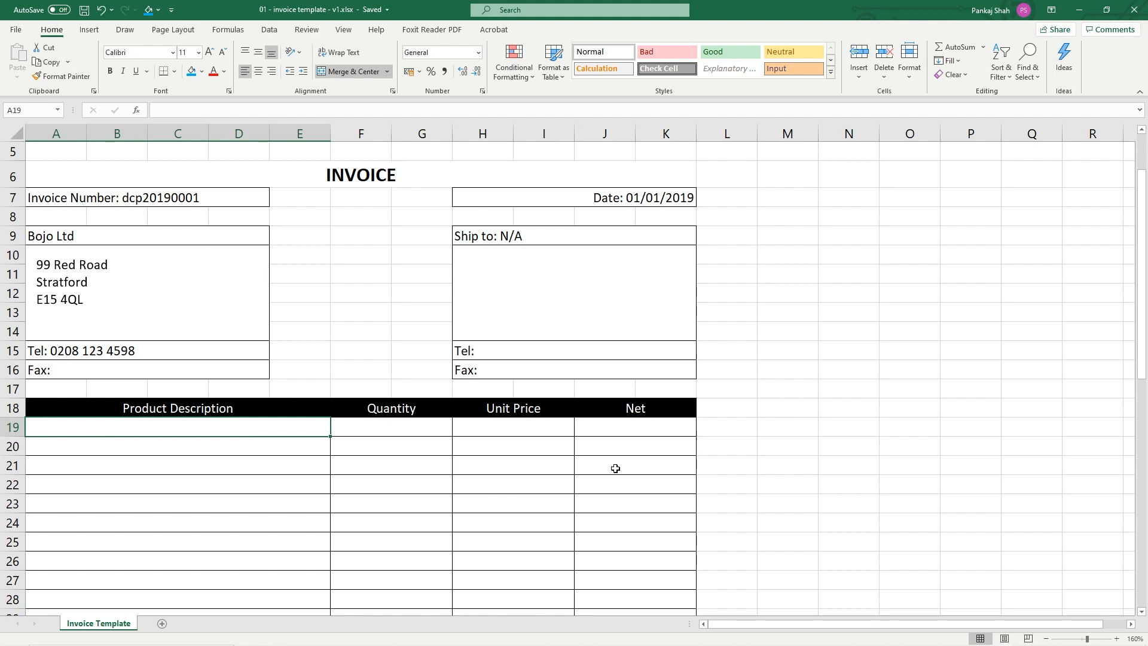
pyautogui.hotkey('alt', 'Tab')
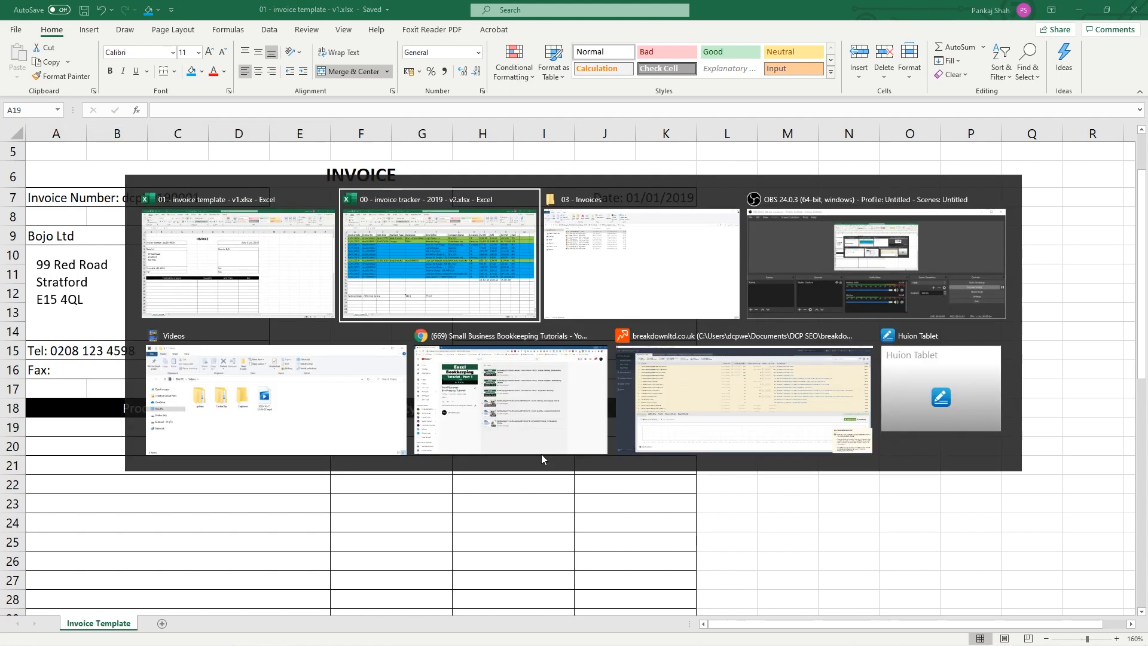
# Enter Product 1, Product 2 and Product 3 in A19:A21 of the Product Description column
pyautogui.press('alt')
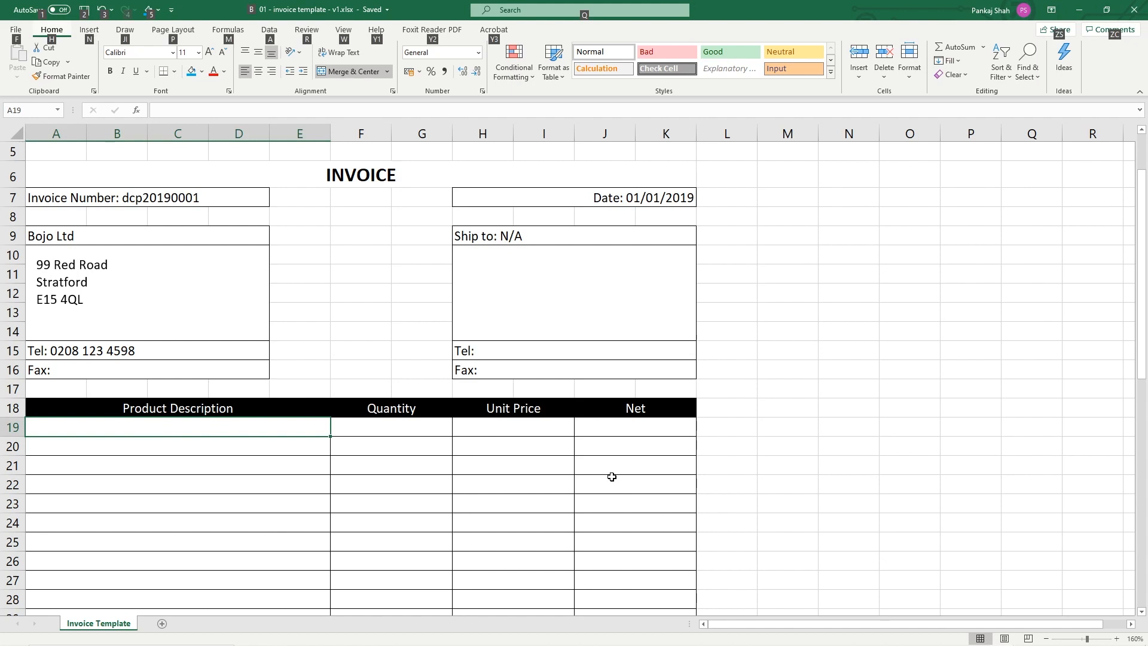
pyautogui.click(246, 422)
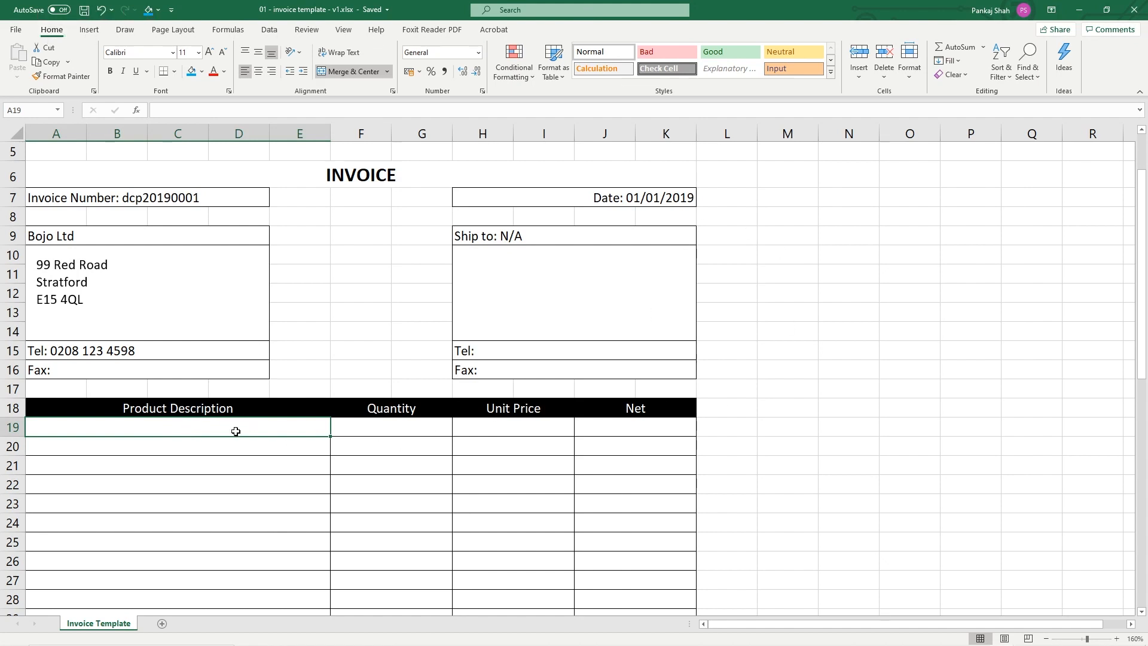
pyautogui.write('Produc')
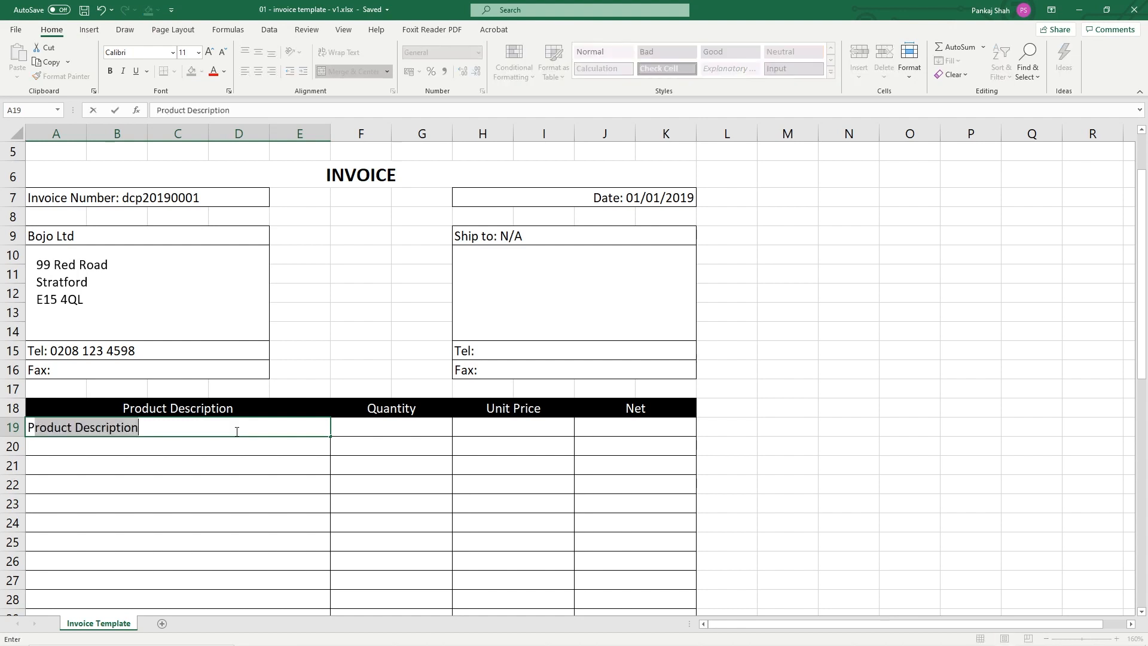
pyautogui.write('t 1')
pyautogui.press('Return')
pyautogui.write('Product 2')
pyautogui.press('Tab')
pyautogui.write('Product')
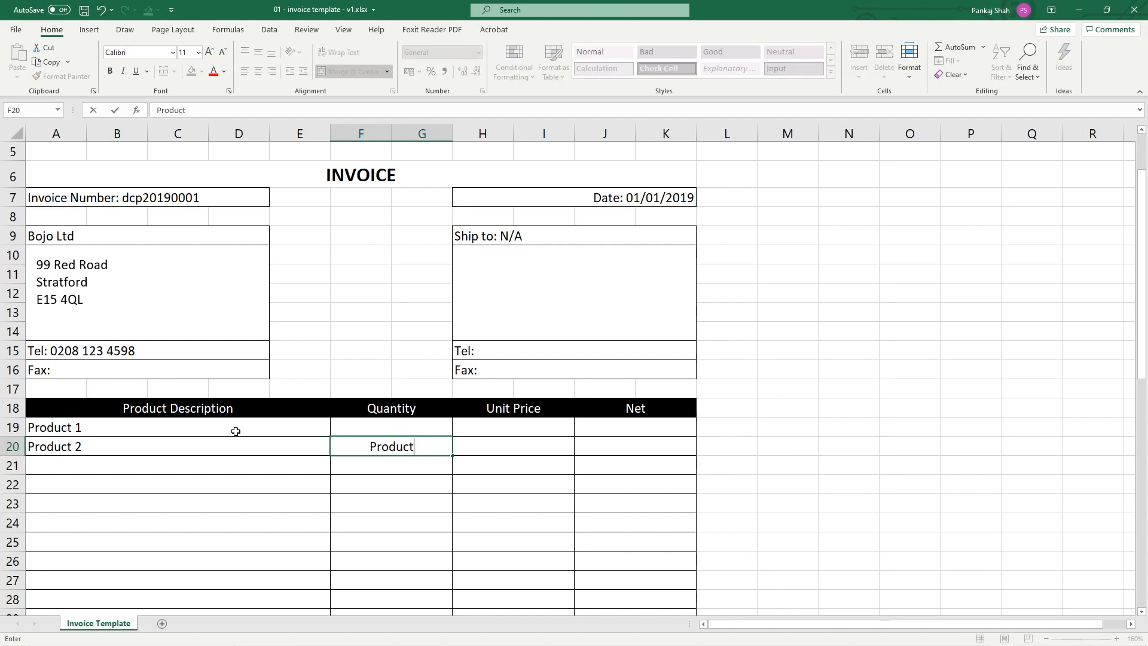
pyautogui.press('Escape')
pyautogui.press('Left')
pyautogui.press('Down')
pyautogui.write('Produc')
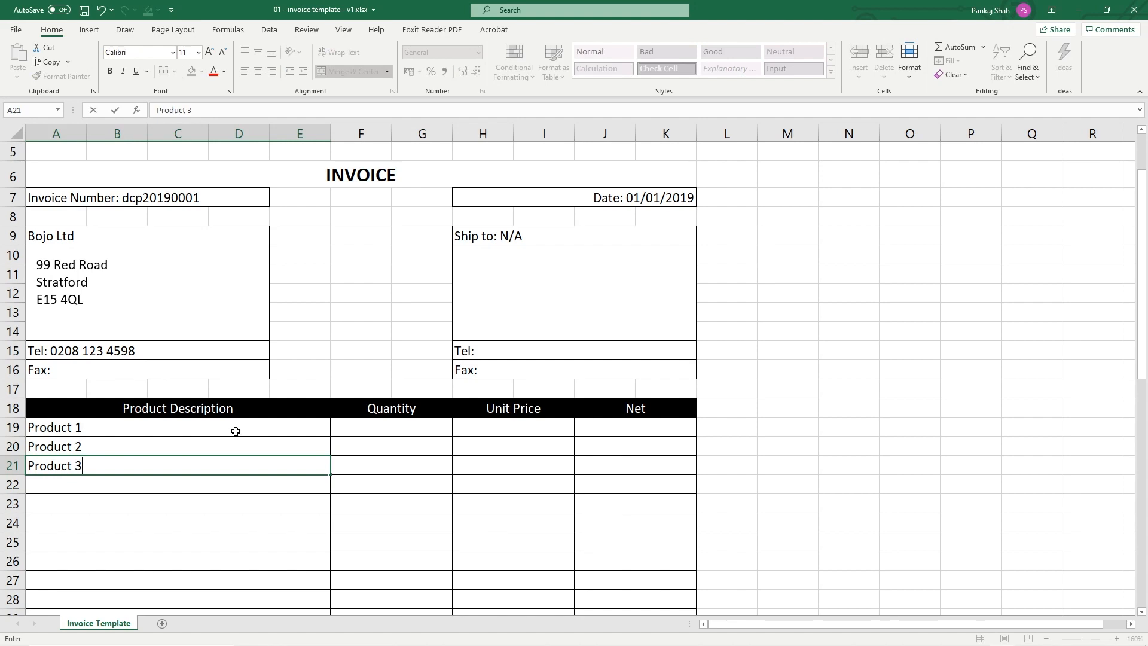
pyautogui.press('Tab')
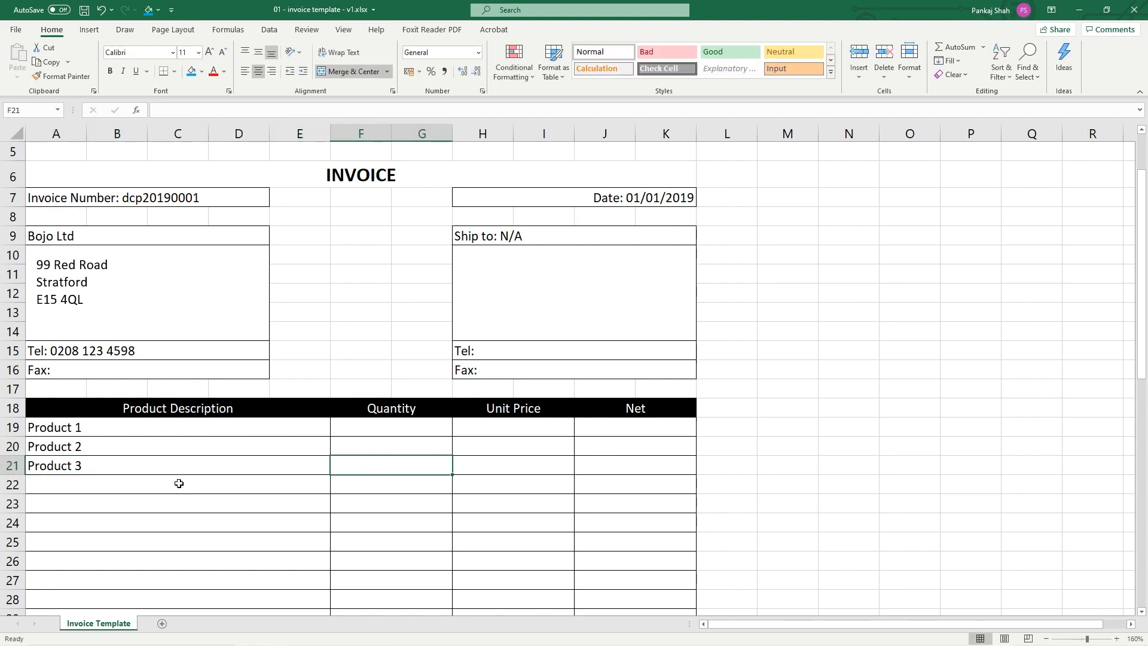
pyautogui.scroll(-4, 179, 483)
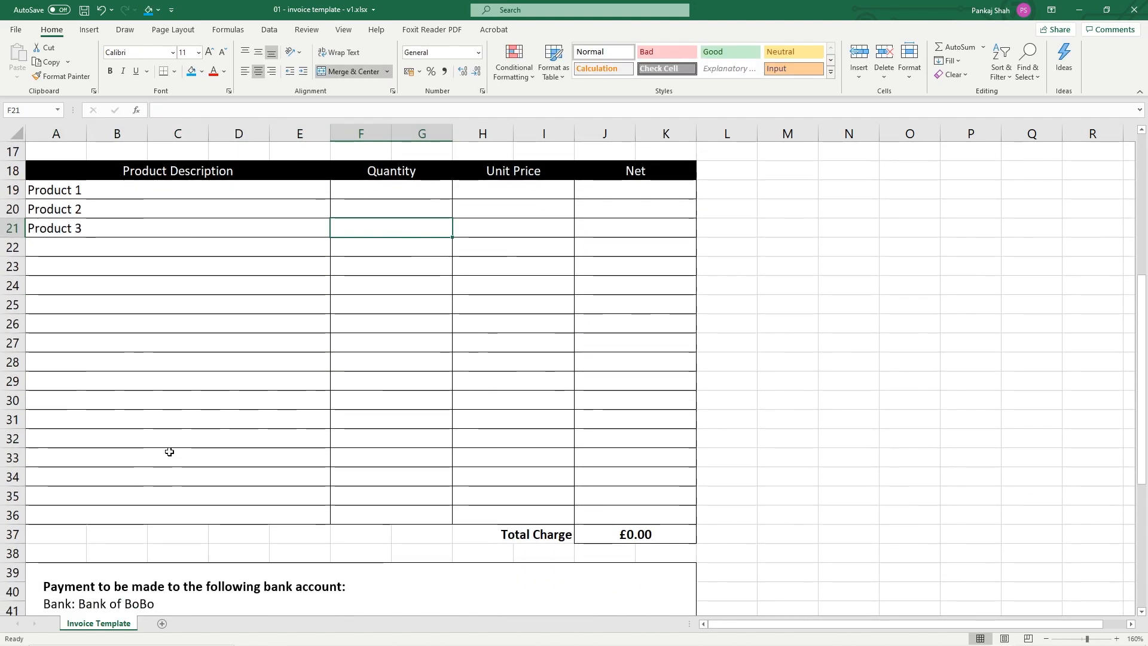
pyautogui.scroll(3, 169, 452)
# Enter quantities 1, 4 and 2 in F19:F21
pyautogui.click(402, 350)
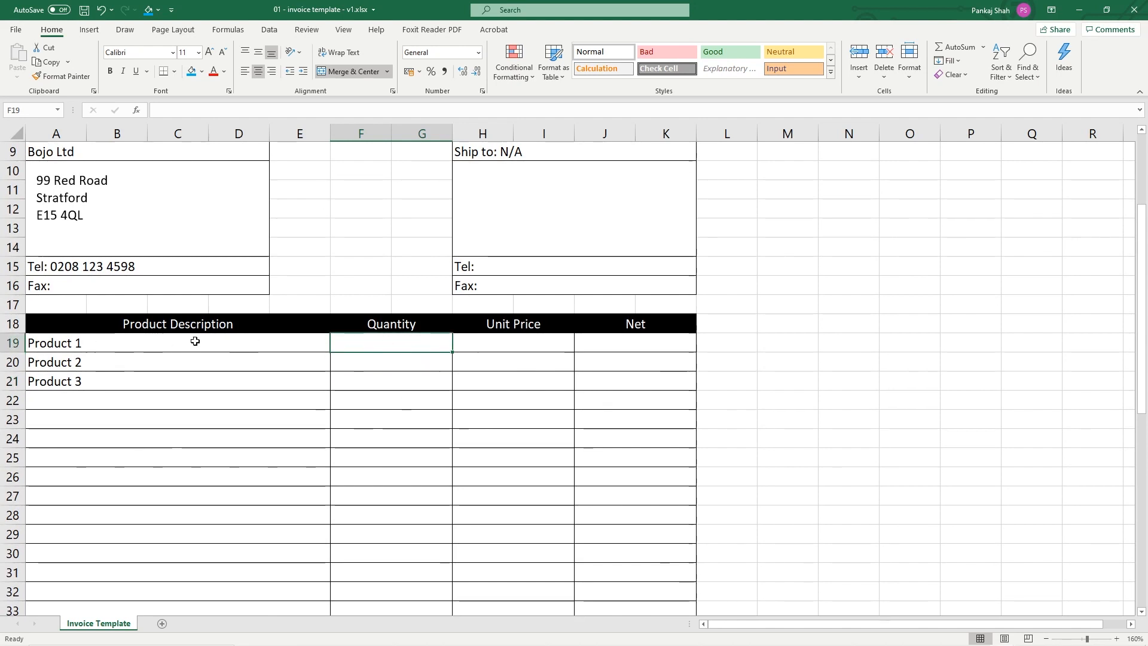
pyautogui.write('1')
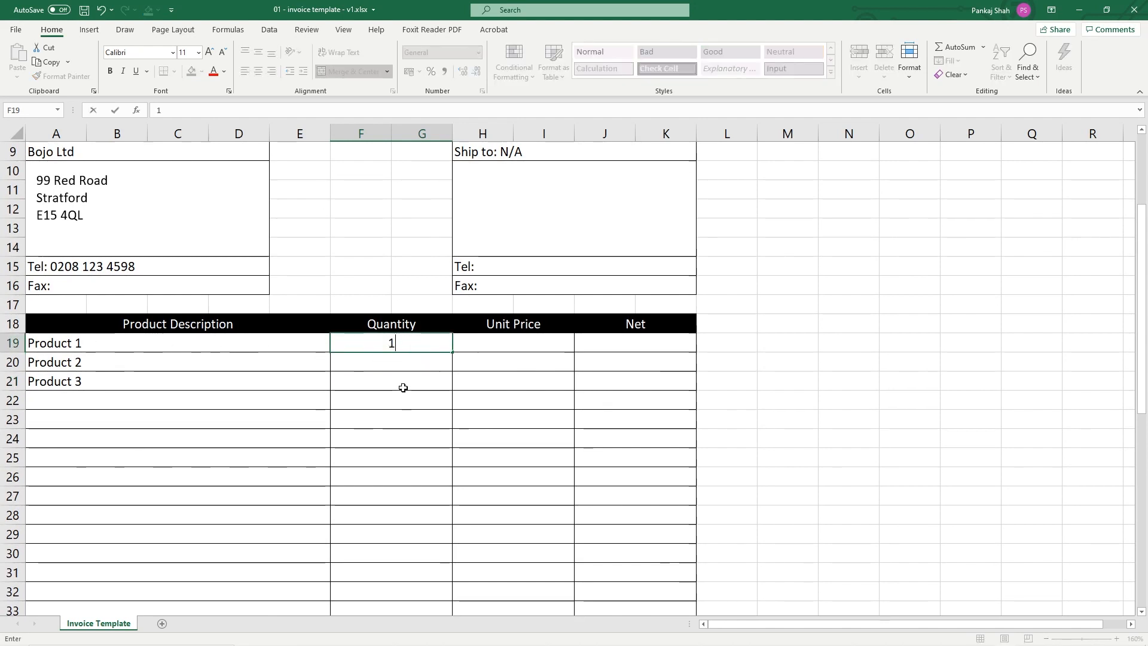
pyautogui.press('Return')
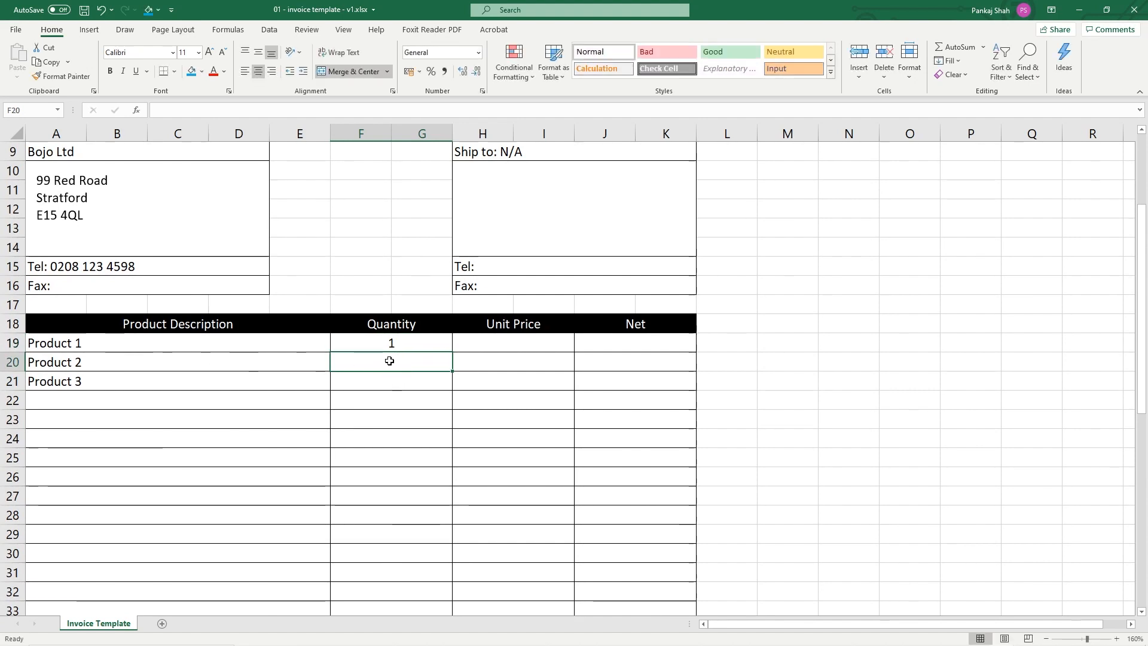
pyautogui.write('4')
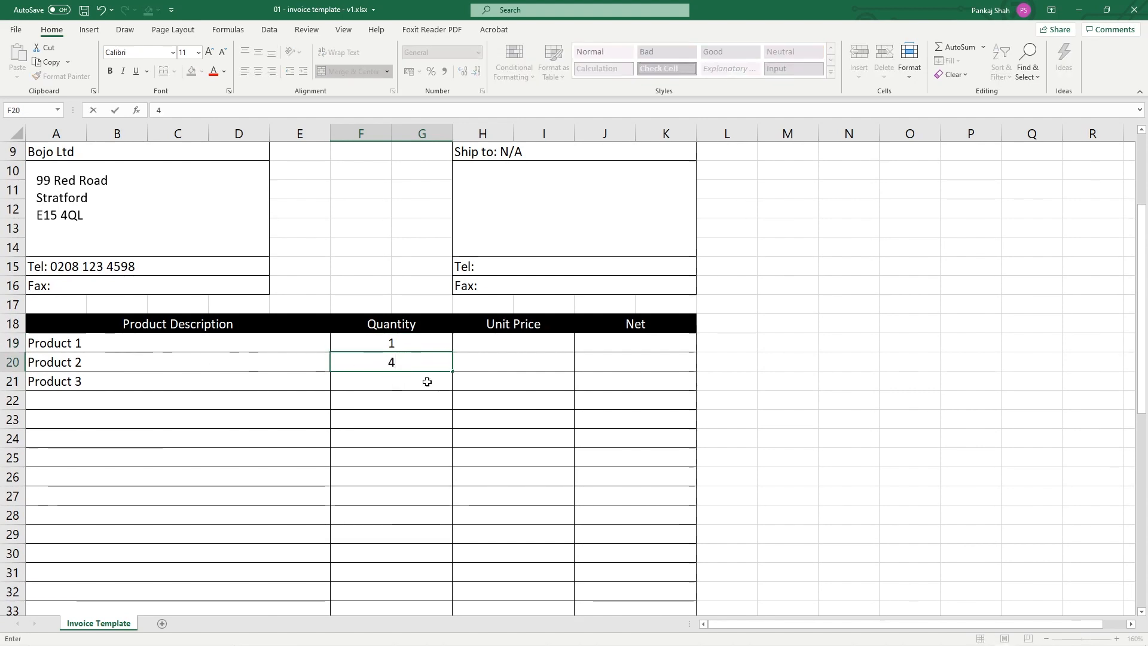
pyautogui.press('Return')
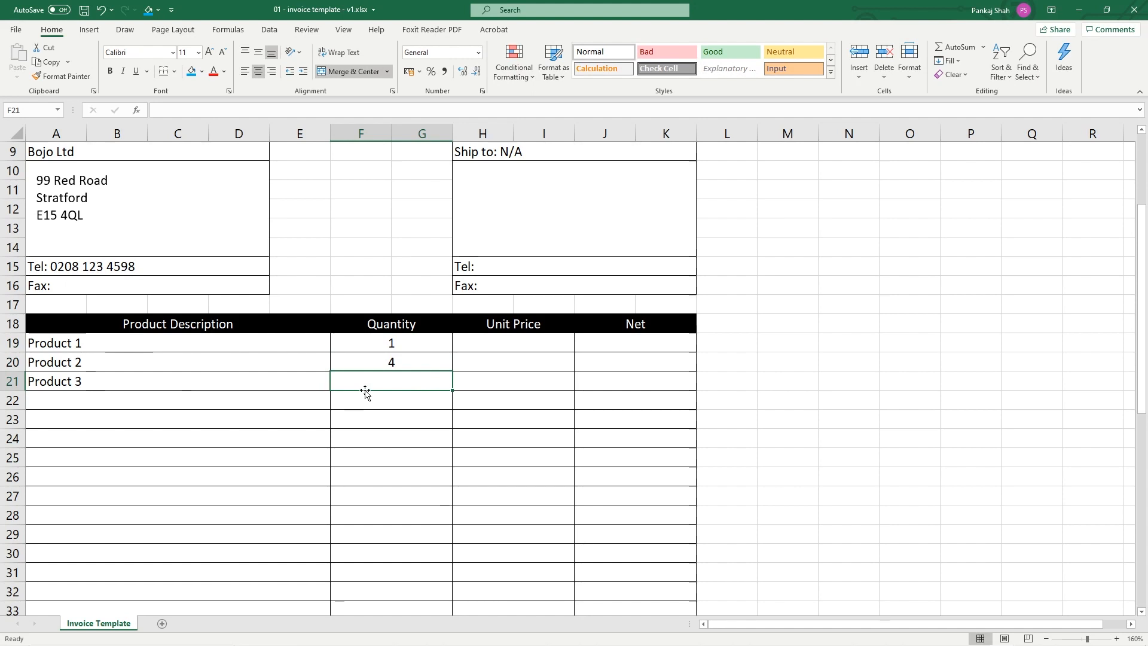
pyautogui.write('2')
pyautogui.press('Return')
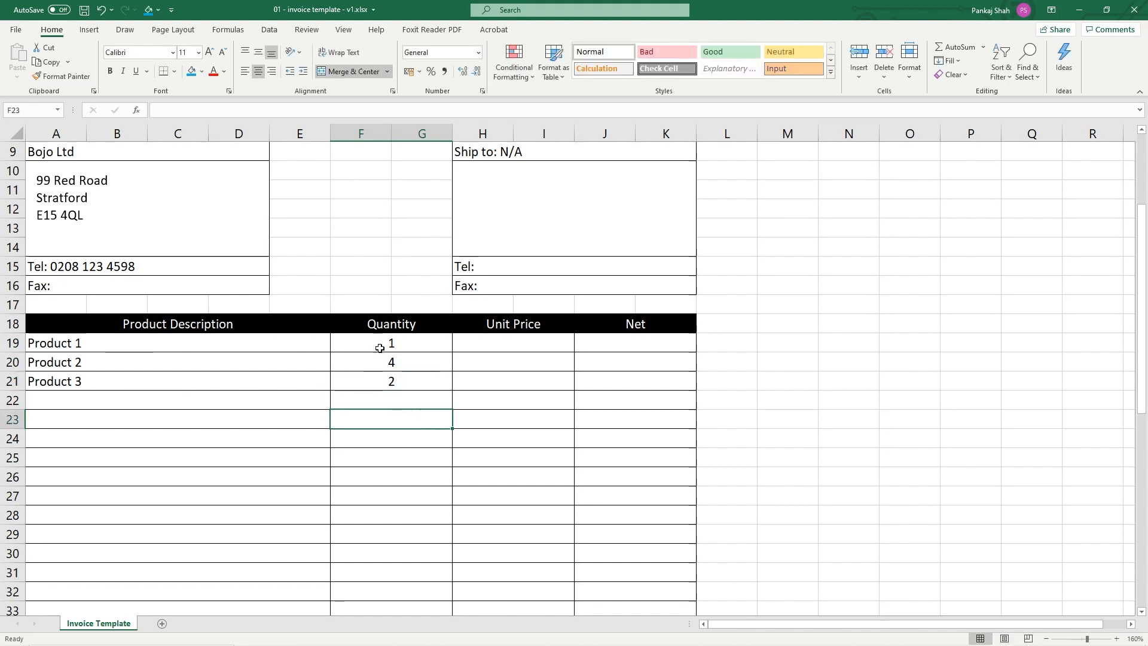
pyautogui.moveTo(379, 343); pyautogui.dragTo(390, 381)
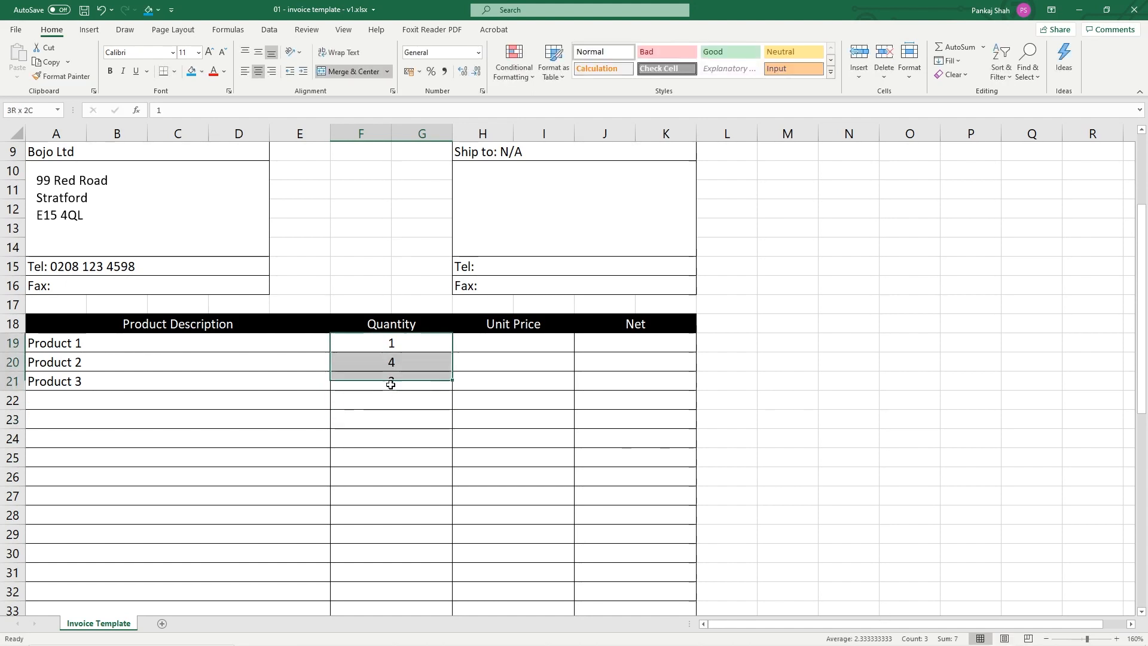
# Enter unit prices £10.00, £15.00 and £15.00 in H19:H21
pyautogui.click(508, 345)
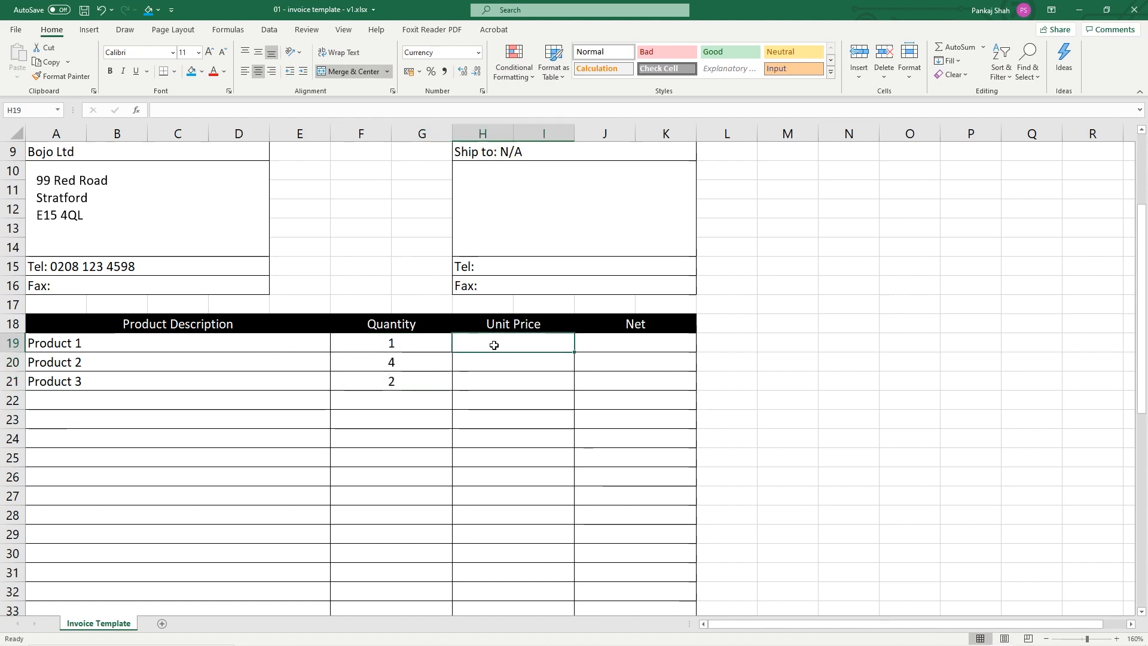
pyautogui.write('10')
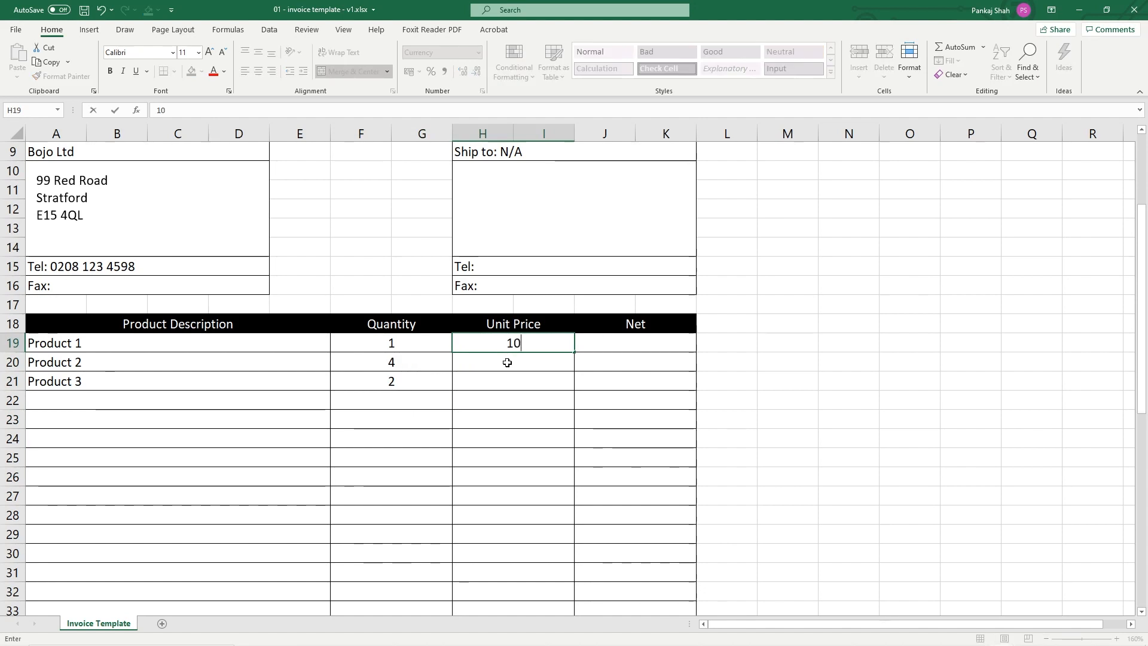
pyautogui.press('Return')
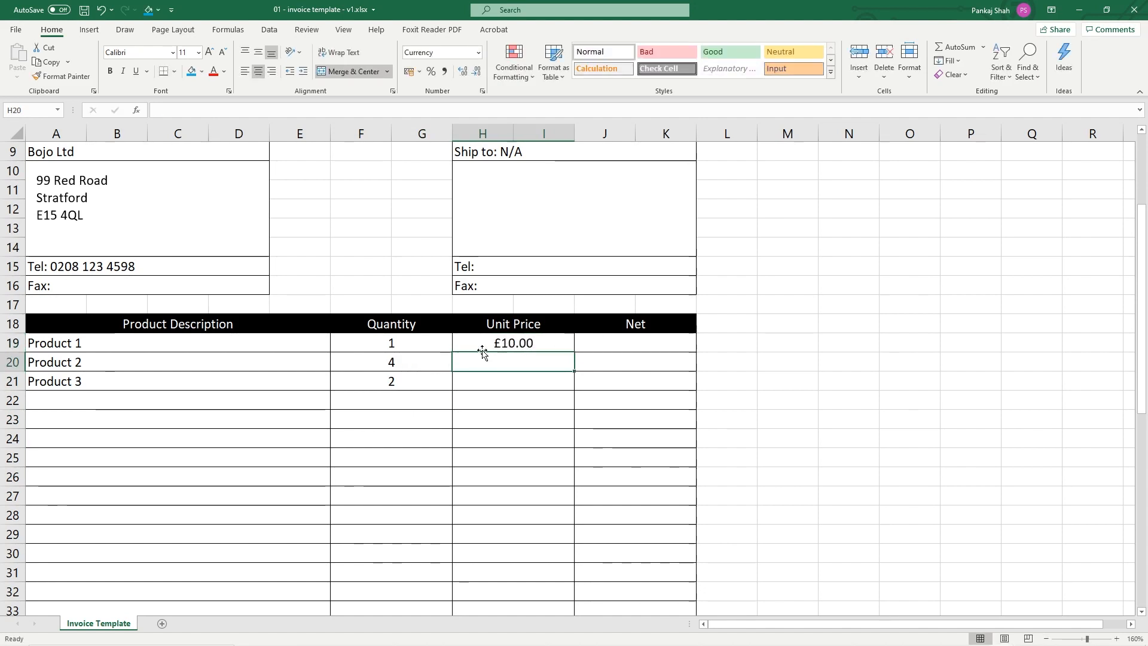
pyautogui.write('15')
pyautogui.press('Return')
pyautogui.click(509, 359)
pyautogui.click(522, 347)
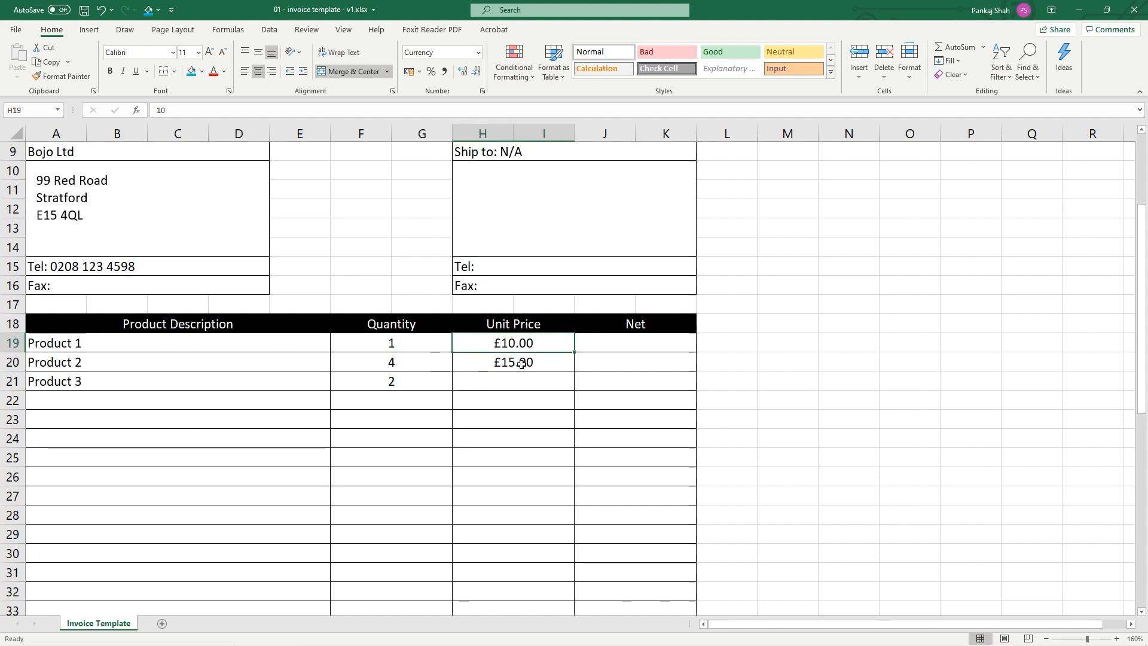
pyautogui.click(500, 385)
pyautogui.write('15')
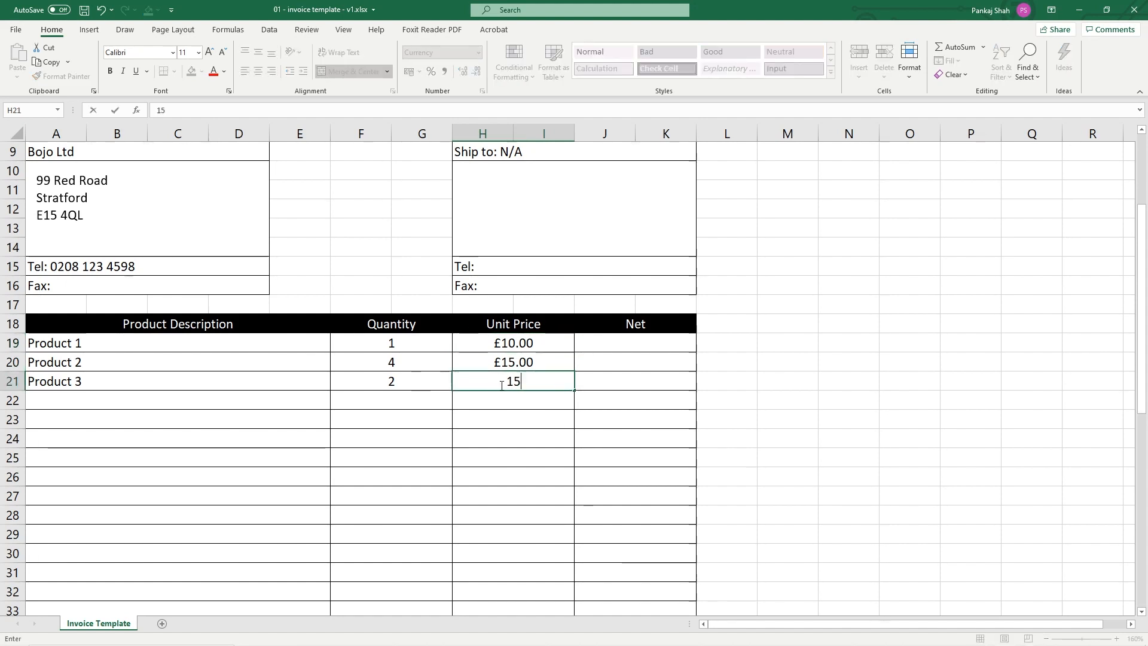
pyautogui.click(417, 382)
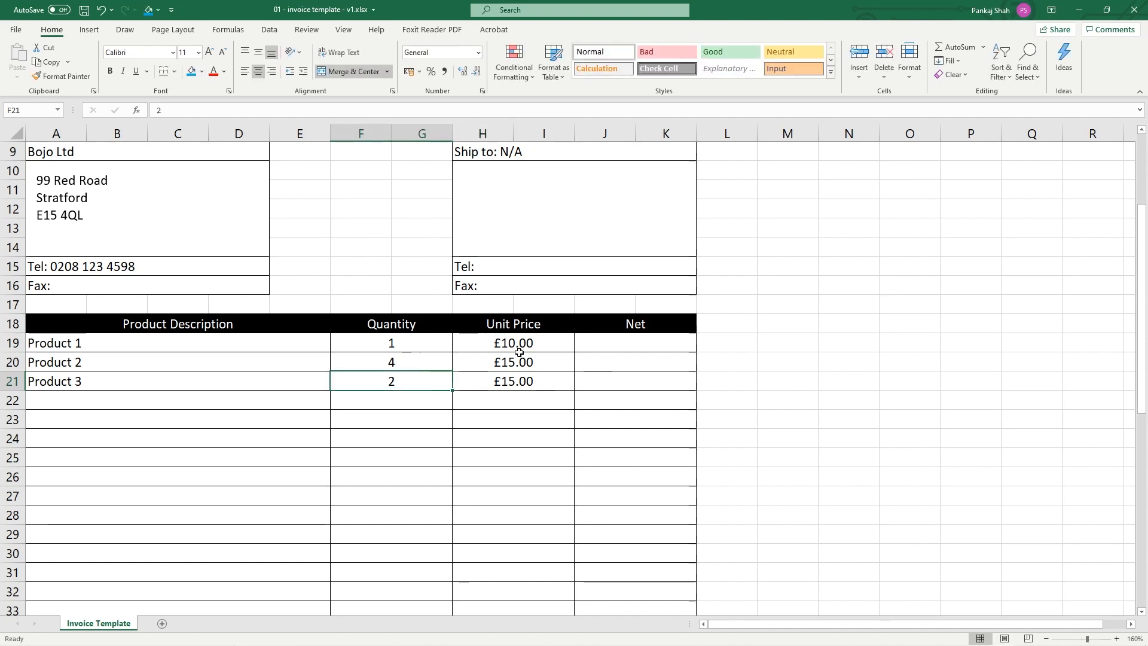
pyautogui.scroll(-2, 596, 387)
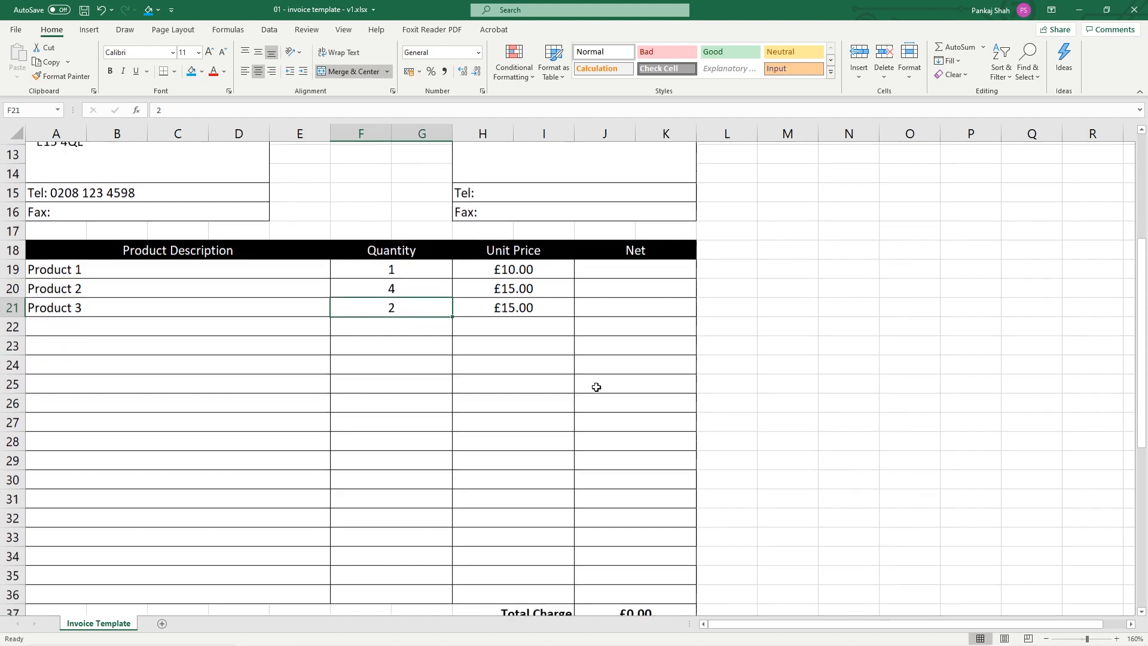
# Review Product 1's Net cell J19 against its quantity F19 and unit price H19
pyautogui.click(578, 264)
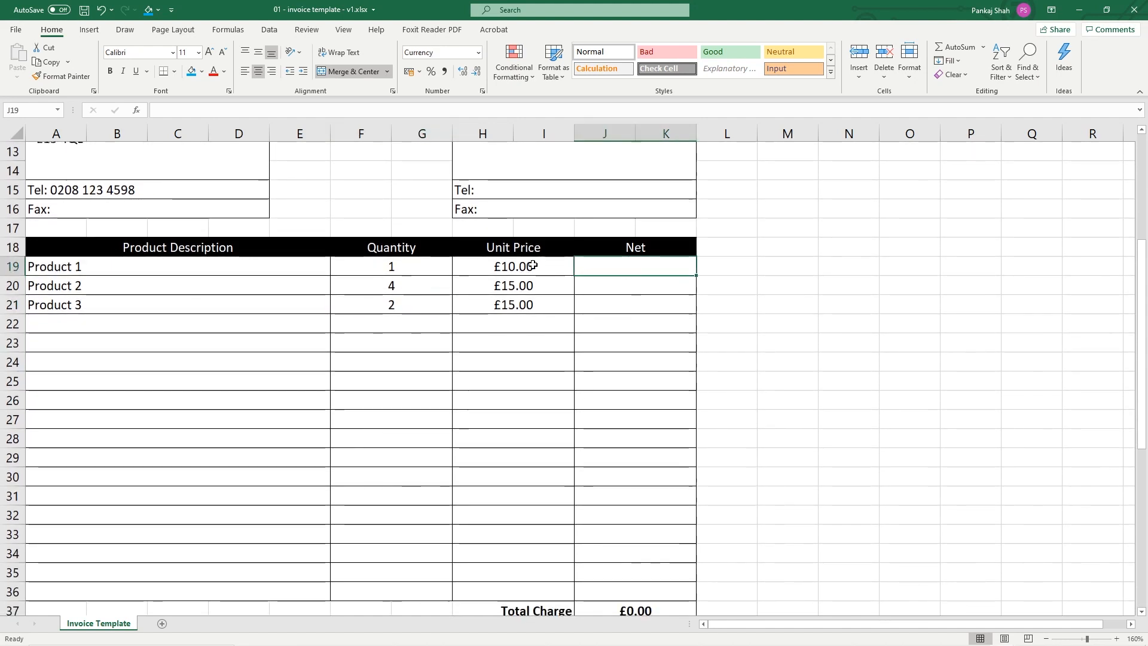
pyautogui.click(410, 270)
pyautogui.click(531, 269)
pyautogui.click(628, 272)
pyautogui.scroll(2, 628, 276)
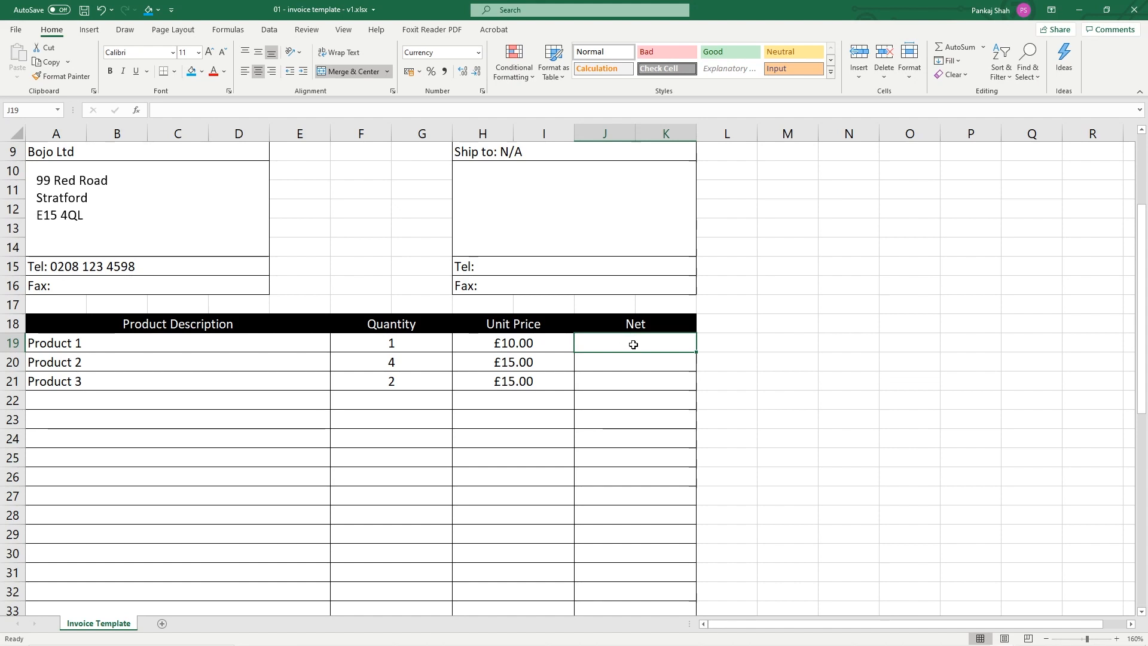
# Enter =F19*H19 in J19 as Product 1's Net, giving £10.00
pyautogui.write('=')
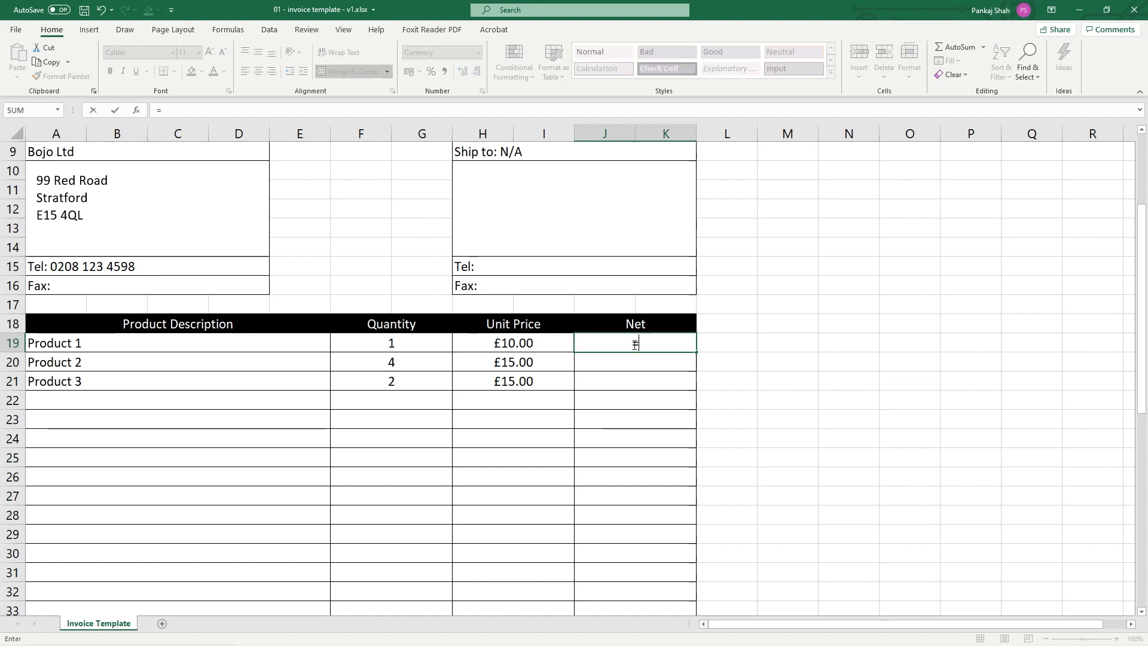
pyautogui.click(57, 110)
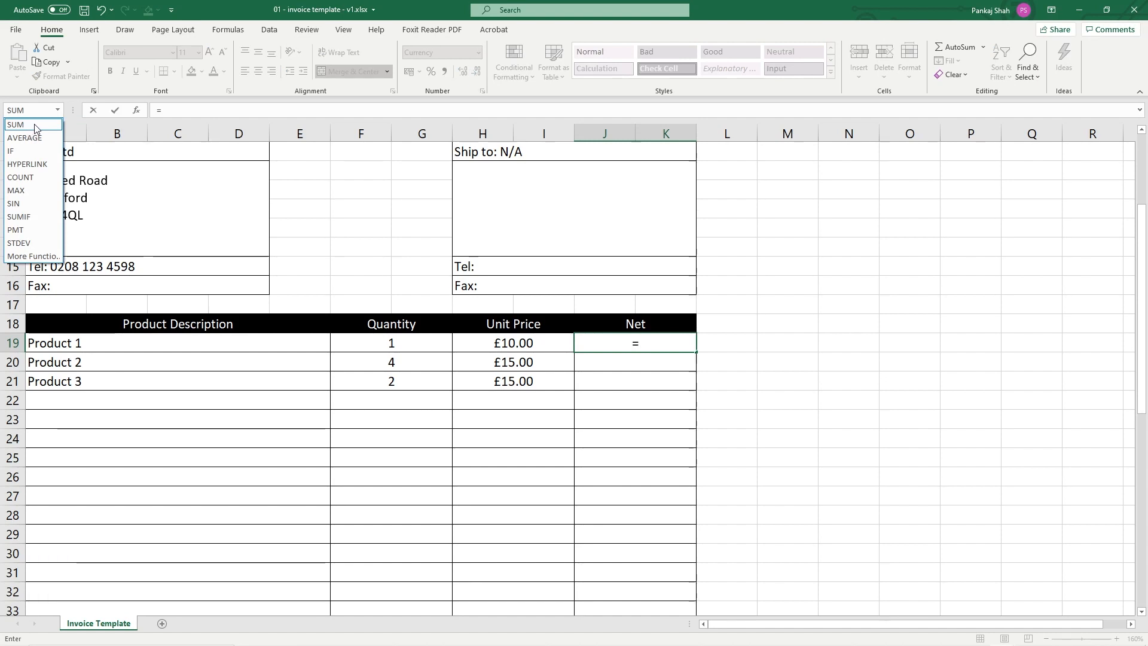
pyautogui.click(600, 407)
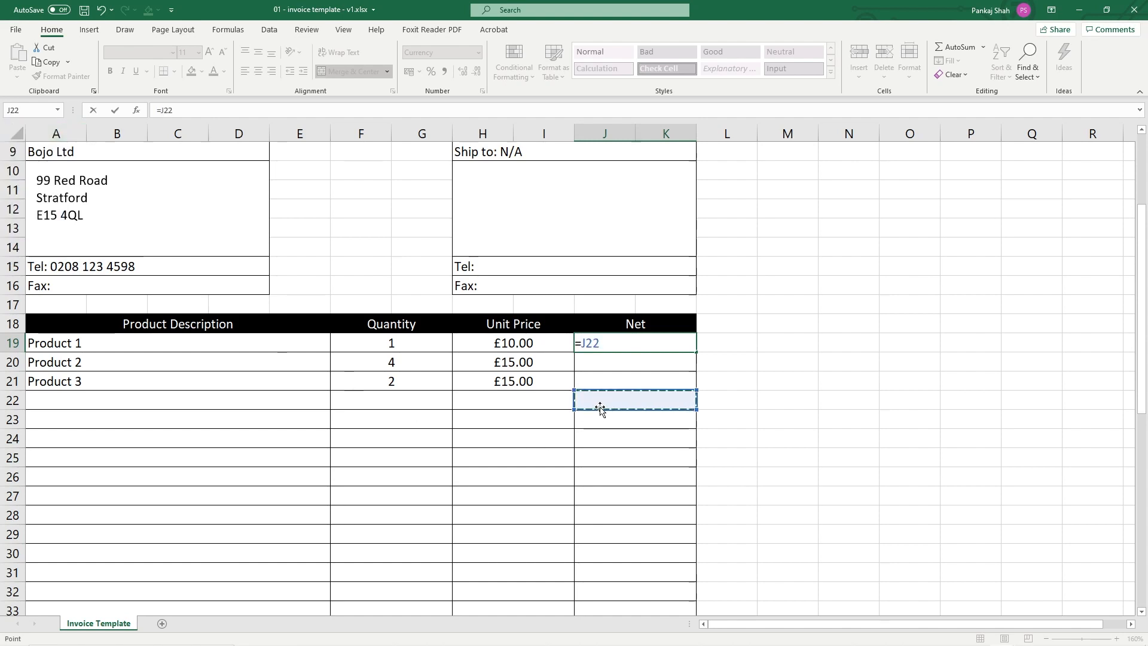
pyautogui.press('Escape')
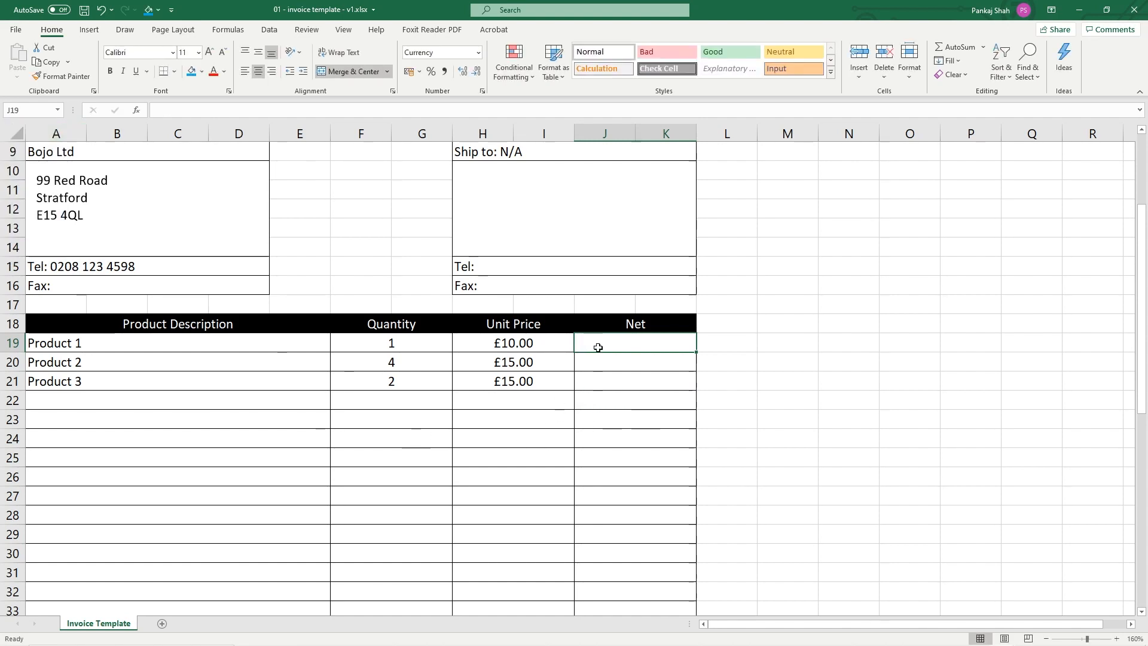
pyautogui.write('=')
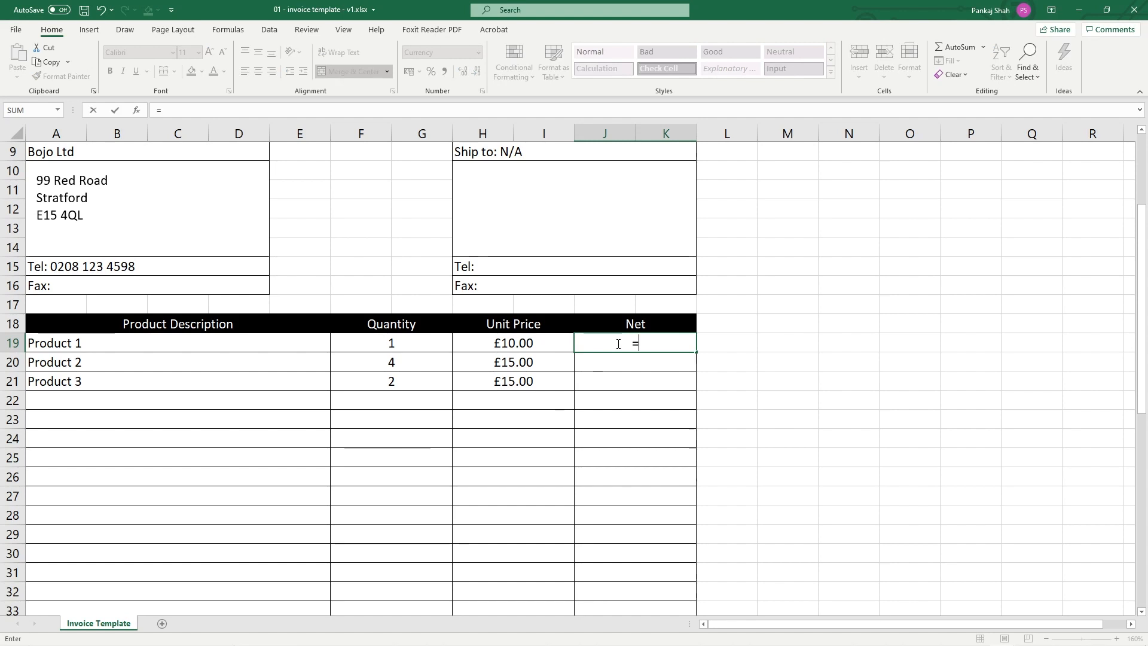
pyautogui.click(427, 345)
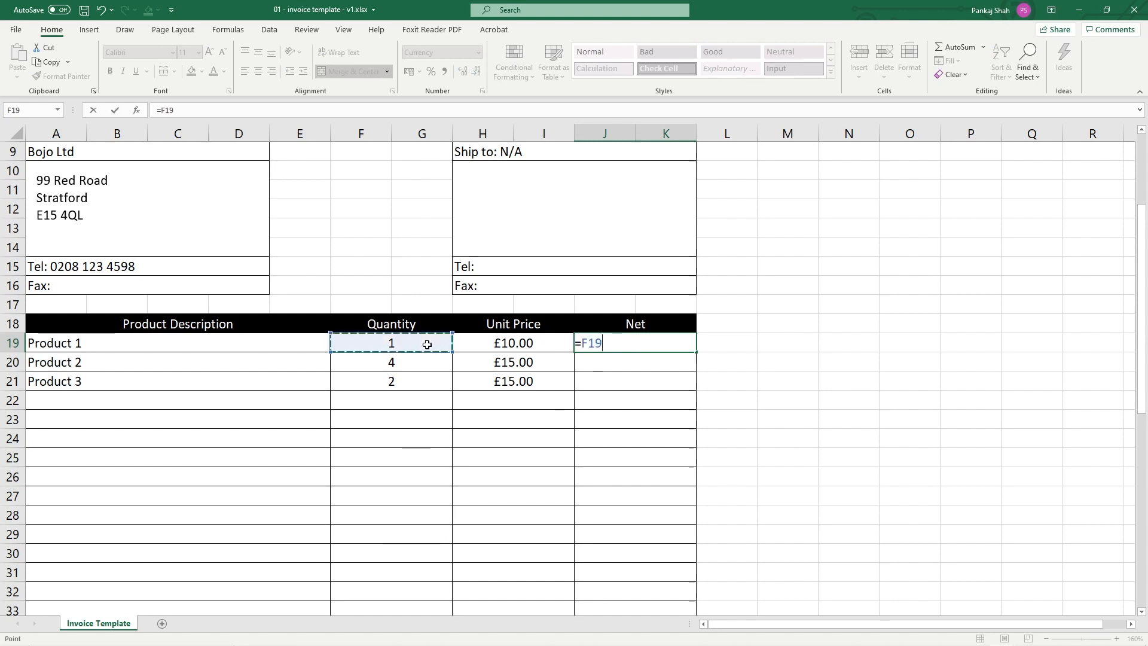
pyautogui.click(612, 344)
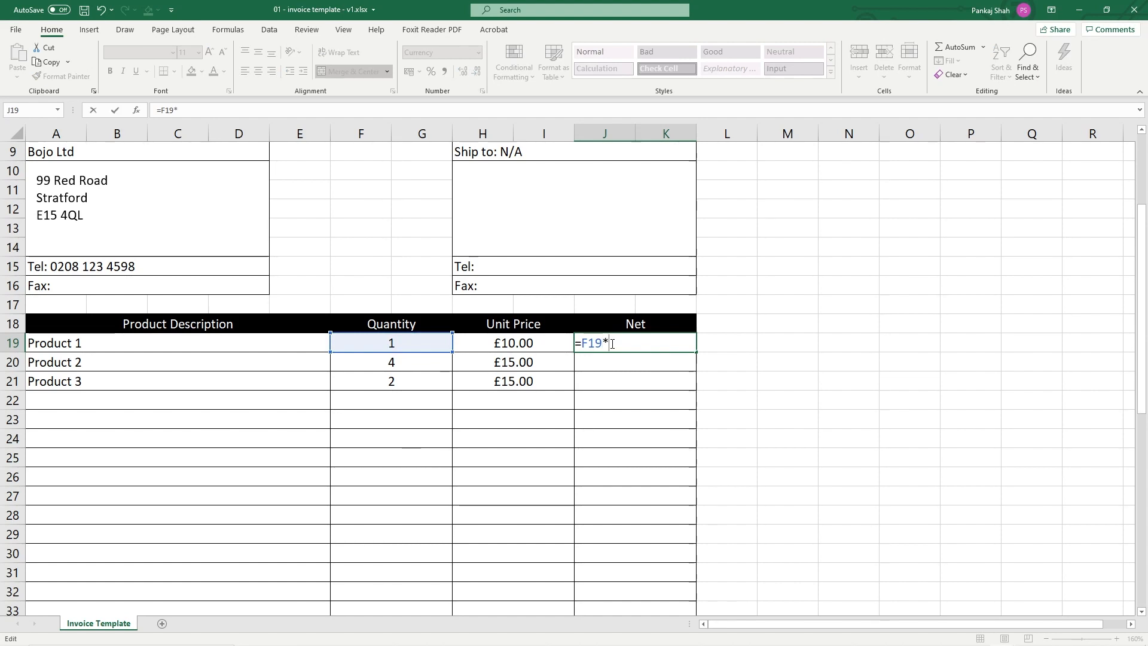
pyautogui.write('*')
pyautogui.click(521, 343)
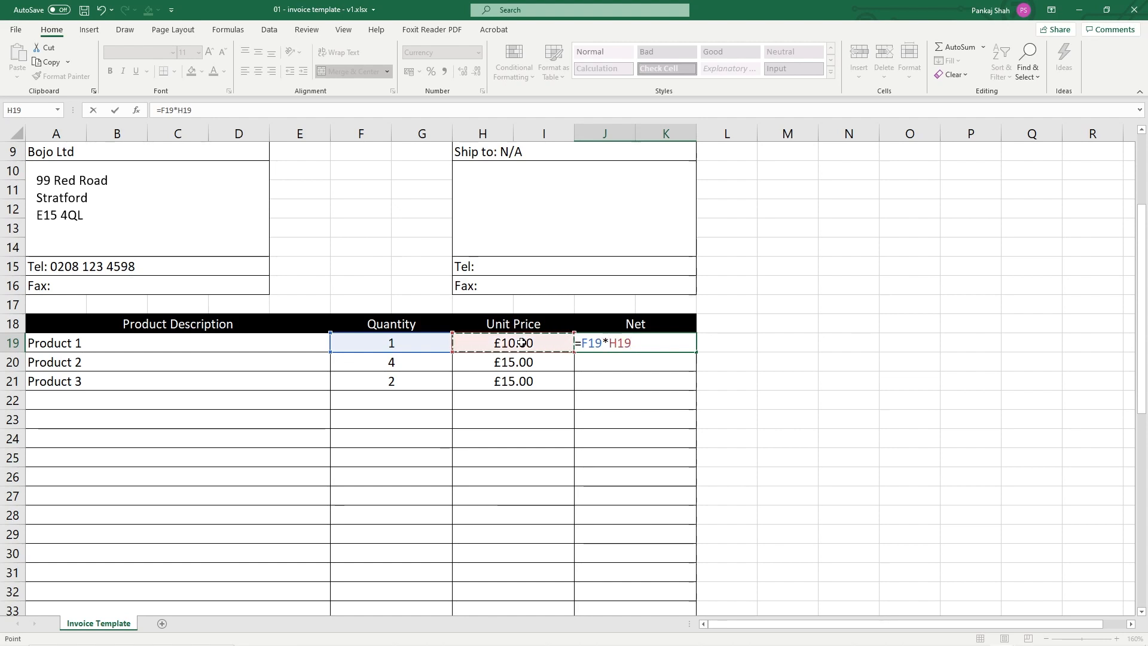
pyautogui.press('Return')
# Fill the Net formula down to J21 and verify Products 2 and 3 show £60.00 and £30.00
pyautogui.click(401, 343)
pyautogui.click(502, 344)
pyautogui.click(600, 345)
pyautogui.moveTo(695, 353); pyautogui.dragTo(693, 398)
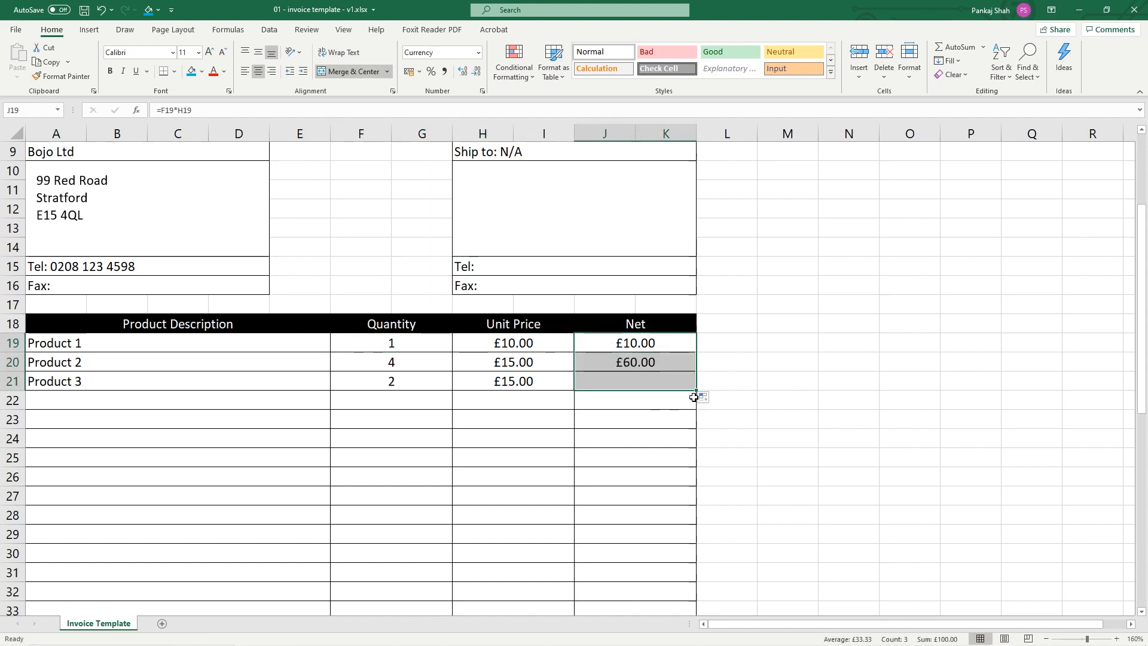
pyautogui.click(411, 364)
pyautogui.click(505, 366)
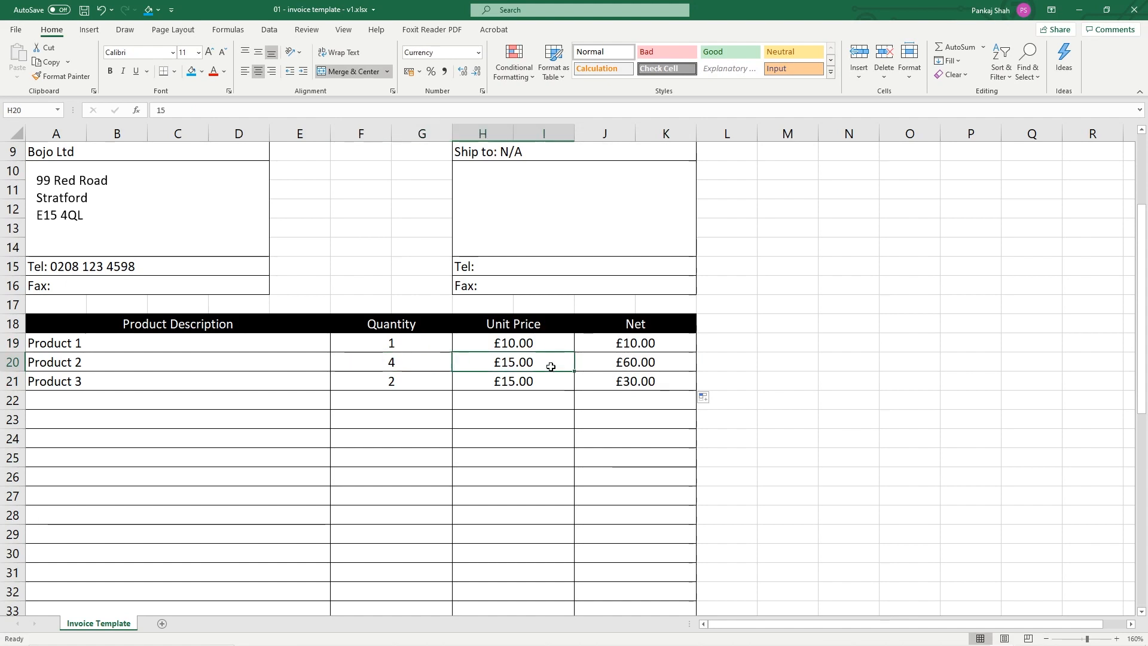
pyautogui.click(617, 362)
pyautogui.click(404, 386)
pyautogui.click(499, 381)
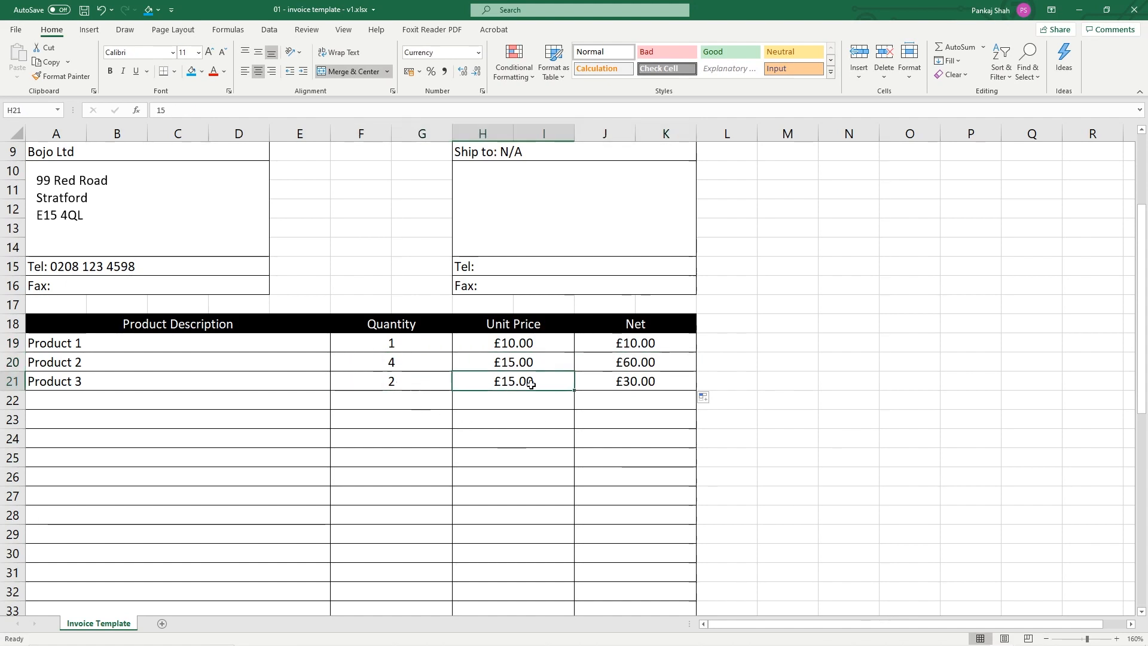
pyautogui.click(639, 384)
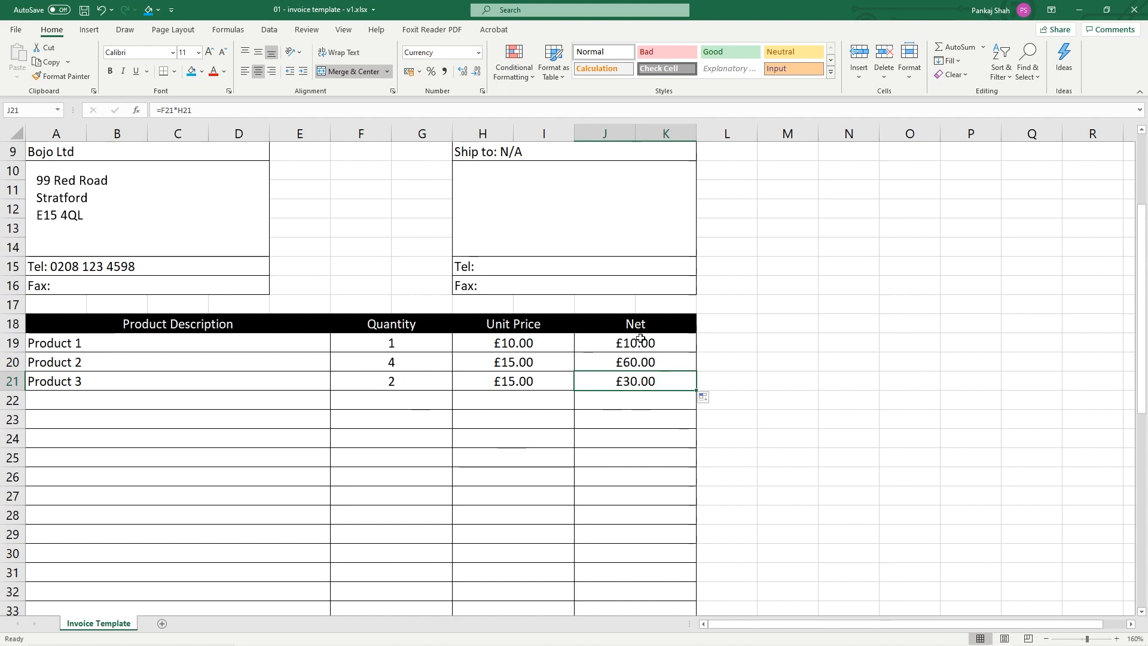
# Clear the old Total Charge label in H37 and its £100.00 sum in J37
pyautogui.scroll(-4, 636, 393)
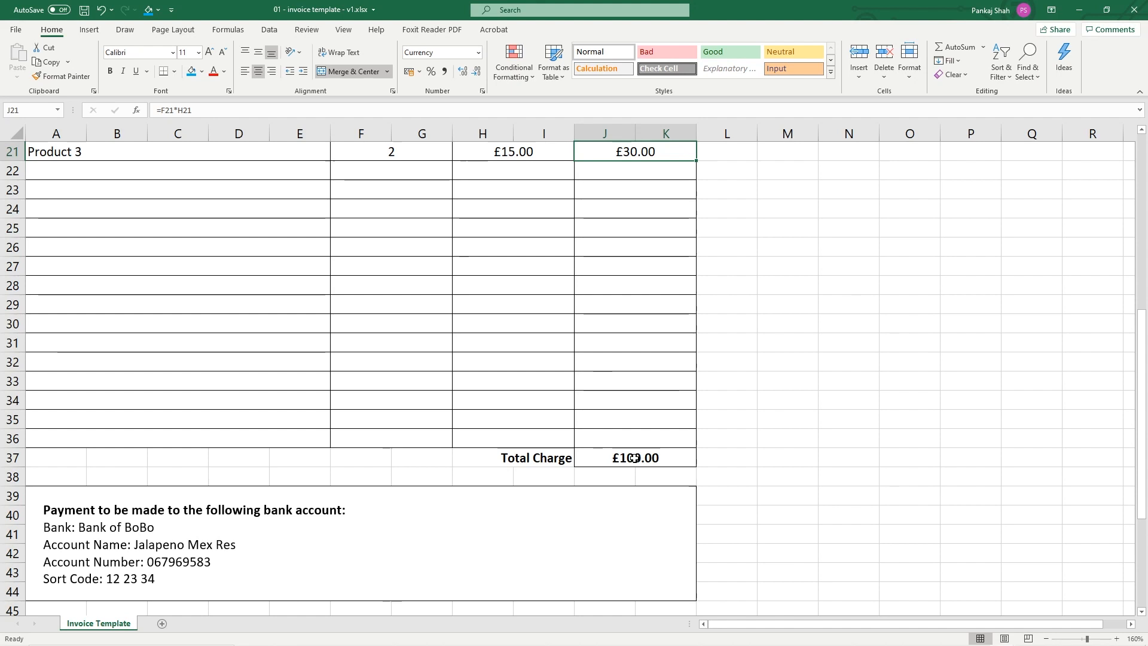
pyautogui.scroll(1, 550, 376)
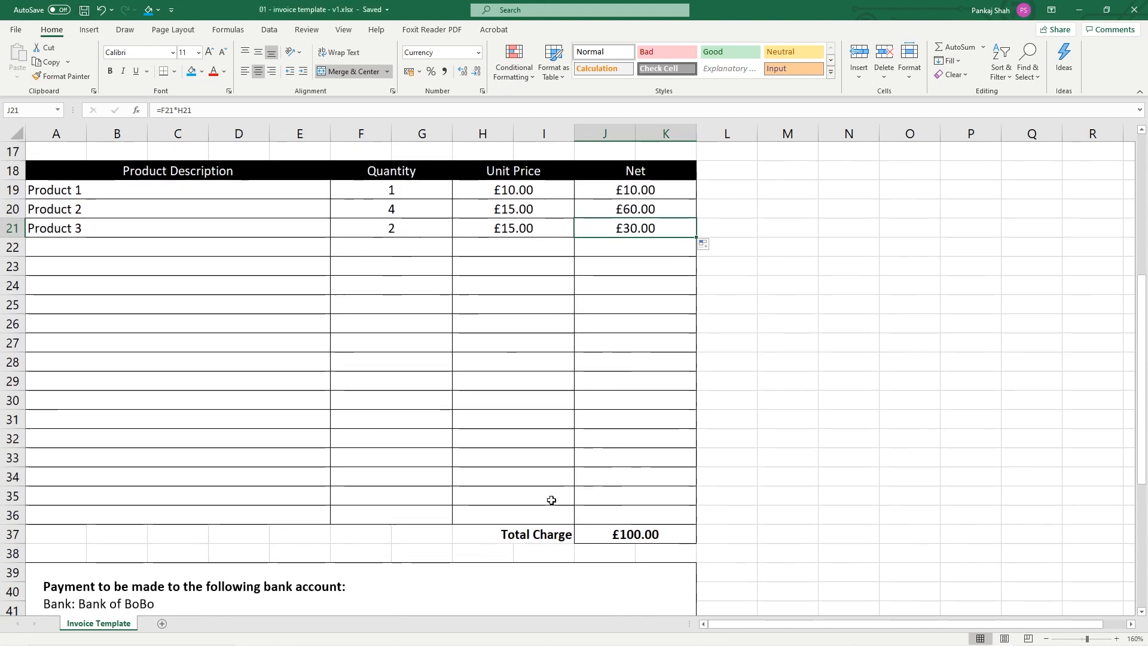
pyautogui.click(633, 536)
pyautogui.press('Delete')
pyautogui.click(552, 535)
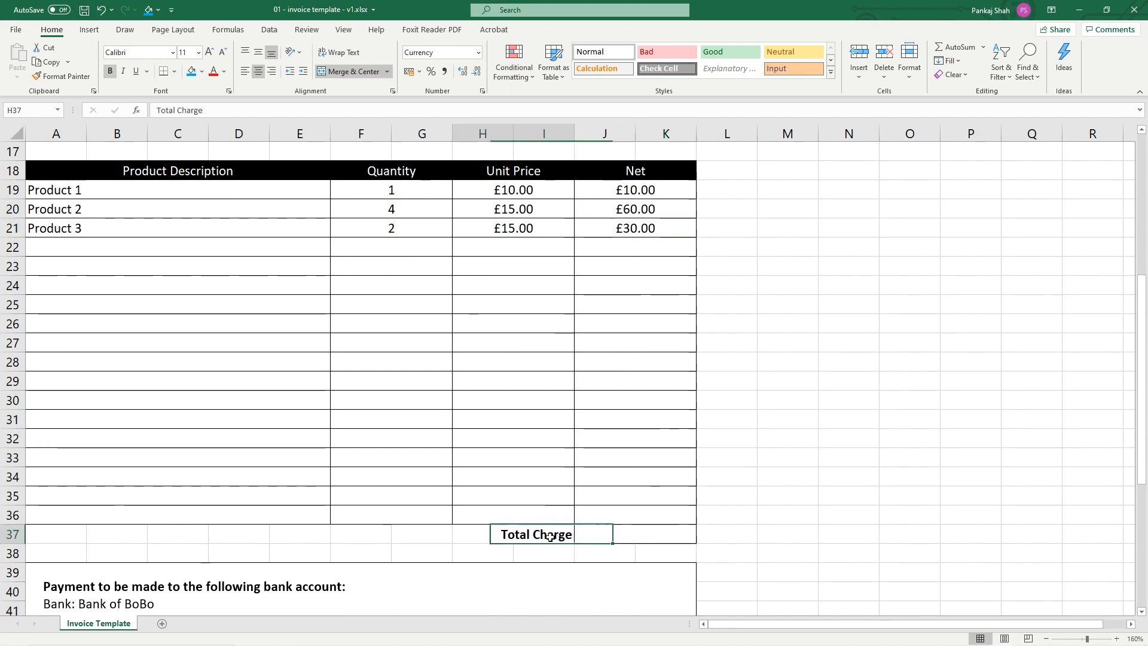
pyautogui.press('Delete')
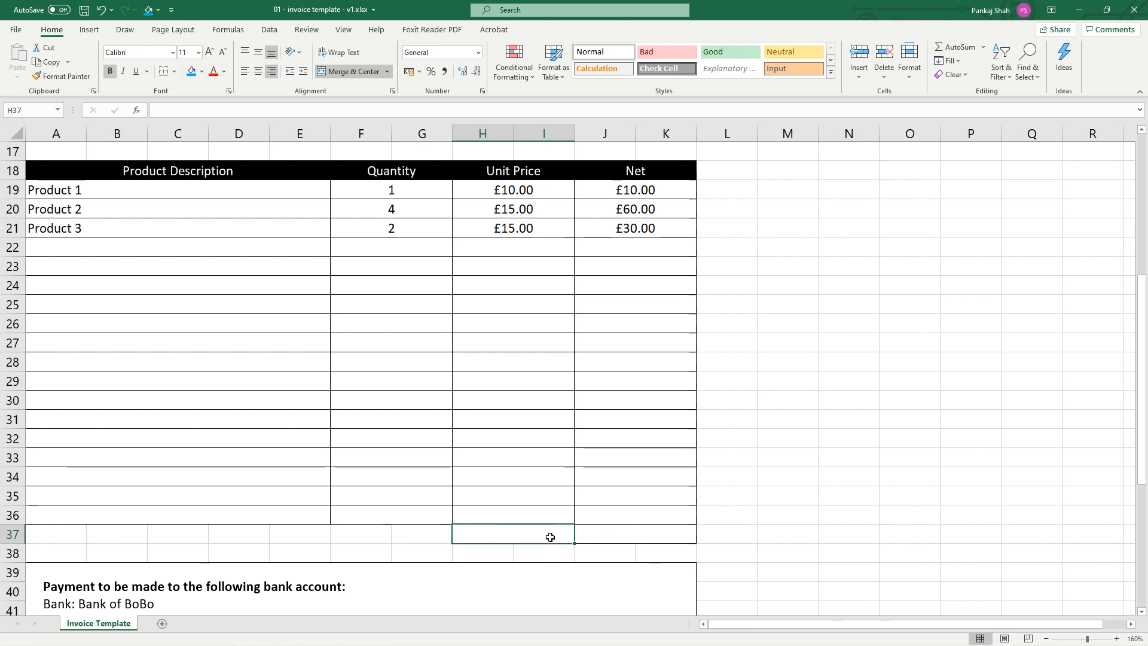
# Enter the labels Sub Total, 20% VAT and Total in H35:H37
pyautogui.click(541, 496)
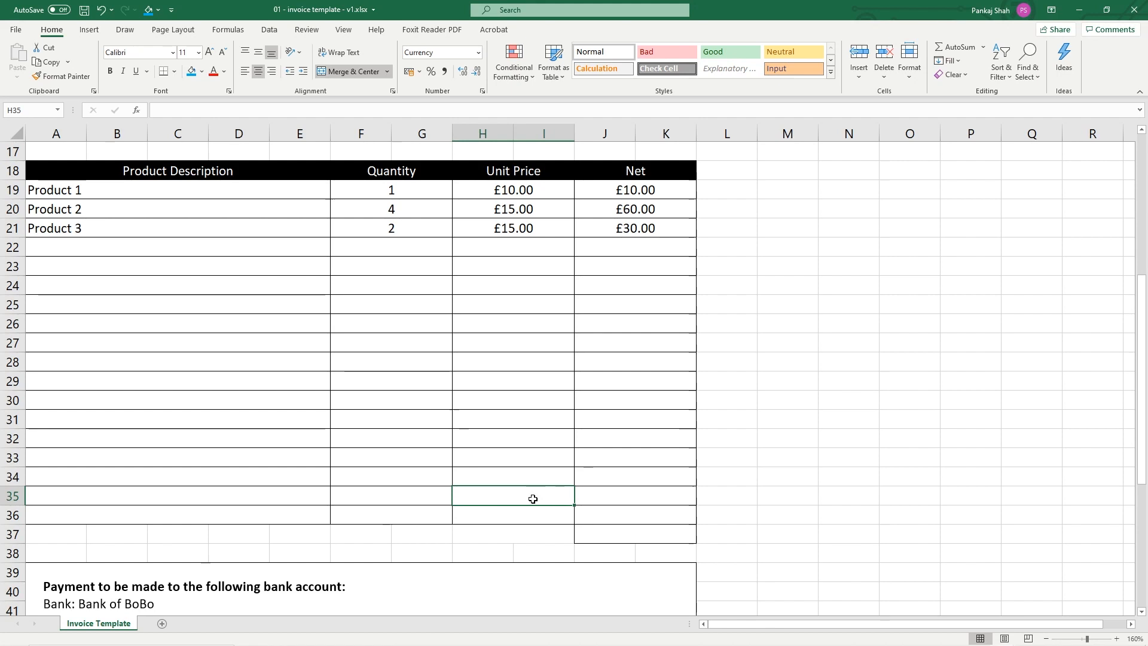
pyautogui.write('Sub Total')
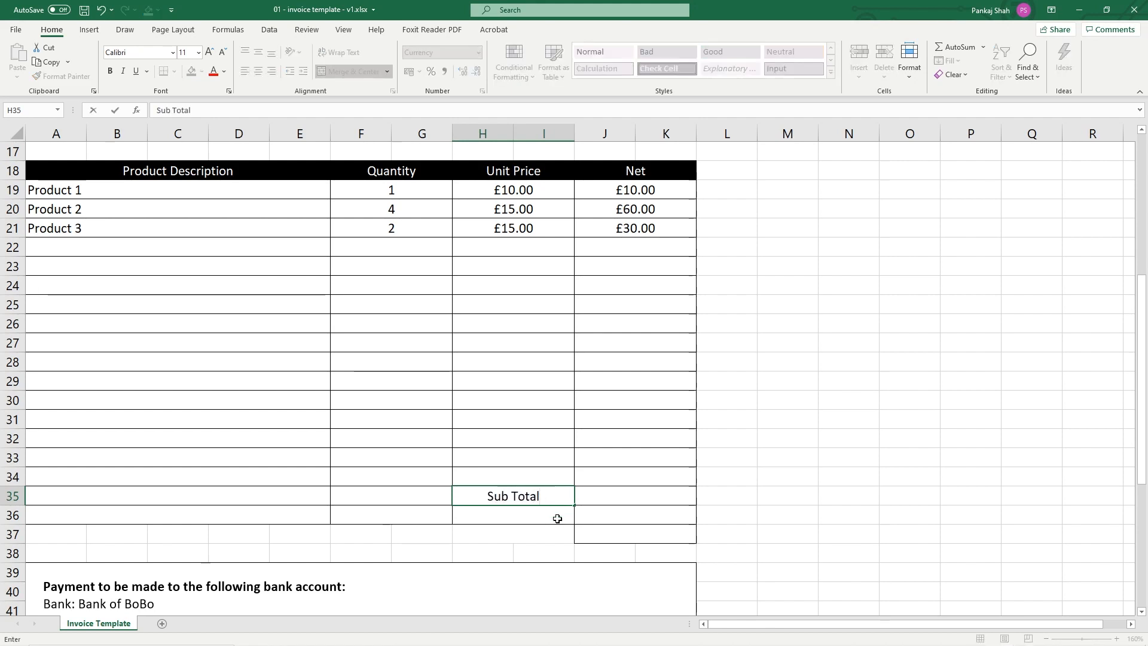
pyautogui.click(540, 515)
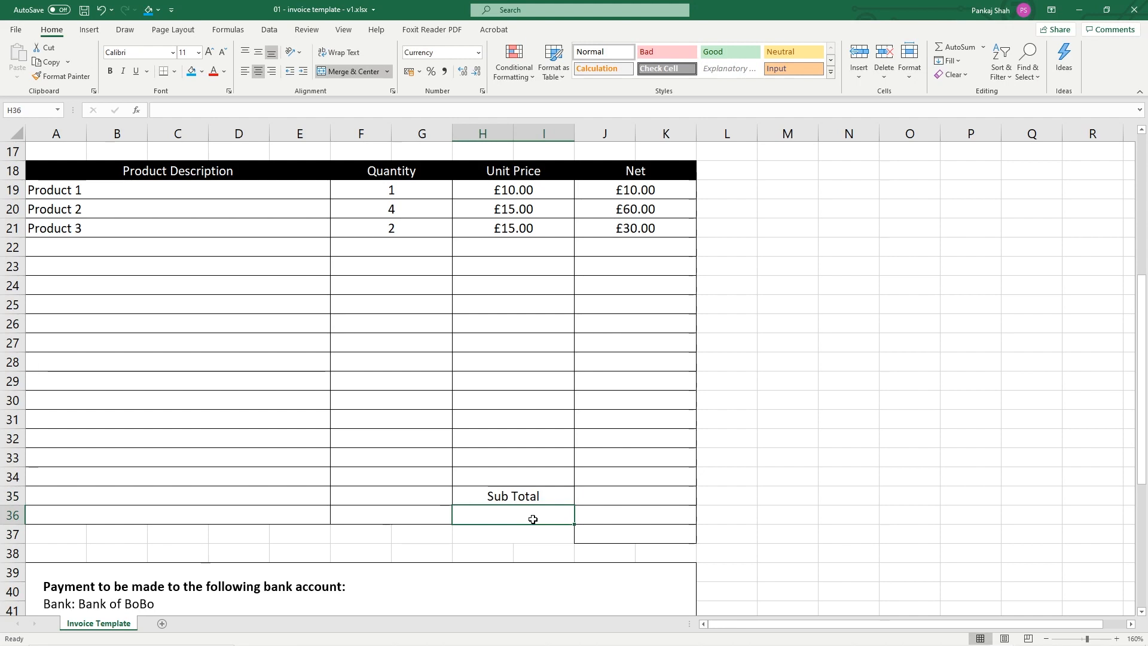
pyautogui.write('20% VAT')
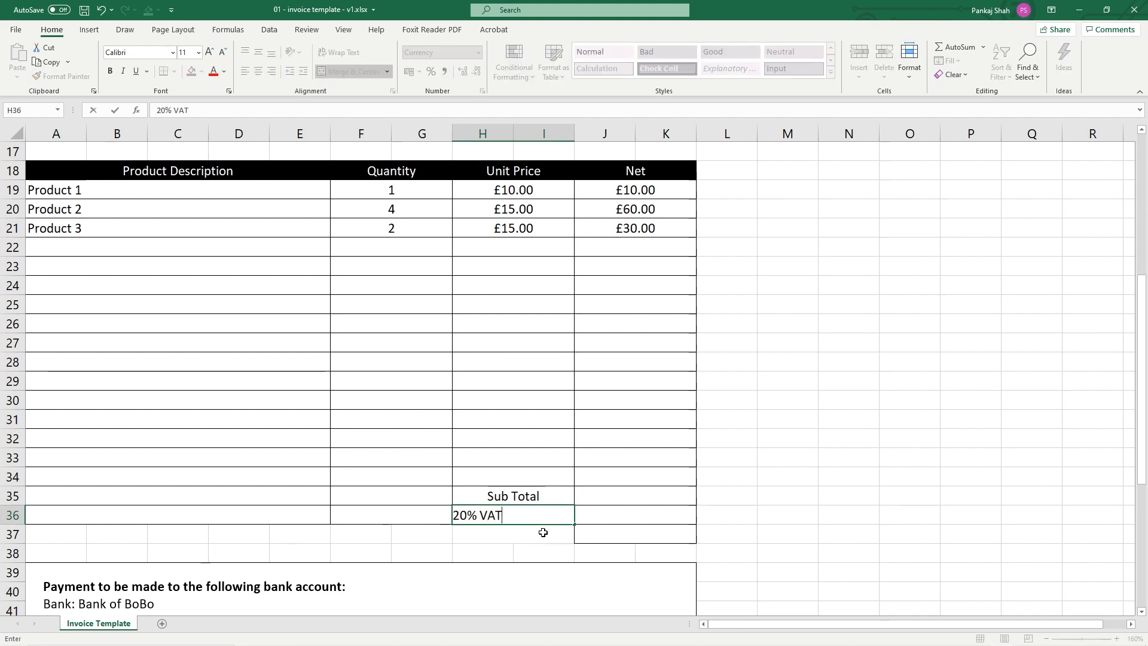
pyautogui.press('Return')
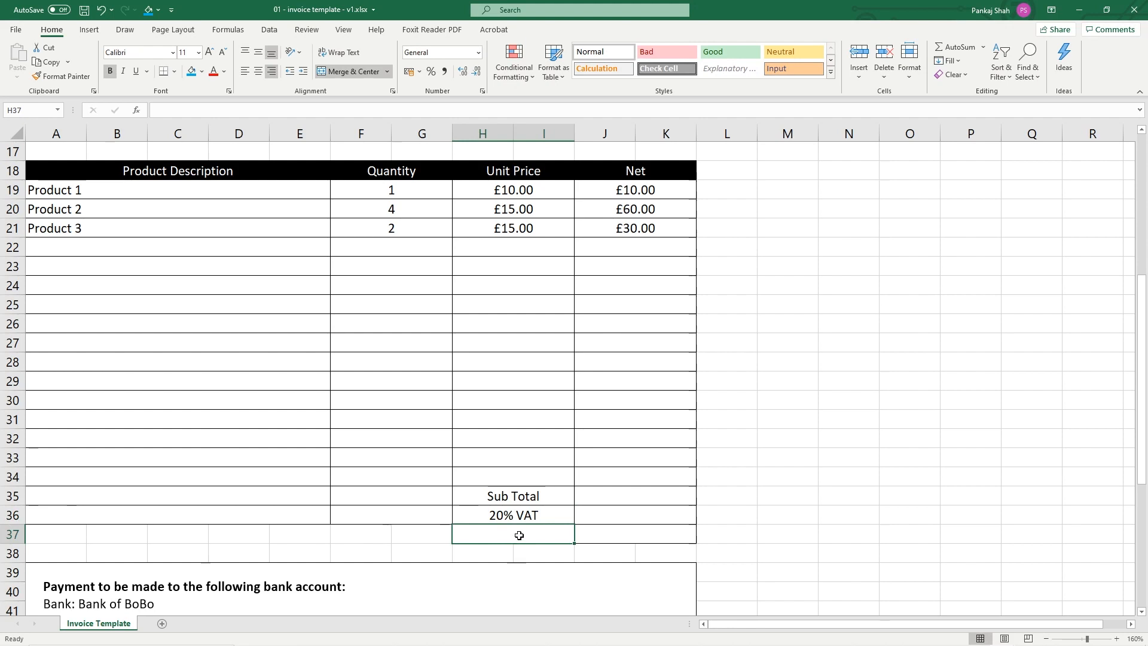
pyautogui.write('Total')
# Right-align the three total labels and save the template
pyautogui.click(537, 501)
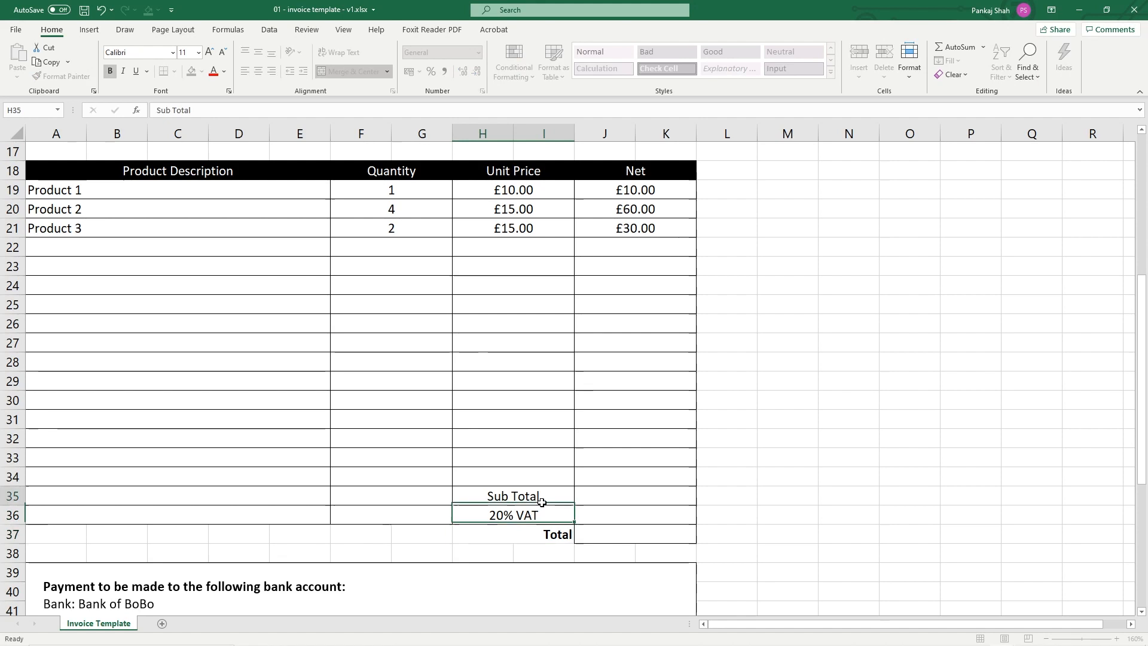
pyautogui.moveTo(530, 497); pyautogui.dragTo(539, 533)
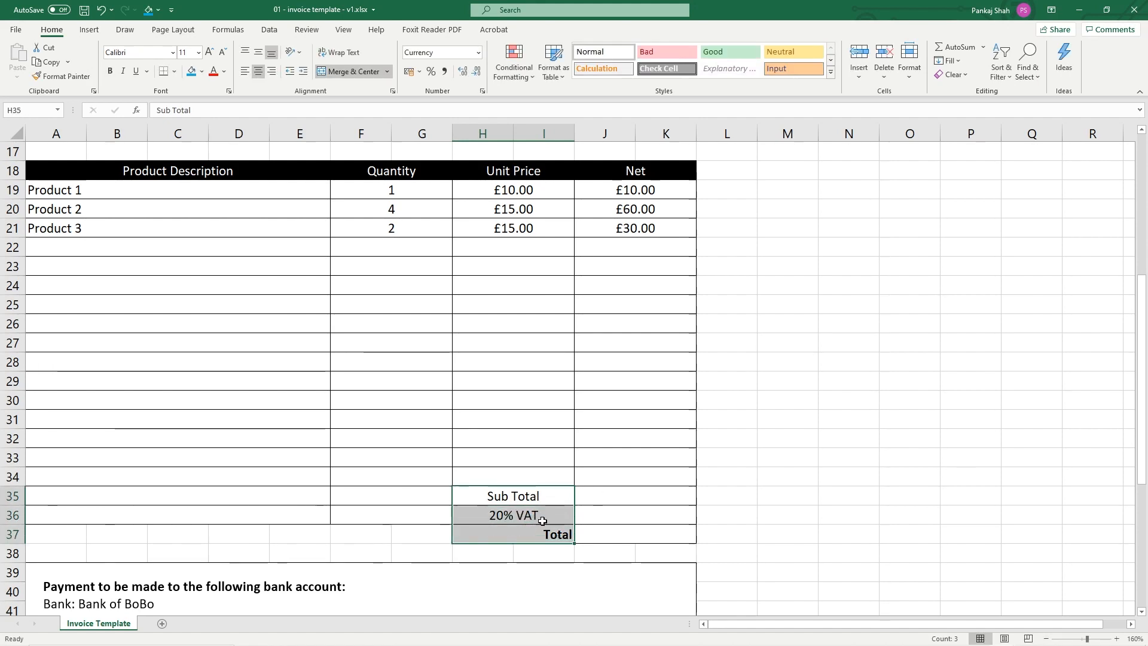
pyautogui.click(270, 71)
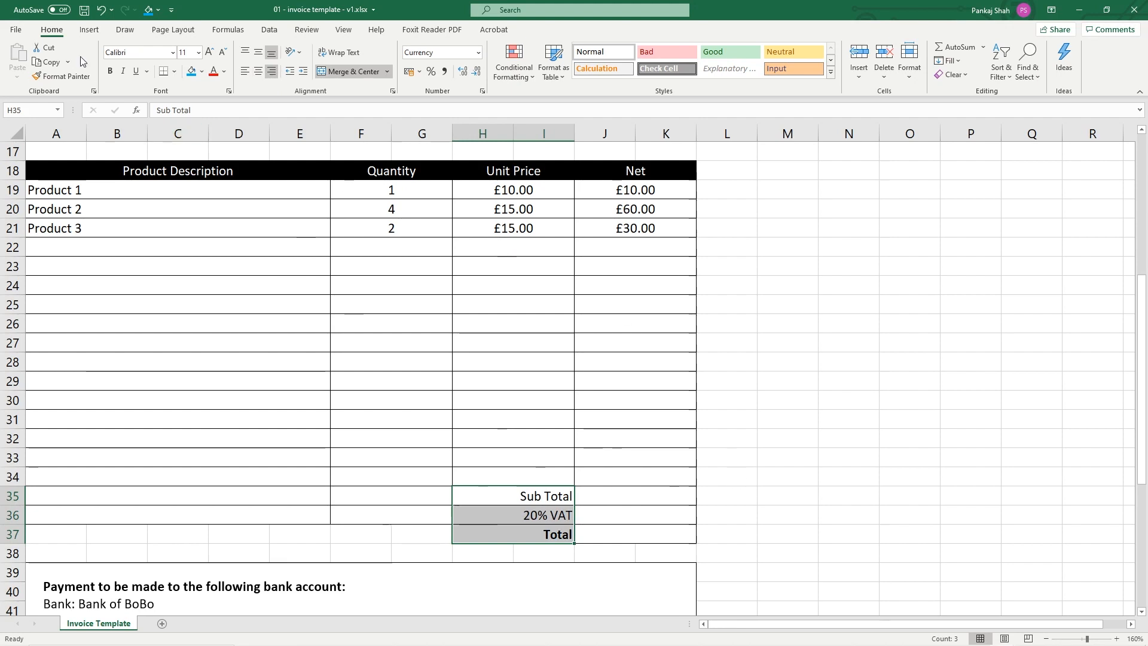
pyautogui.click(83, 11)
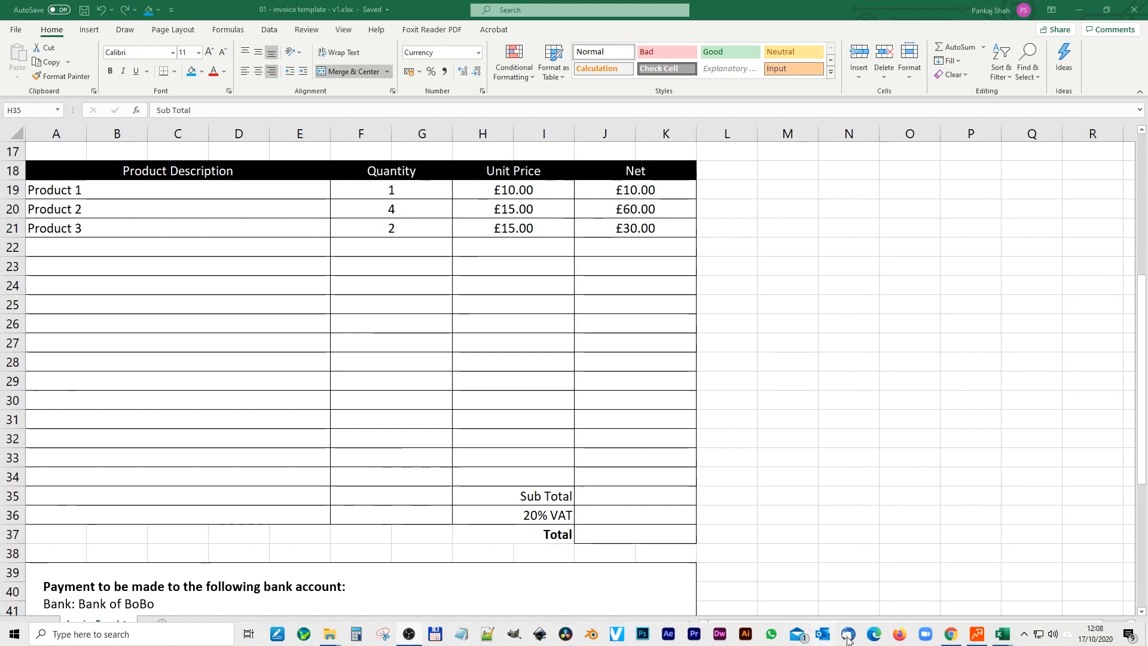
pyautogui.moveTo(1004, 633)
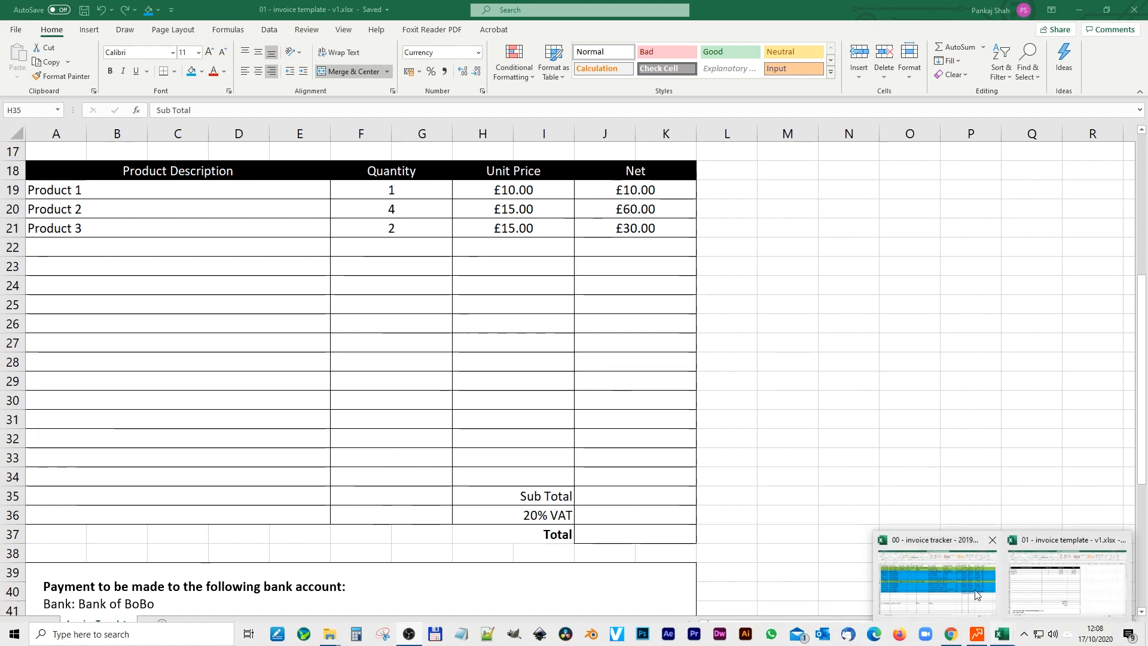
pyautogui.click(957, 577)
pyautogui.moveTo(837, 400); pyautogui.dragTo(972, 398)
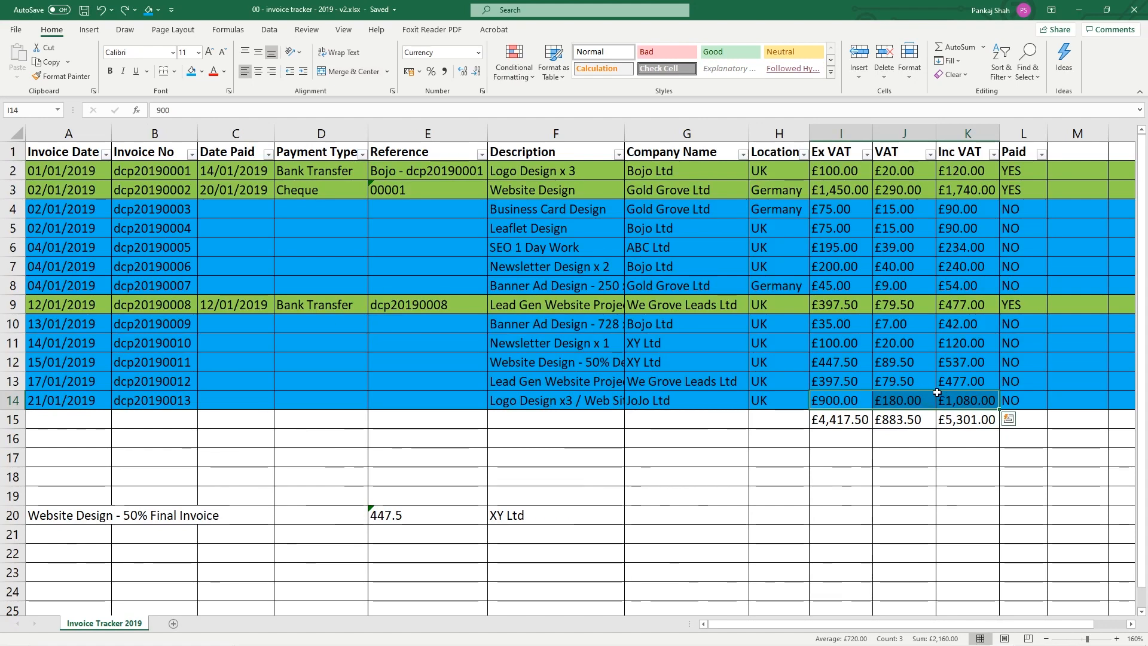
pyautogui.click(1080, 10)
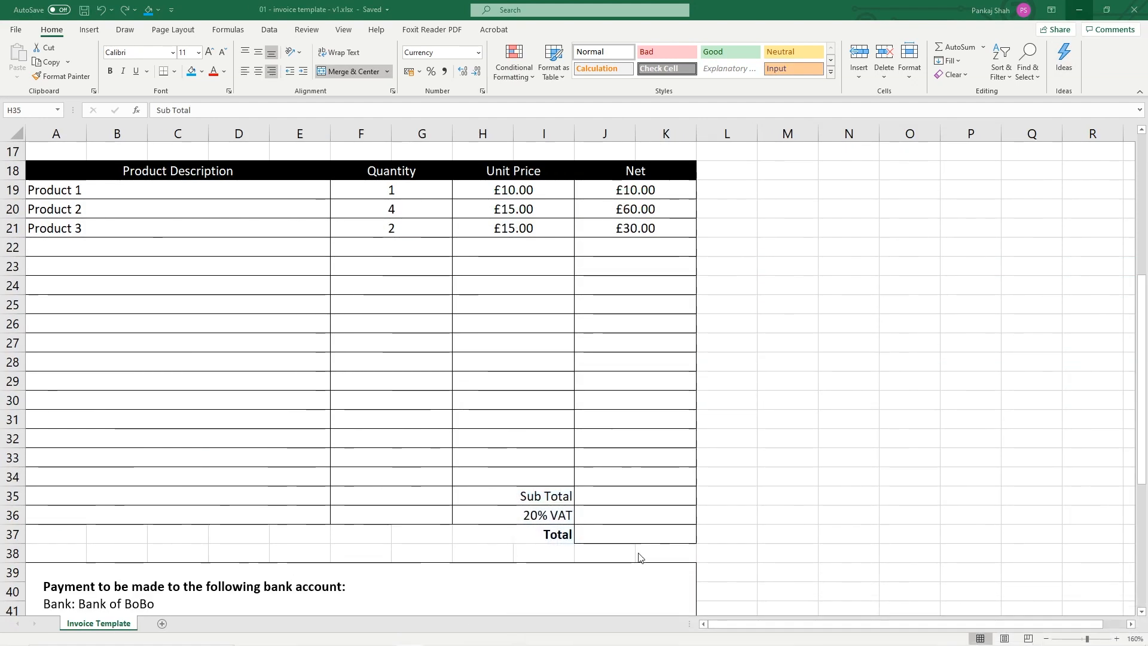
# Enter =SUM(J19:K34) in J35 so the Sub Total shows £100.00
pyautogui.click(530, 498)
pyautogui.click(651, 496)
pyautogui.moveTo(629, 185); pyautogui.dragTo(594, 477)
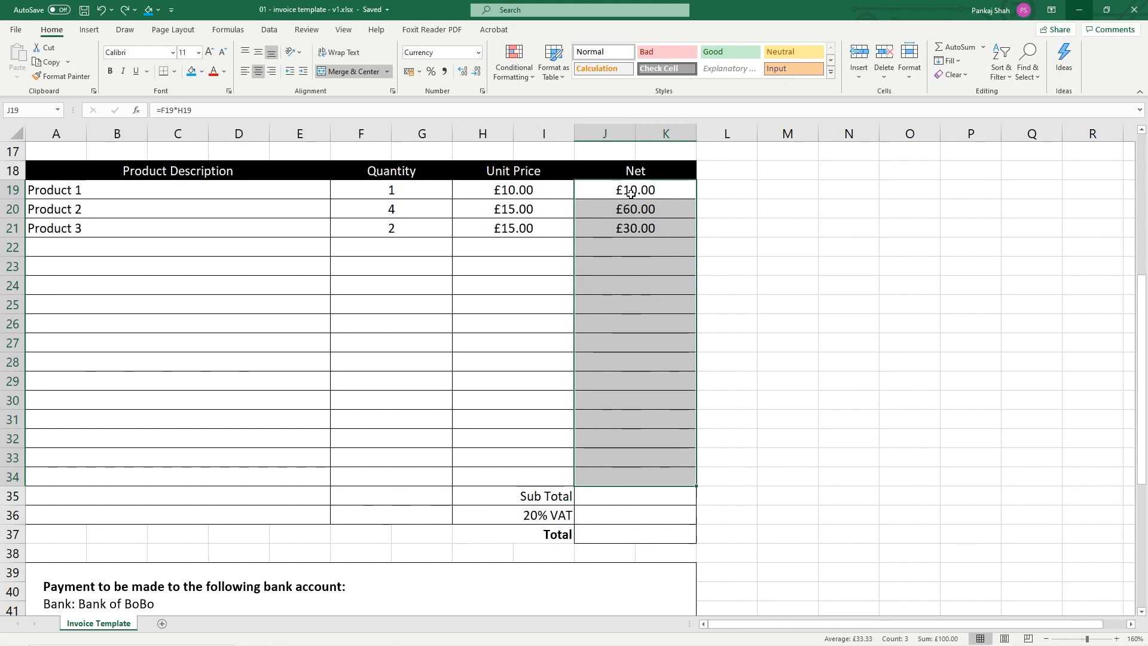
pyautogui.moveTo(592, 475); pyautogui.dragTo(644, 193)
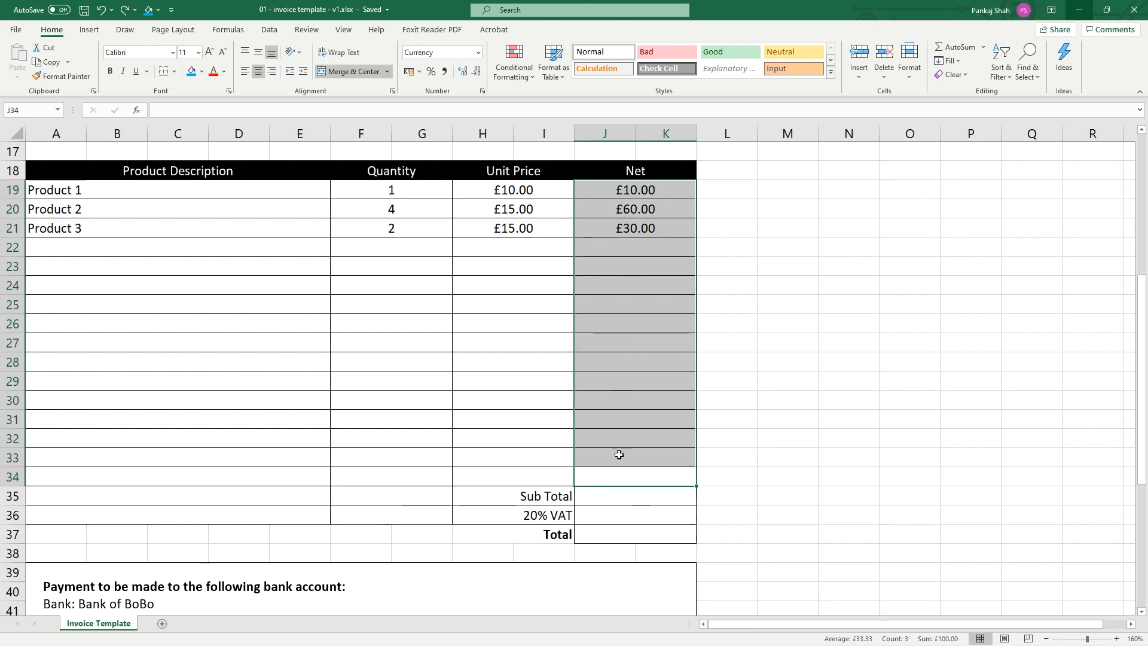
pyautogui.click(617, 494)
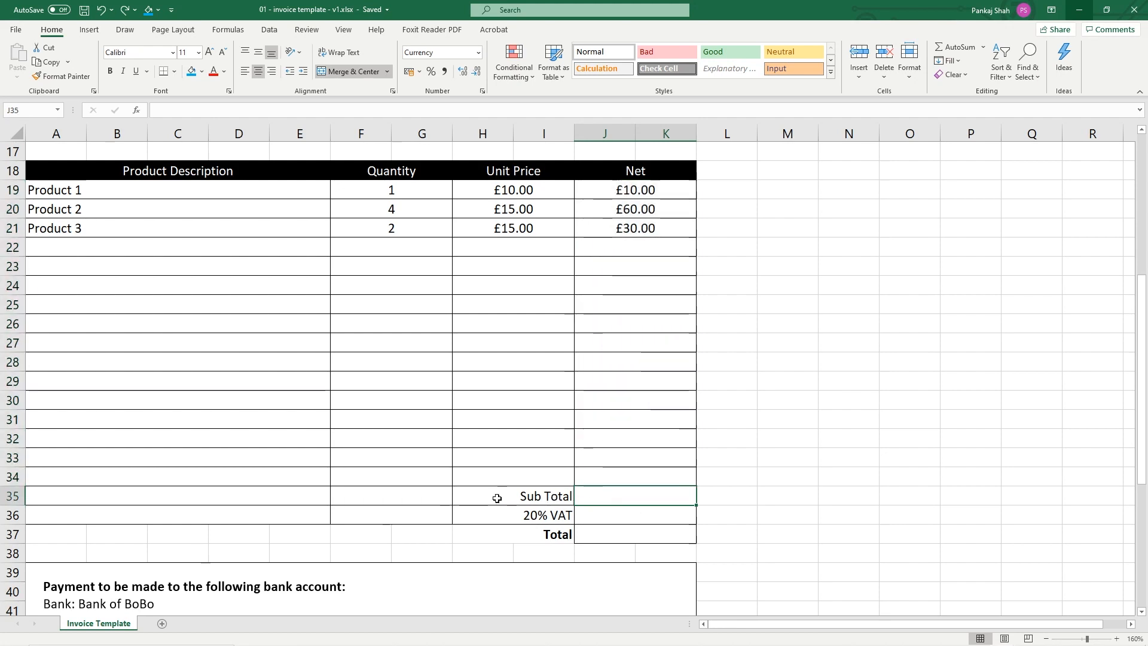
pyautogui.write('=')
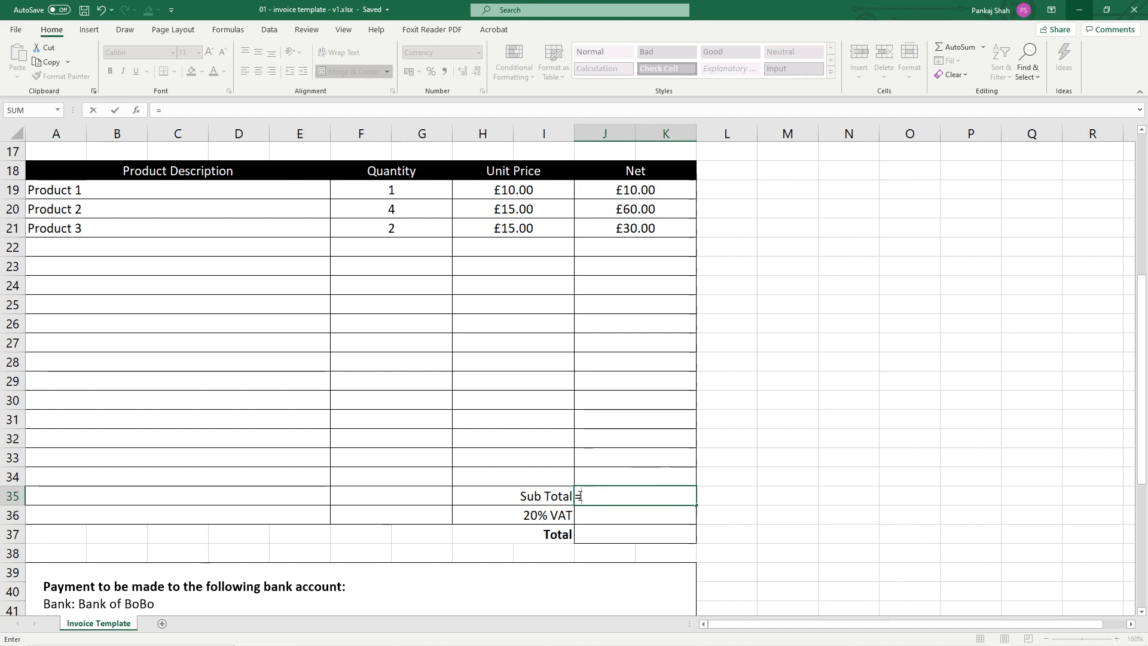
pyautogui.click(58, 109)
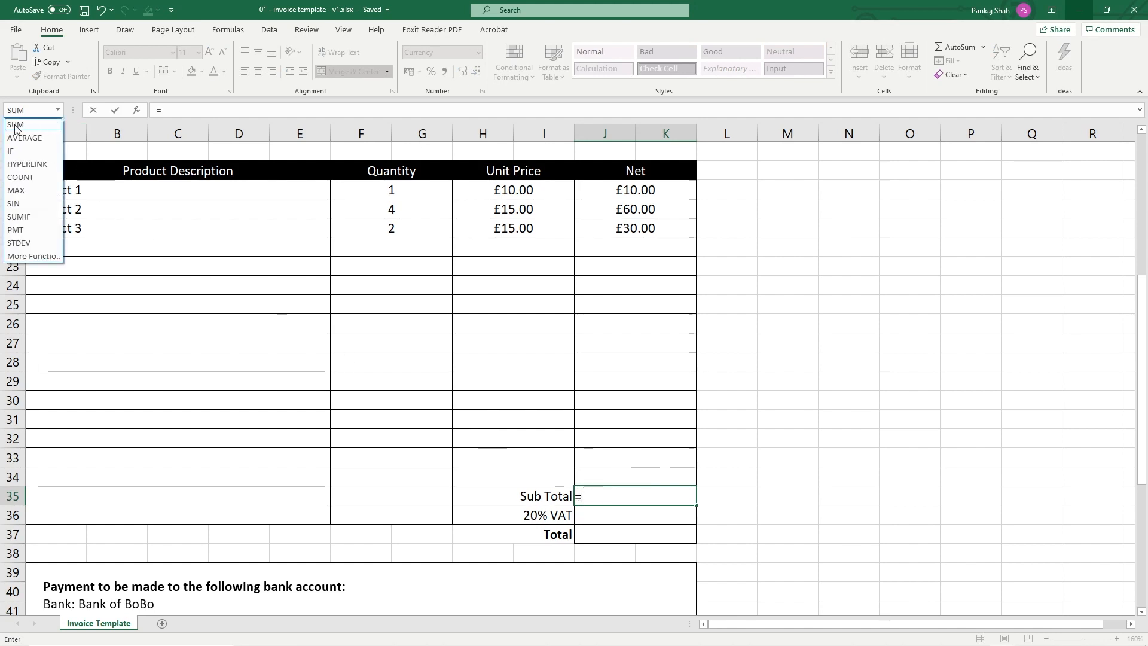
pyautogui.click(21, 125)
pyautogui.moveTo(635, 190); pyautogui.dragTo(631, 476)
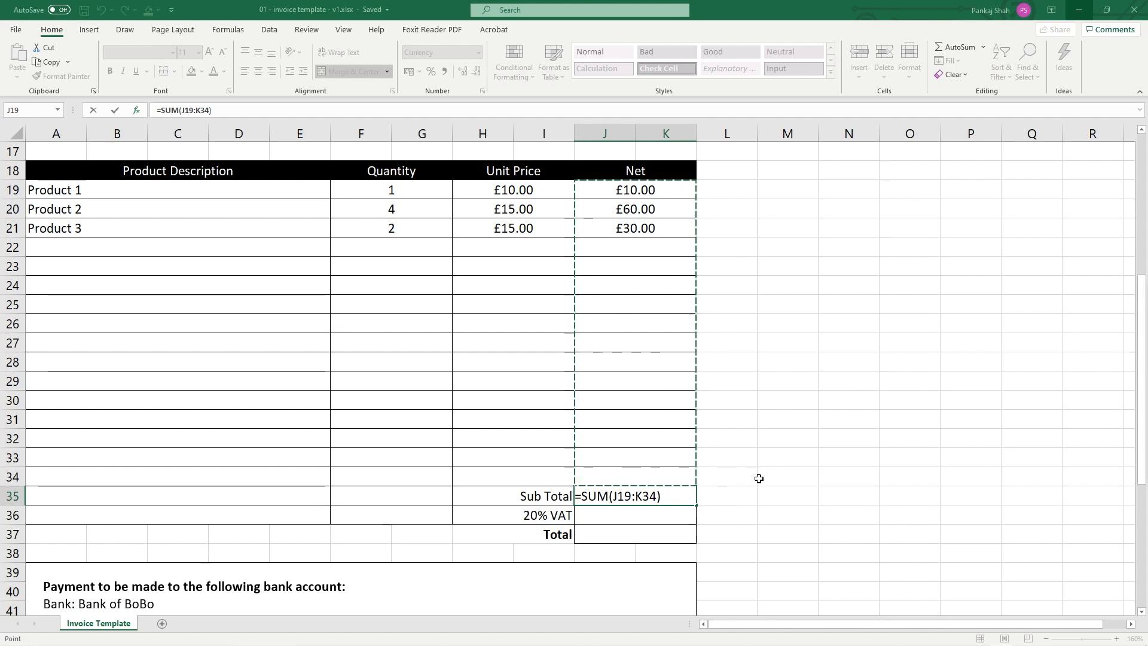
pyautogui.hotkey('ctrl', 'Return')
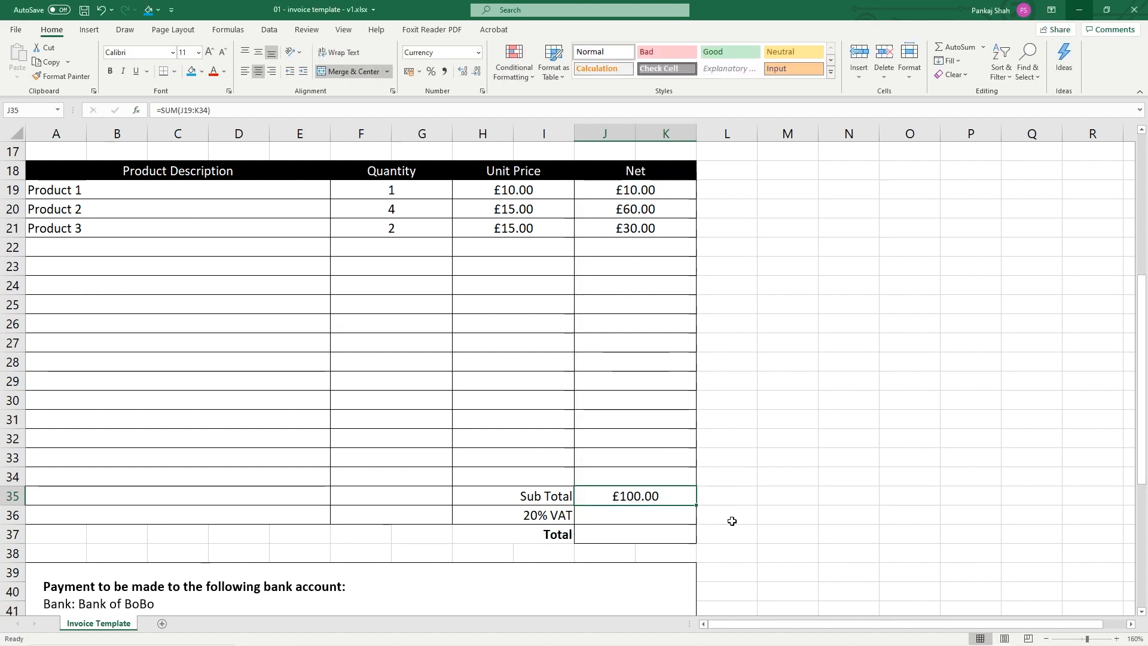
pyautogui.click(544, 516)
pyautogui.click(608, 517)
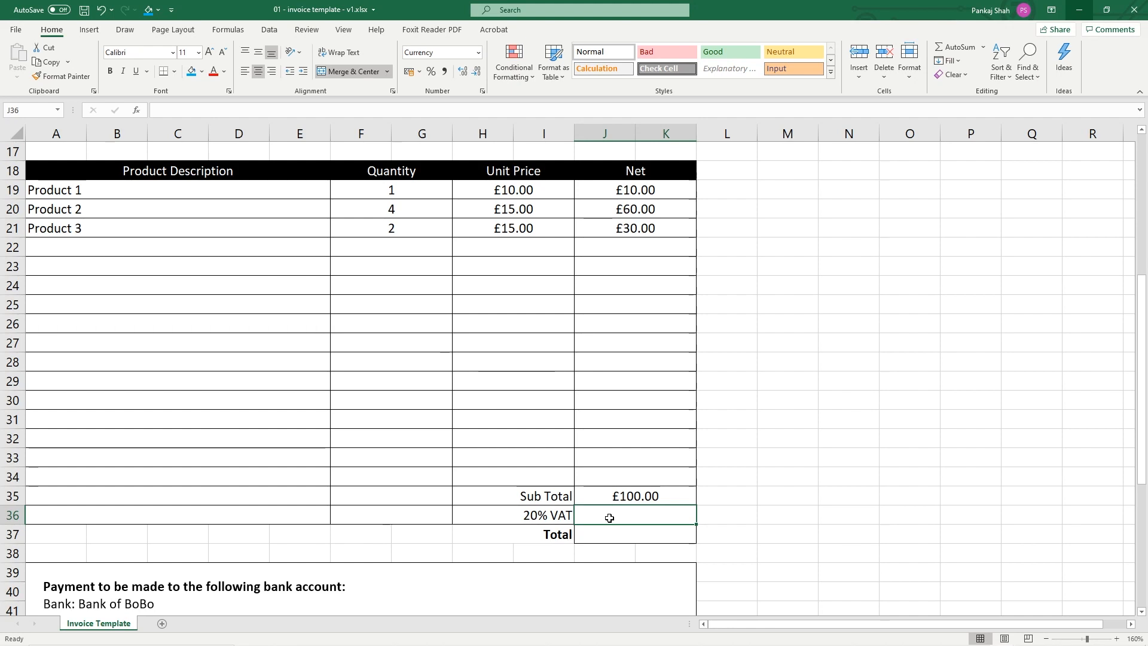
# Enter =J35*0.2 in J36 so the 20% VAT shows £20.00
pyautogui.click(557, 508)
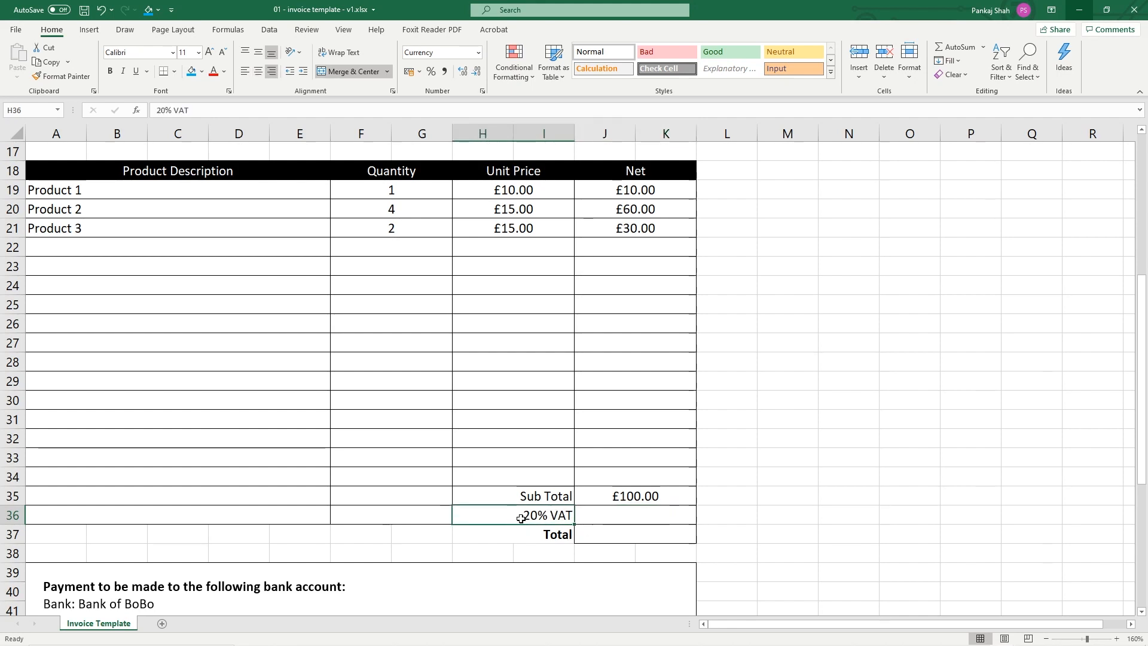
pyautogui.click(632, 519)
pyautogui.write('=')
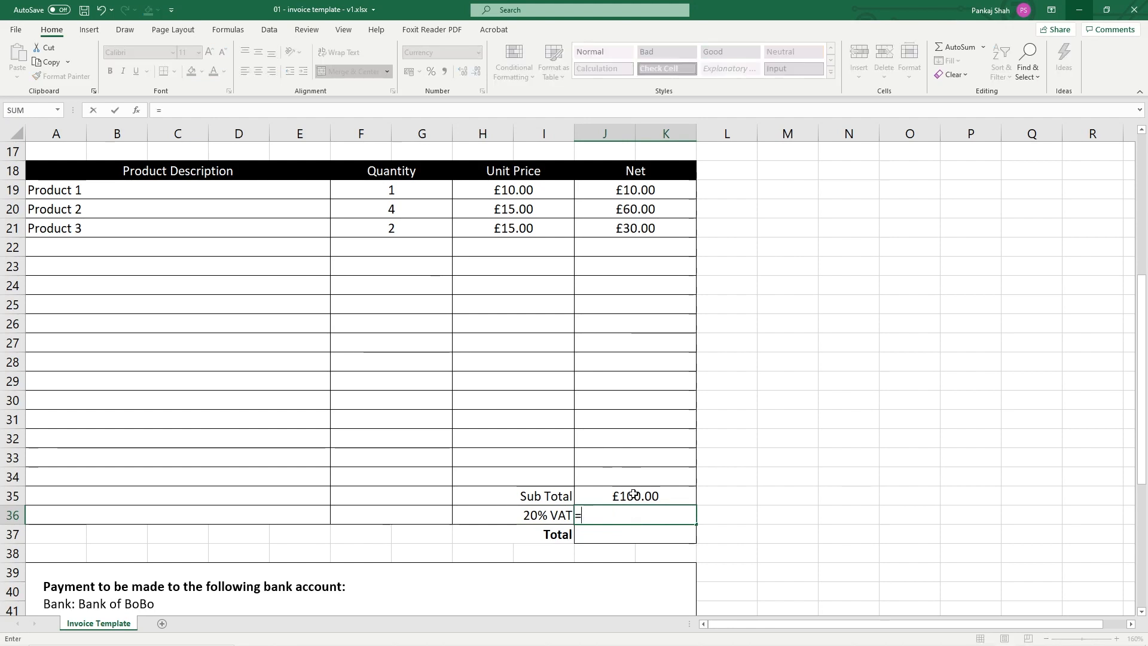
pyautogui.click(628, 495)
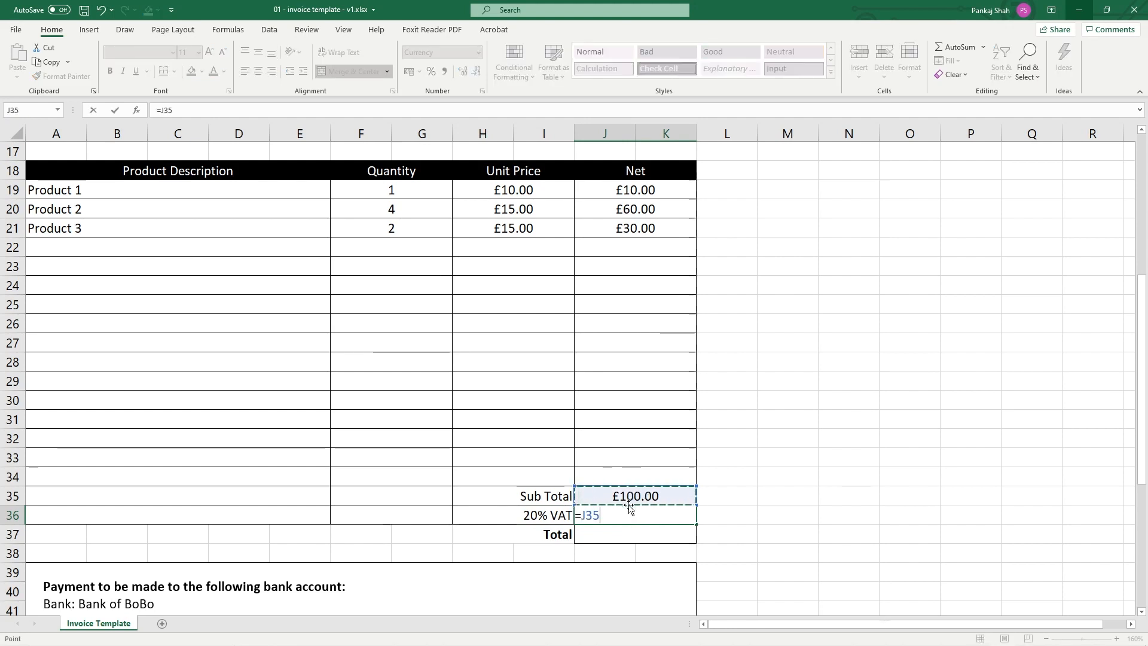
pyautogui.press('F2')
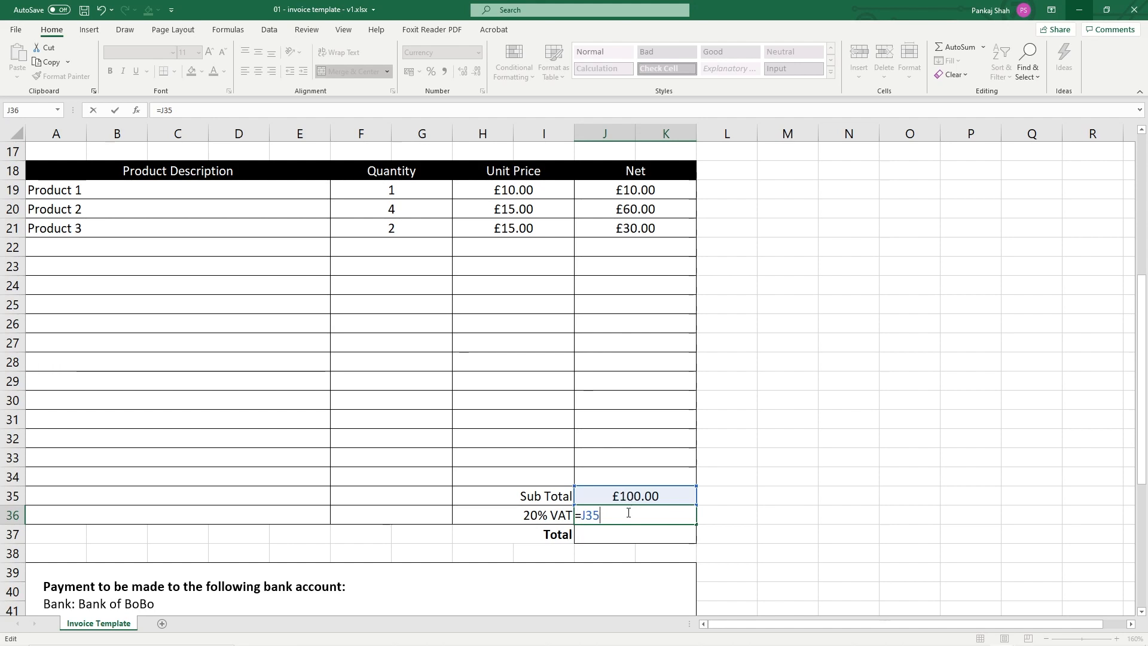
pyautogui.write('*0.2')
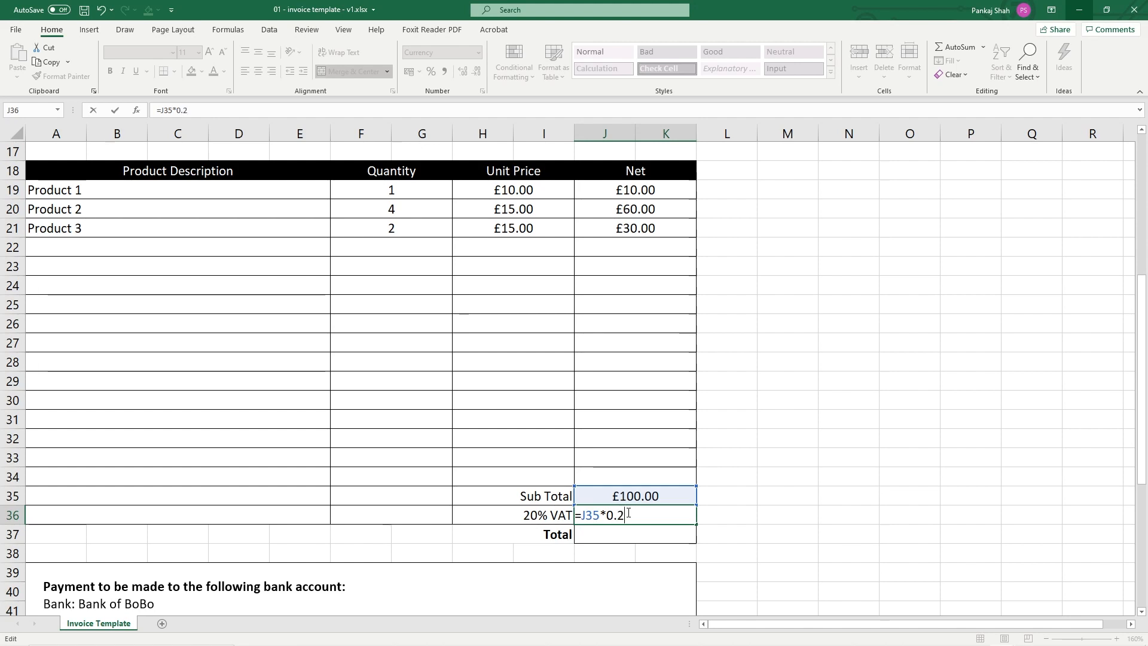
pyautogui.press('Return')
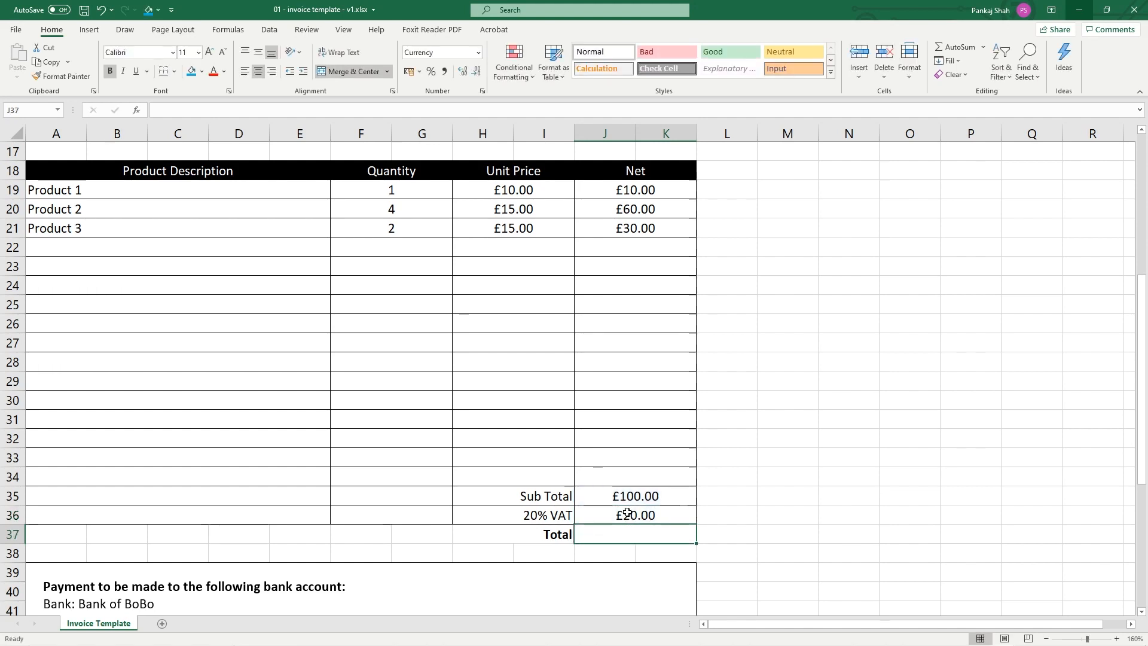
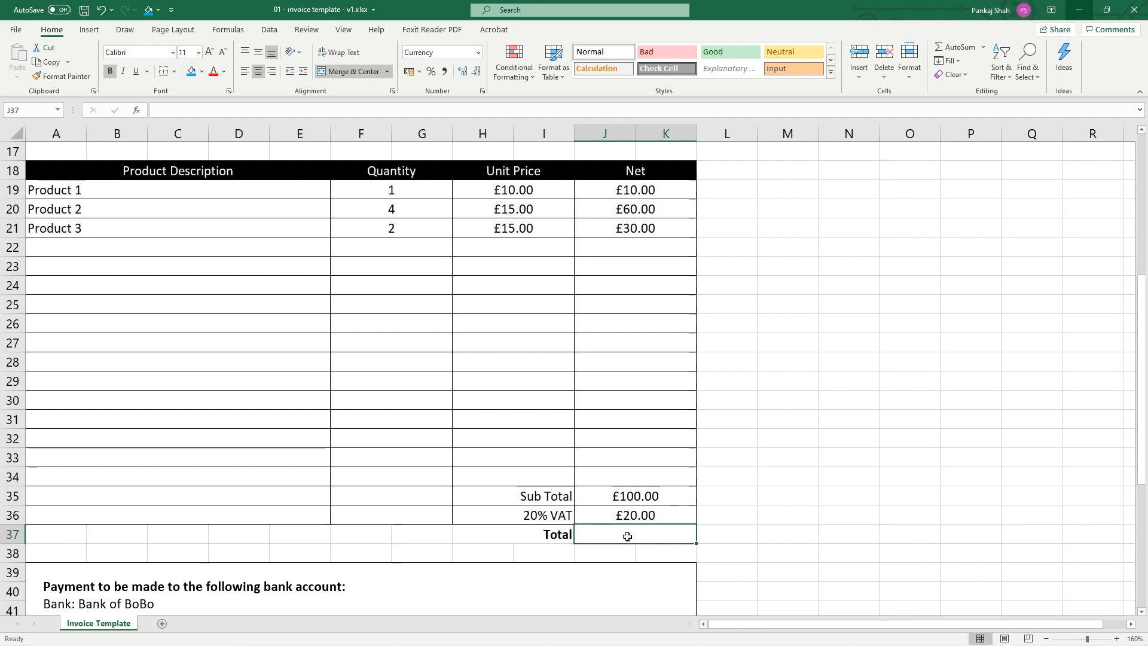
# Enter =SUM(J35:K36) in J37 so the Total shows £120.00, and save the workbook
pyautogui.write('=')
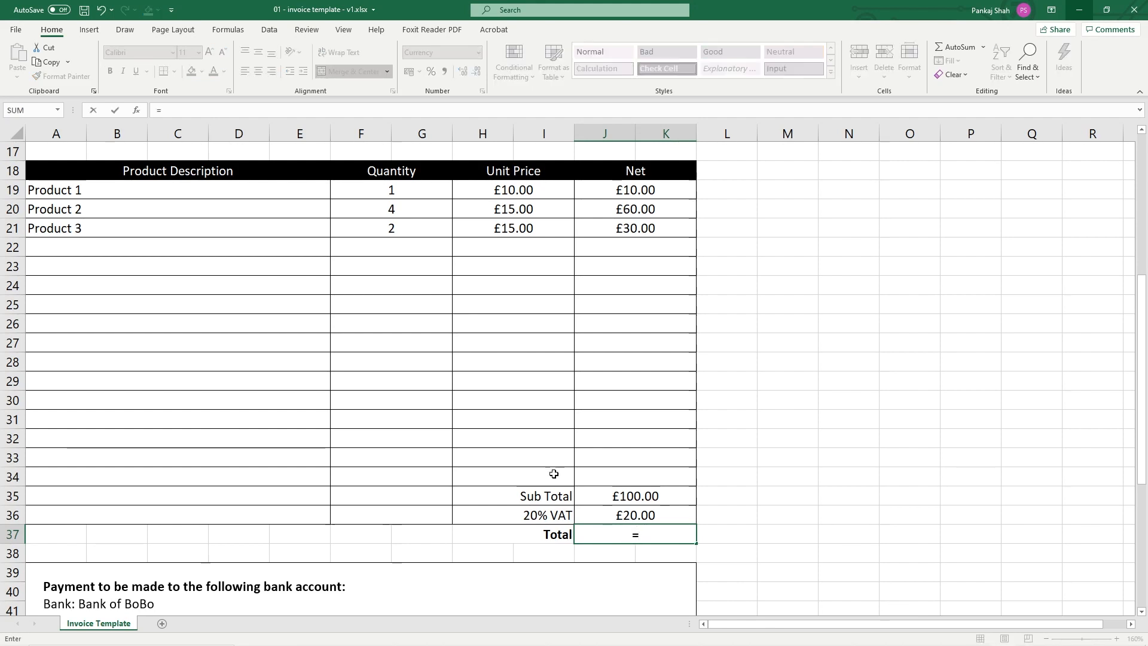
pyautogui.click(58, 110)
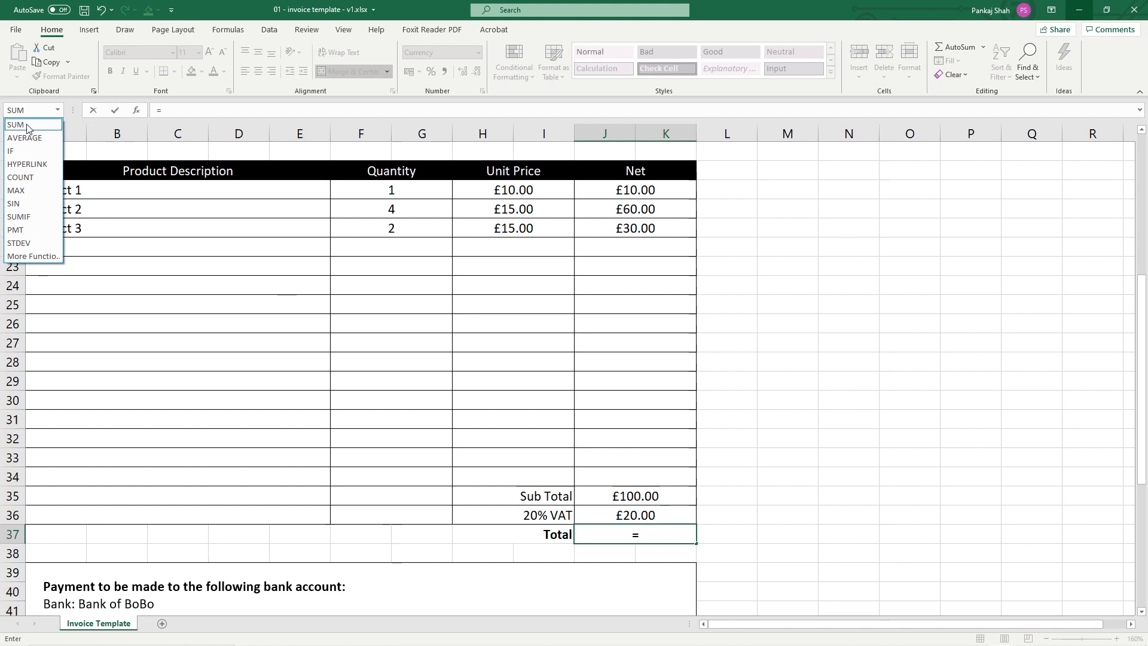
pyautogui.click(27, 127)
pyautogui.moveTo(650, 498); pyautogui.dragTo(647, 517)
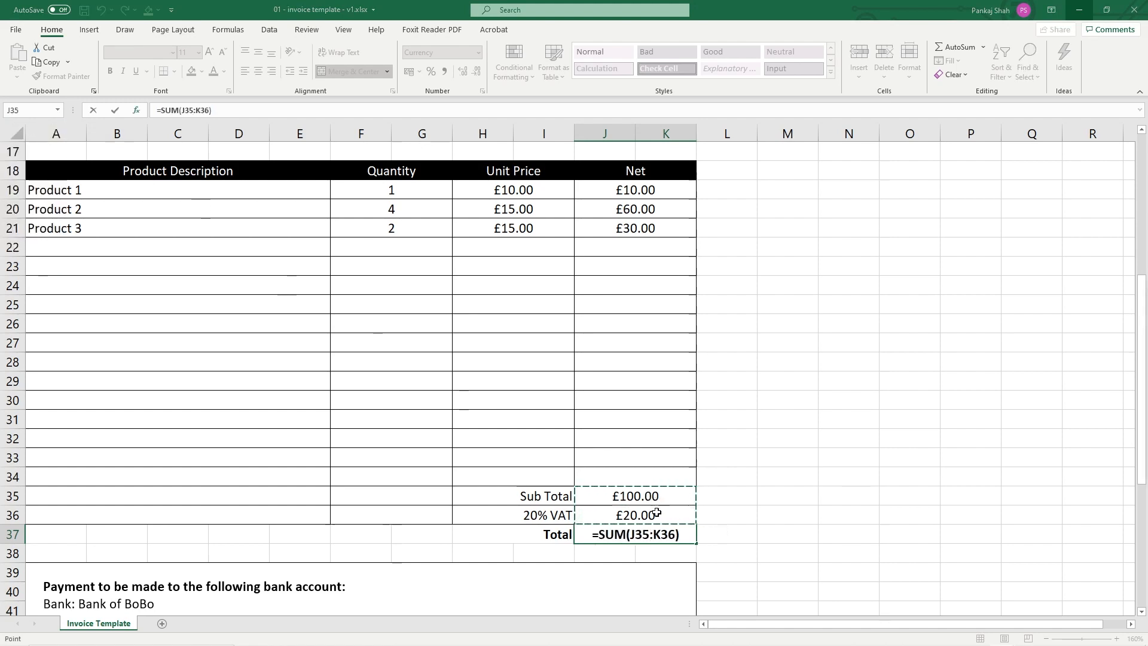
pyautogui.hotkey('ctrl', 'Return')
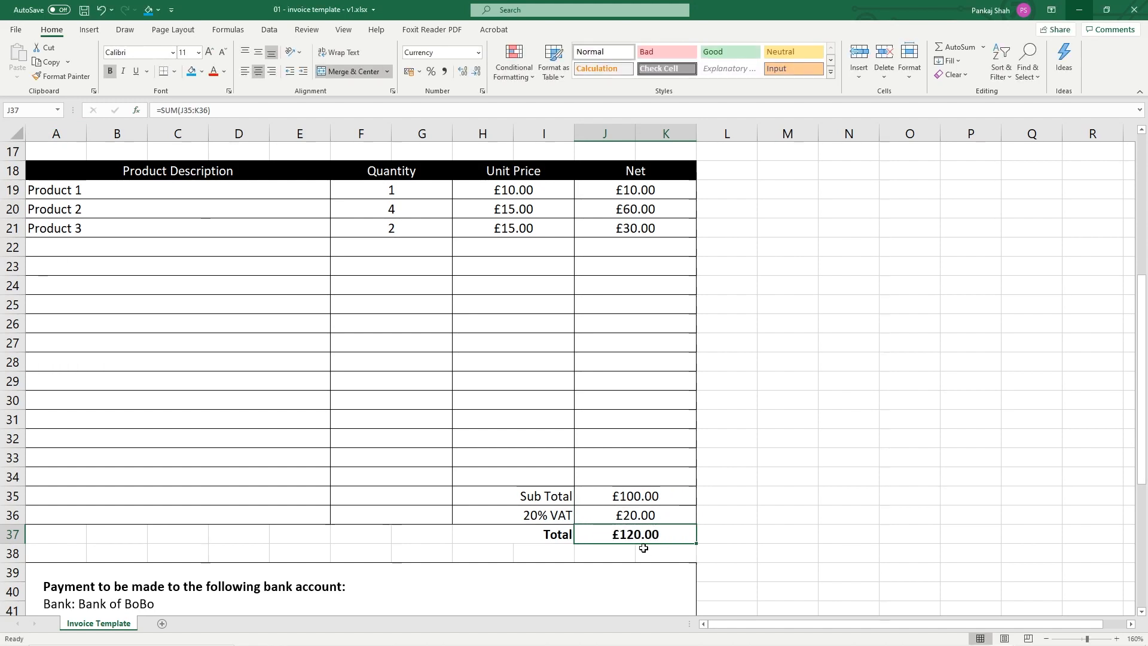
pyautogui.click(84, 11)
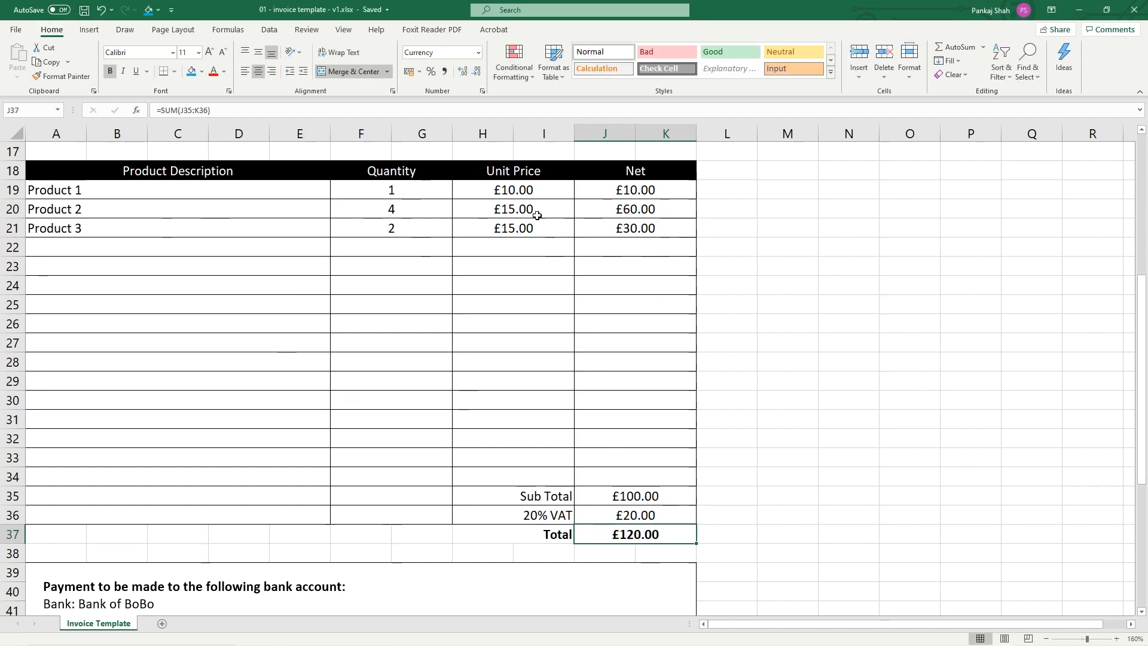
# Test the totals by changing Product 3's quantity to 4, then restore it to 2
pyautogui.click(523, 228)
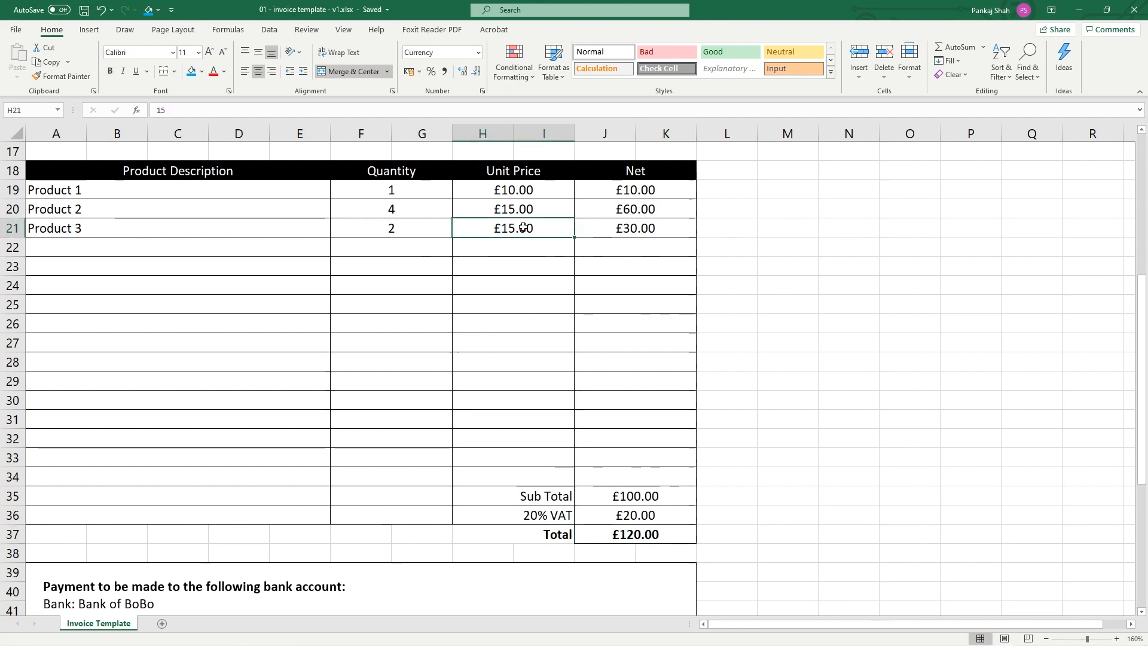
pyautogui.click(517, 188)
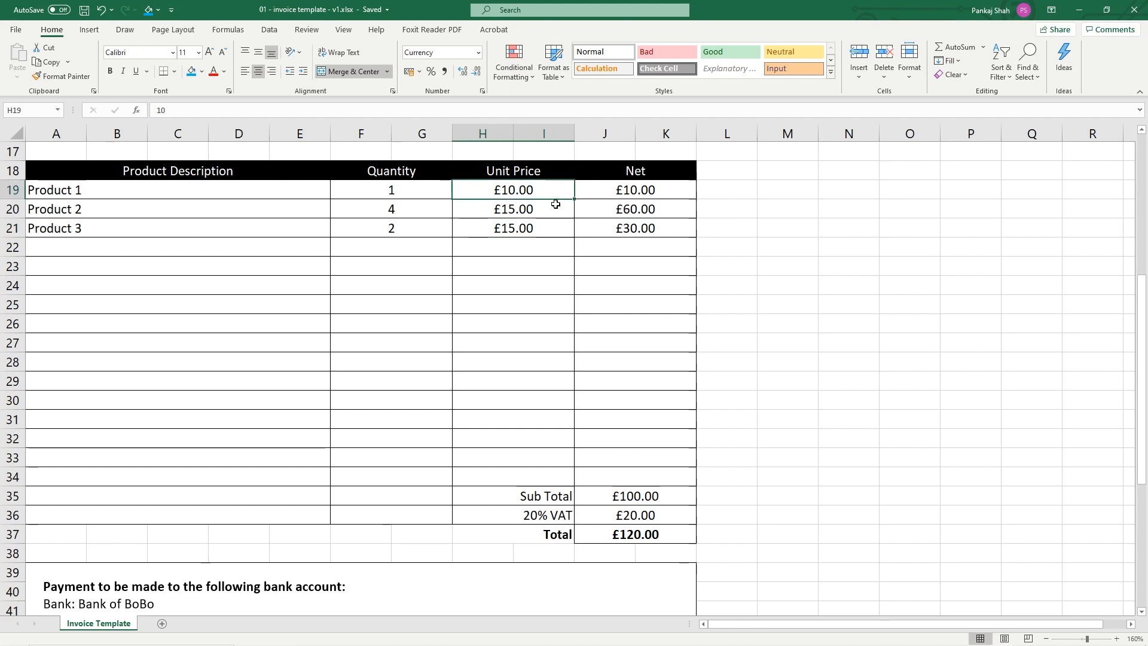
pyautogui.click(526, 228)
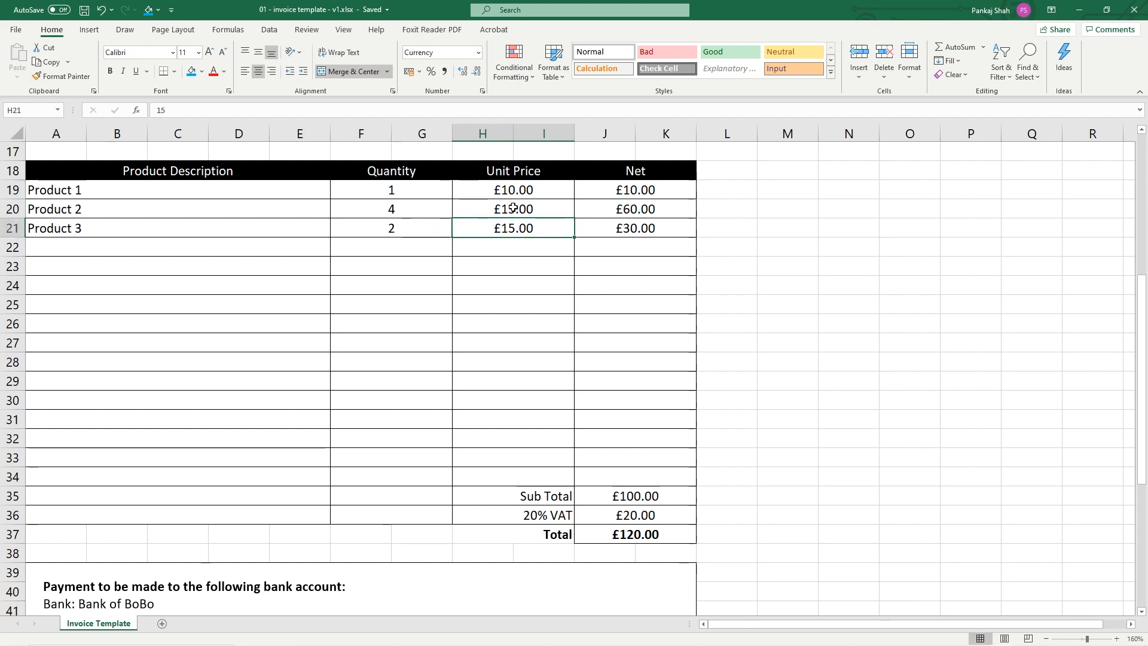
pyautogui.click(391, 230)
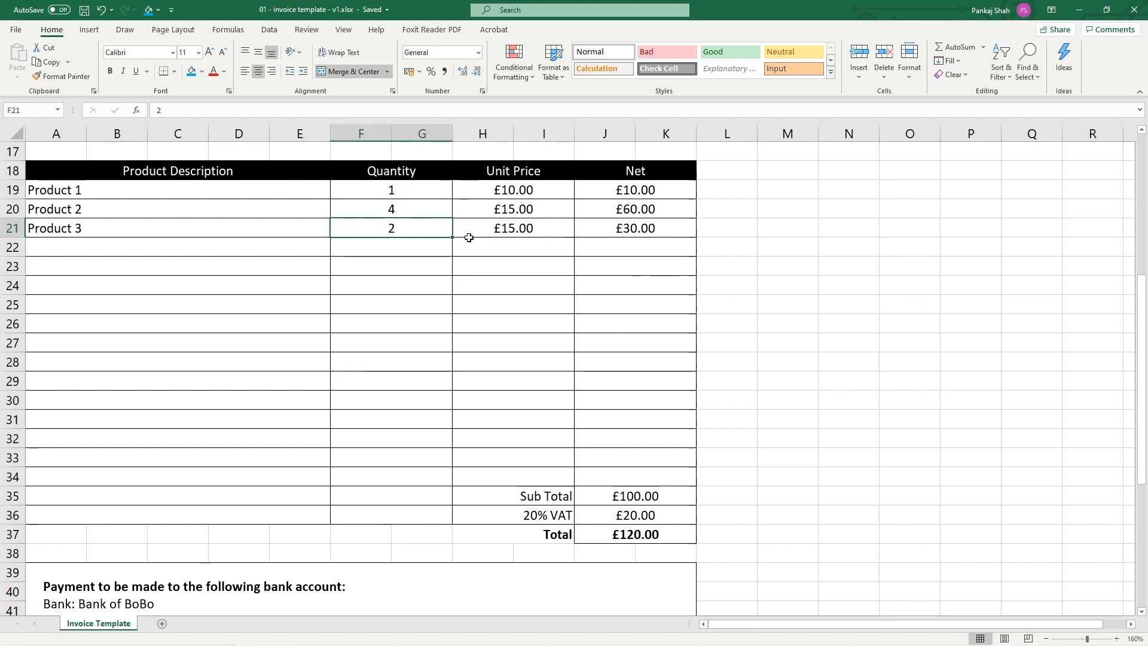
pyautogui.write('4')
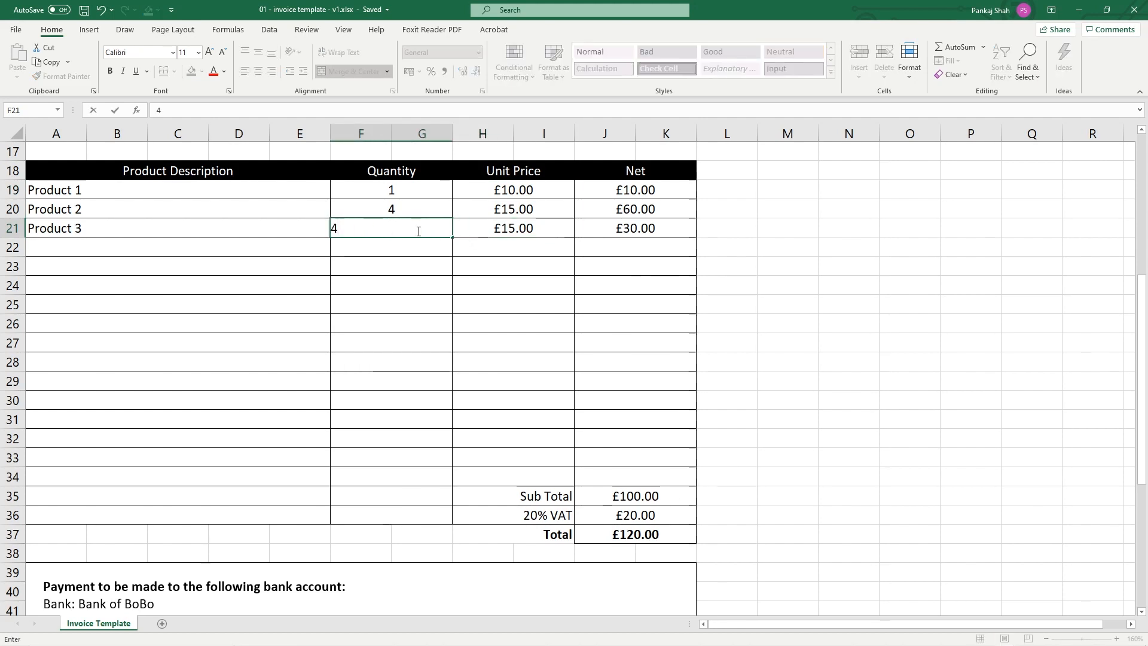
pyautogui.press('Return')
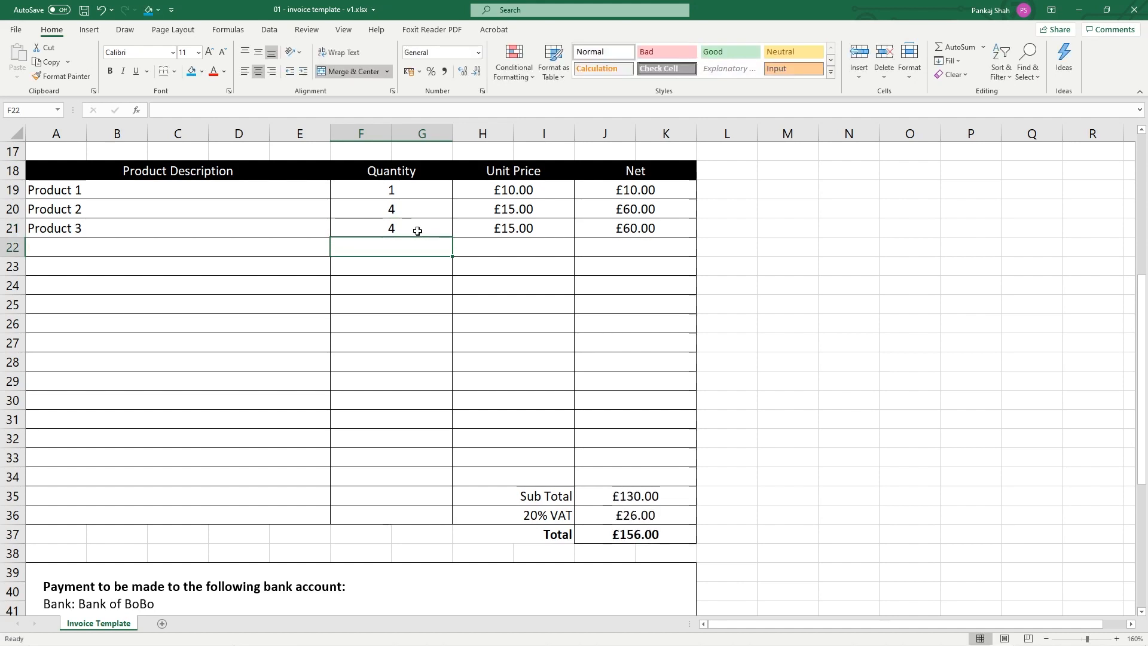
pyautogui.click(640, 227)
pyautogui.moveTo(639, 495); pyautogui.dragTo(638, 534)
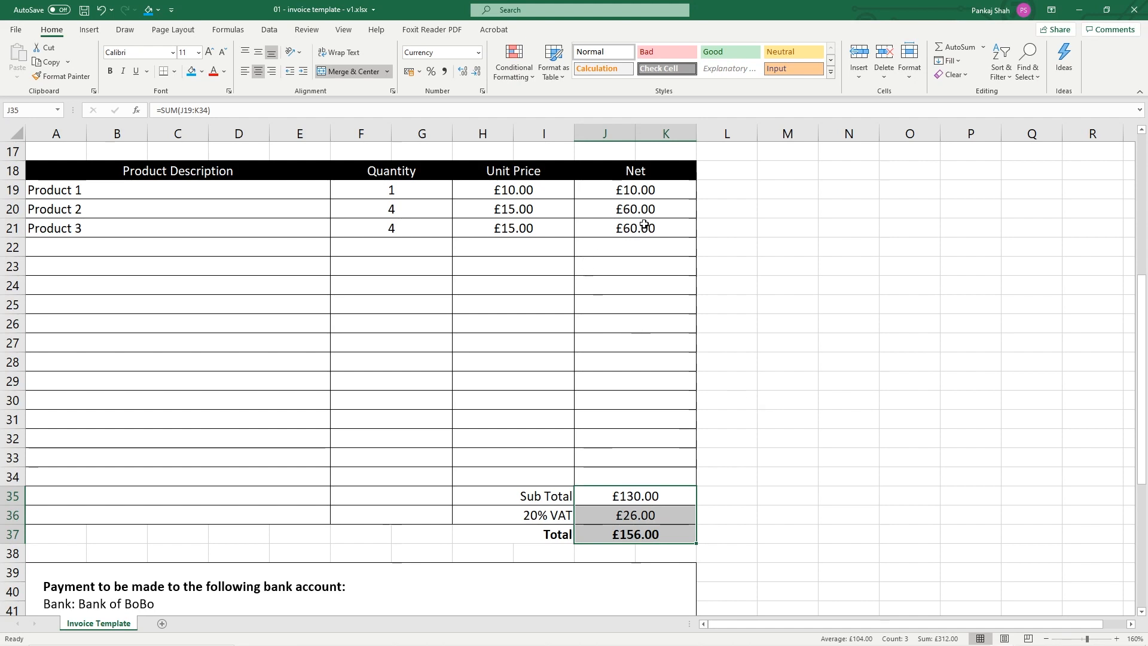
pyautogui.click(405, 222)
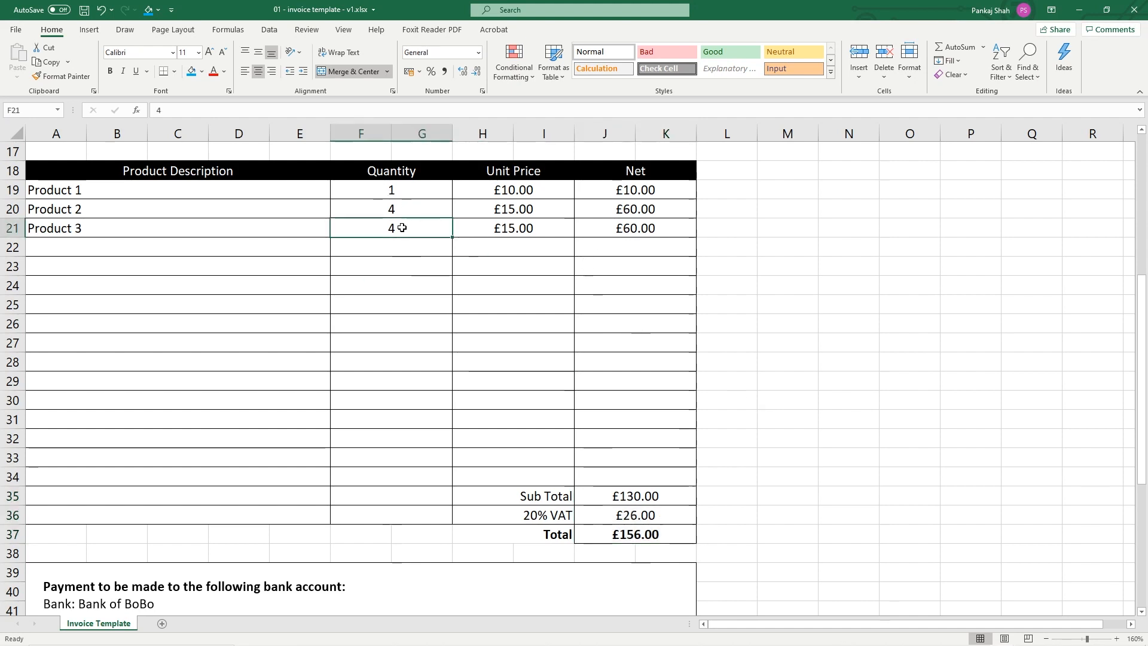
pyautogui.write('2')
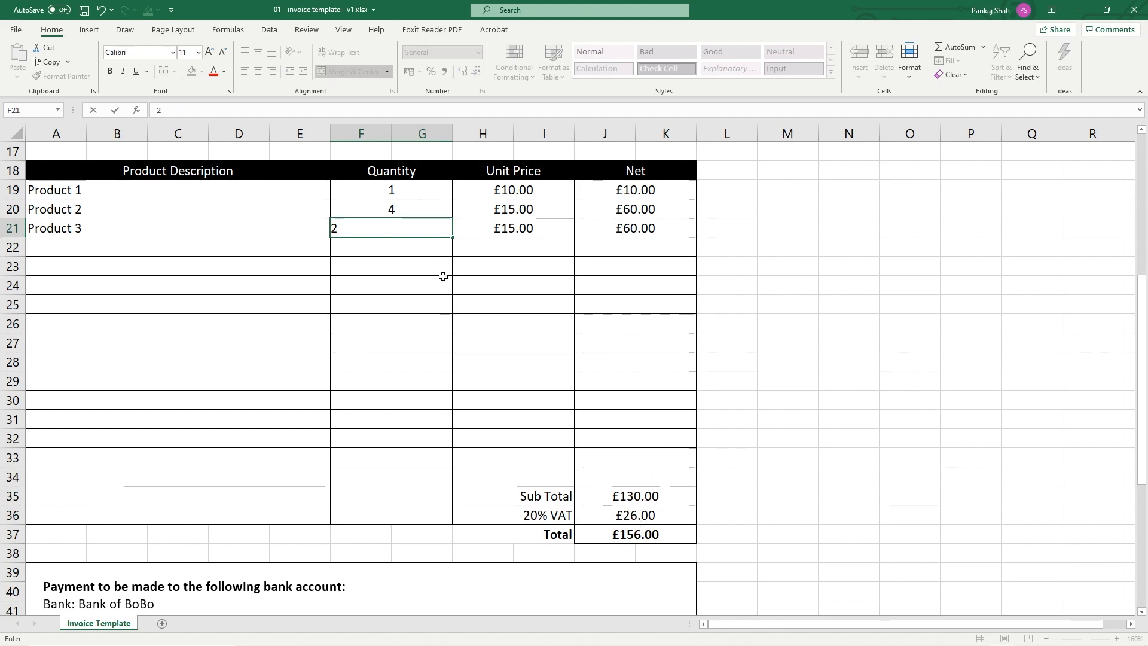
pyautogui.press('Return')
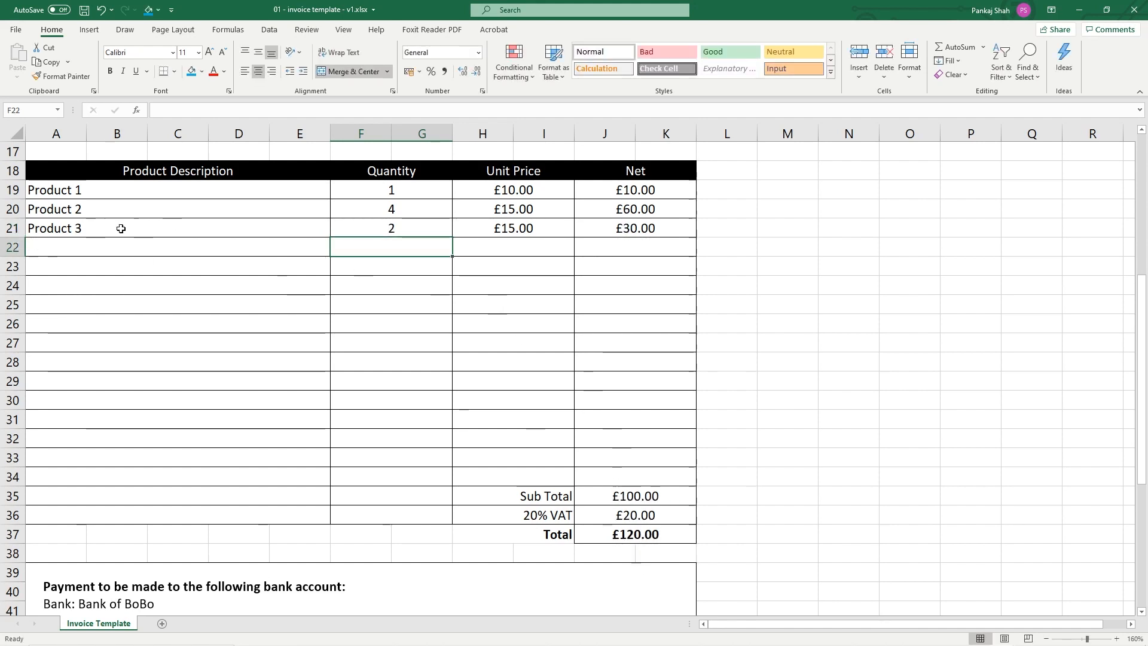
pyautogui.moveTo(55, 230); pyautogui.dragTo(115, 236)
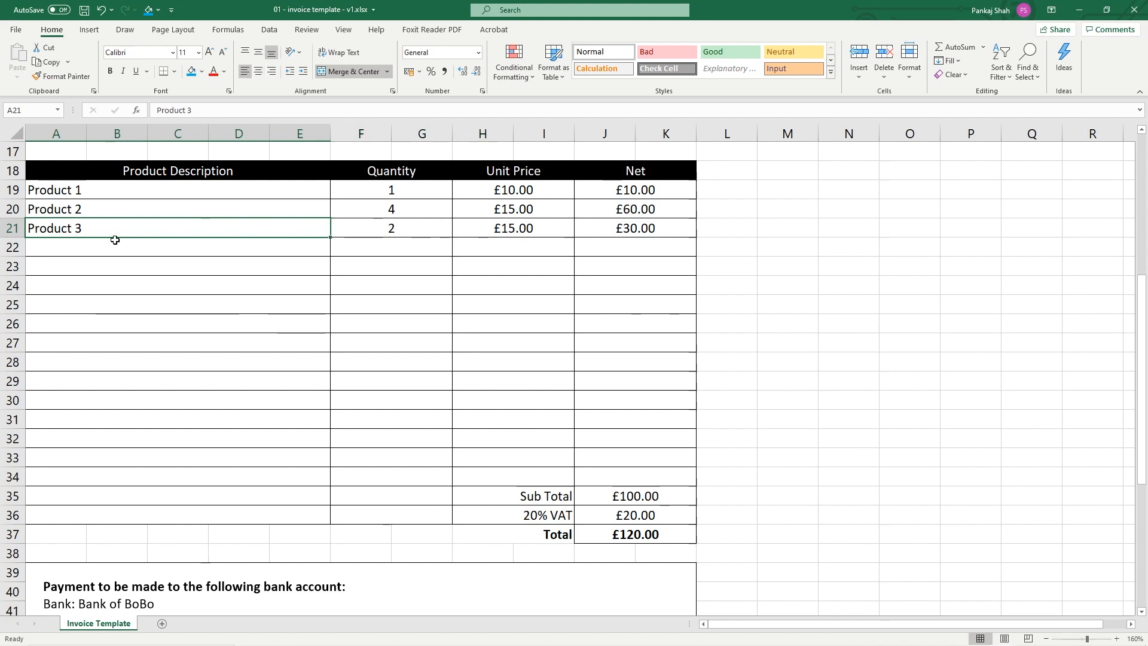
# Add a Product 4 line with quantity 2 and a £50.00 unit price
pyautogui.moveTo(329, 237); pyautogui.dragTo(324, 261)
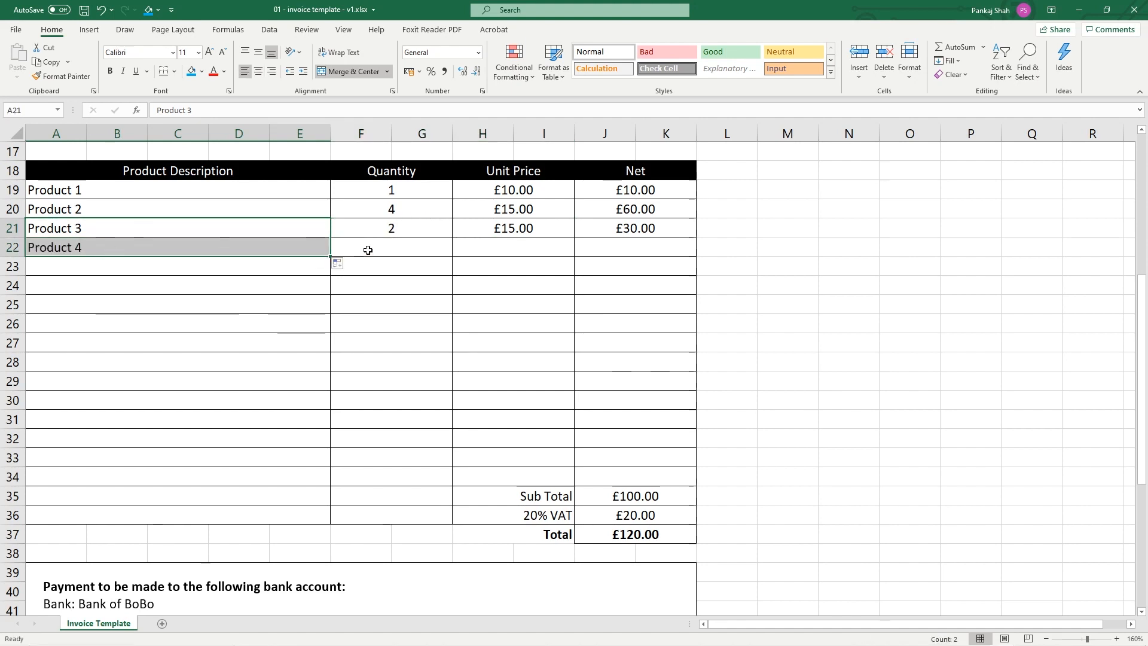
pyautogui.click(402, 224)
pyautogui.hotkey('ctrl', 'c')
pyautogui.press('Down')
pyautogui.hotkey('ctrl', 'v')
pyautogui.click(512, 246)
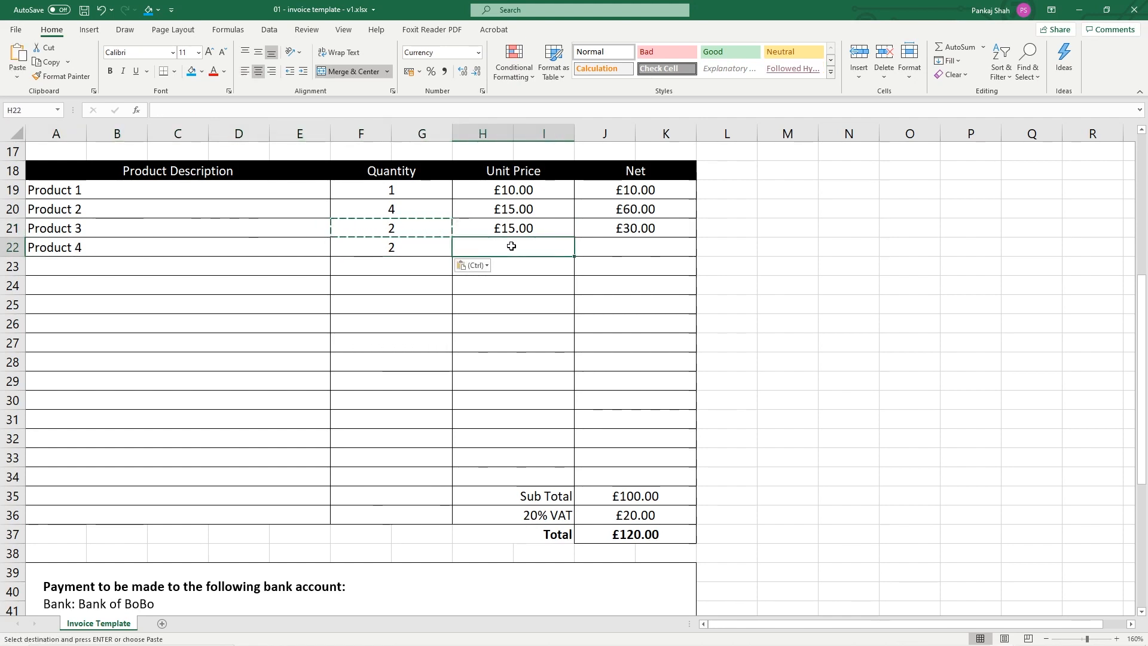
pyautogui.write('50')
pyautogui.press('Return')
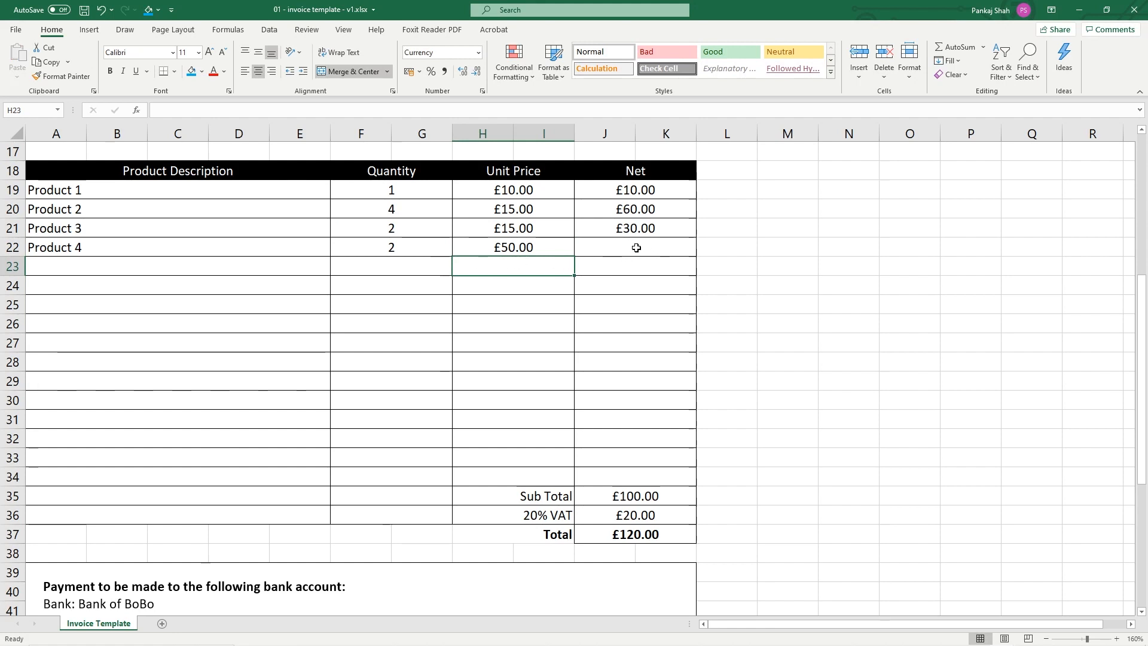
# Extend the net formula to Product 4 (£100.00) and clear the £0.00 nets in rows 23–31
pyautogui.click(666, 227)
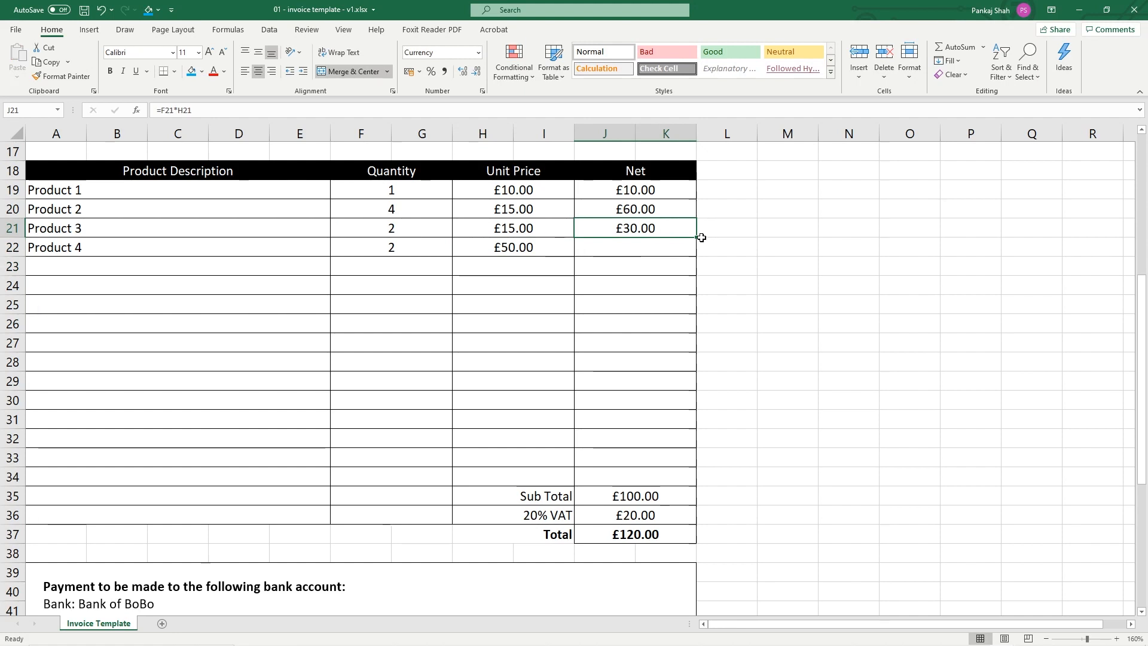
pyautogui.moveTo(699, 238); pyautogui.dragTo(693, 256)
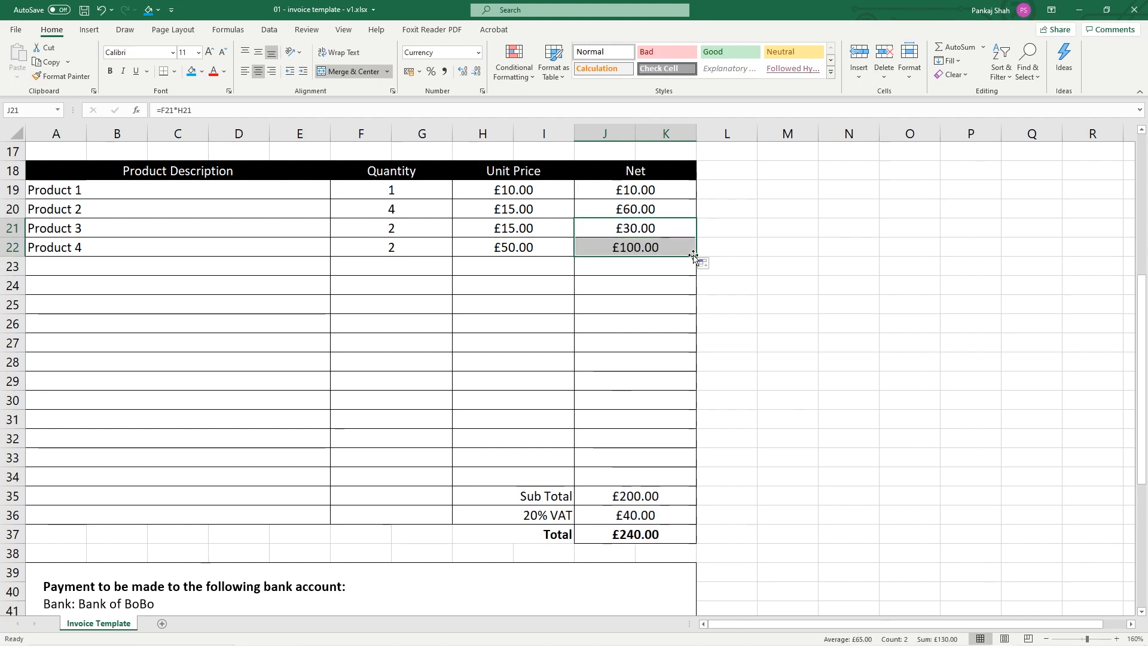
pyautogui.moveTo(694, 255); pyautogui.dragTo(690, 420)
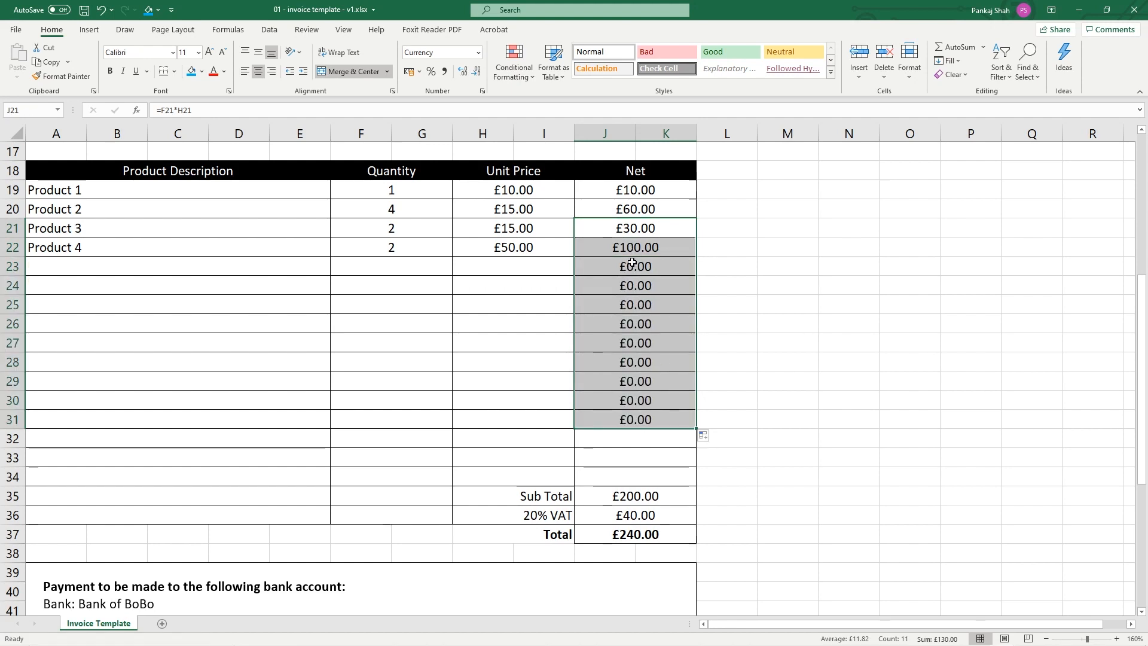
pyautogui.moveTo(632, 263); pyautogui.dragTo(650, 421)
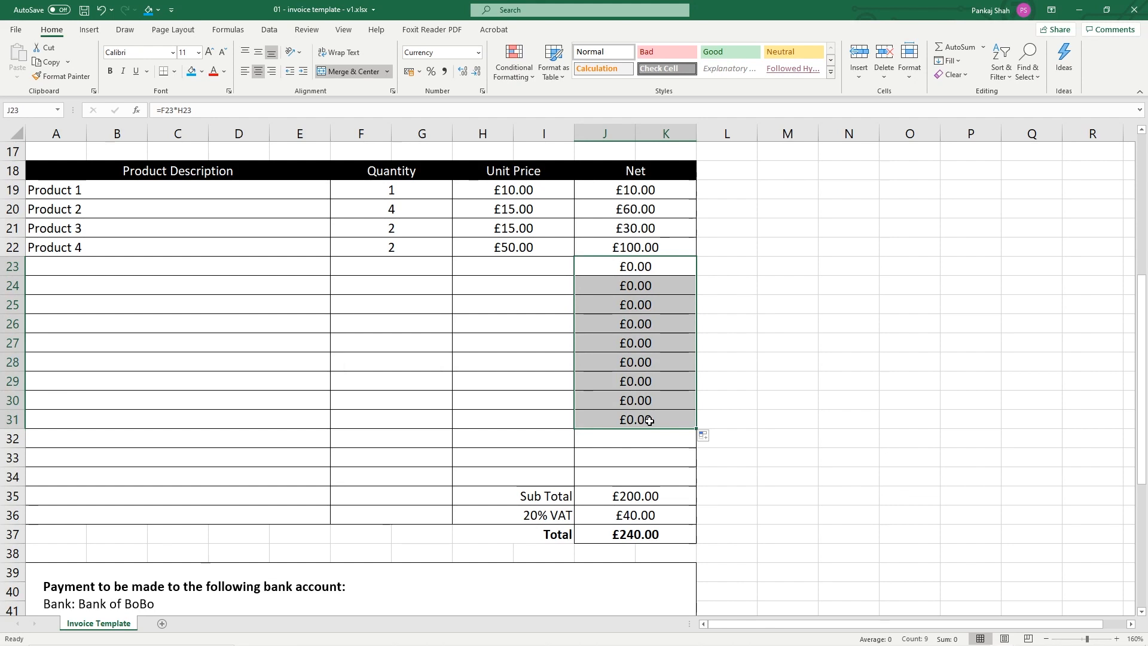
pyautogui.press('Delete')
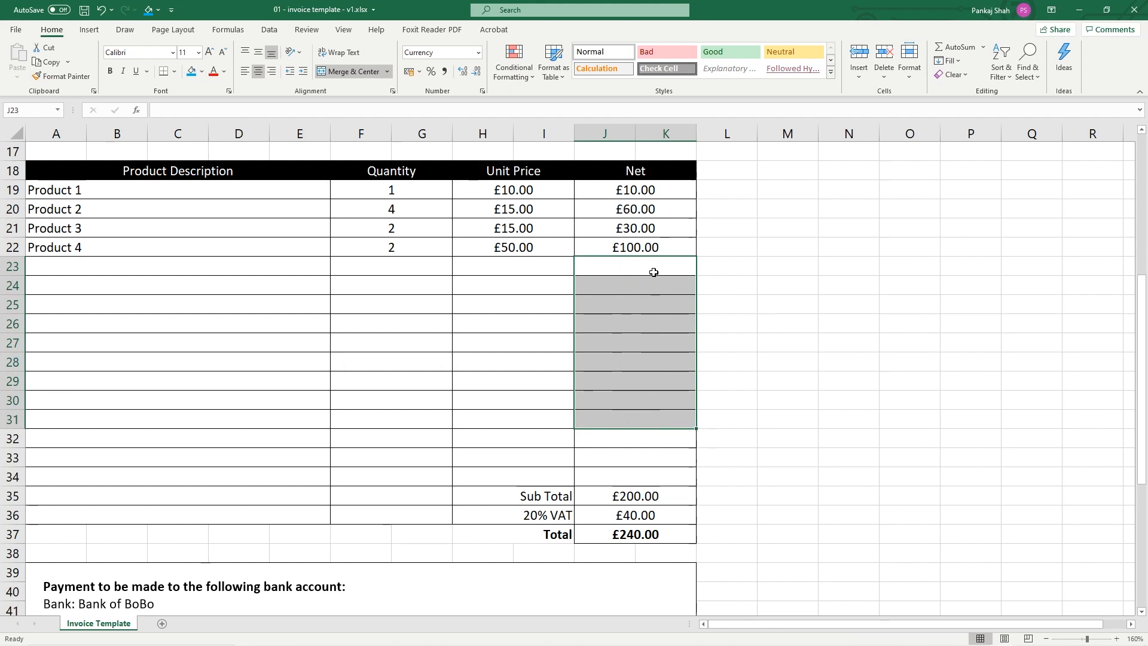
pyautogui.click(684, 249)
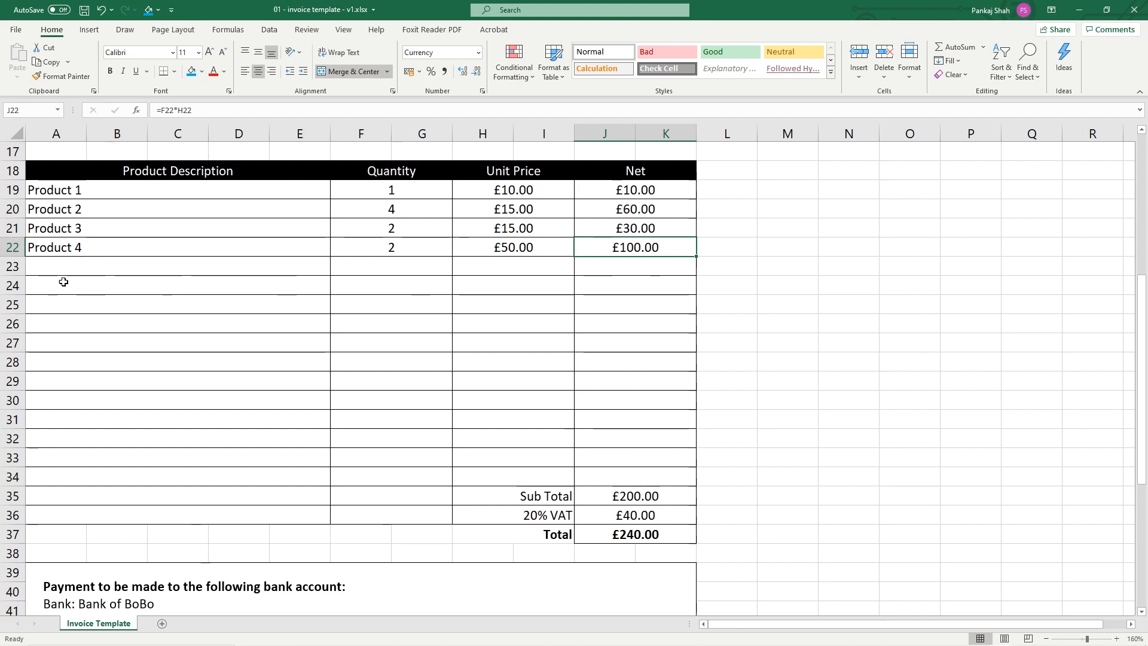
# Fill the product descriptions down to Product 16 and save the workbook
pyautogui.click(289, 250)
pyautogui.moveTo(330, 256); pyautogui.dragTo(320, 477)
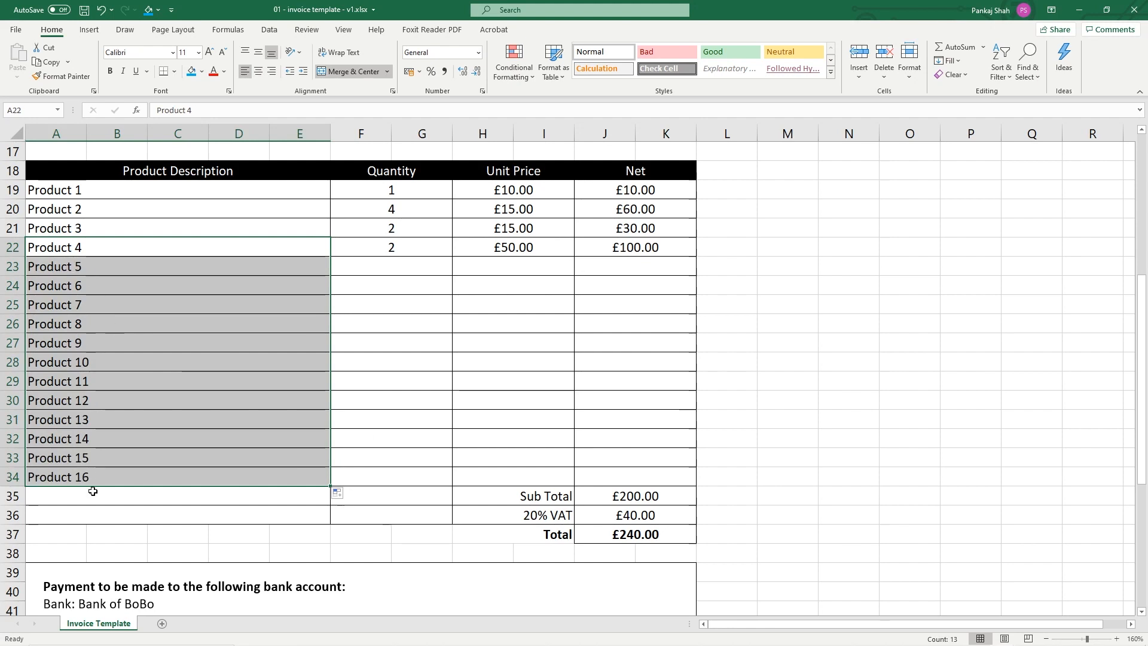
pyautogui.hotkey('ctrl', 's')
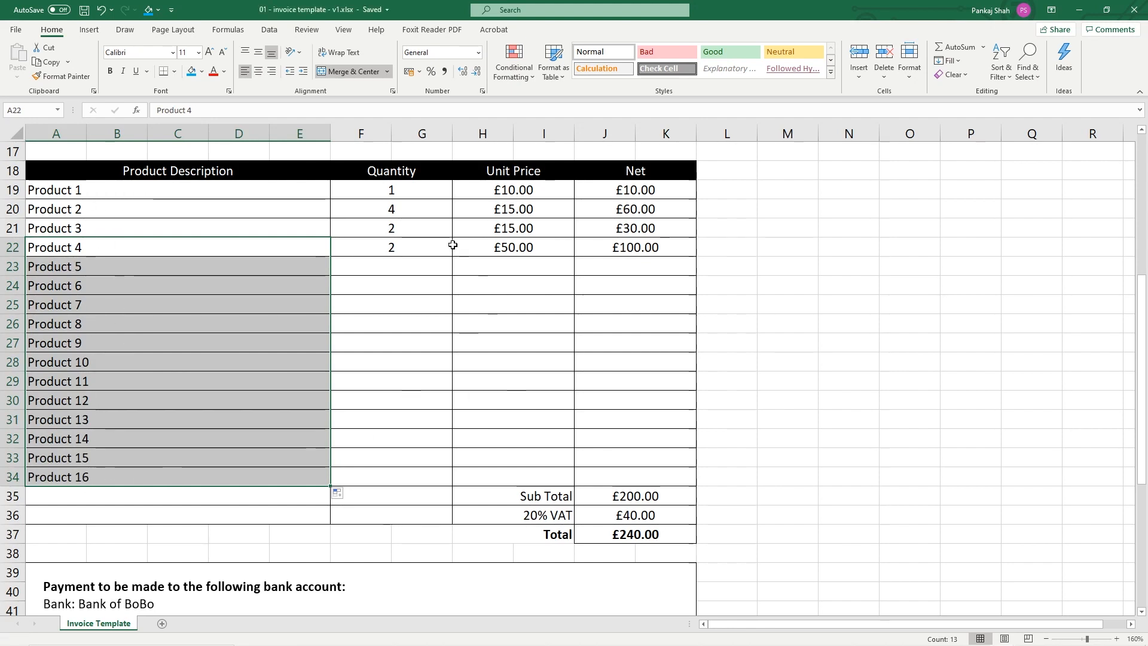
pyautogui.click(428, 251)
# Paste the four existing quantities into Products 5 onward and delete the stray quantity below the list
pyautogui.moveTo(397, 192); pyautogui.dragTo(405, 238)
pyautogui.hotkey('ctrl', 'c')
pyautogui.click(361, 268)
pyautogui.hotkey('ctrl', 'v')
pyautogui.click(371, 343)
pyautogui.hotkey('ctrl', 'v')
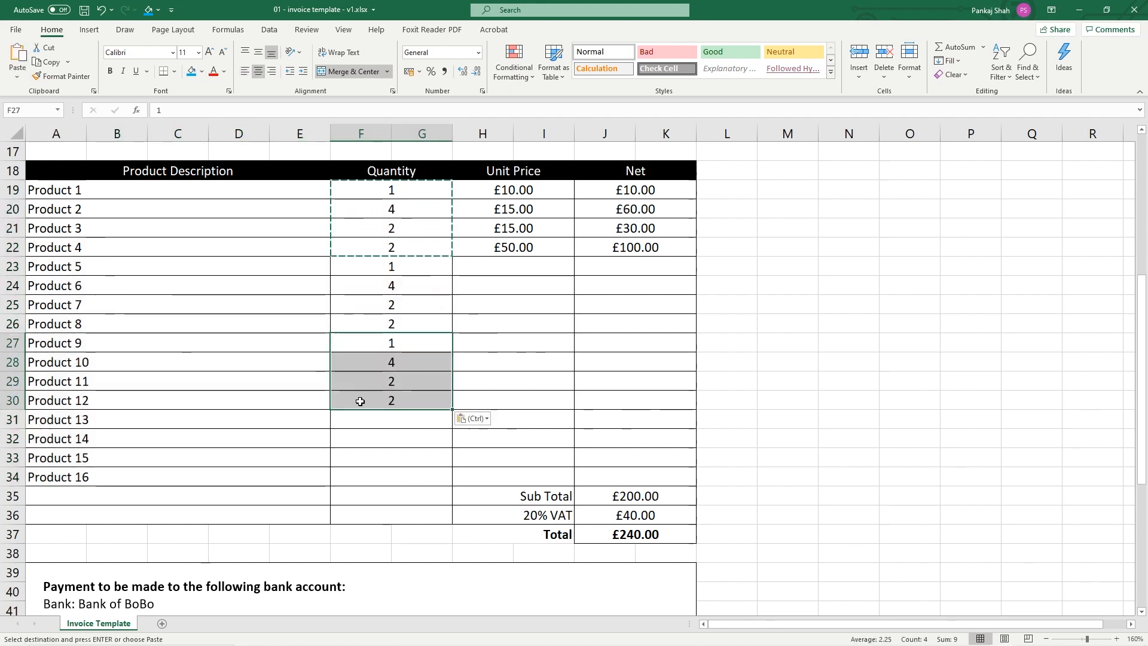
pyautogui.click(362, 439)
pyautogui.hotkey('ctrl', 'v')
pyautogui.click(371, 496)
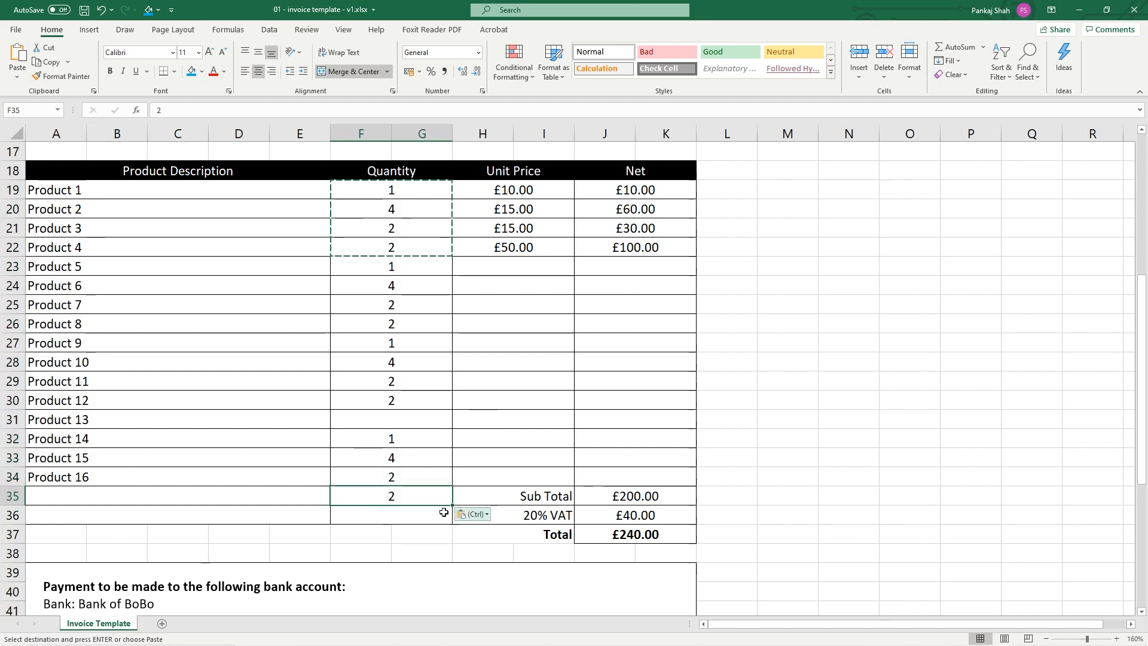
pyautogui.press('Delete')
# Retype quantities so Products 5–16 read 1, 4, 9, 9, 8, 7, 8, 2, 6, 1, 4, 2
pyautogui.click(404, 425)
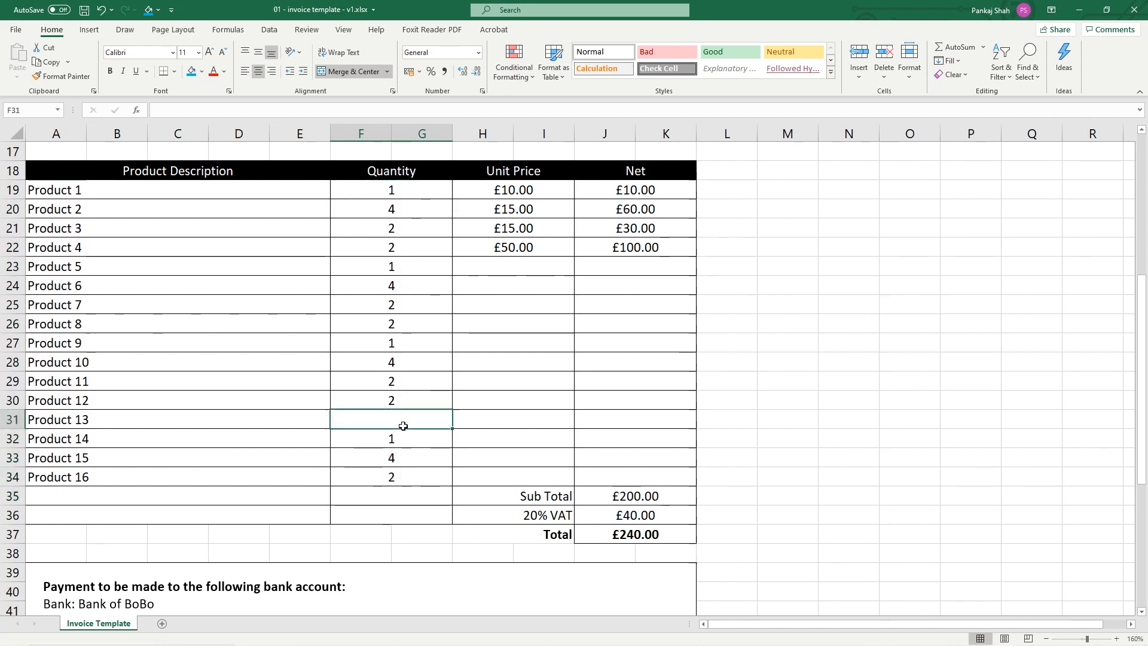
pyautogui.write('6')
pyautogui.click(392, 362)
pyautogui.write('7')
pyautogui.click(389, 343)
pyautogui.write('8')
pyautogui.click(383, 323)
pyautogui.write('9')
pyautogui.click(380, 305)
pyautogui.write('9')
pyautogui.click(379, 267)
pyautogui.write('0')
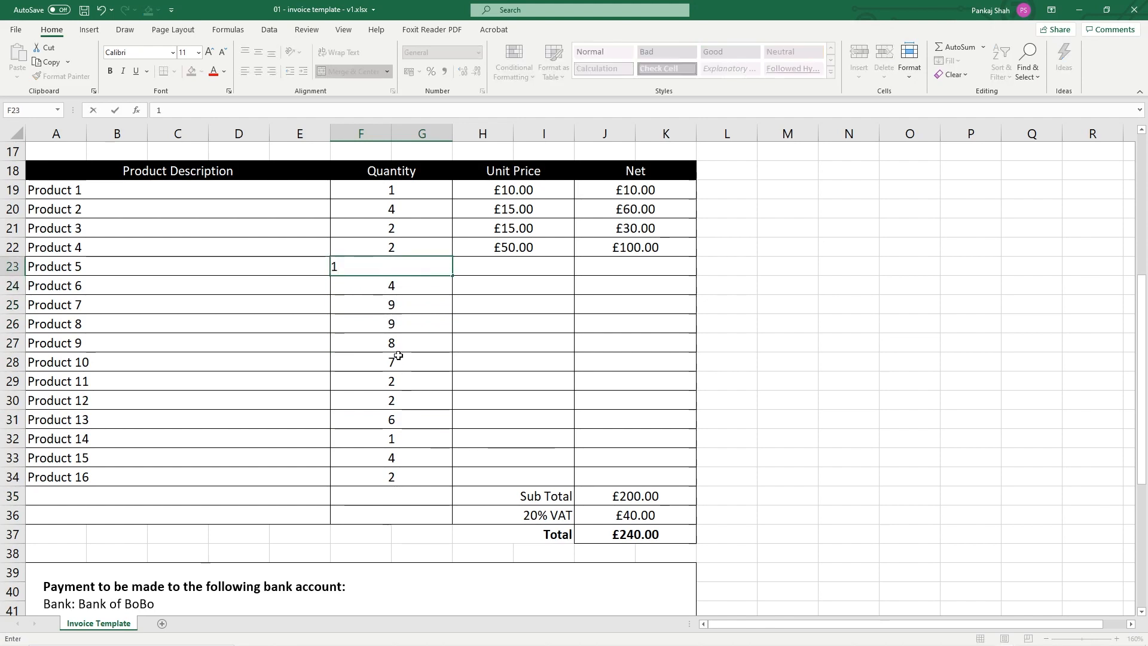
pyautogui.click(398, 377)
pyautogui.write('8')
pyautogui.press('Return')
pyautogui.click(523, 269)
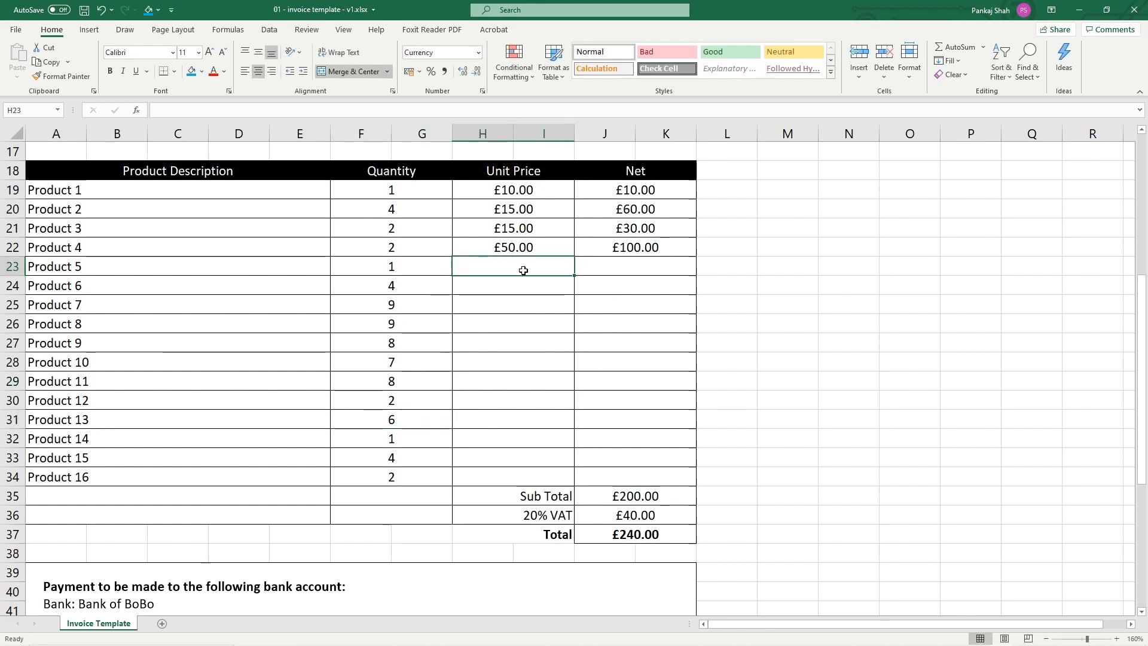
# Enter unit prices 20, 25, 40, 40, 40 and 200 for Products 5–10, checking Product 10's net
pyautogui.write('20')
pyautogui.click(526, 285)
pyautogui.write('25')
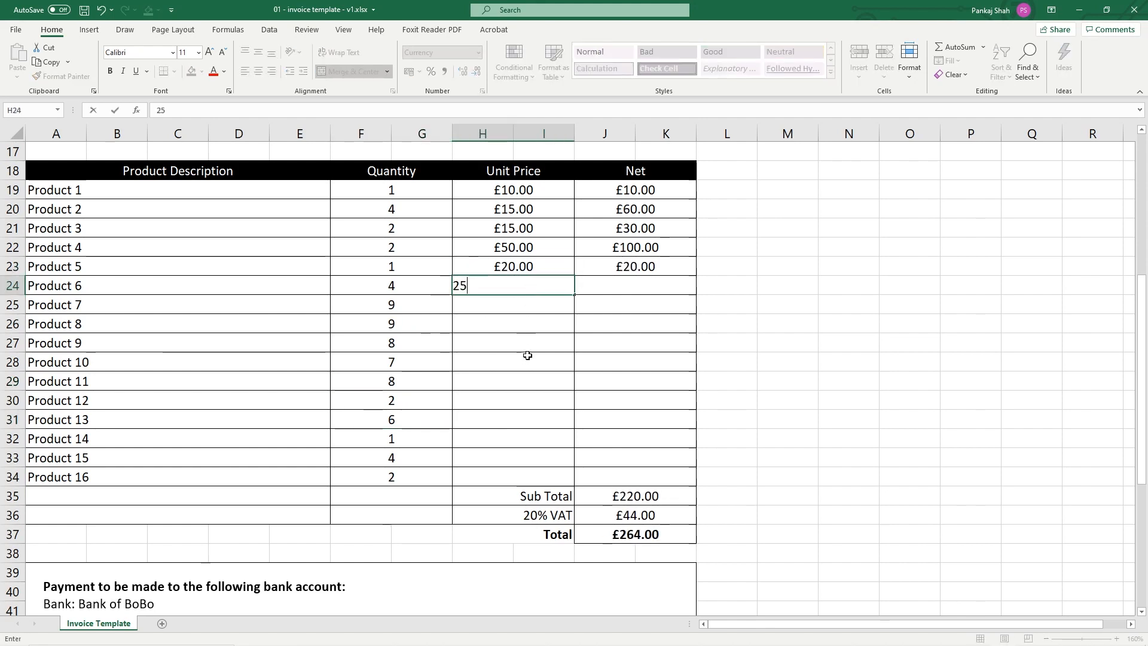
pyautogui.click(503, 306)
pyautogui.write('40')
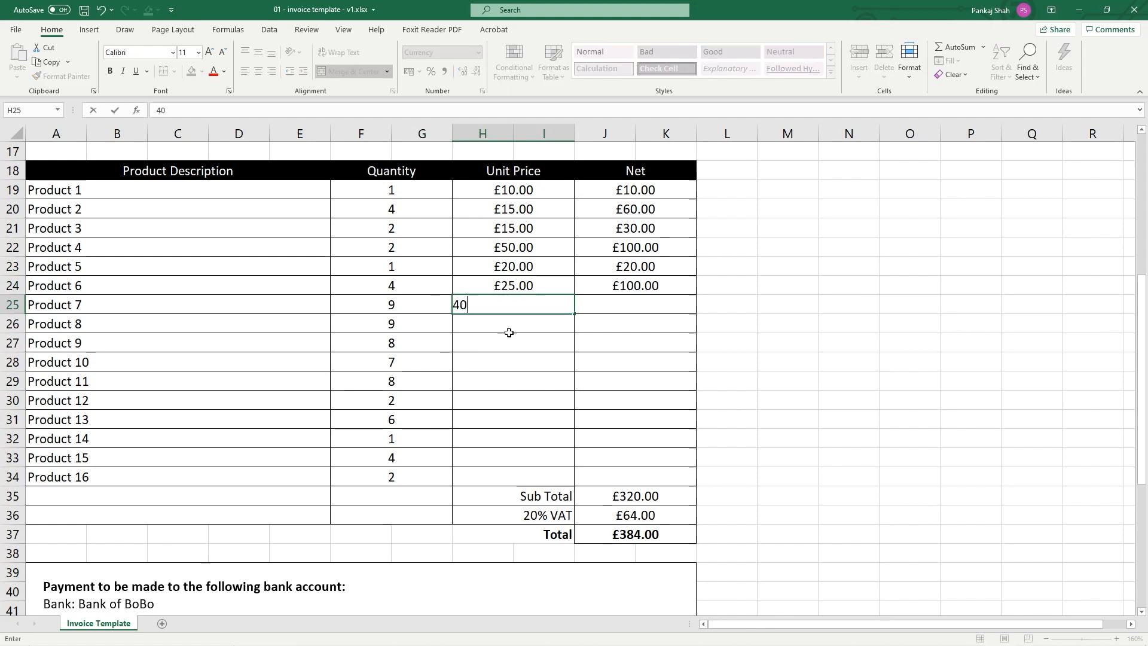
pyautogui.click(511, 325)
pyautogui.write('40')
pyautogui.click(518, 344)
pyautogui.write('40')
pyautogui.click(522, 366)
pyautogui.write('200')
pyautogui.click(518, 383)
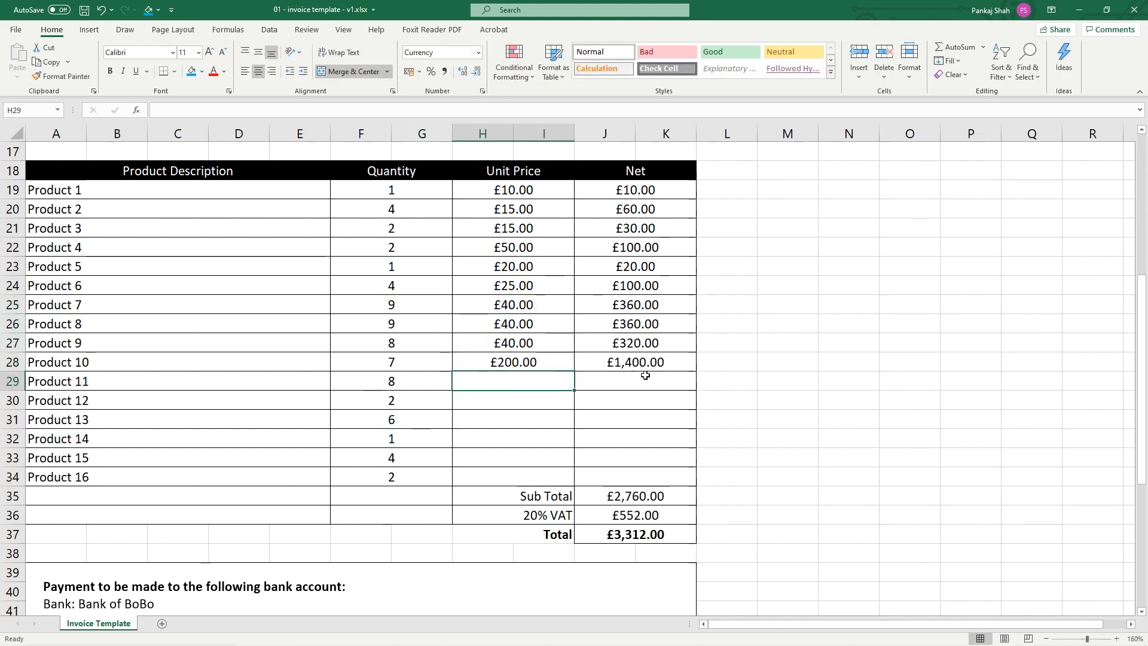
pyautogui.click(395, 364)
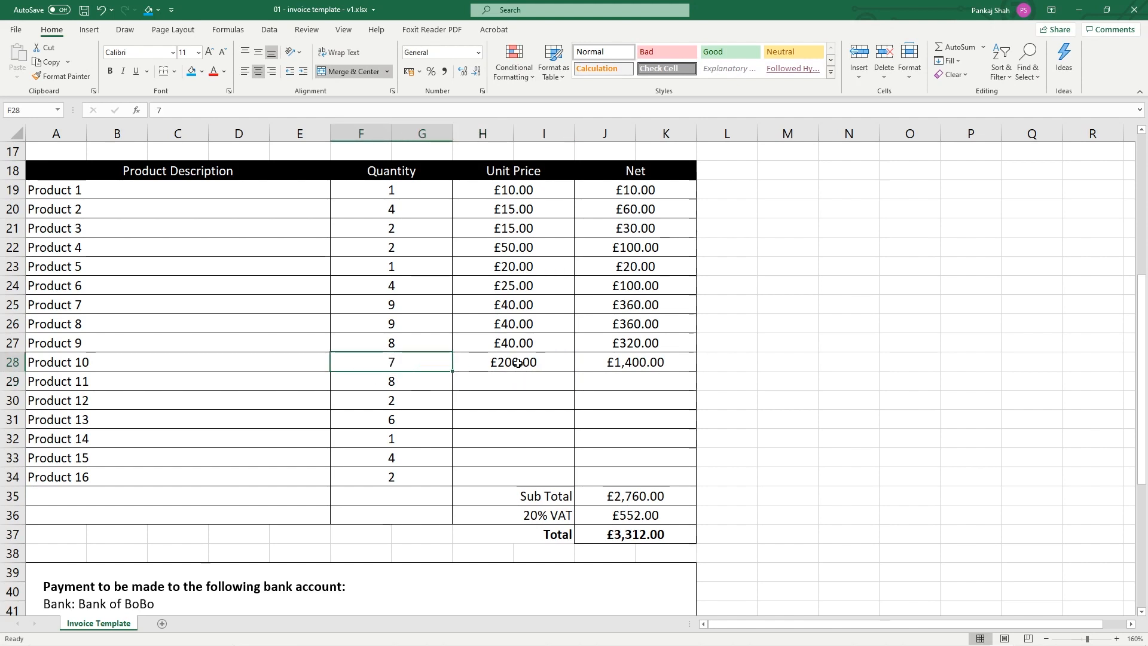
pyautogui.click(517, 363)
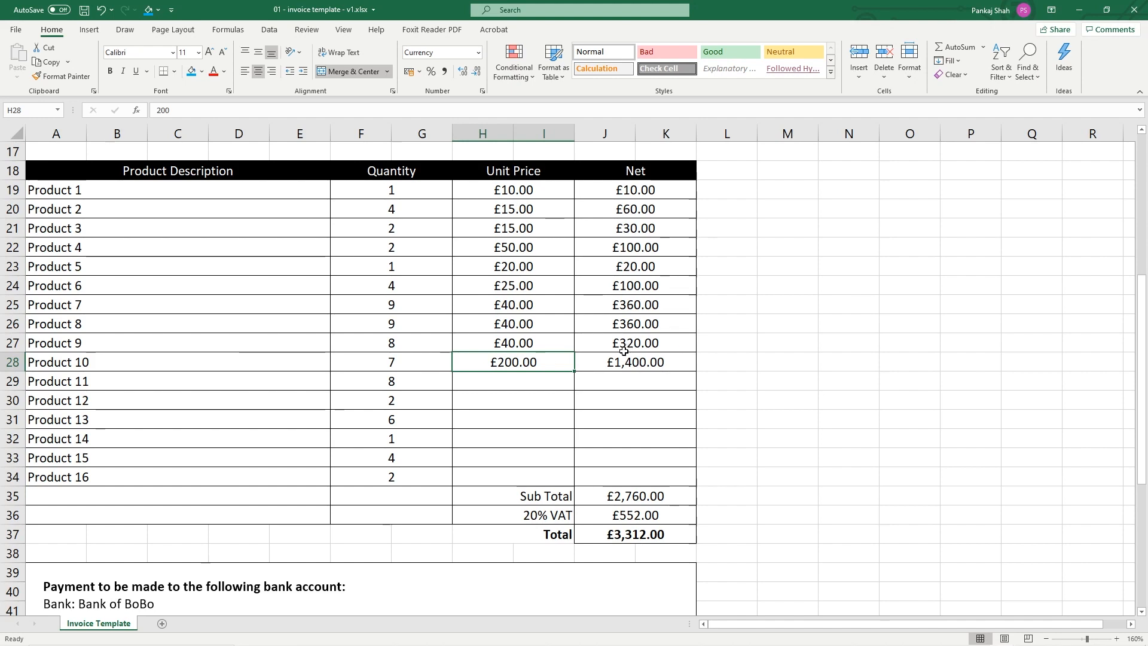
pyautogui.click(664, 364)
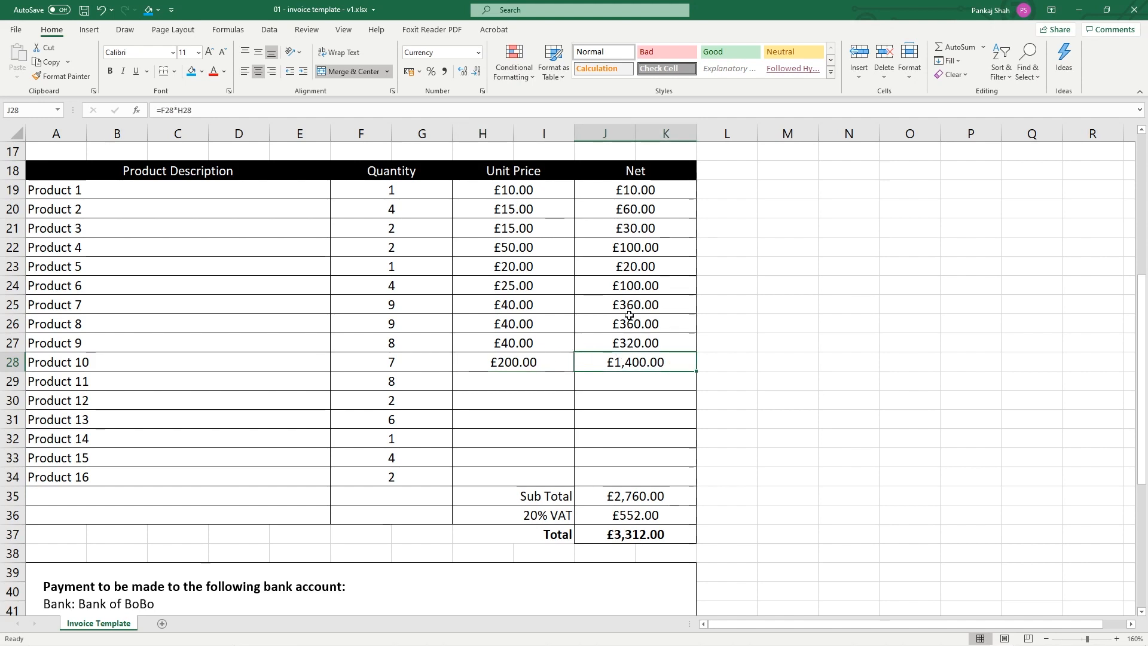
# Enter unit prices 50, 40, 25, 74, 58 and 22 for Products 11–16, bringing the Sub Total to £3,740.00
pyautogui.click(525, 385)
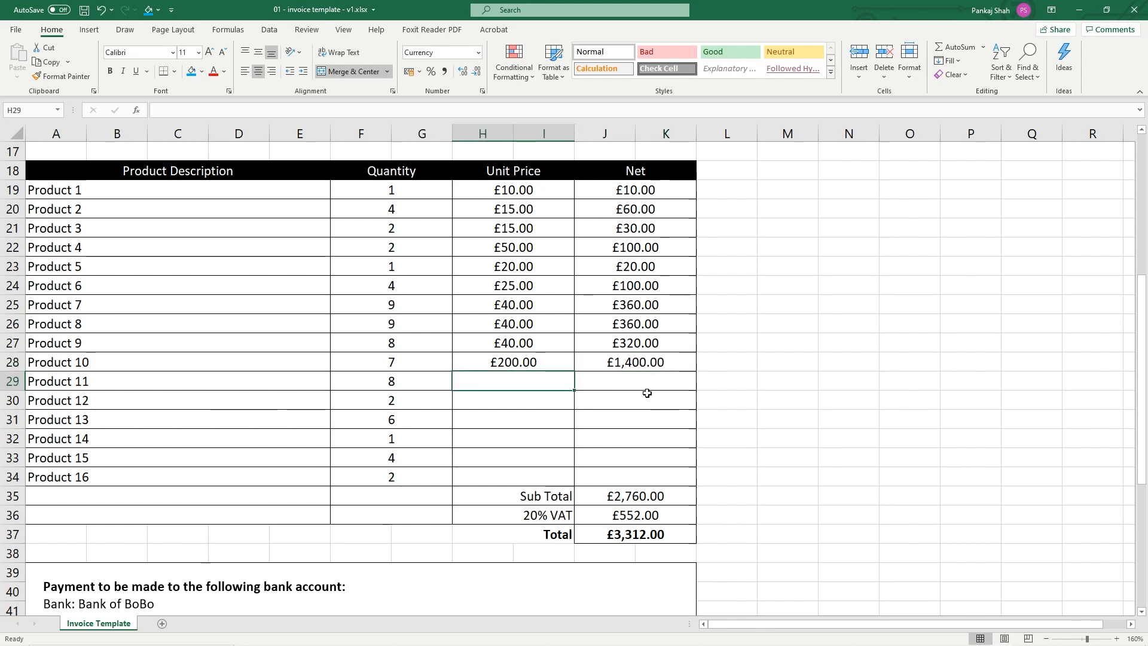
pyautogui.write('50')
pyautogui.press('Return')
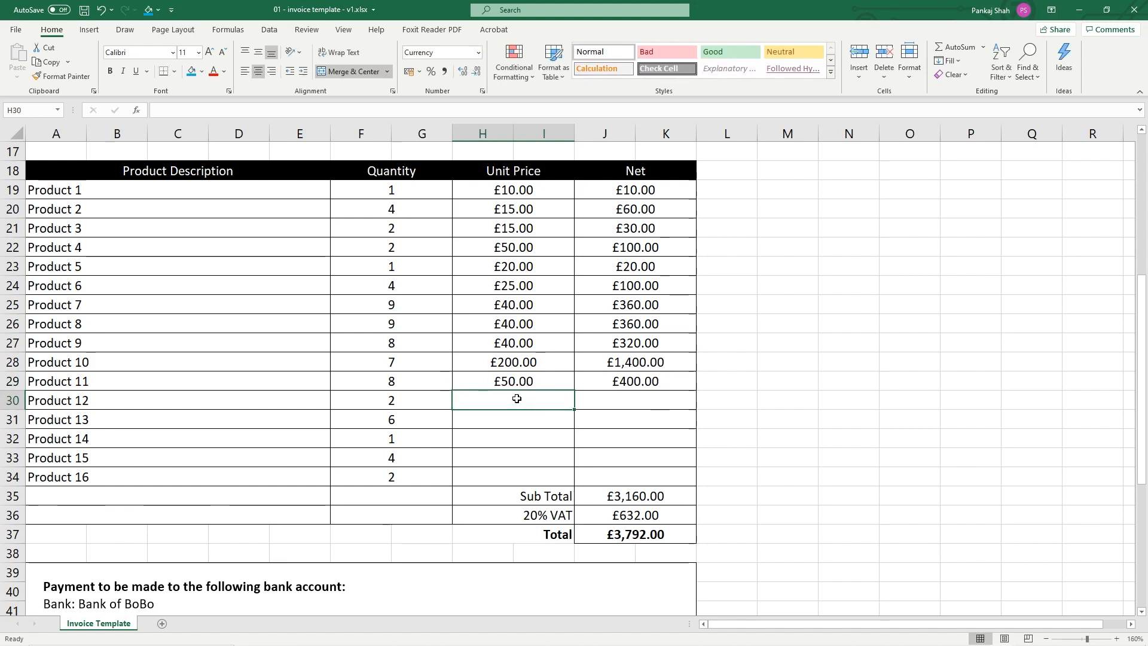
pyautogui.write('40')
pyautogui.press('Return')
pyautogui.write('25')
pyautogui.press('Return')
pyautogui.write('74')
pyautogui.press('Return')
pyautogui.write('58')
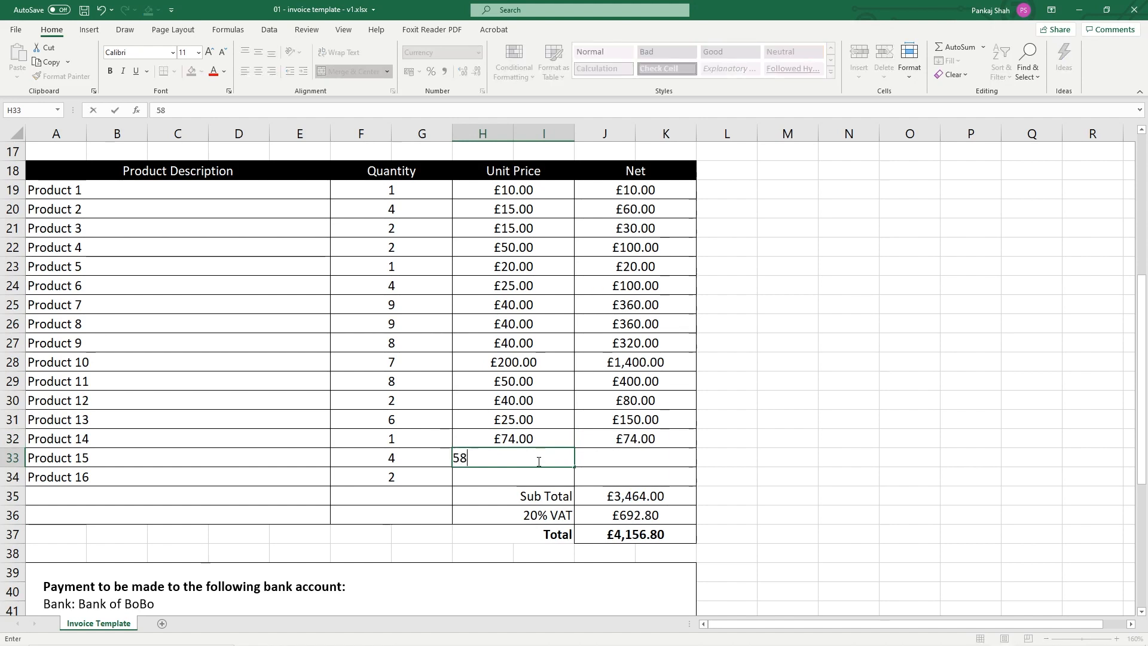
pyautogui.press('Return')
pyautogui.write('22')
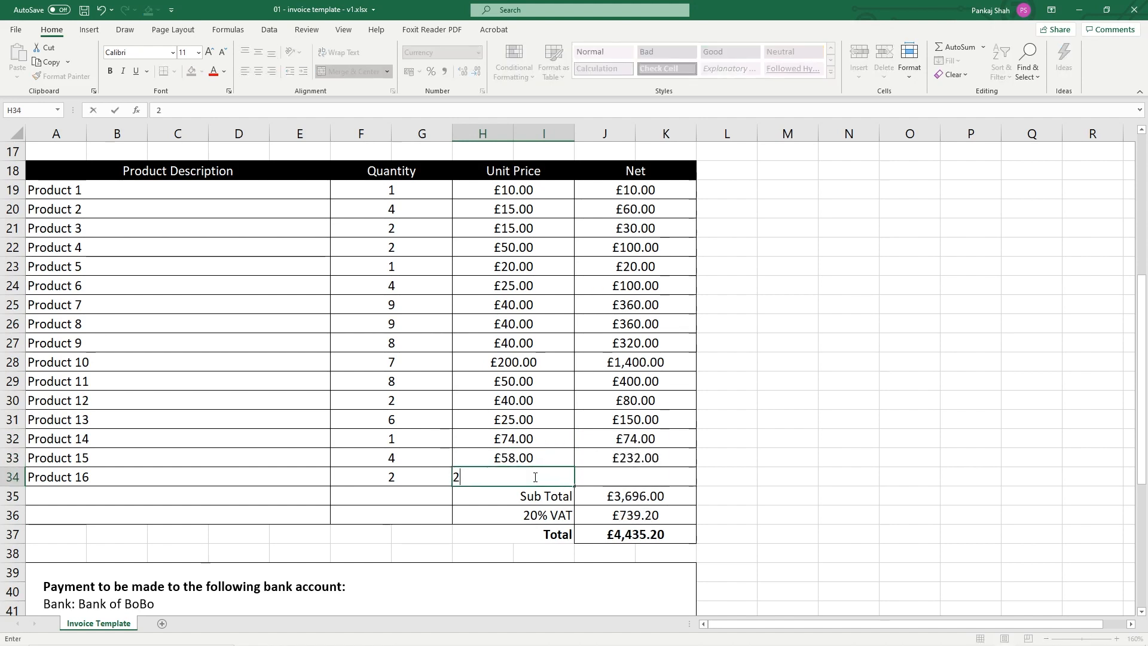
pyautogui.click(507, 435)
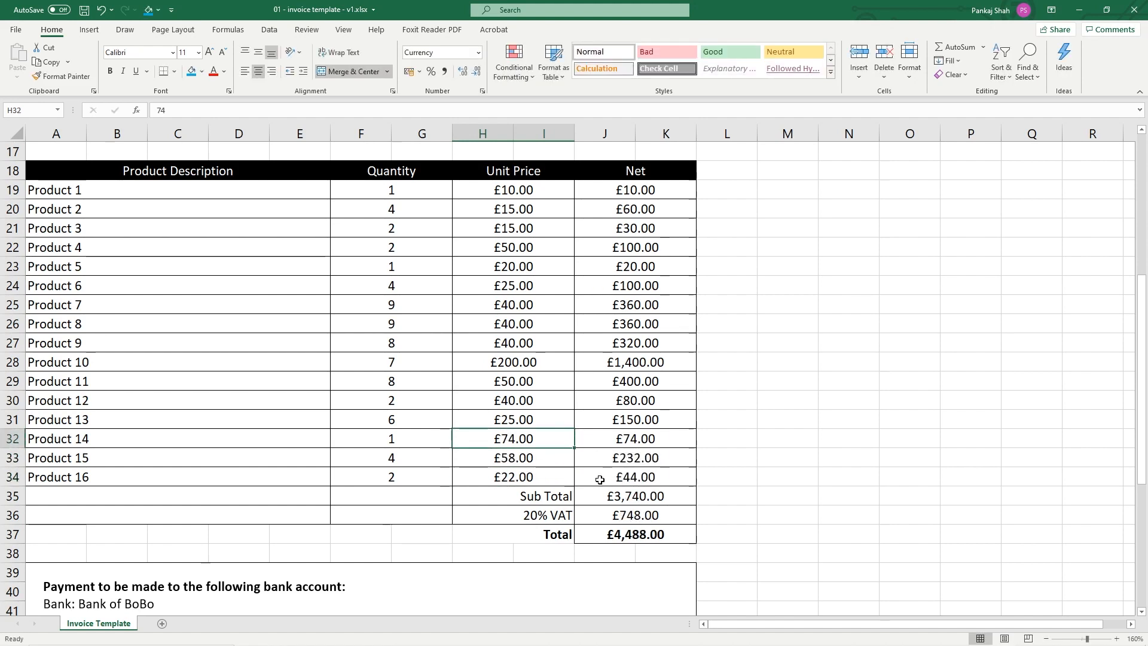
pyautogui.click(628, 499)
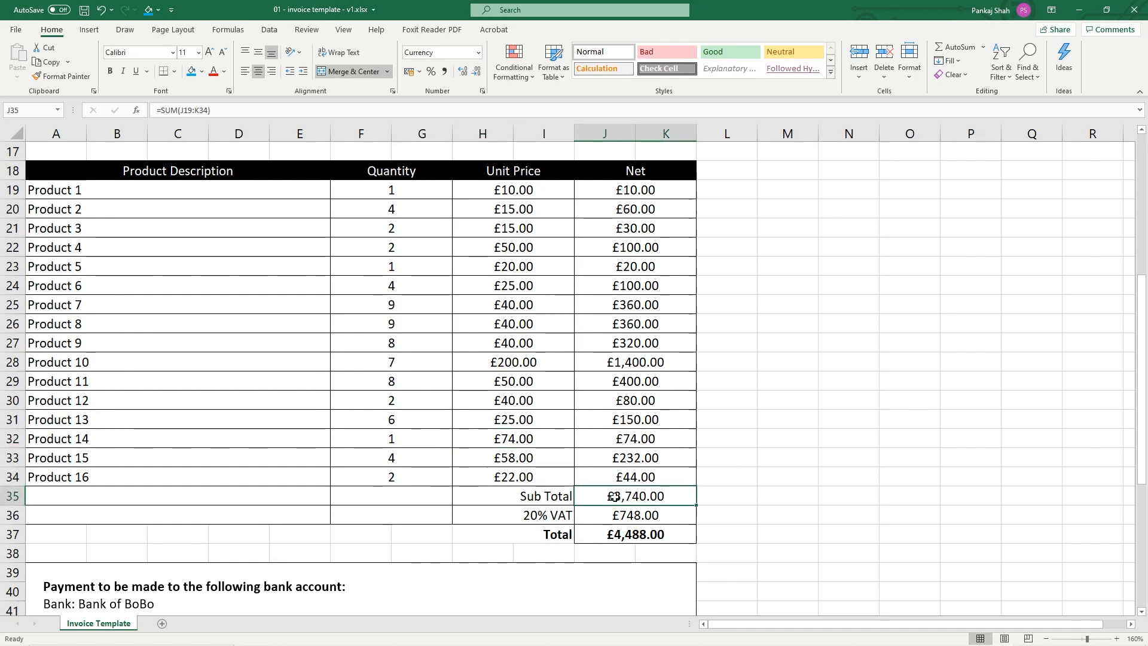
# Open Calculator beside the invoice and compute 3,740 × 0.2 = 748
pyautogui.press('super')
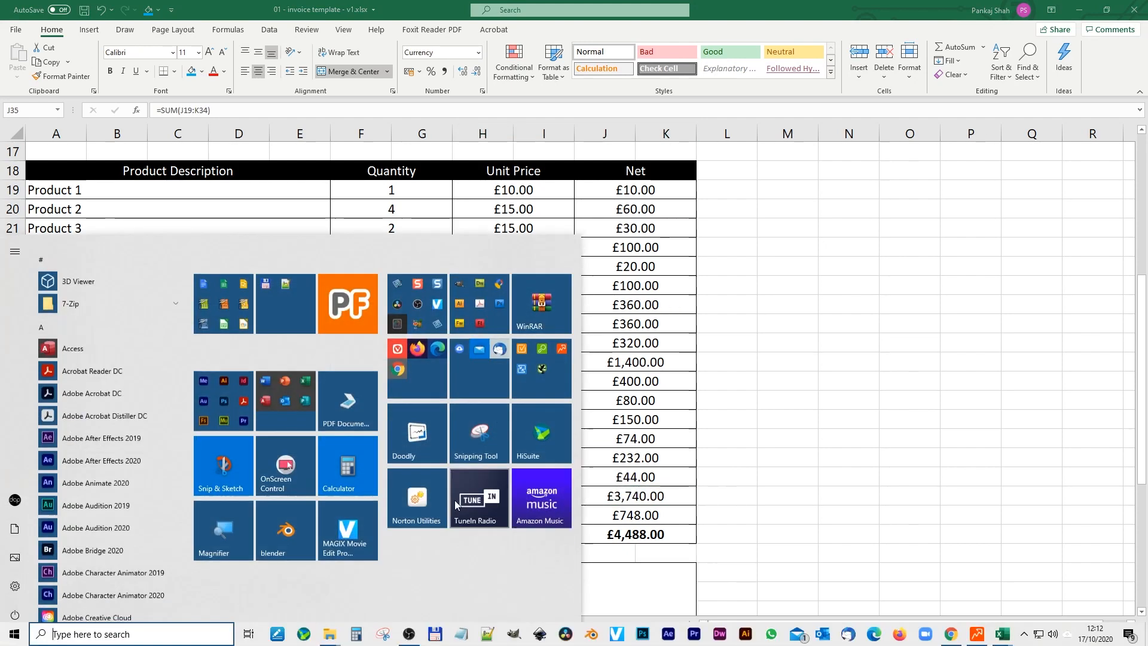
pyautogui.click(357, 639)
pyautogui.moveTo(866, 164); pyautogui.dragTo(879, 130)
pyautogui.write('3,740')
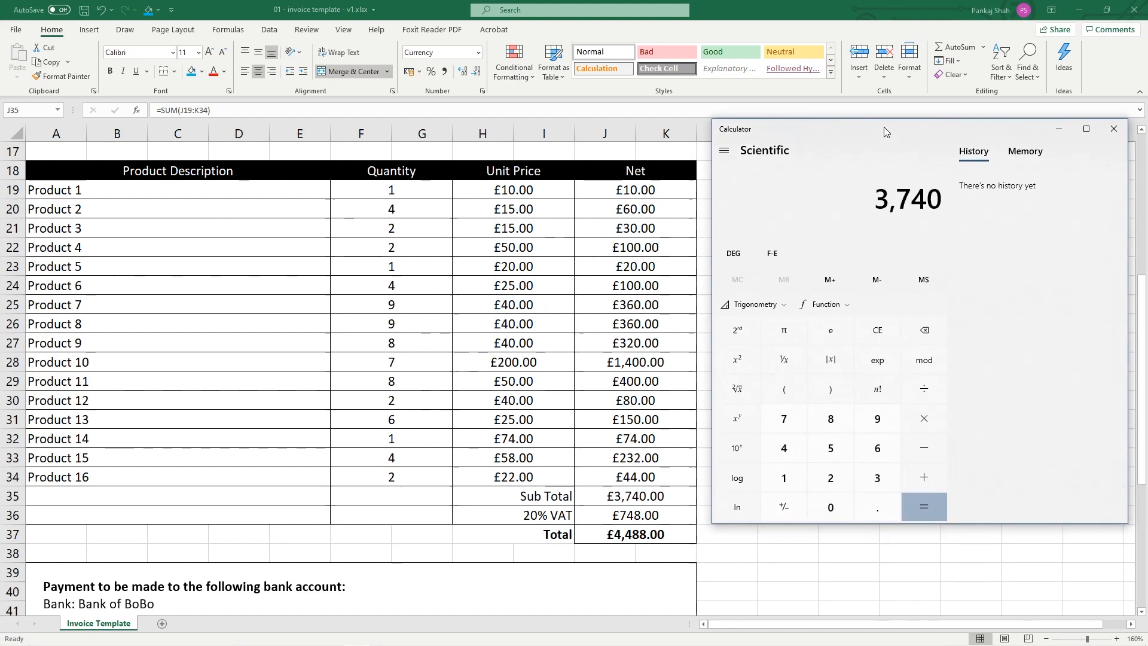
pyautogui.click(924, 418)
pyautogui.click(831, 507)
pyautogui.click(867, 509)
pyautogui.click(829, 479)
pyautogui.click(933, 505)
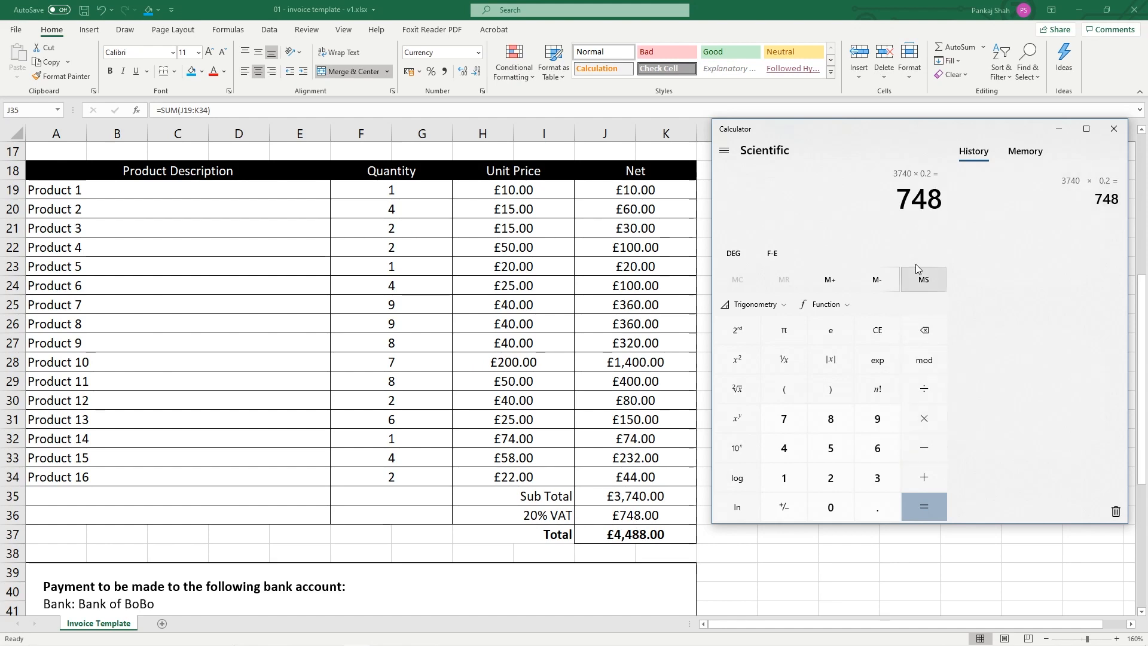
# Compute 748 + 3,740 = 4,488, then close Calculator
pyautogui.click(907, 329)
pyautogui.click(907, 330)
pyautogui.write('748')
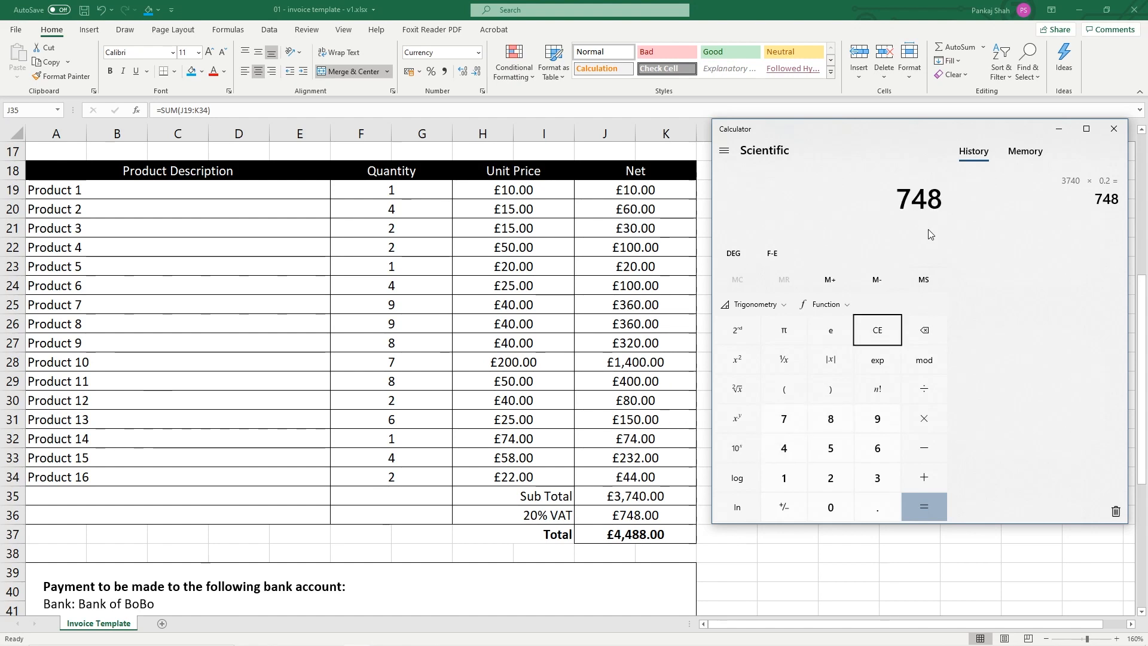
pyautogui.press('+')
pyautogui.write('3740')
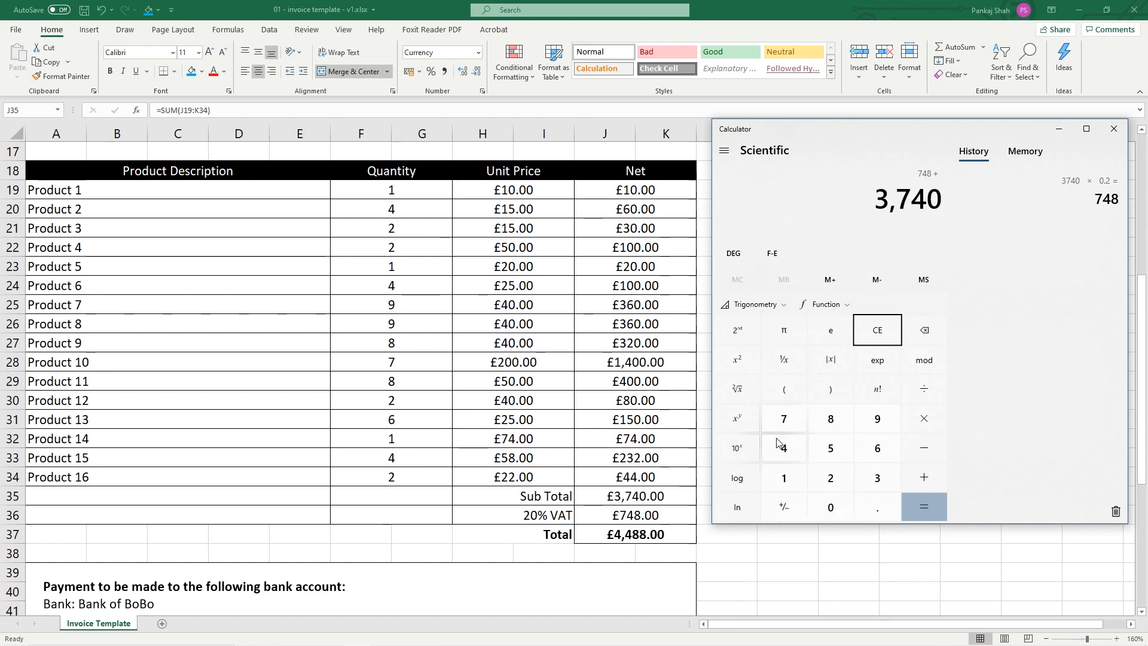
pyautogui.press('Return')
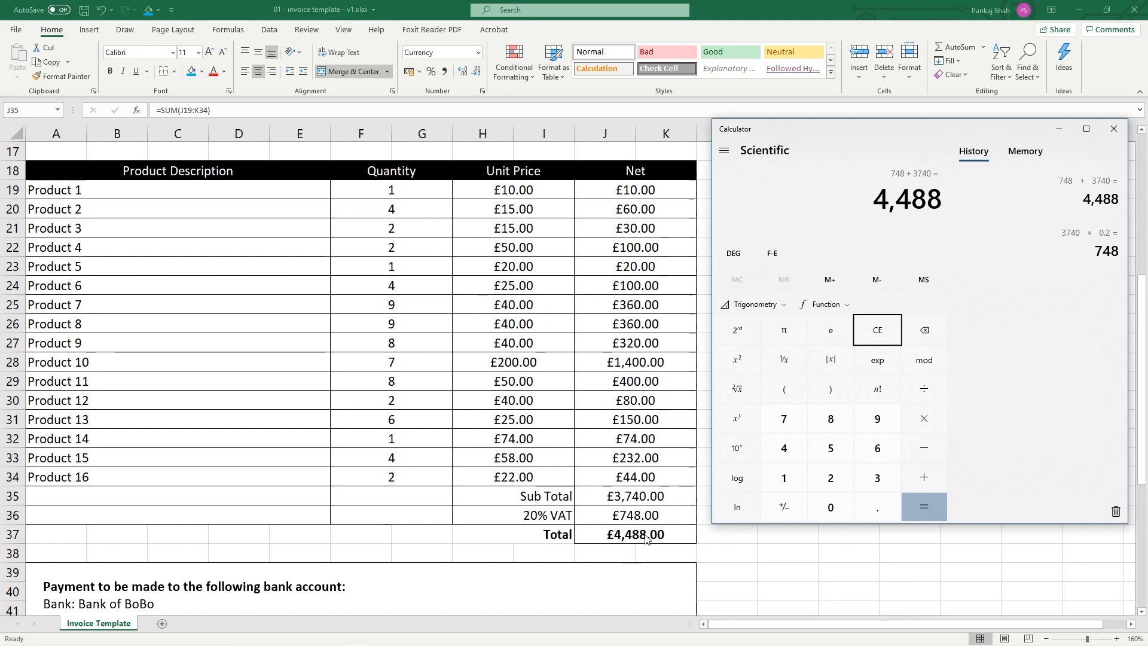
pyautogui.click(1114, 130)
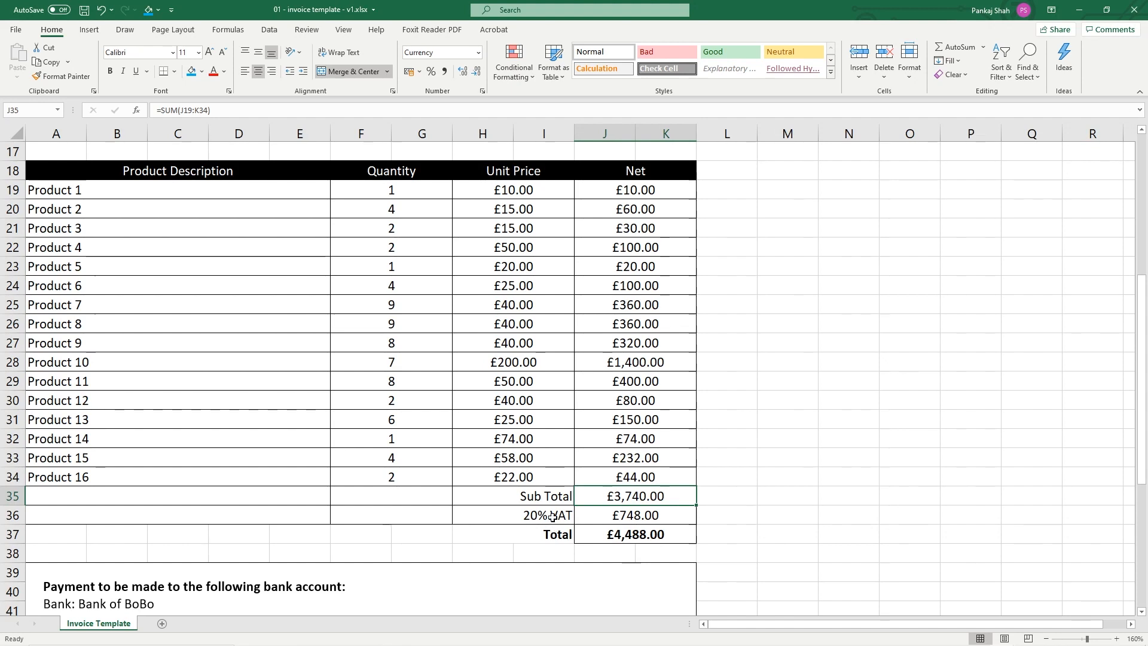
# Change the VAT label to 17.5% and the VAT formula rate to 0.175
pyautogui.moveTo(512, 190); pyautogui.dragTo(526, 470)
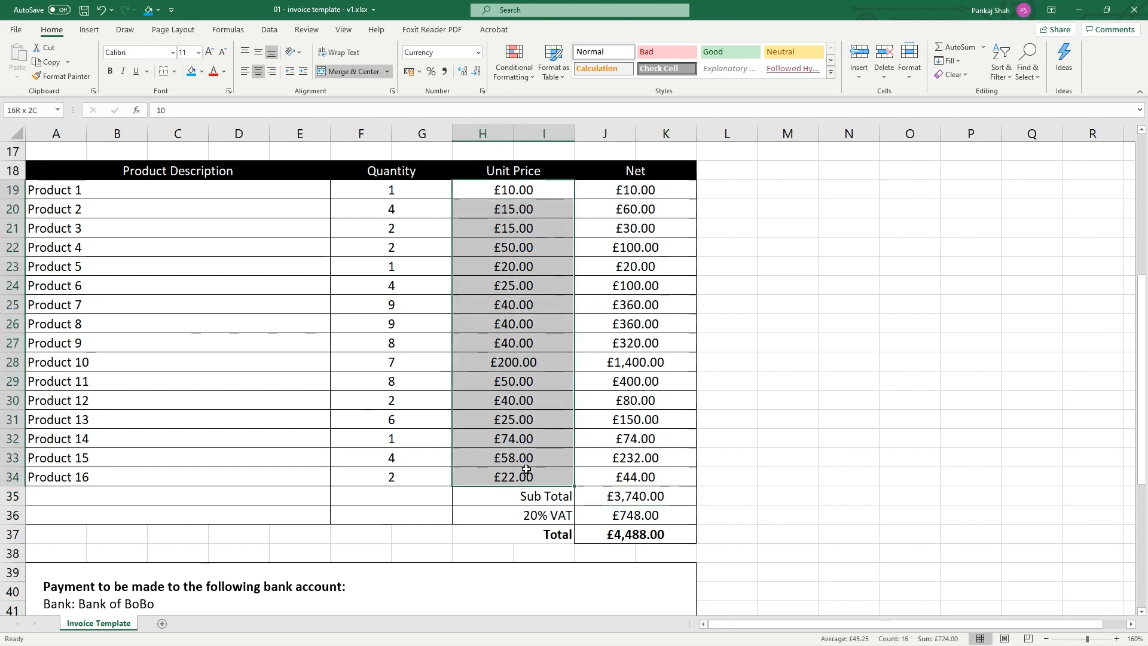
pyautogui.moveTo(665, 193); pyautogui.dragTo(652, 476)
pyautogui.click(524, 514)
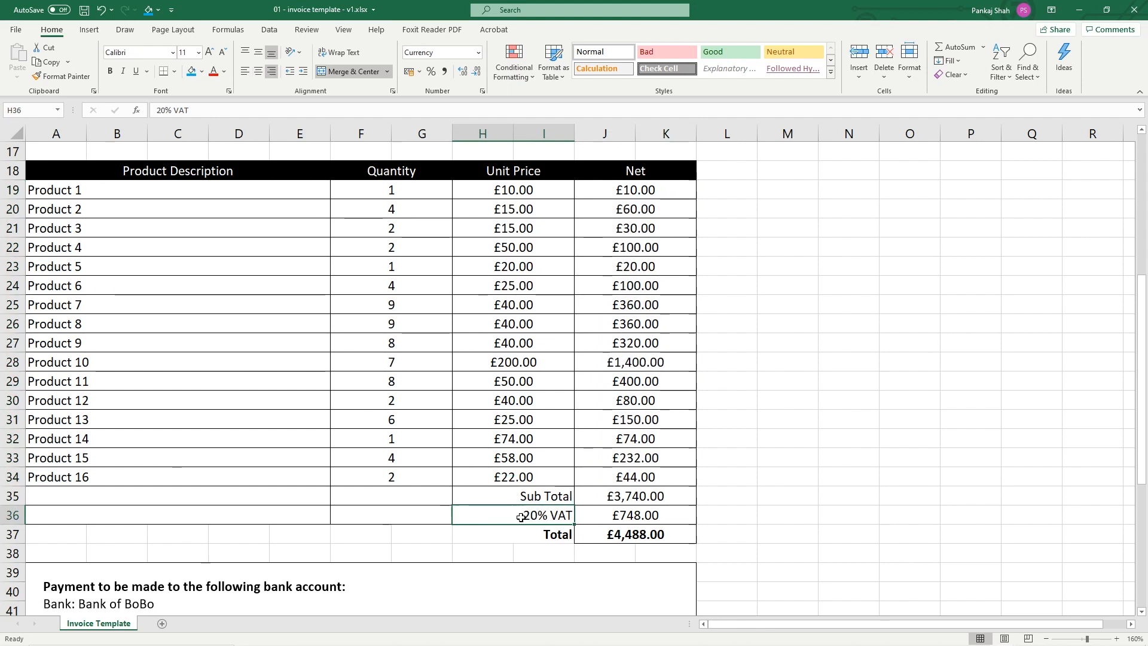
pyautogui.doubleClick(524, 515)
pyautogui.doubleClick(526, 515)
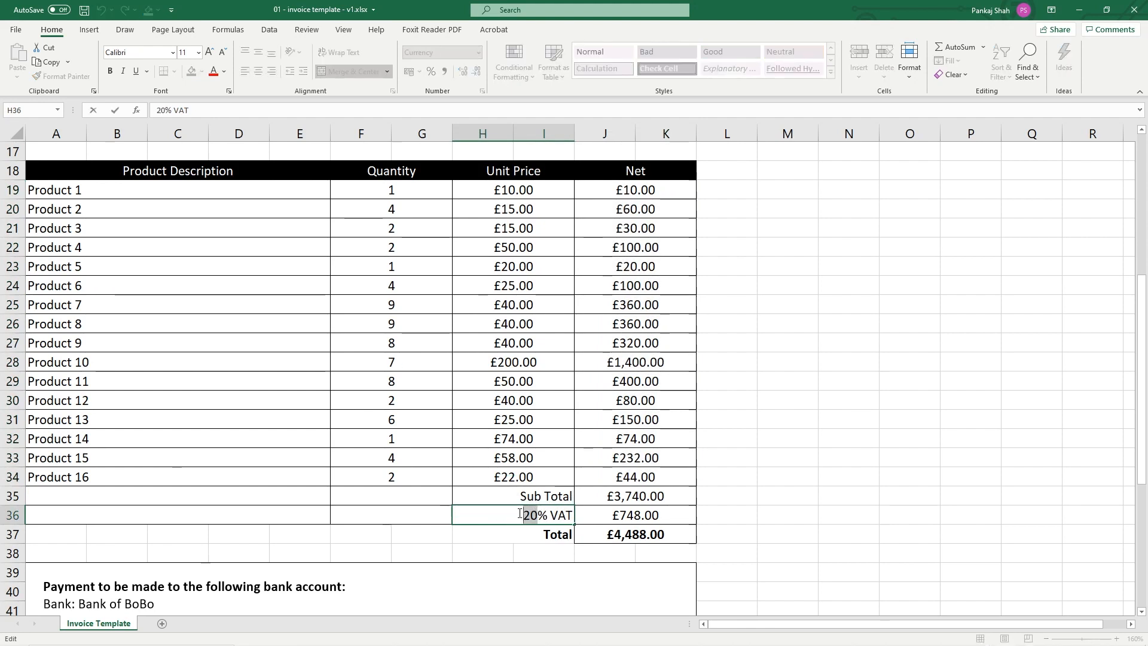
pyautogui.write('17.5')
pyautogui.press('Return')
pyautogui.click(649, 520)
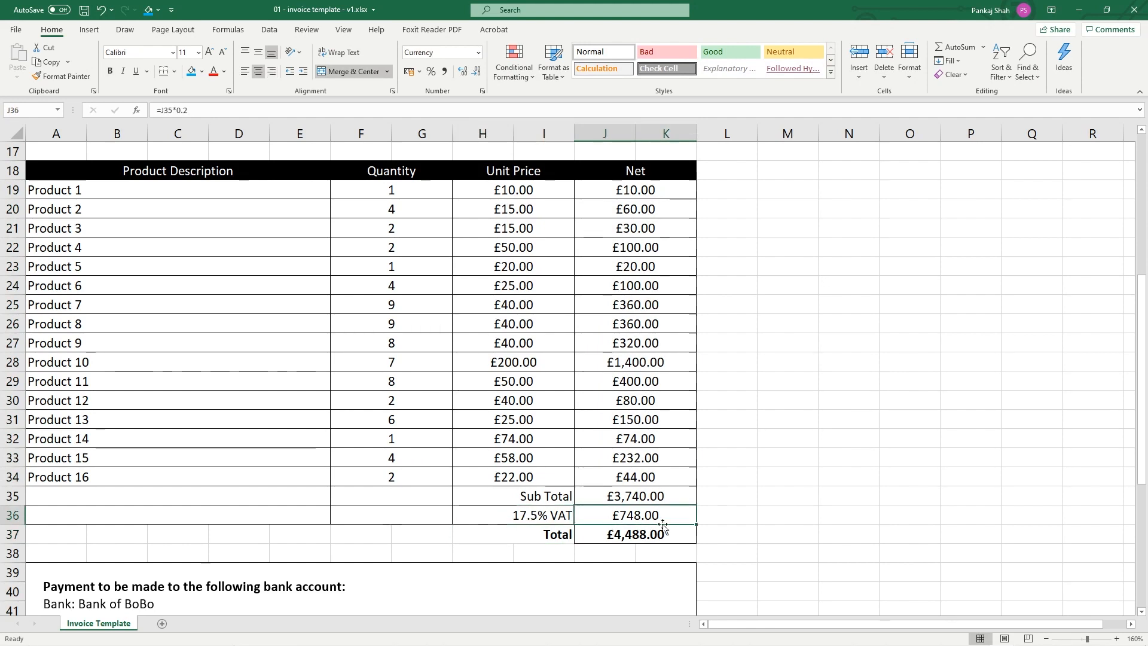
pyautogui.doubleClick(628, 517)
pyautogui.moveTo(619, 518); pyautogui.dragTo(670, 517)
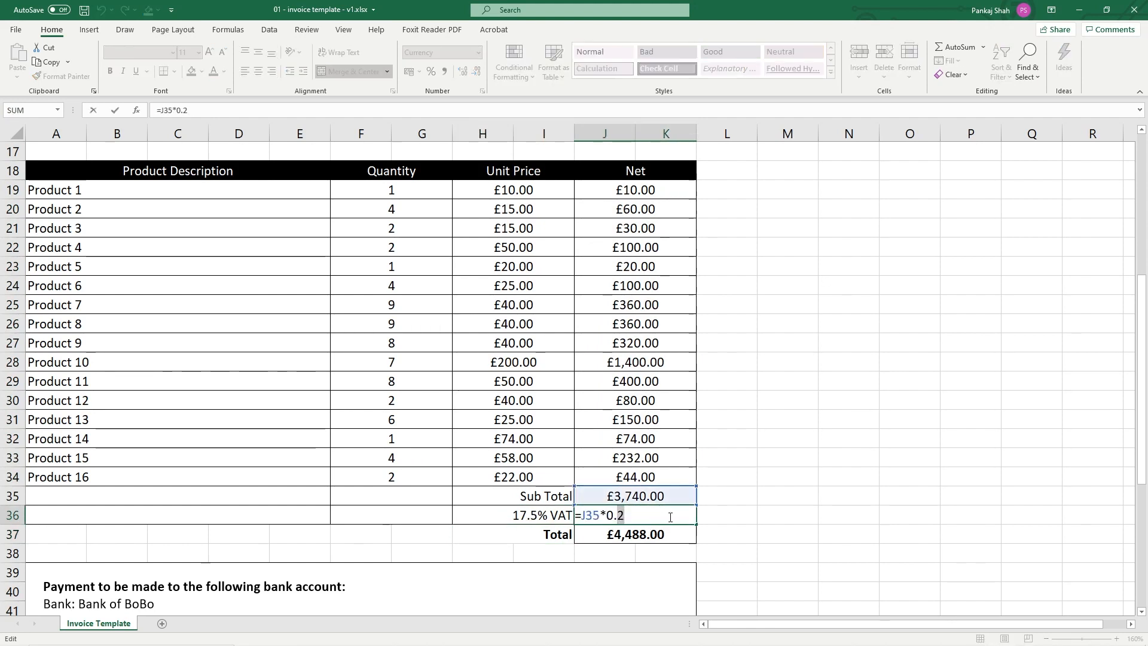
pyautogui.write('1')
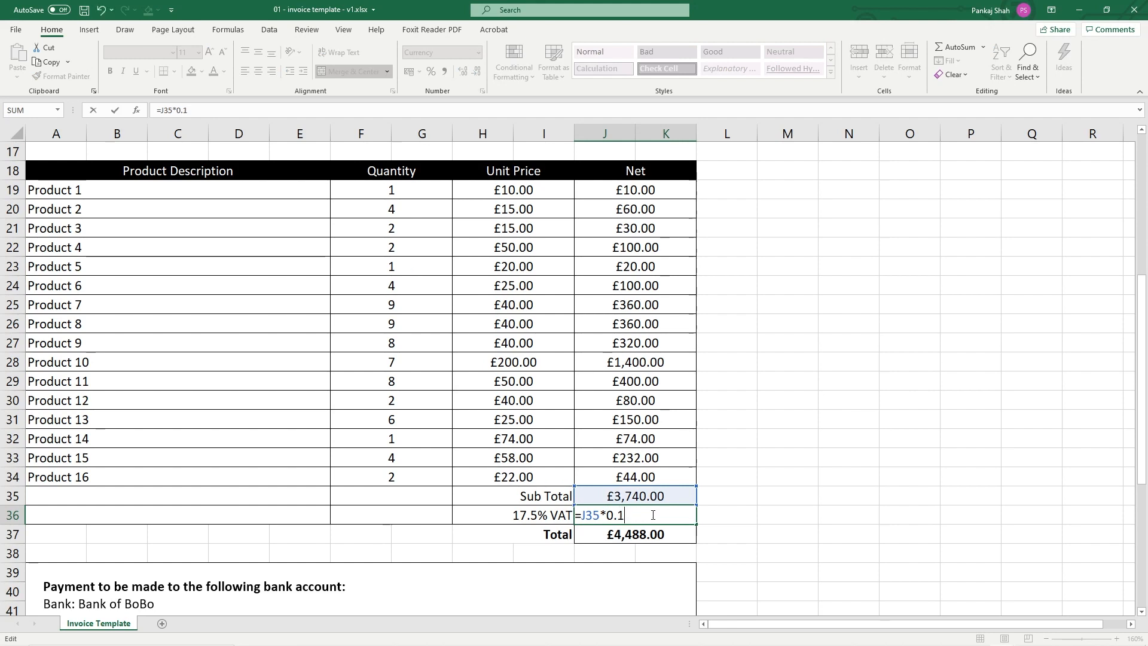
pyautogui.write('7.5')
pyautogui.press('Return')
# Cut the VAT formula rate to 0.1 and set the label back to '20% VAT'
pyautogui.click(652, 515)
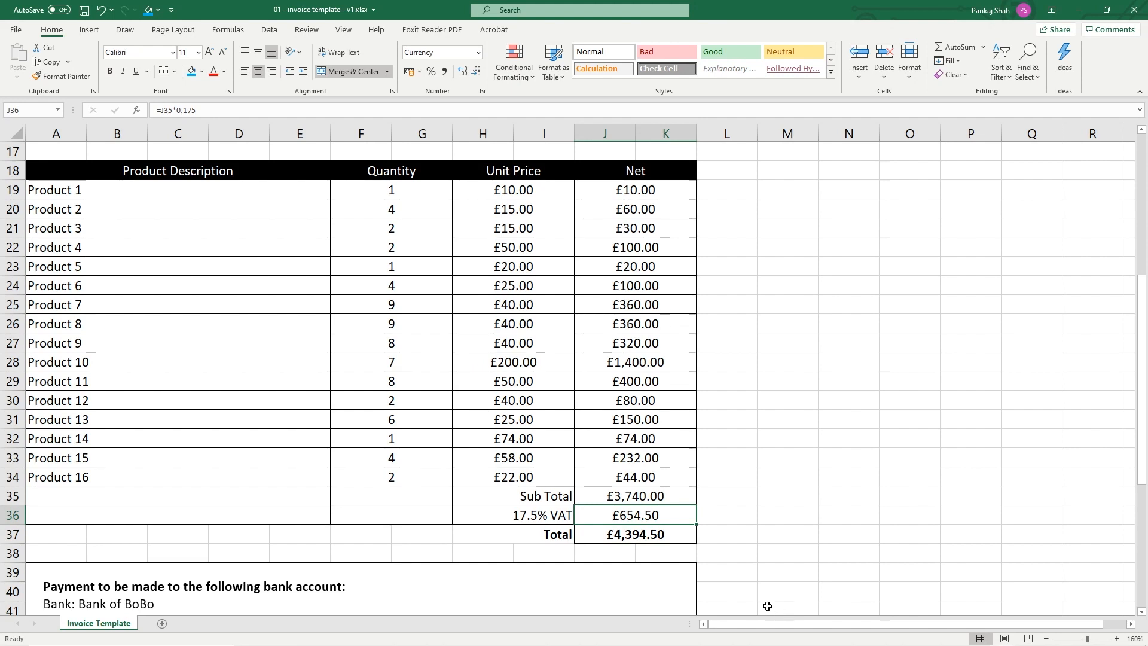
pyautogui.doubleClick(637, 517)
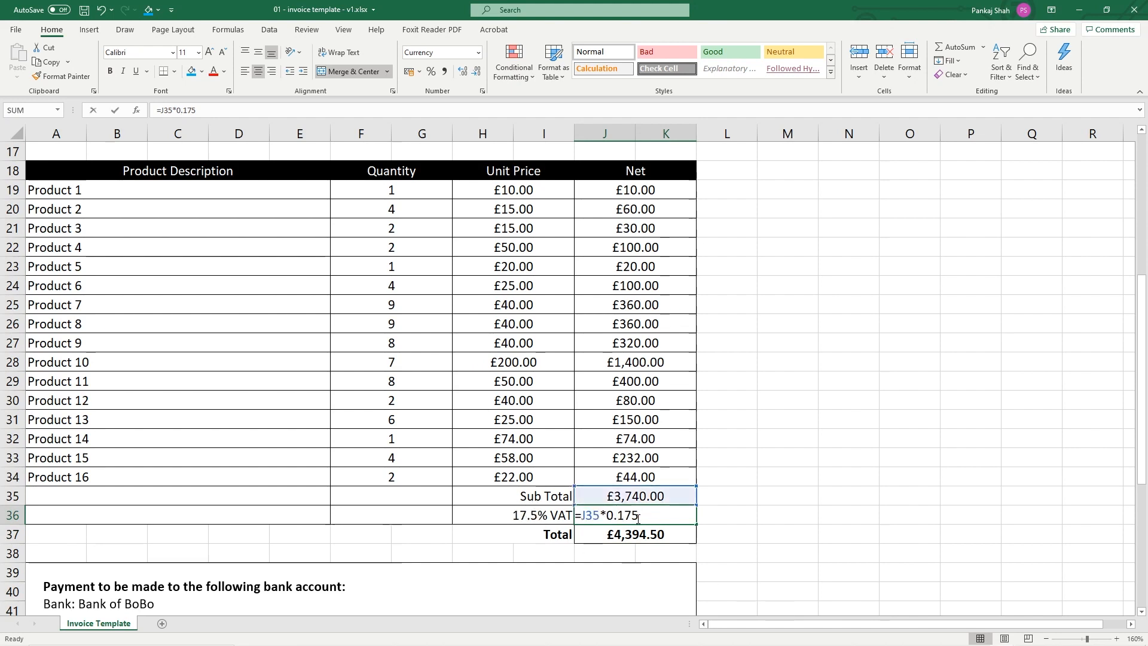
pyautogui.moveTo(620, 515); pyautogui.dragTo(688, 513)
pyautogui.press('BackSpace')
pyautogui.press('Return')
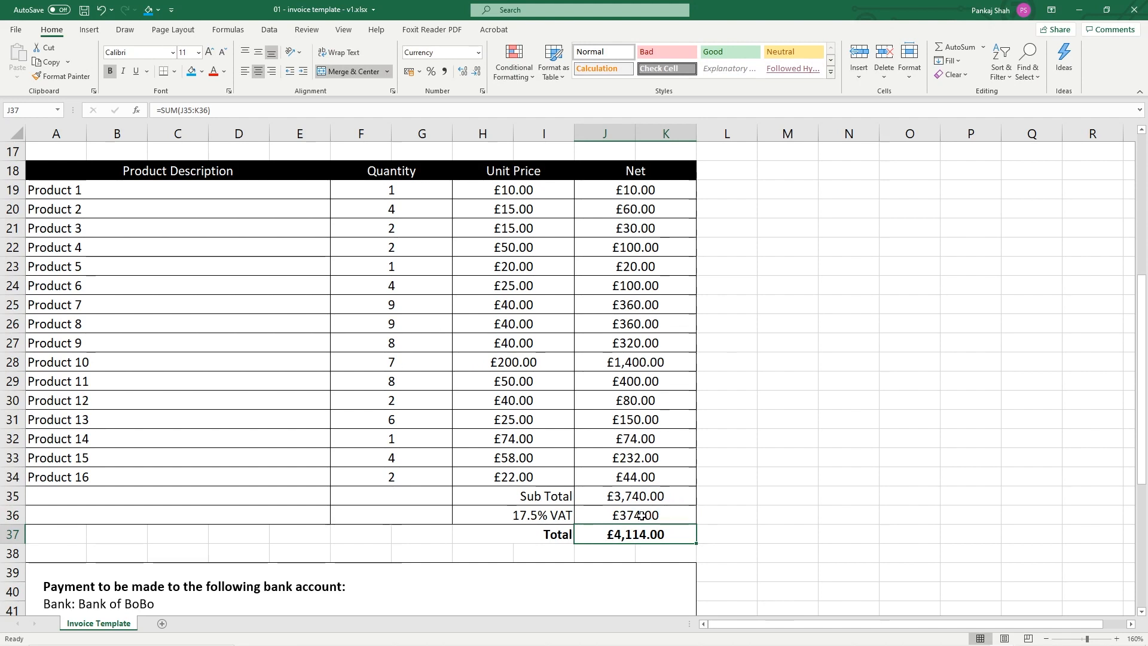
pyautogui.doubleClick(546, 515)
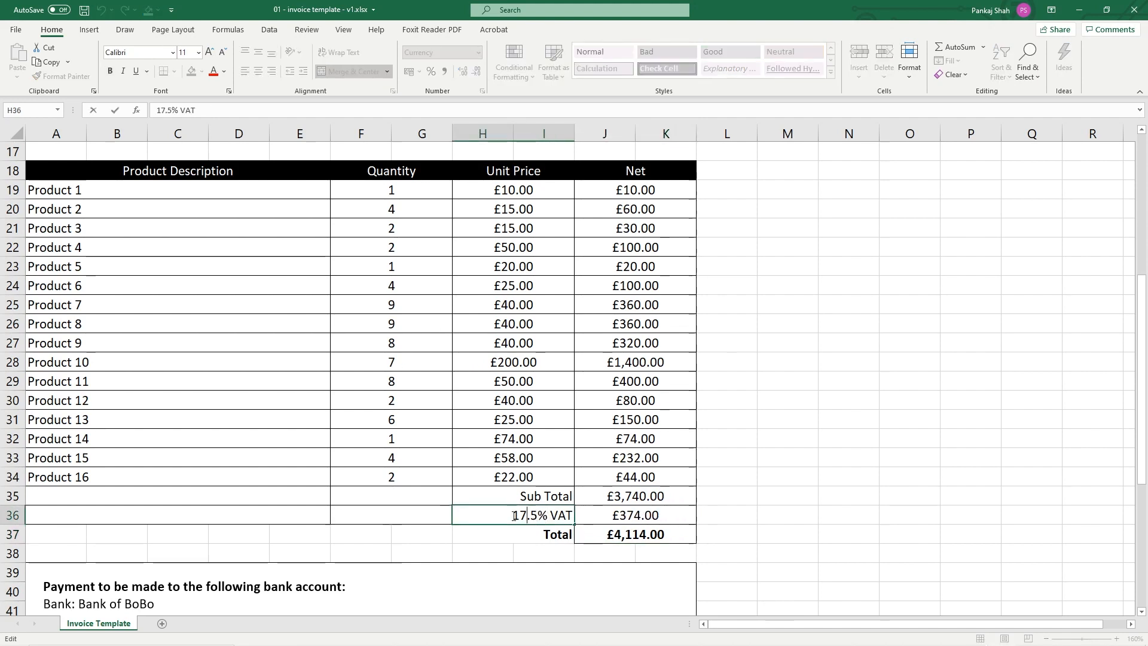
pyautogui.moveTo(513, 516); pyautogui.dragTo(469, 516)
pyautogui.press('BackSpace')
pyautogui.write('20')
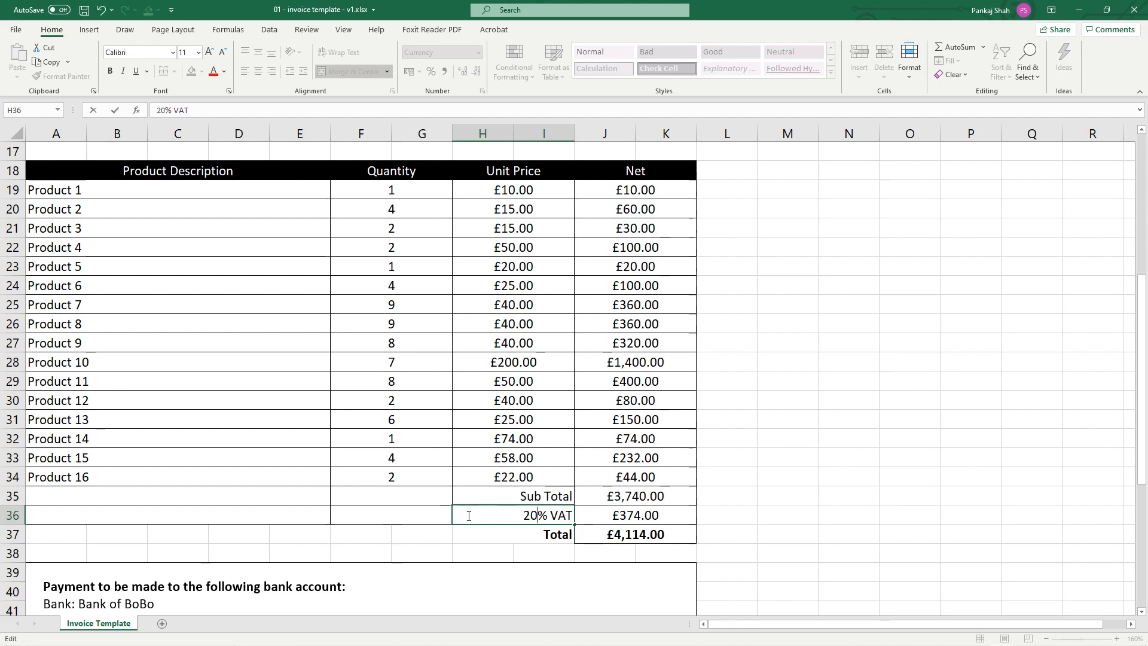
pyautogui.click(486, 553)
pyautogui.click(522, 518)
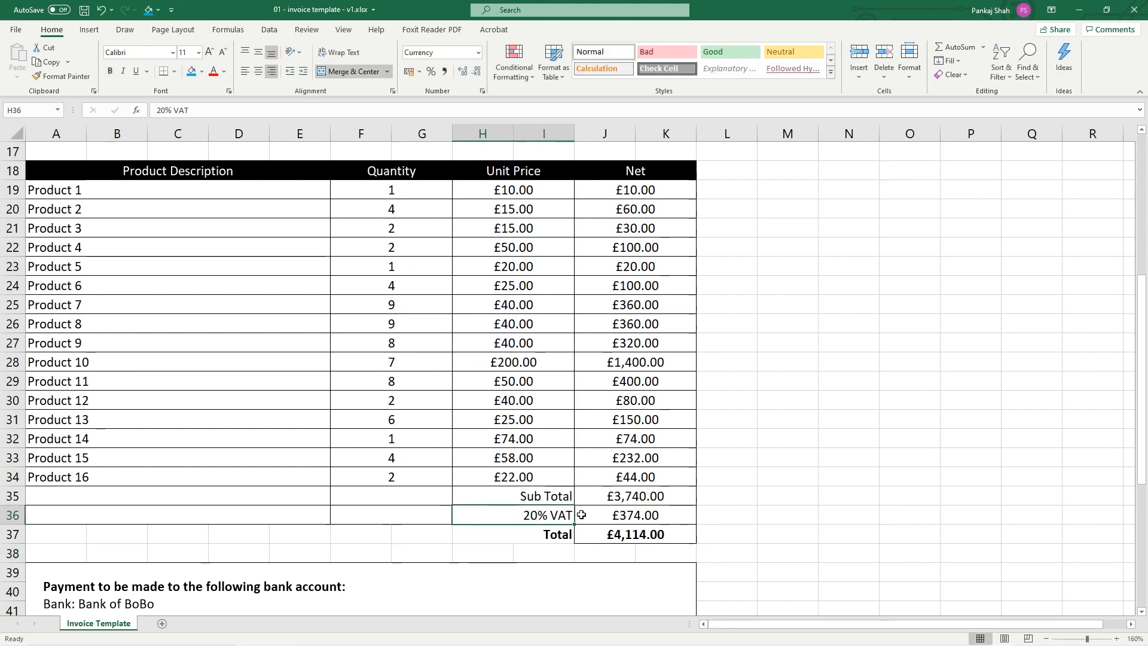
# Correct J36 to =J35*0.2 so VAT reads £748.00, and save the workbook
pyautogui.doubleClick(611, 514)
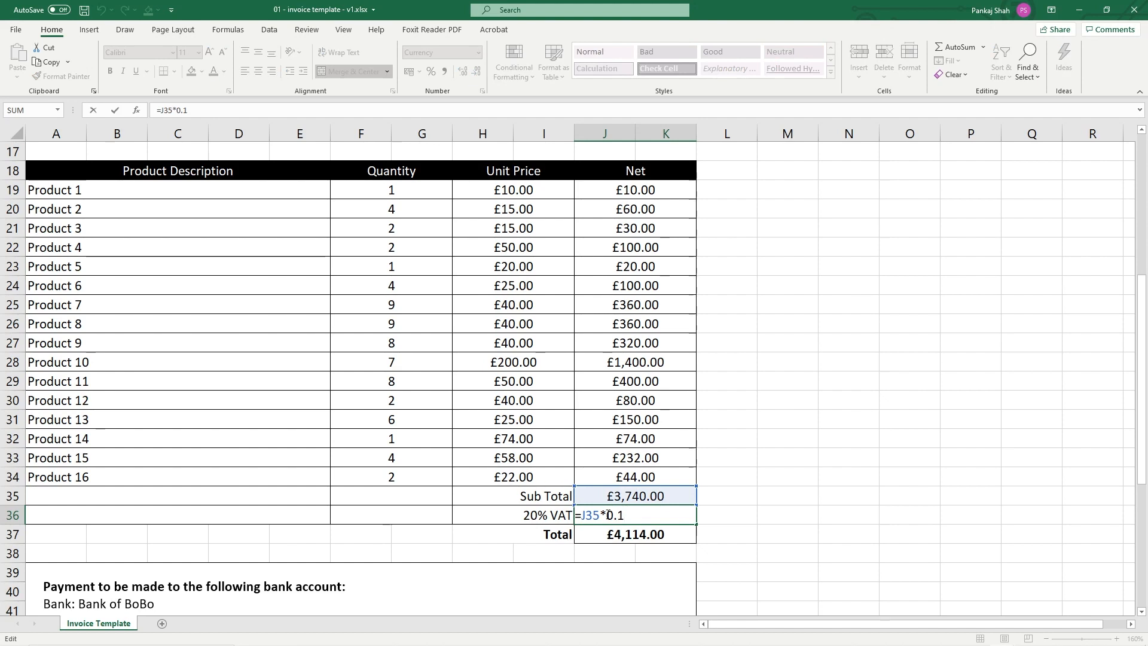
pyautogui.press('BackSpace')
pyautogui.write('2')
pyautogui.press('Return')
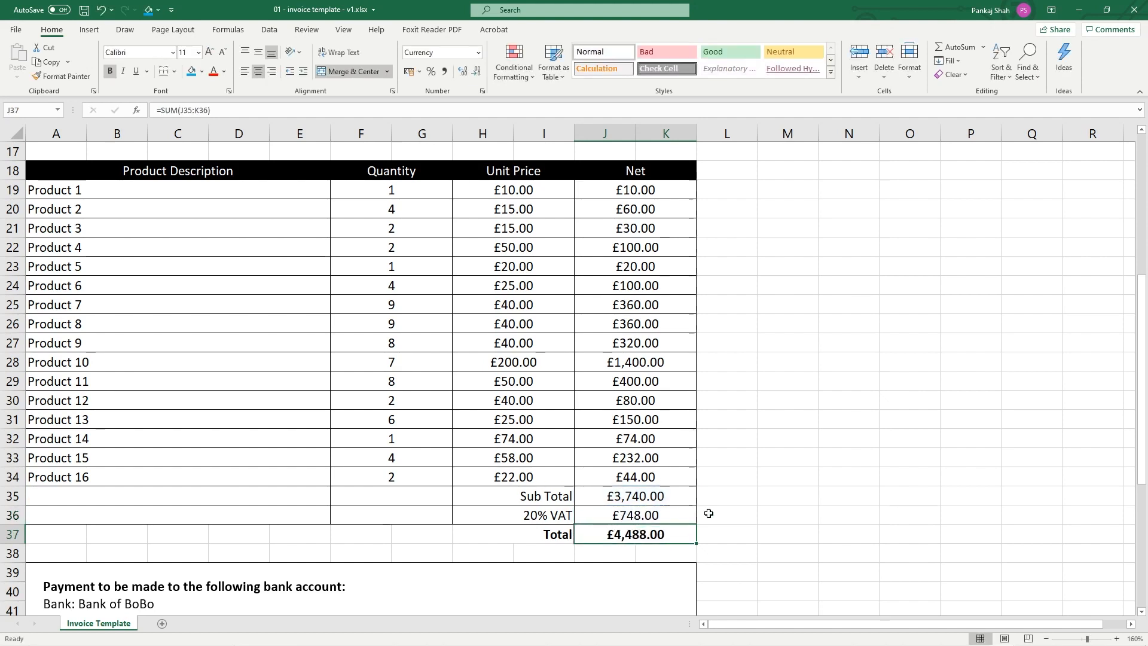
pyautogui.click(616, 517)
pyautogui.hotkey('ctrl', 's')
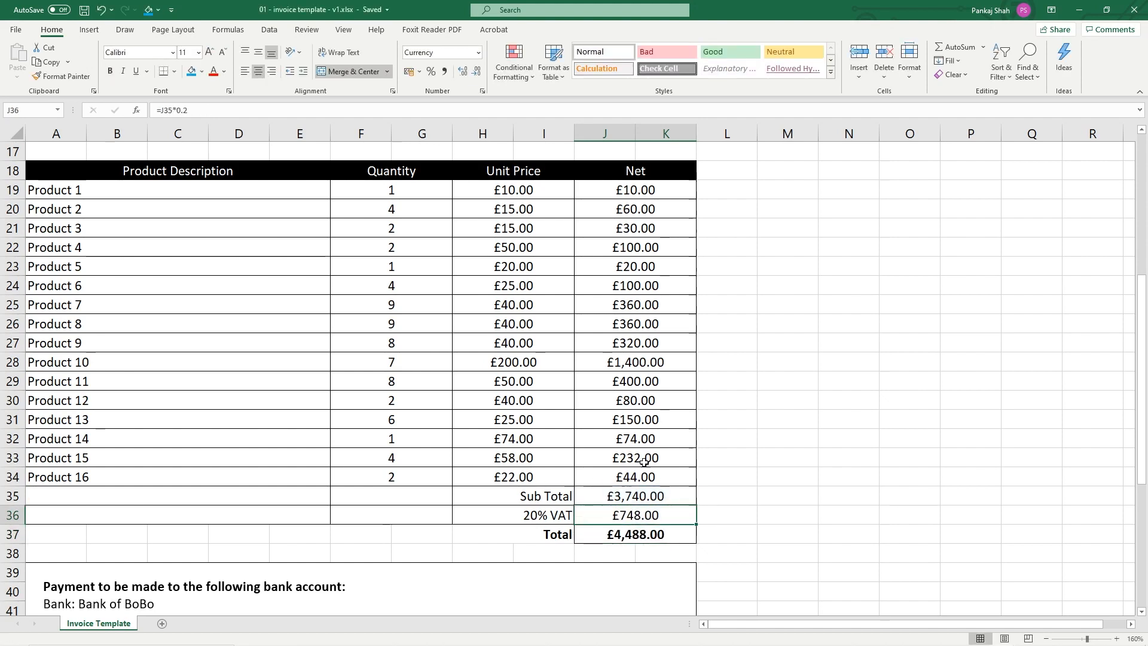
# Close the template workbook, then view the inv 0004 Bojo Ltd invoice PDF in Acrobat and close it
pyautogui.click(1134, 9)
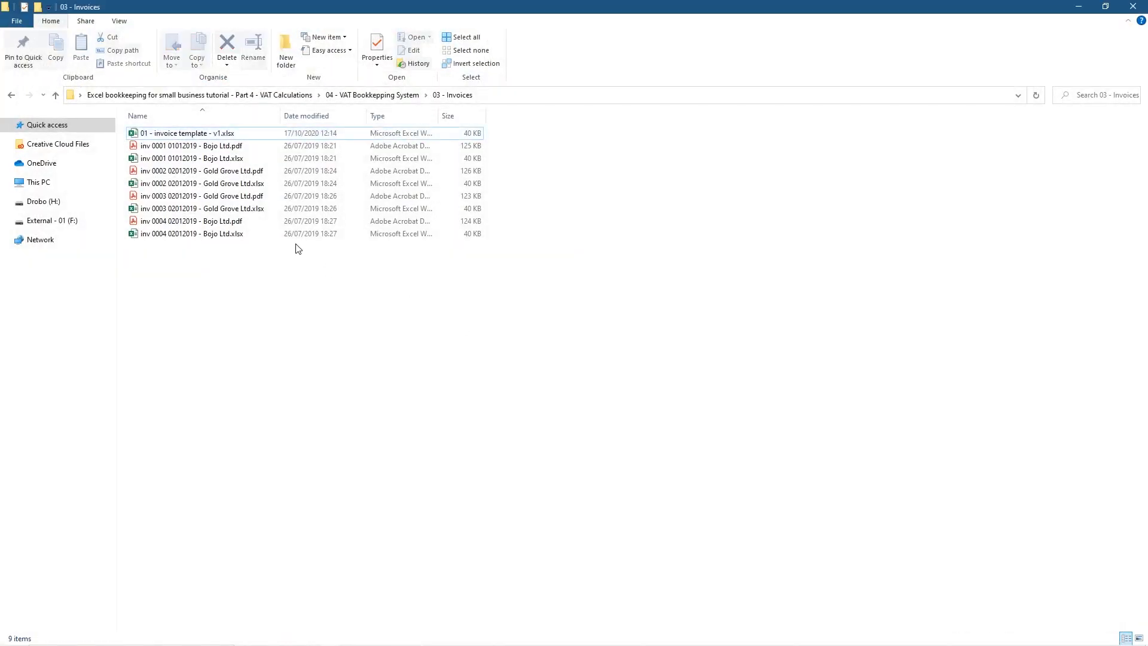
pyautogui.click(201, 135)
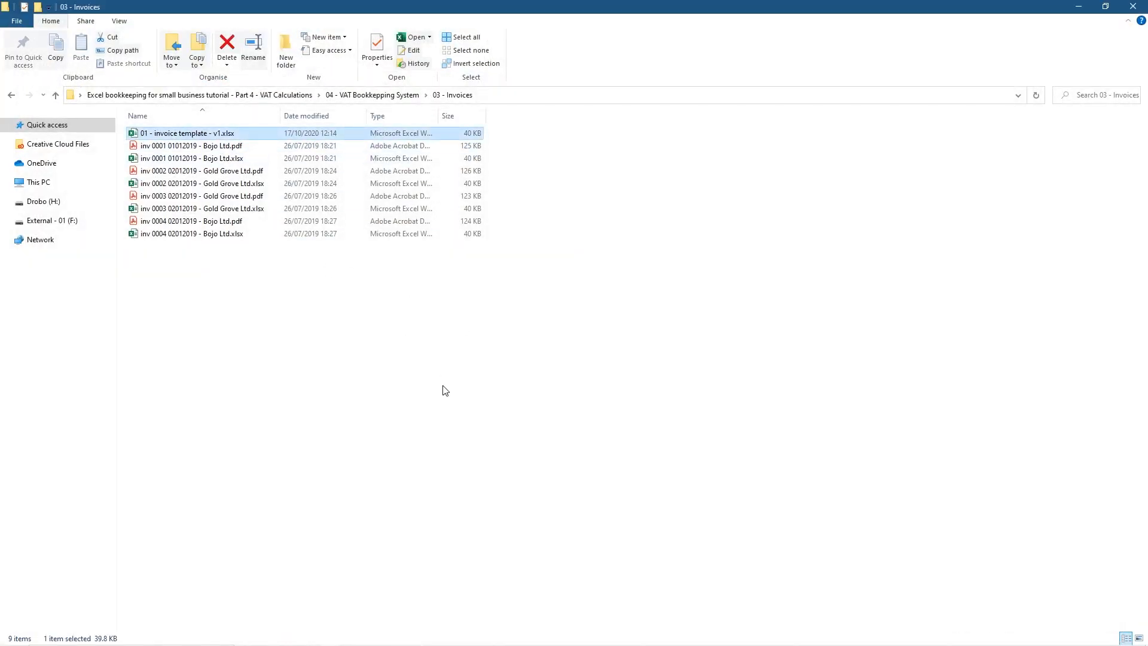
pyautogui.doubleClick(210, 221)
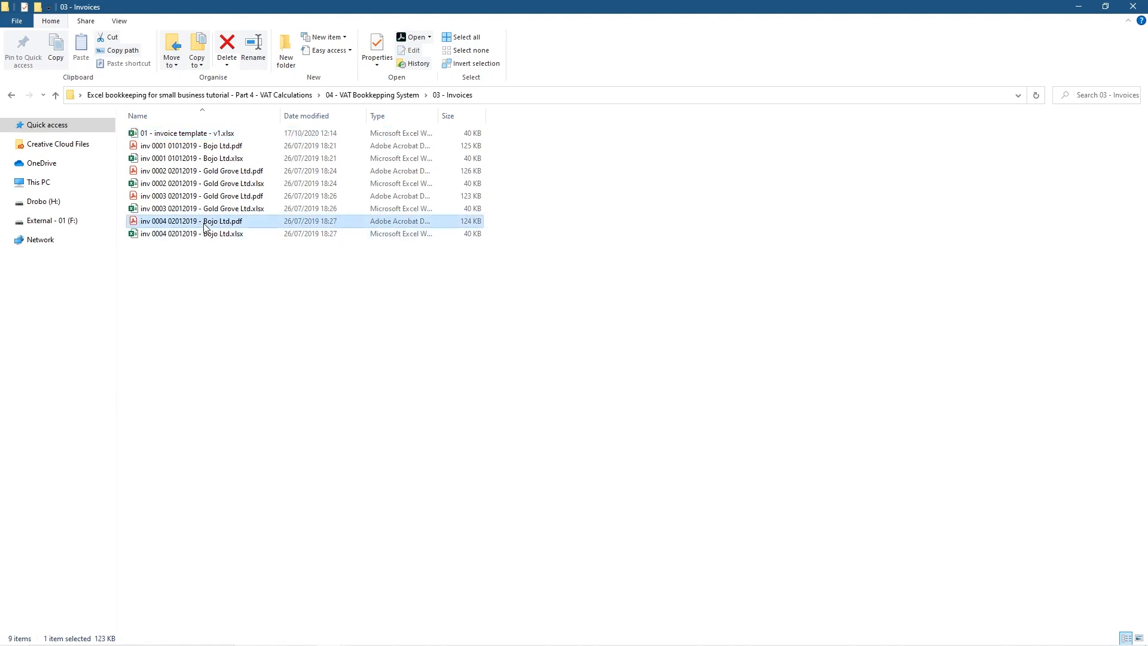
pyautogui.scroll(-5, 513, 387)
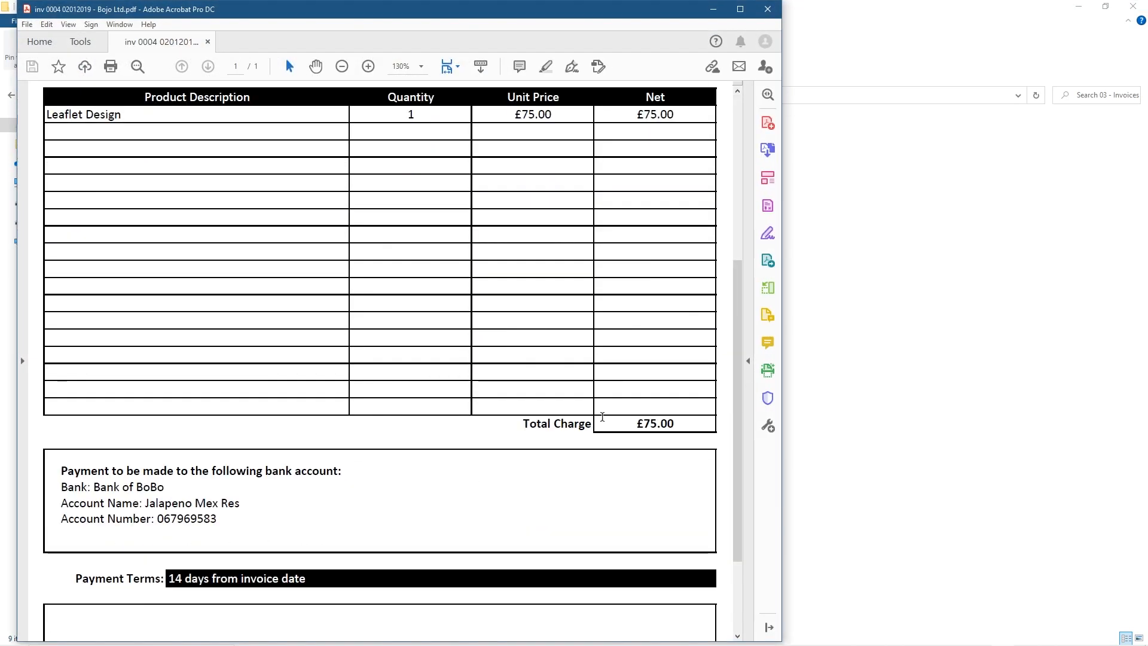
pyautogui.click(768, 9)
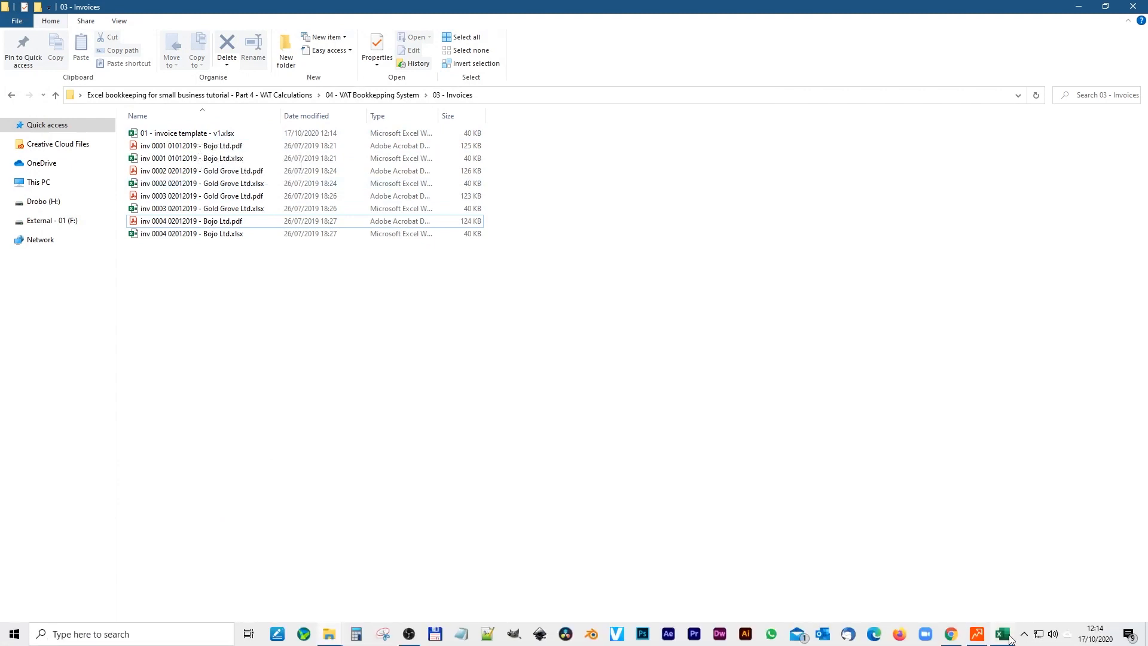
pyautogui.moveTo(1003, 634)
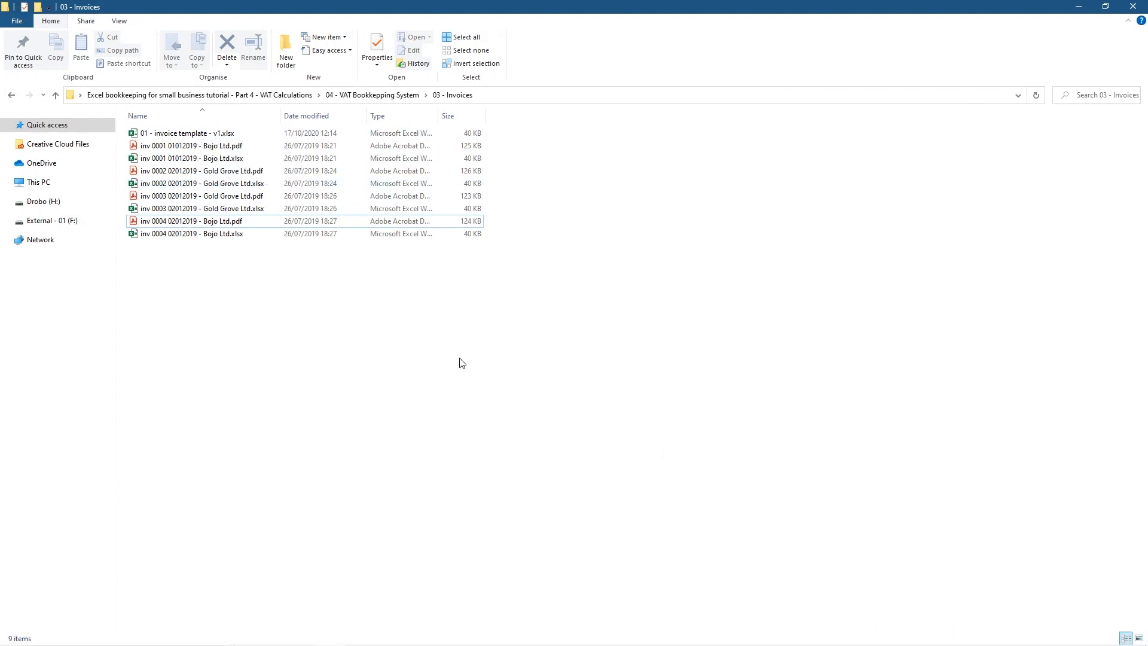
# Duplicate the invoice template in the folder and copy the inv 0004 Bojo Ltd file name
pyautogui.moveTo(195, 134); pyautogui.dragTo(269, 347)
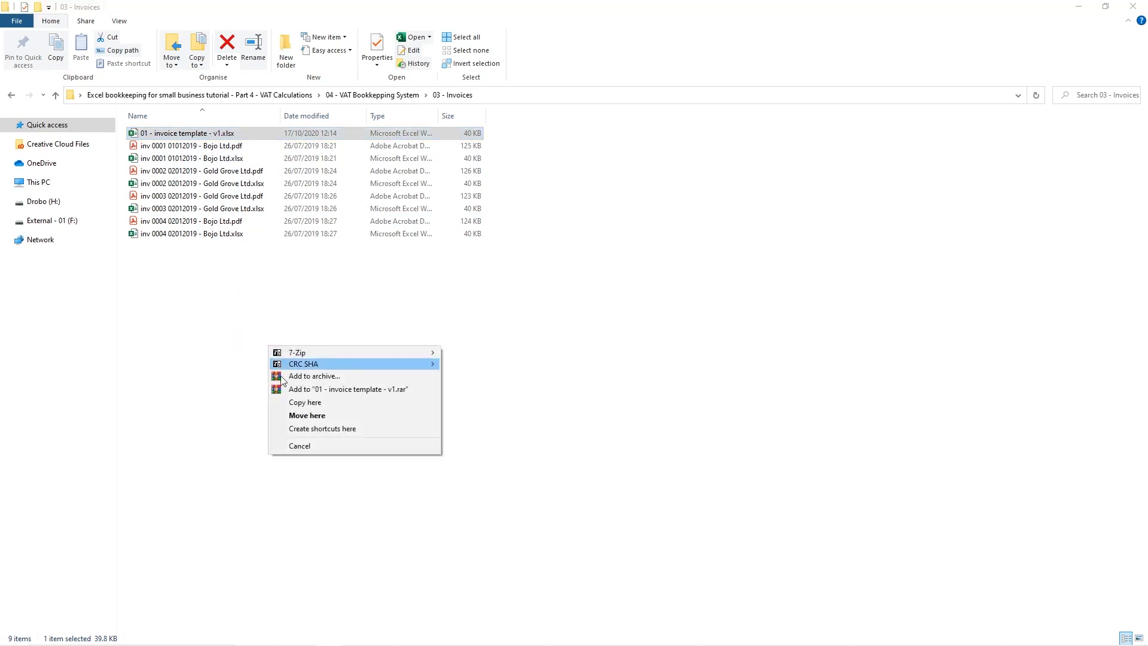
pyautogui.click(305, 407)
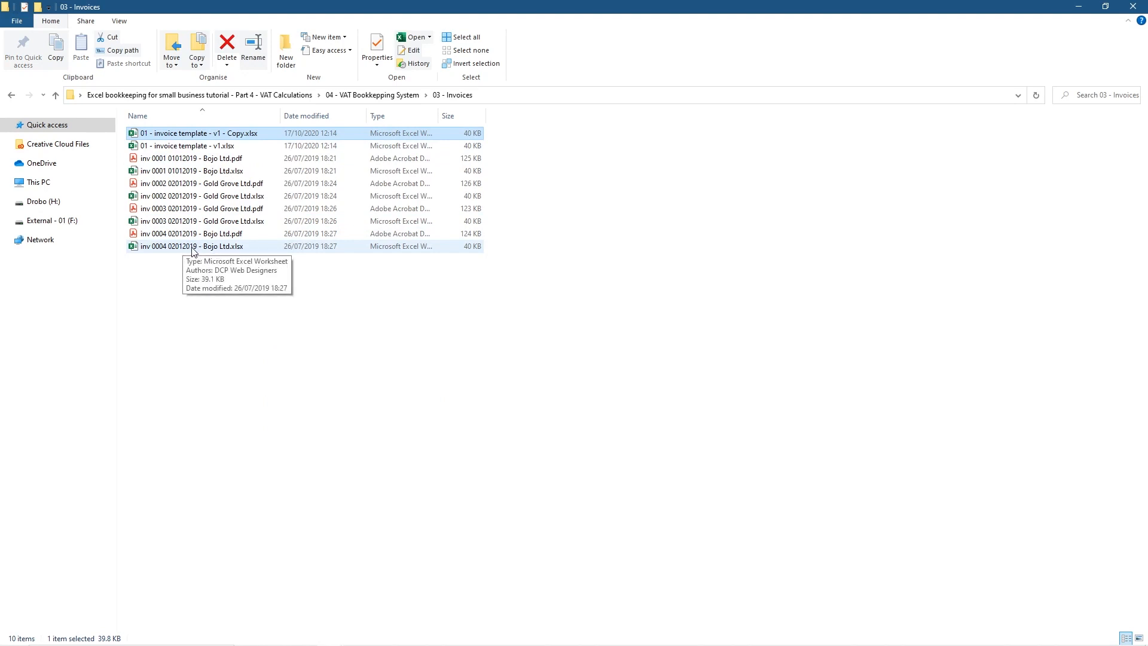
pyautogui.click(191, 247)
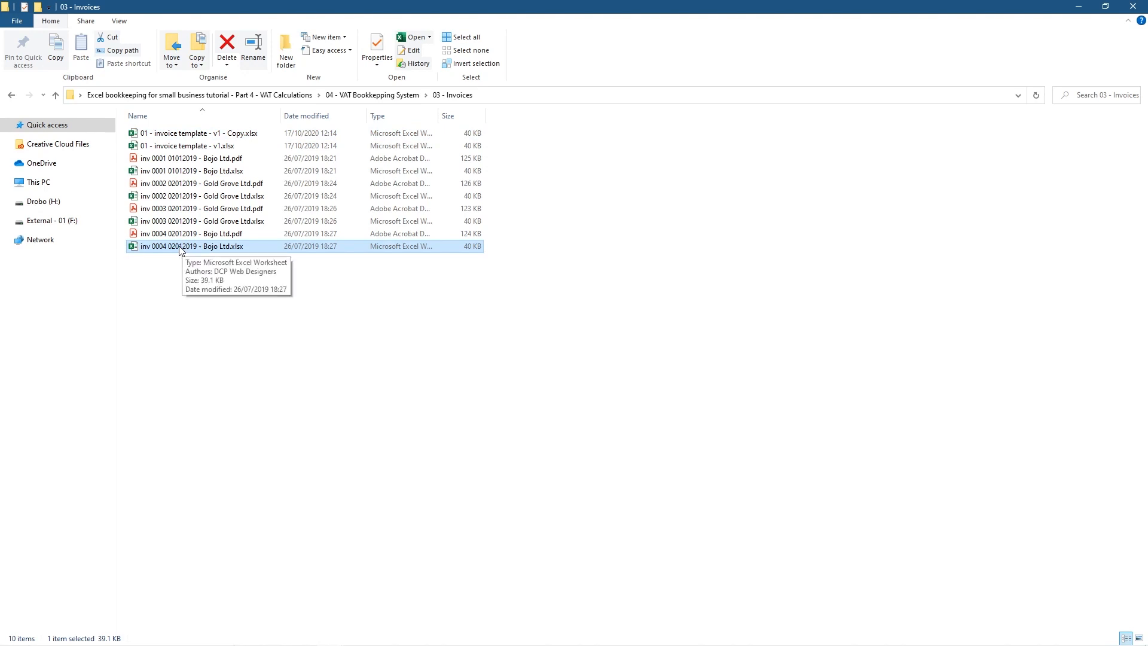
pyautogui.rightClick(180, 247)
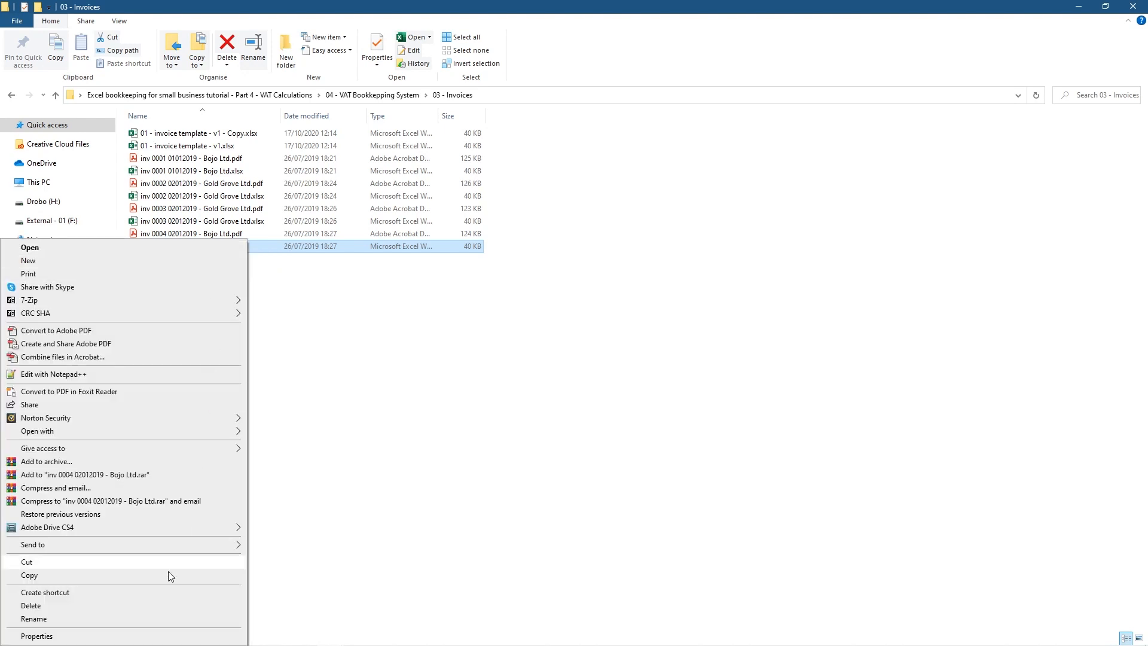
pyautogui.click(487, 348)
pyautogui.click(191, 248)
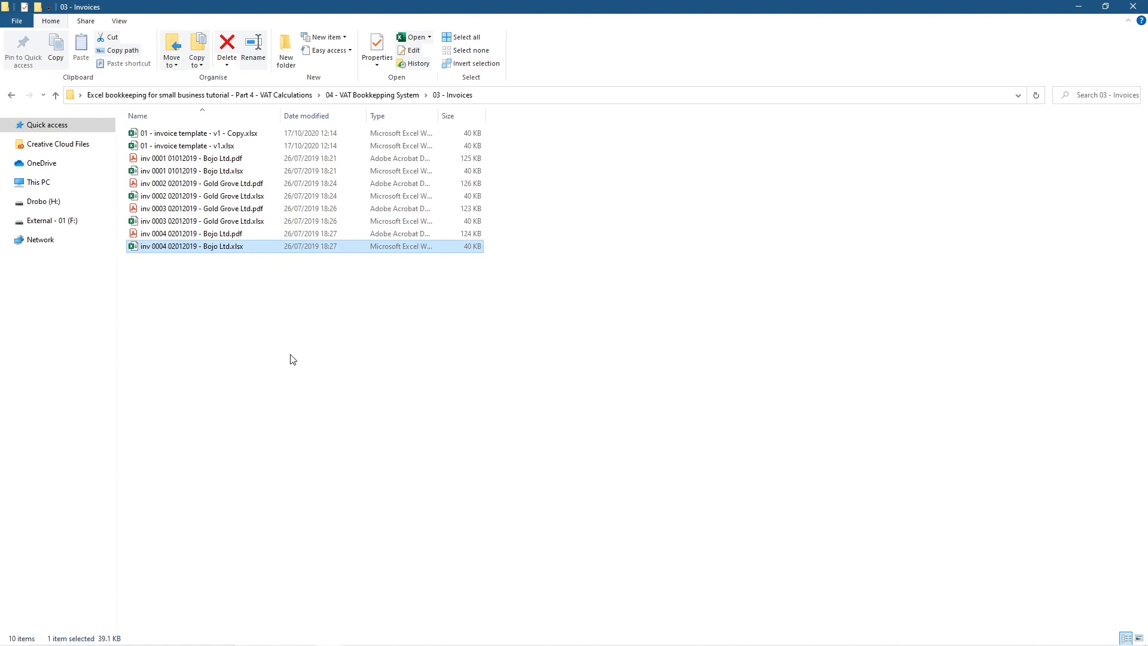
pyautogui.press('F2')
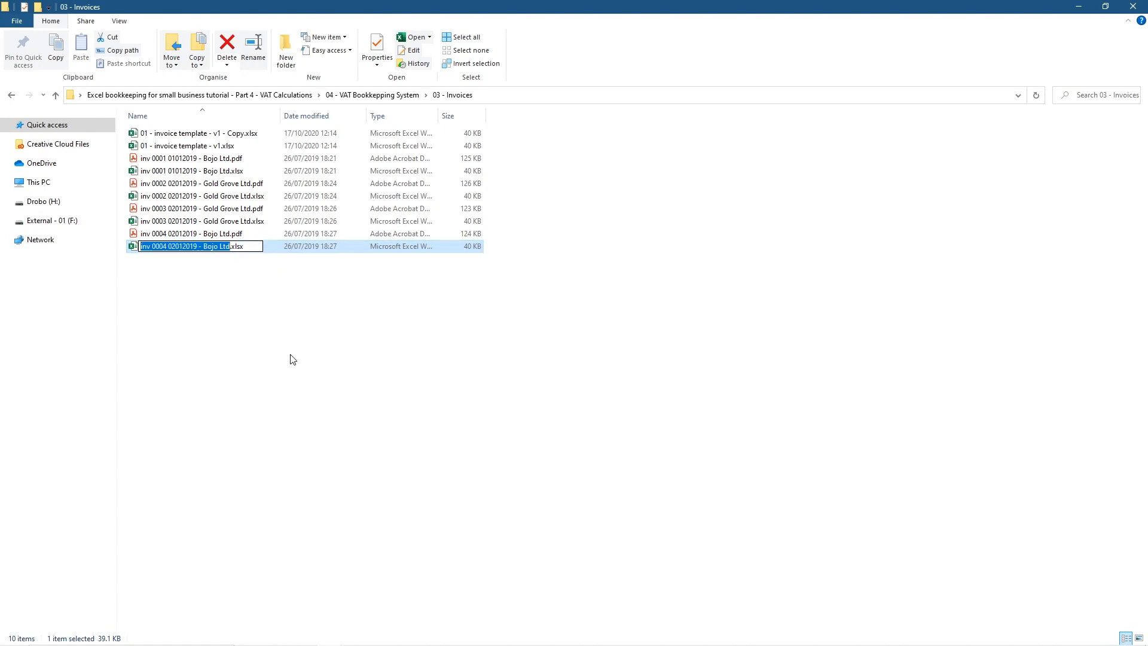
pyautogui.rightClick(179, 272)
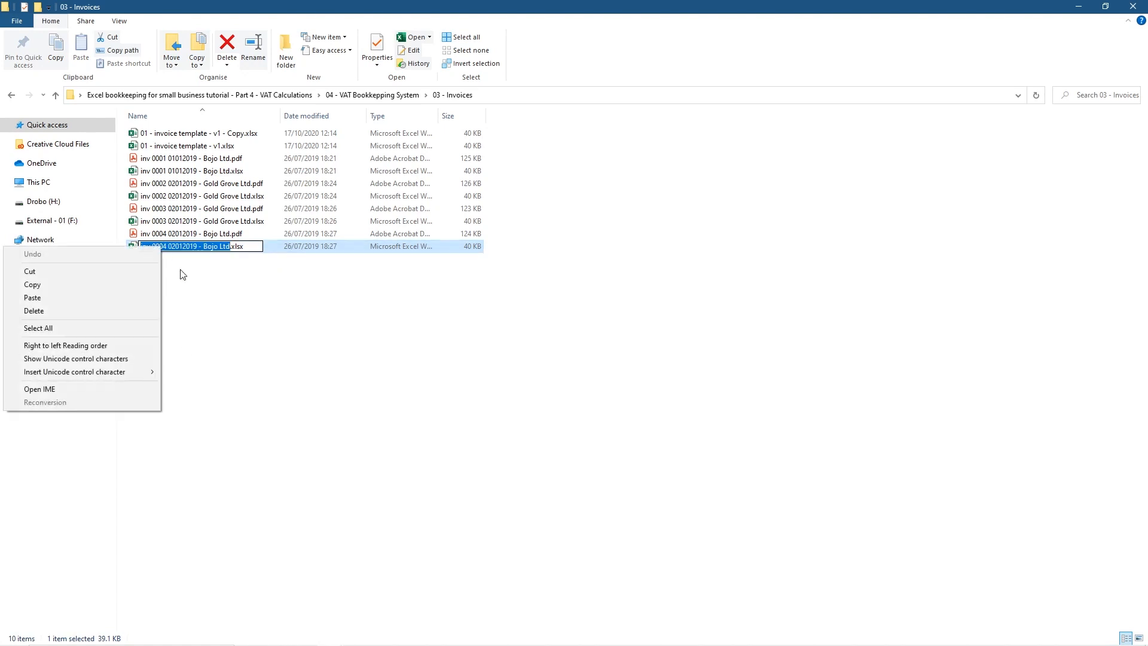
pyautogui.click(116, 285)
pyautogui.click(323, 369)
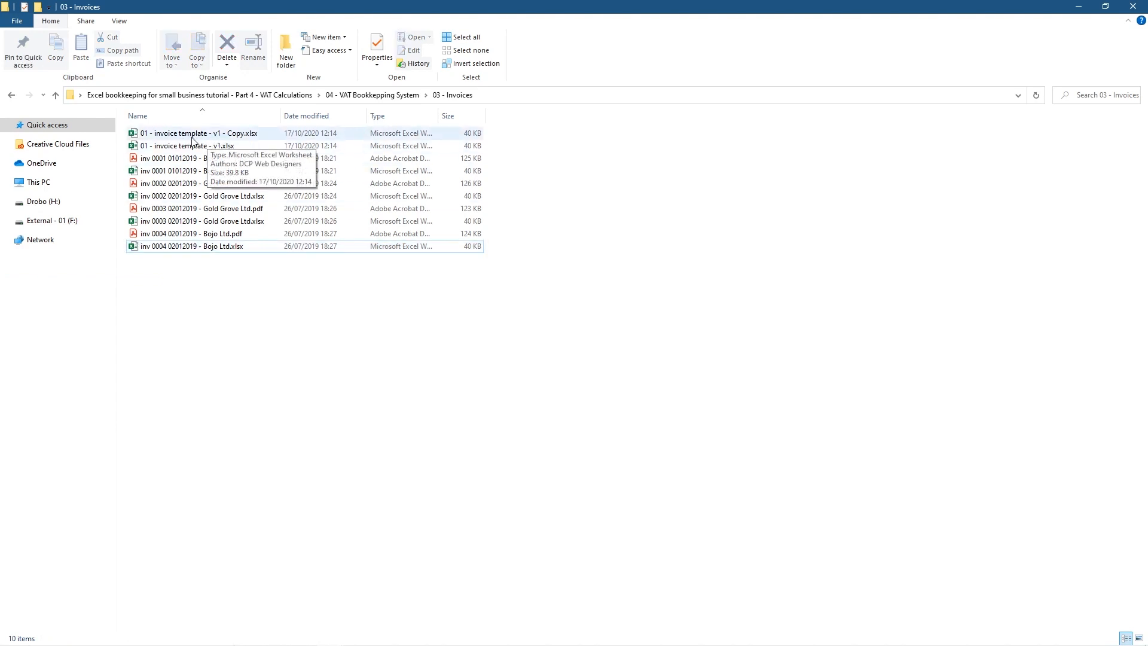
# Check the company name JoJo Ltd in the invoice tracker's cell G14
pyautogui.click(198, 136)
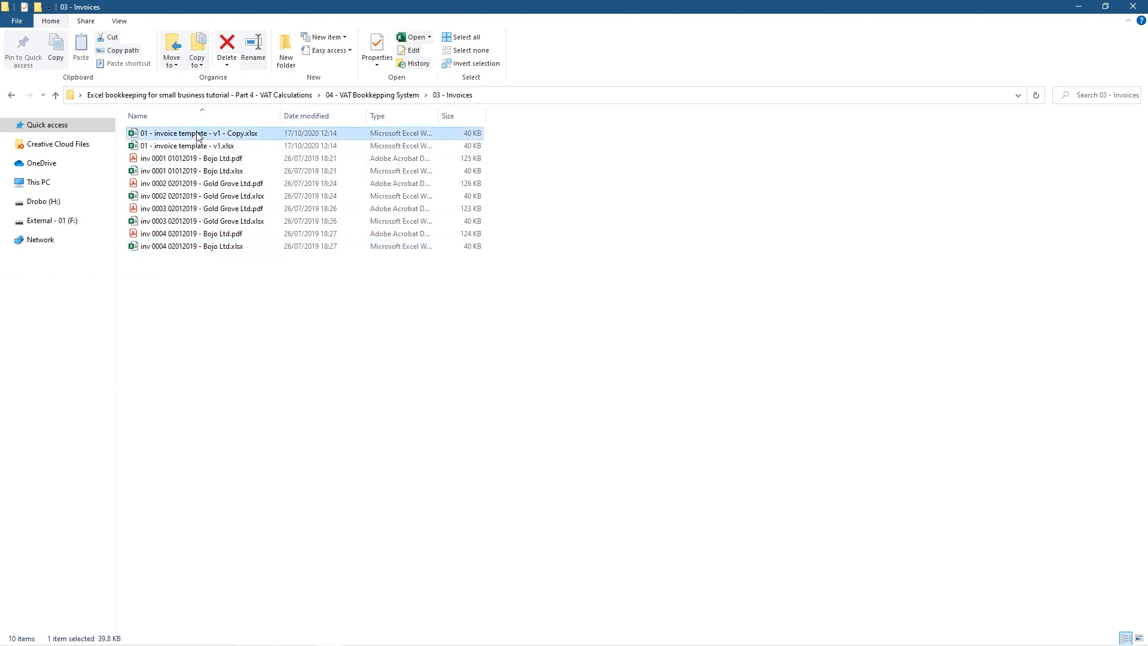
pyautogui.moveTo(866, 638)
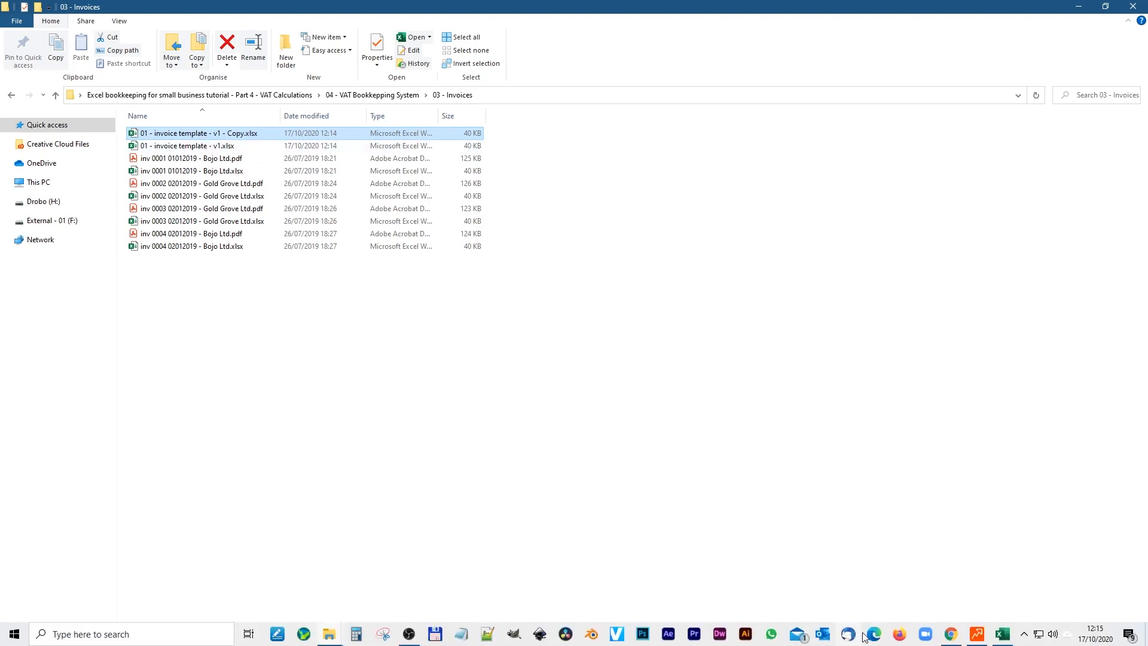
pyautogui.click(1012, 637)
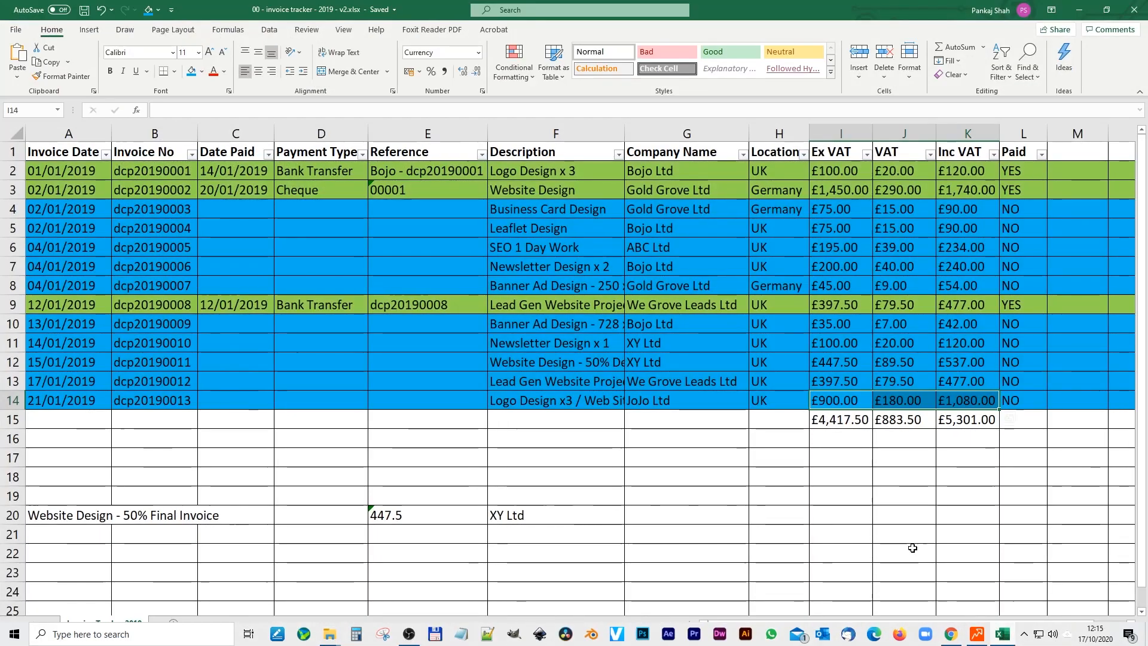
pyautogui.click(651, 395)
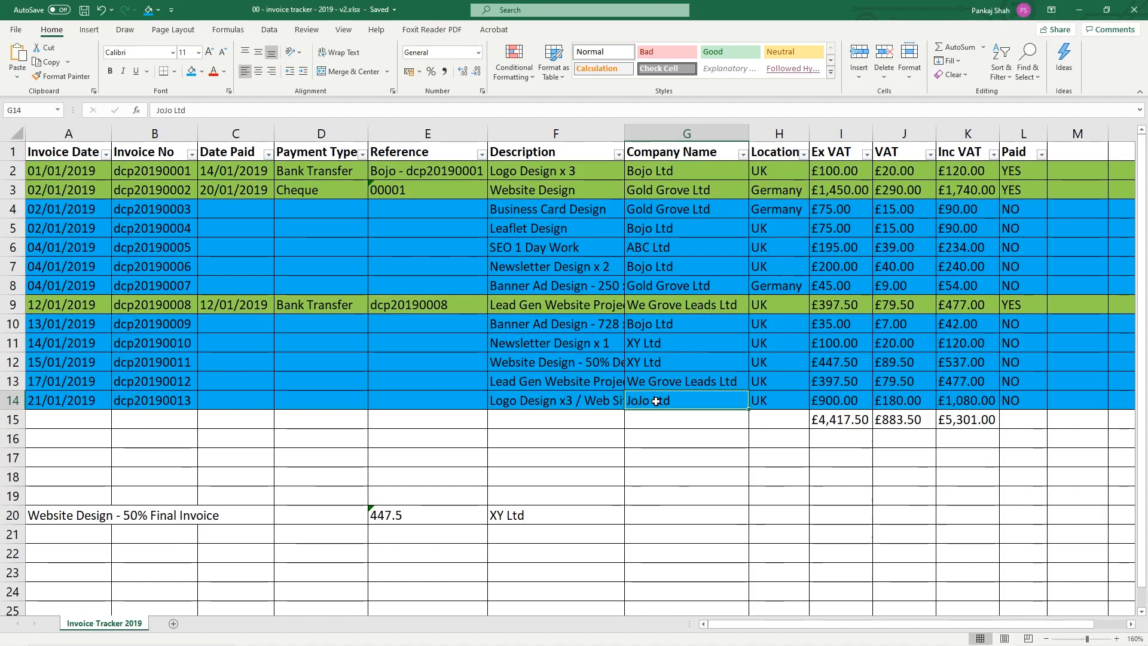
pyautogui.click(1075, 10)
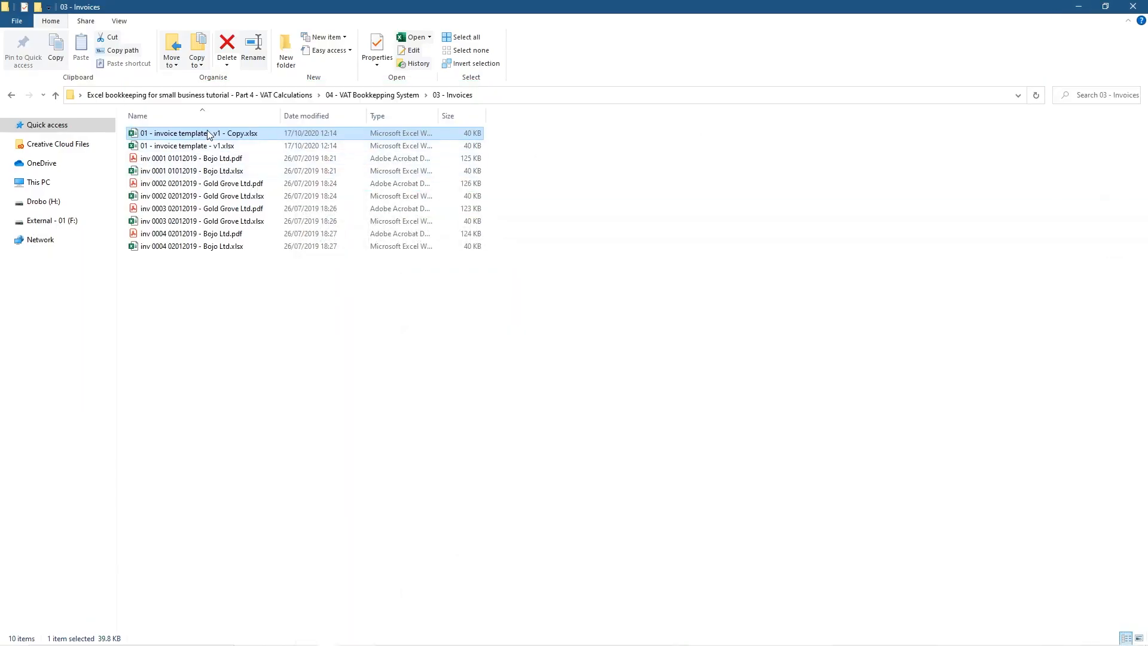
pyautogui.click(209, 134)
pyautogui.hotkey('ctrl', 'v')
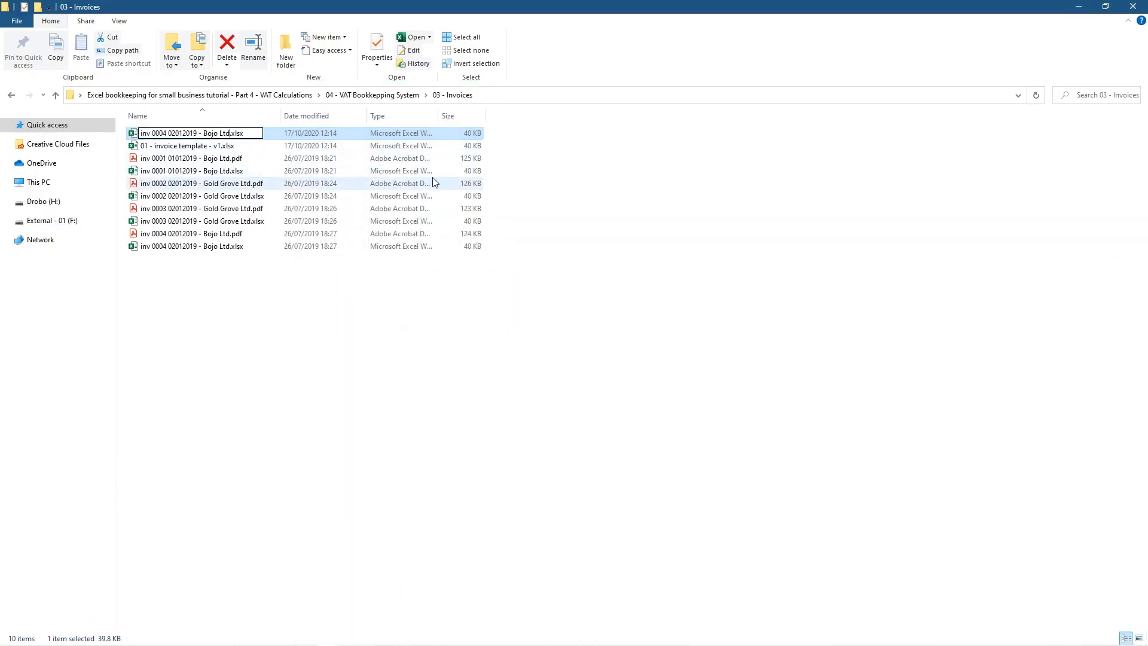
pyautogui.hotkey('ctrl', 'shift', 'Left')
pyautogui.write('JoJo')
pyautogui.press('BackSpace')
pyautogui.write('5')
pyautogui.press('Return')
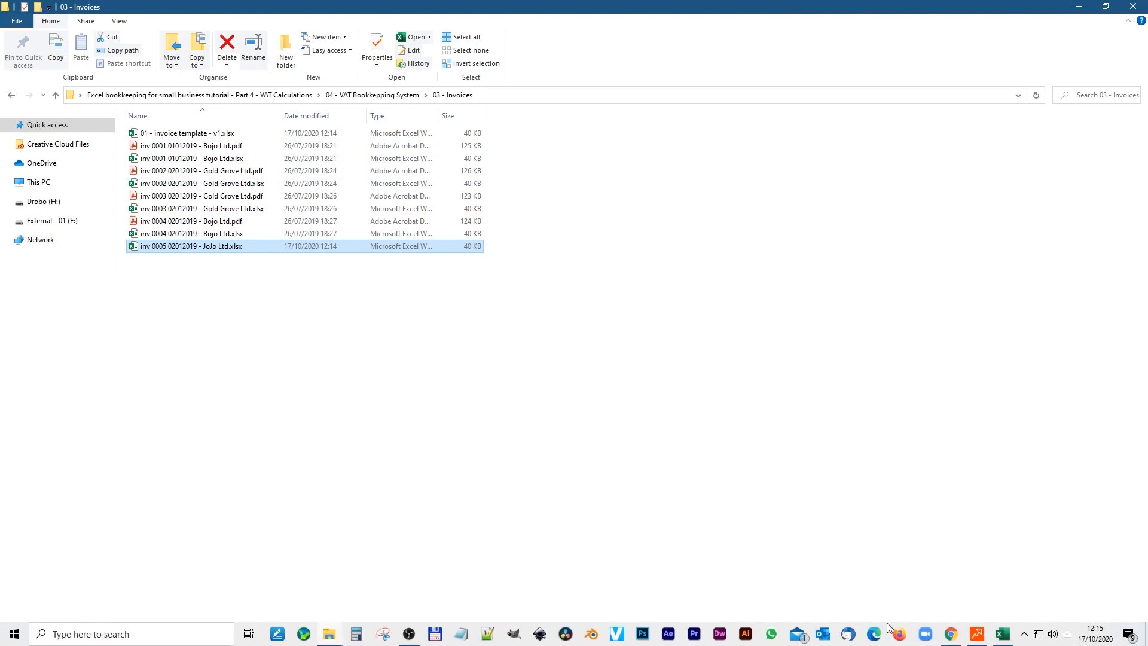
pyautogui.click(1002, 635)
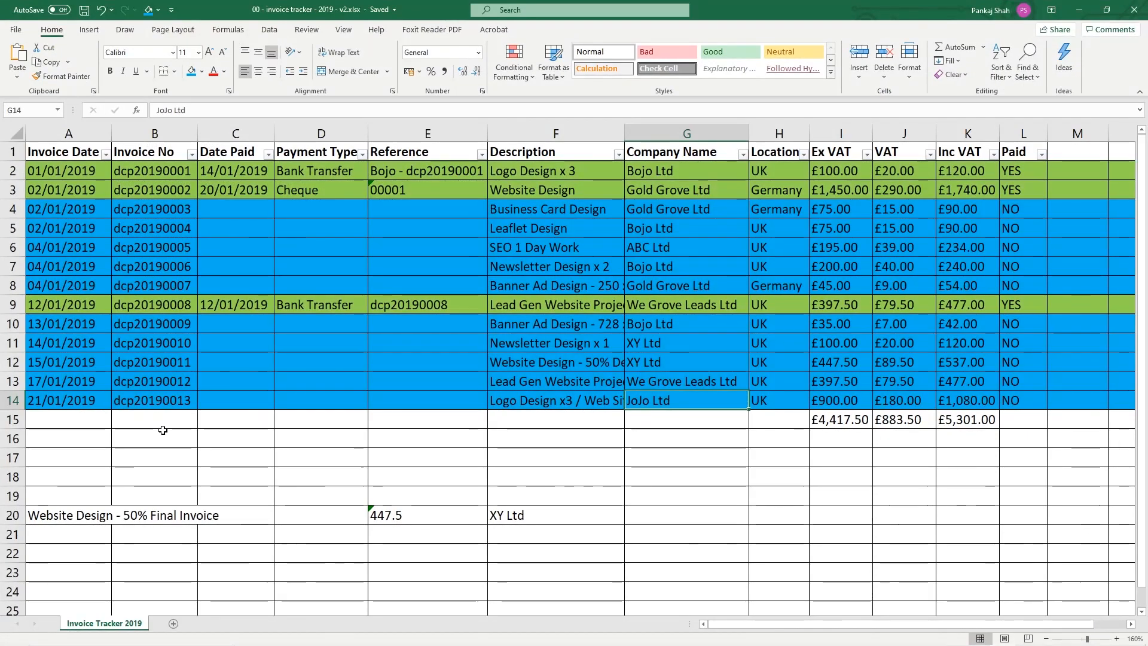
pyautogui.click(167, 399)
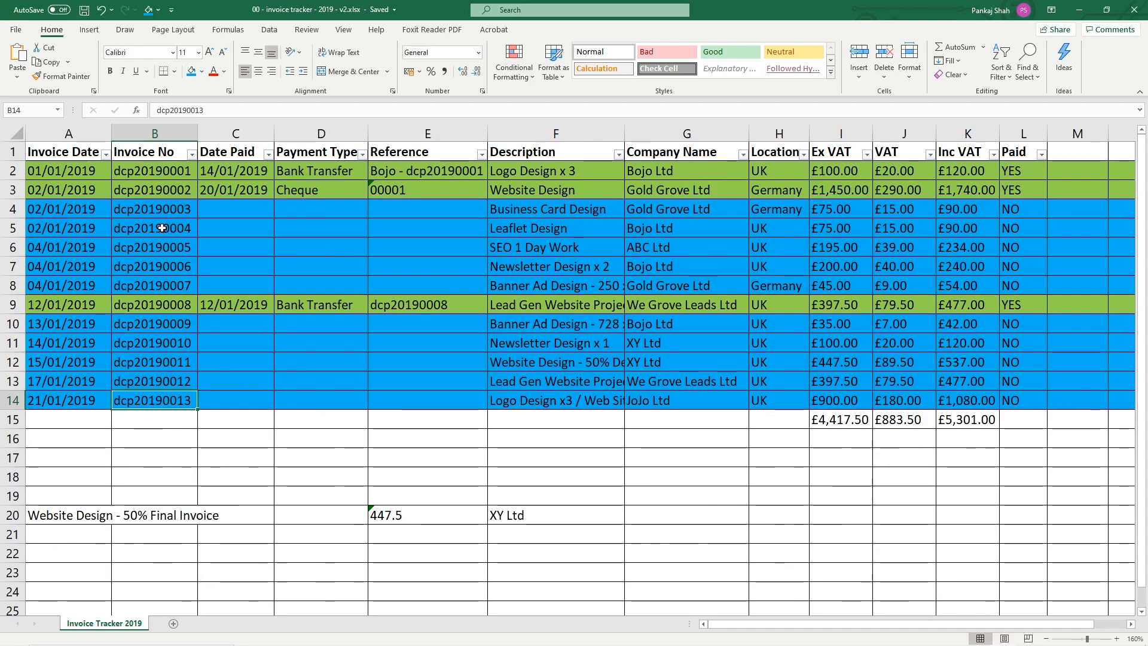
pyautogui.rightClick(160, 324)
pyautogui.click(142, 410)
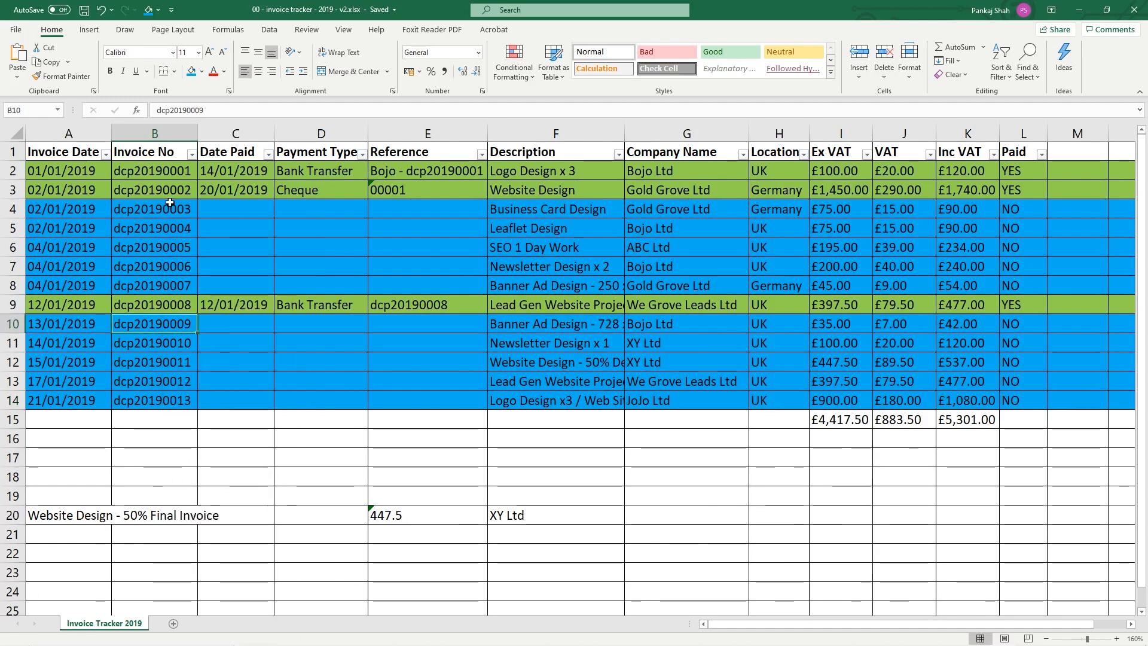
pyautogui.click(27, 248)
pyautogui.hotkey('alt', 'Tab')
pyautogui.hotkey('alt', 'Tab')
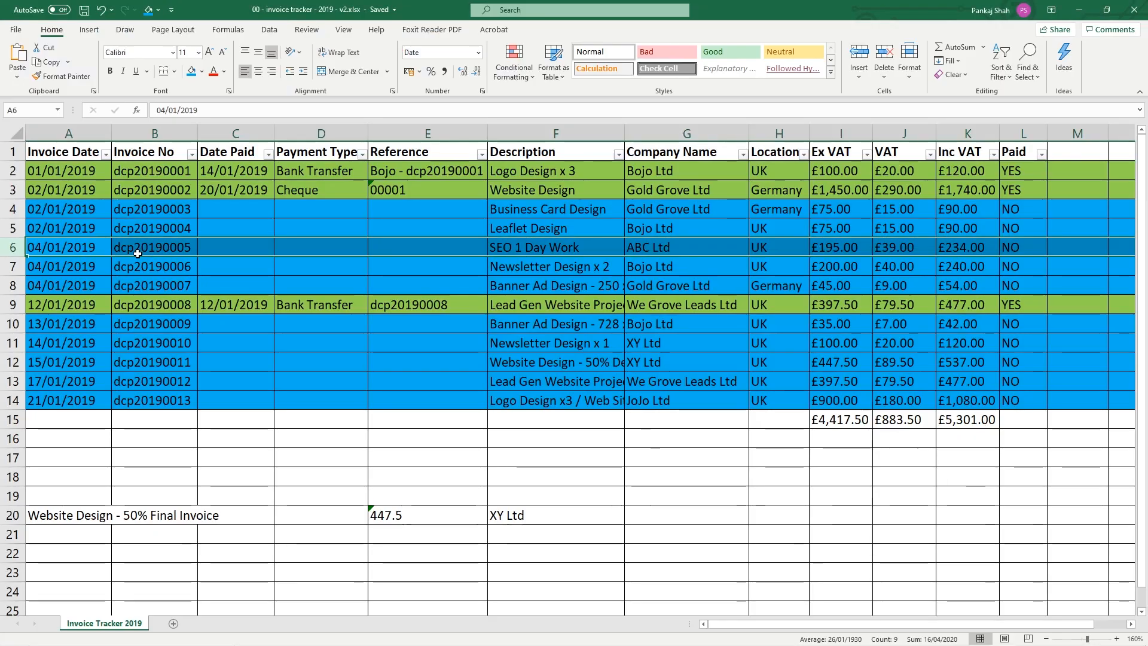
pyautogui.moveTo(26, 228); pyautogui.dragTo(26, 171)
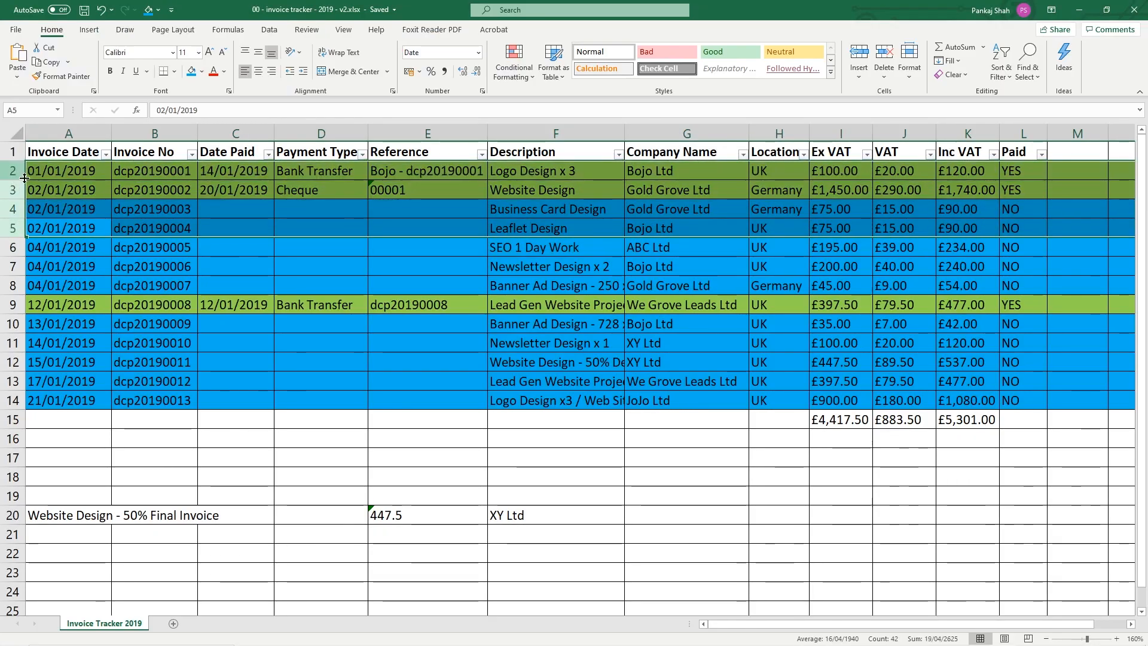
pyautogui.moveTo(182, 251); pyautogui.dragTo(191, 418)
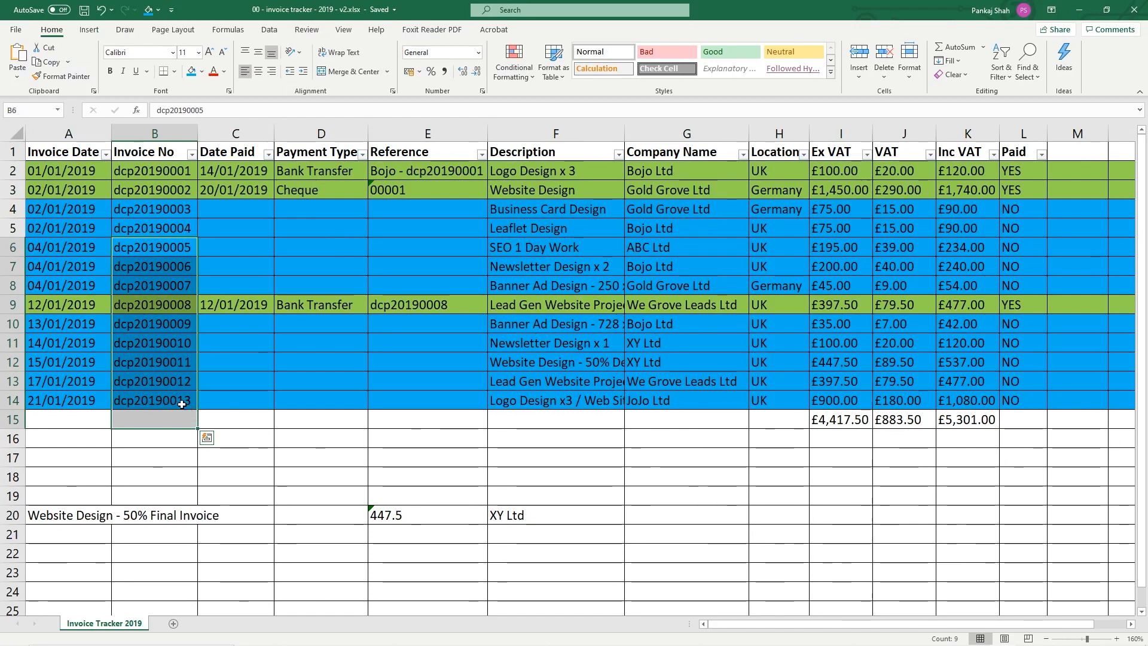
pyautogui.click(179, 402)
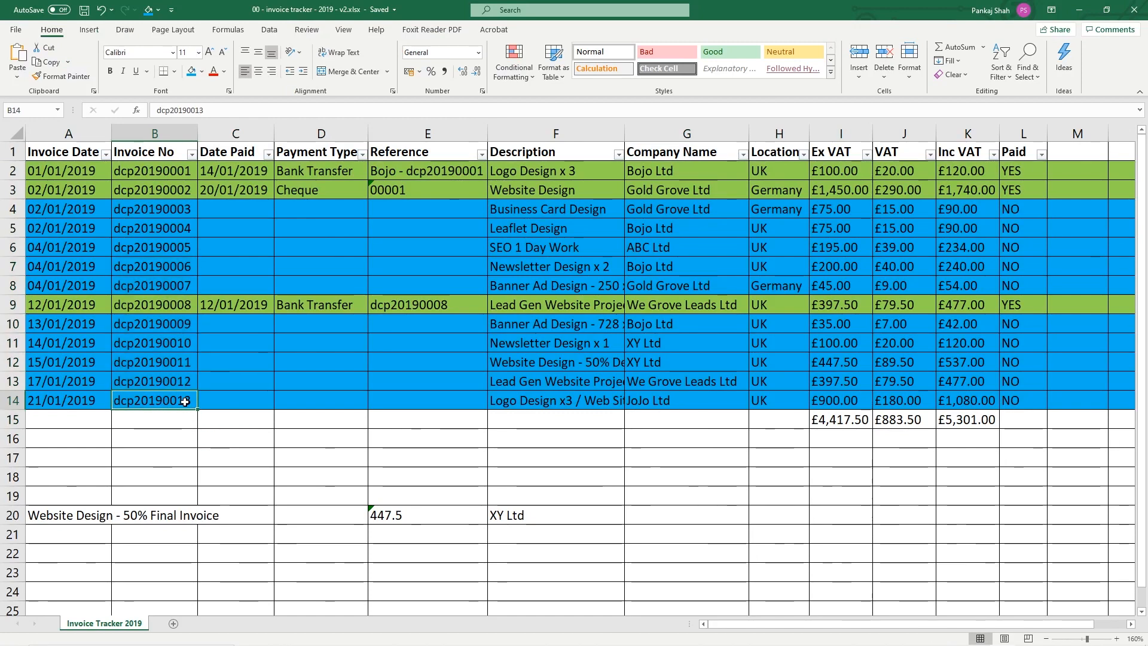
pyautogui.hotkey('alt', 'Tab')
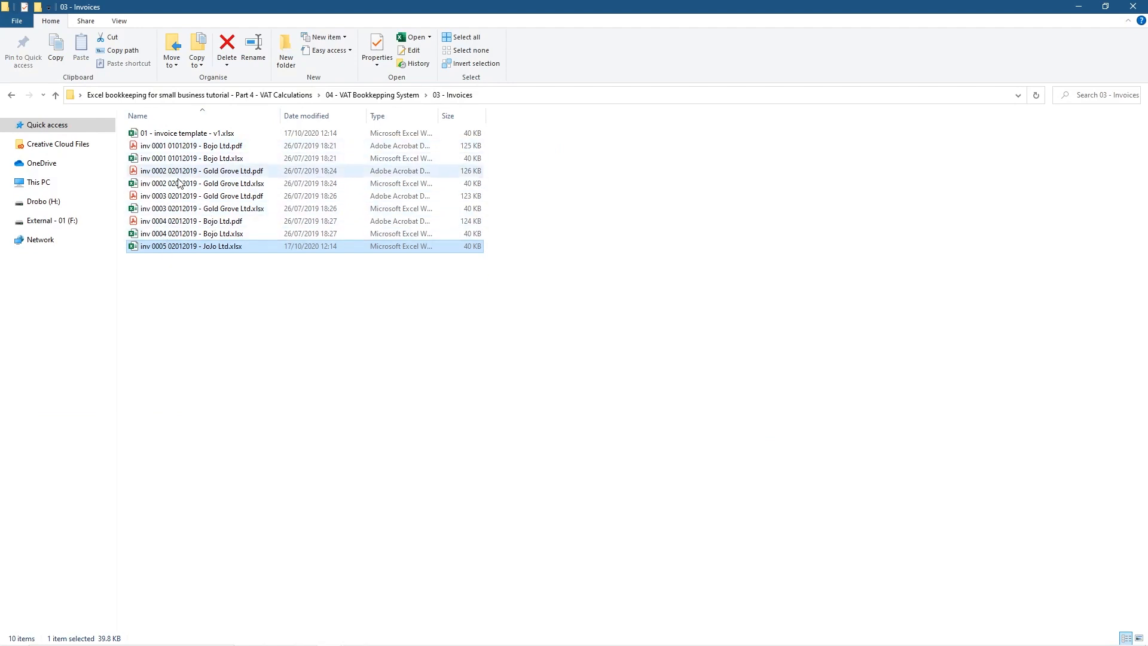
# Change the JoJo Ltd file's invoice number from 0005 to 0013
pyautogui.click(170, 247)
pyautogui.click(167, 247)
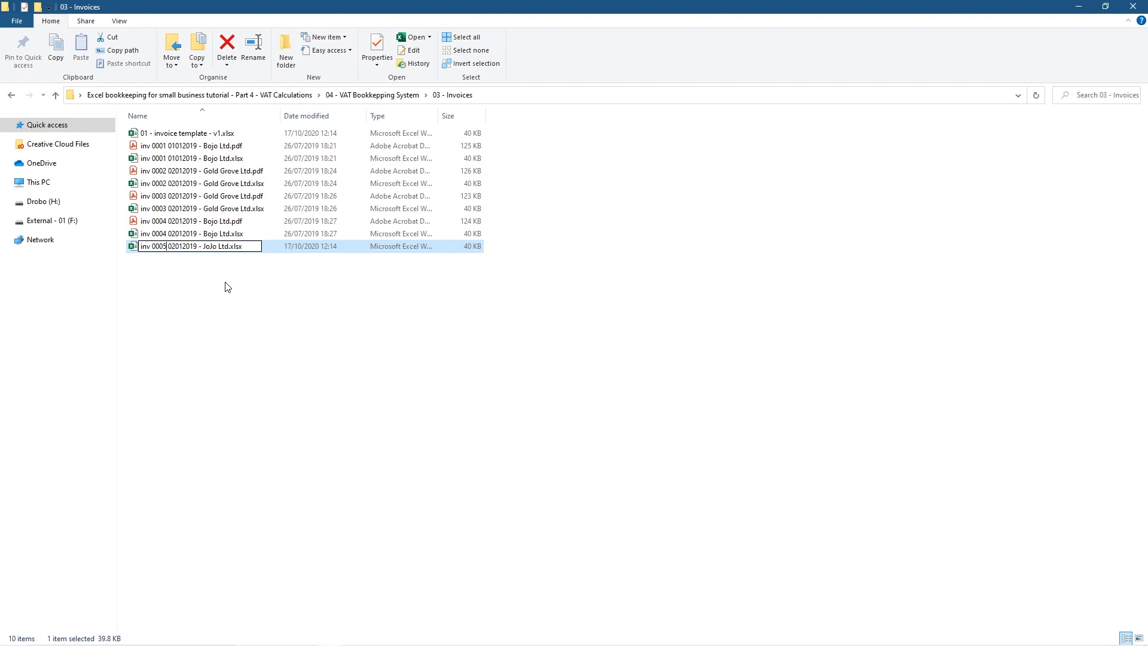
pyautogui.press('Return')
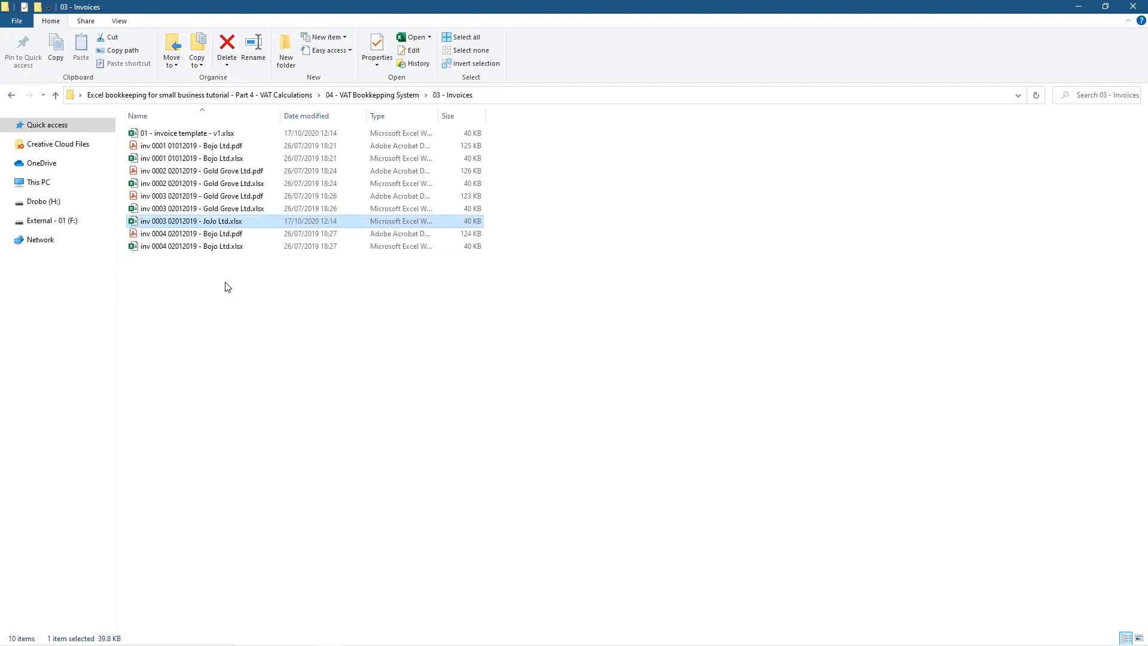
pyautogui.press('F2')
pyautogui.press('Right')
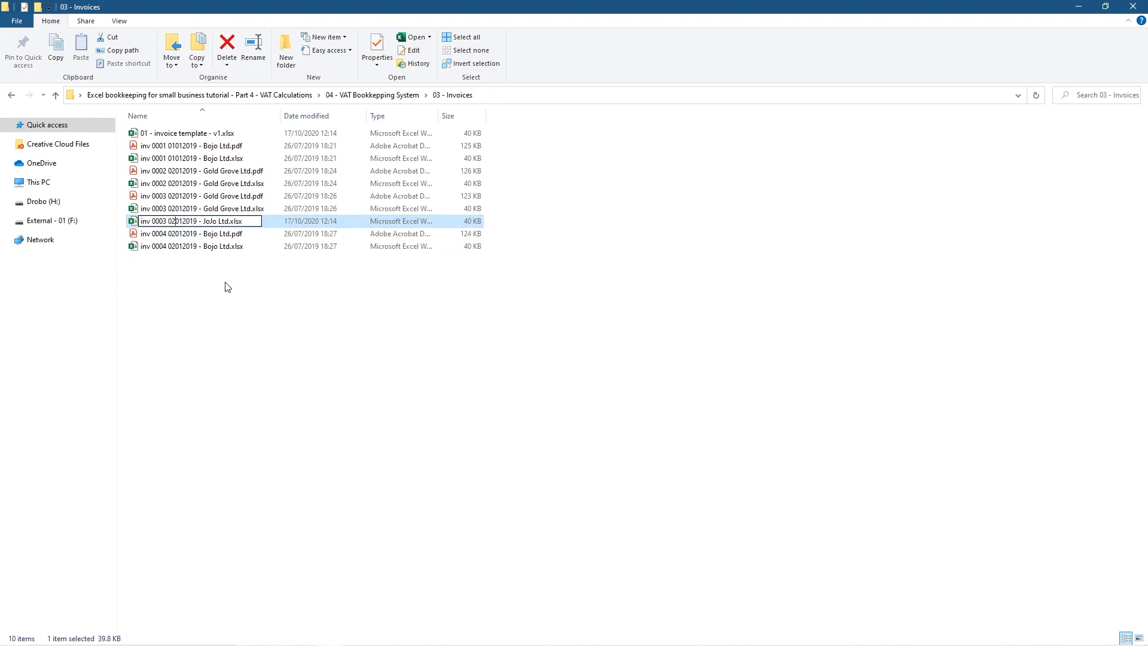
pyautogui.press('Return')
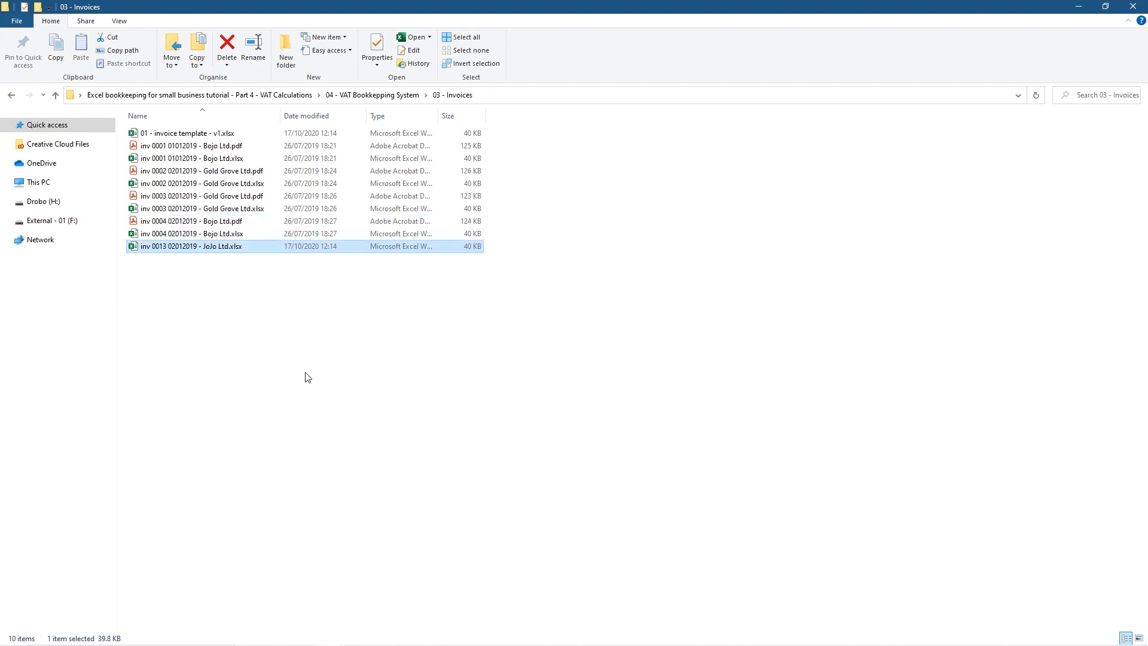
# Check the latest date in the tracker and change the file name's date to 21012019
pyautogui.hotkey('alt', 'Tab')
pyautogui.click(42, 400)
pyautogui.hotkey('alt', 'Tab')
pyautogui.click(173, 246)
pyautogui.click(172, 247)
pyautogui.press('BackSpace')
pyautogui.press('BackSpace')
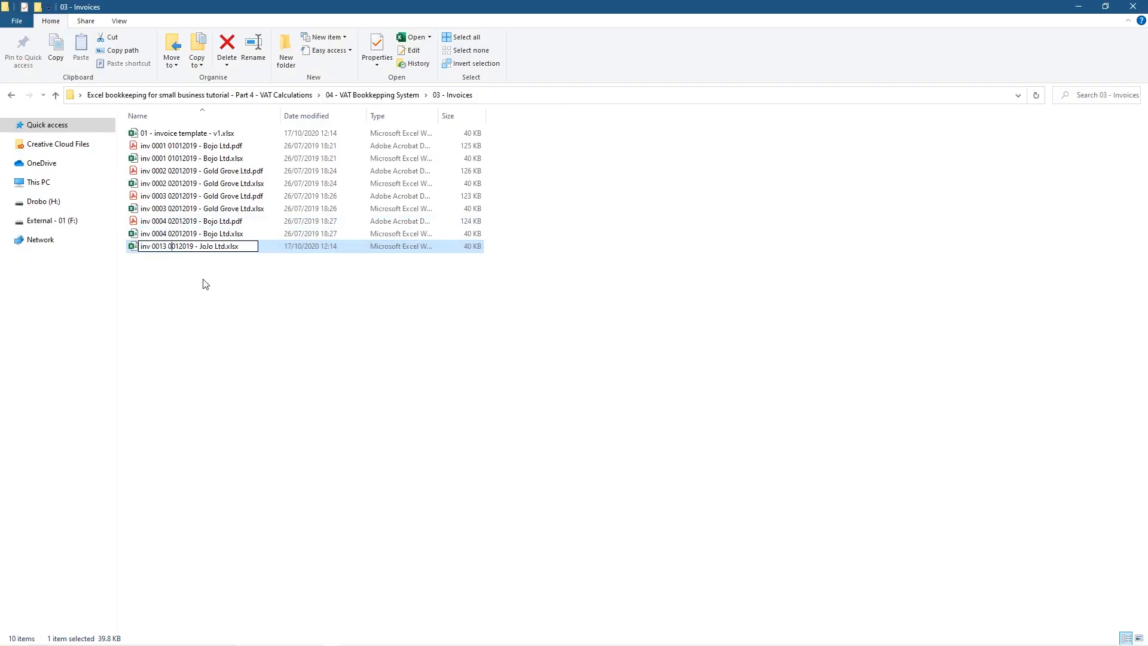
pyautogui.write('21')
pyautogui.press('Return')
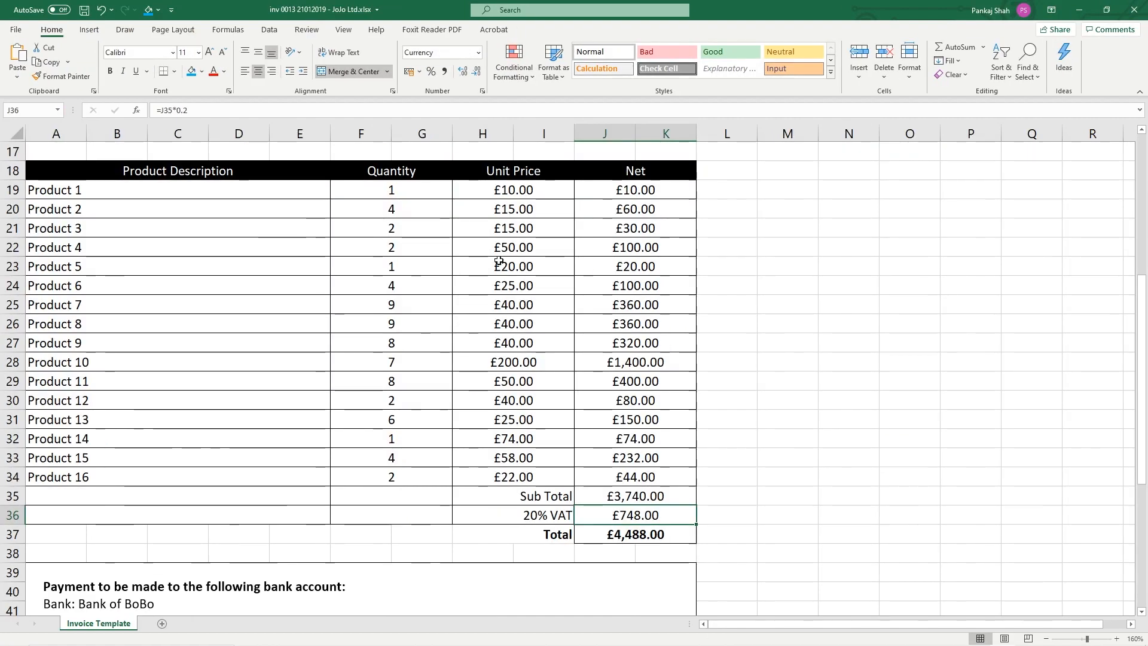
# Set the invoice number to dcp20190013 and the date to 21/01/2019
pyautogui.scroll(5, 498, 261)
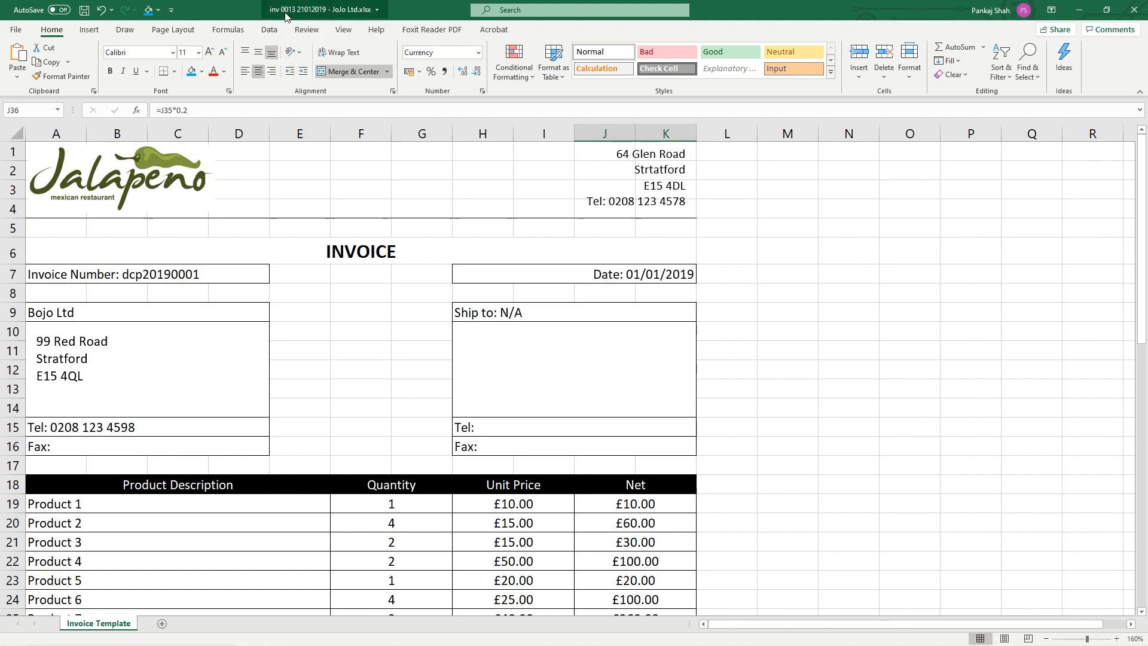
pyautogui.click(211, 277)
pyautogui.doubleClick(273, 273)
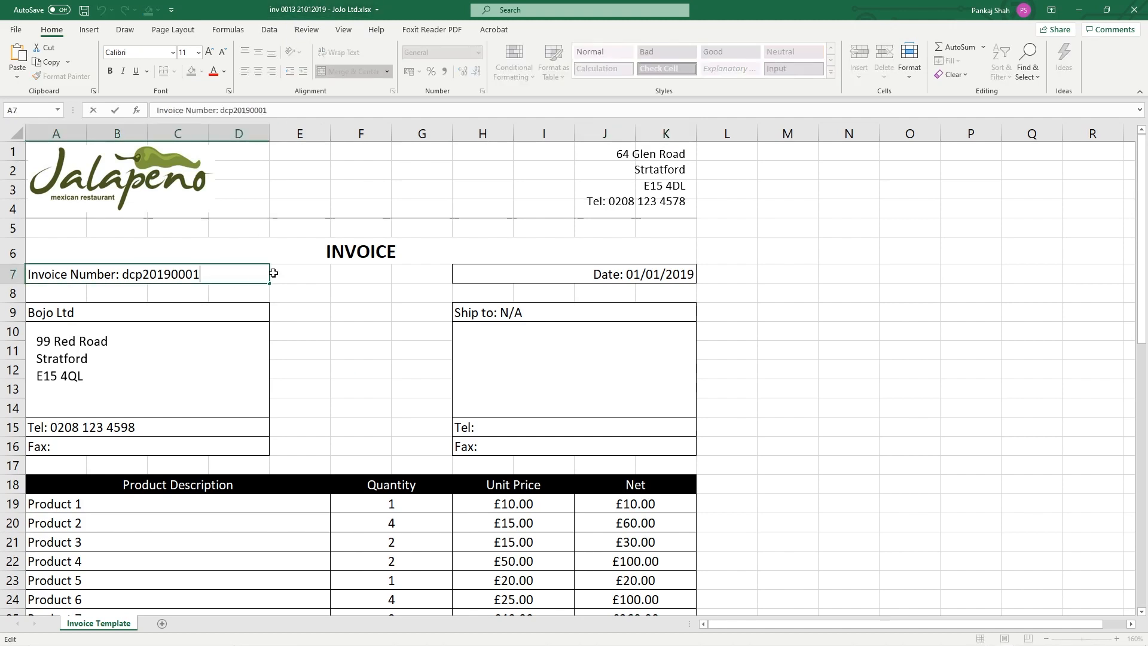
pyautogui.press('BackSpace')
pyautogui.press('BackSpace')
pyautogui.write('13')
pyautogui.click(626, 274)
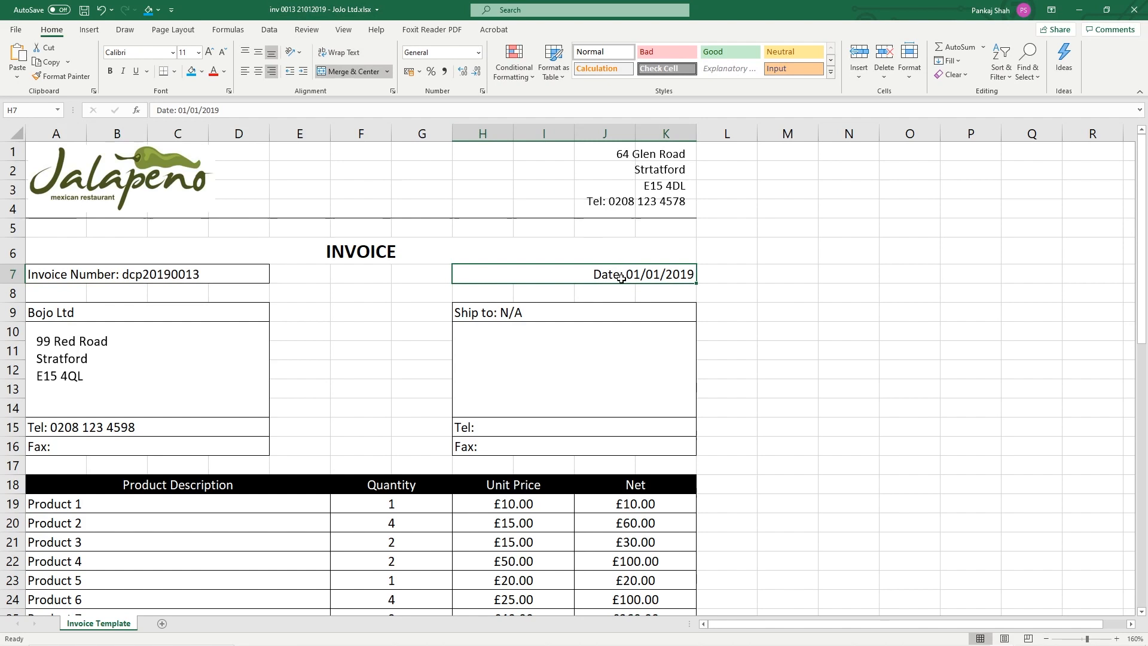
pyautogui.doubleClick(640, 274)
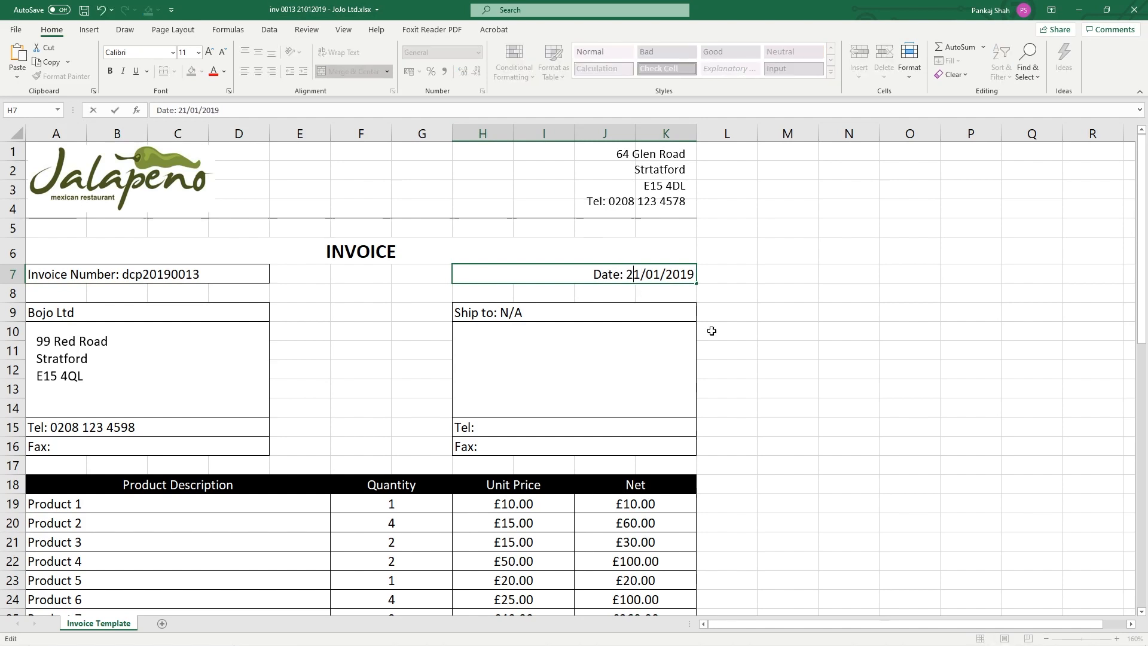
pyautogui.click(337, 358)
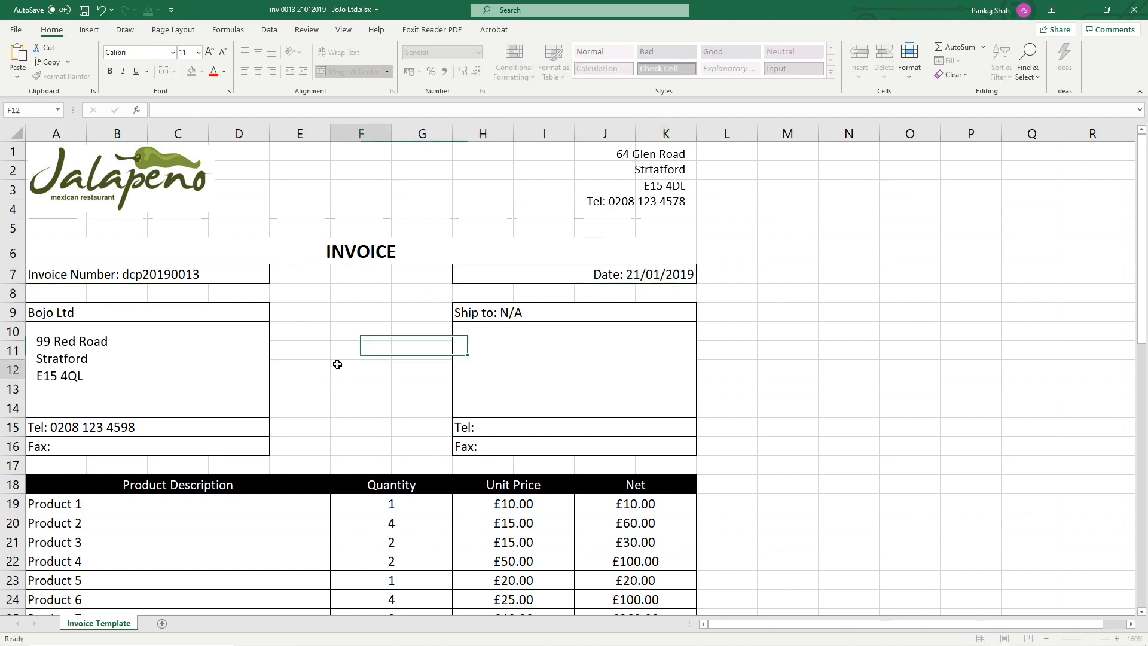
# Change the bill-to customer from Bojo Ltd to JoJo Ltd and save the invoice
pyautogui.click(70, 312)
pyautogui.press('F2')
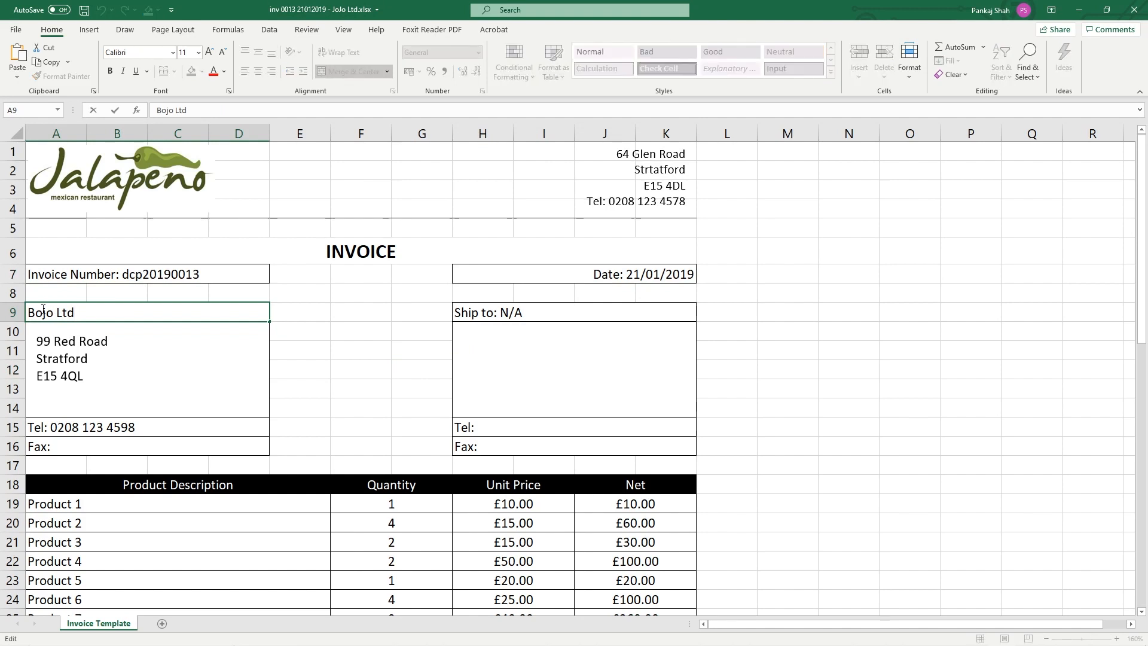
pyautogui.doubleClick(51, 310)
pyautogui.write('JoJo')
pyautogui.click(359, 371)
pyautogui.click(150, 418)
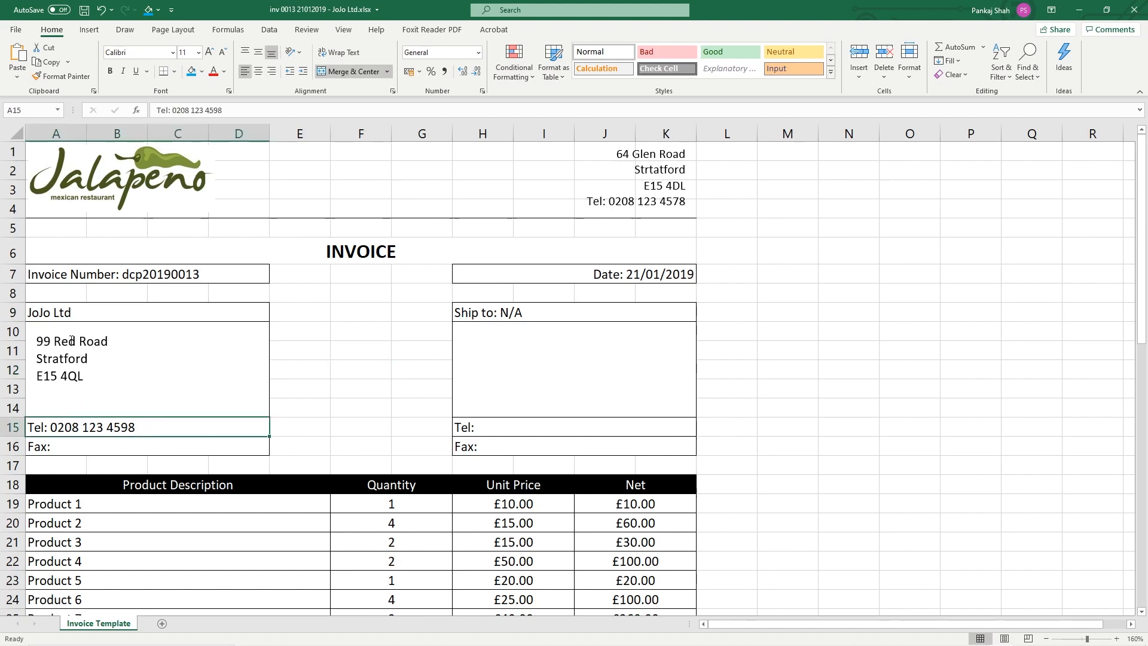
pyautogui.click(335, 391)
pyautogui.hotkey('ctrl', 's')
pyautogui.scroll(-4, 146, 400)
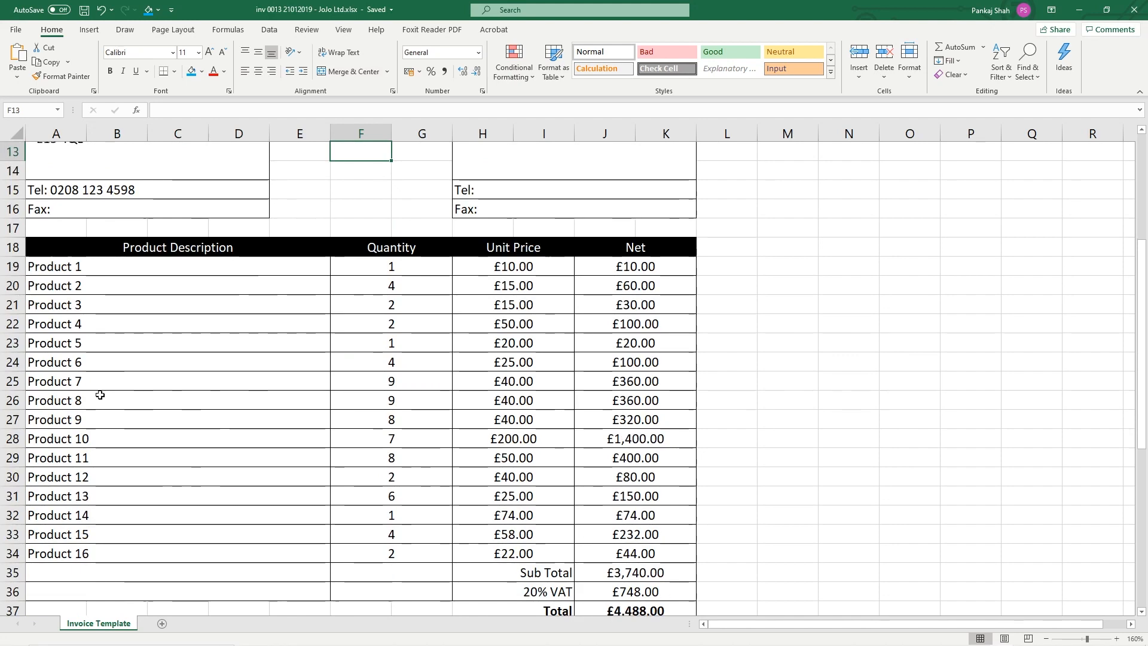
pyautogui.hotkey('alt', 'Tab')
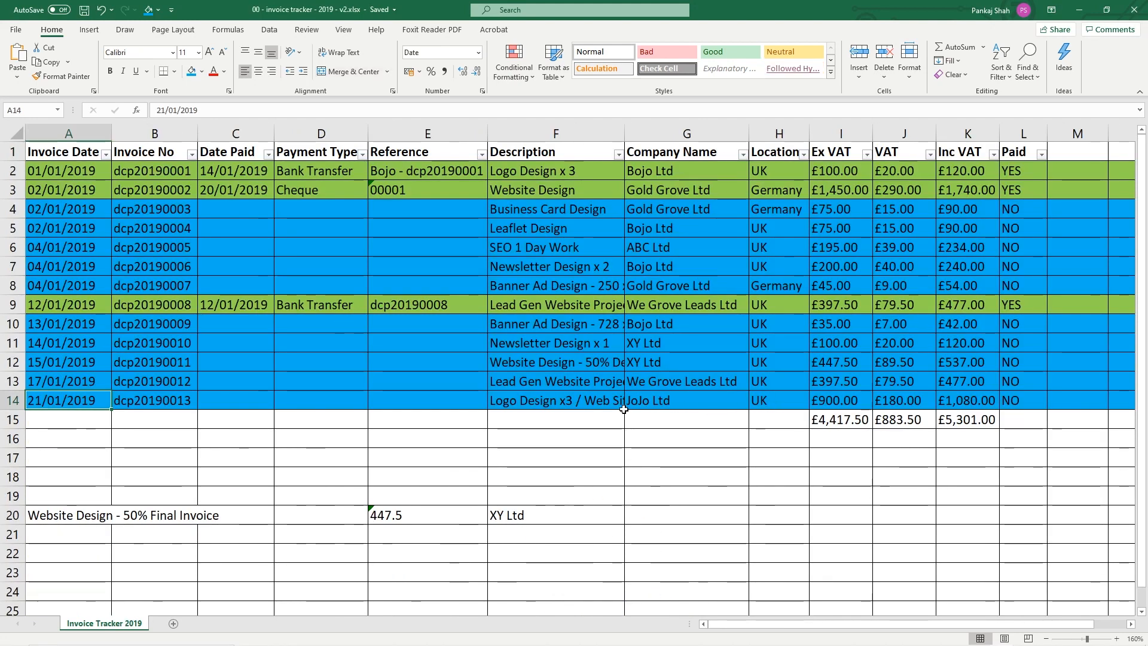
# Copy the full description text from the tracker's F14 cell for invoice dcp20190013
pyautogui.click(521, 405)
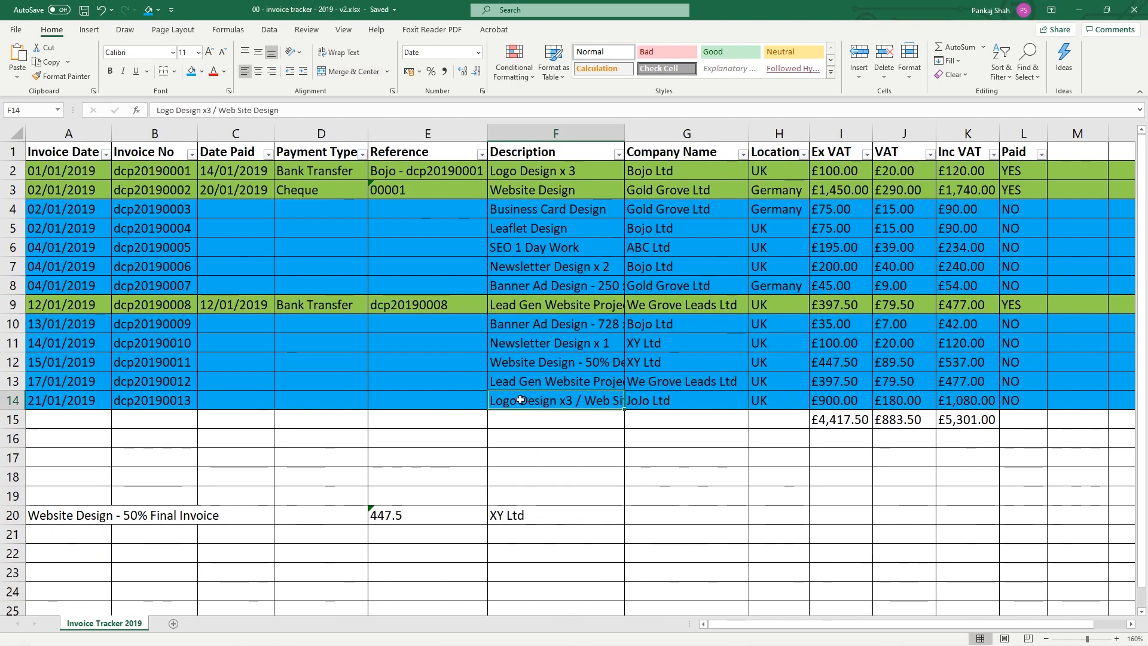
pyautogui.doubleClick(569, 400)
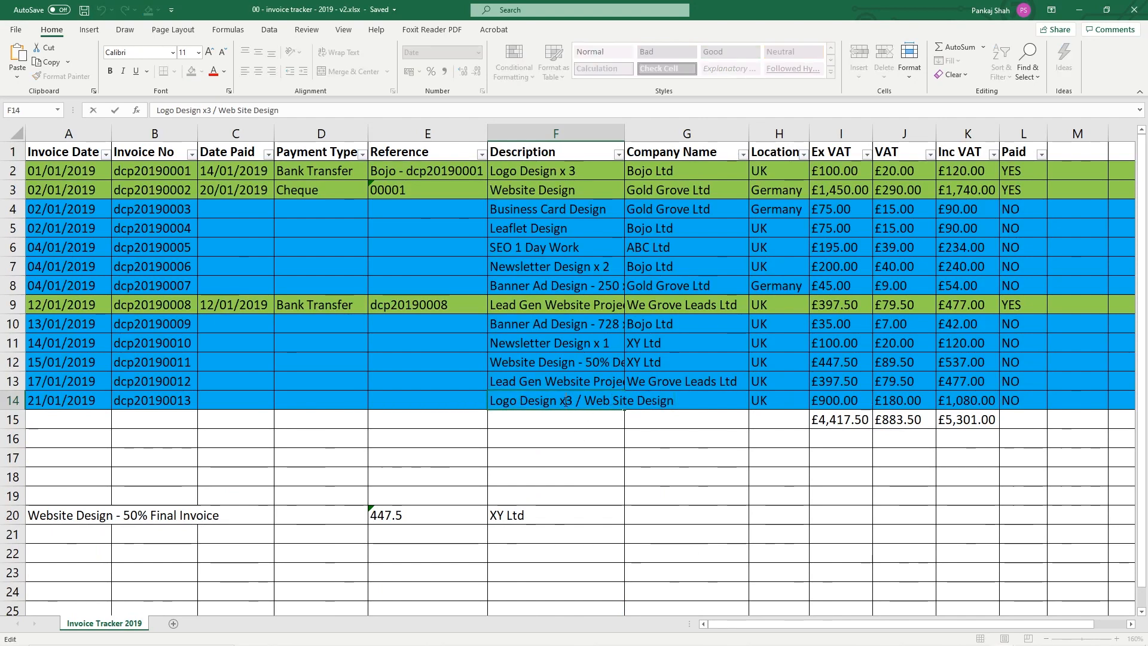
pyautogui.click(569, 439)
pyautogui.doubleClick(552, 399)
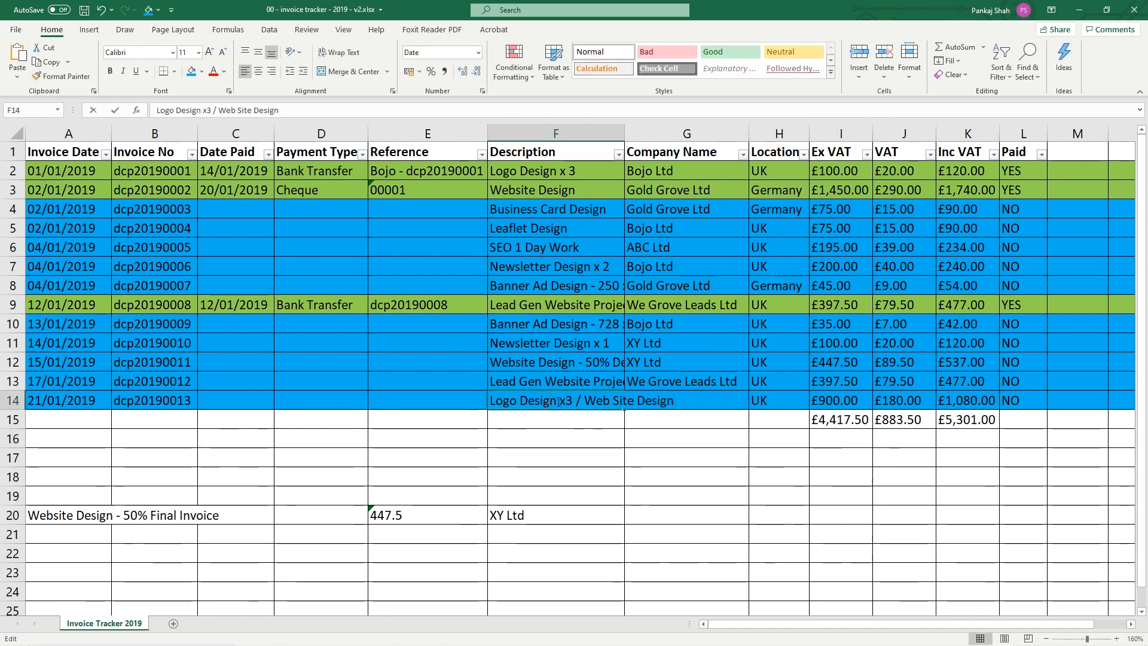
pyautogui.moveTo(708, 401); pyautogui.dragTo(431, 398)
pyautogui.rightClick(516, 404)
pyautogui.click(534, 435)
pyautogui.hotkey('alt', 'Tab')
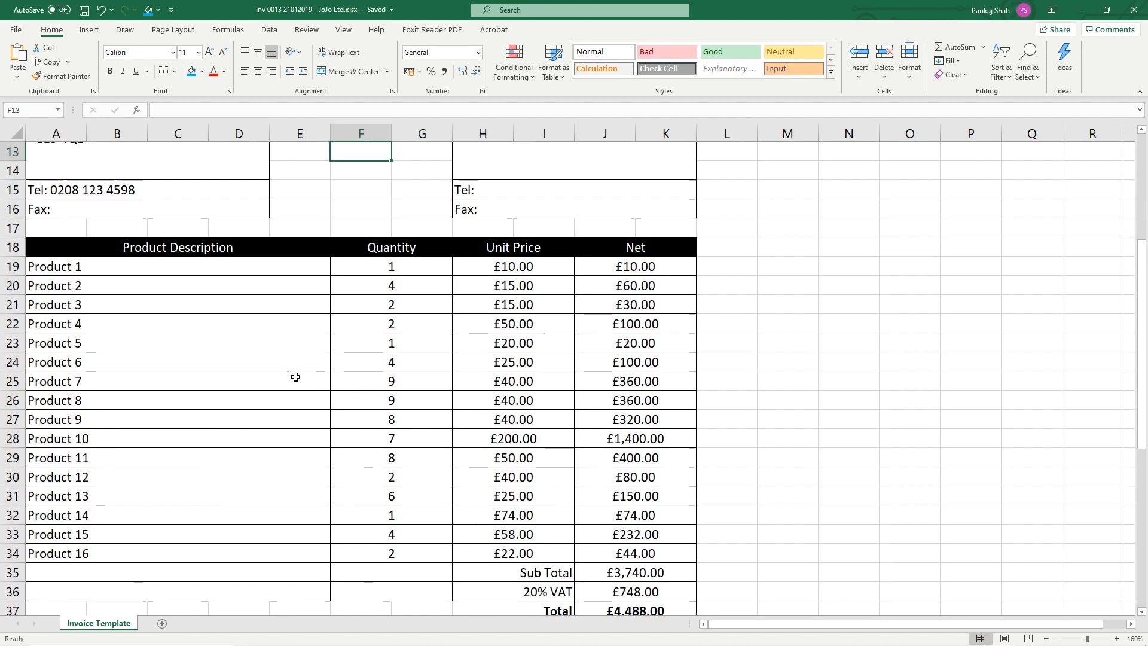
# Clear product rows 3 to 16 and paste the copied description into the first product line
pyautogui.moveTo(78, 298); pyautogui.dragTo(643, 555)
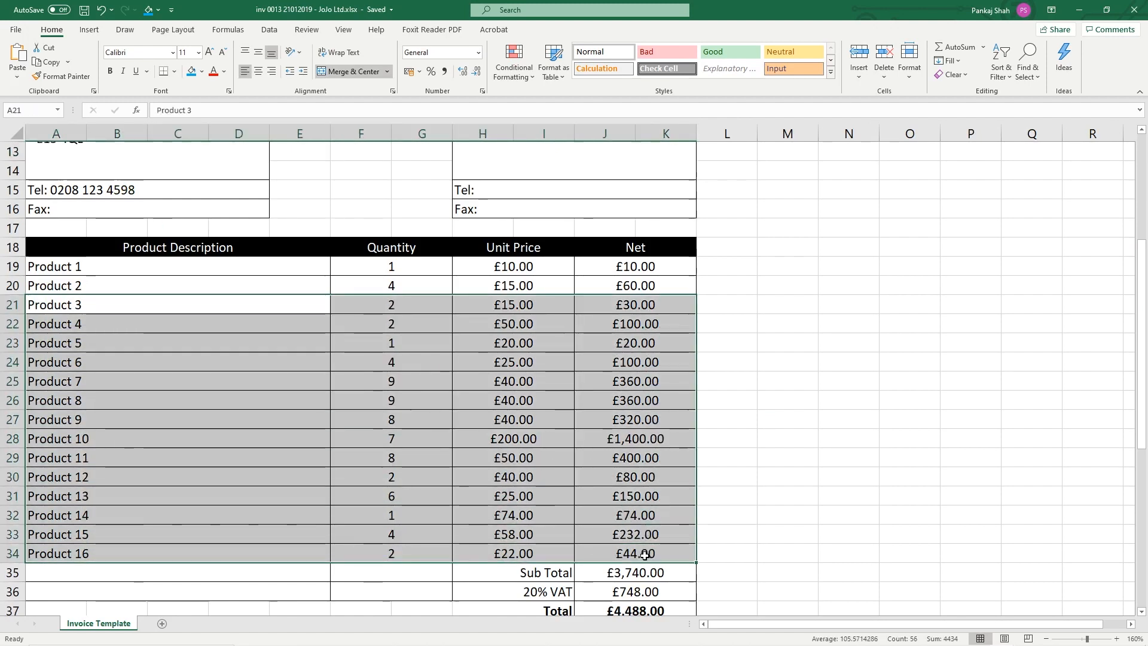
pyautogui.press('Delete')
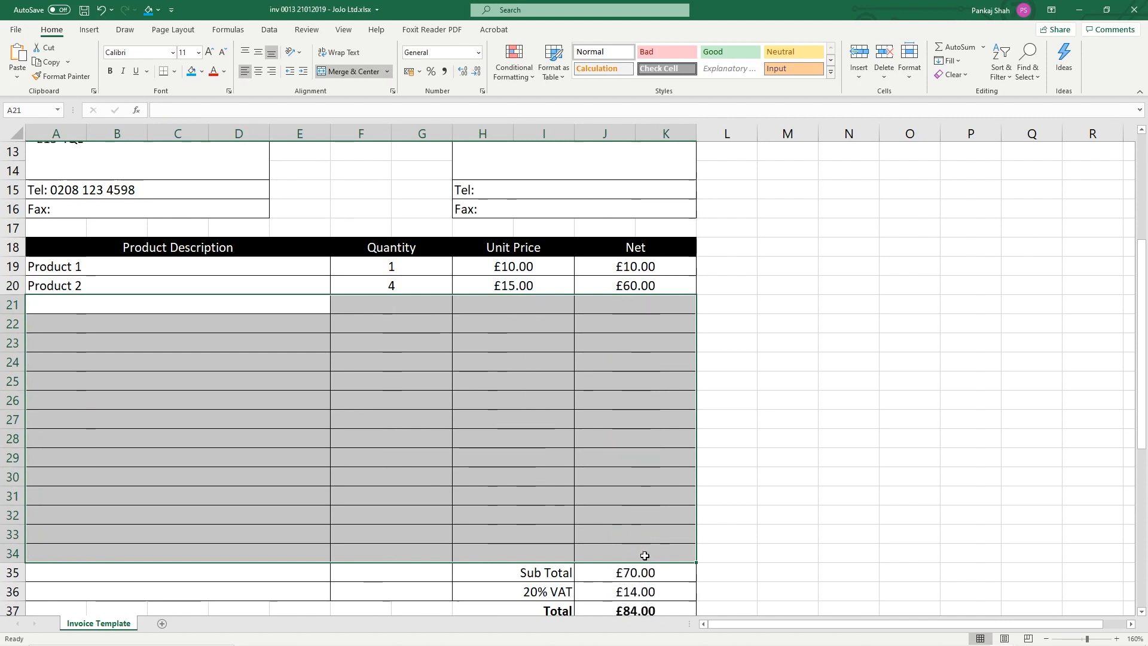
pyautogui.doubleClick(131, 270)
pyautogui.moveTo(133, 269); pyautogui.dragTo(9, 266)
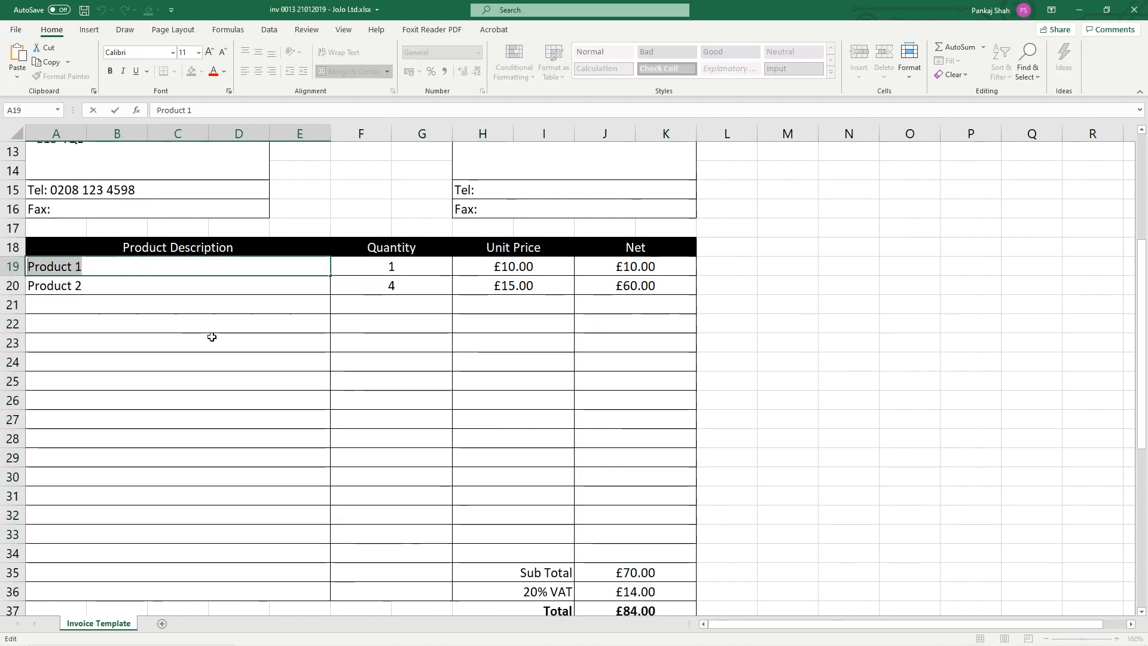
pyautogui.hotkey('ctrl', 'v')
# Split the lines into Logo Design x3 first and Web Site Design second
pyautogui.moveTo(123, 267); pyautogui.dragTo(277, 288)
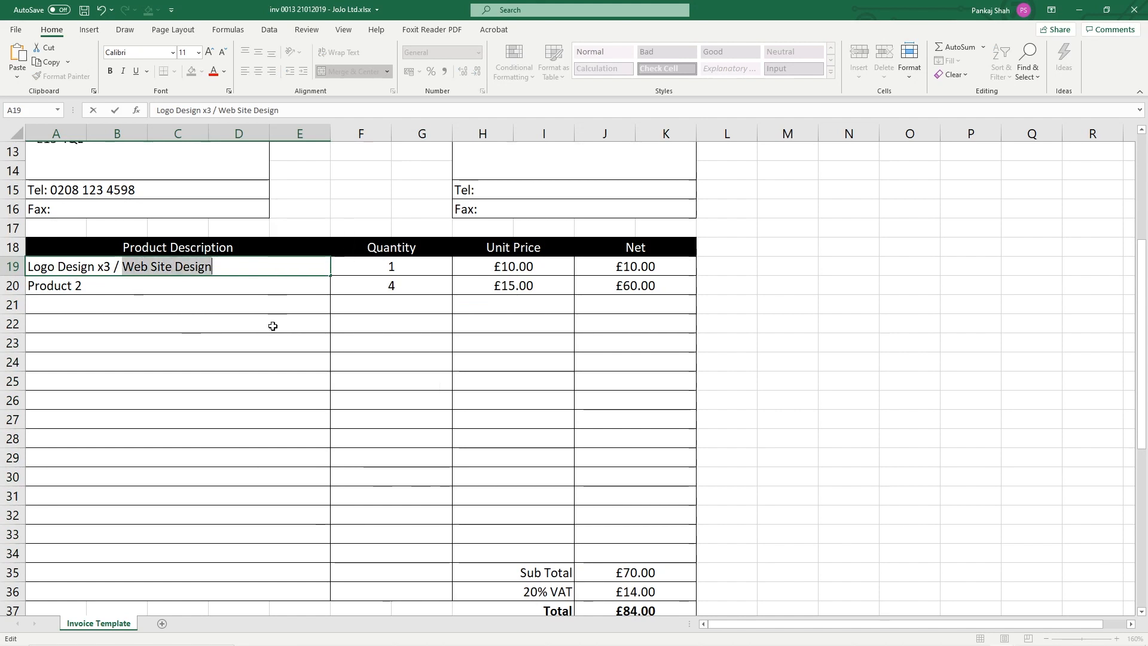
pyautogui.press('Delete')
pyautogui.click(138, 293)
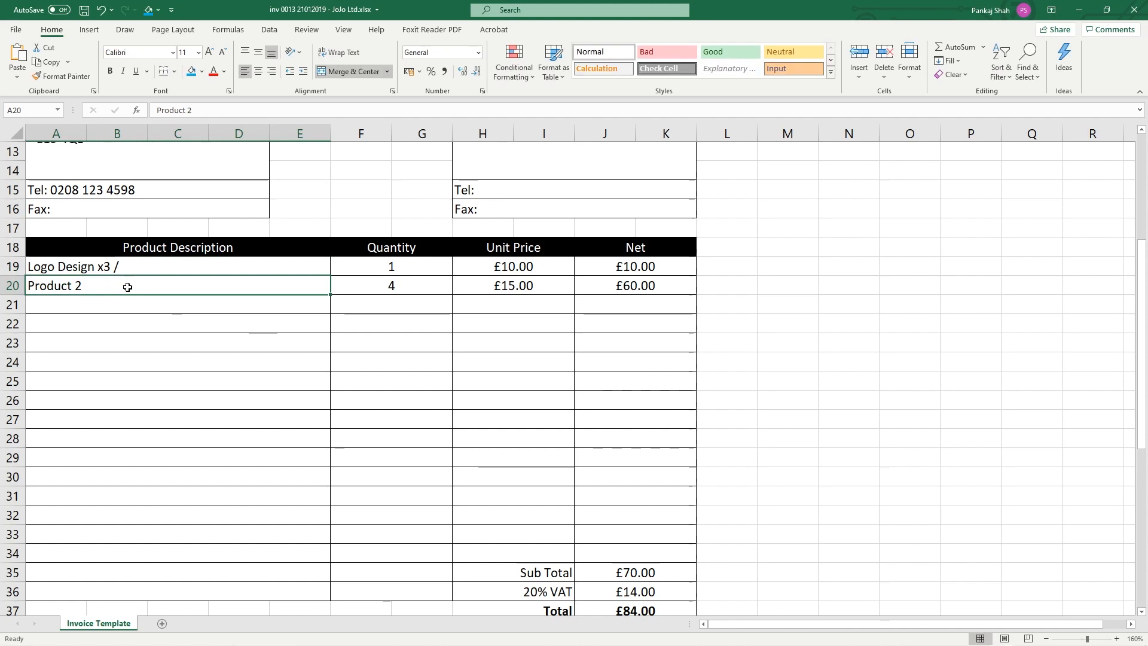
pyautogui.hotkey('ctrl', 'v')
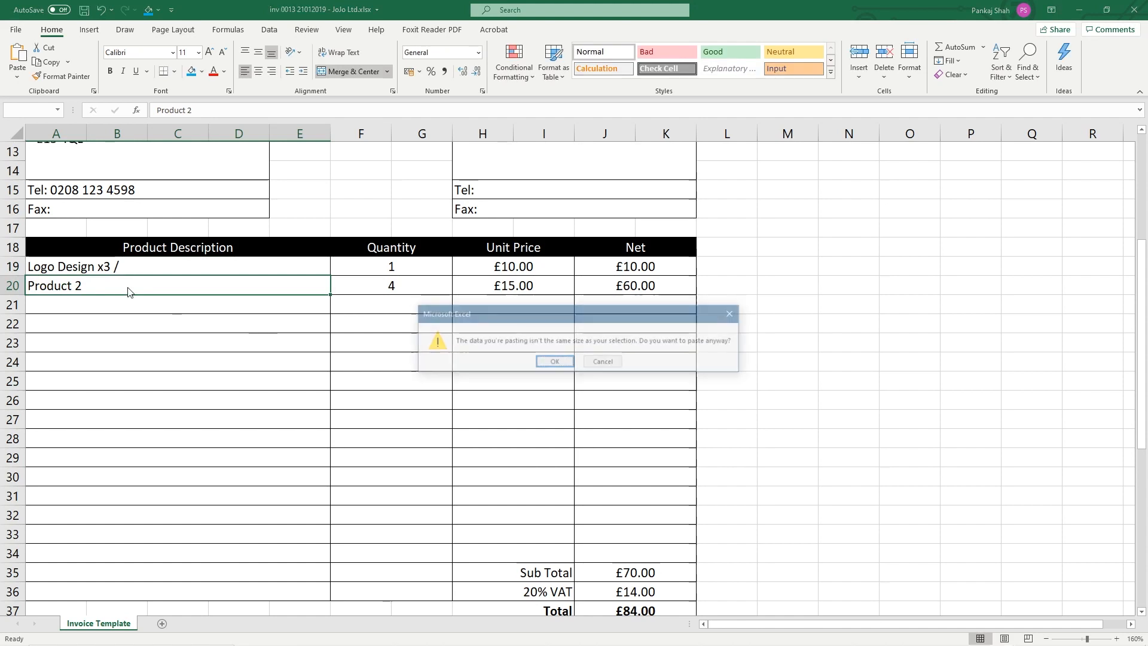
pyautogui.click(603, 362)
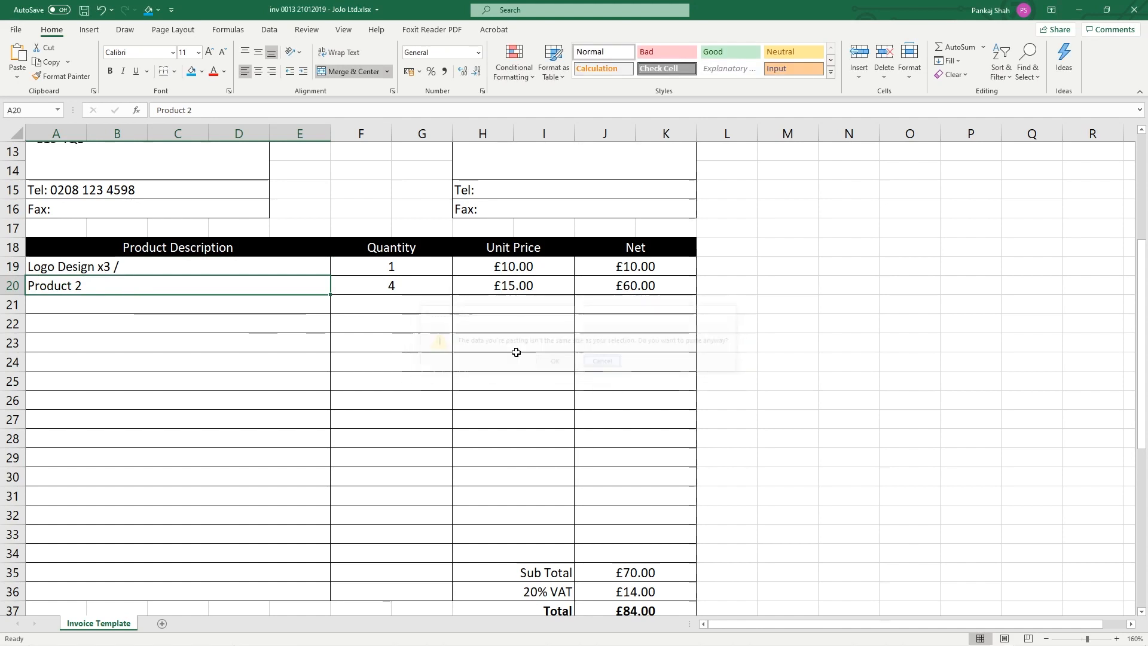
pyautogui.doubleClick(141, 287)
pyautogui.moveTo(141, 287); pyautogui.dragTo(36, 305)
pyautogui.hotkey('ctrl', 'v')
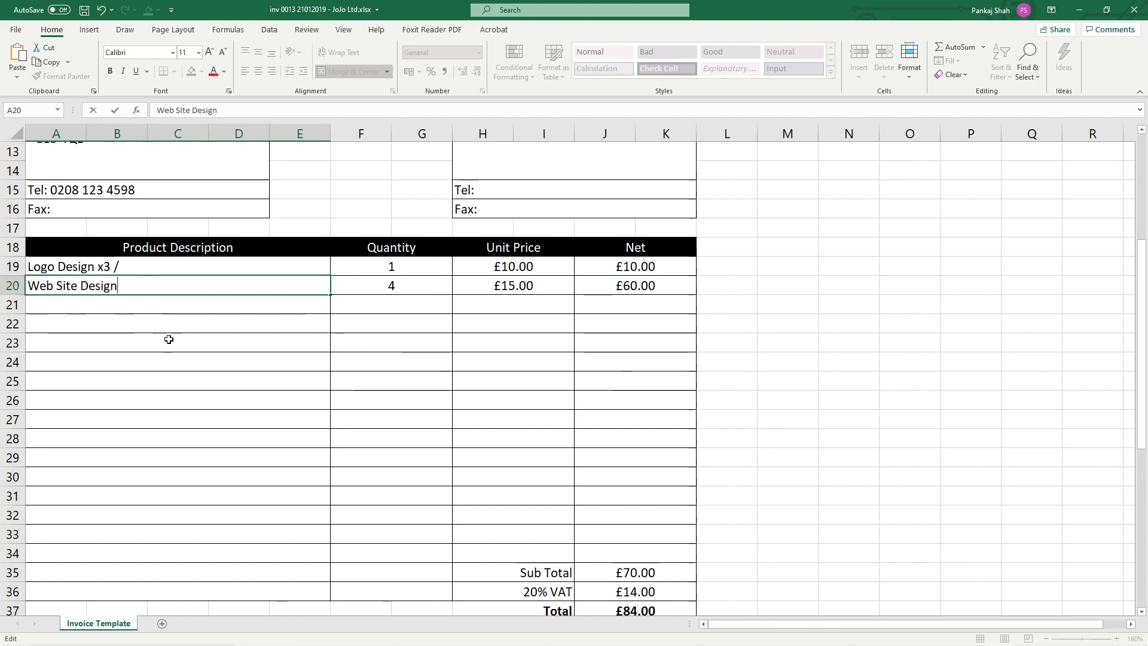
pyautogui.press('Return')
pyautogui.doubleClick(118, 266)
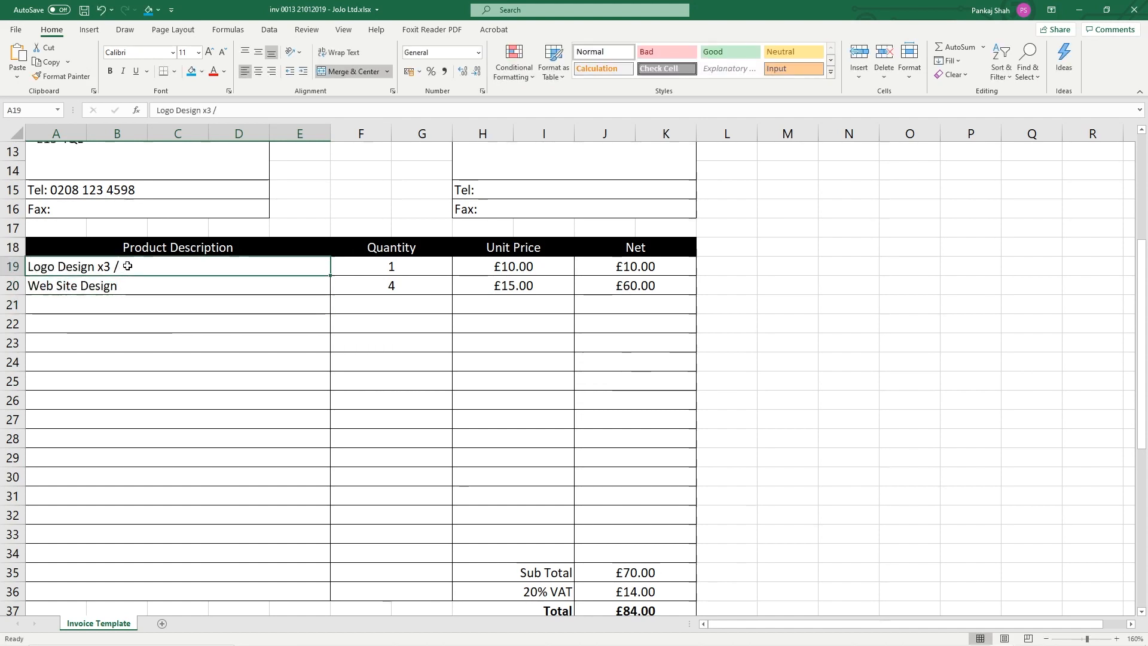
pyautogui.write('/')
pyautogui.press('BackSpace')
pyautogui.press('BackSpace')
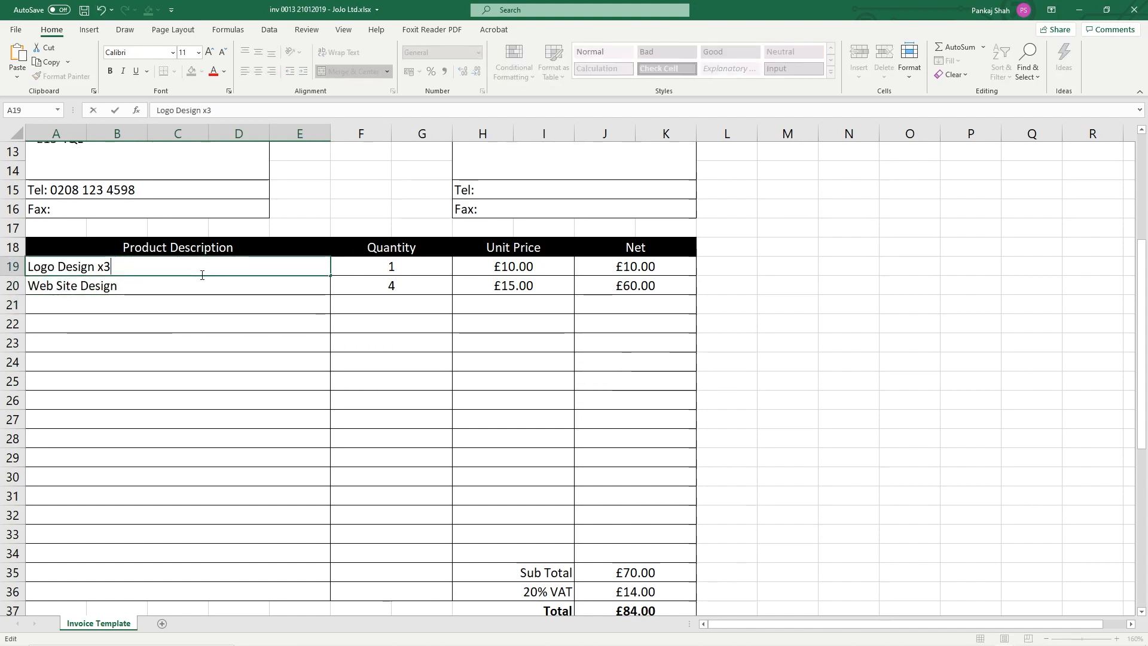
pyautogui.press('Return')
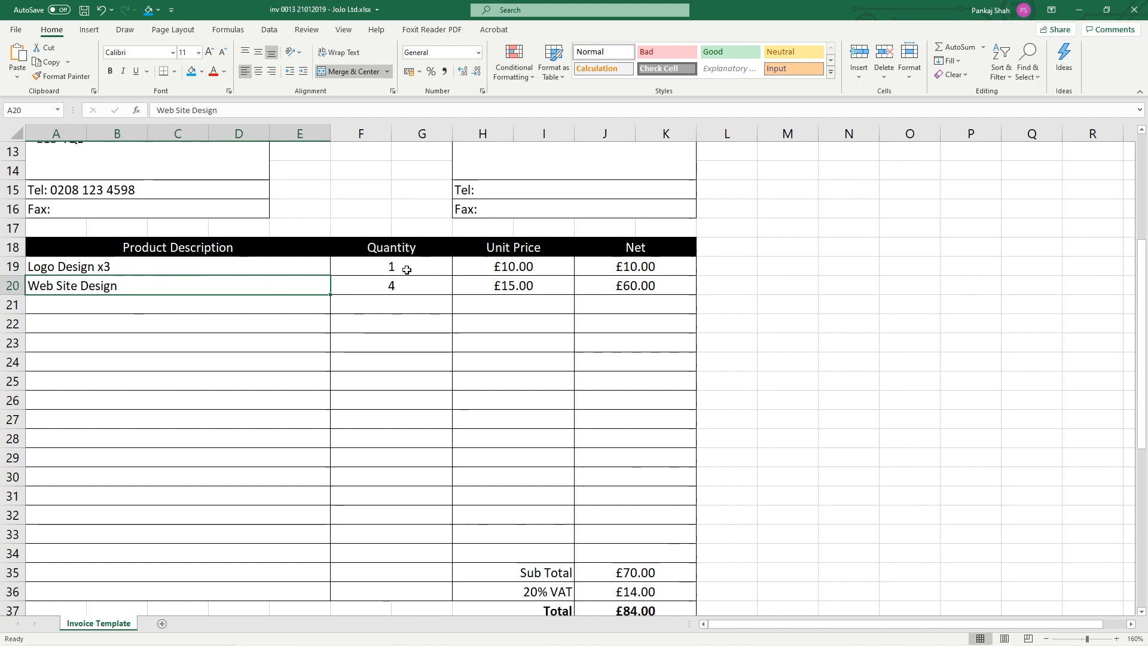
# Set the Web Site Design quantity to 1
pyautogui.doubleClick(123, 267)
pyautogui.moveTo(111, 268); pyautogui.dragTo(96, 267)
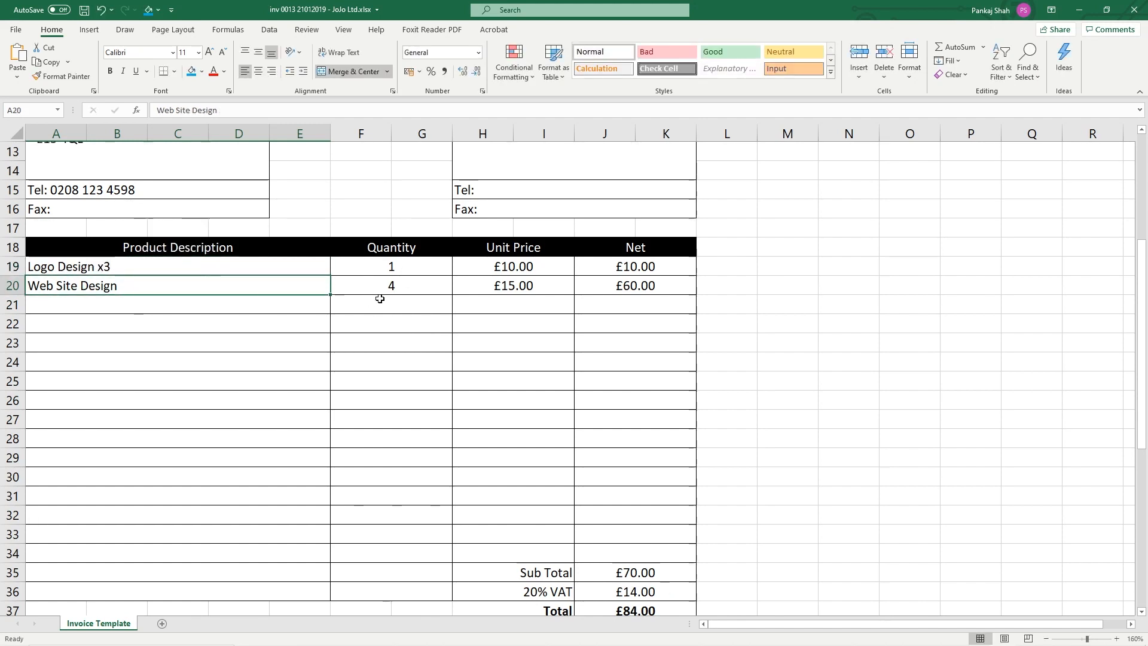
pyautogui.click(372, 269)
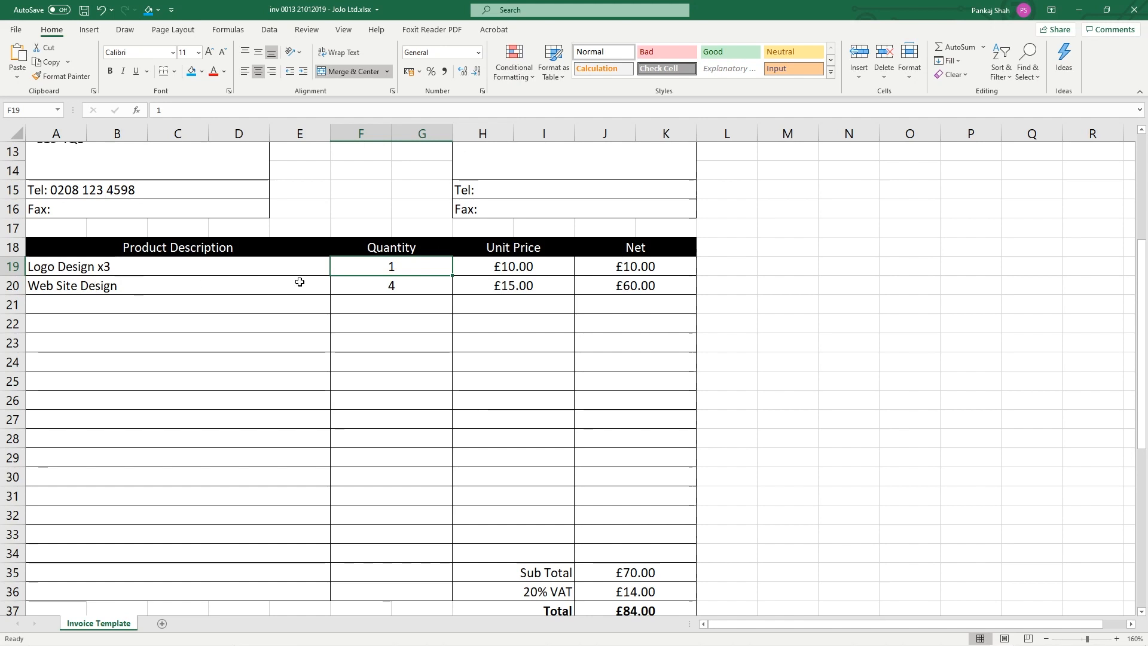
pyautogui.click(412, 287)
pyautogui.write('1')
pyautogui.click(410, 327)
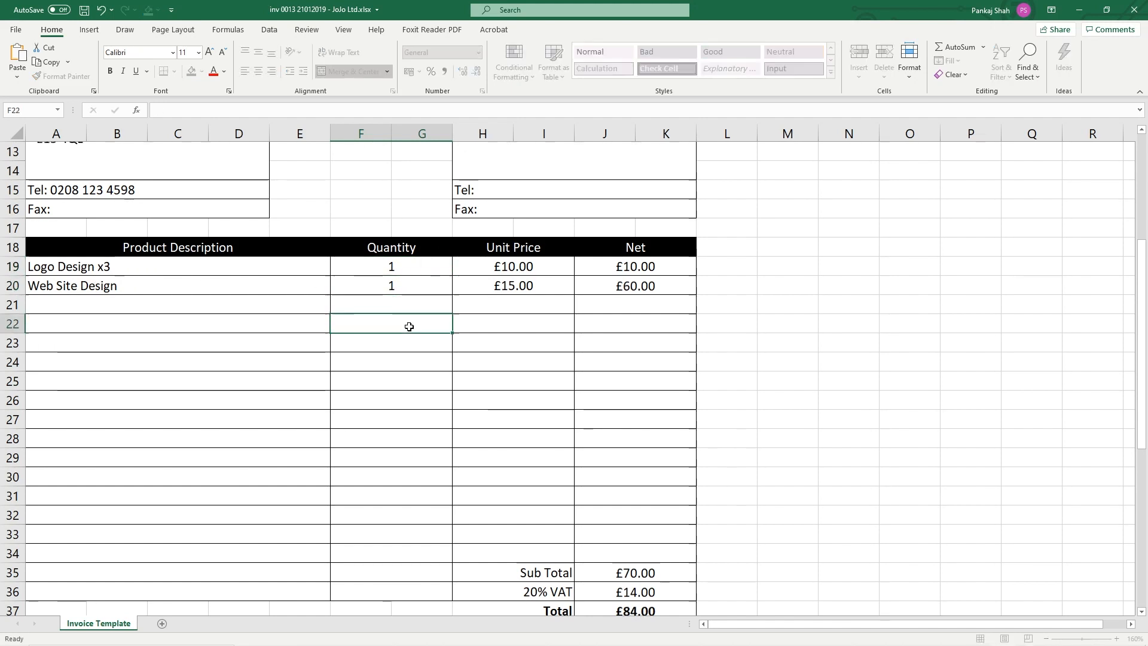
# Enter unit prices £100.00 for Logo Design x3 and £800.00 for Web Site Design, then save
pyautogui.click(398, 269)
pyautogui.click(512, 269)
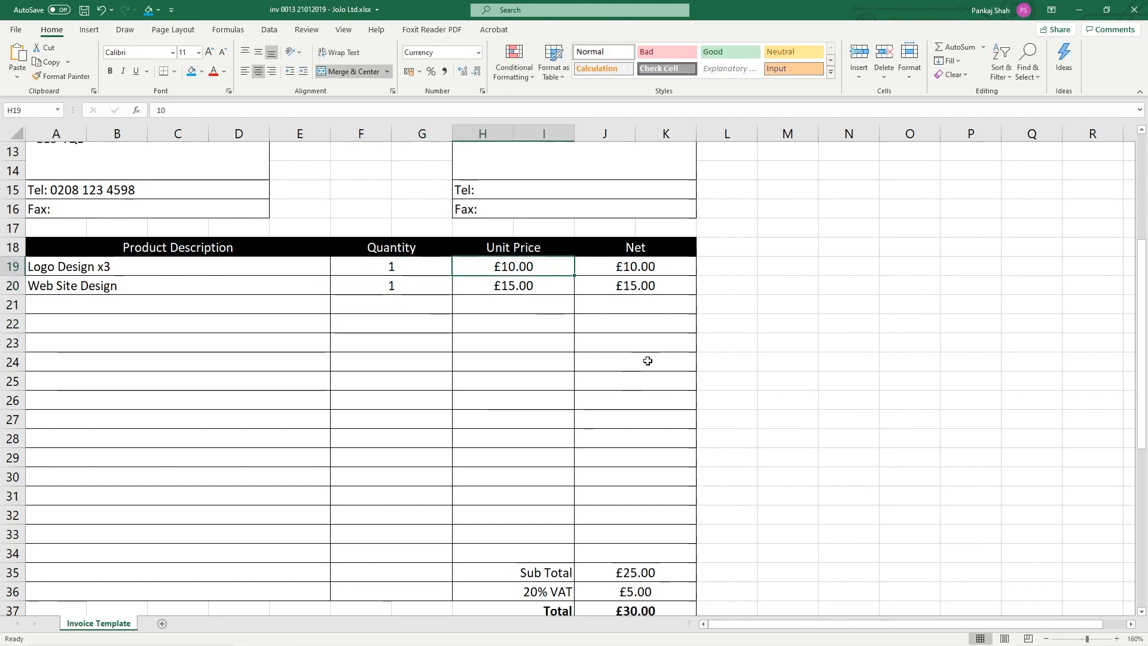
pyautogui.write('100')
pyautogui.press('Return')
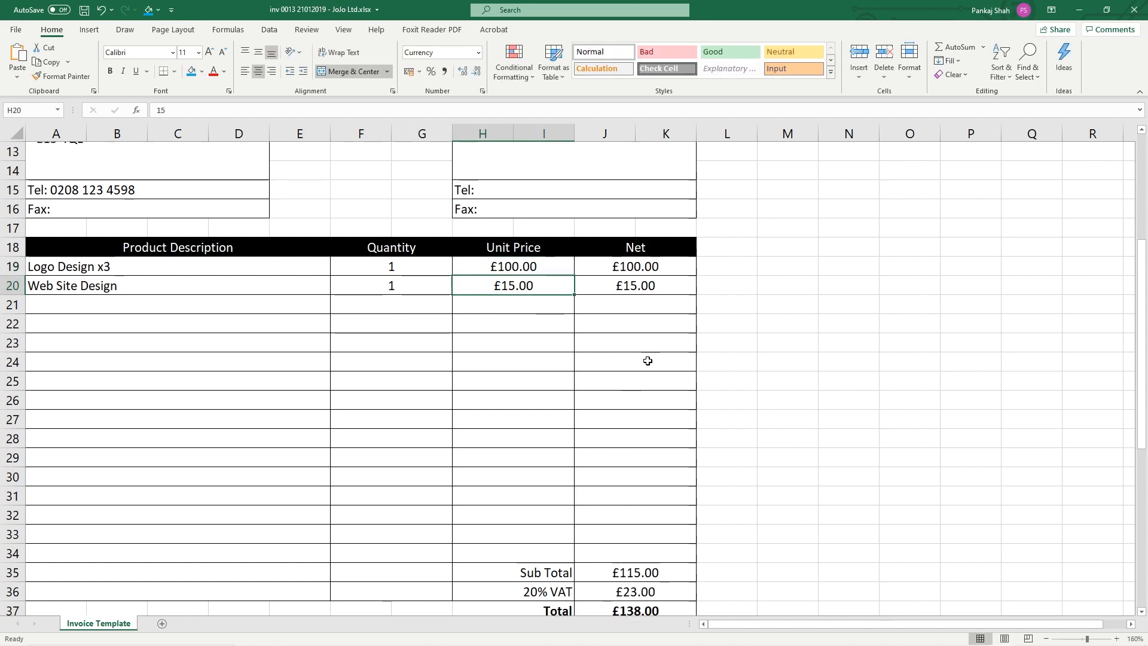
pyautogui.write('9')
pyautogui.write('800')
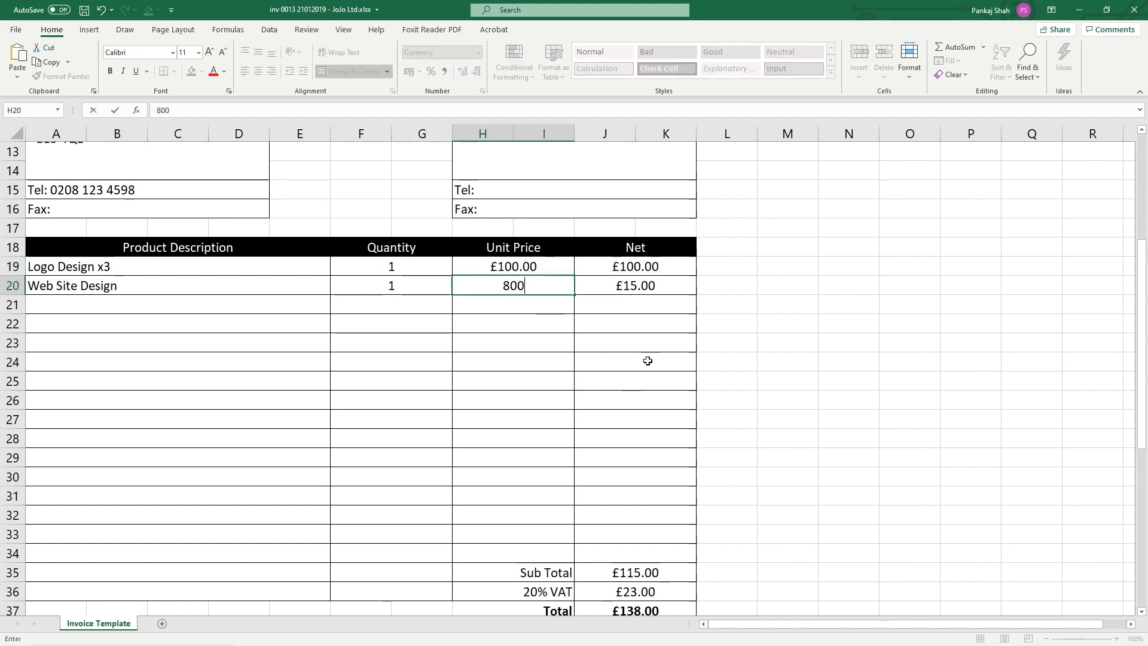
pyautogui.press('Return')
pyautogui.press('Return')
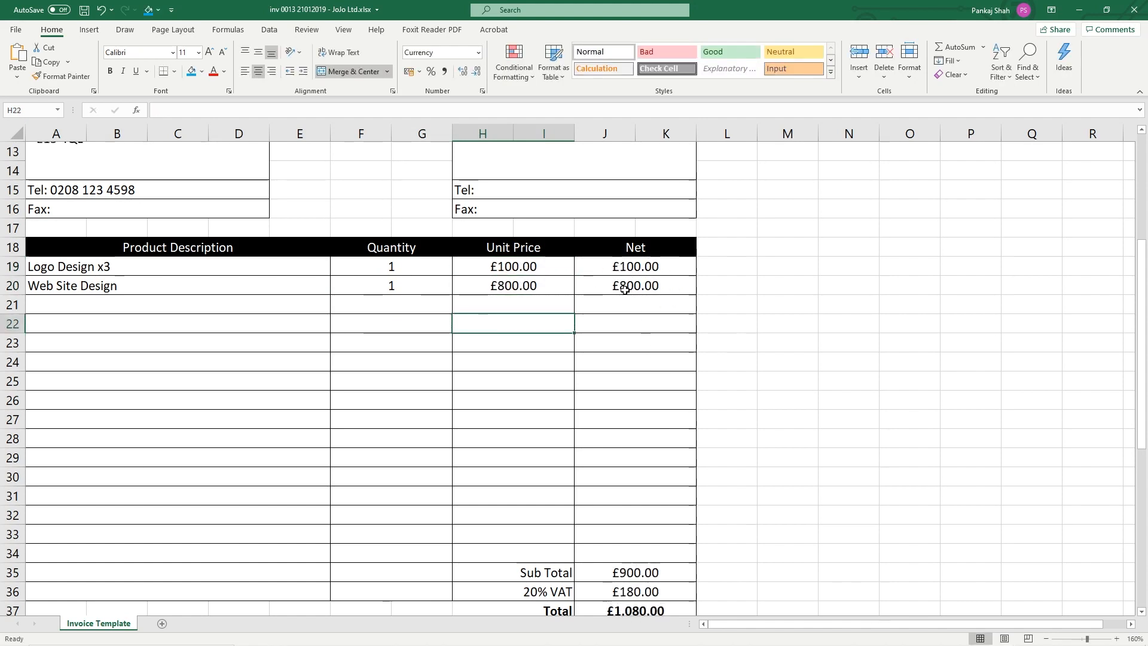
pyautogui.scroll(-1, 626, 515)
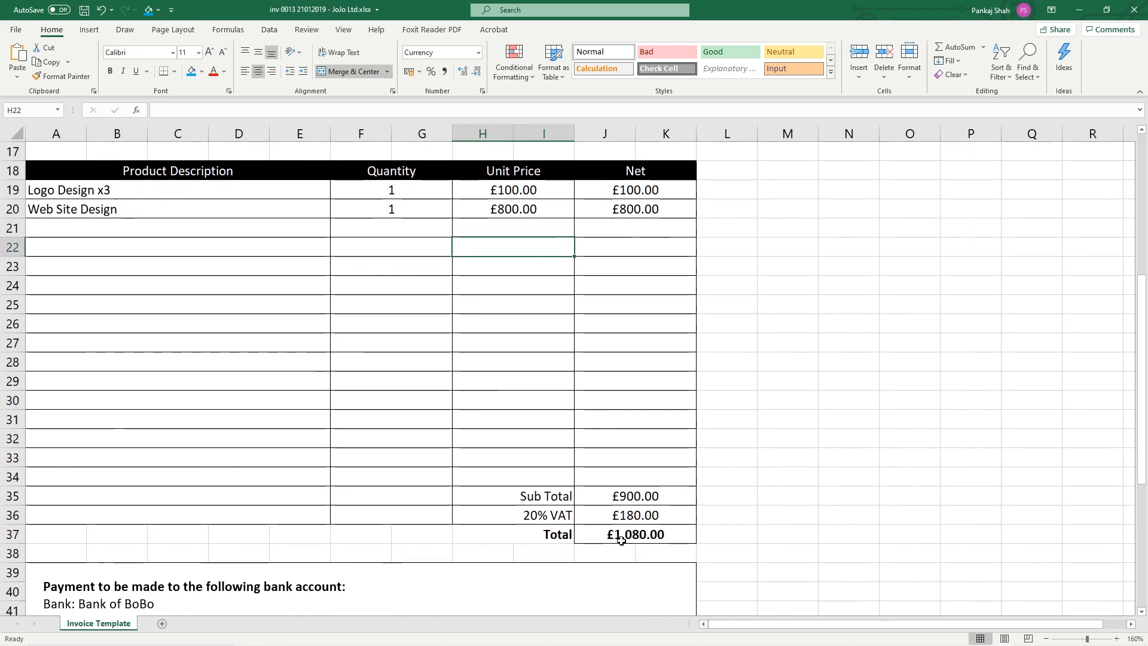
pyautogui.scroll(5, 610, 553)
pyautogui.click(84, 10)
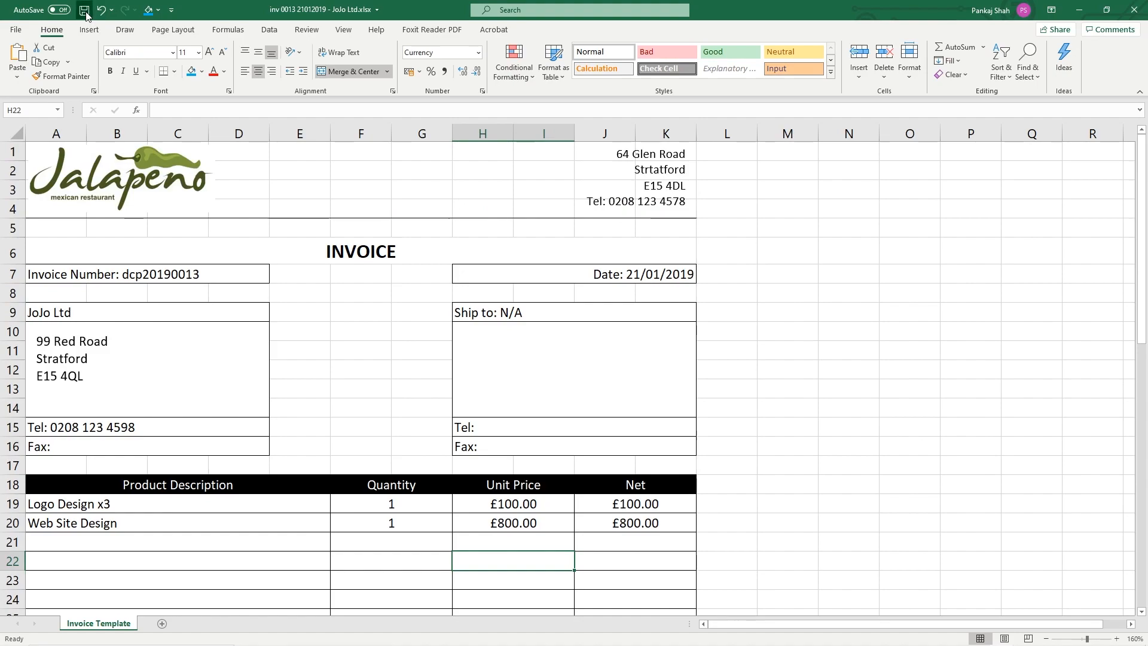
pyautogui.click(15, 30)
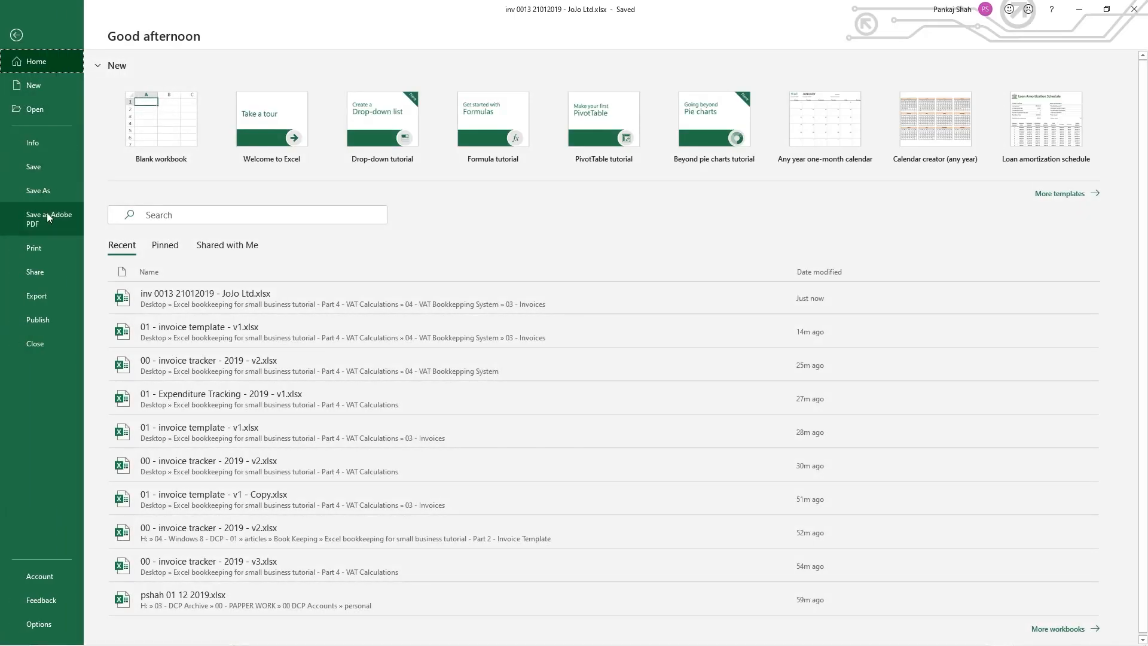
pyautogui.click(48, 222)
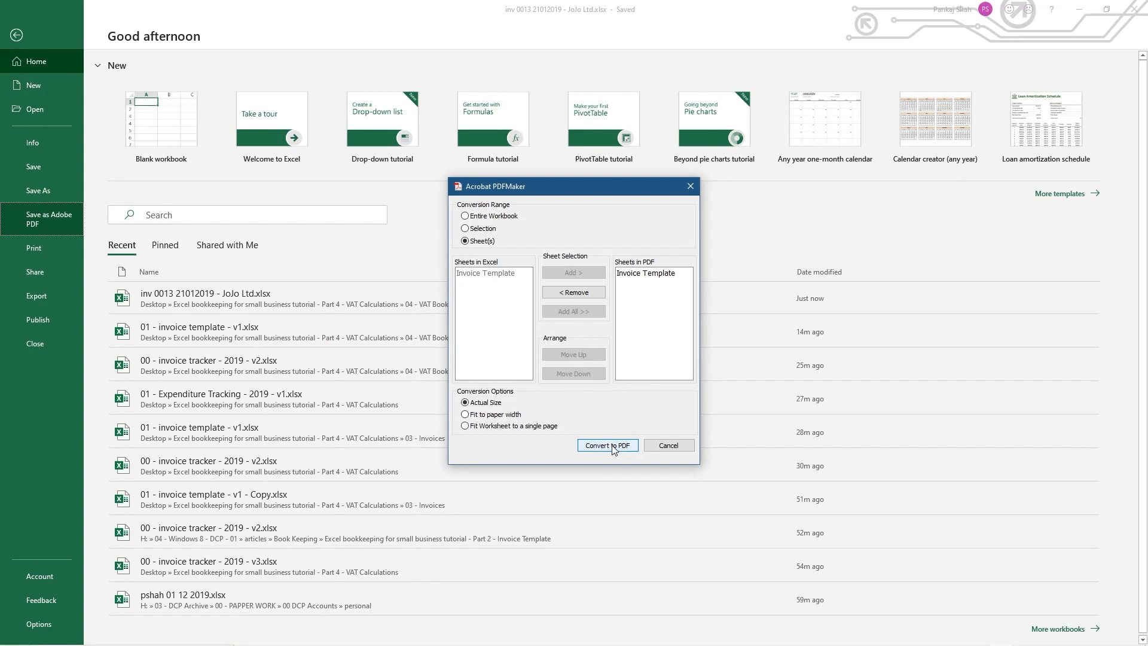
pyautogui.click(613, 447)
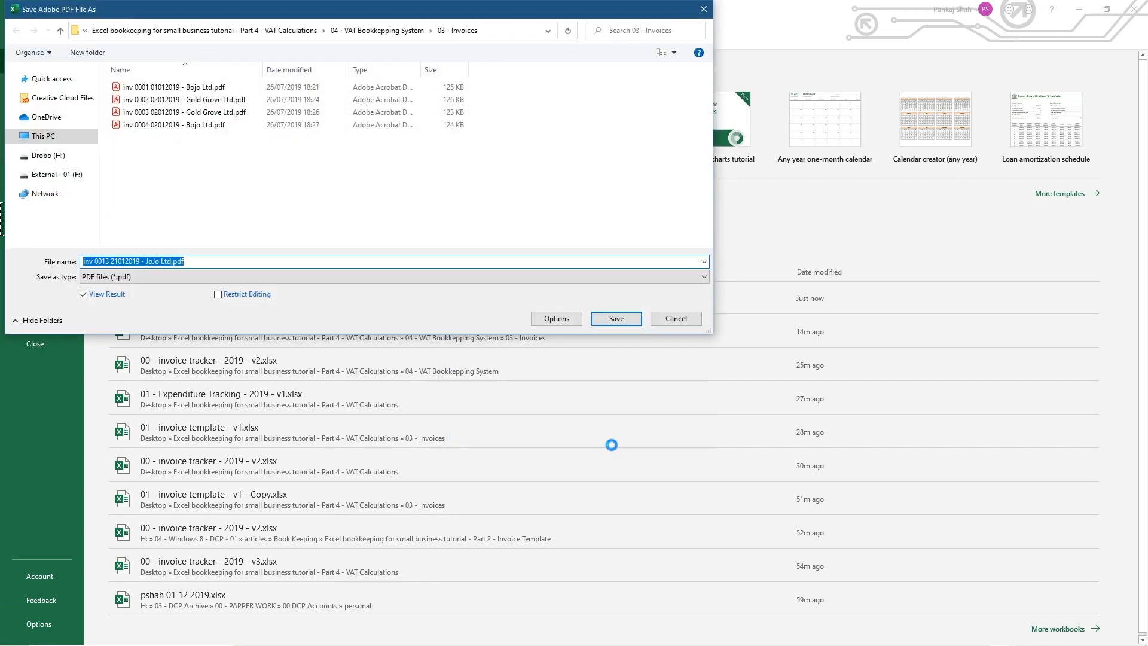
pyautogui.click(616, 318)
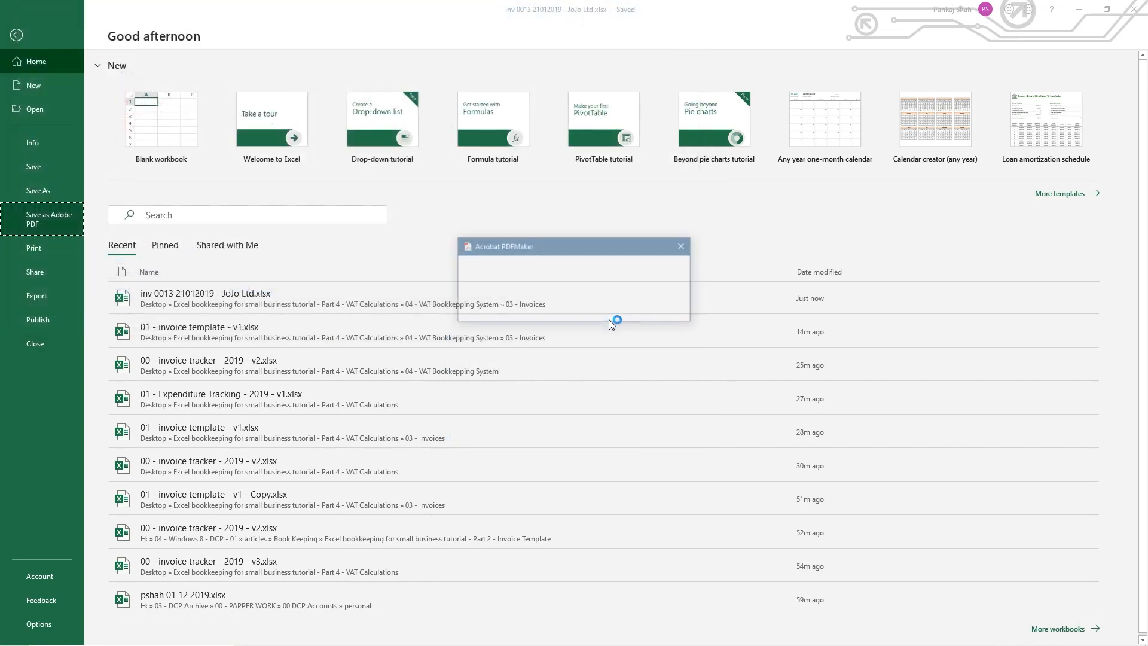
pyautogui.click(1079, 10)
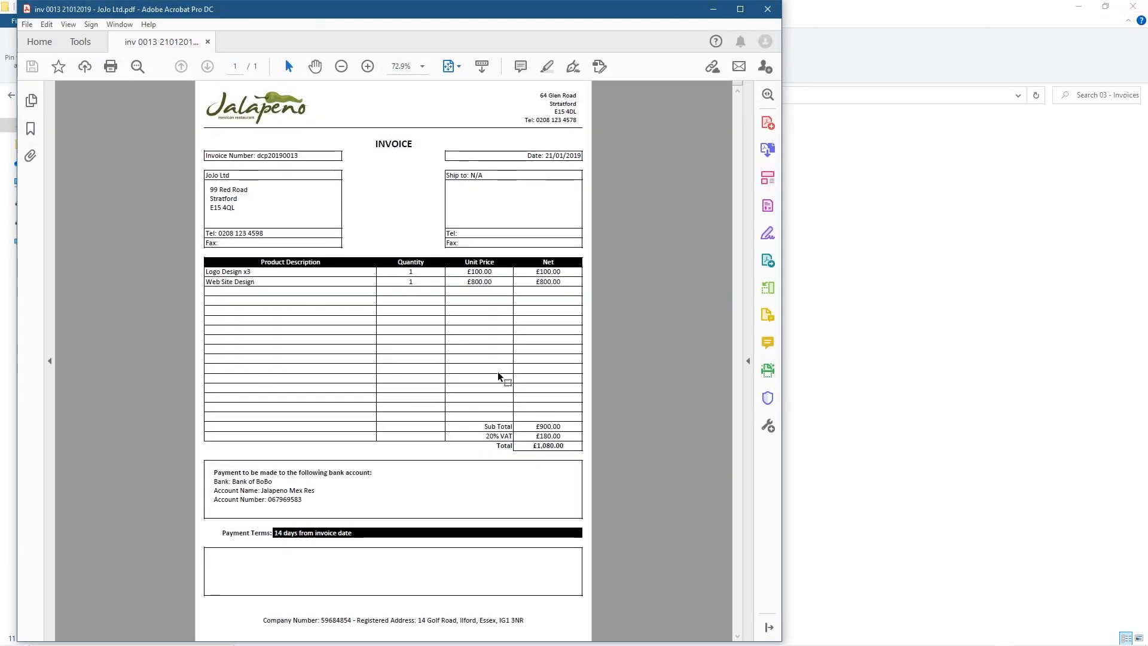
# Inspect the PDF's header details and the two product lines
pyautogui.scroll(1, 420, 341)
pyautogui.scroll(1, 420, 342)
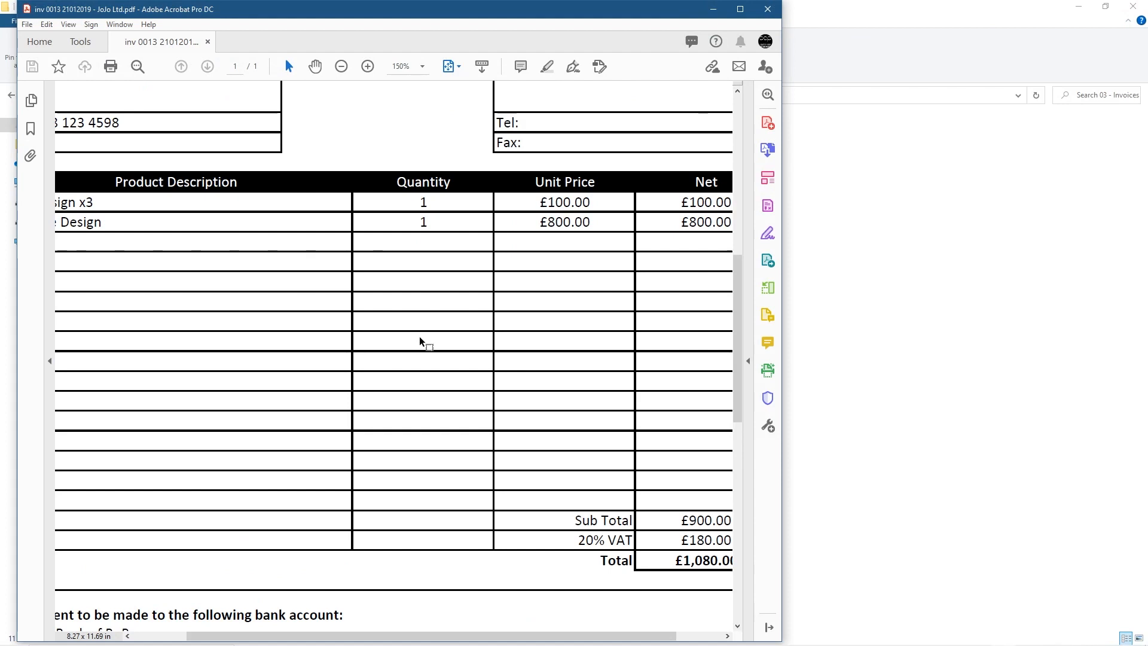
pyautogui.scroll(-1, 421, 341)
pyautogui.scroll(2, 355, 225)
pyautogui.scroll(3, 355, 225)
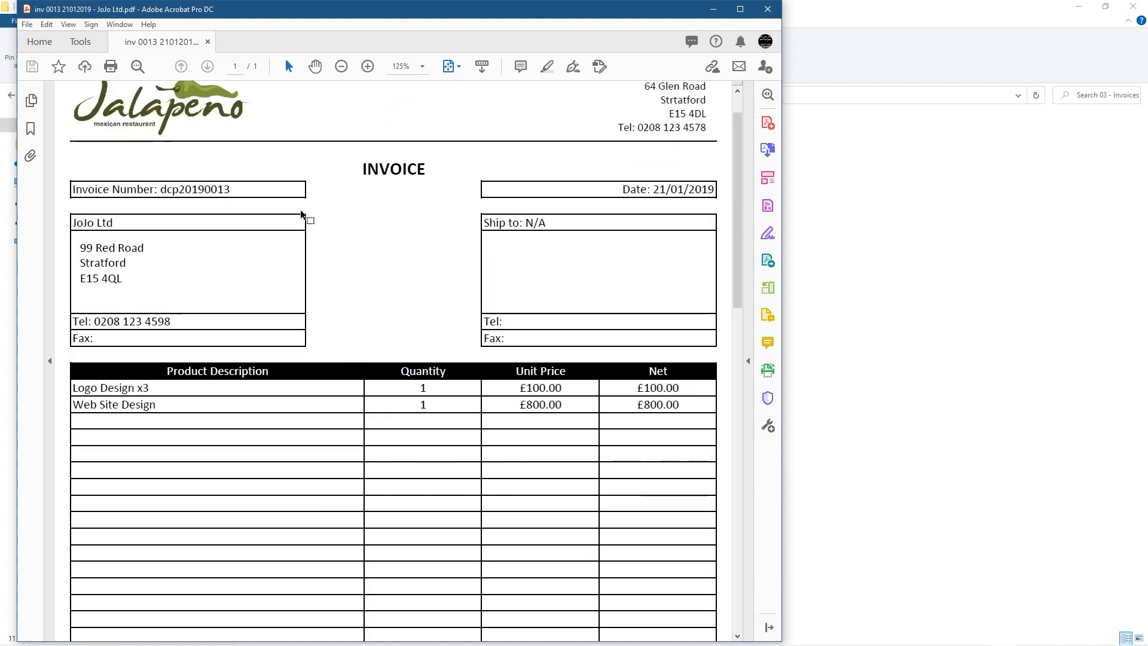
pyautogui.moveTo(178, 209); pyautogui.dragTo(267, 215)
pyautogui.moveTo(611, 208); pyautogui.dragTo(429, 318)
pyautogui.scroll(-1, 358, 321)
pyautogui.click(146, 281)
pyautogui.moveTo(102, 226); pyautogui.dragTo(151, 232)
pyautogui.scroll(-1, 204, 376)
pyautogui.moveTo(100, 359); pyautogui.dragTo(479, 378)
pyautogui.click(452, 383)
# Check the £900.00 sub total, £180.00 VAT, £1,080.00 total and footer, then close Acrobat
pyautogui.scroll(-3, 636, 617)
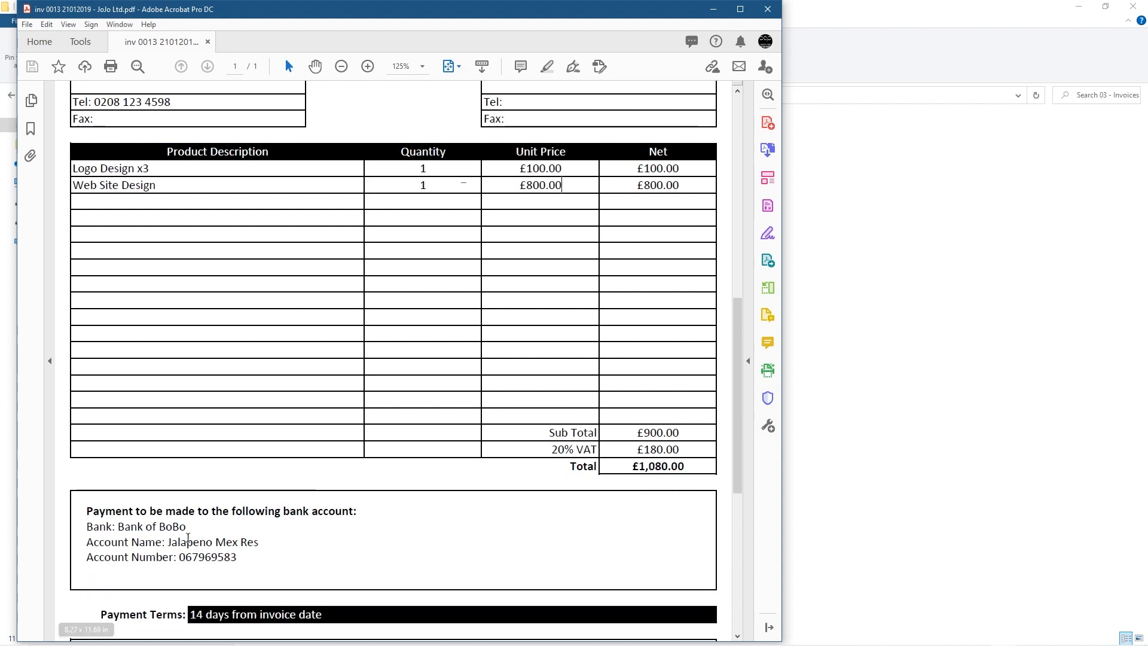
pyautogui.scroll(-1, 189, 538)
pyautogui.scroll(-1, 204, 503)
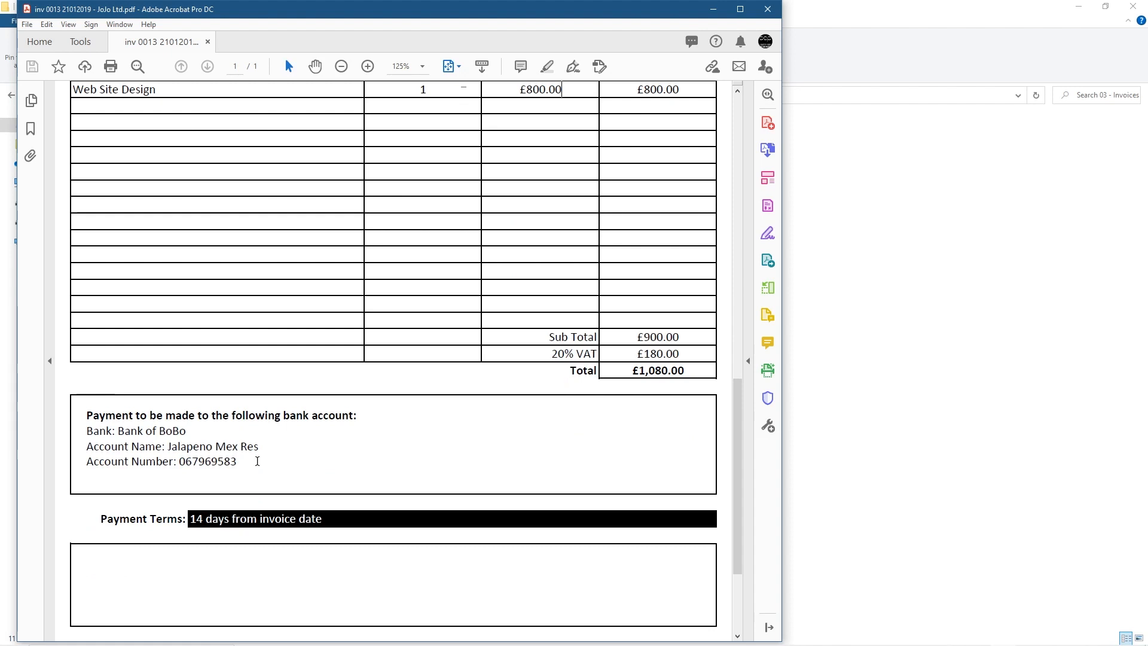
pyautogui.scroll(-1, 290, 464)
pyautogui.scroll(-1, 321, 488)
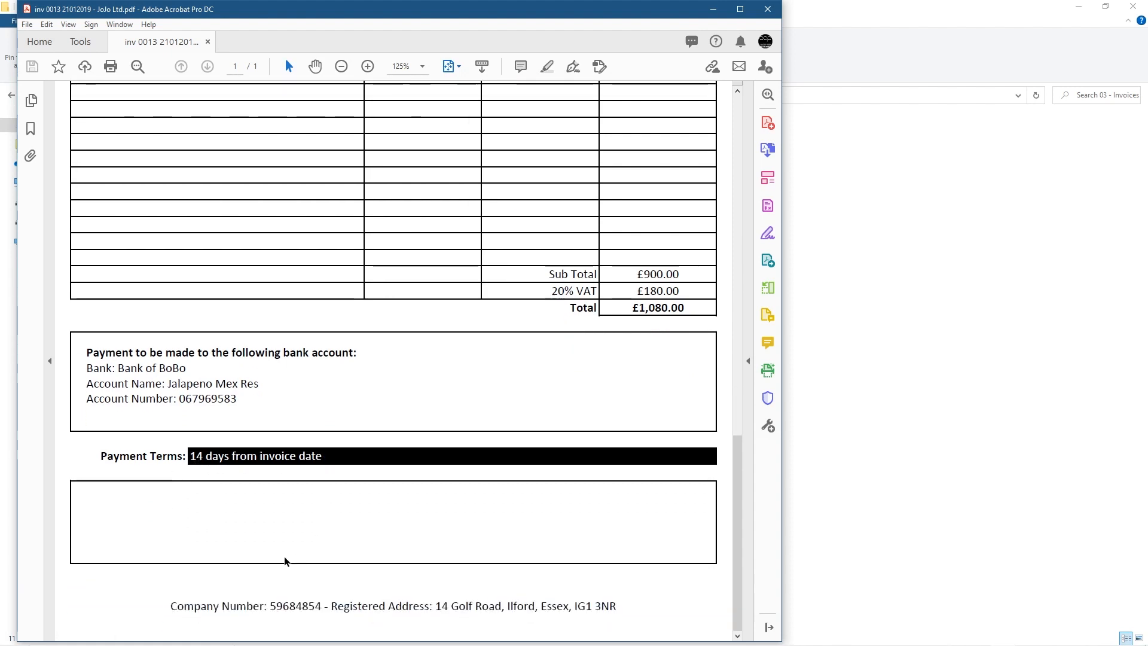
pyautogui.moveTo(169, 607); pyautogui.dragTo(620, 603)
pyautogui.click(538, 563)
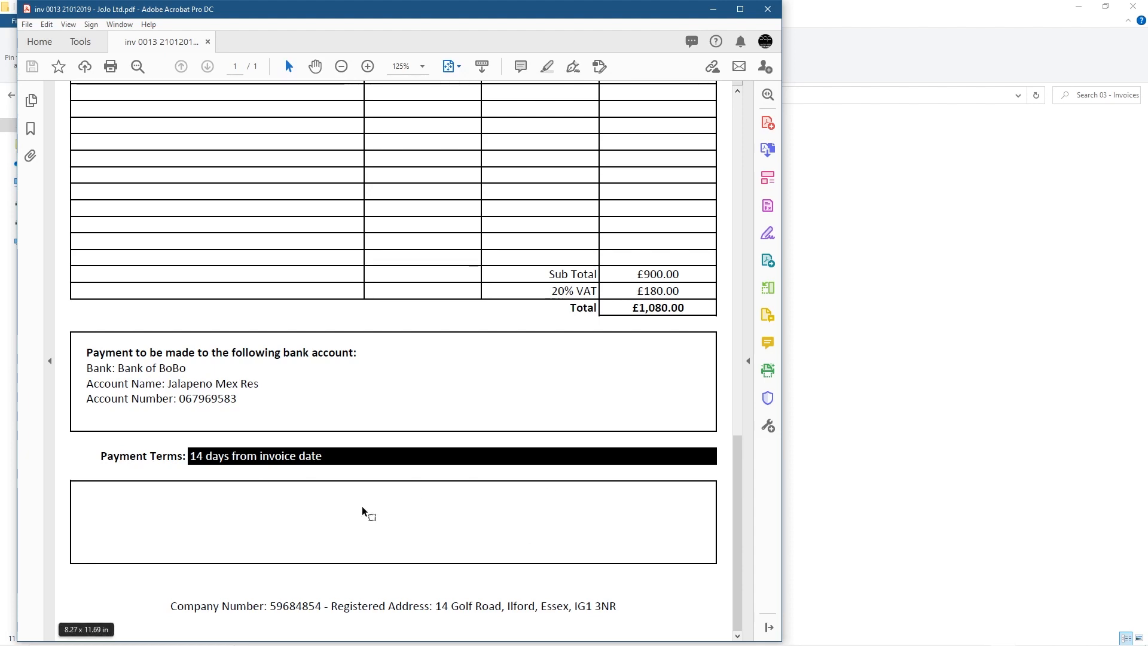
pyautogui.click(768, 9)
pyautogui.click(225, 261)
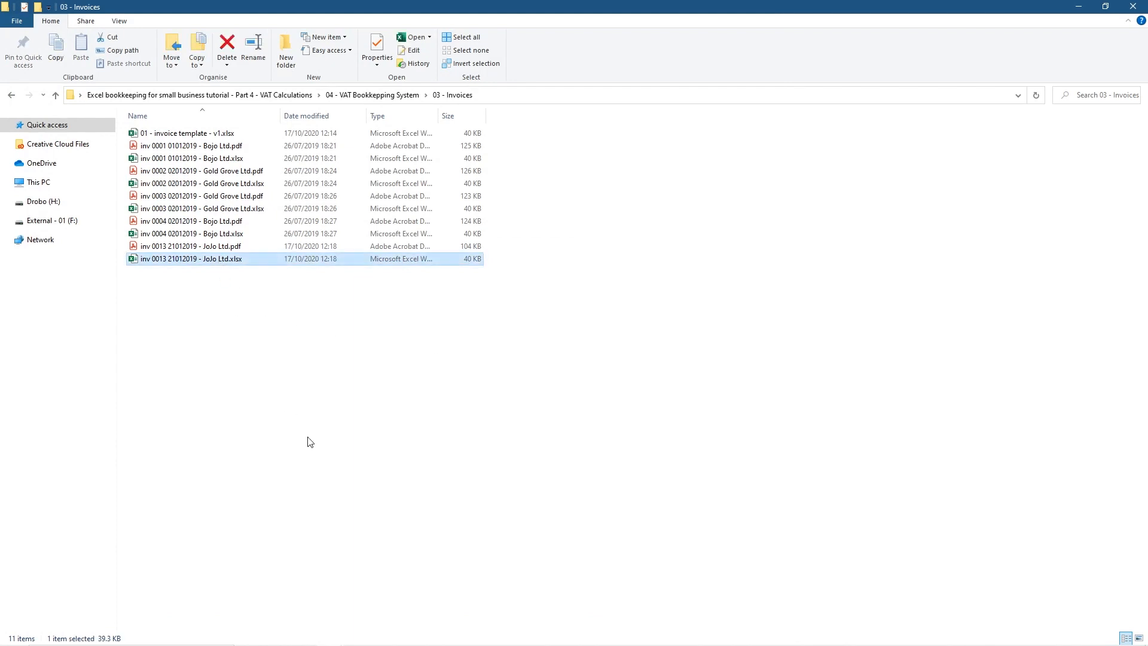
pyautogui.click(187, 248)
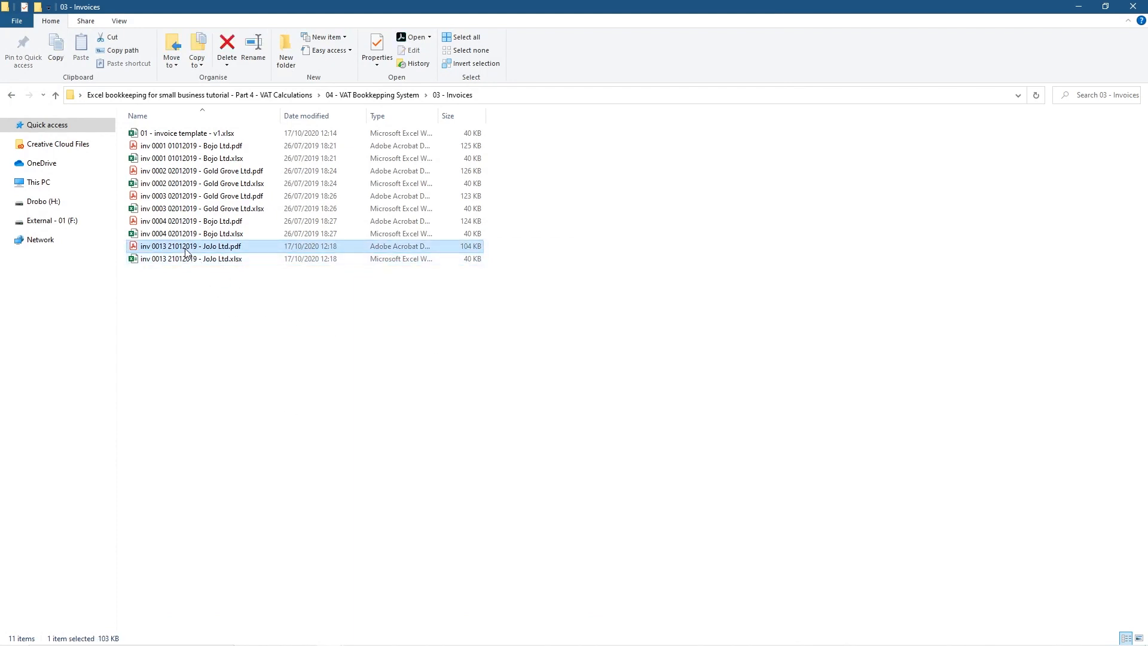
pyautogui.moveTo(187, 252); pyautogui.dragTo(802, 254)
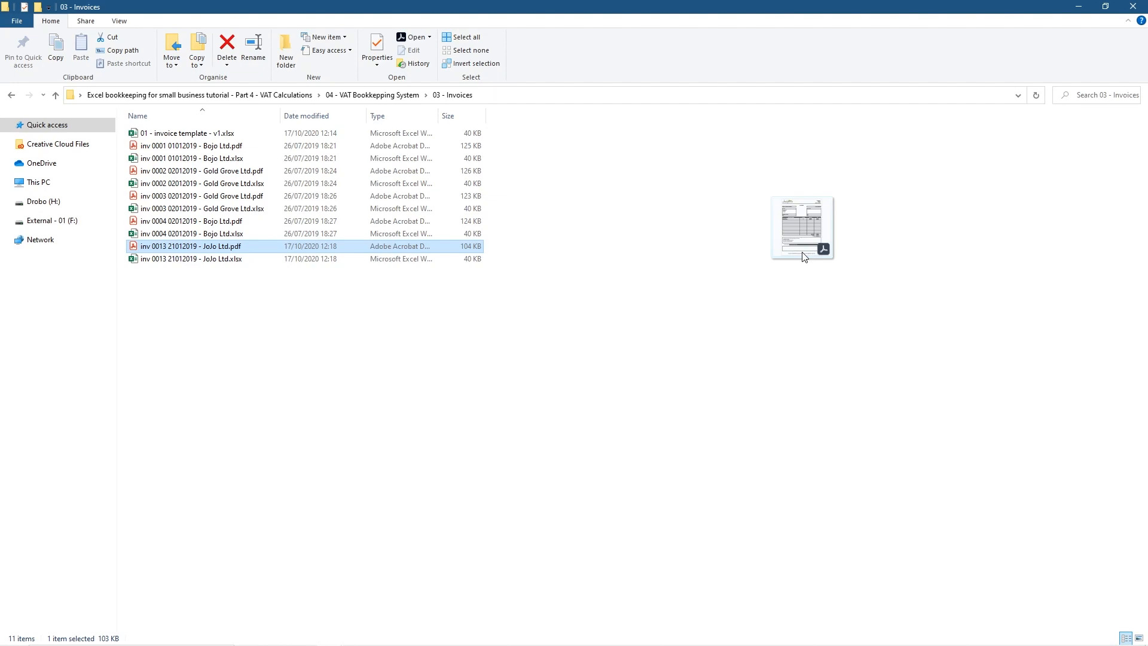
pyautogui.moveTo(804, 256); pyautogui.dragTo(802, 256)
pyautogui.doubleClick(224, 250)
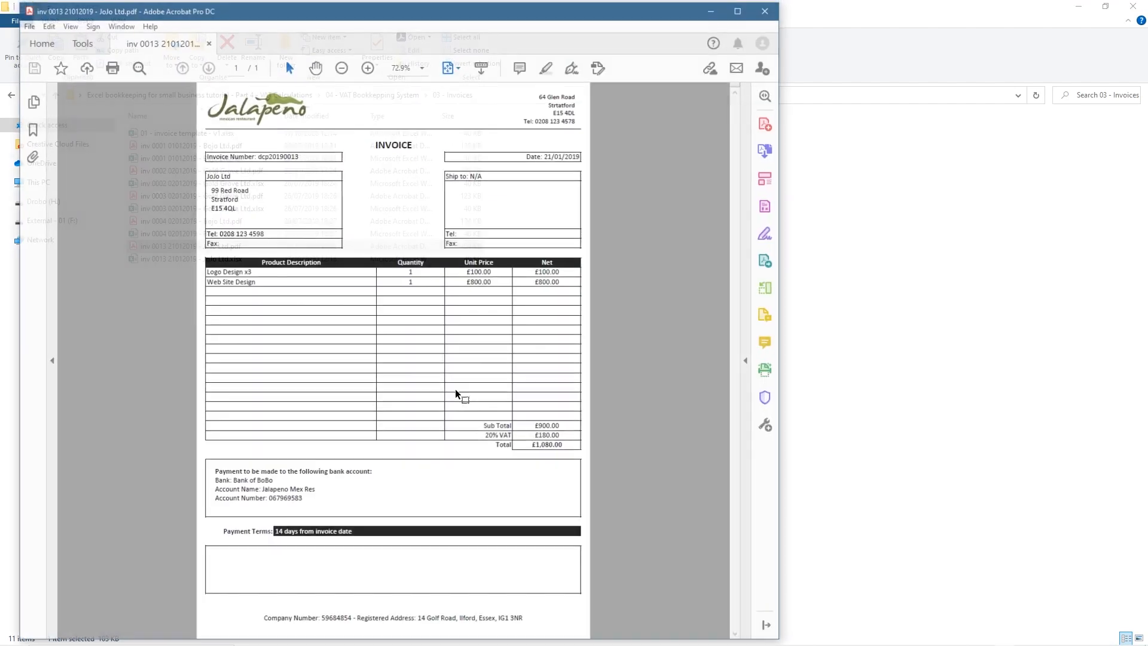
pyautogui.moveTo(306, 501); pyautogui.dragTo(214, 471)
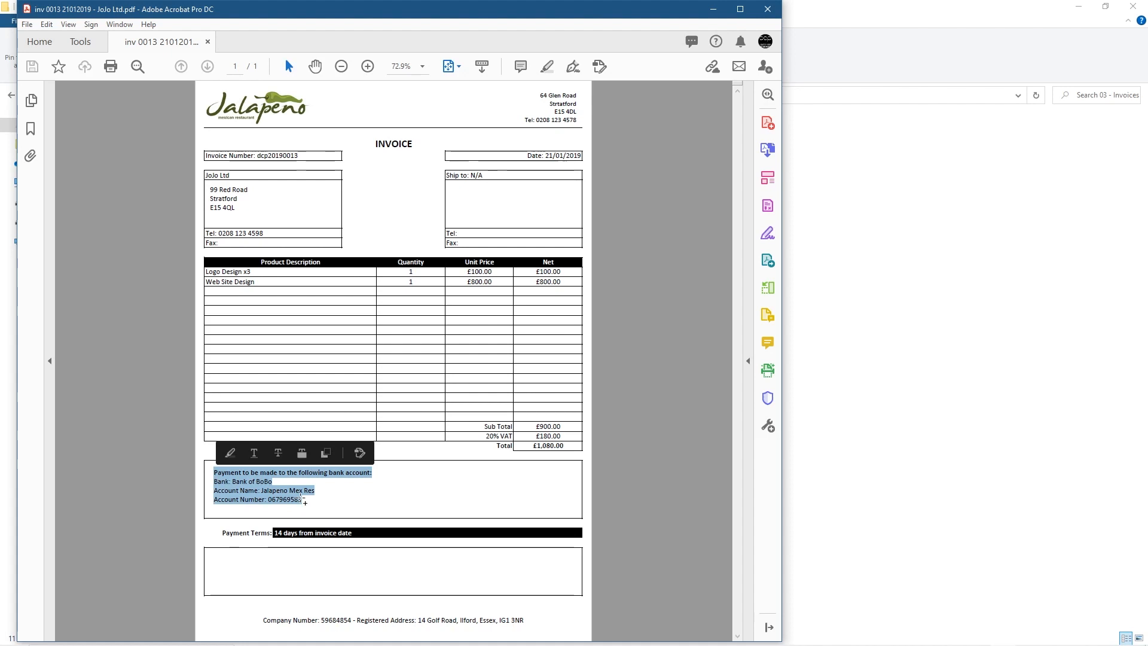
pyautogui.click(375, 501)
pyautogui.moveTo(214, 473); pyautogui.dragTo(373, 473)
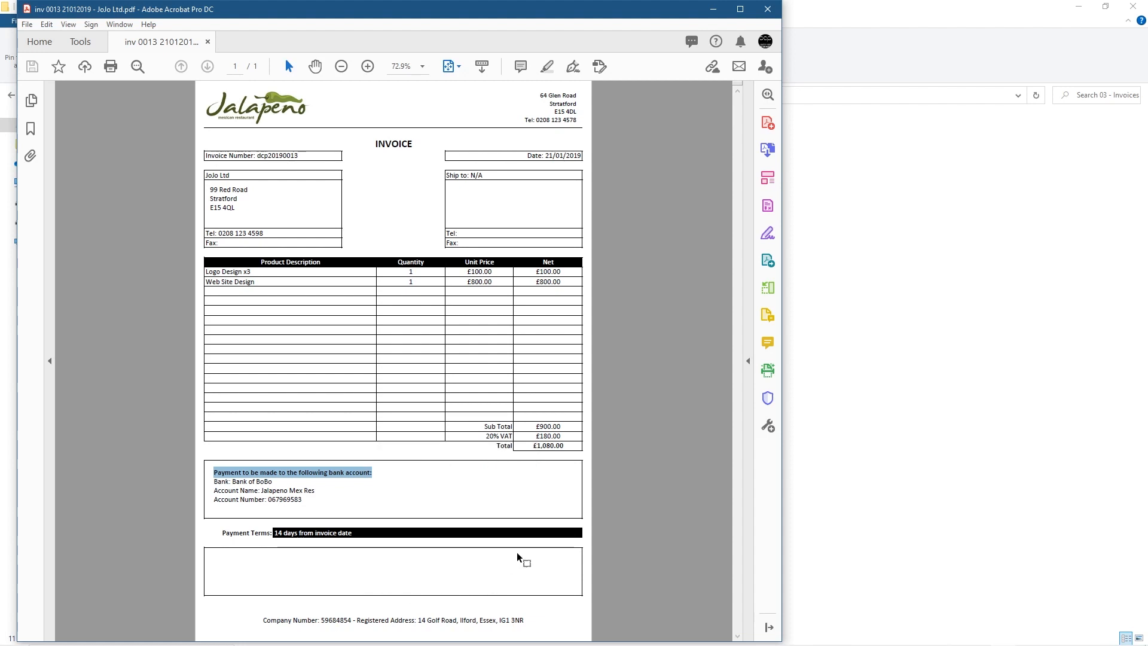
pyautogui.moveTo(534, 445); pyautogui.dragTo(575, 447)
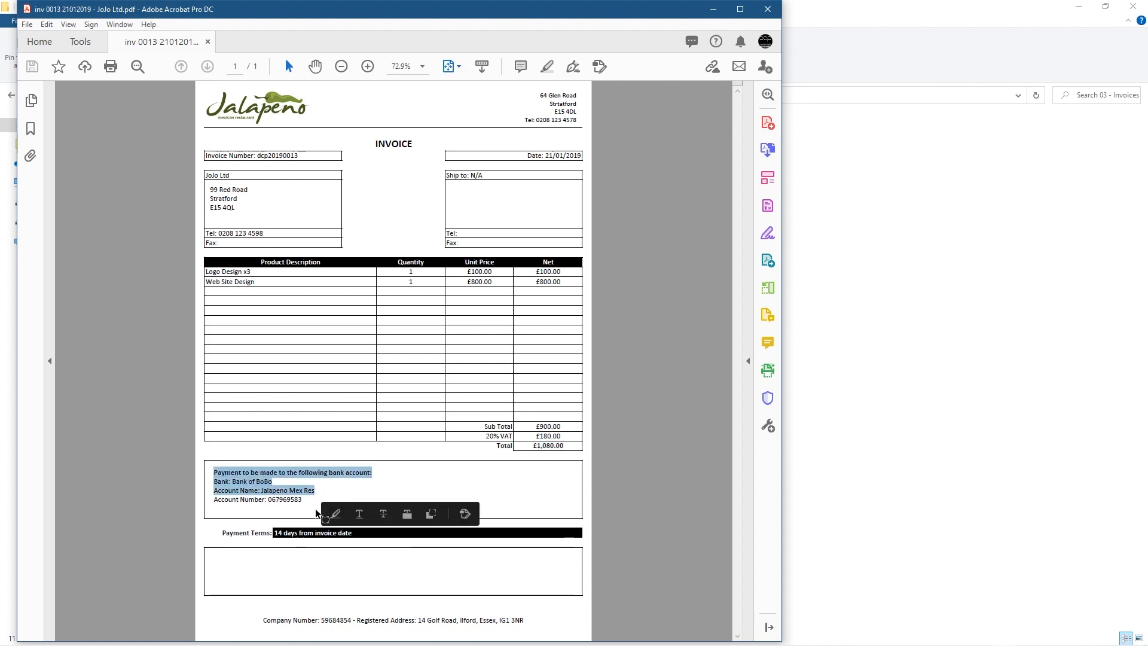
pyautogui.click(289, 497)
pyautogui.click(766, 10)
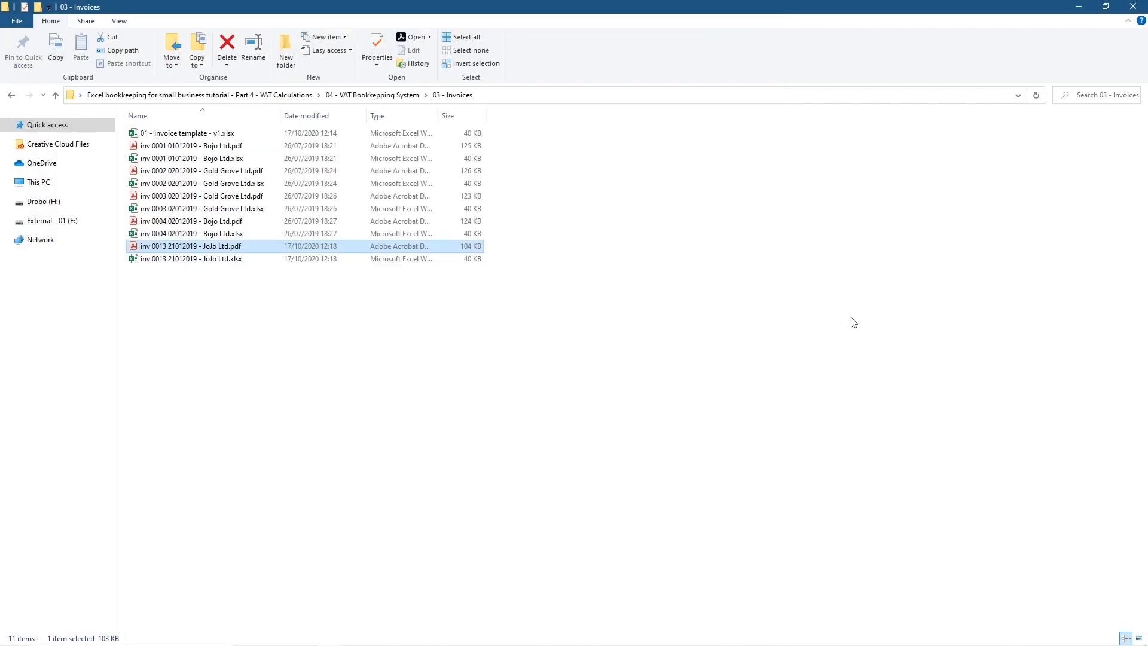
# Minimize Explorer, scroll through the inv 0013 JoJo Ltd invoice, and close that workbook
pyautogui.click(1078, 6)
pyautogui.click(803, 343)
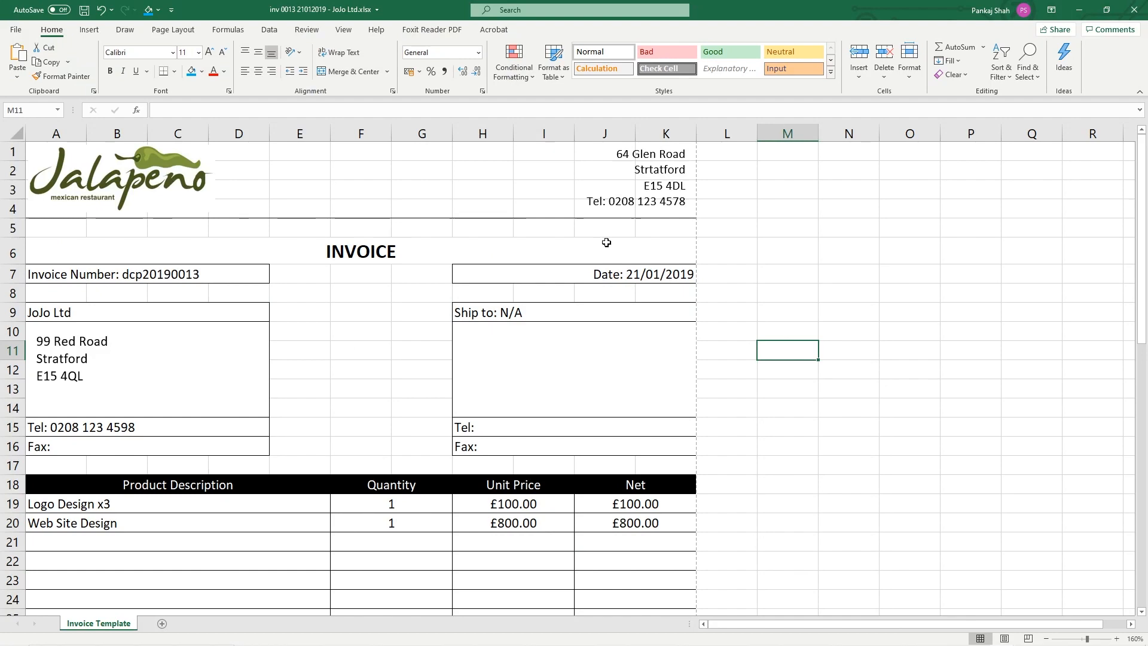
pyautogui.scroll(-7, 572, 351)
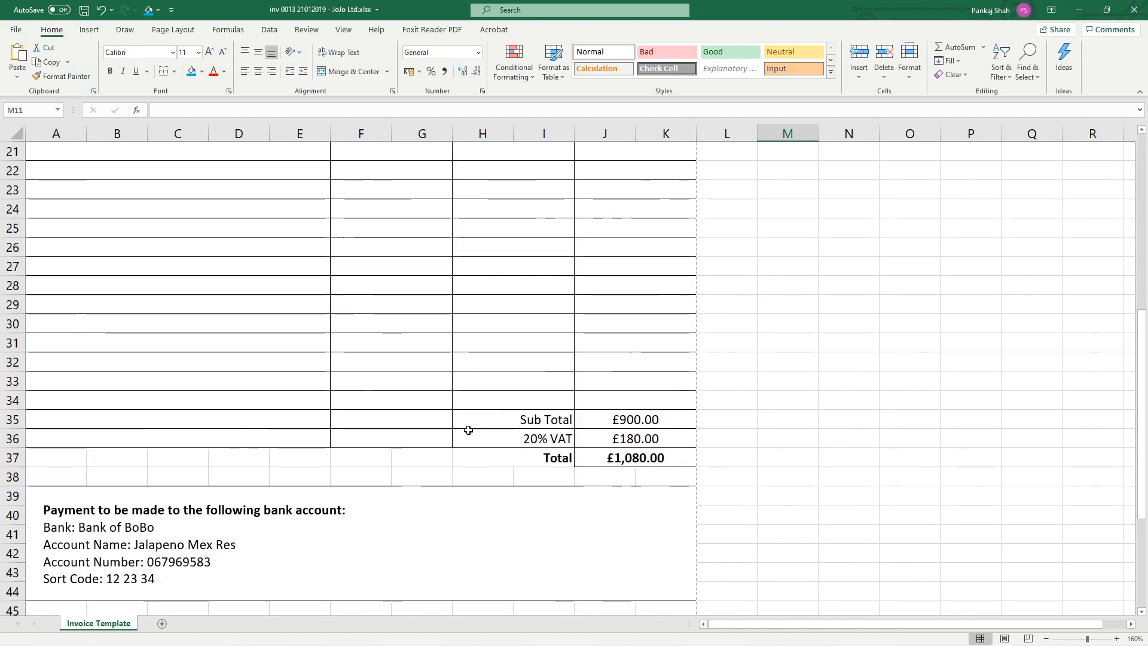
pyautogui.scroll(7, 500, 431)
pyautogui.click(1134, 9)
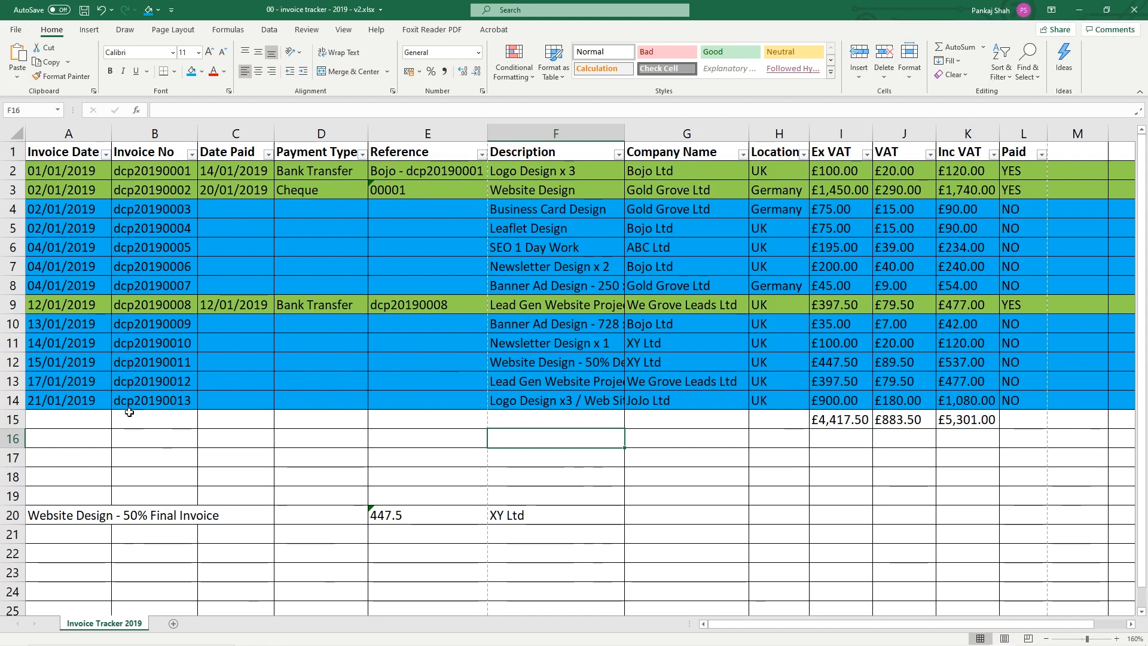
# Insert a blank row 15 and fill it down with date 22/01/2019 and invoice dcp20190014
pyautogui.rightClick(16, 420)
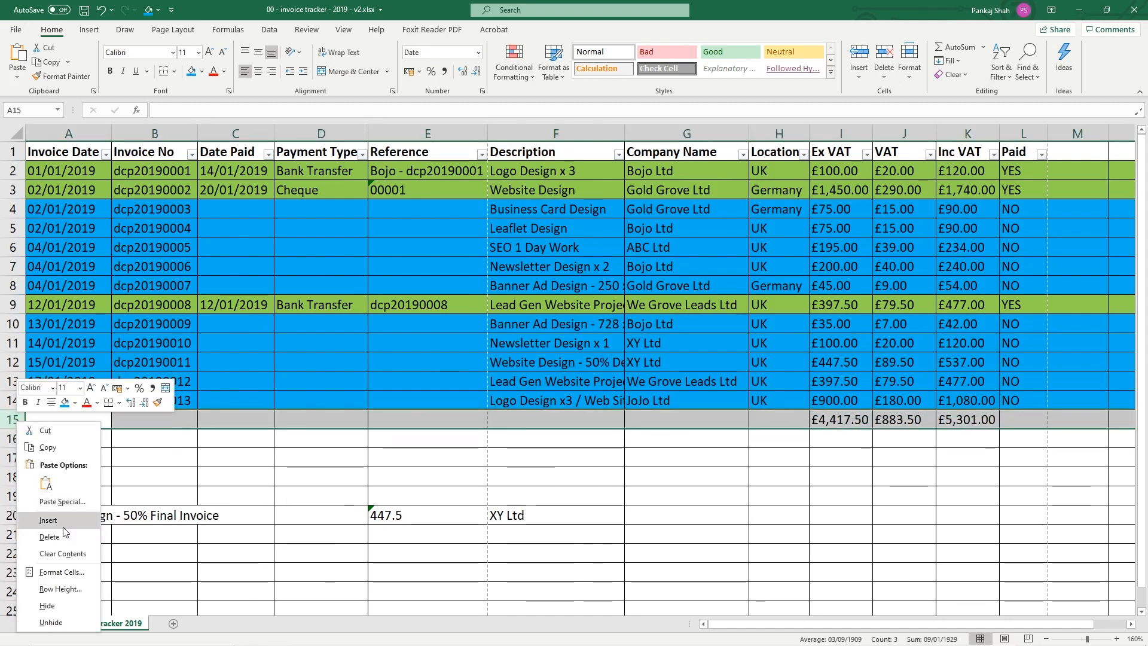
pyautogui.click(48, 520)
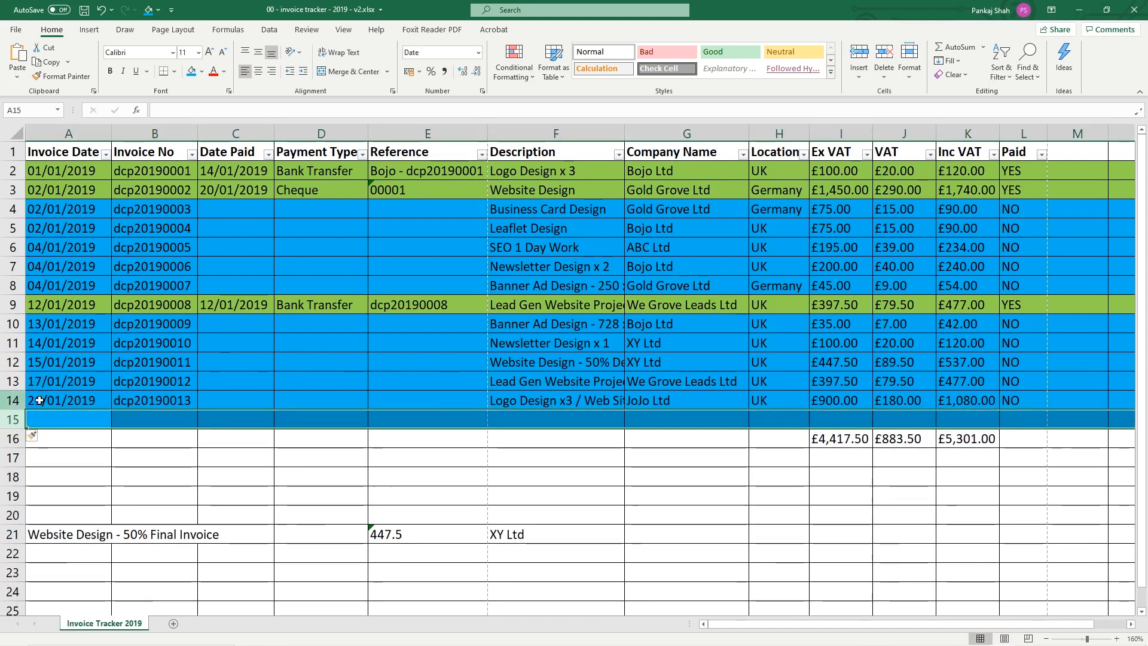
pyautogui.click(65, 400)
pyautogui.moveTo(111, 409); pyautogui.dragTo(111, 425)
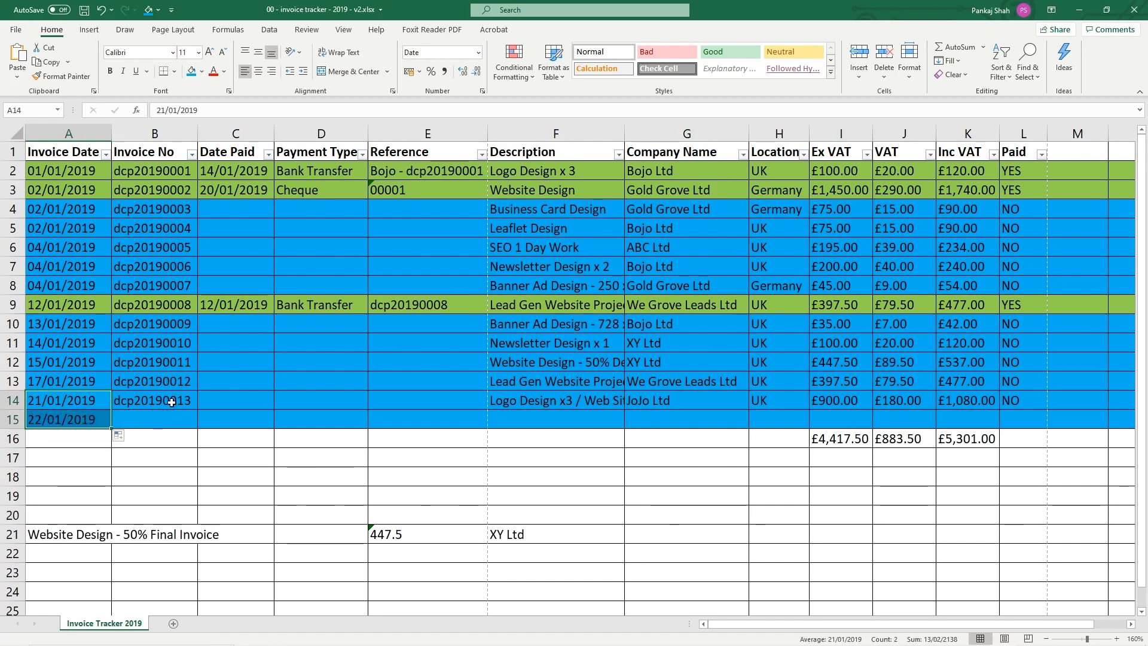
pyautogui.click(154, 401)
pyautogui.moveTo(197, 410); pyautogui.dragTo(195, 430)
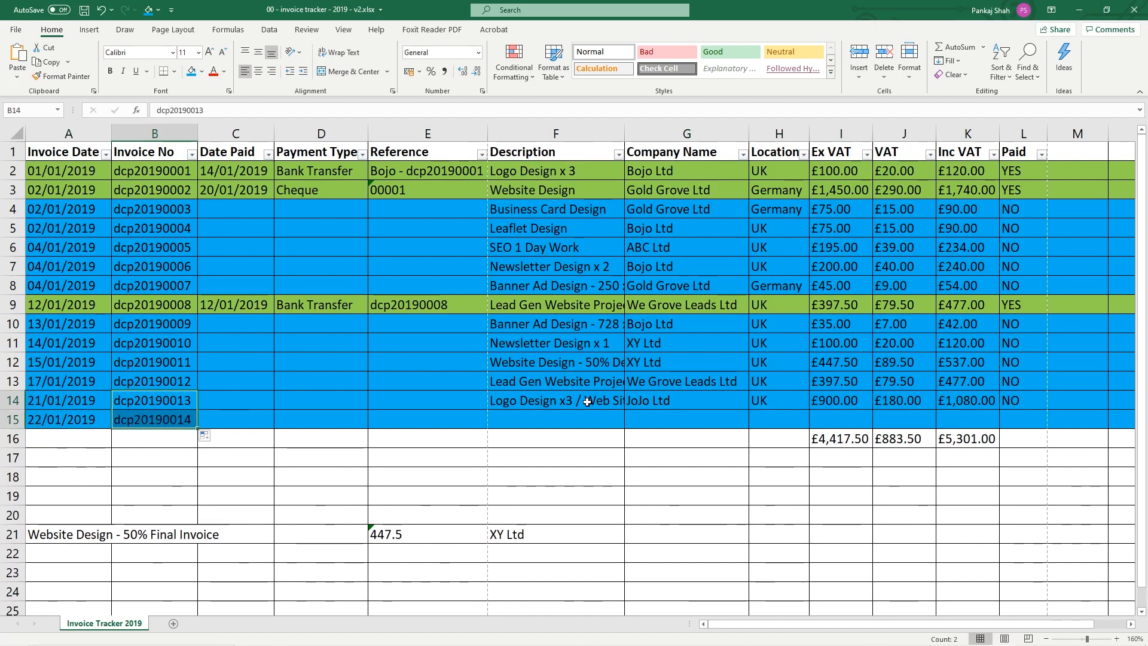
# Try bringing the Newsletter Design x 1 description into F15, abandoning the partial entry
pyautogui.click(588, 400)
pyautogui.click(547, 345)
pyautogui.hotkey('ctrl', 'c')
pyautogui.press('Escape')
pyautogui.click(532, 419)
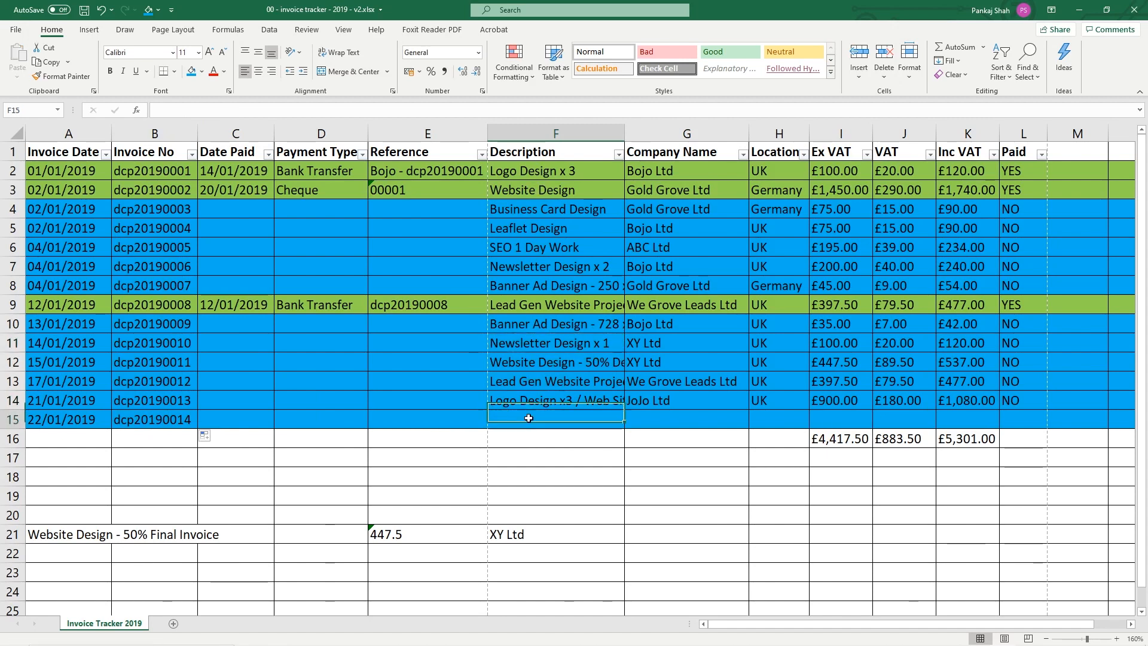
pyautogui.write('N')
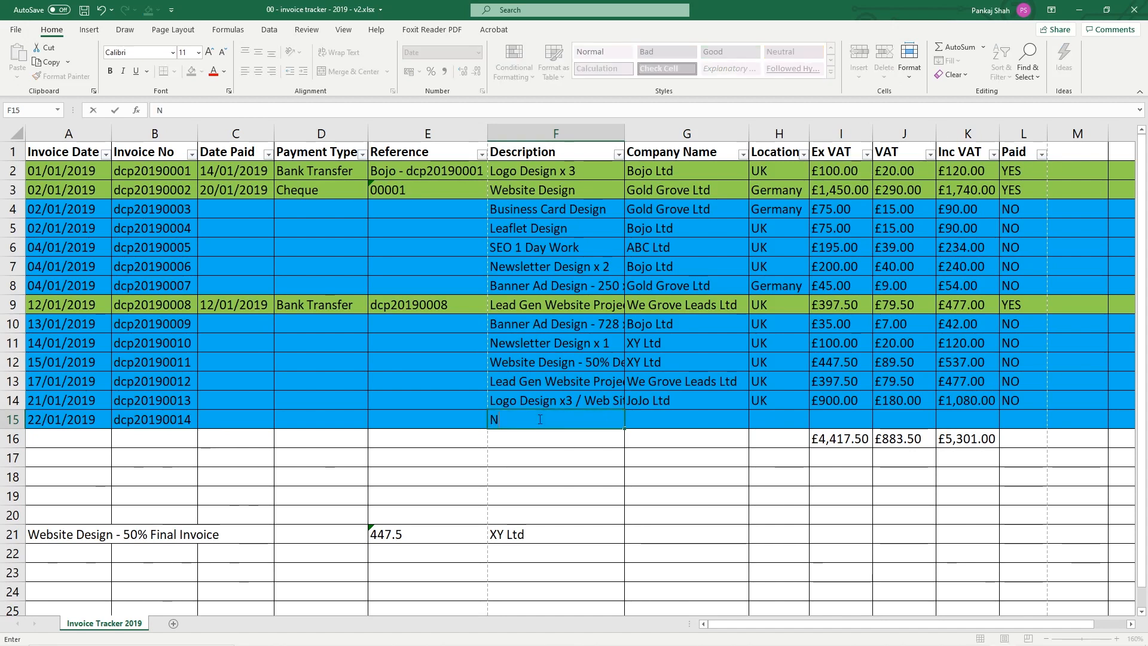
pyautogui.press('BackSpace')
pyautogui.press('BackSpace')
pyautogui.press('BackSpace')
pyautogui.press('Escape')
pyautogui.write('n')
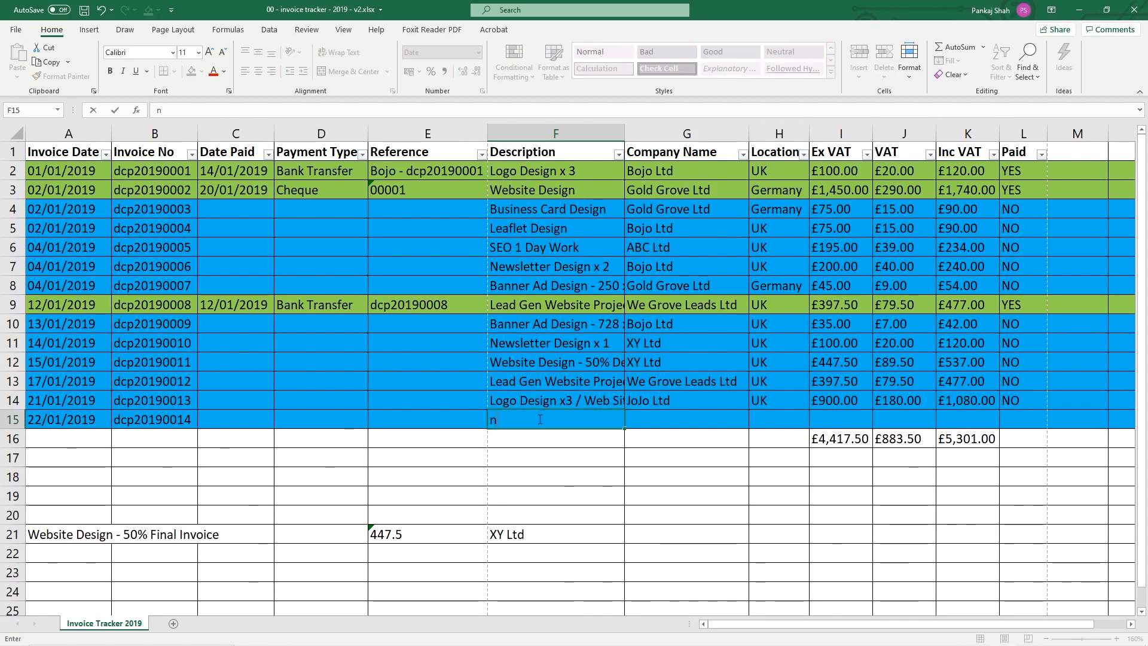
pyautogui.click(569, 342)
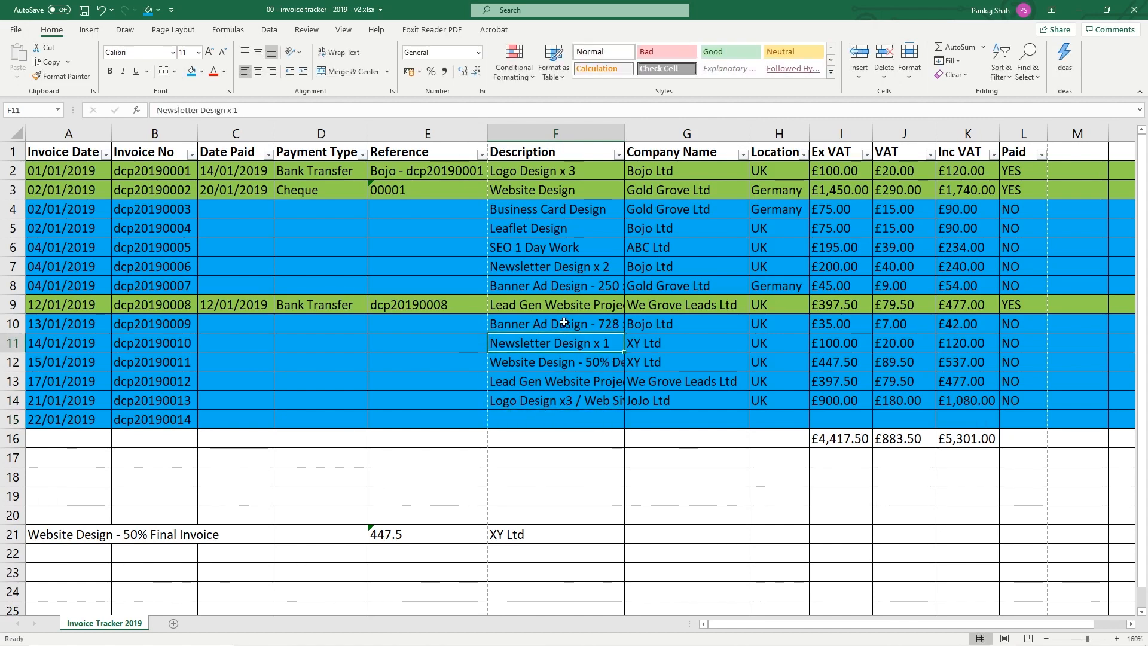
# Copy the Newsletter Design x 1 description into F15
pyautogui.press('Down')
pyautogui.press('Down')
pyautogui.press('Down')
pyautogui.press('Down')
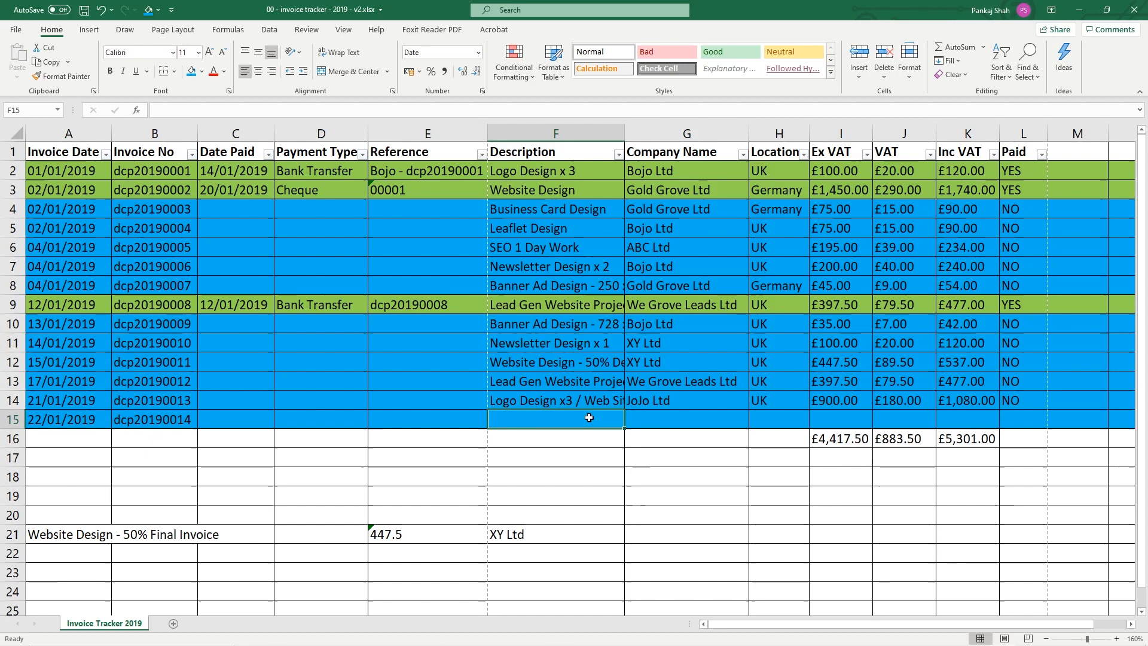
pyautogui.click(565, 344)
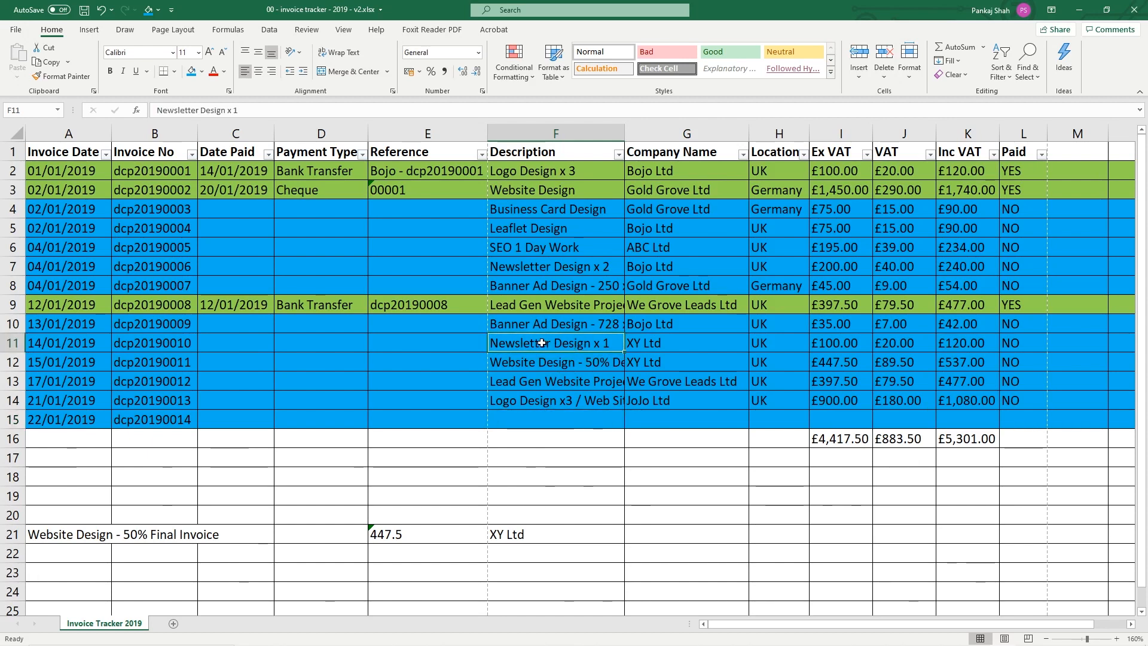
pyautogui.hotkey('ctrl', 'c')
pyautogui.click(533, 420)
pyautogui.hotkey('ctrl', 'v')
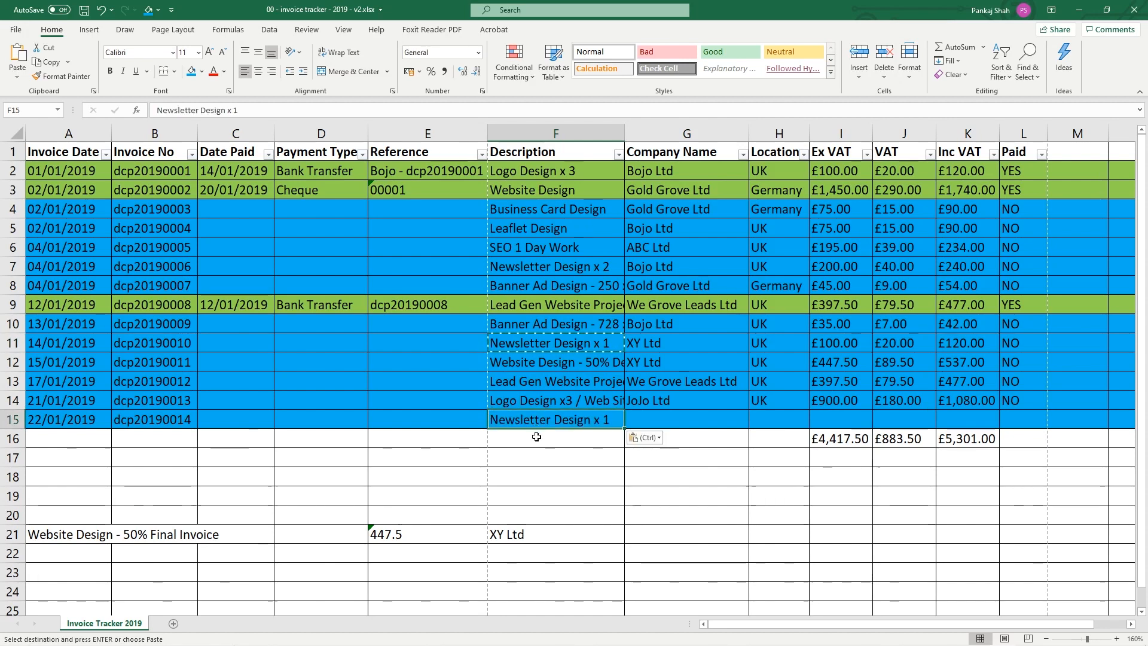
pyautogui.press('Escape')
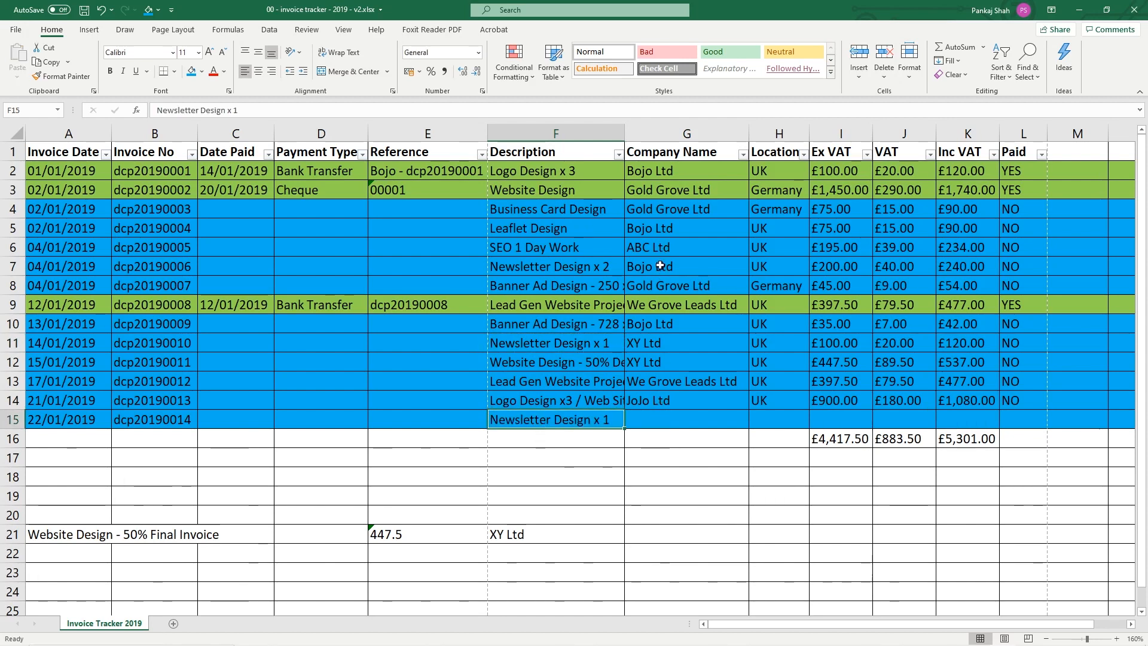
# Copy ABC Ltd and UK from row 6 into row 15's company and location cells
pyautogui.click(656, 247)
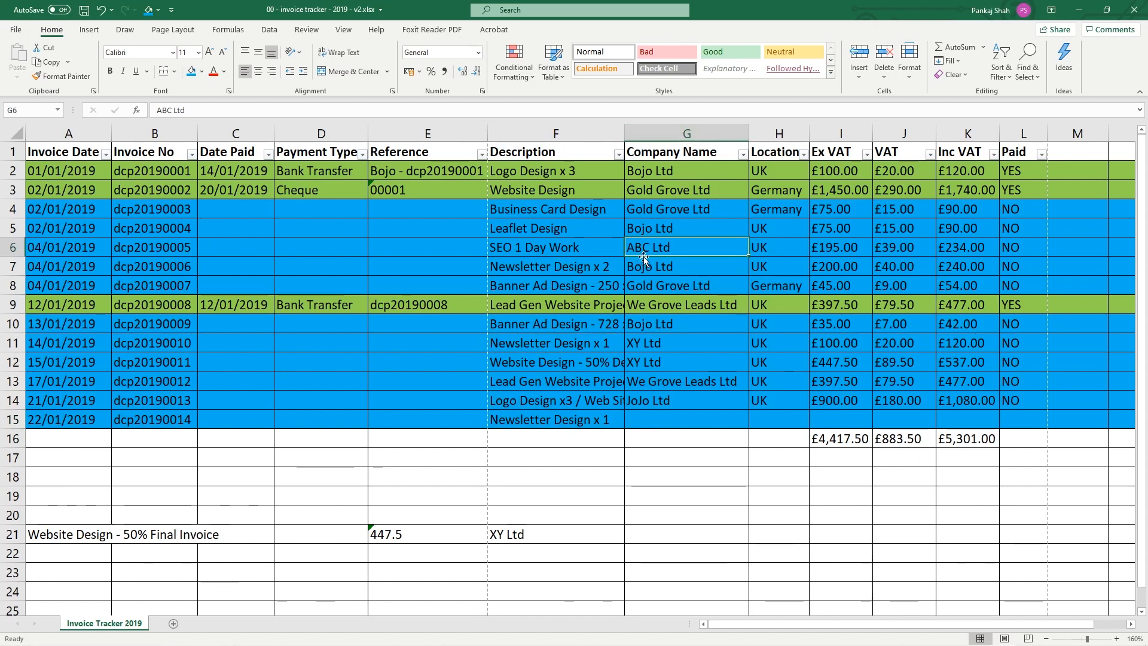
pyautogui.moveTo(677, 246); pyautogui.dragTo(777, 249)
pyautogui.hotkey('ctrl', 'c')
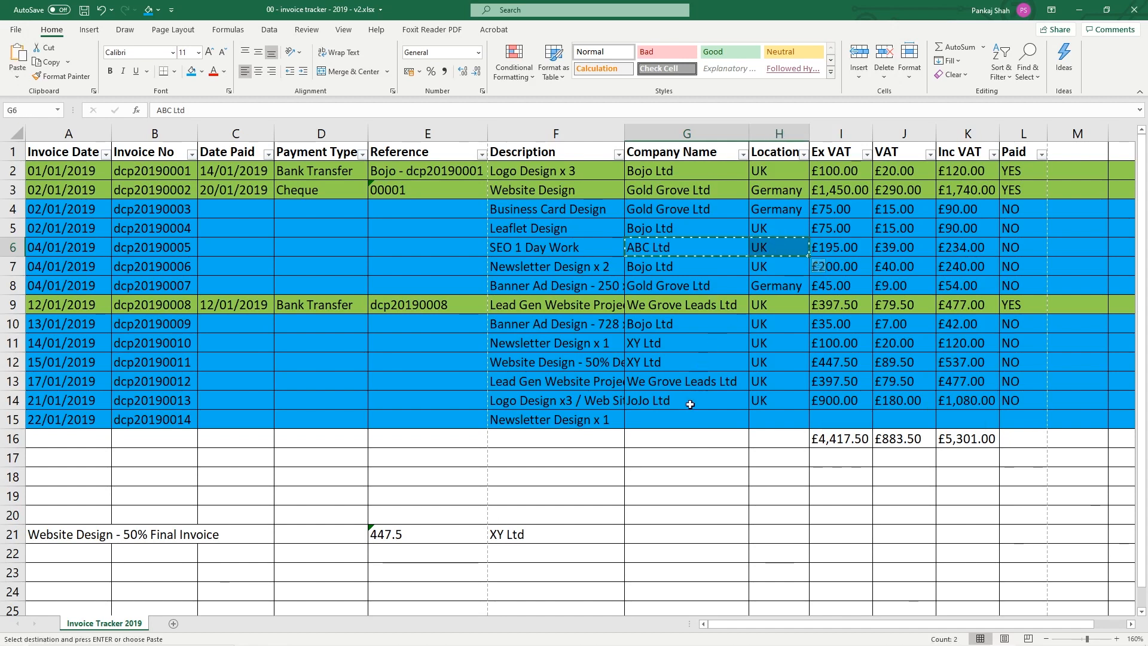
pyautogui.click(659, 421)
pyautogui.hotkey('ctrl', 'v')
# Enter 120 as row 15's ex VAT amount and NO as its paid status
pyautogui.click(855, 415)
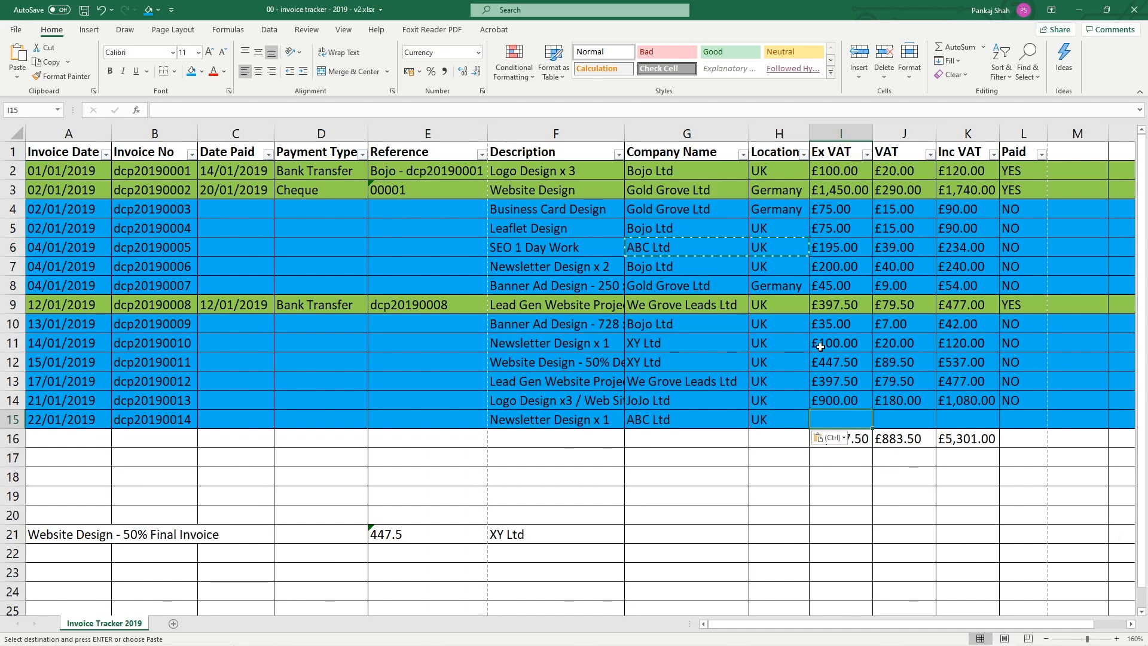
pyautogui.write('120')
pyautogui.press('Tab')
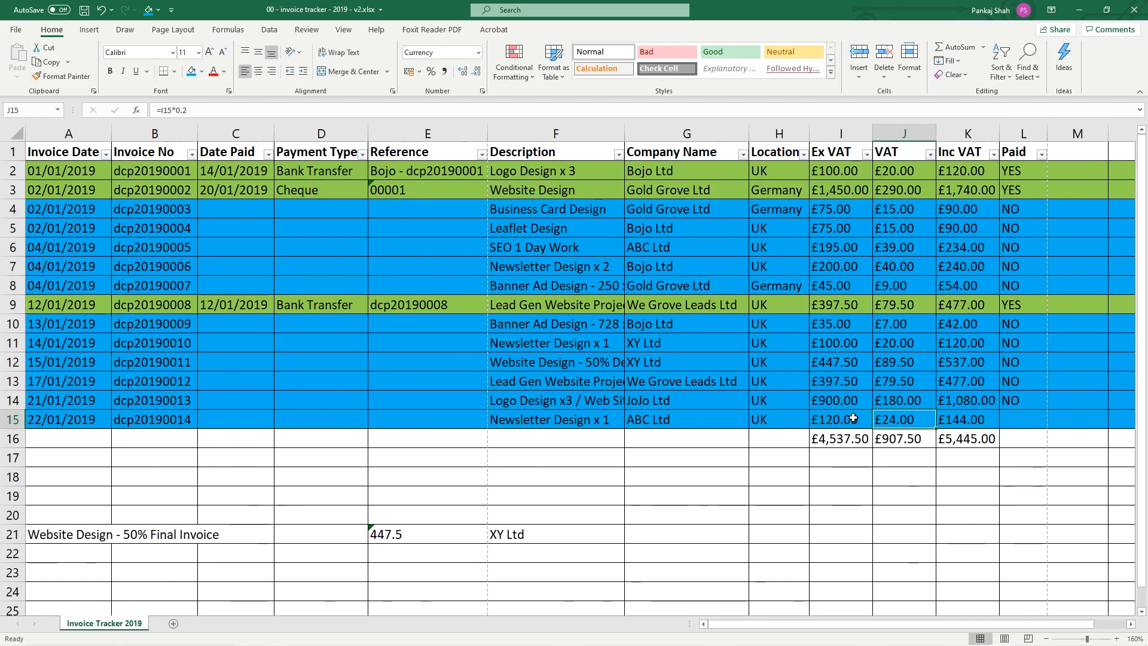
pyautogui.click(1016, 400)
pyautogui.hotkey('ctrl', 'c')
pyautogui.click(1021, 420)
pyautogui.press('Return')
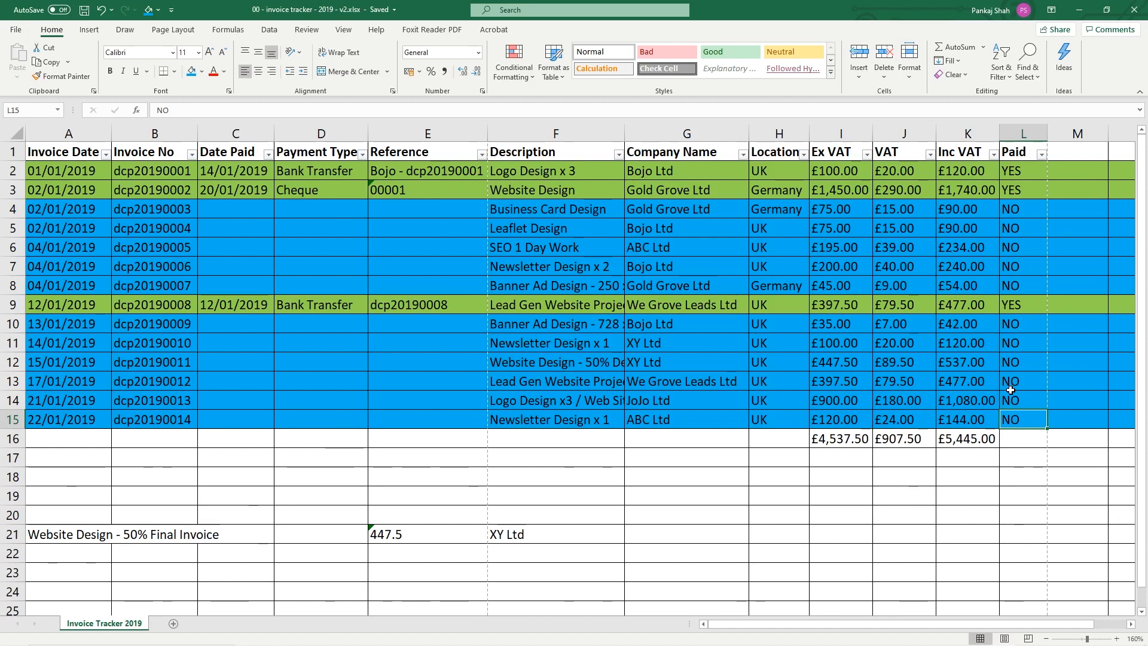
# Copy the company name ABC Ltd from row 15 and save the tracker workbook
pyautogui.click(693, 419)
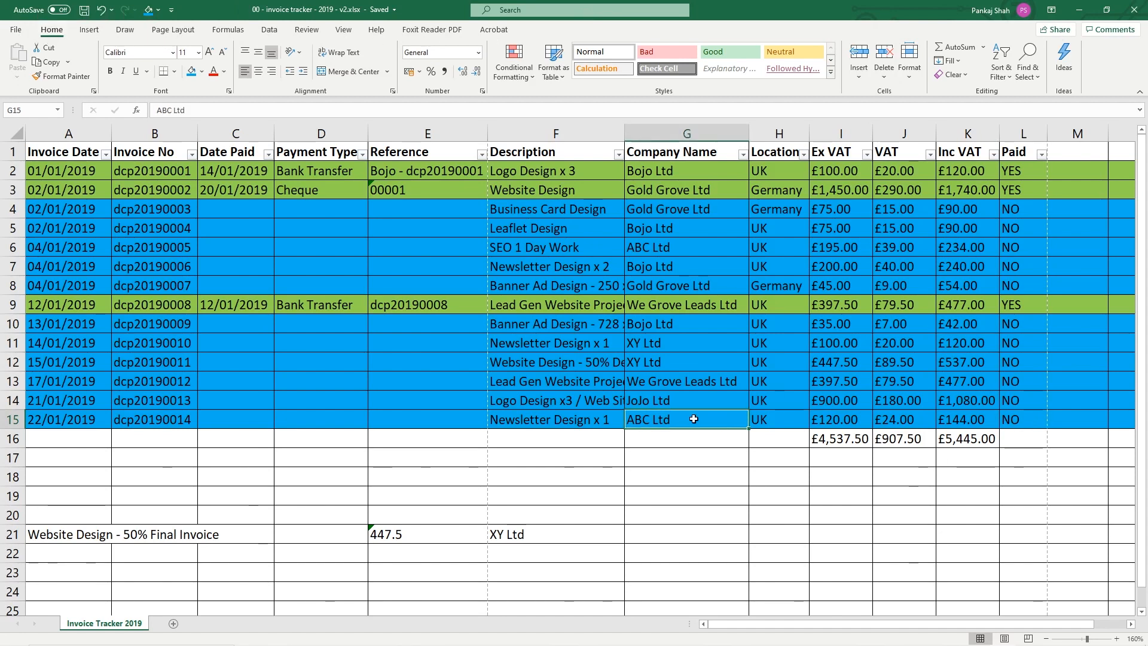
pyautogui.doubleClick(667, 421)
pyautogui.moveTo(687, 421); pyautogui.dragTo(622, 421)
pyautogui.hotkey('ctrl', 'c')
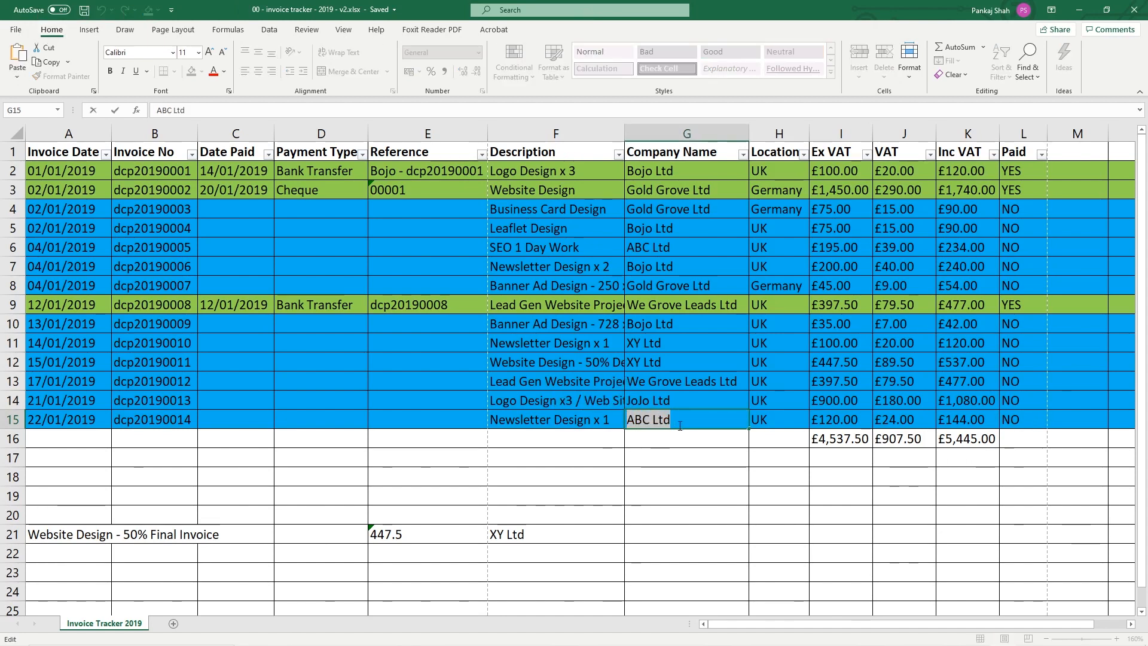
pyautogui.click(674, 435)
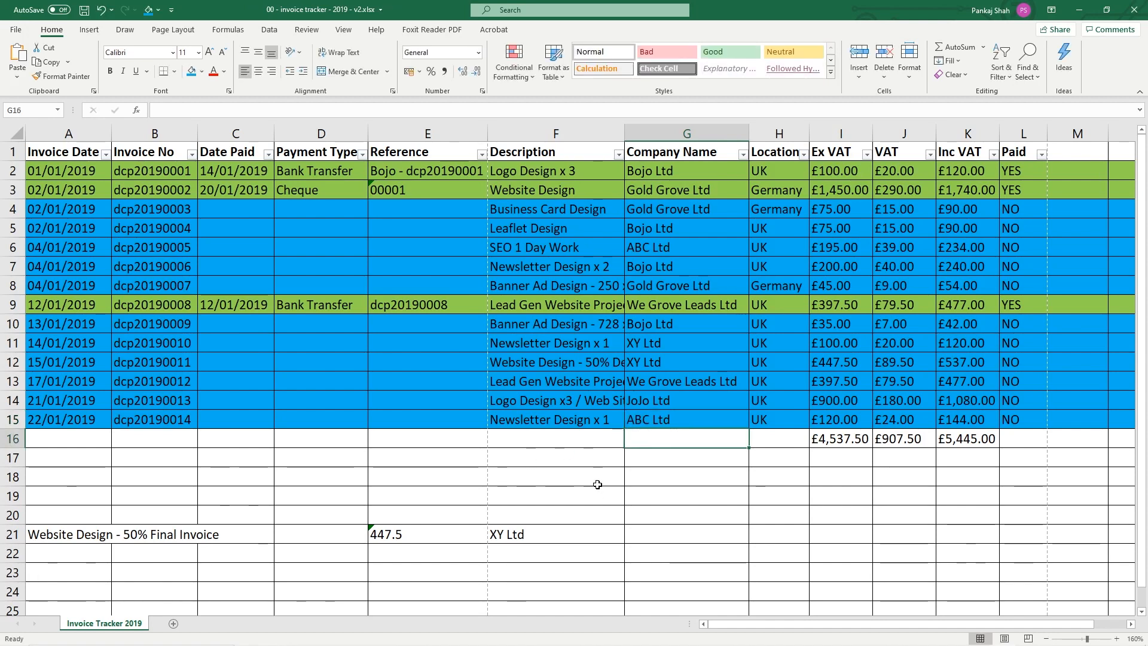
pyautogui.hotkey('ctrl', 's')
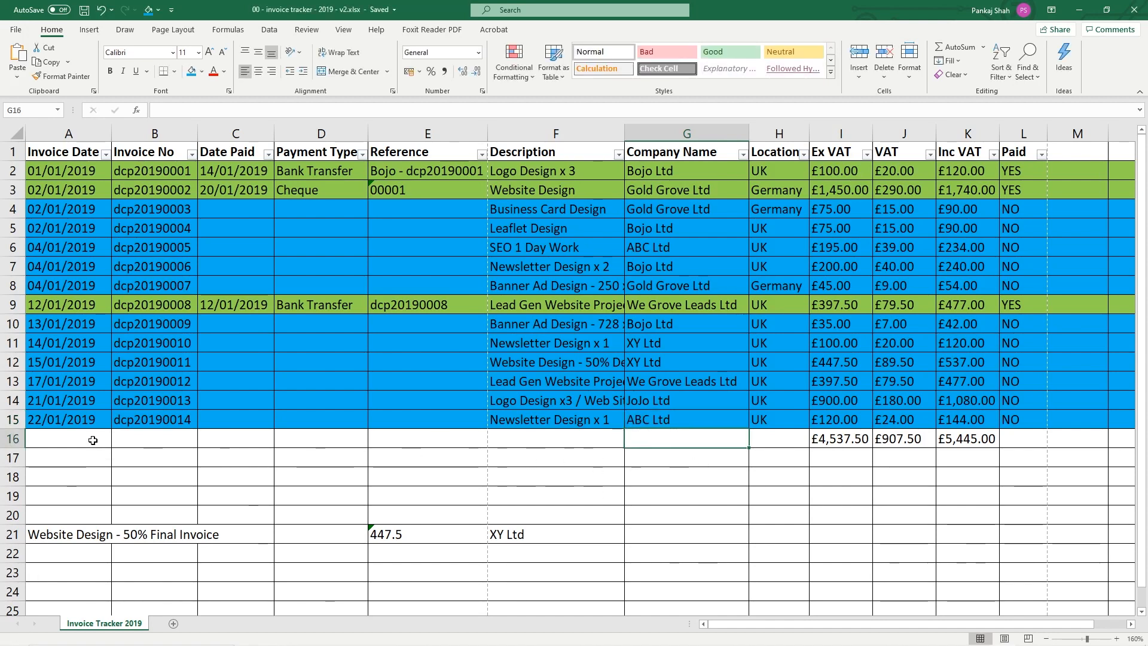
# Check the new row's date and invoice number, then switch to the 03 - Invoices folder
pyautogui.click(90, 421)
pyautogui.click(169, 419)
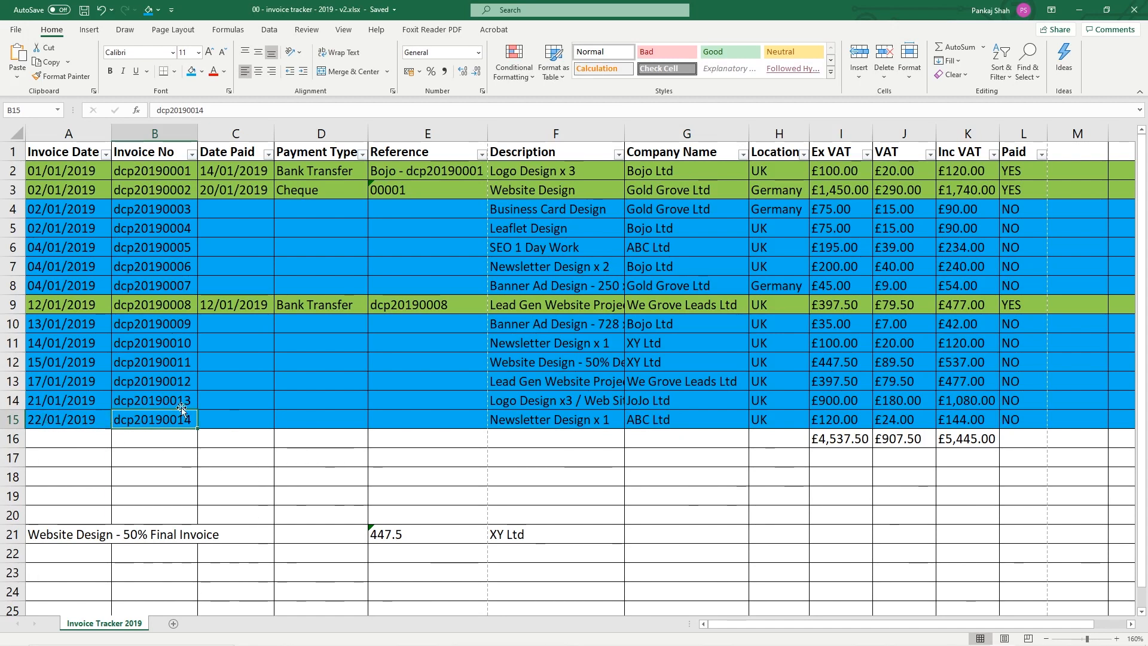
pyautogui.click(1075, 10)
pyautogui.hotkey('alt', 'Tab')
pyautogui.hotkey('alt', 'Tab')
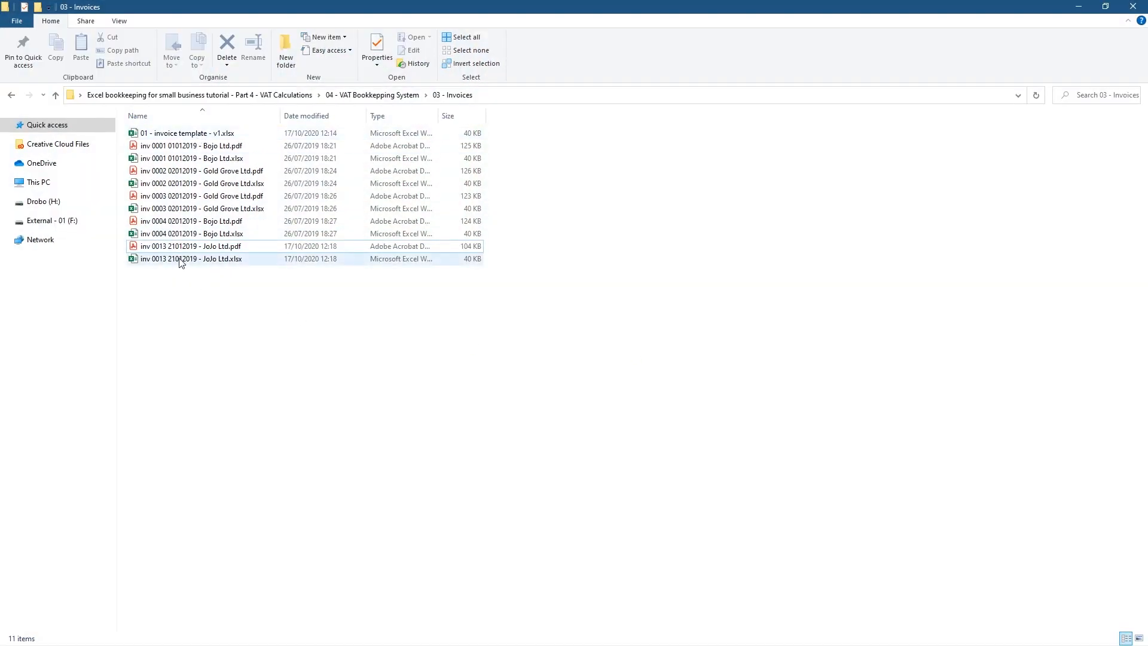
# Make a copy of the JoJo Ltd invoice workbook in the 03 - Invoices folder
pyautogui.click(201, 260)
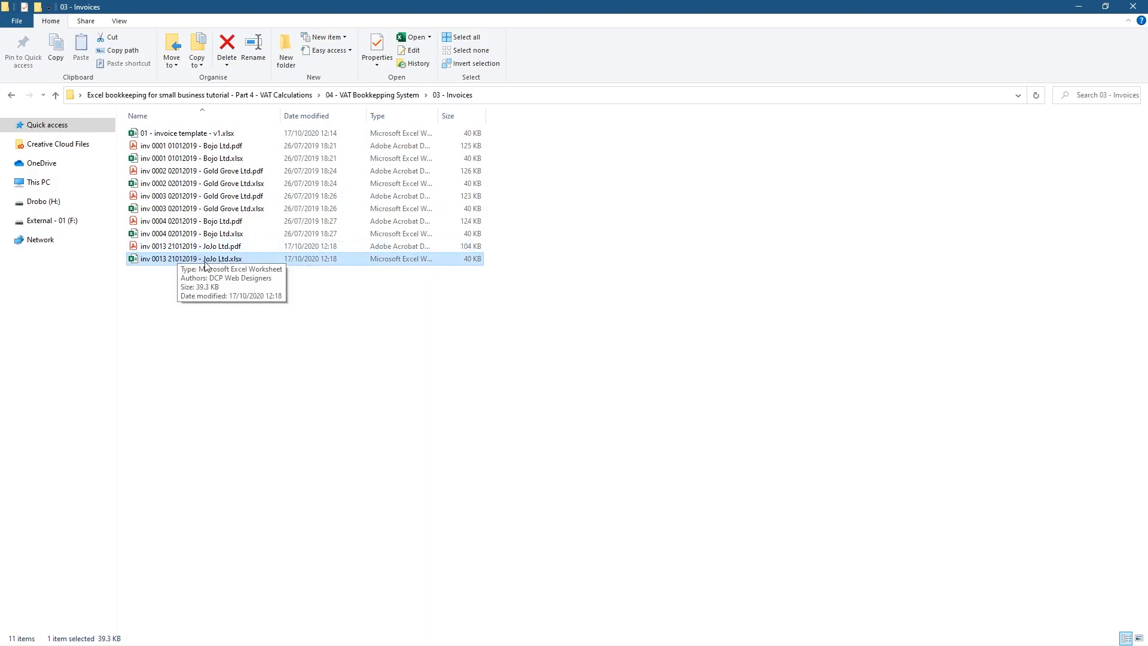
pyautogui.moveTo(186, 263); pyautogui.dragTo(228, 342)
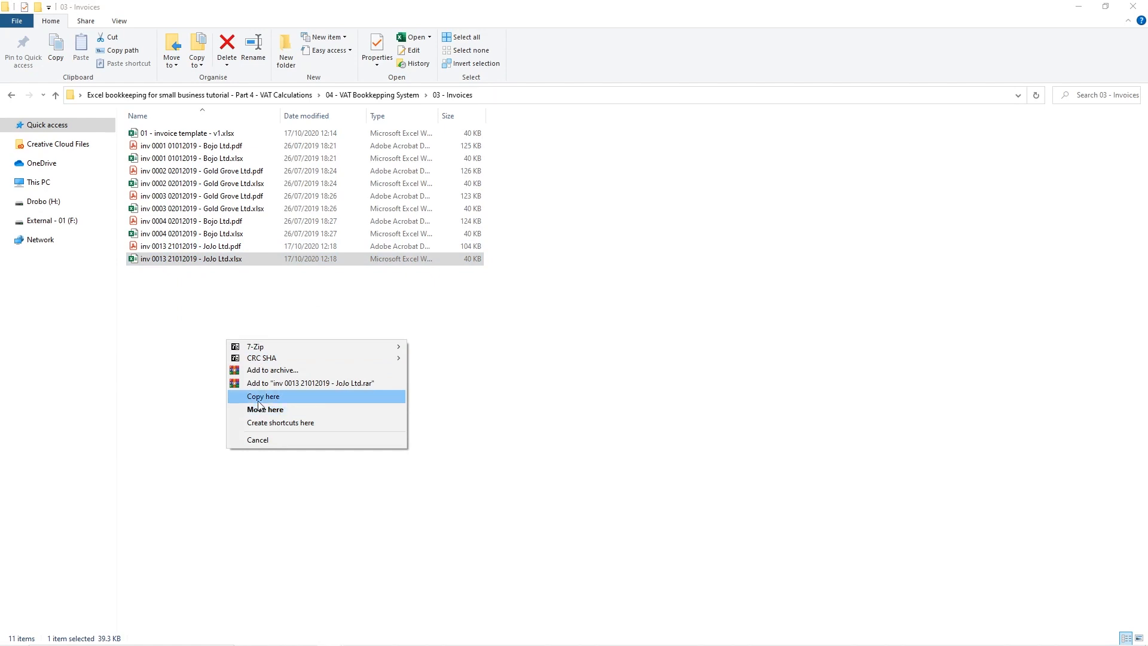
pyautogui.click(258, 400)
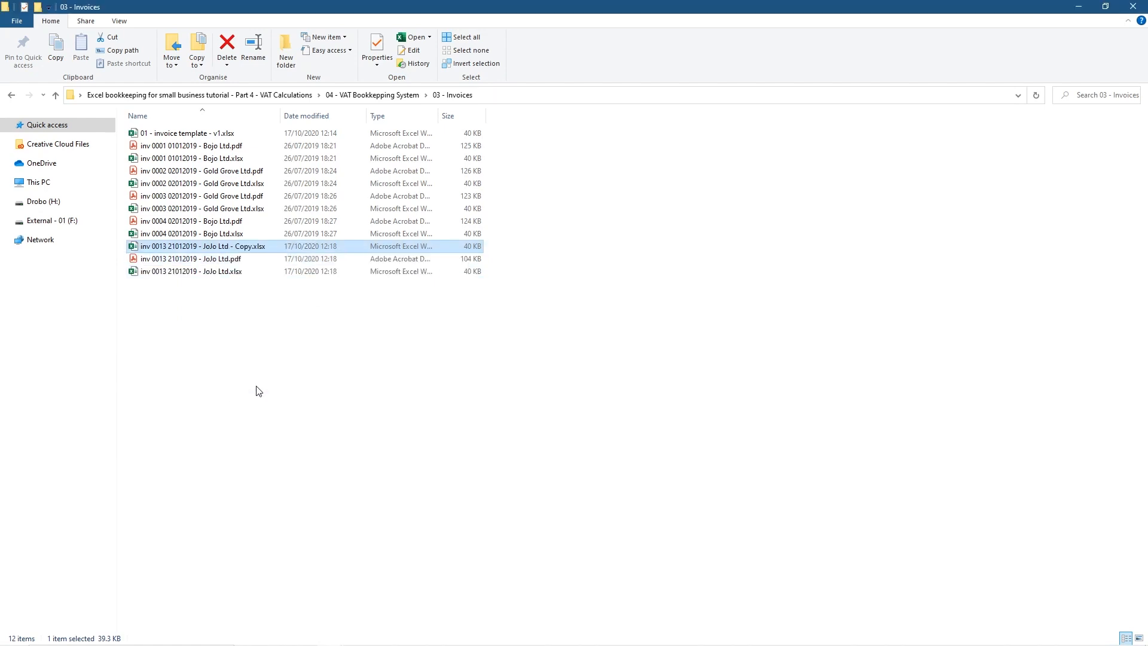
pyautogui.click(198, 249)
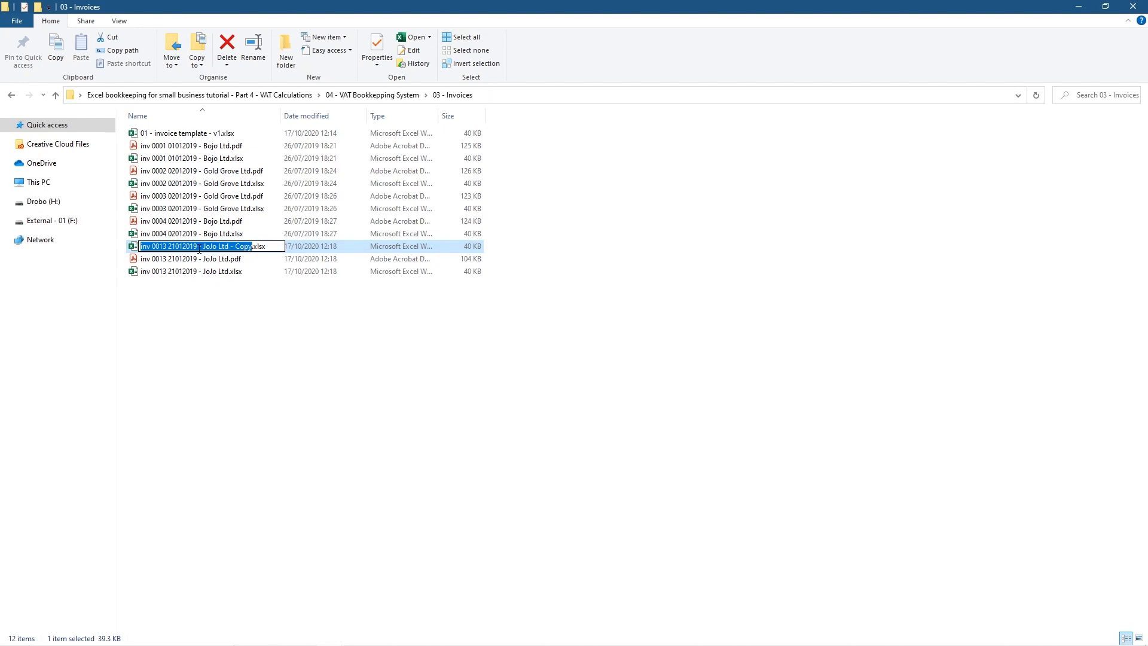
pyautogui.click(199, 249)
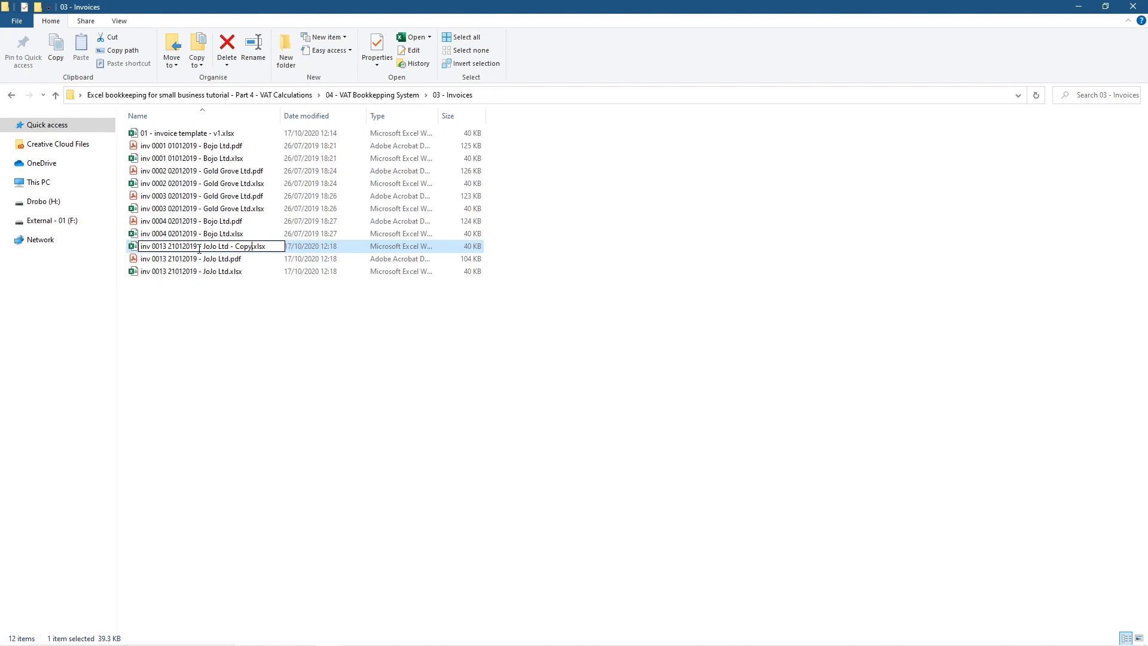
pyautogui.hotkey('ctrl', 'shift', 'Left')
pyautogui.hotkey('ctrl', 'shift', 'Left')
pyautogui.hotkey('ctrl', 'shift', 'Left')
pyautogui.write('ABC Ltd')
pyautogui.press('BackSpace')
pyautogui.write('2')
pyautogui.press('Return')
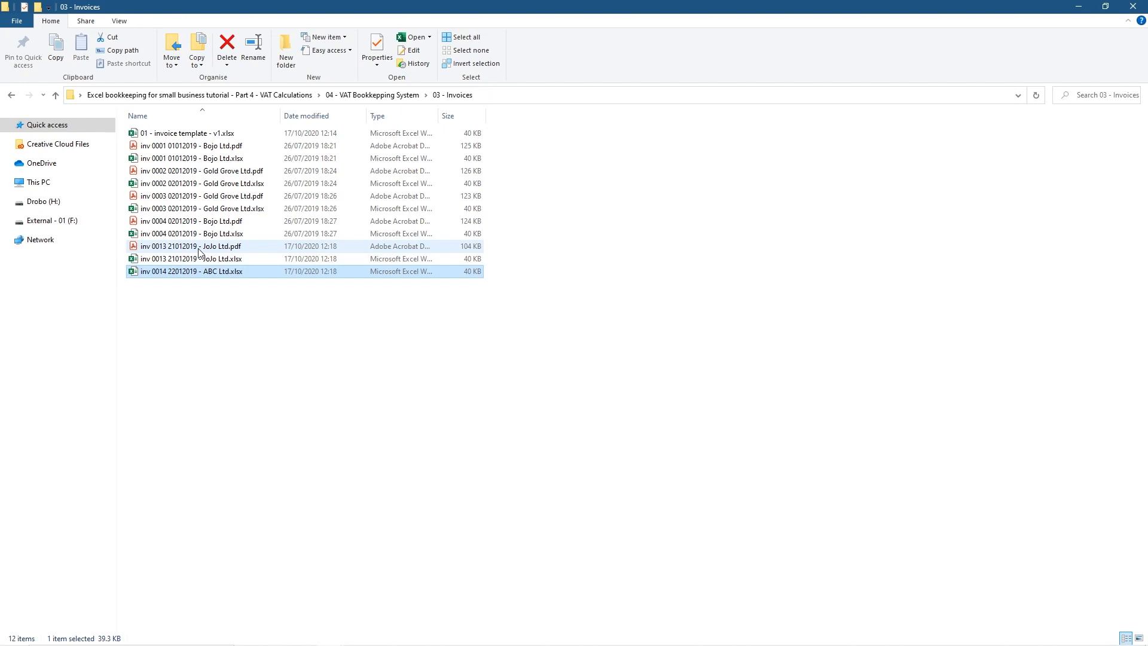
pyautogui.press('Return')
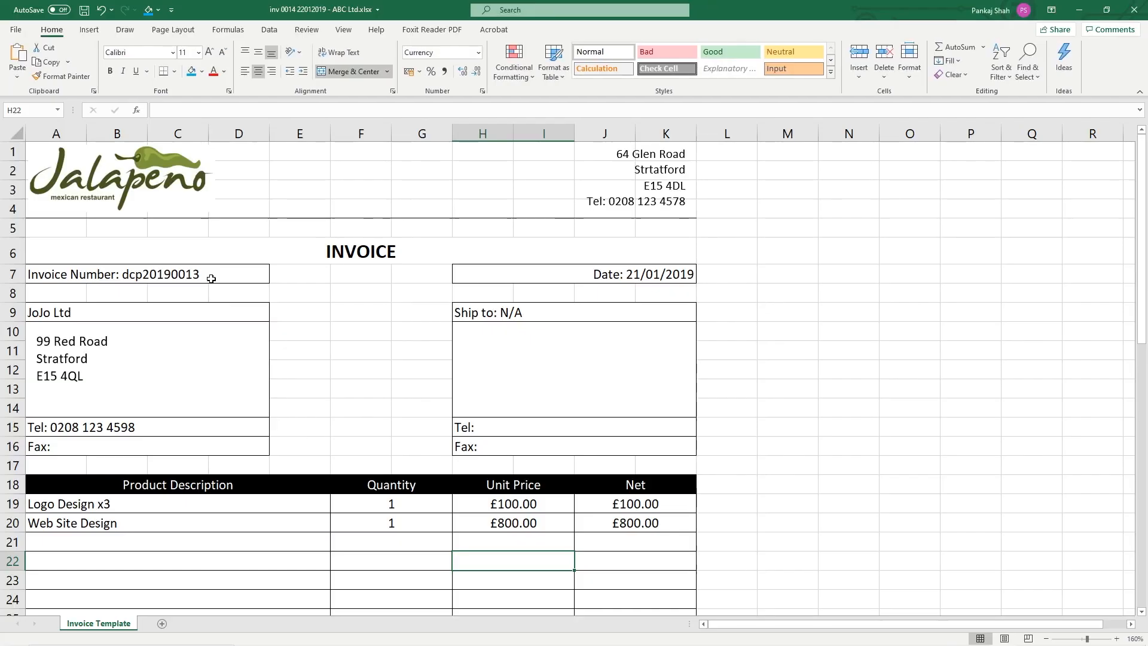
# Change the customer to ABC Ltd, invoice number to dcp20190014 and date to 22/01/2019
pyautogui.click(84, 311)
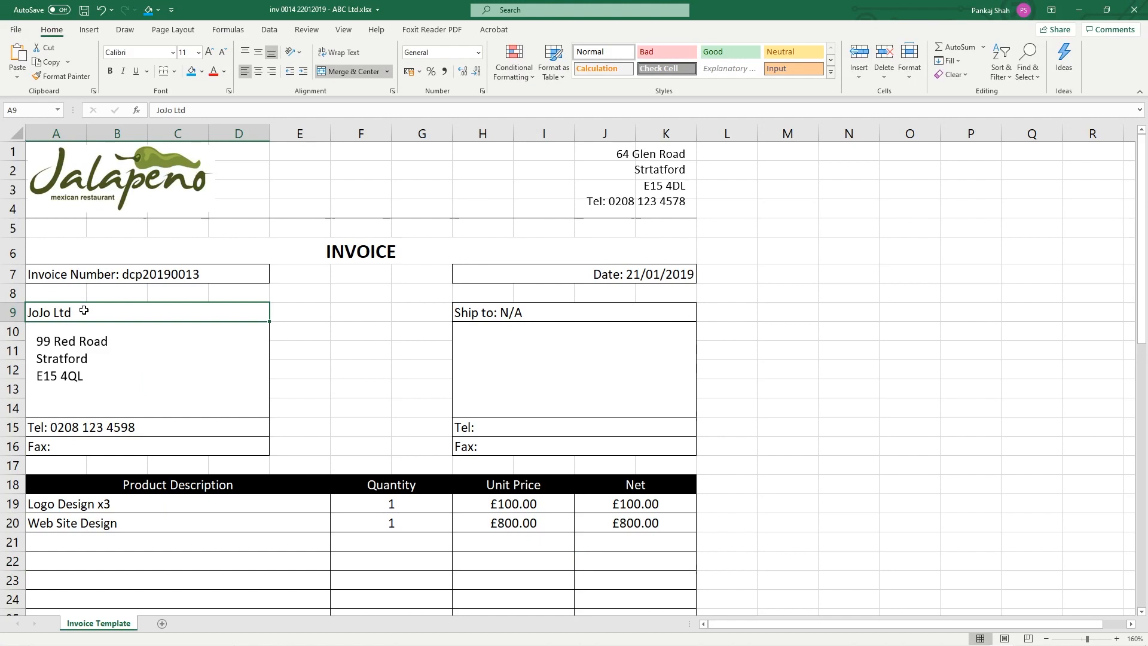
pyautogui.doubleClick(84, 311)
pyautogui.moveTo(95, 314); pyautogui.dragTo(16, 312)
pyautogui.write('ABC Ltd')
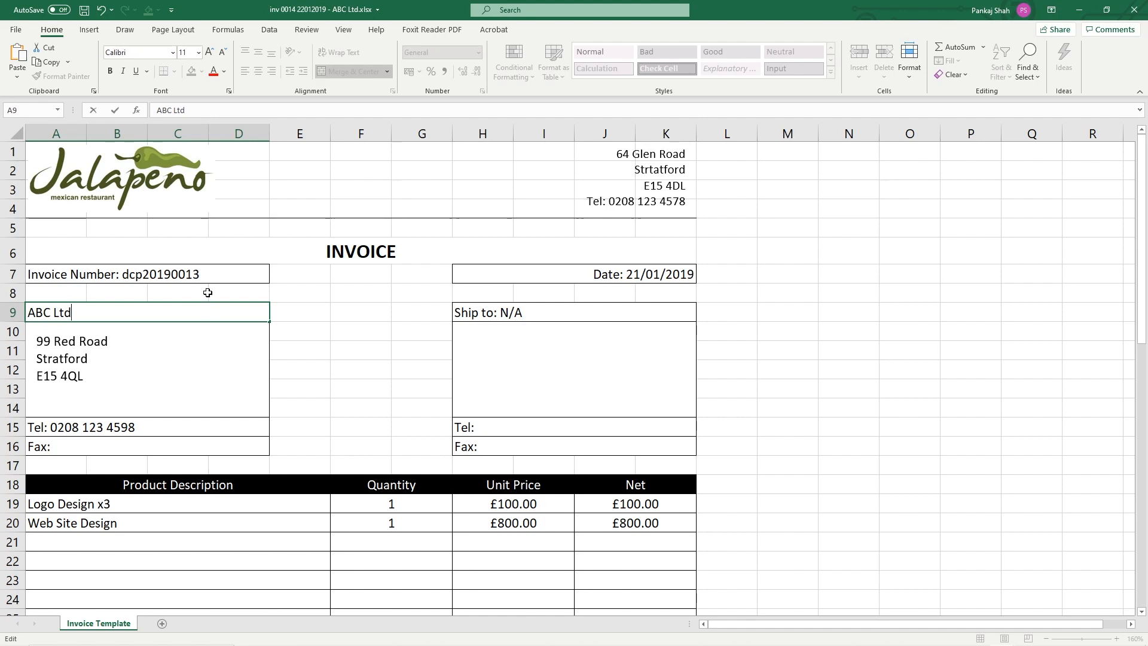
pyautogui.doubleClick(208, 274)
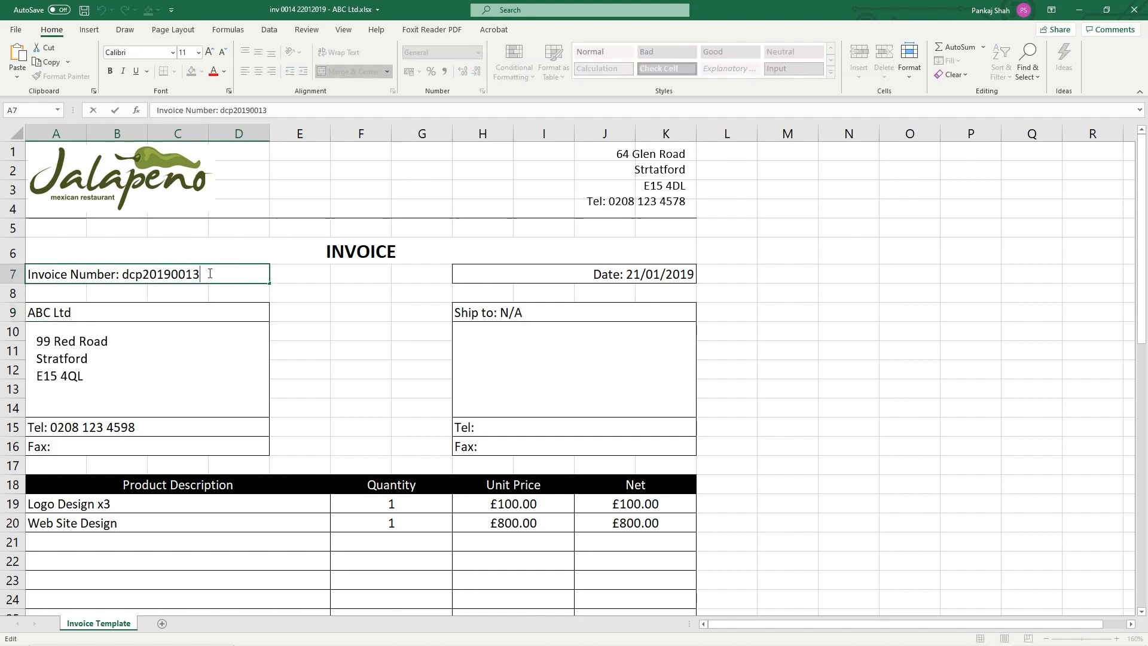
pyautogui.press('BackSpace')
pyautogui.write('4')
pyautogui.doubleClick(642, 276)
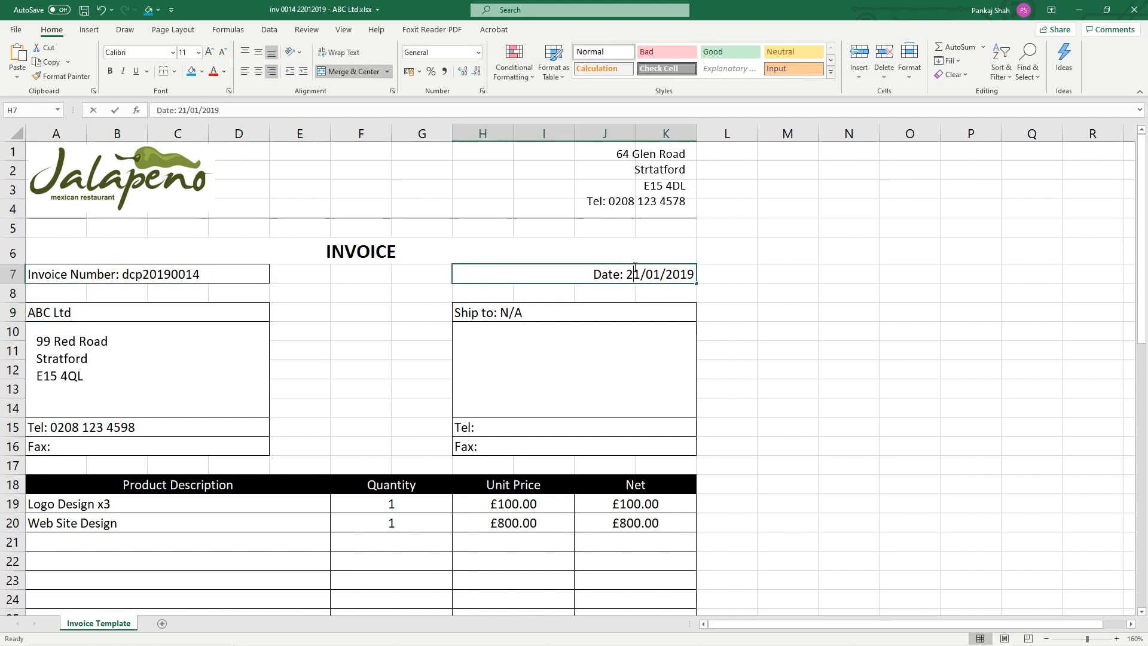
pyautogui.press('BackSpace')
pyautogui.write('2')
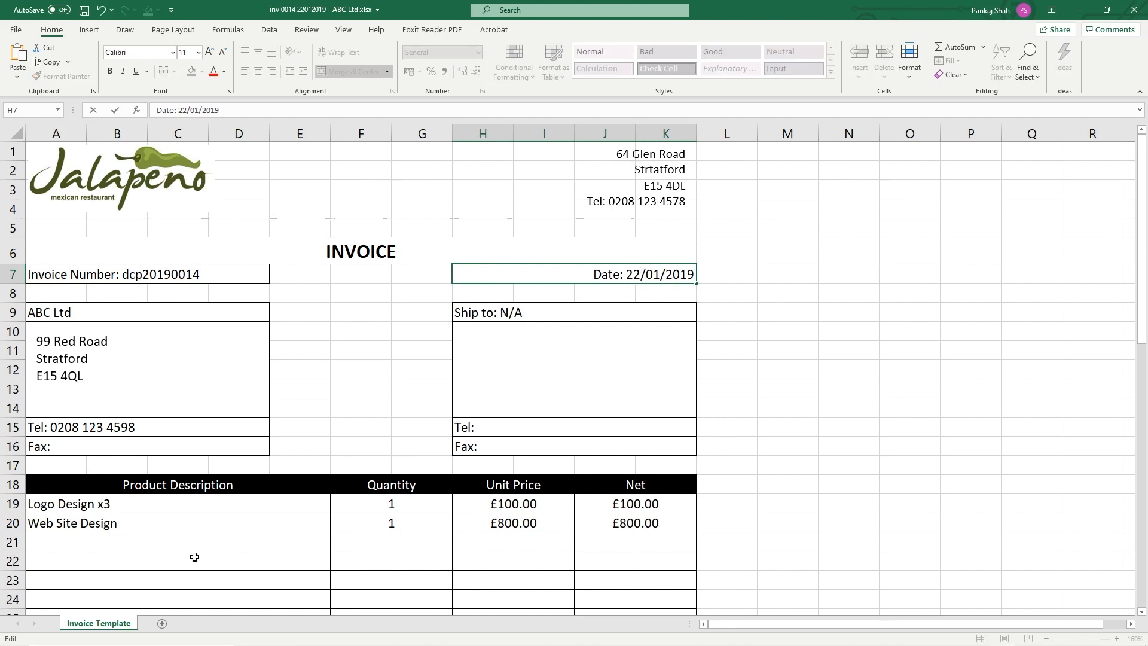
pyautogui.click(187, 537)
# Replace the first product line's description with Newsletter Design
pyautogui.click(173, 504)
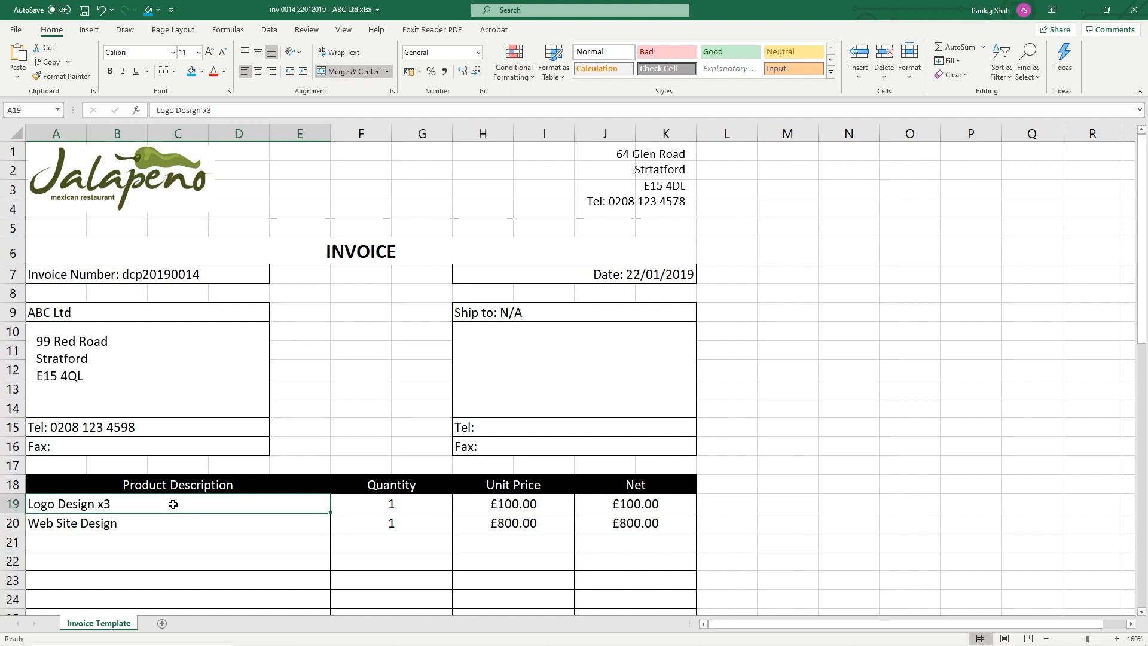
pyautogui.write('Newsleter')
pyautogui.press('BackSpace')
pyautogui.press('BackSpace')
pyautogui.write('ter Desig')
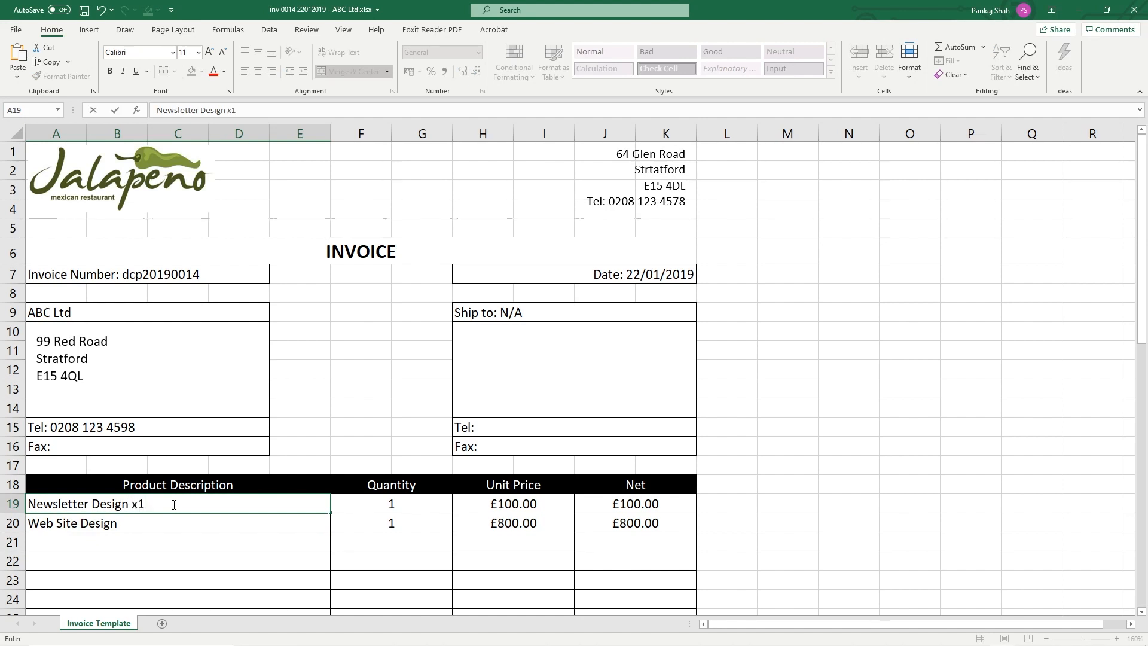
pyautogui.press('Left')
pyautogui.press('BackSpace')
pyautogui.write('Newslte')
pyautogui.press('BackSpace')
pyautogui.write('etter Design')
pyautogui.press('Tab')
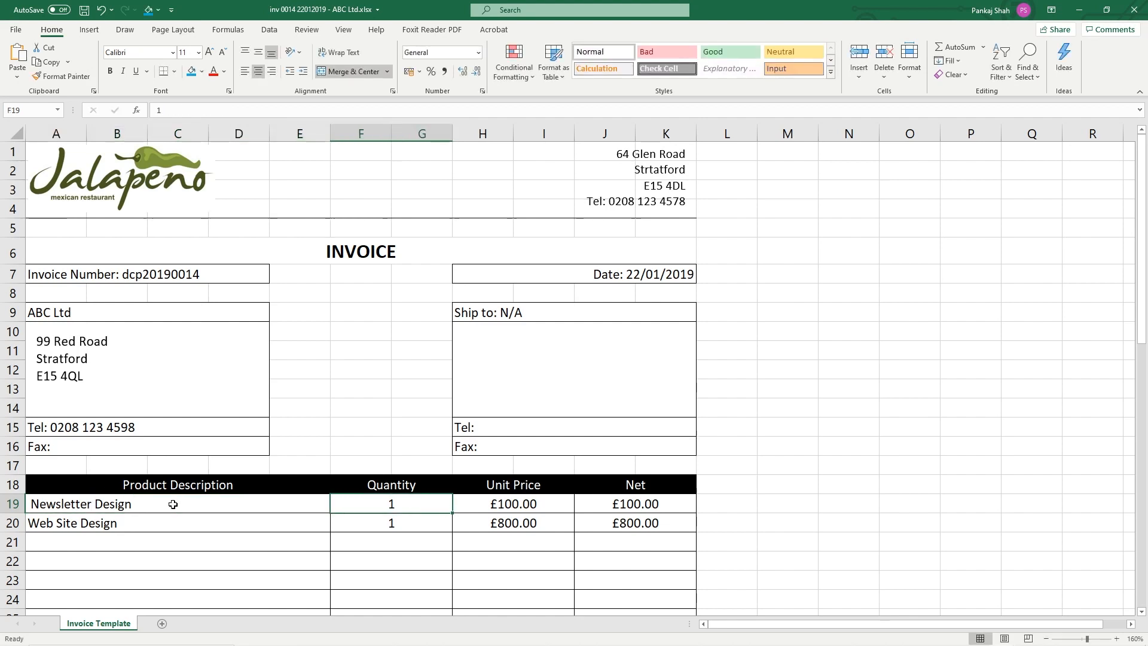
# Clear the second item row, removing the Web Site Design line
pyautogui.click(173, 504)
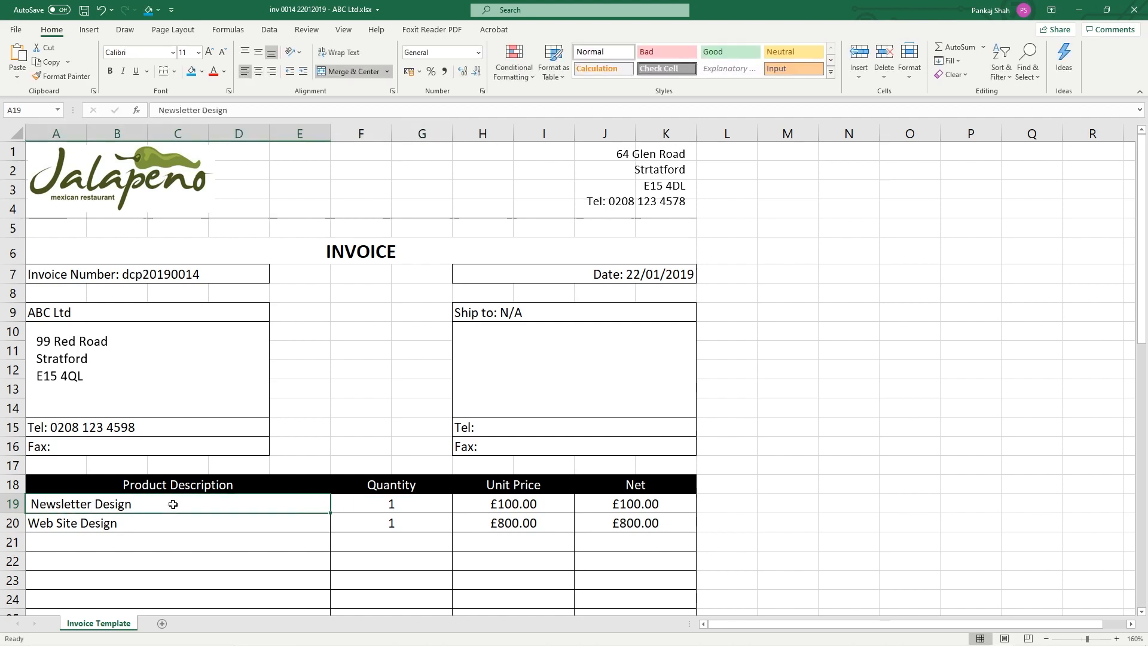
pyautogui.doubleClick(94, 504)
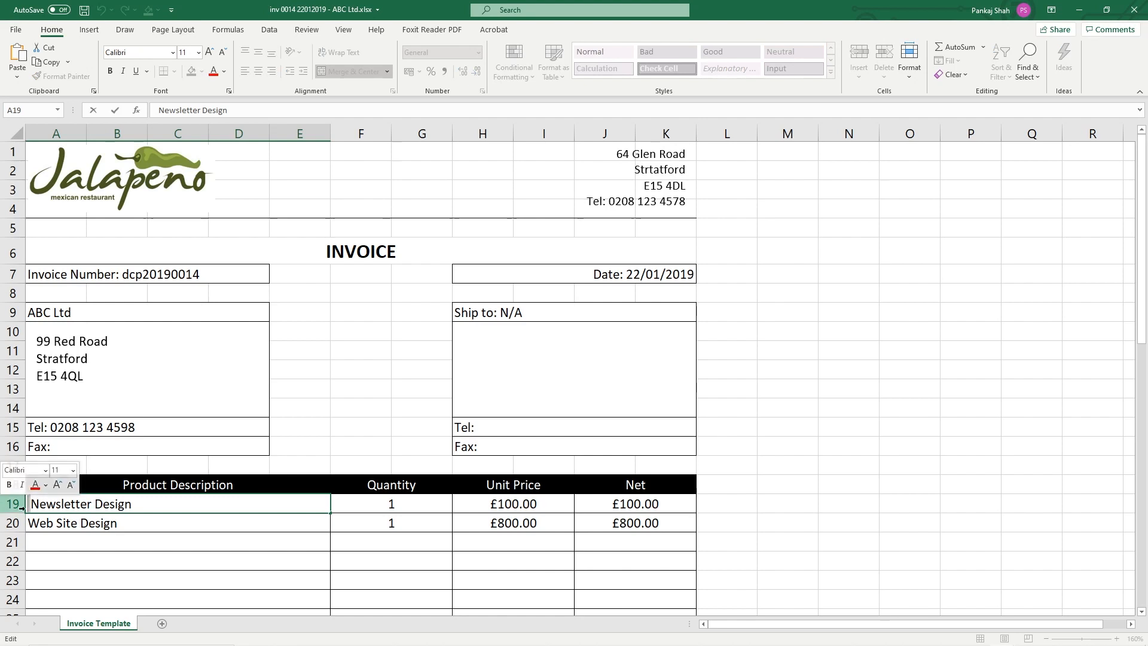
pyautogui.moveTo(154, 520); pyautogui.dragTo(590, 521)
pyautogui.press('Delete')
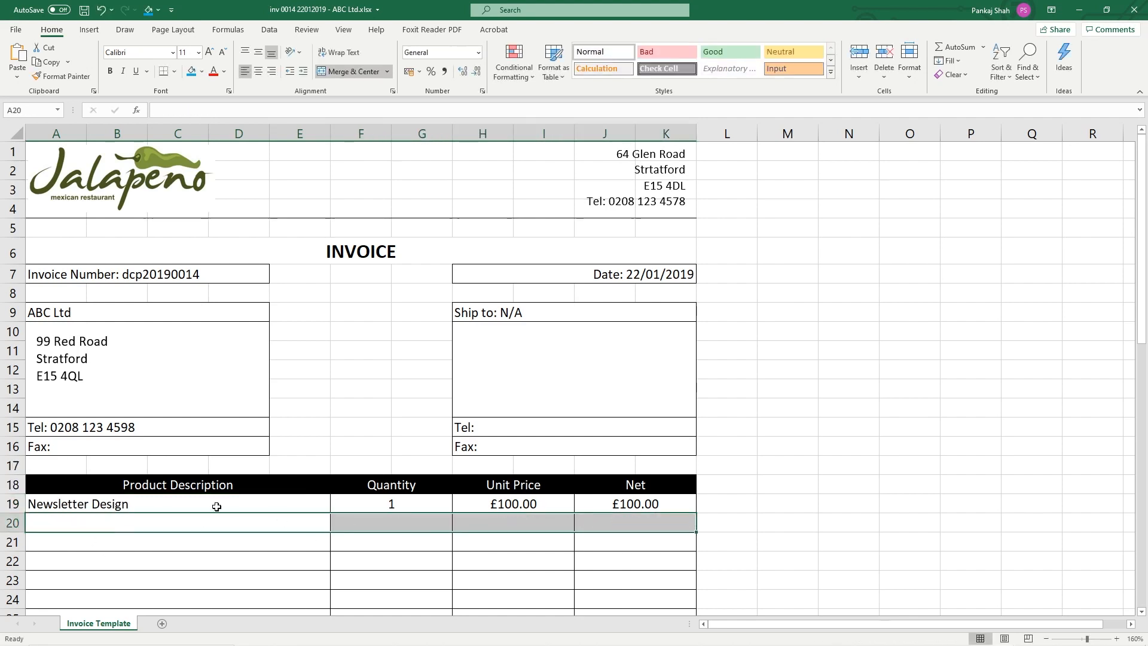
# Append 'x 1' to the Newsletter Design description, then remove it again
pyautogui.click(173, 504)
pyautogui.doubleClick(177, 505)
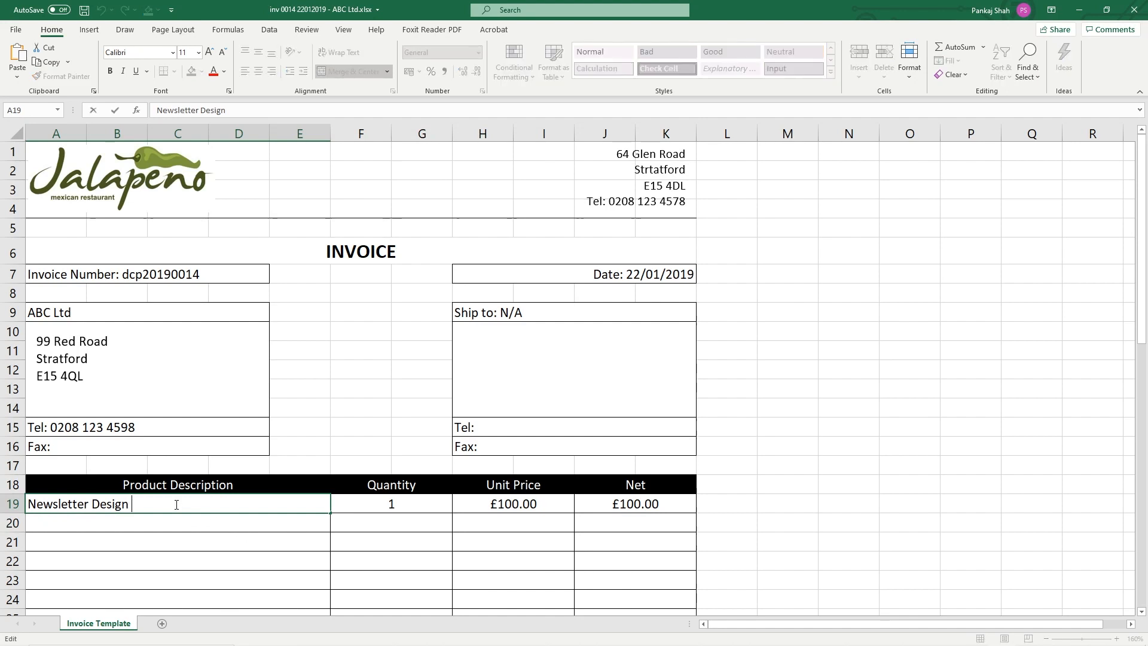
pyautogui.write('x 1')
pyautogui.press('Return')
pyautogui.click(120, 501)
pyautogui.click(371, 508)
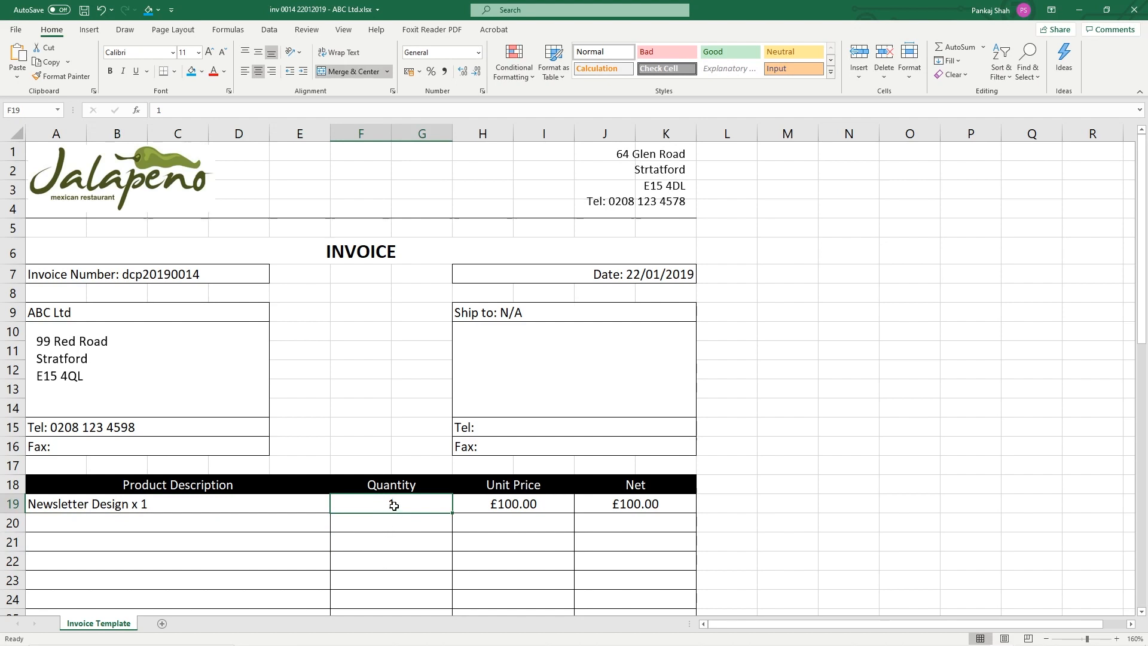
pyautogui.click(204, 507)
pyautogui.moveTo(133, 503); pyautogui.dragTo(207, 504)
pyautogui.press('BackSpace')
pyautogui.press('Return')
# Set the Newsletter Design unit price to 120 and its quantity to 1
pyautogui.click(210, 497)
pyautogui.click(423, 499)
pyautogui.press('BackSpace')
pyautogui.write('5')
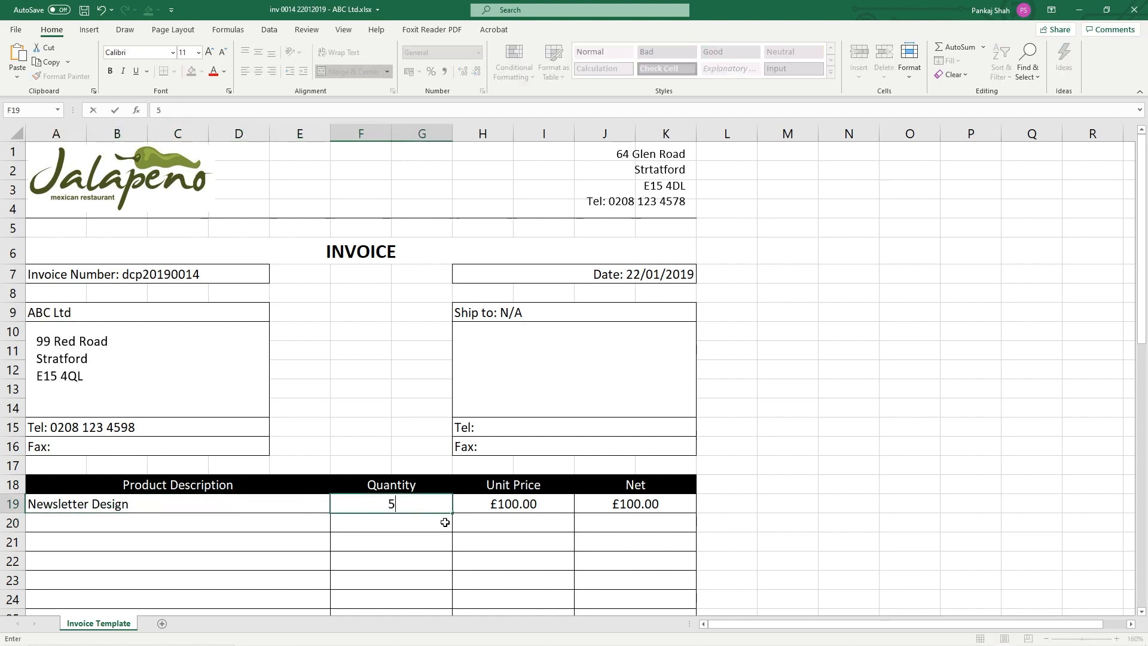
pyautogui.press('Return')
pyautogui.click(498, 506)
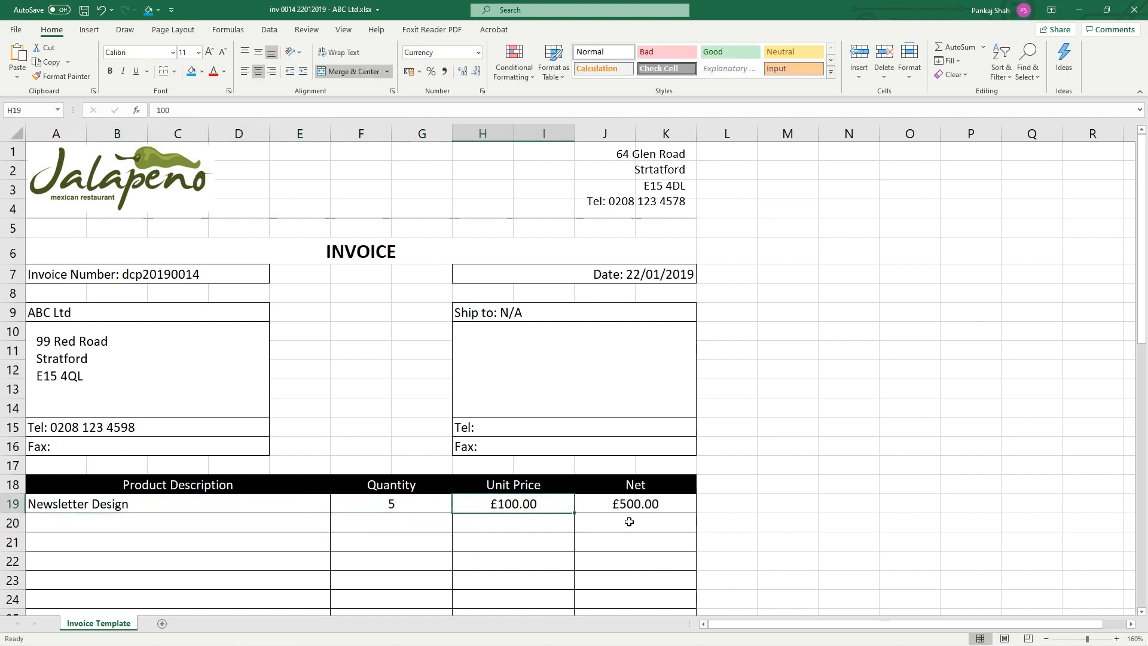
pyautogui.write('120')
pyautogui.press('Return')
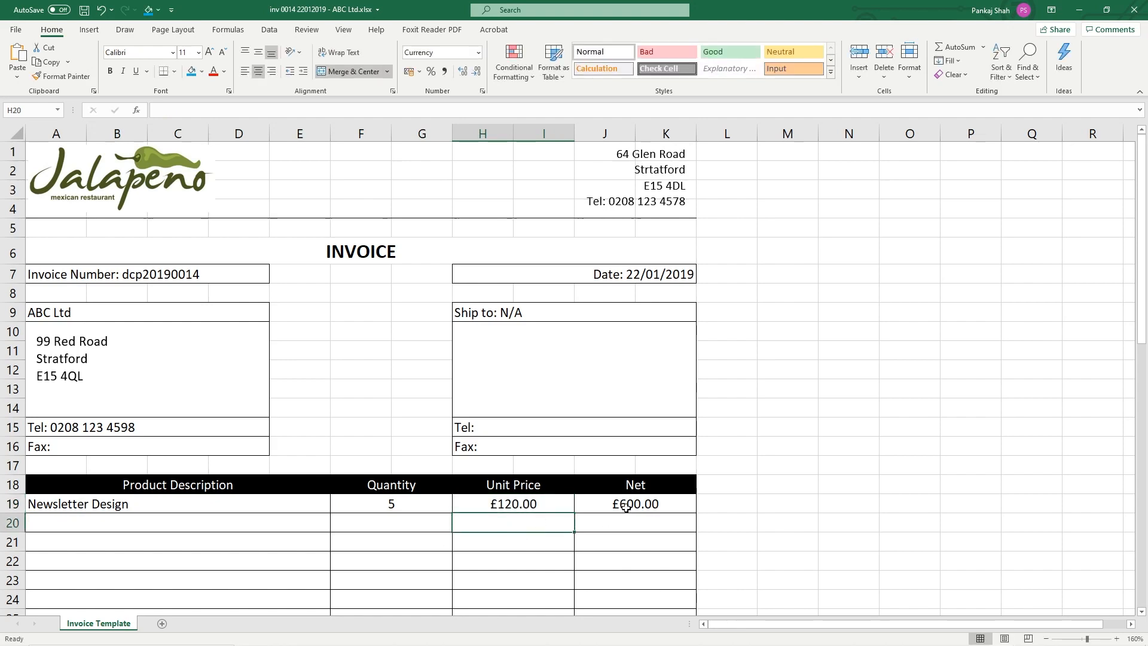
pyautogui.click(423, 506)
pyautogui.write('1')
pyautogui.press('Return')
# Compare with the tracker entry and test the net formula using a quantity of 2
pyautogui.hotkey('alt', 'Tab')
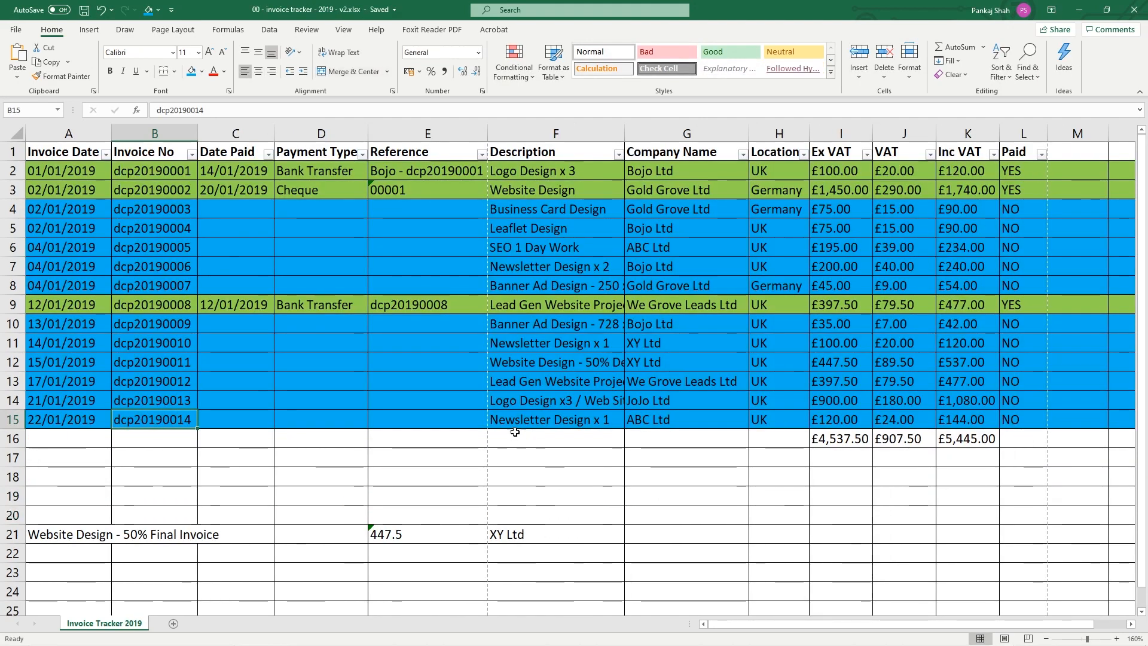
pyautogui.click(607, 419)
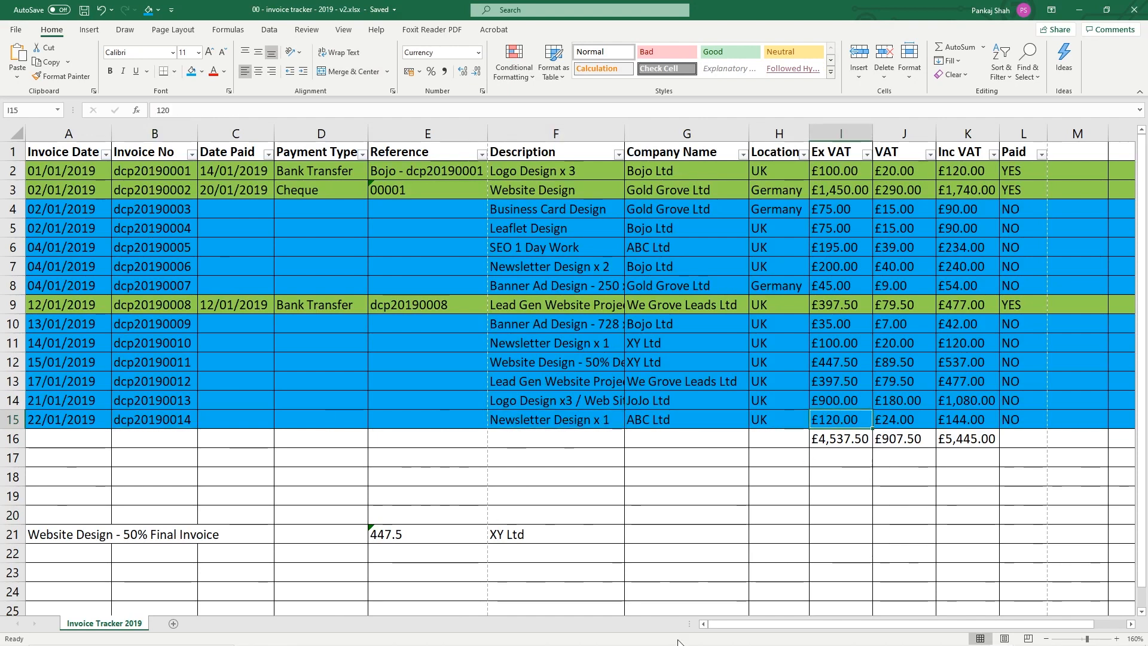
pyautogui.hotkey('alt', 'Tab')
pyautogui.click(391, 506)
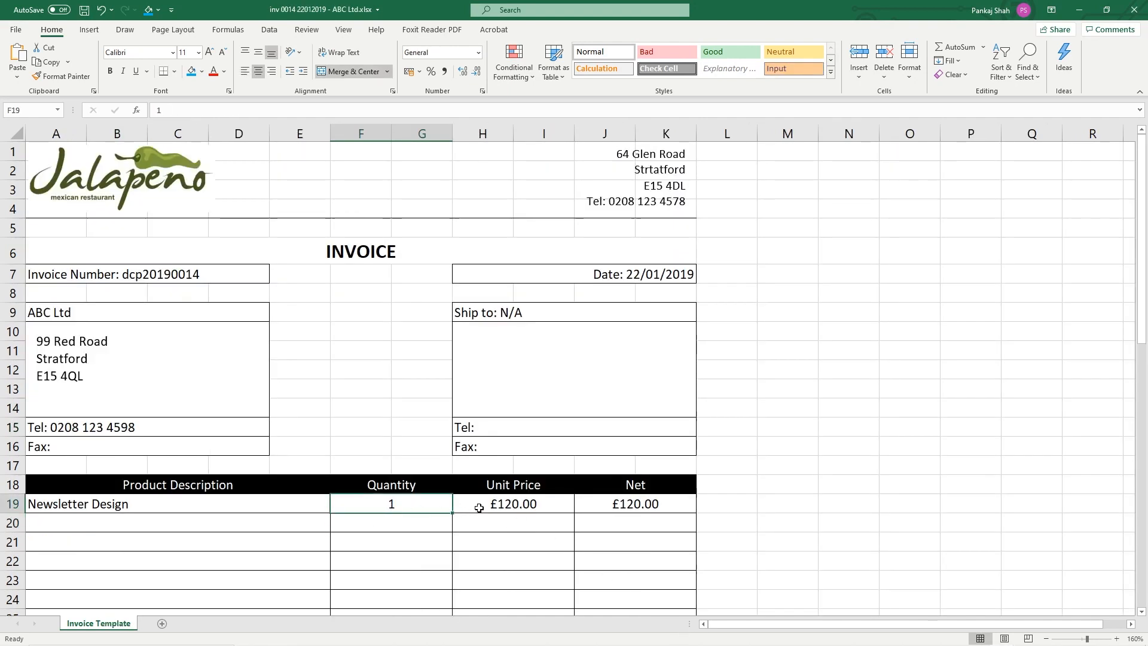
pyautogui.click(272, 503)
pyautogui.click(371, 502)
pyautogui.click(501, 504)
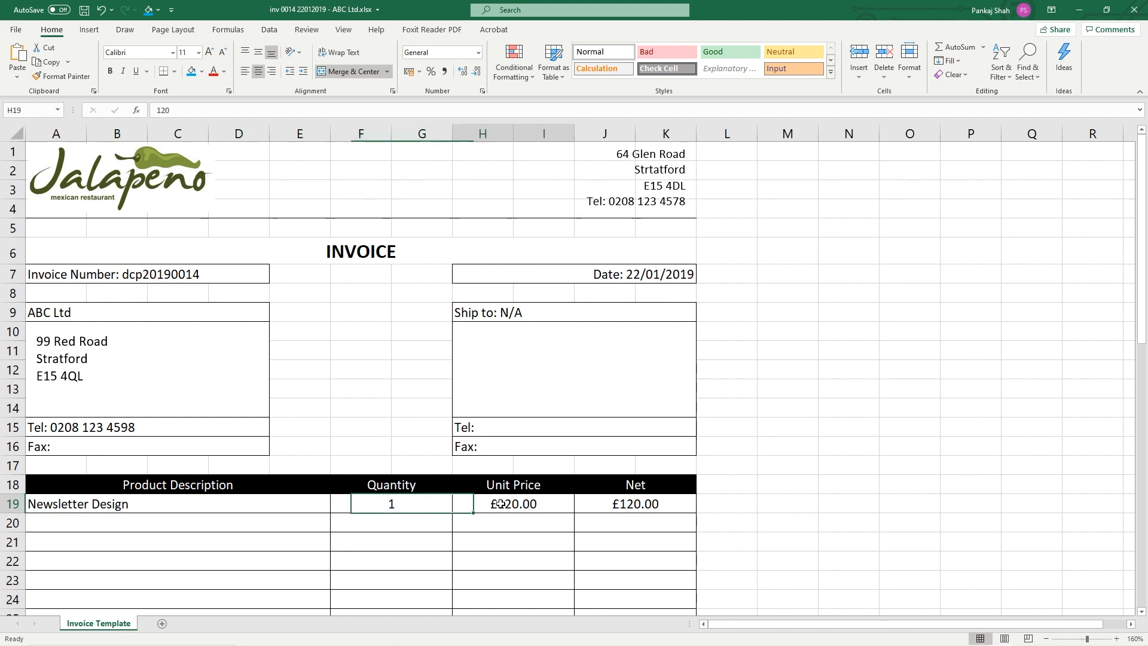
pyautogui.click(638, 512)
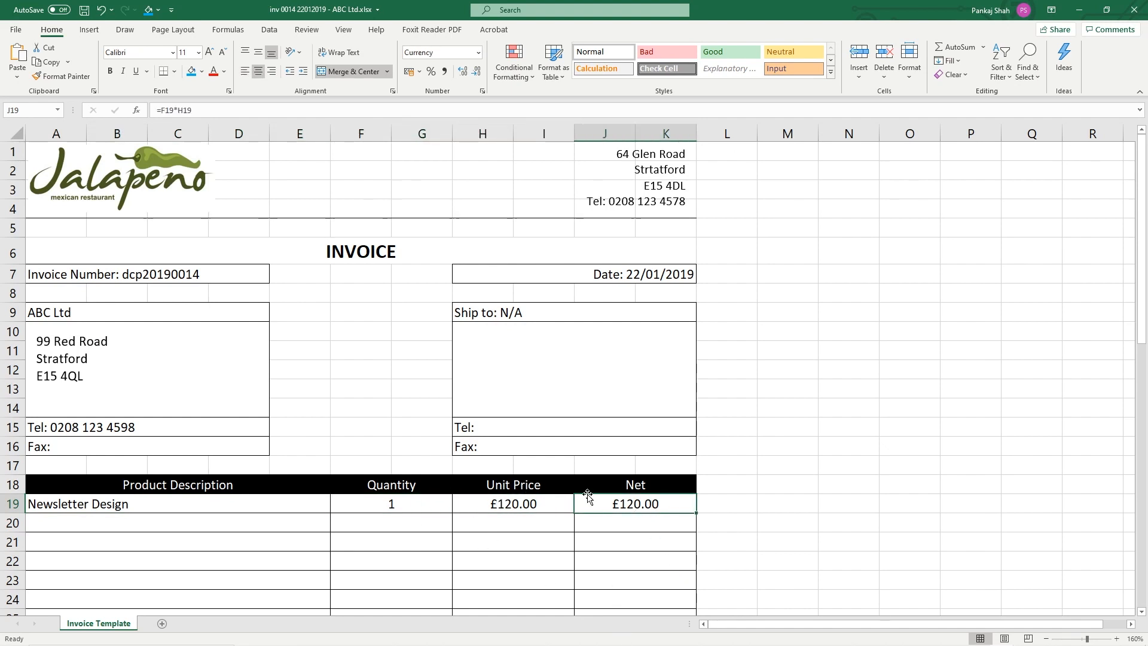
pyautogui.click(429, 500)
pyautogui.write('2')
pyautogui.click(633, 510)
# Restore the quantity to 1 and save the invoice workbook
pyautogui.click(423, 505)
pyautogui.write('1')
pyautogui.click(428, 548)
pyautogui.scroll(-7, 436, 546)
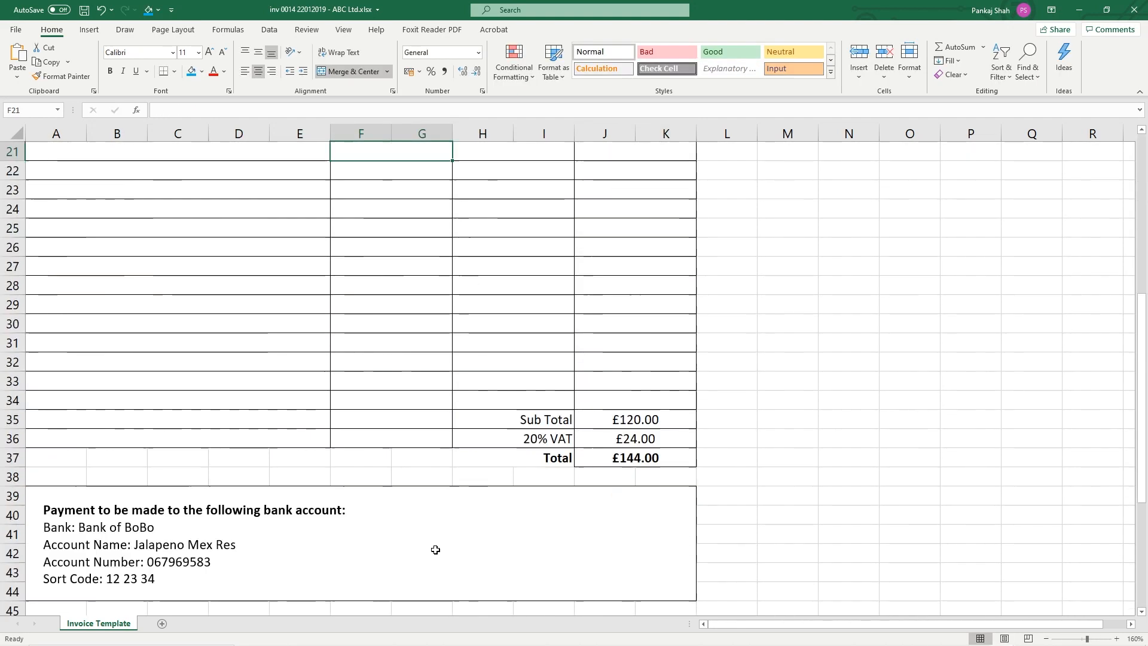
pyautogui.click(84, 11)
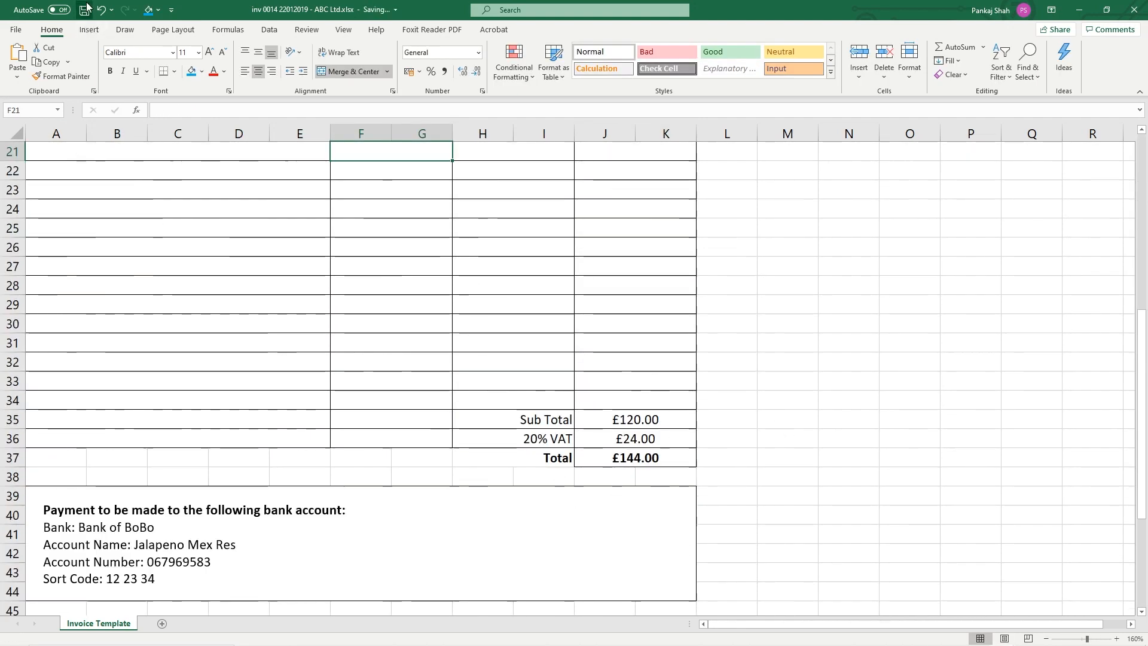
pyautogui.click(17, 31)
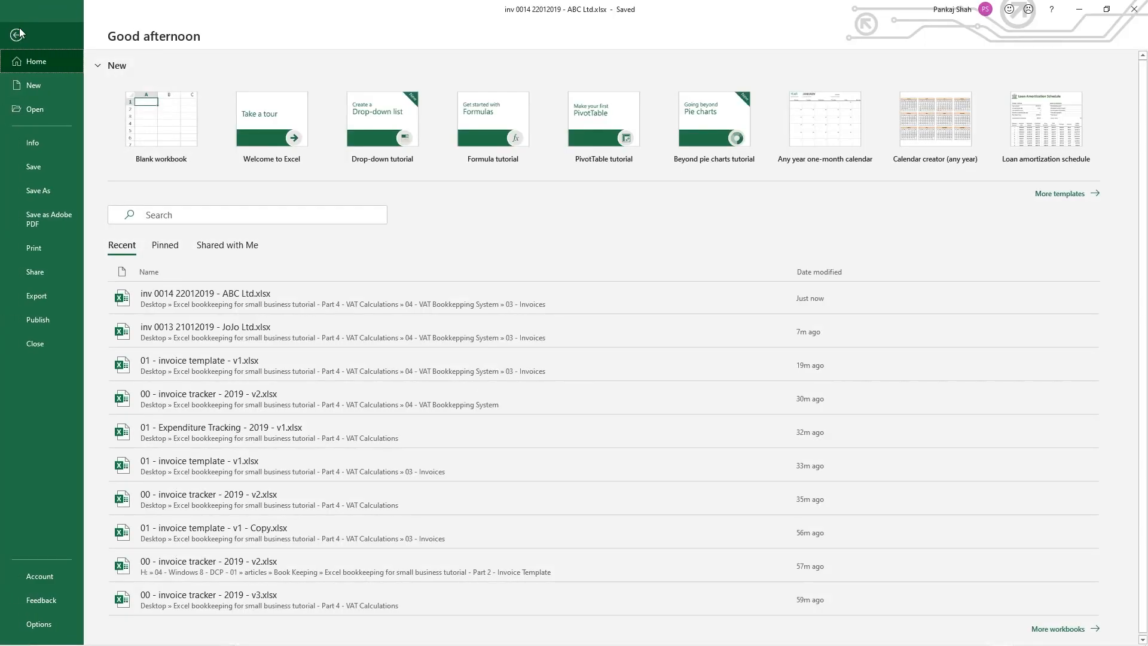
pyautogui.click(16, 34)
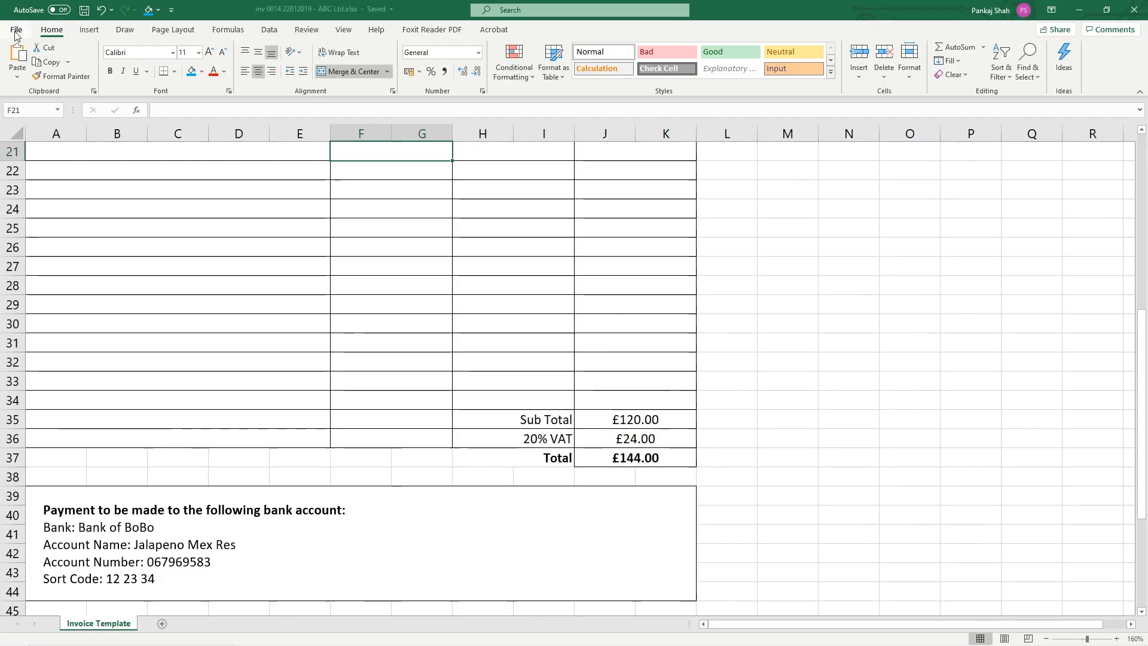
pyautogui.click(17, 30)
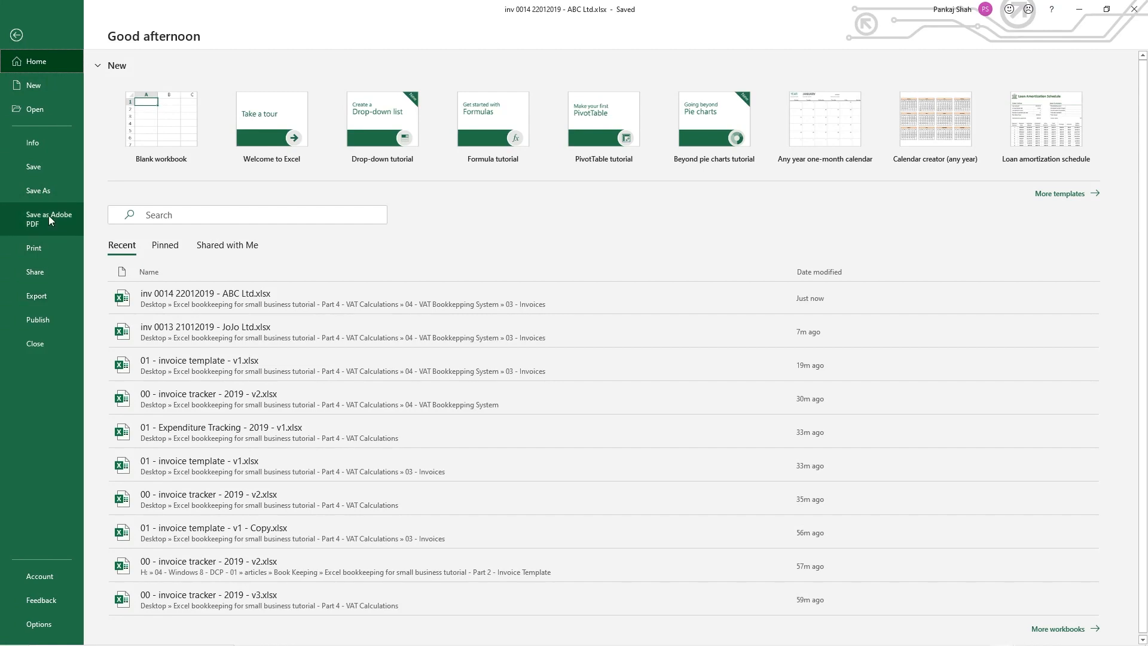
pyautogui.click(49, 216)
pyautogui.click(605, 444)
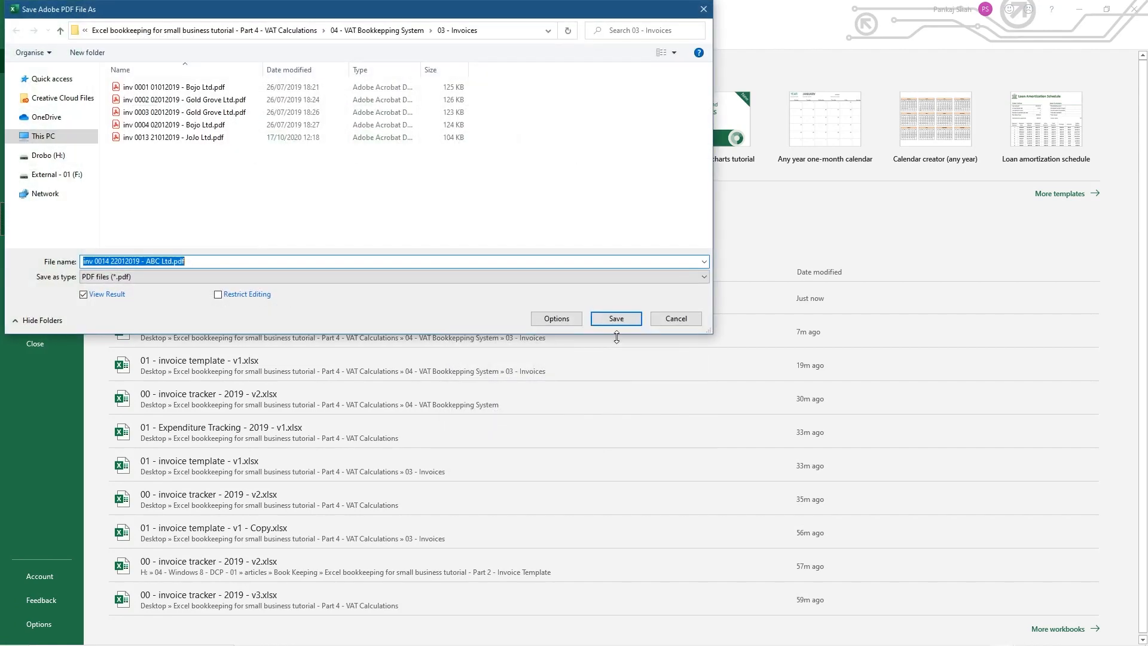
pyautogui.click(615, 317)
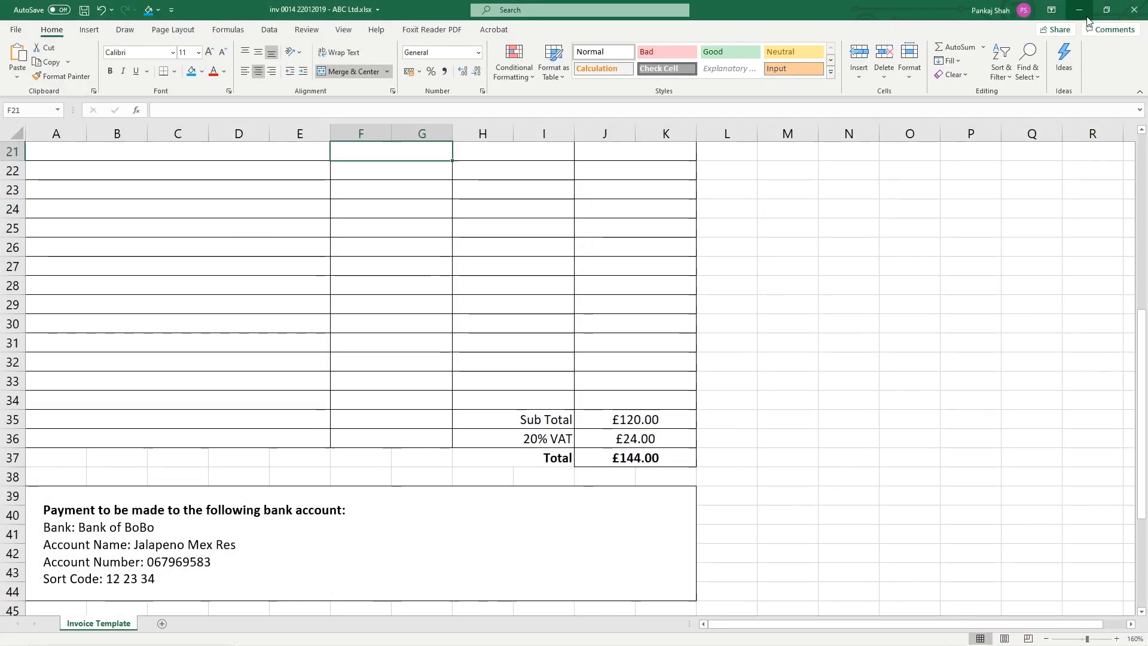
pyautogui.click(1132, 11)
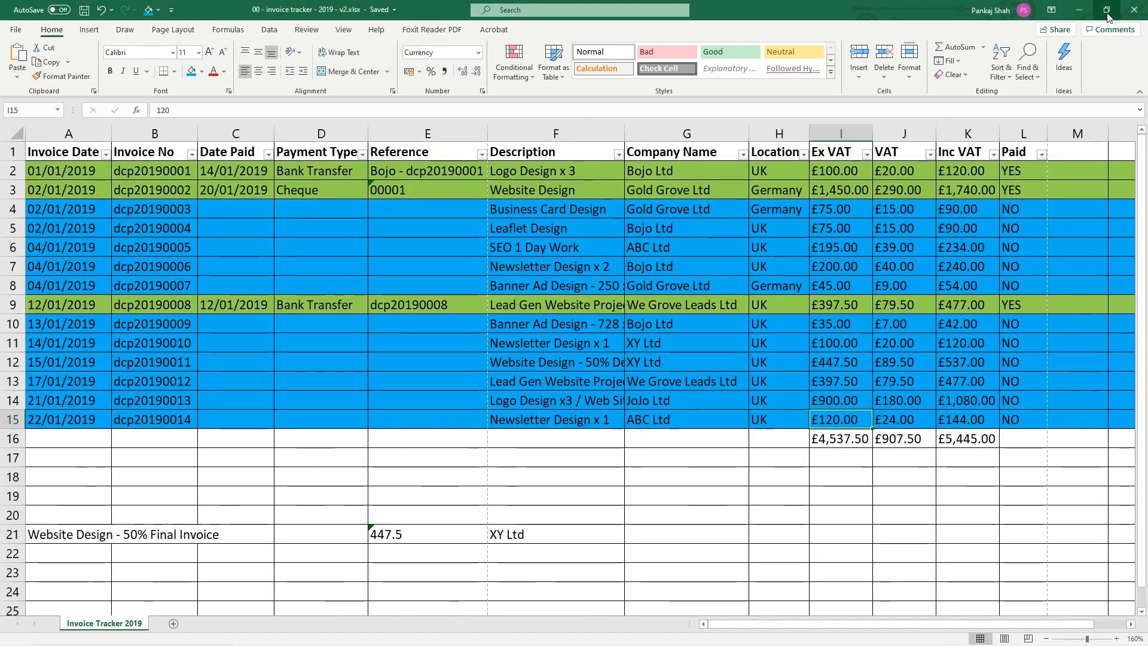
pyautogui.click(1080, 10)
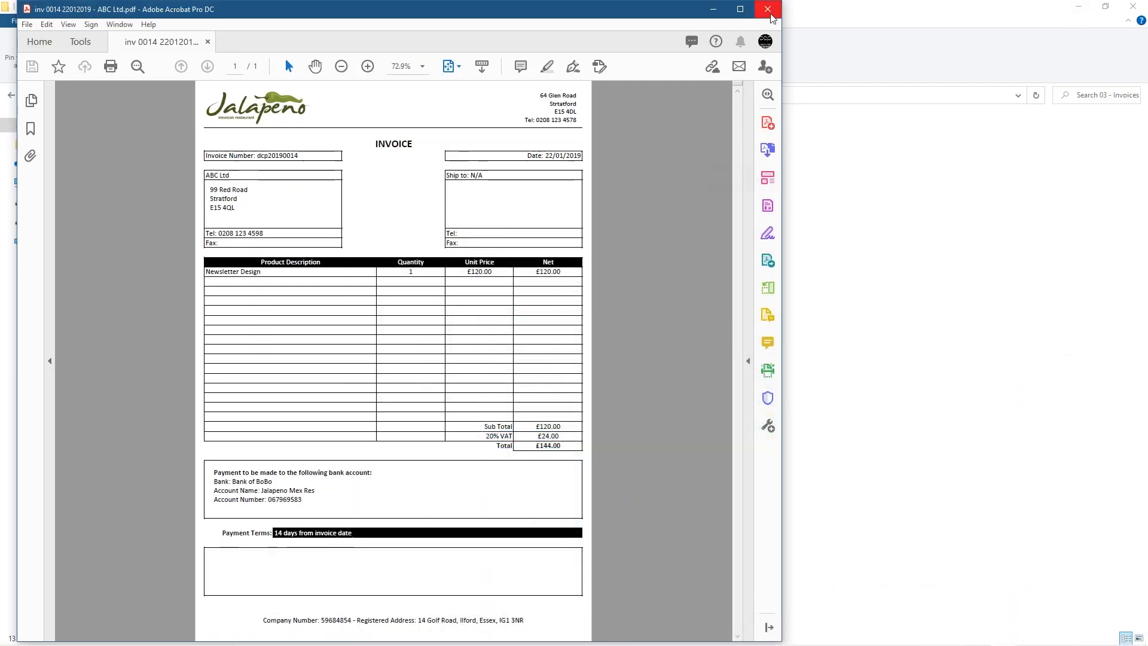
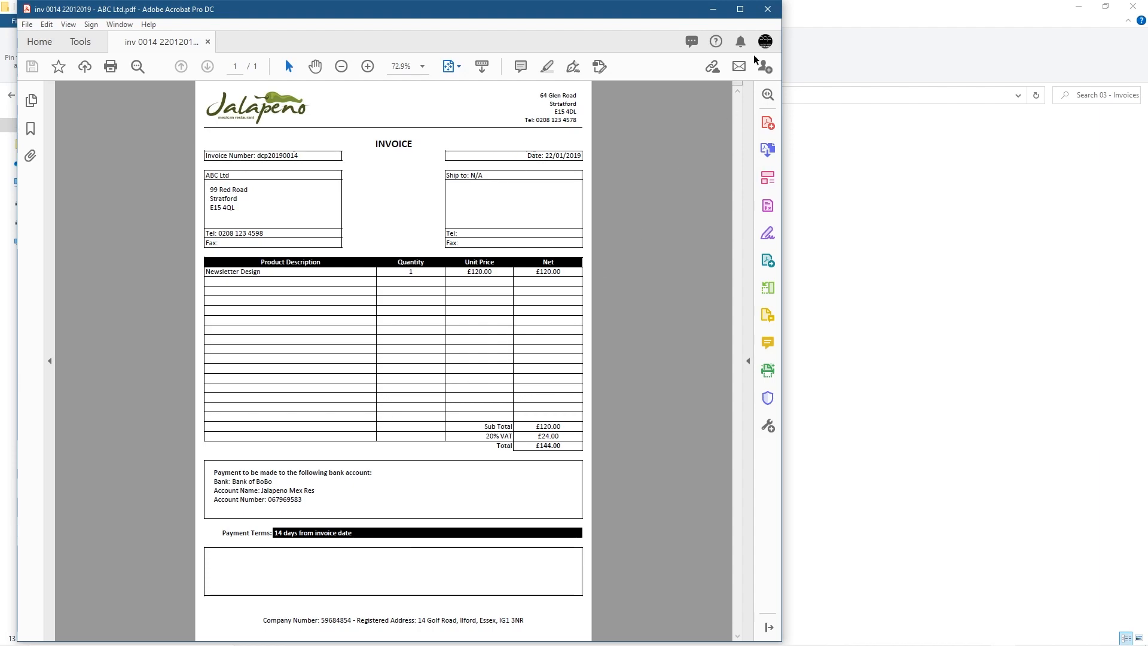
# Close the ABC Ltd invoice PDF in Acrobat and return to the Excel invoice tracker
pyautogui.click(768, 9)
pyautogui.hotkey('alt', 'Tab')
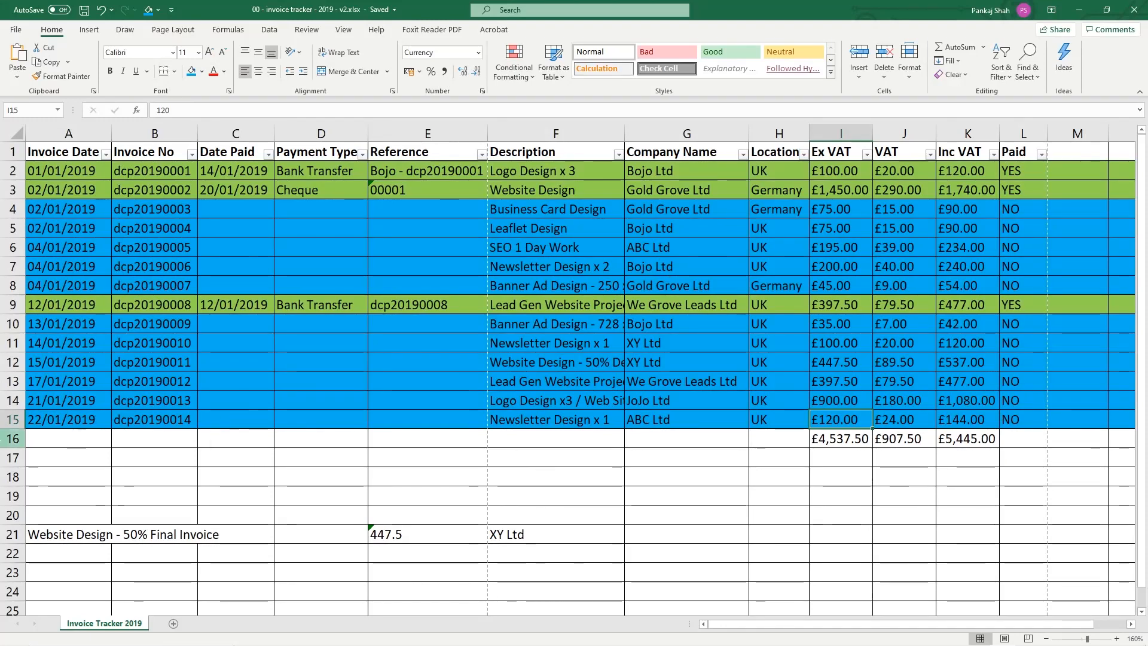
# Fill row 14 light green and enter 22/01/2019 as its Date Paid in C14
pyautogui.click(13, 401)
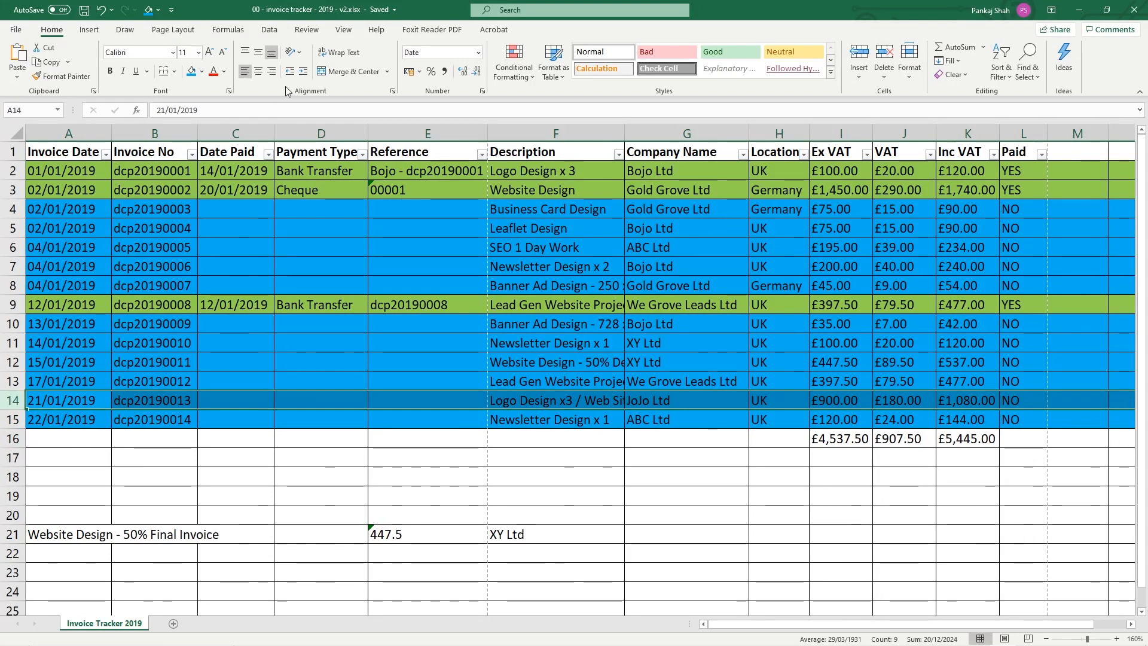
pyautogui.click(202, 71)
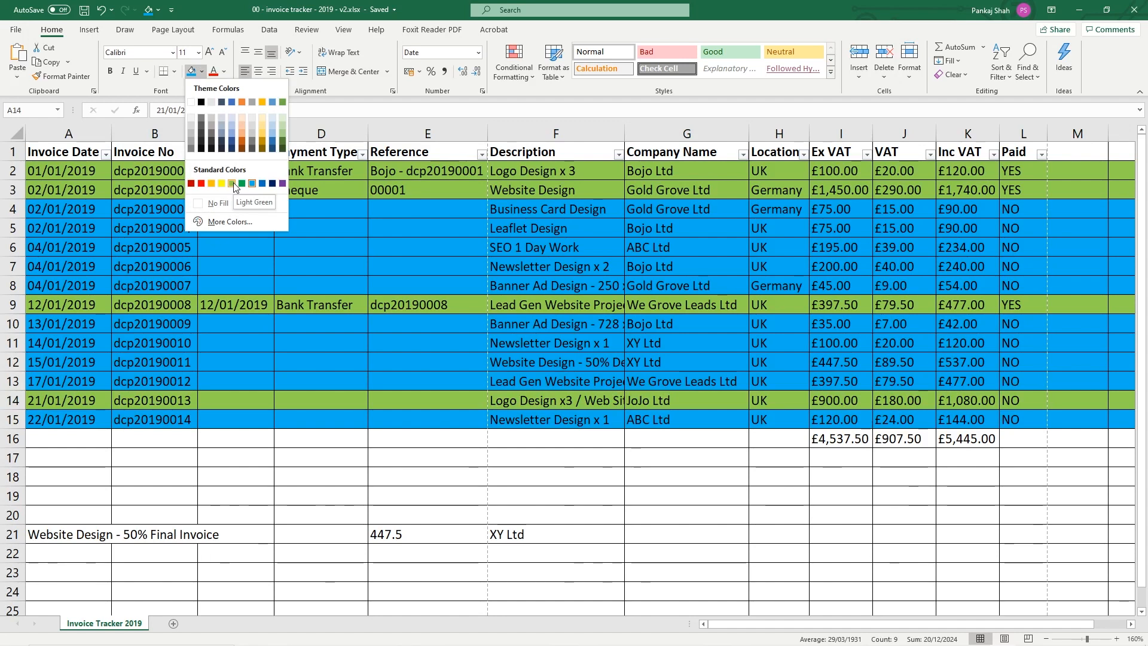
pyautogui.click(233, 184)
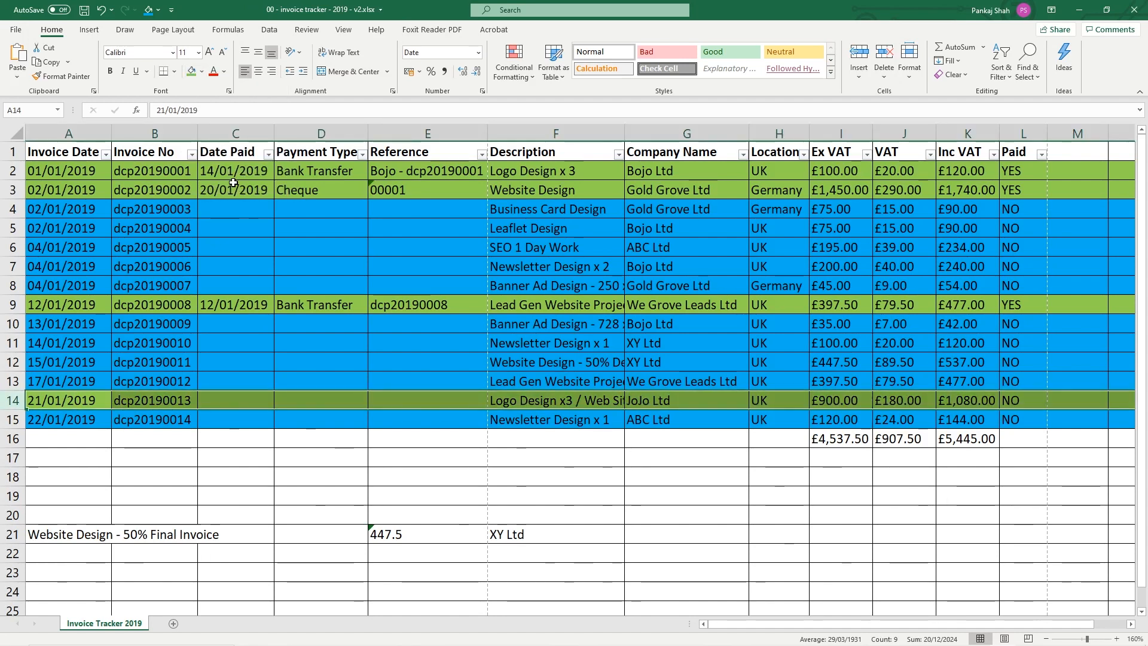
pyautogui.click(230, 402)
pyautogui.write('22/01/2019')
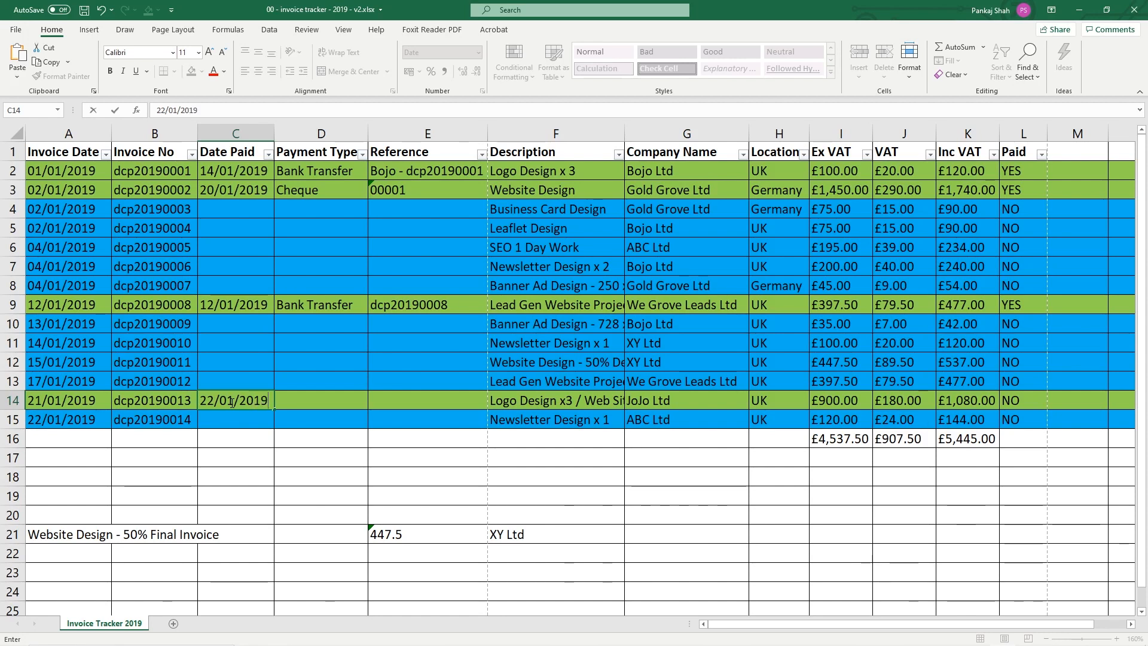
pyautogui.click(304, 421)
pyautogui.click(236, 402)
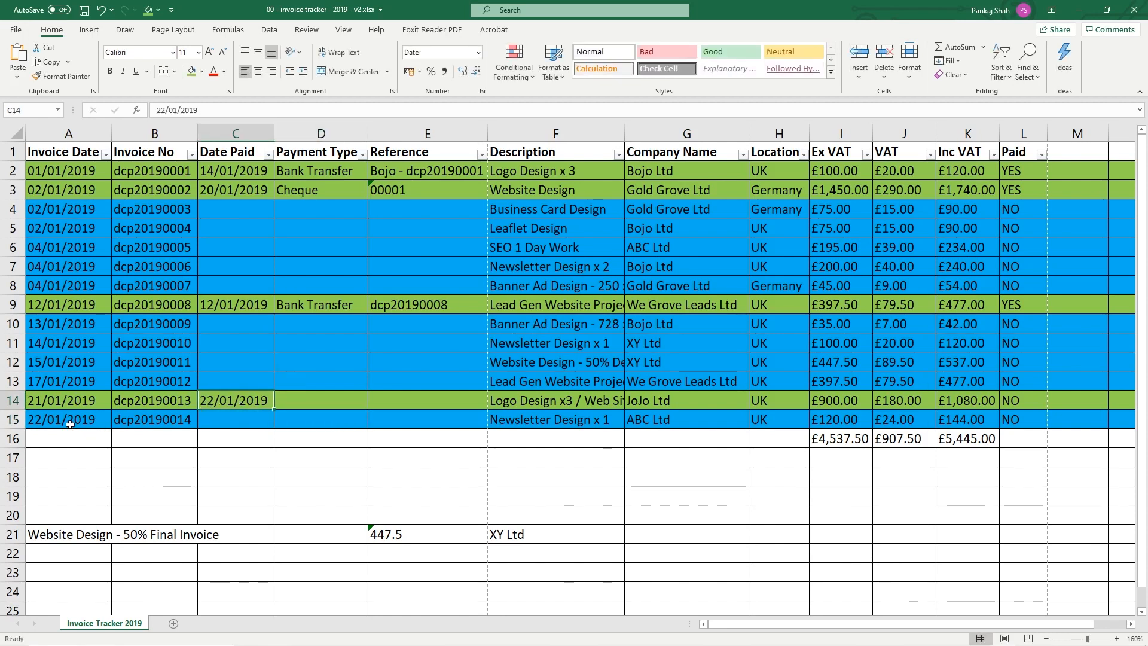
# Try pasting Bank Transfer from D9 into D14, then clear D14 again
pyautogui.click(320, 306)
pyautogui.hotkey('ctrl', 'c')
pyautogui.click(335, 398)
pyautogui.hotkey('ctrl', 'v')
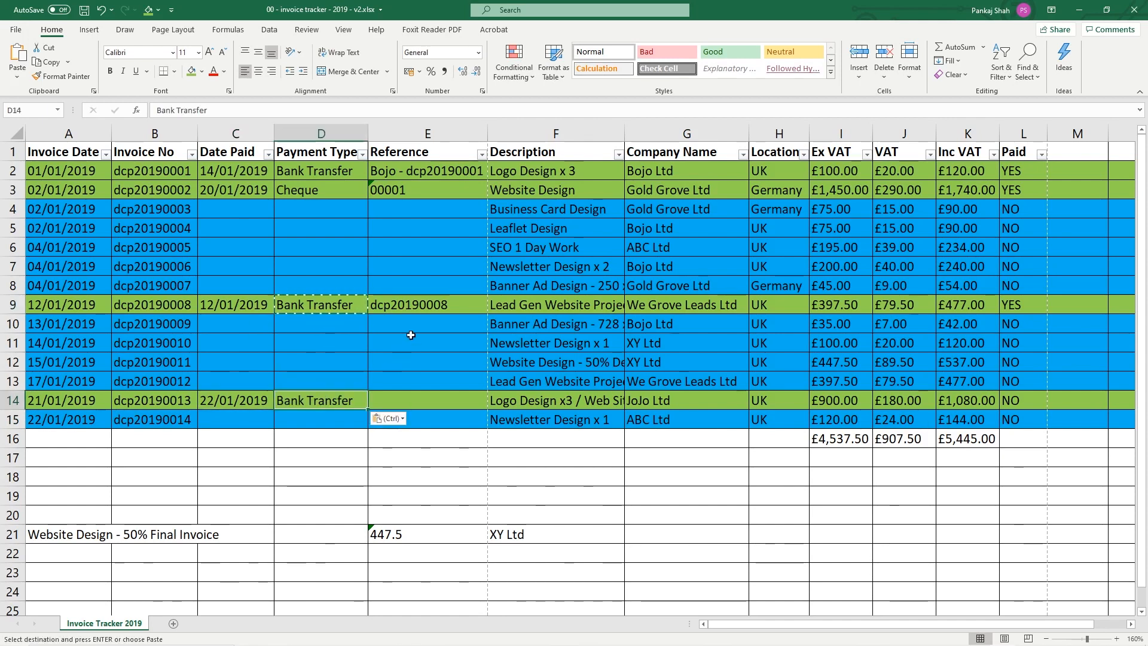
pyautogui.press('Escape')
pyautogui.press('Delete')
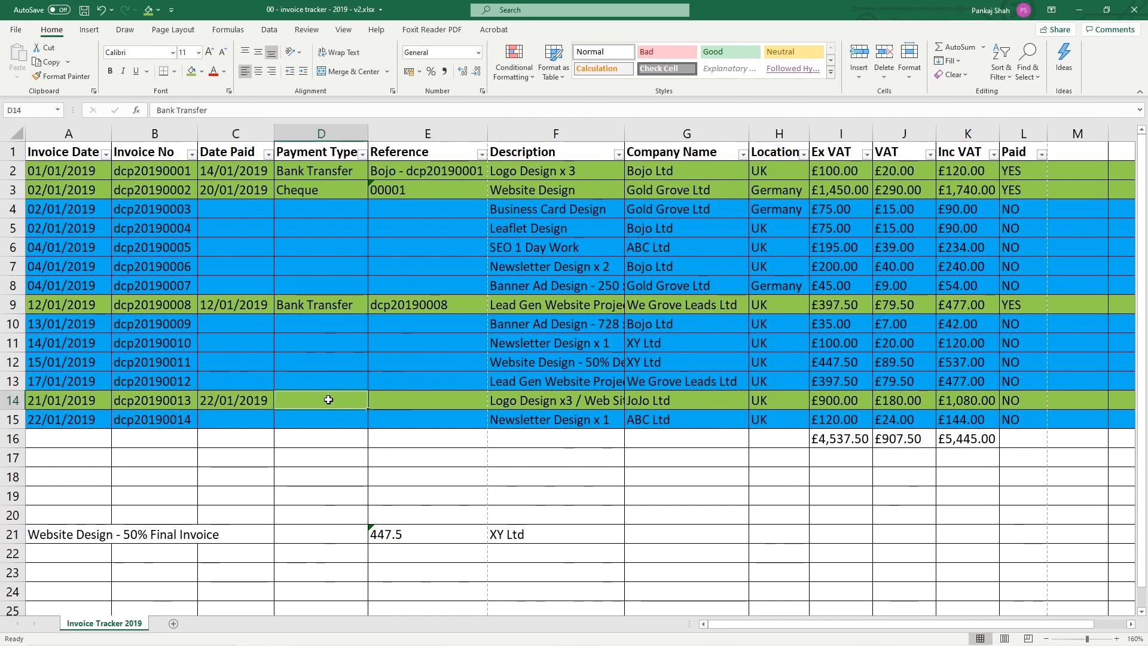
pyautogui.write('b')
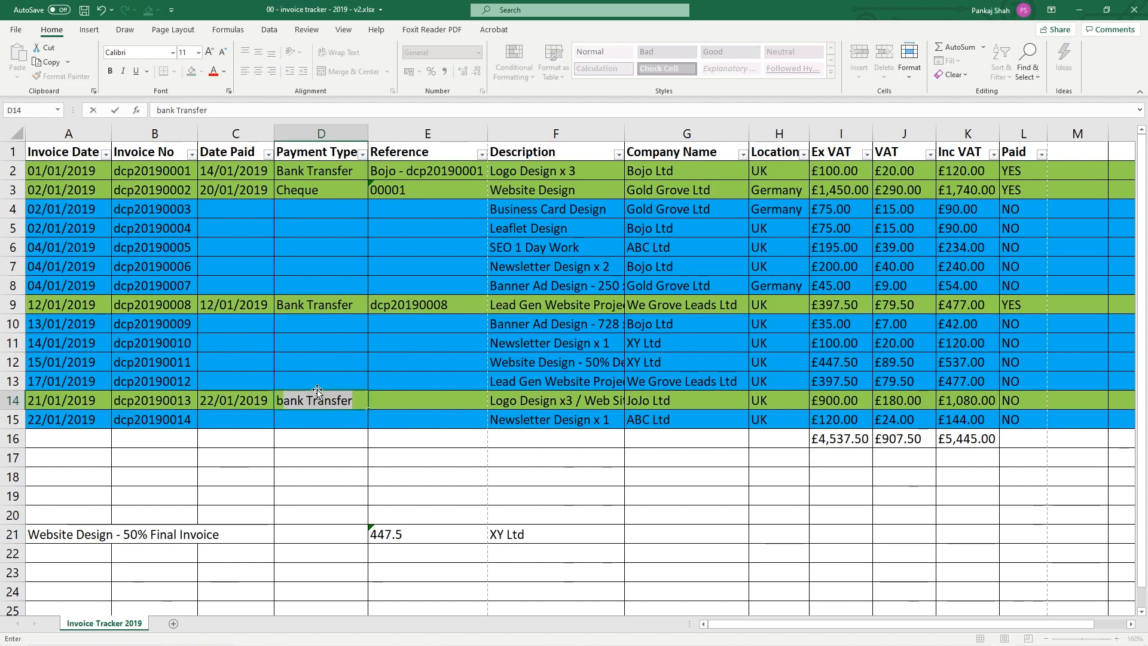
pyautogui.press('BackSpace')
pyautogui.press('BackSpace')
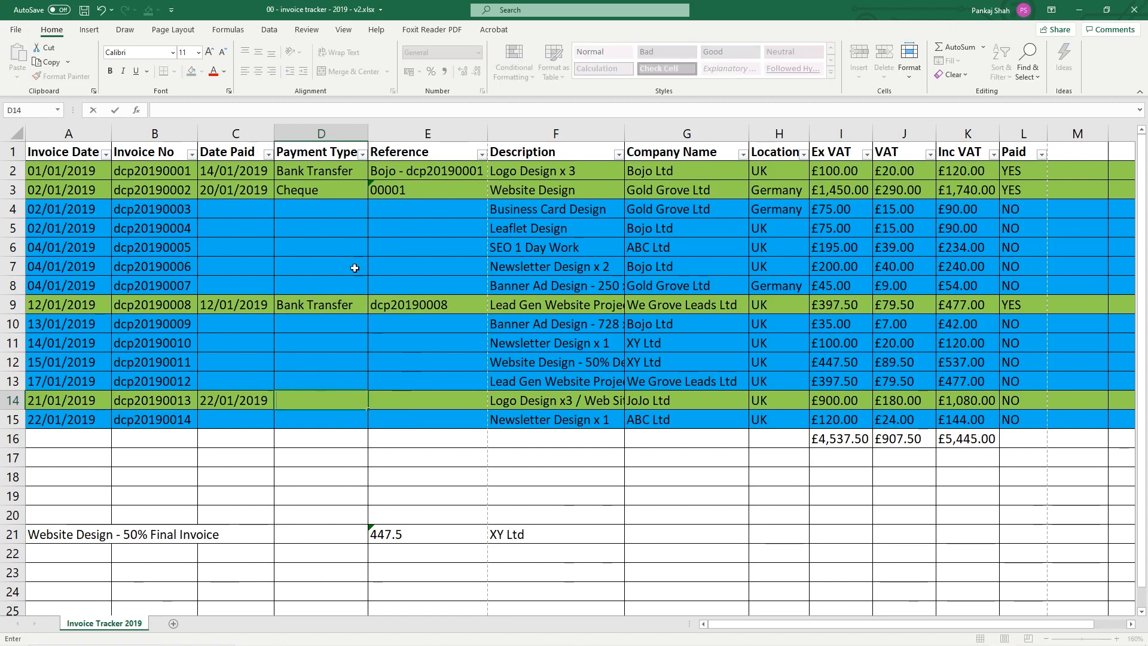
# Compare existing payment types and fill D14 with Bank Transfer via AutoComplete
pyautogui.click(321, 302)
pyautogui.click(318, 199)
pyautogui.click(318, 173)
pyautogui.click(324, 300)
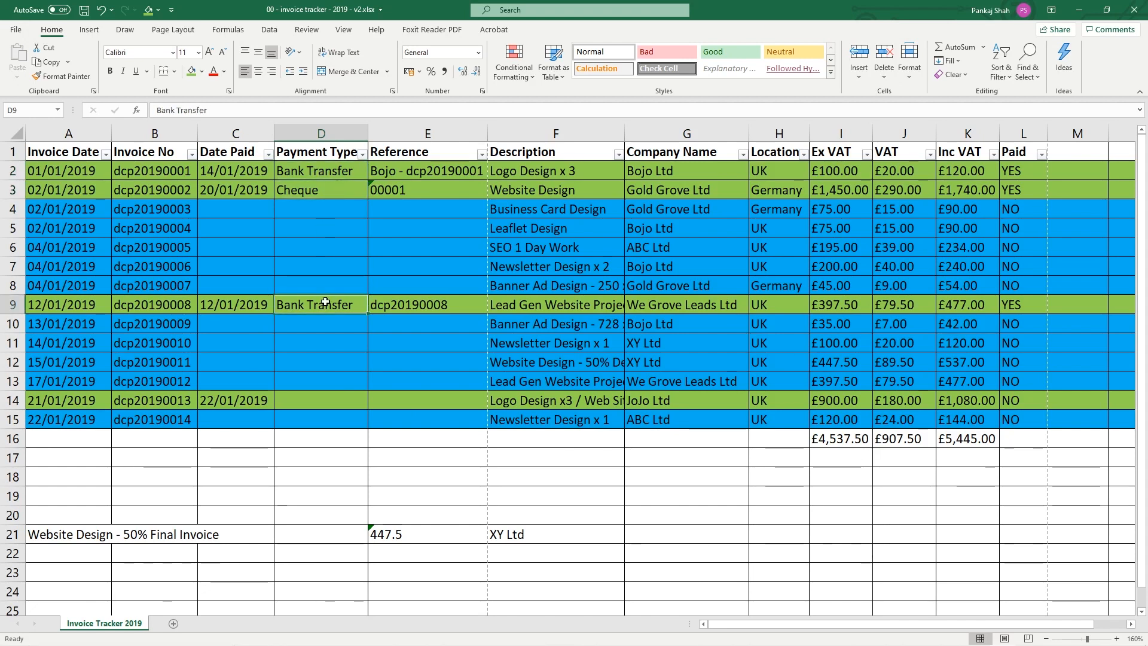
pyautogui.click(312, 401)
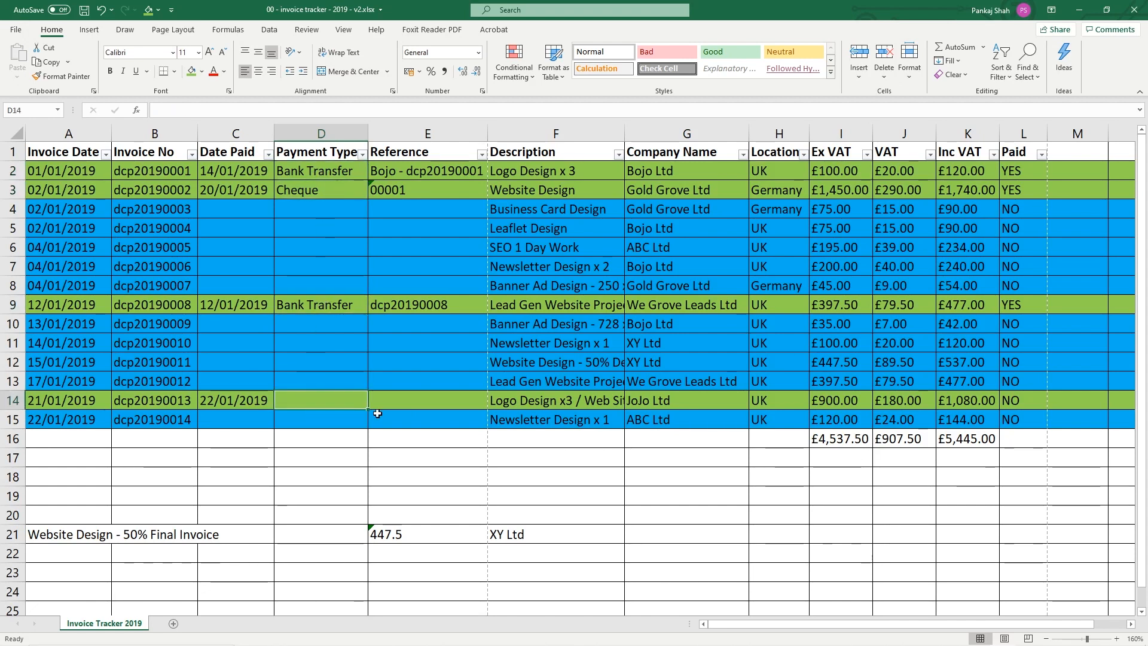
pyautogui.write('Bank Transfer')
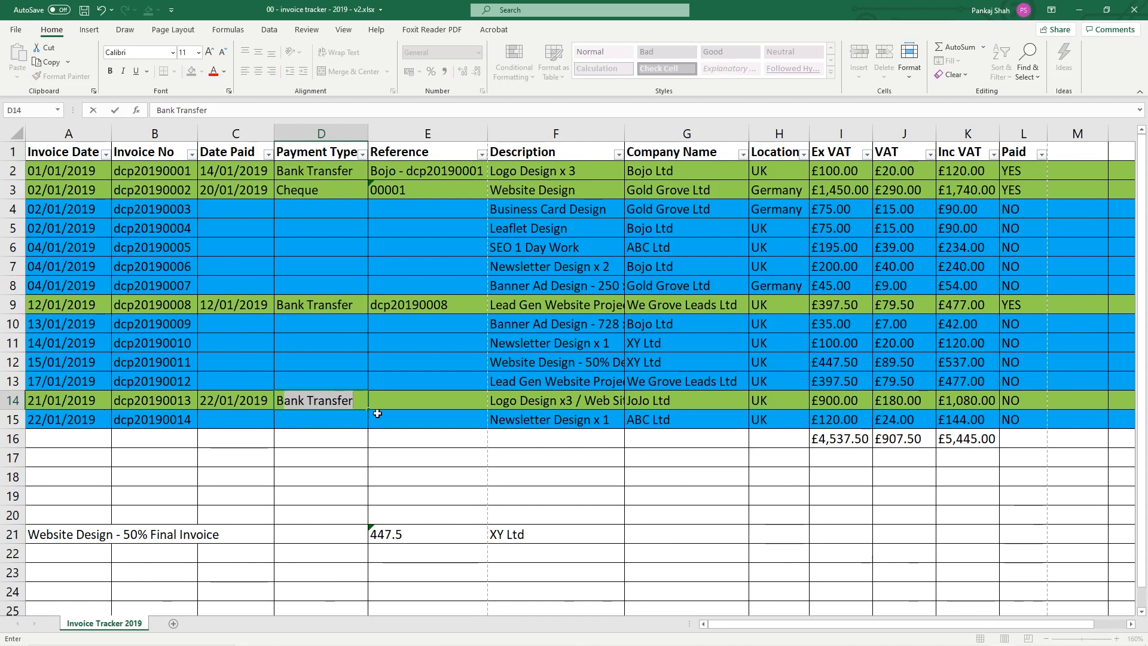
pyautogui.press('Return')
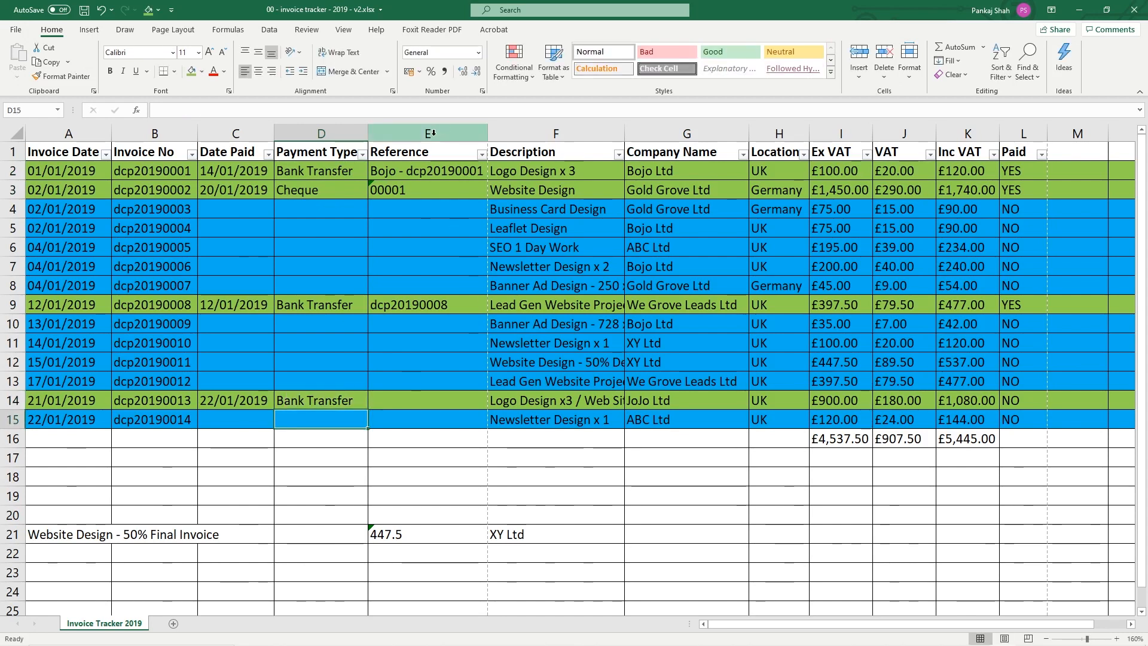
pyautogui.click(453, 407)
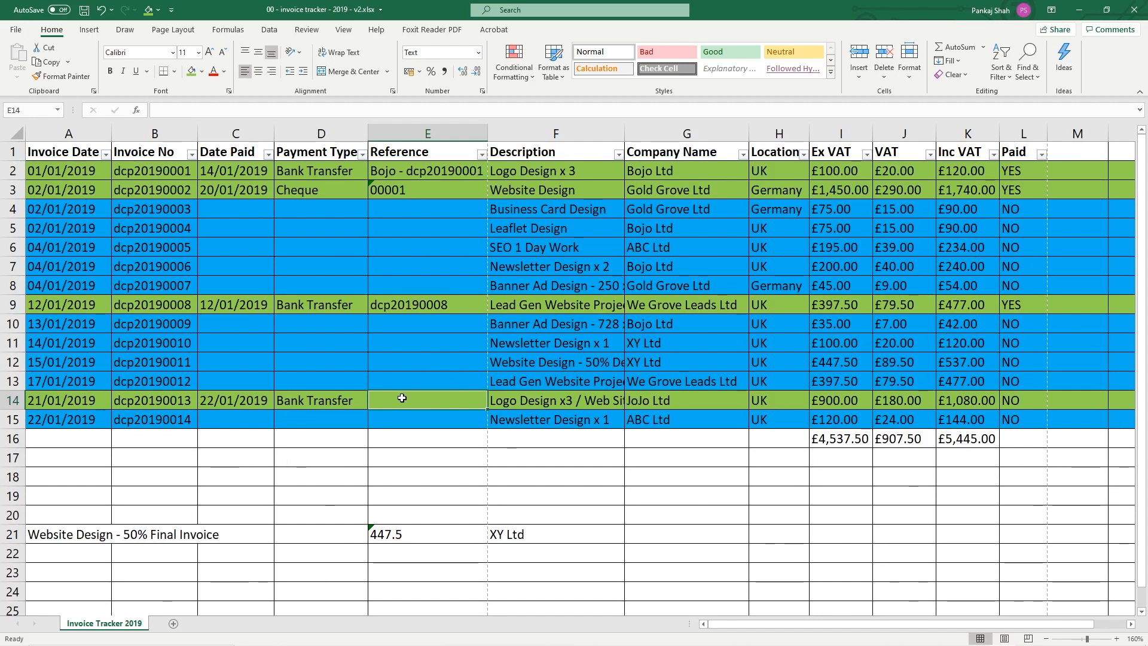
# Enter reference 'JoJo Payment' in E14, set L14 Paid to YES, and save
pyautogui.write('JoJo Payment')
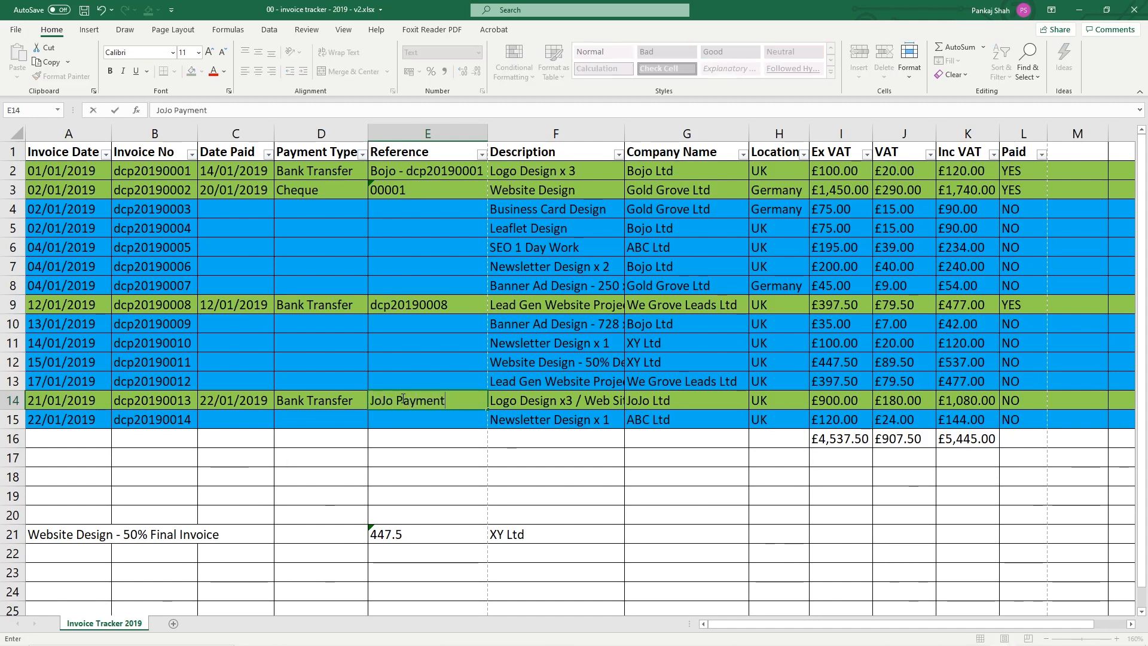
pyautogui.press('Return')
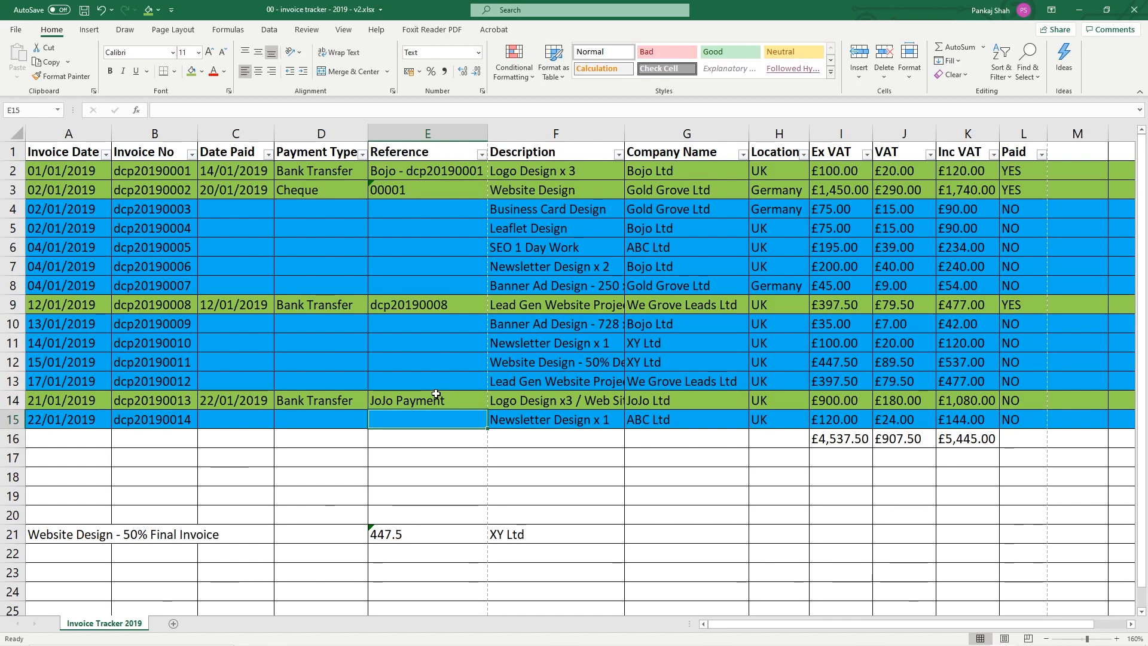
pyautogui.click(1011, 302)
pyautogui.hotkey('ctrl', 'c')
pyautogui.click(1017, 405)
pyautogui.hotkey('ctrl', 'v')
pyautogui.hotkey('ctrl', 's')
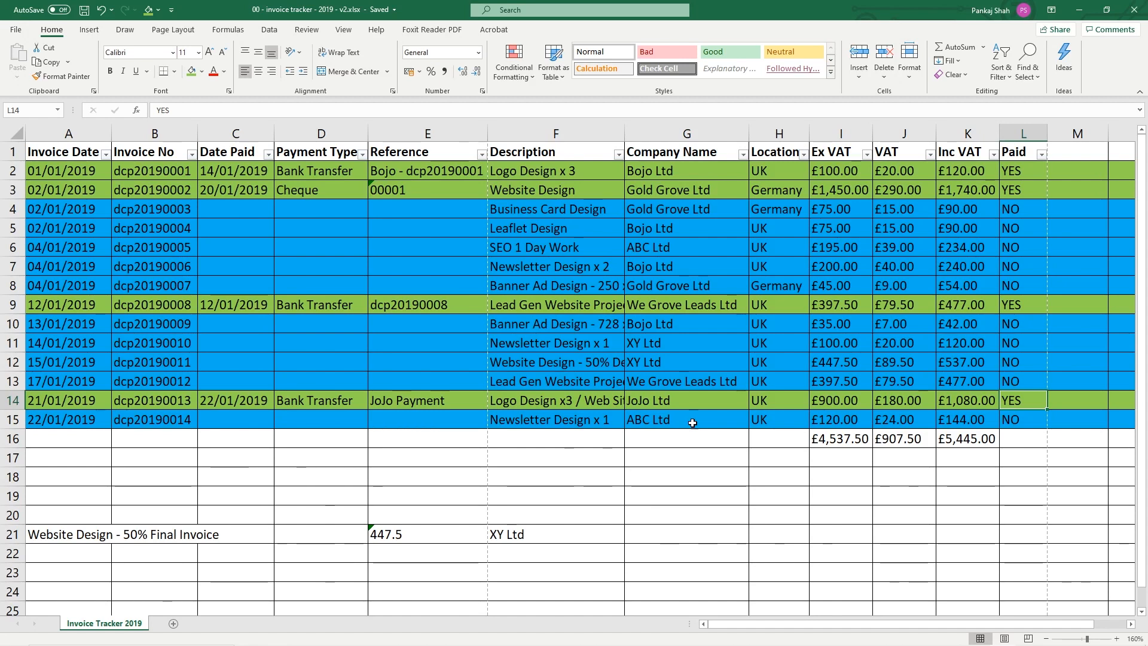
# Review row 14's dates, payment type, reference and Paid status, plus the row 21 note
pyautogui.click(50, 404)
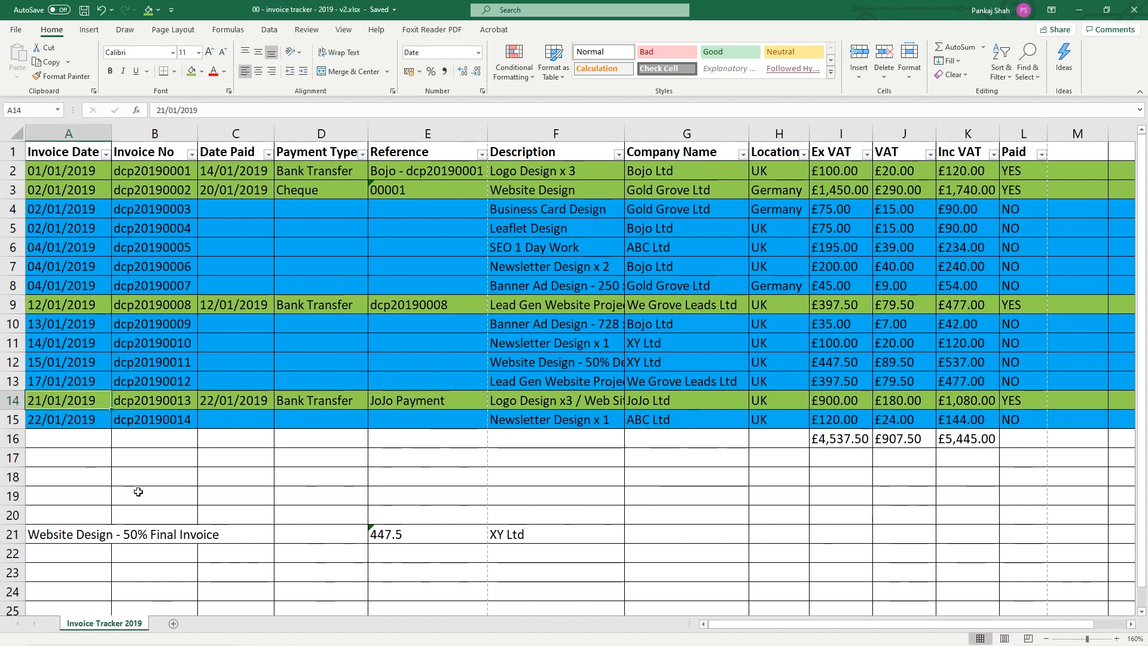
pyautogui.press('Right')
pyautogui.press('Right')
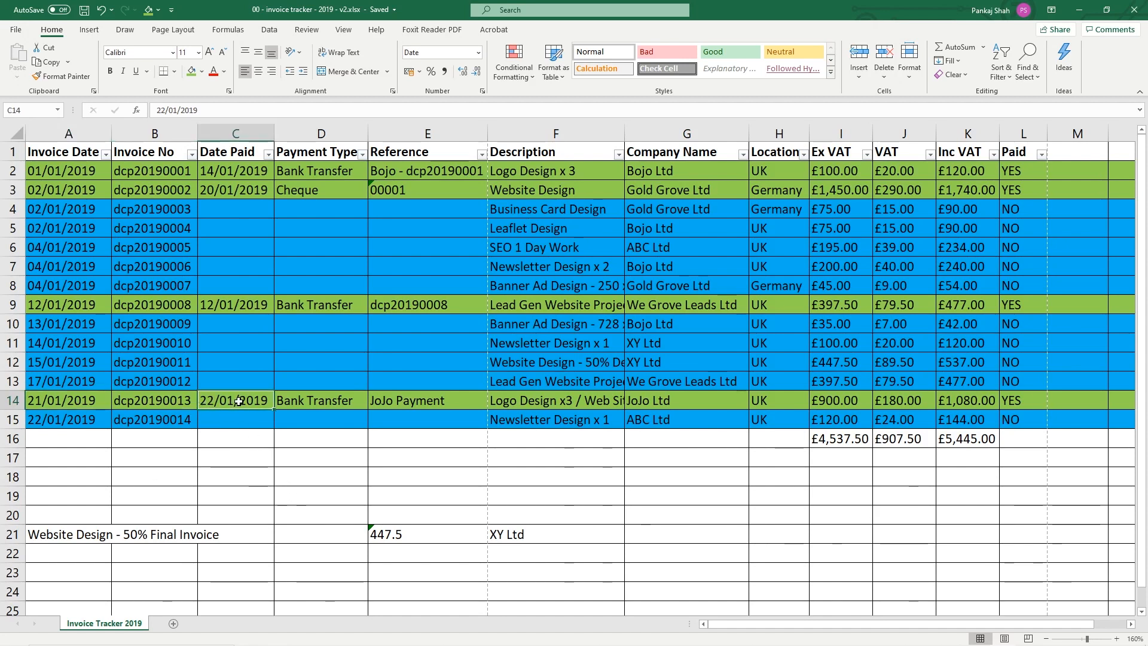
pyautogui.click(296, 403)
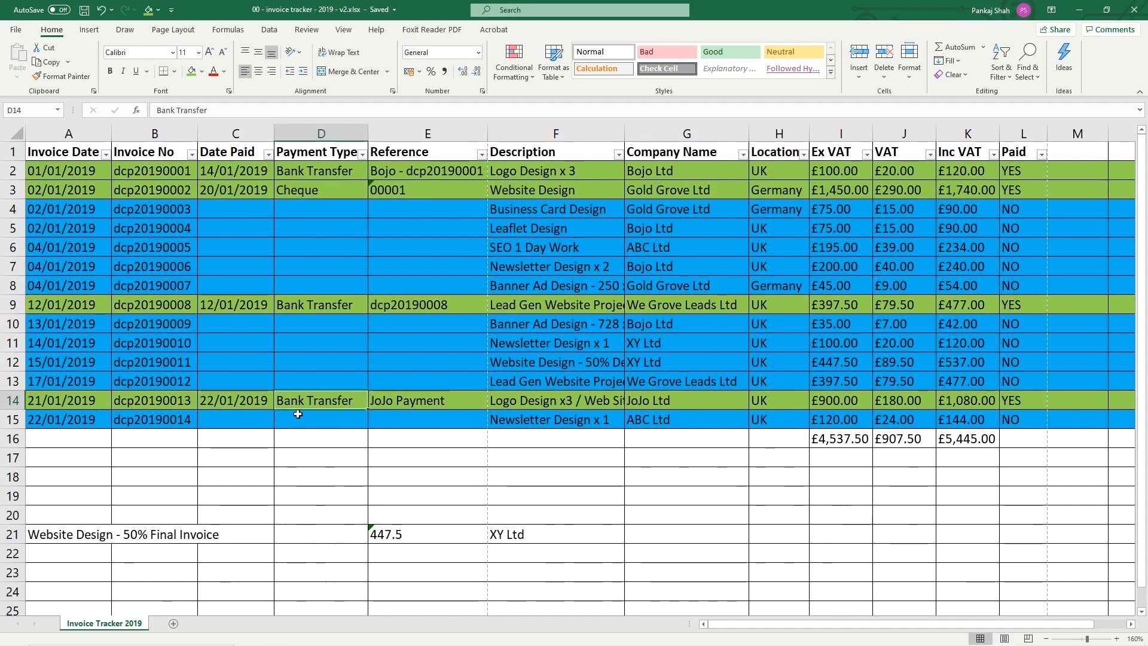
pyautogui.click(391, 401)
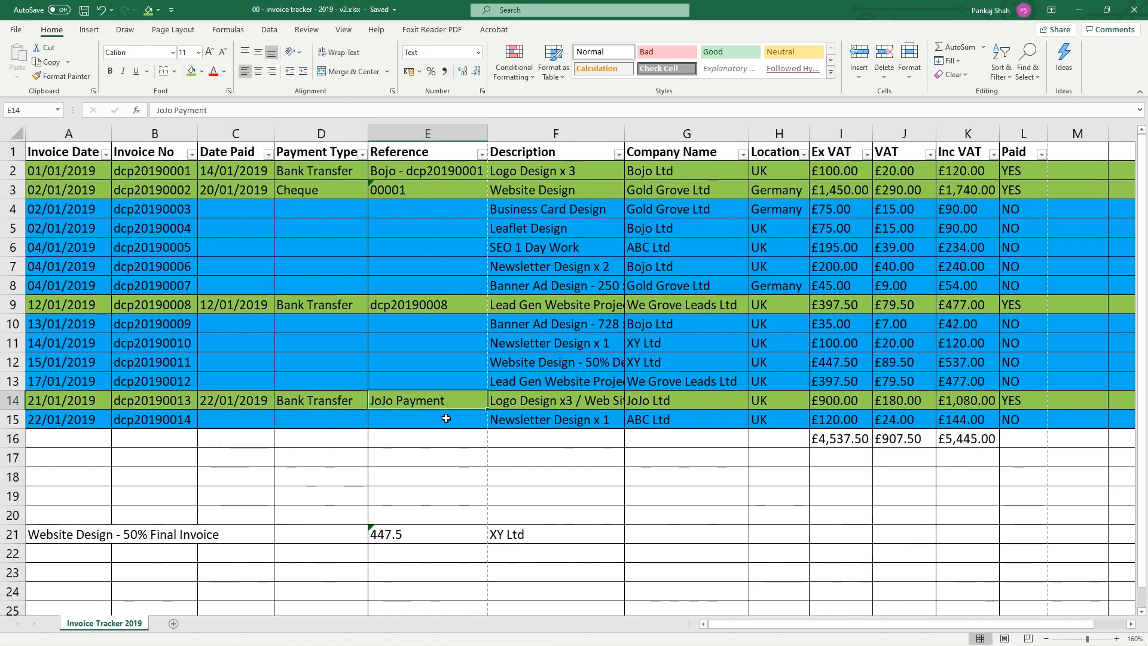
pyautogui.click(1033, 401)
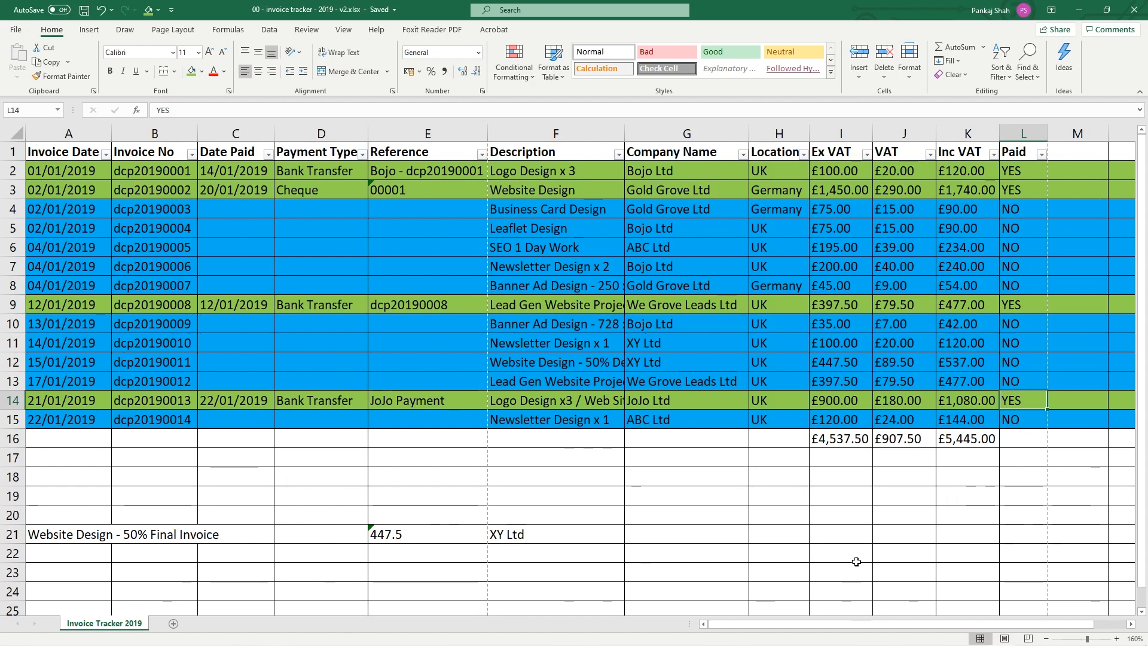
pyautogui.moveTo(73, 540); pyautogui.dragTo(492, 539)
pyautogui.scroll(-2, 219, 538)
pyautogui.scroll(2, 219, 538)
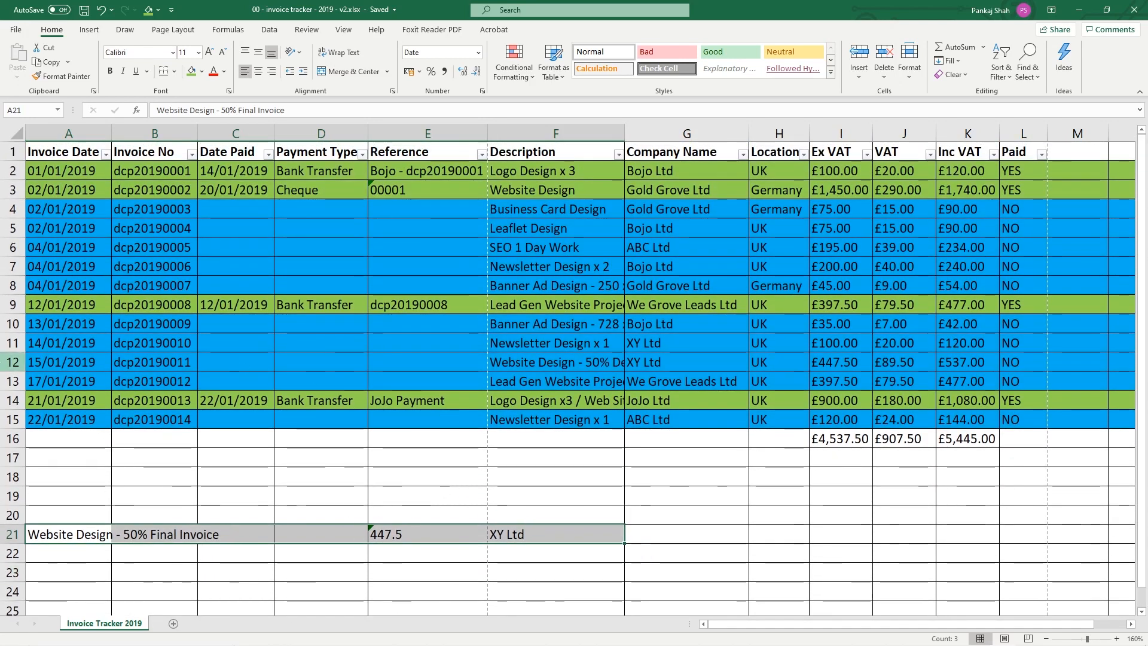
# Fill row 12, the XY Ltd website design invoice, green like paid rows
pyautogui.click(12, 361)
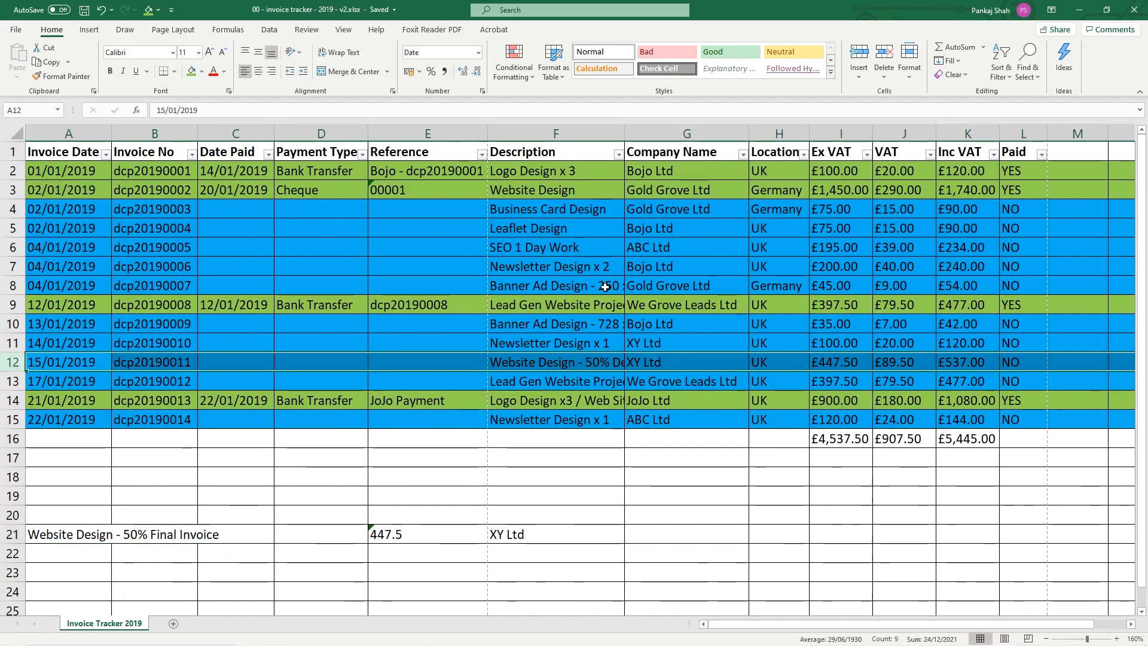
pyautogui.click(604, 366)
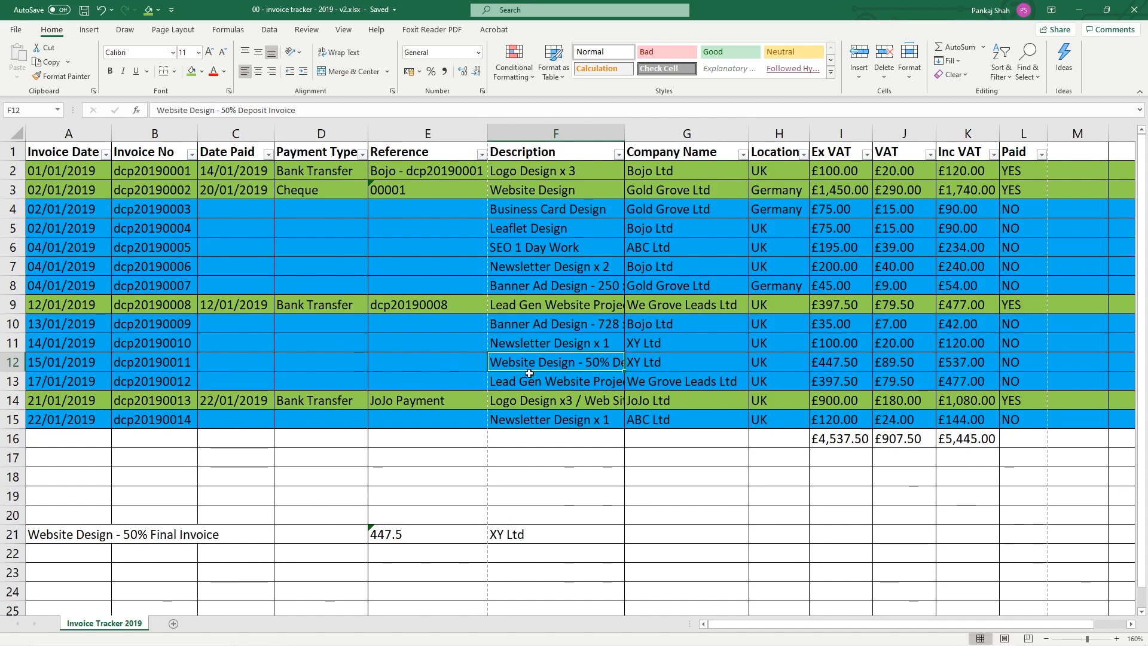
pyautogui.click(5, 362)
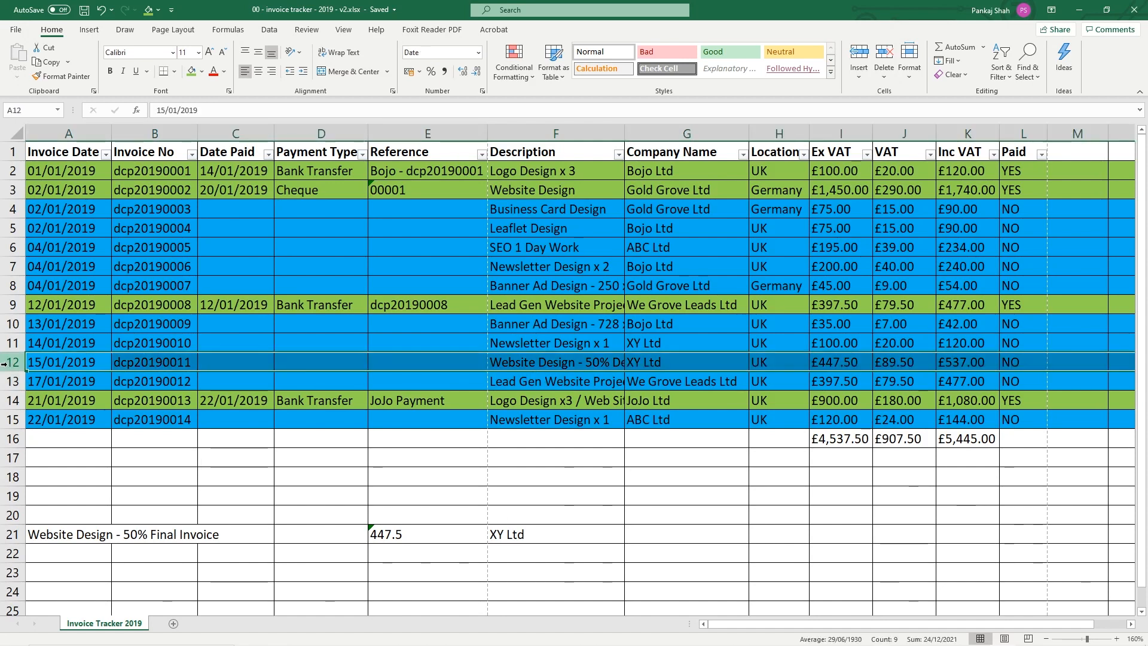
pyautogui.click(192, 71)
# Copy row 14's payment details (C14:E14) into C12:E12 and save
pyautogui.moveTo(239, 401); pyautogui.dragTo(375, 400)
pyautogui.hotkey('ctrl', 'c')
pyautogui.click(221, 360)
pyautogui.hotkey('ctrl', 'v')
pyautogui.hotkey('ctrl', 's')
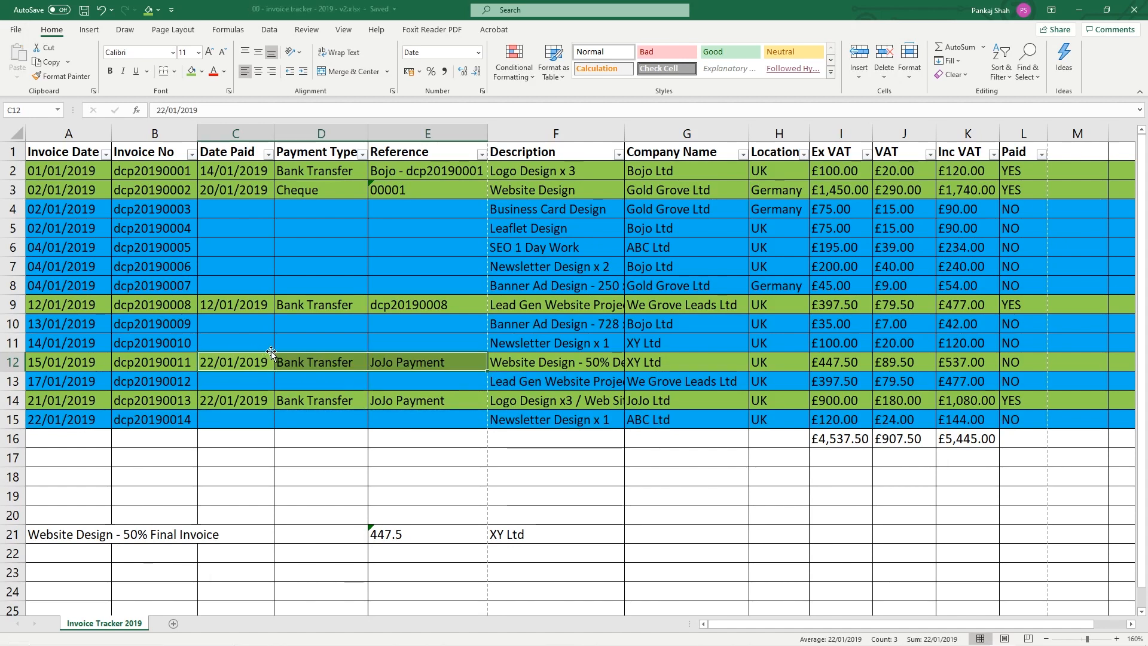
pyautogui.click(231, 363)
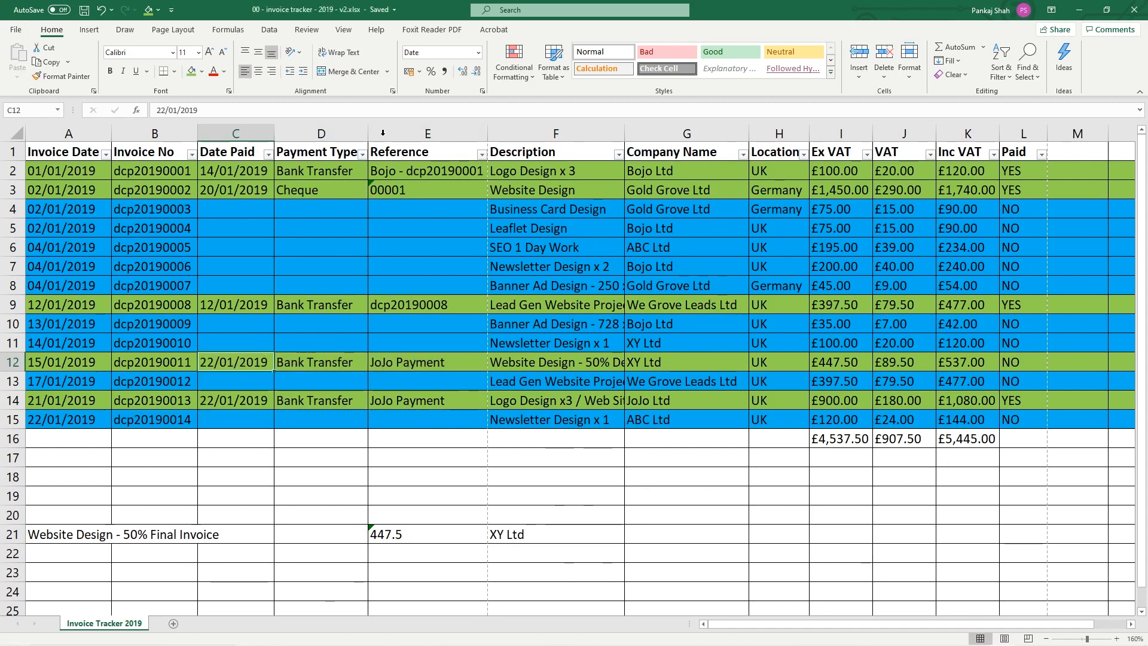
# Set L12 Paid to YES, then review row 12 and the row 21 final-invoice notes
pyautogui.click(1023, 309)
pyautogui.hotkey('ctrl', 'c')
pyautogui.click(1029, 361)
pyautogui.hotkey('ctrl', 'v')
pyautogui.press('Escape')
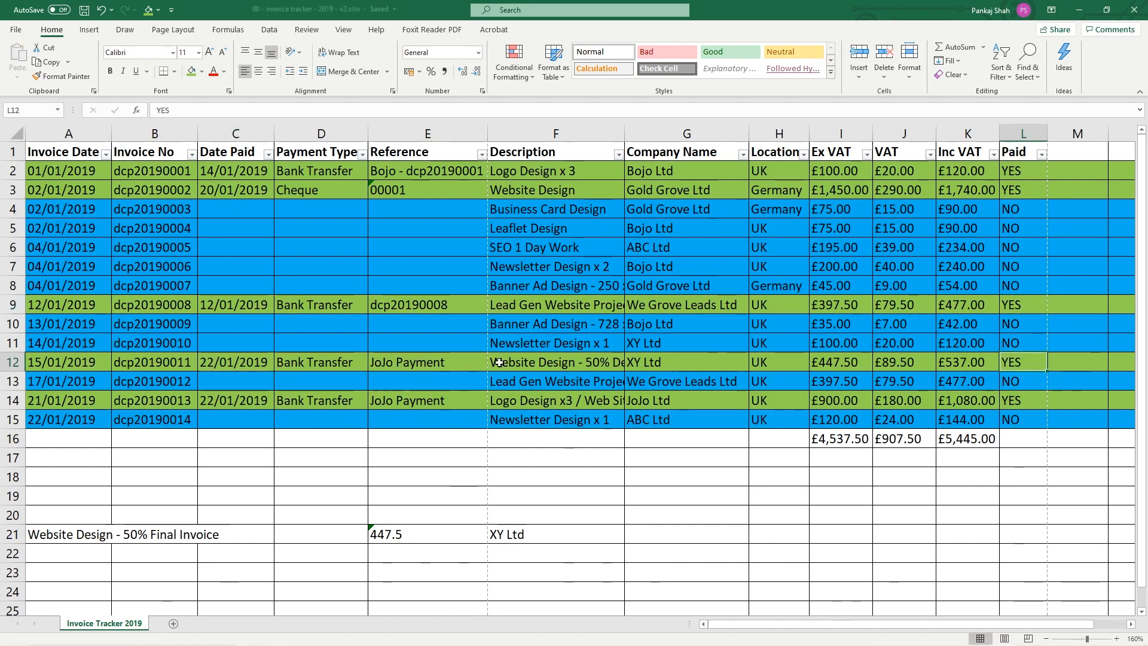
pyautogui.click(13, 360)
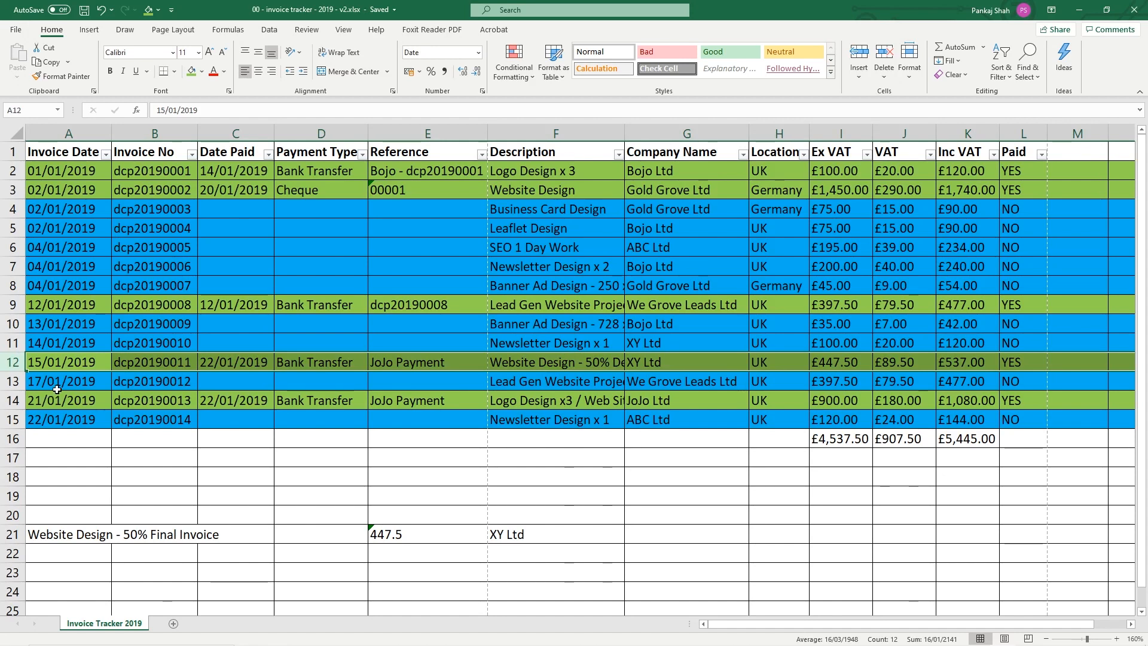
pyautogui.click(562, 363)
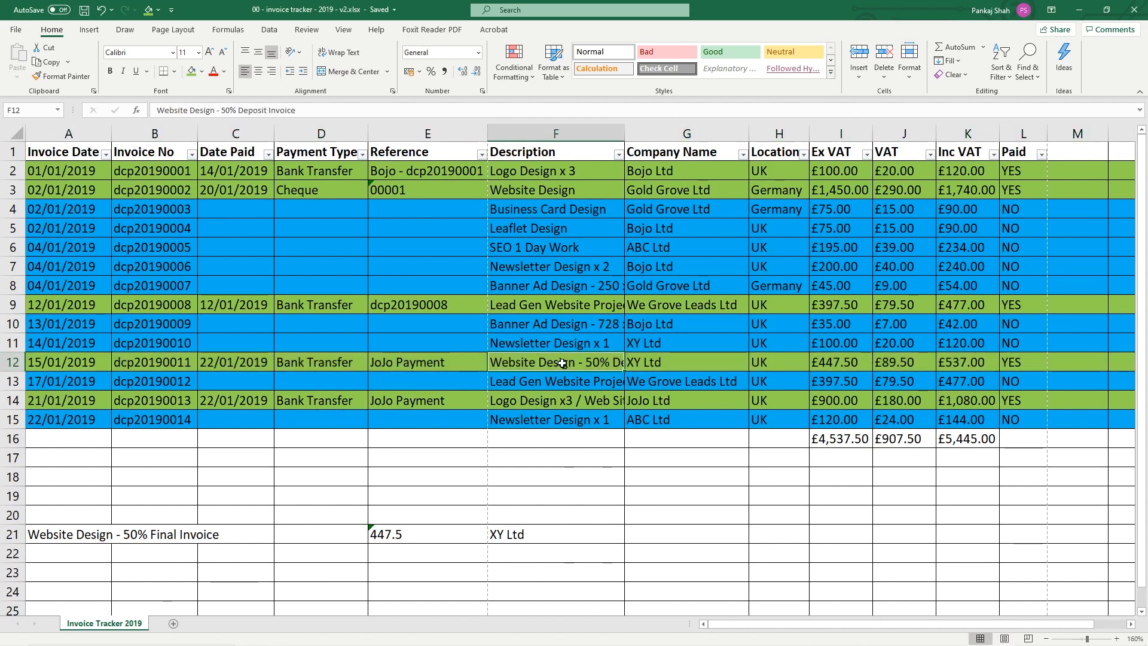
pyautogui.moveTo(42, 535); pyautogui.dragTo(515, 538)
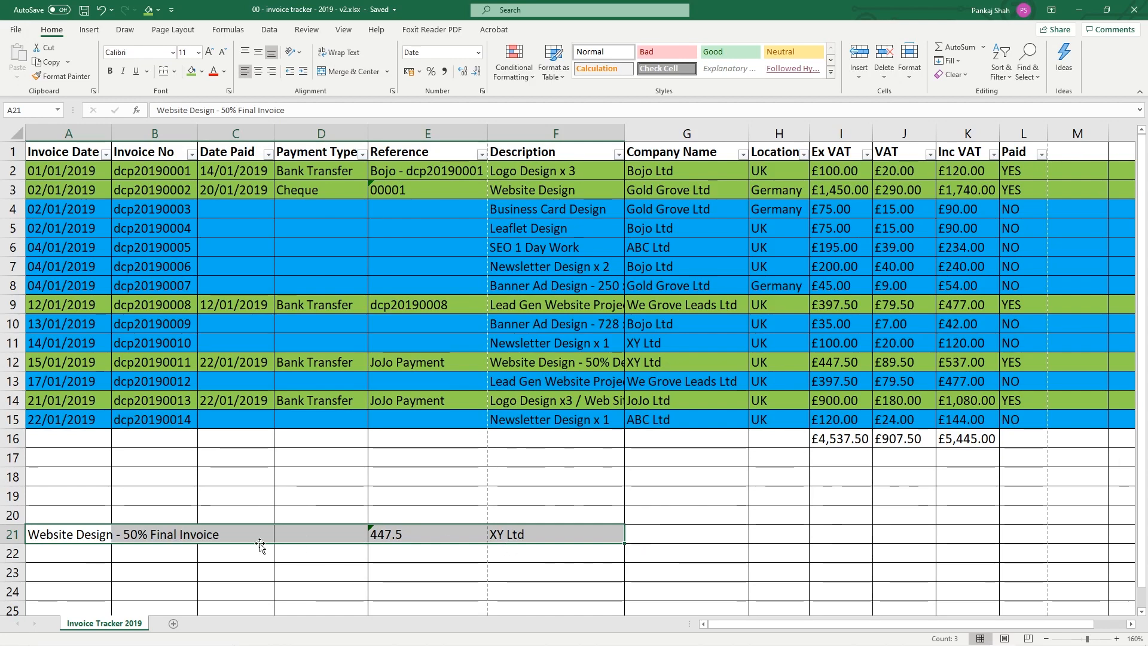
# Review the row 21 notes, the totals row and the notes area A21:F29
pyautogui.scroll(-5, 307, 523)
pyautogui.scroll(4, 226, 504)
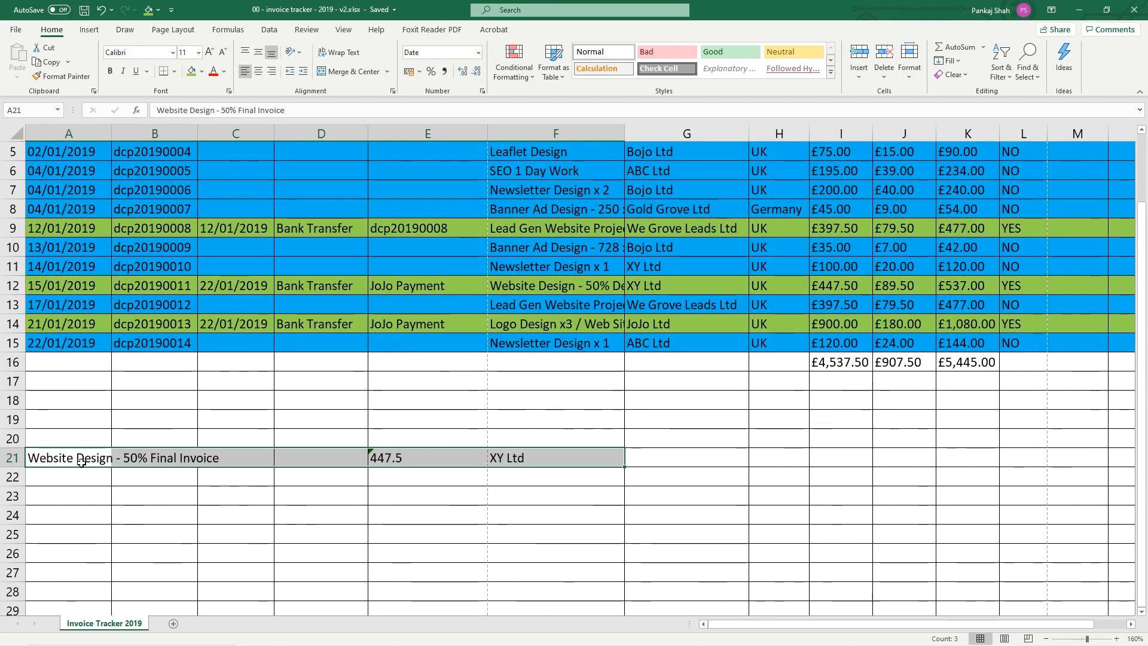
pyautogui.moveTo(84, 458); pyautogui.dragTo(528, 456)
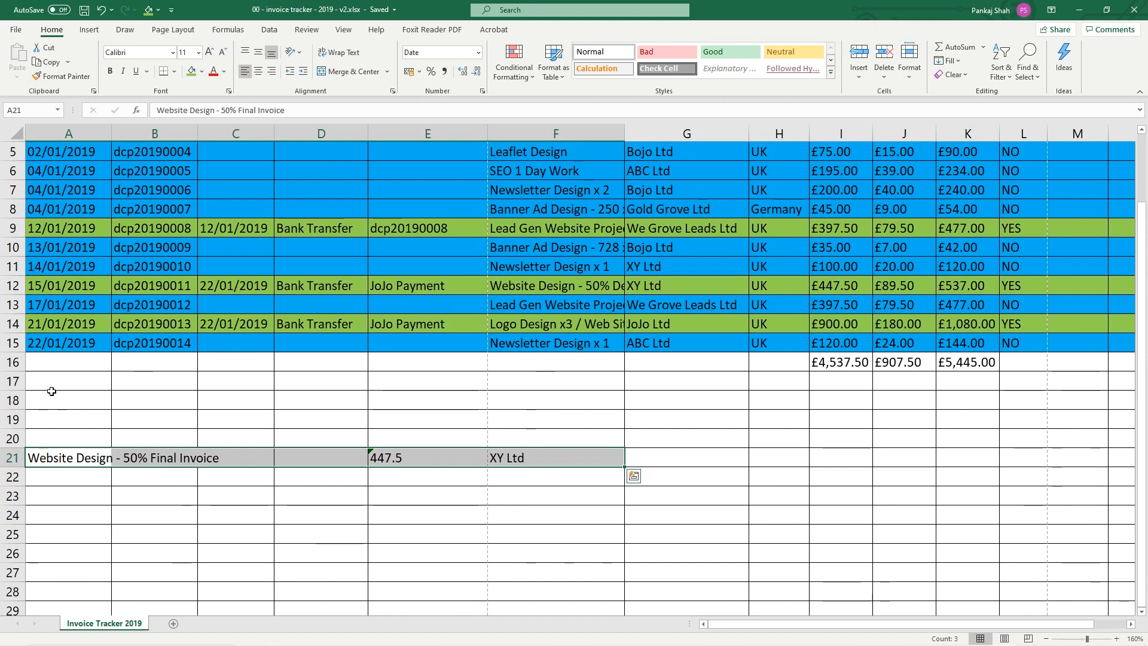
pyautogui.click(15, 438)
pyautogui.click(16, 362)
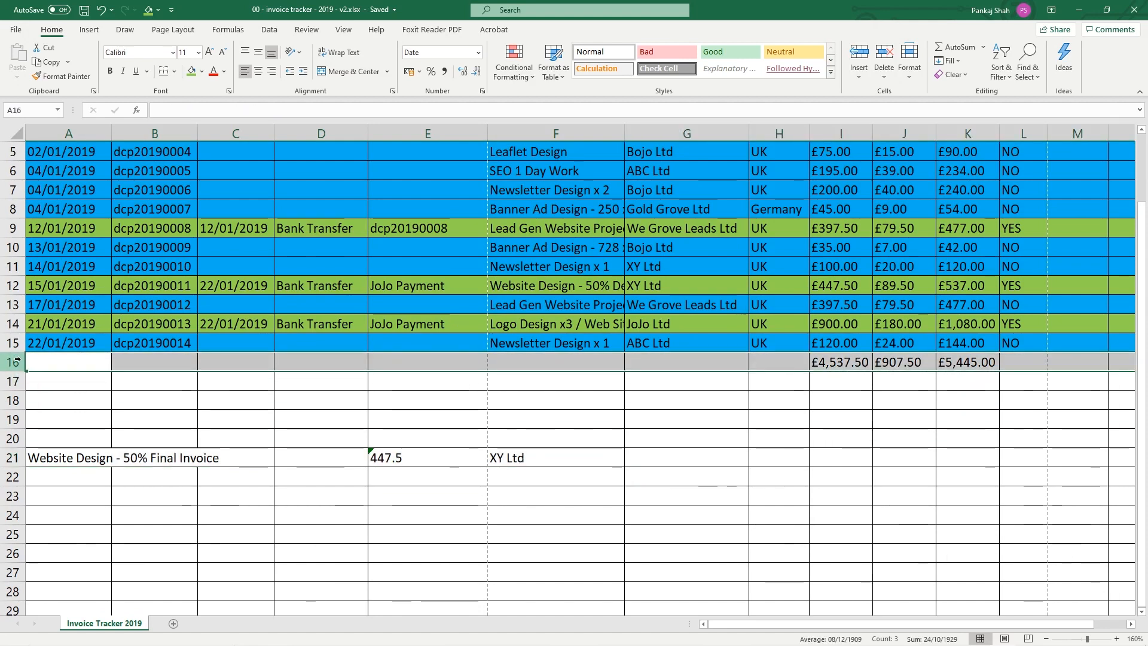
pyautogui.moveTo(36, 457); pyautogui.dragTo(500, 603)
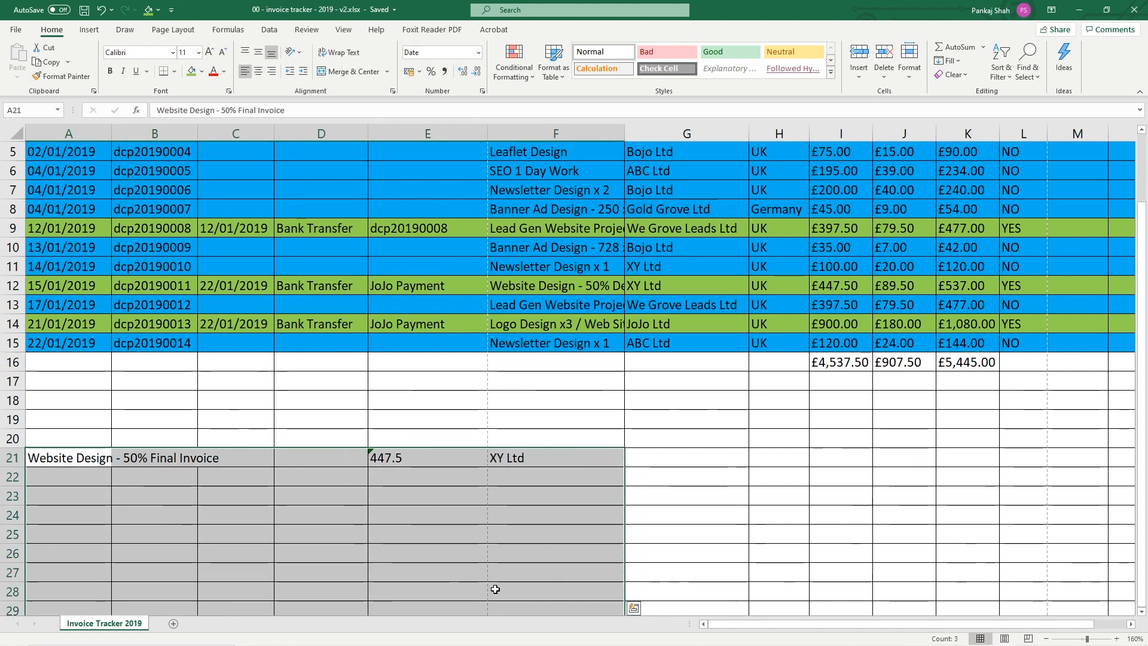
pyautogui.scroll(2, 495, 589)
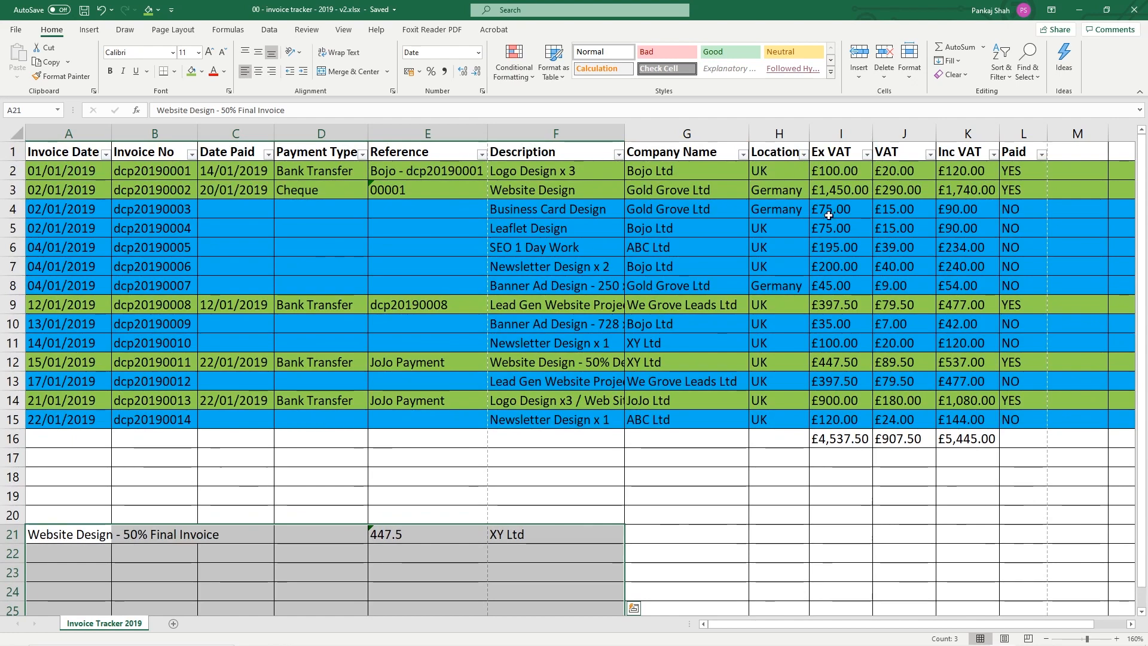
# Check the ex-VAT amounts in I4:I5 and I12, then minimize Excel
pyautogui.click(830, 212)
pyautogui.moveTo(830, 225); pyautogui.dragTo(831, 237)
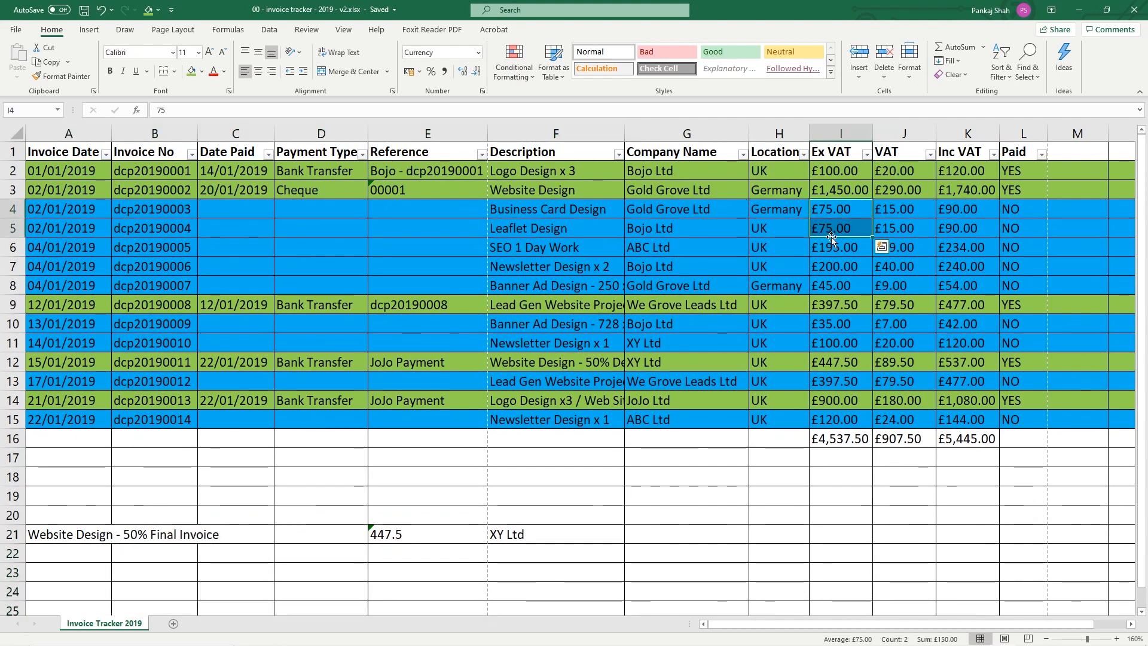
pyautogui.click(840, 360)
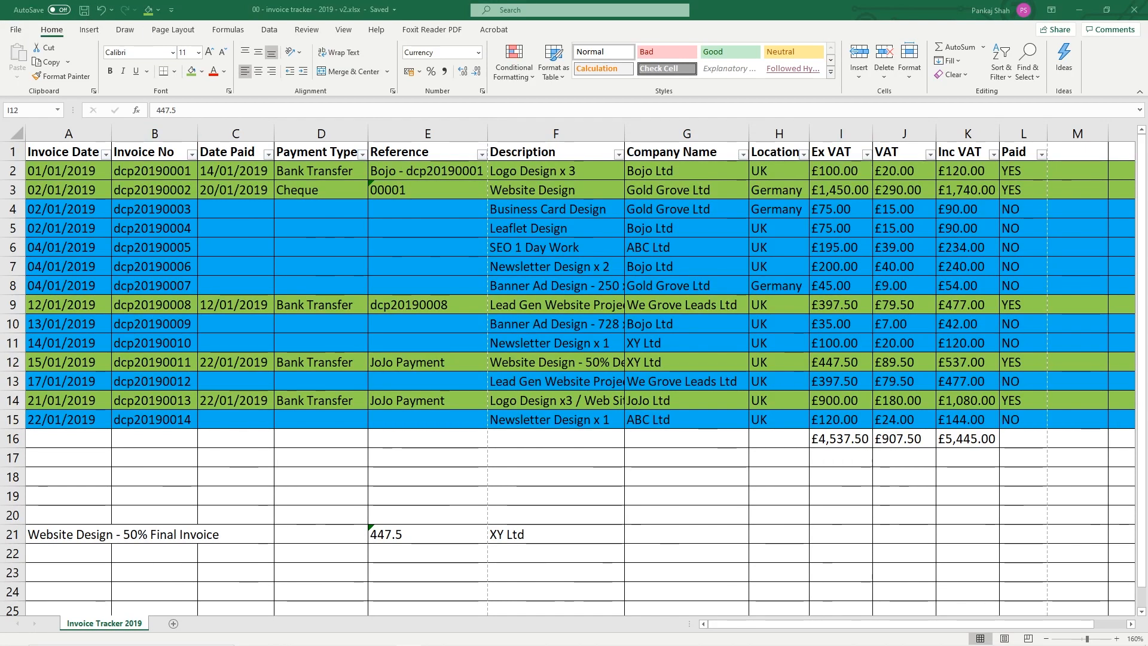
pyautogui.click(1078, 13)
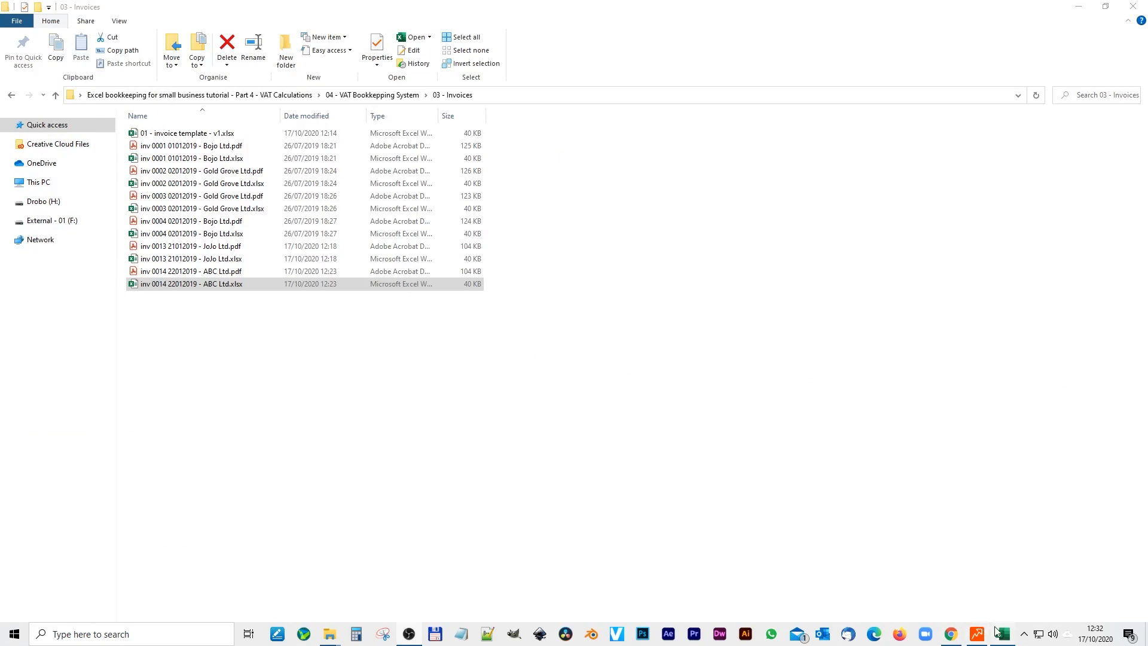
# Close the invoice tracker and go back to the VAT Bookkeeping System folder
pyautogui.click(1002, 641)
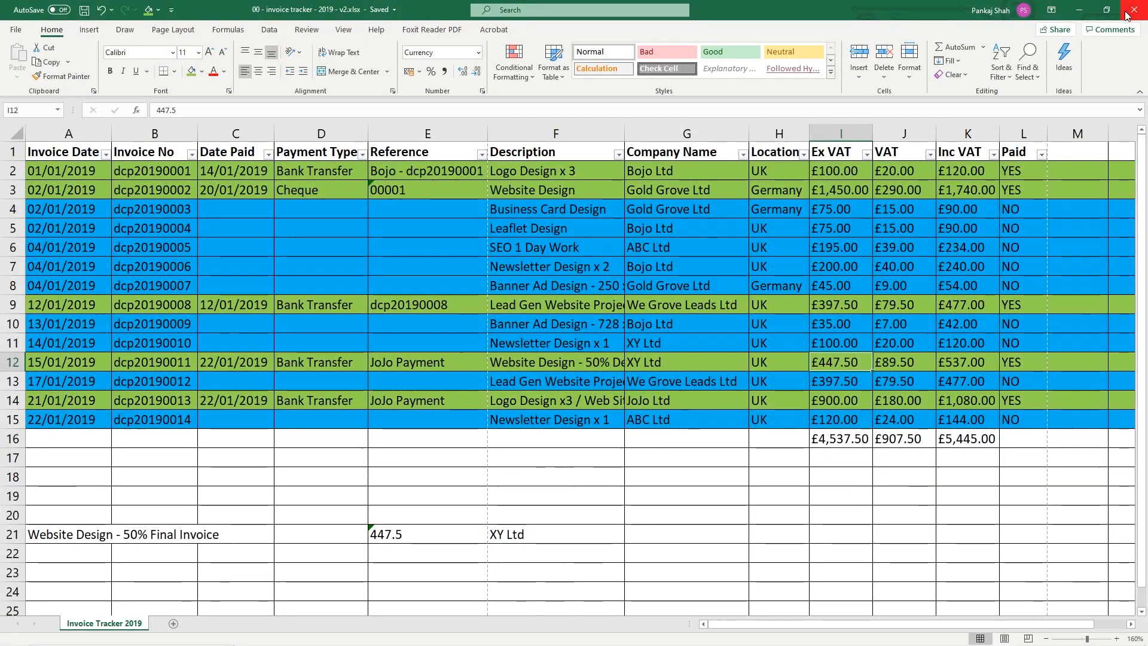
pyautogui.click(1134, 10)
pyautogui.click(666, 400)
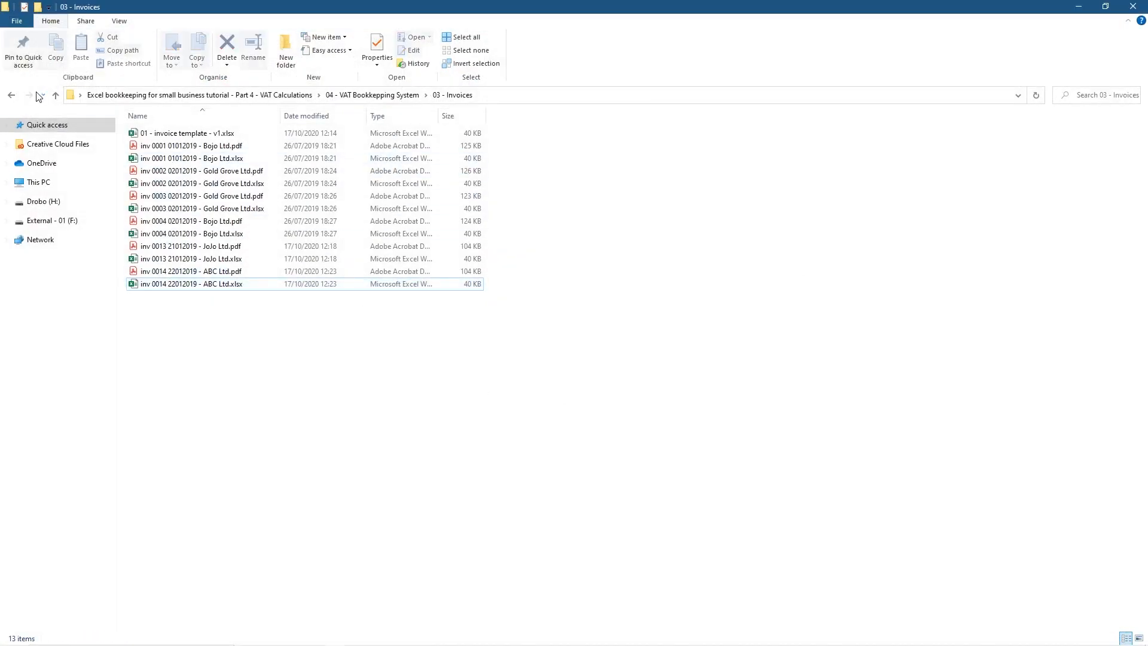
pyautogui.click(11, 98)
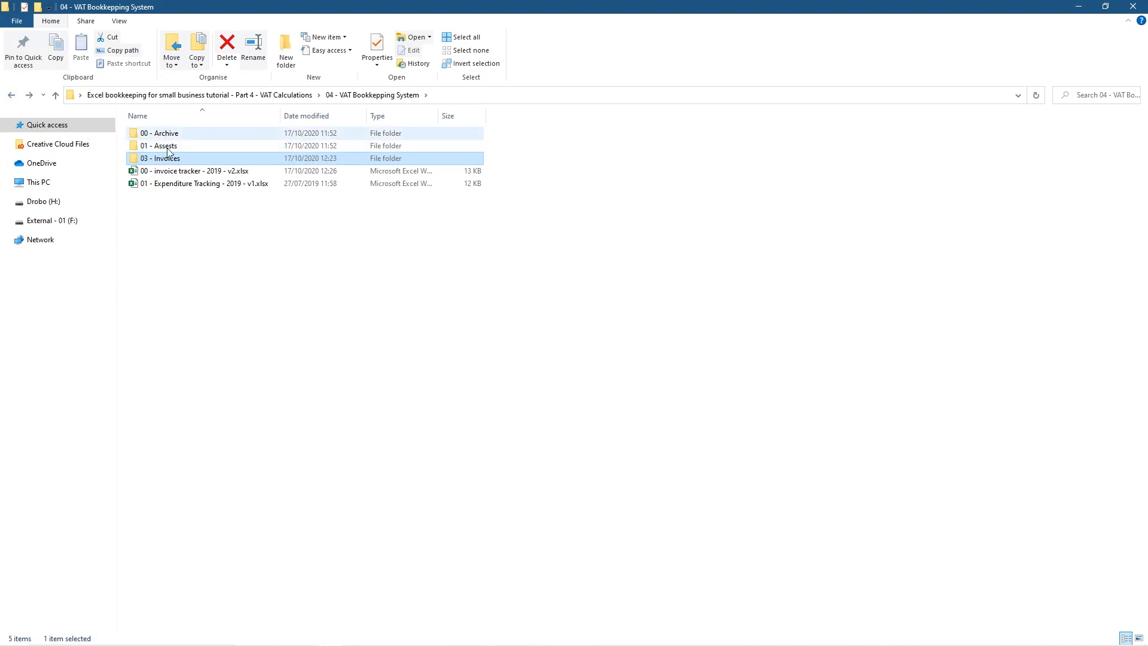
# Open 01 - Expenditure Tracking - 2019 - v1.xlsx and narrow its Description column
pyautogui.click(181, 184)
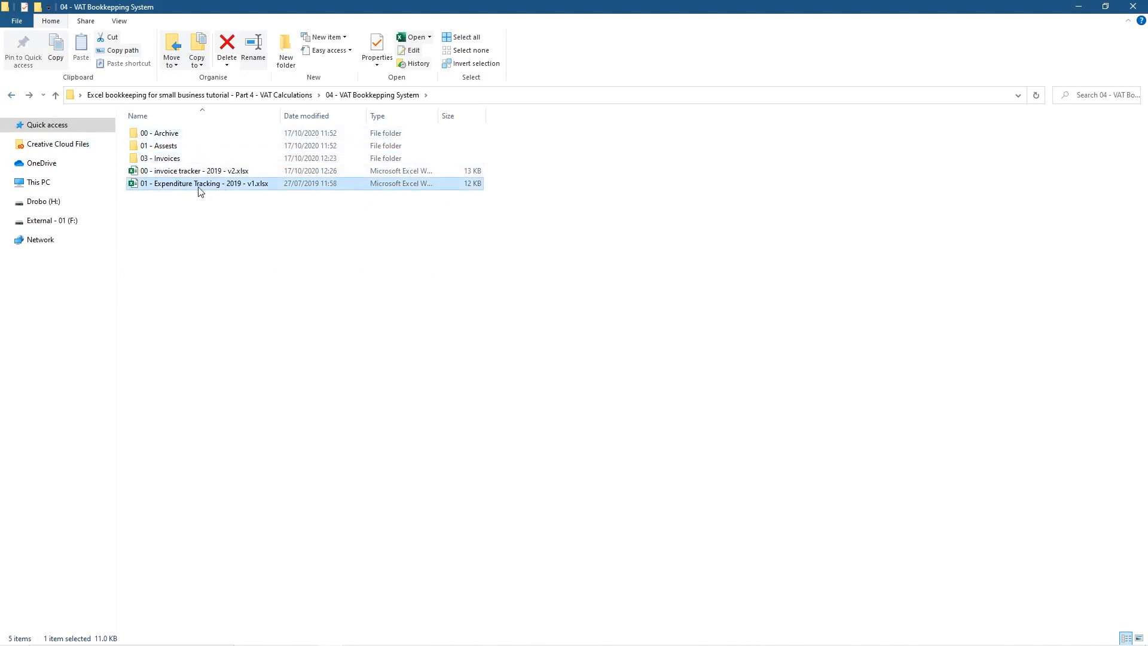
pyautogui.doubleClick(201, 188)
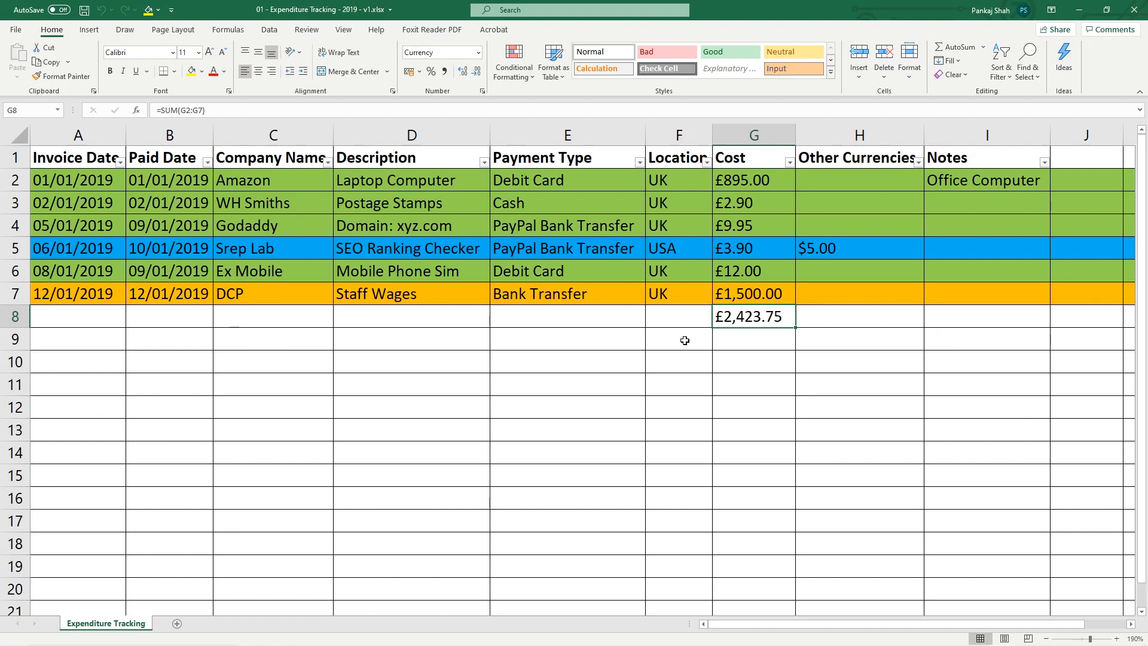
pyautogui.moveTo(487, 132); pyautogui.dragTo(454, 132)
pyautogui.moveTo(333, 136); pyautogui.dragTo(301, 136)
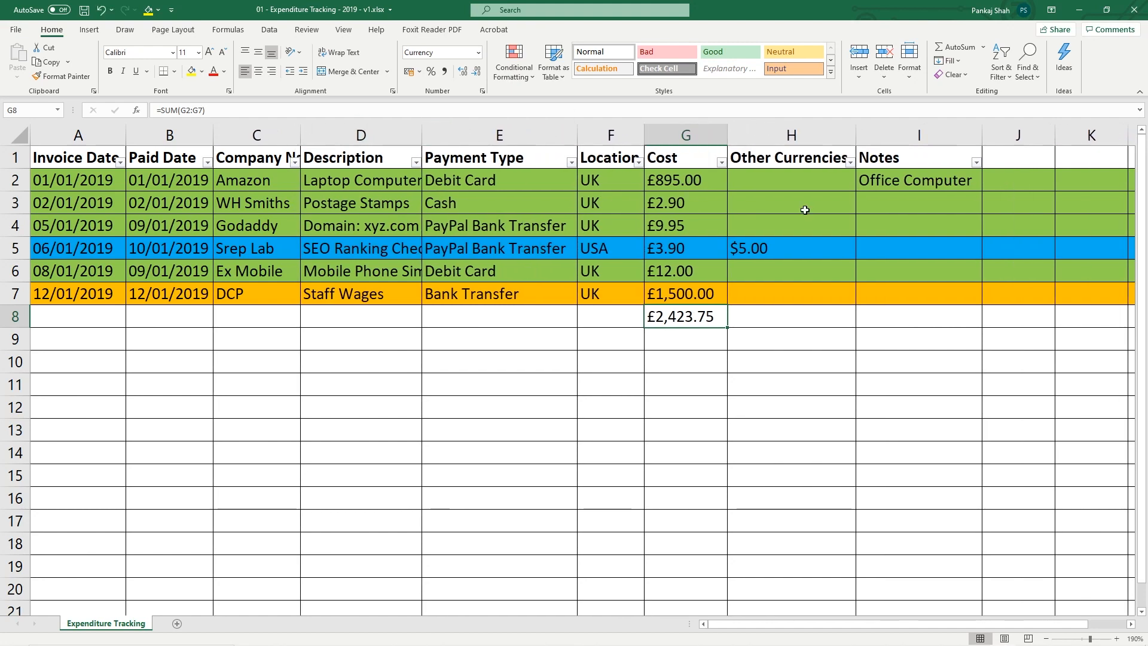
# Insert two empty columns between Cost and Other Currencies
pyautogui.scroll(-1, 738, 239)
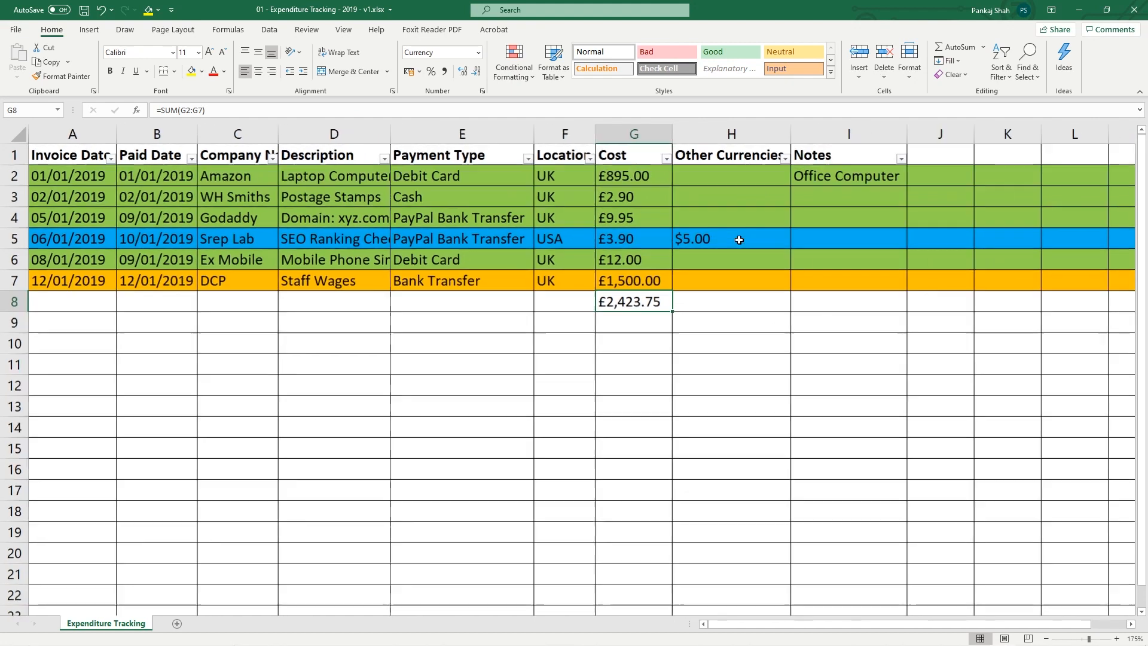
pyautogui.rightClick(687, 132)
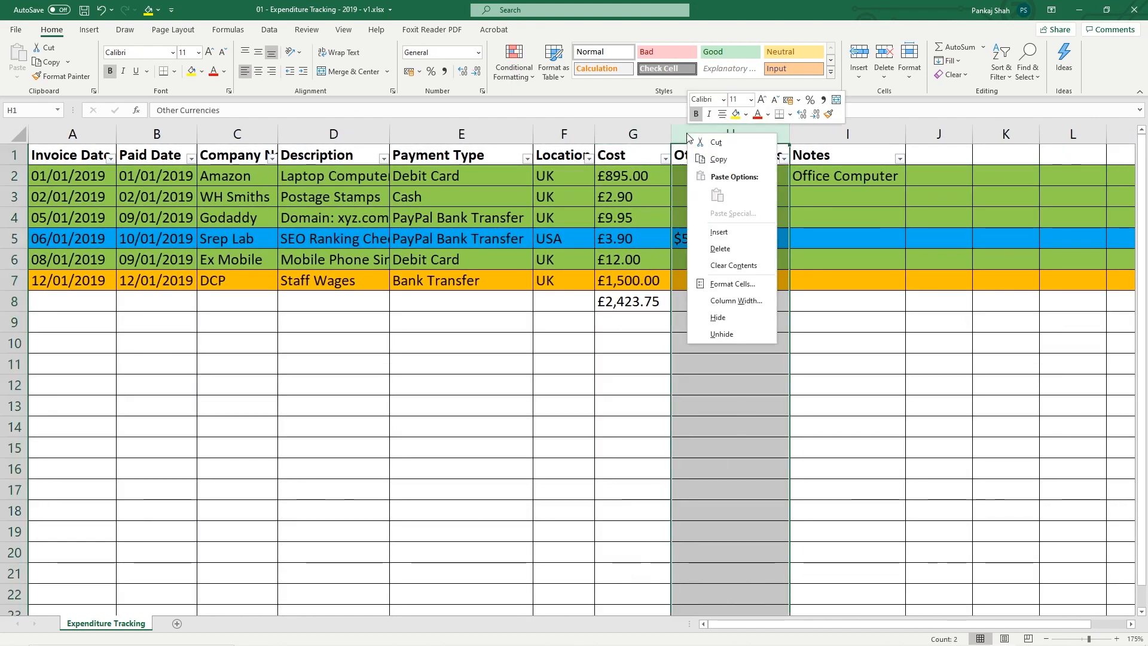
pyautogui.click(732, 233)
pyautogui.rightClick(720, 136)
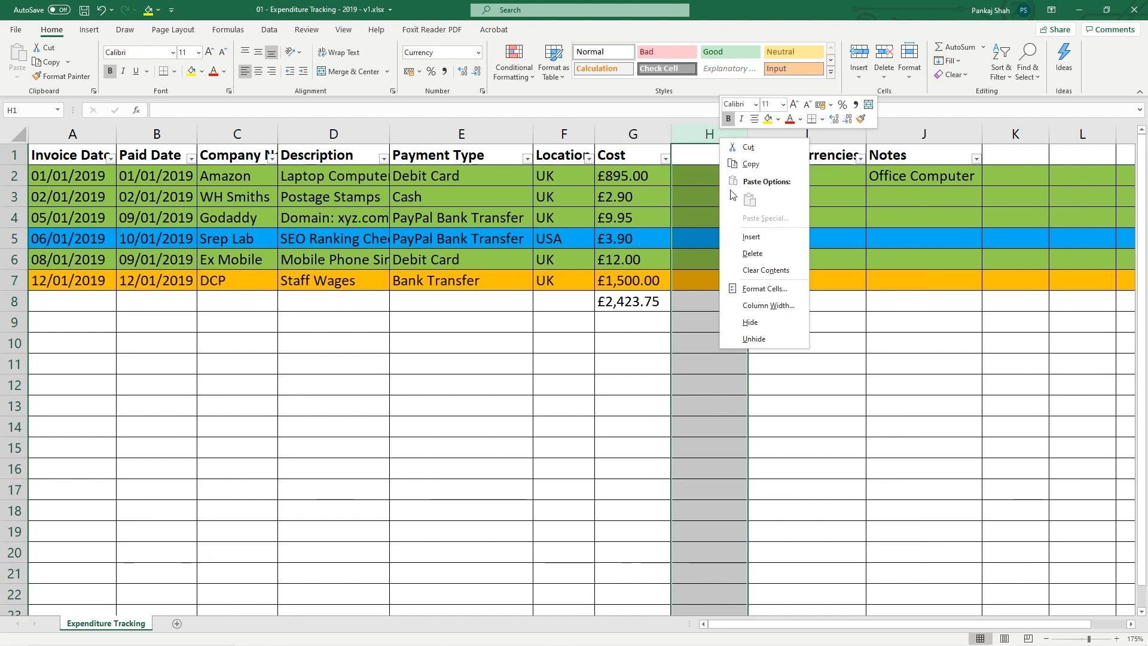
pyautogui.rightClick(709, 137)
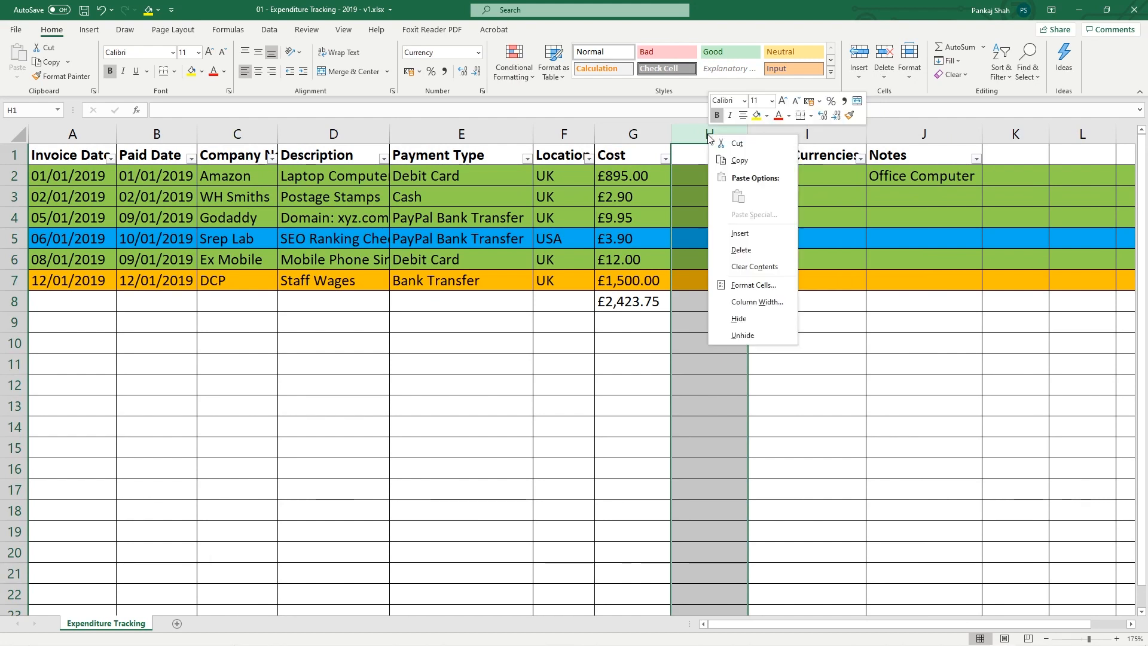
pyautogui.click(737, 232)
# Head columns G, H and I as Ex VAT, VAT and Inc VAT
pyautogui.click(626, 156)
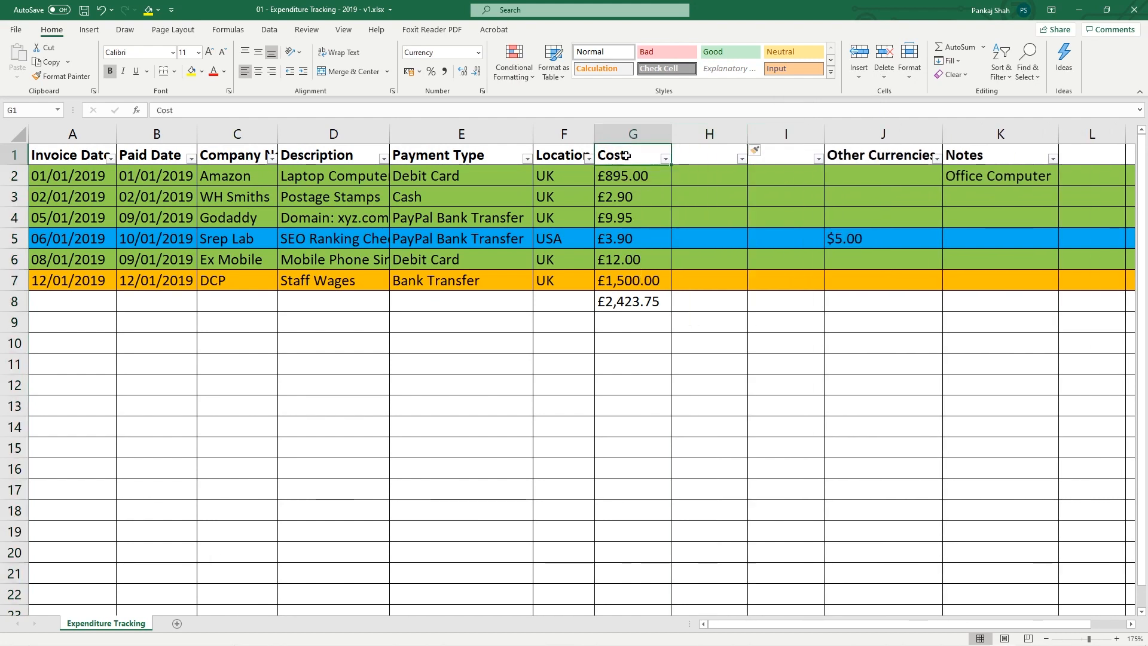
pyautogui.doubleClick(625, 157)
pyautogui.moveTo(625, 156); pyautogui.dragTo(565, 152)
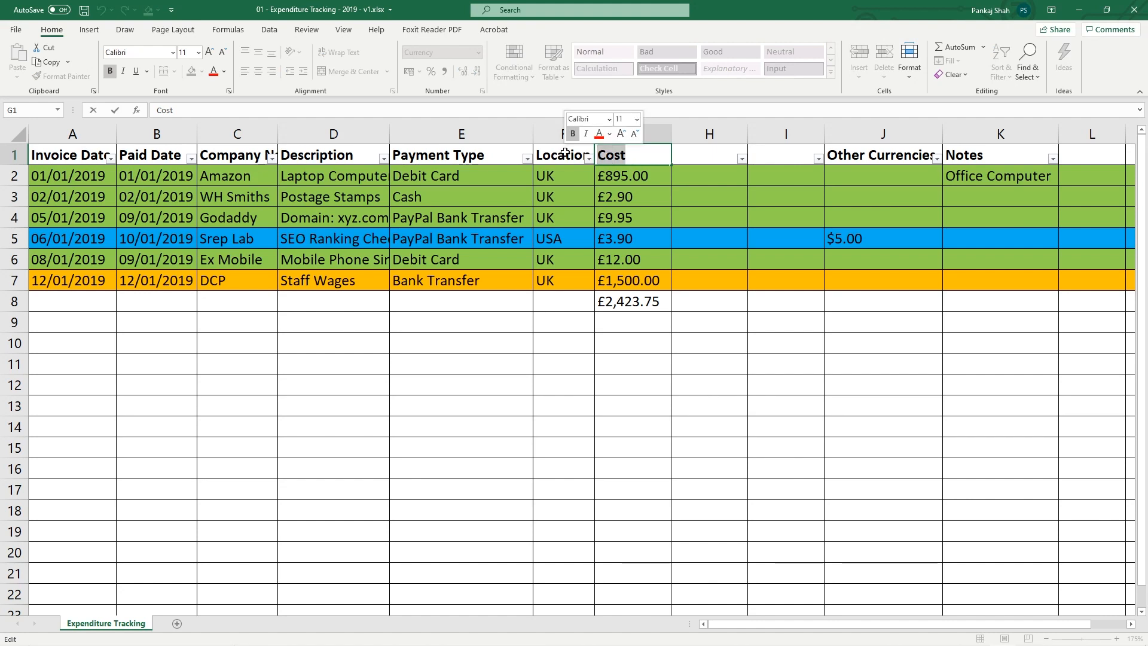
pyautogui.write('EA')
pyautogui.press('BackSpace')
pyautogui.press('BackSpace')
pyautogui.write('VAT')
pyautogui.press('Return')
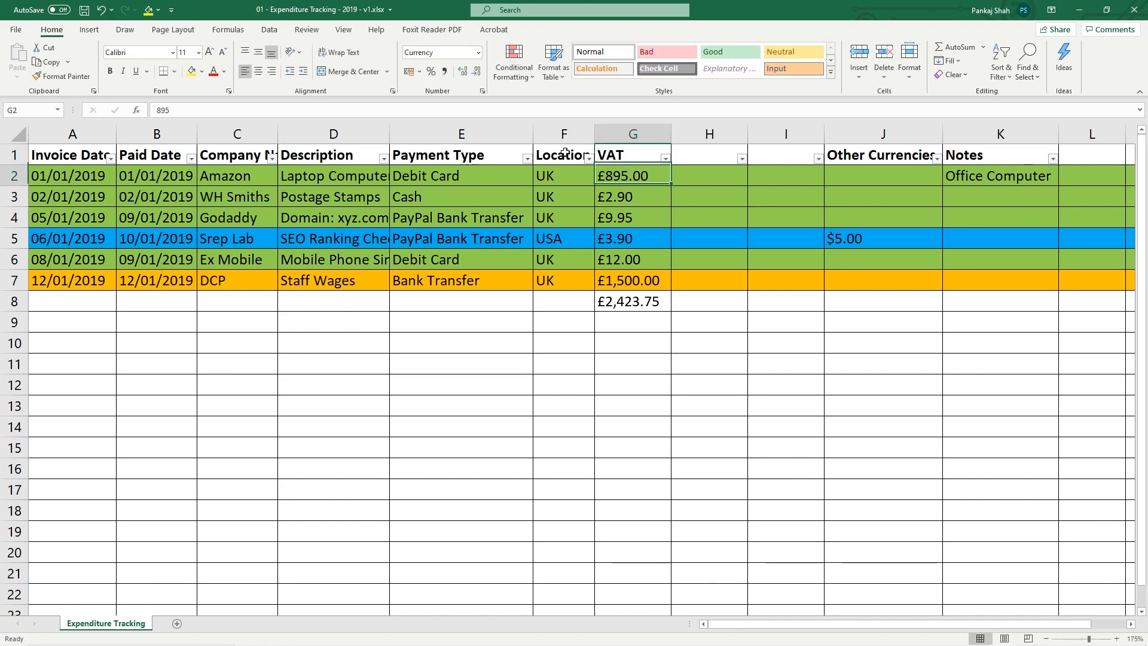
pyautogui.press('Up')
pyautogui.write('Ex VAT')
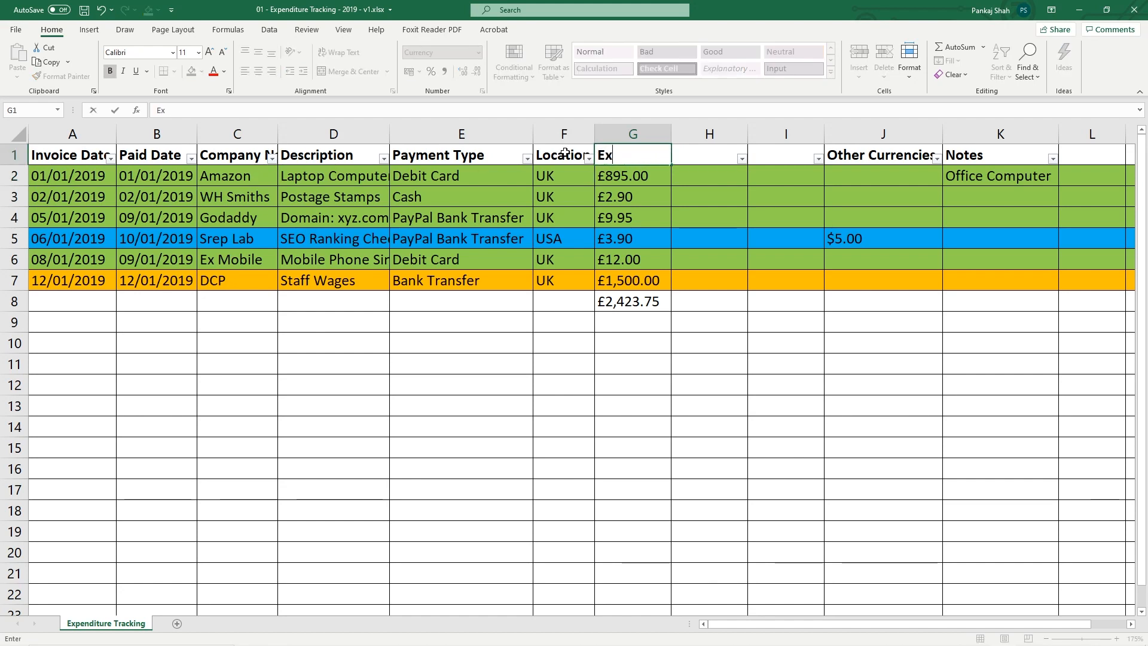
pyautogui.press('Tab')
pyautogui.write('VAT')
pyautogui.press('Tab')
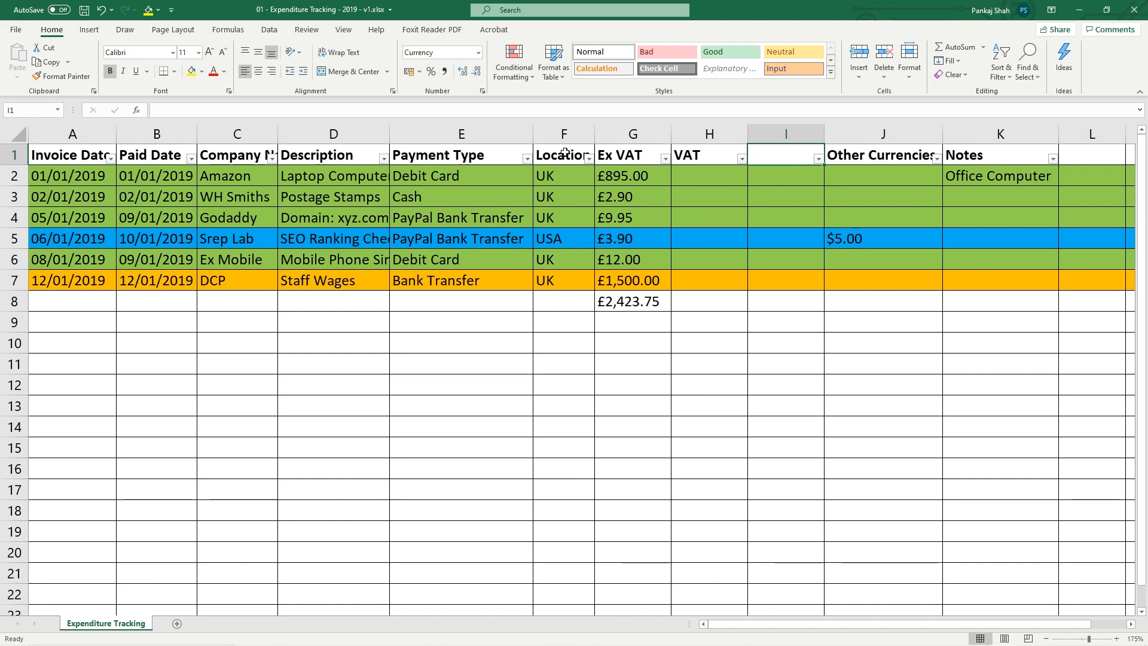
pyautogui.write('Inc VAT')
pyautogui.press('Return')
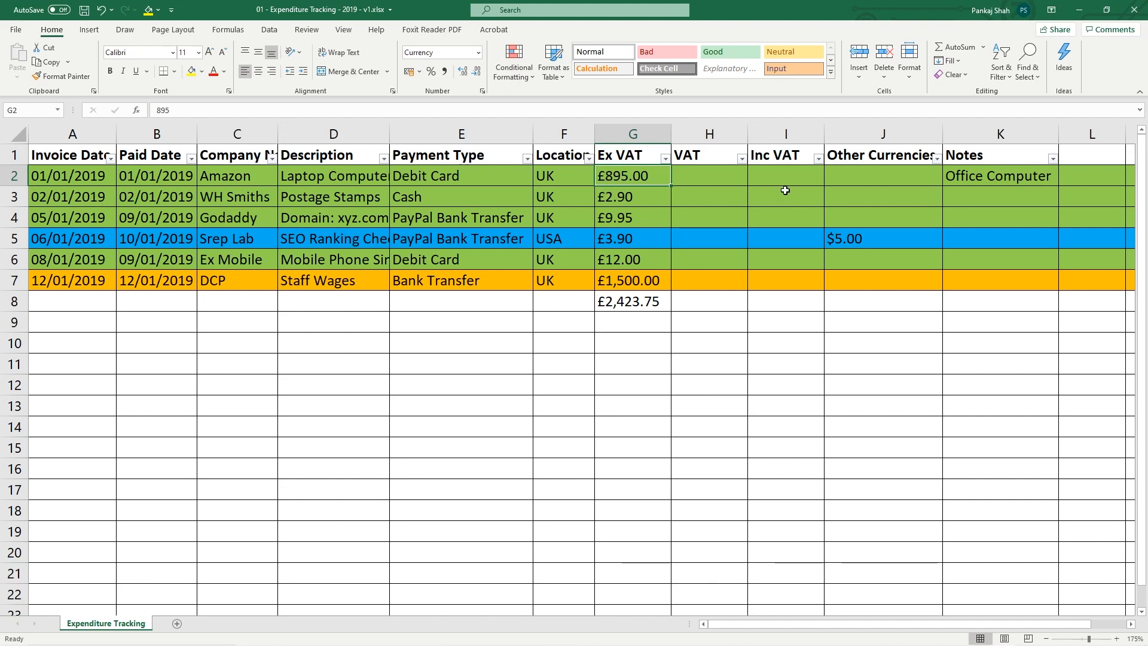
# Widen the Other Currencies column so its full heading fits
pyautogui.moveTo(788, 179); pyautogui.dragTo(651, 178)
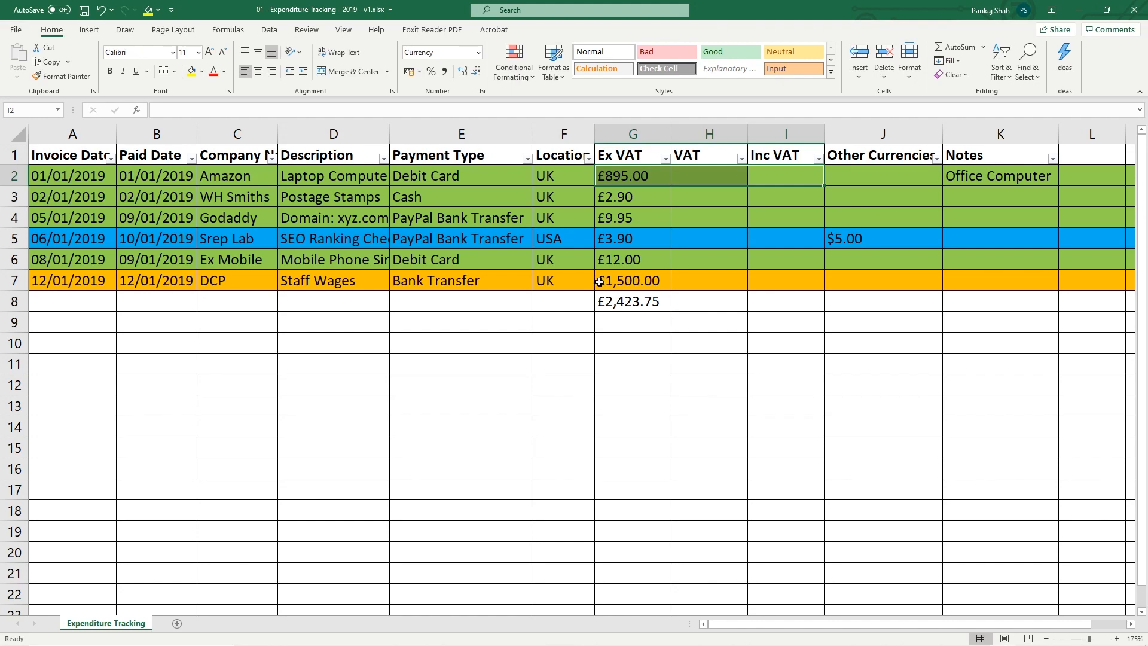
pyautogui.click(15, 240)
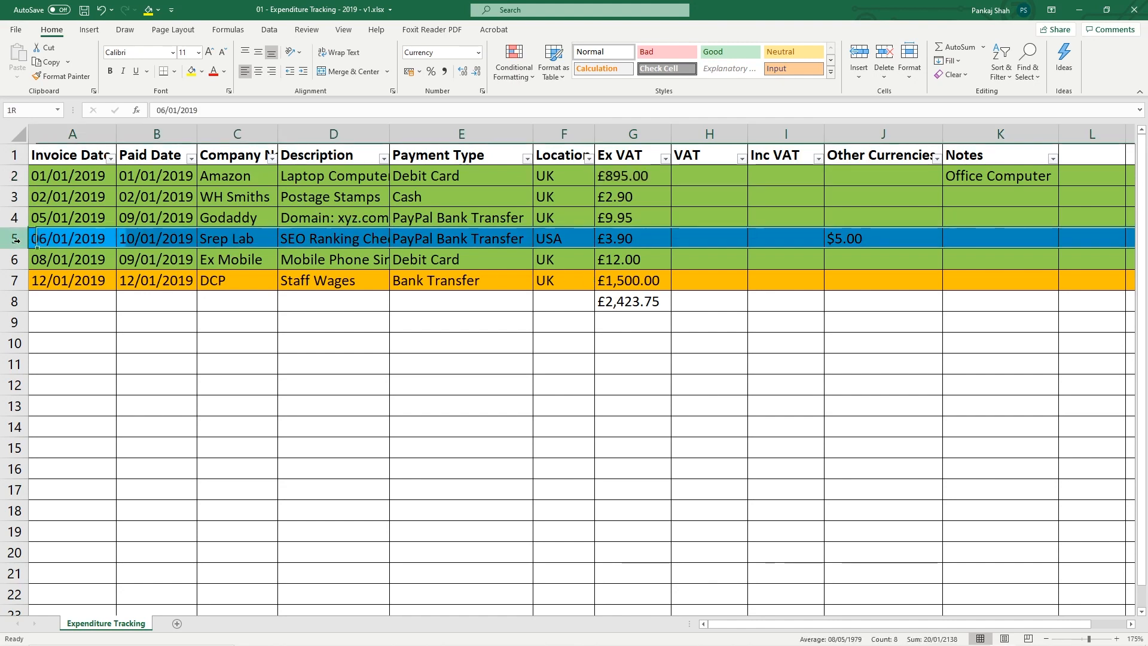
pyautogui.click(852, 239)
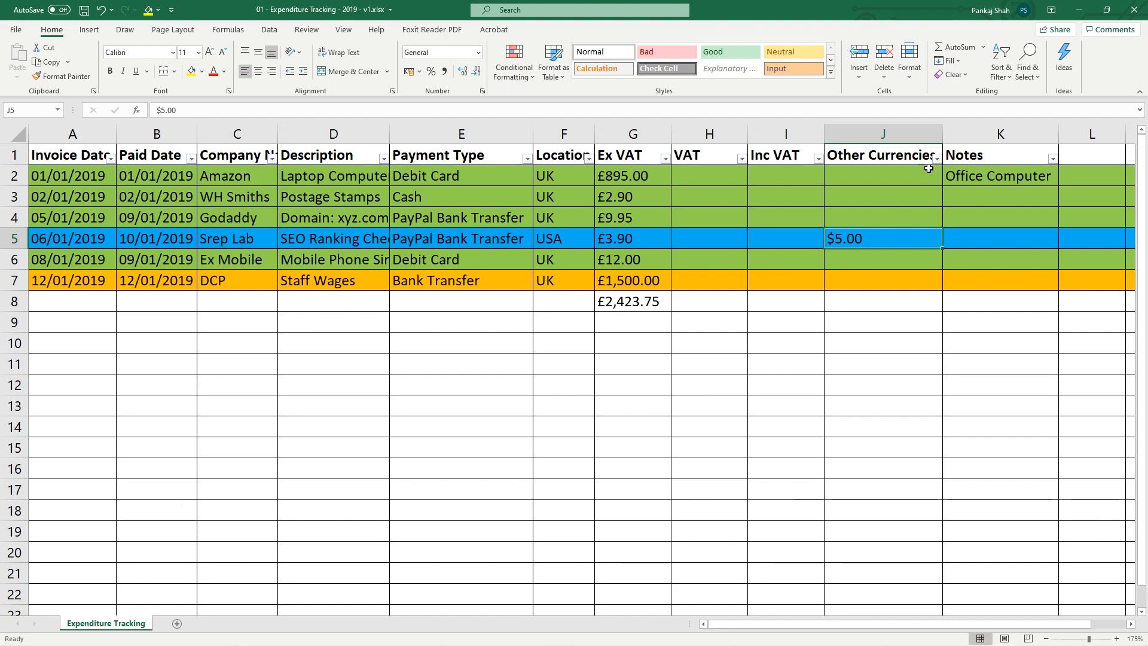
pyautogui.moveTo(947, 134)
pyautogui.mouseDown()
pyautogui.moveTo(957, 134)
pyautogui.moveTo(947, 134)
pyautogui.mouseUp()
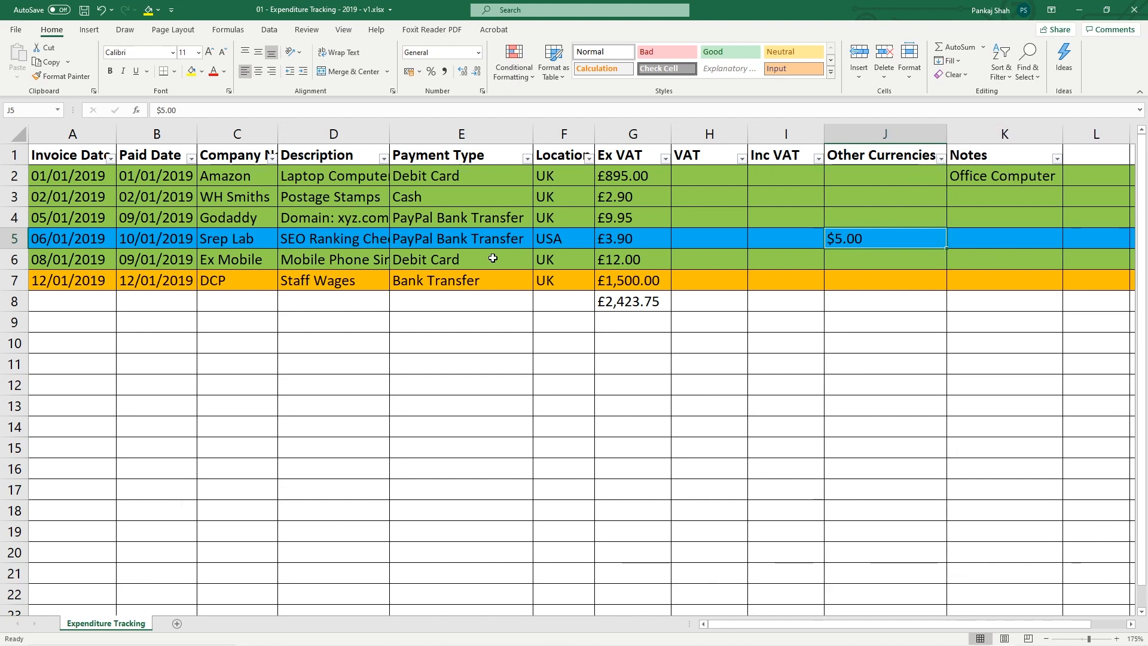
# Check row 5's $5.00 and £3.90 entries and the Ex VAT sum of £2,423.75
pyautogui.click(5, 242)
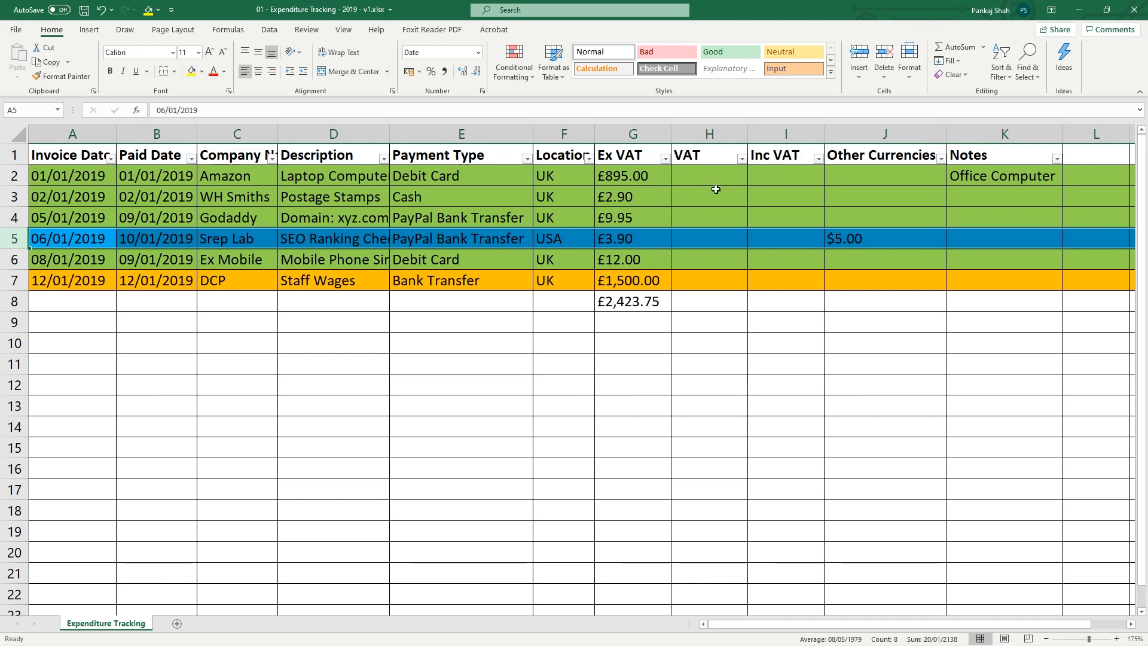
pyautogui.click(847, 244)
pyautogui.click(631, 235)
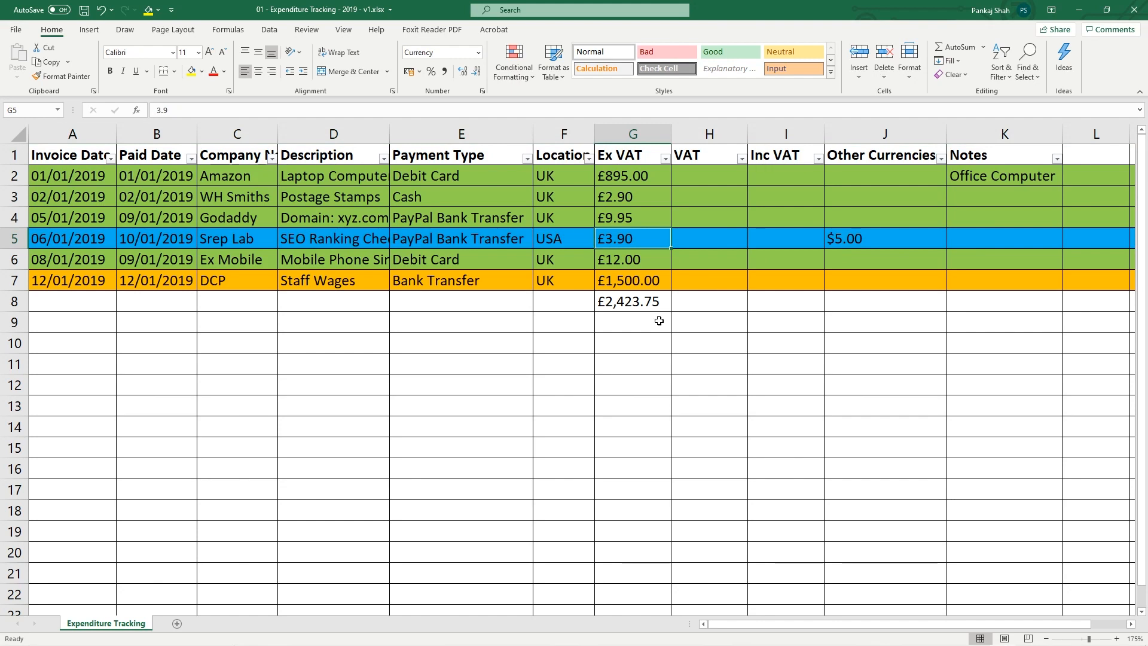
pyautogui.moveTo(687, 240); pyautogui.dragTo(768, 245)
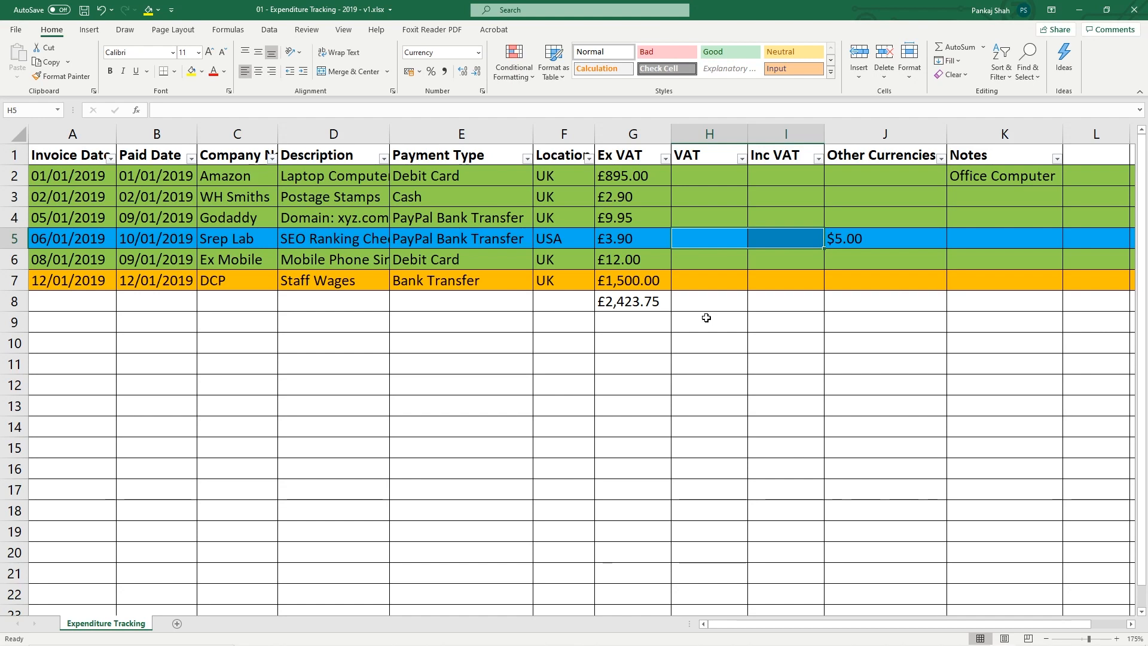
pyautogui.moveTo(620, 179); pyautogui.dragTo(622, 280)
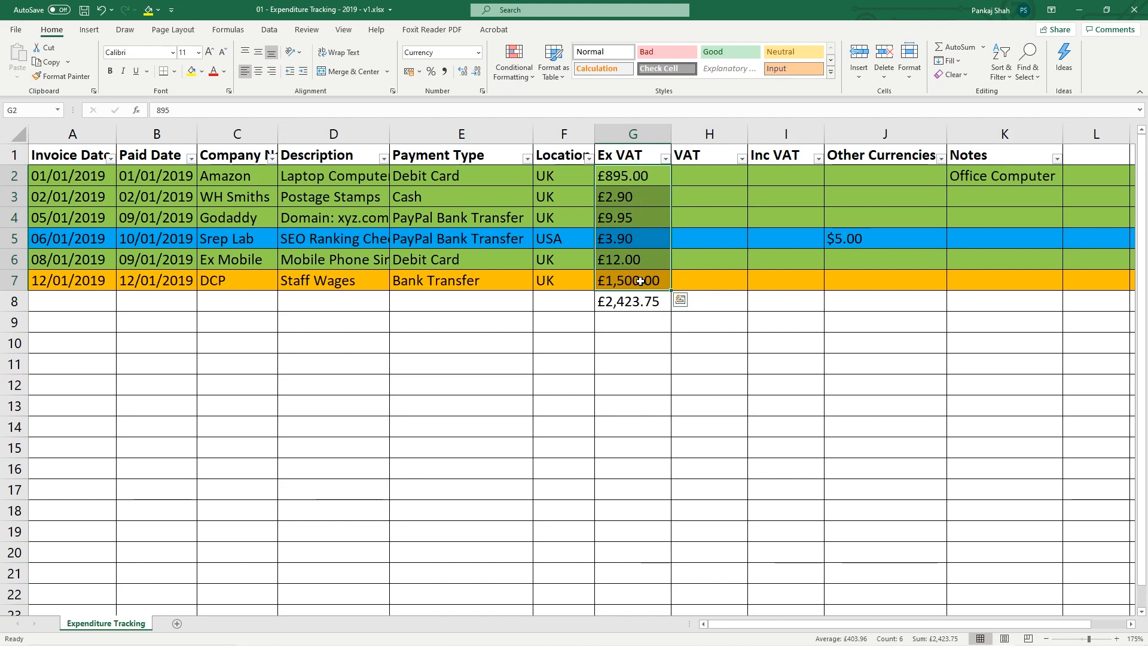
# Clear the Ex VAT amounts with their £2,423.75 total, and delete the $5.00 in J5
pyautogui.hotkey('ctrl', 'space')
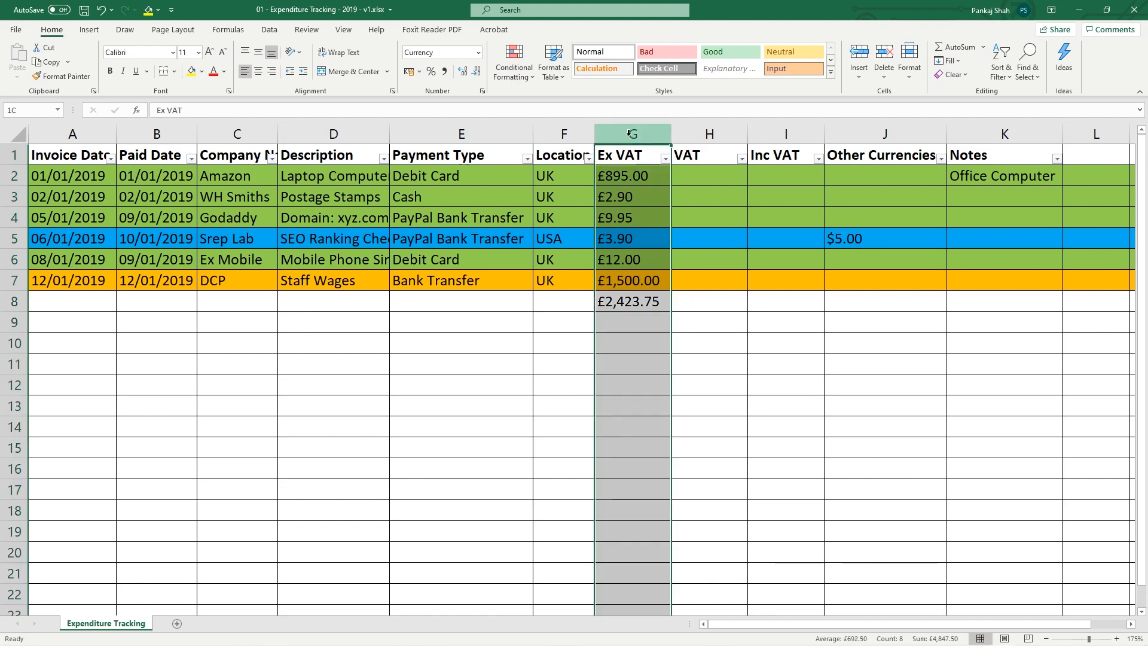
pyautogui.click(641, 279)
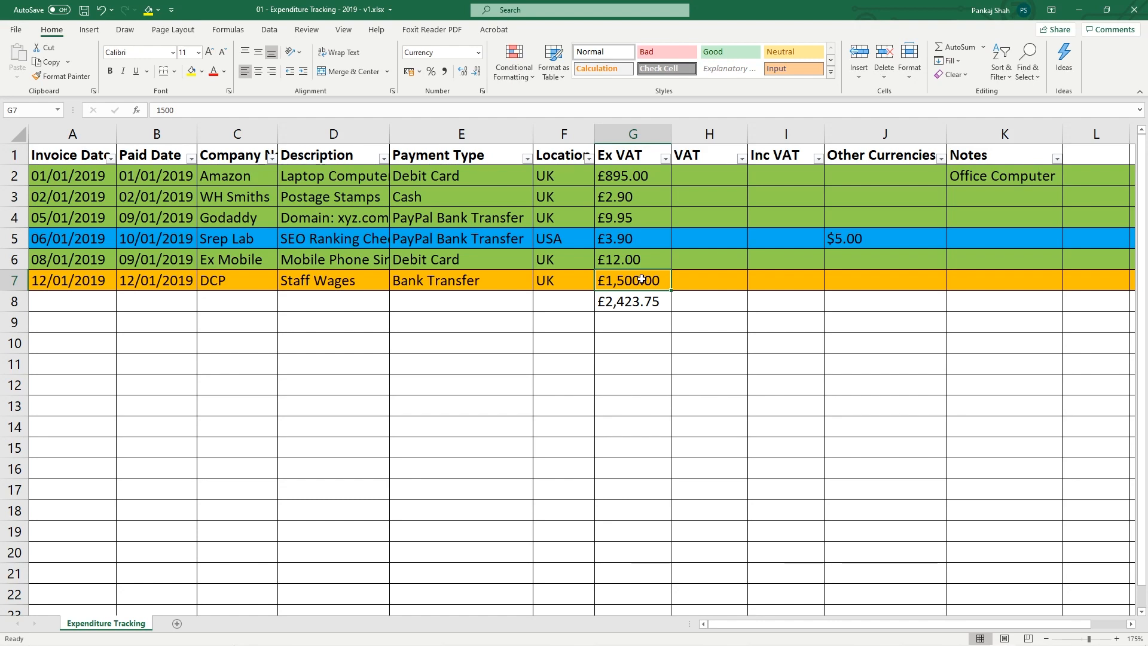
pyautogui.moveTo(619, 176)
pyautogui.mouseDown()
pyautogui.moveTo(613, 276)
pyautogui.moveTo(616, 179)
pyautogui.mouseUp()
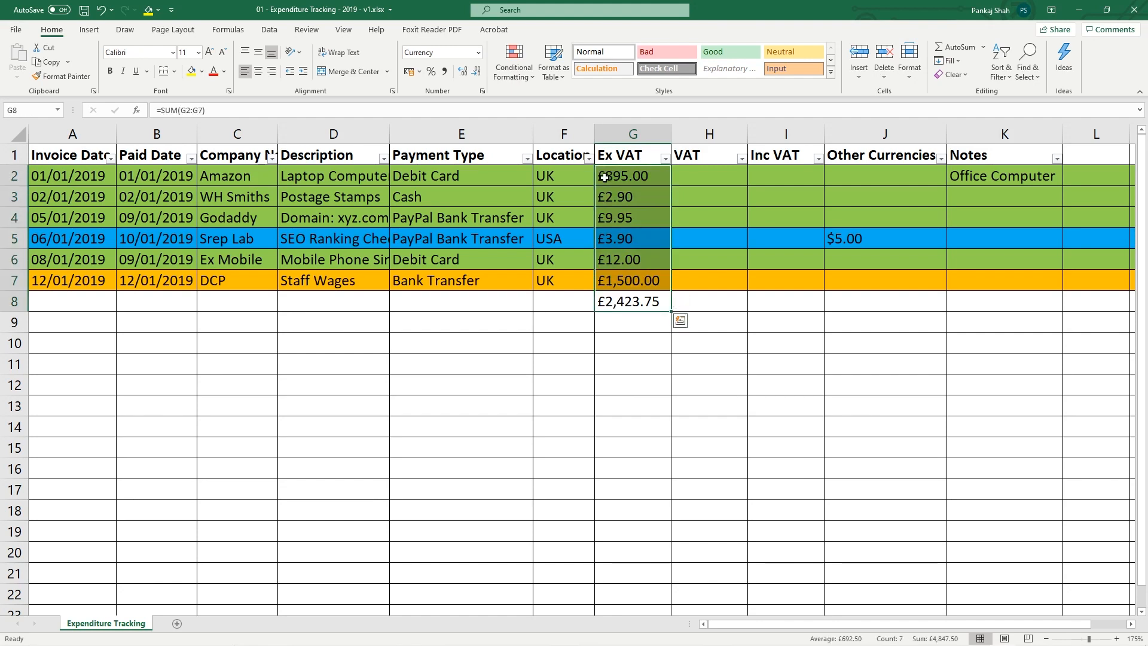
pyautogui.press('Delete')
pyautogui.click(847, 245)
pyautogui.press('Delete')
pyautogui.click(624, 179)
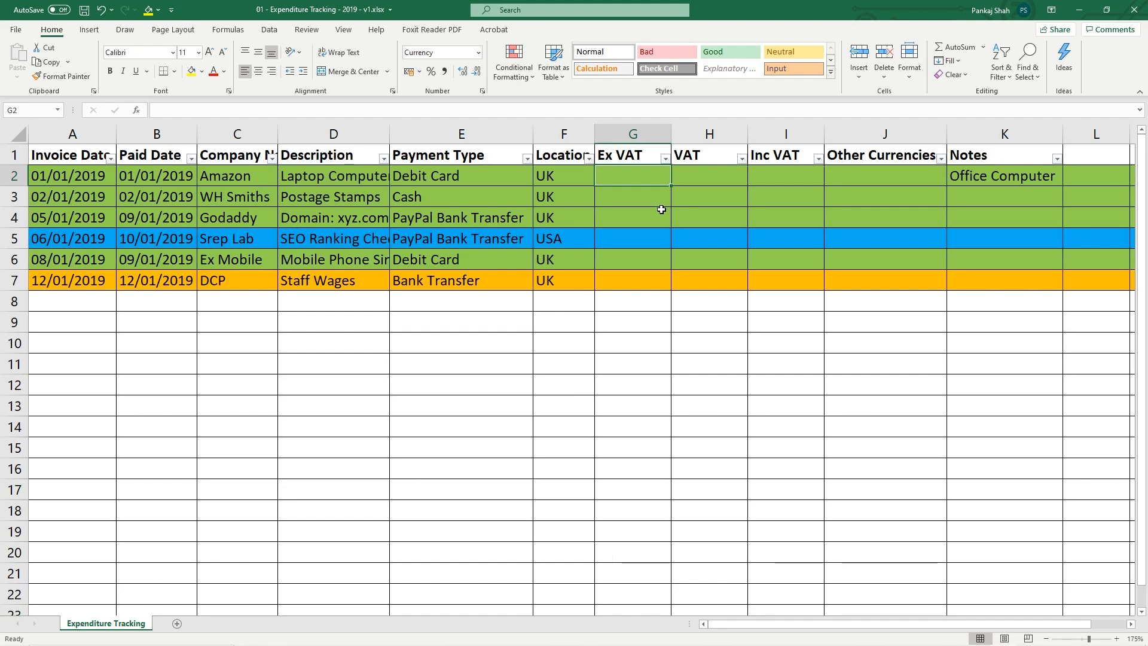
# Enter £1,000.00 as the Amazon laptop's Ex VAT amount in G2
pyautogui.click(332, 173)
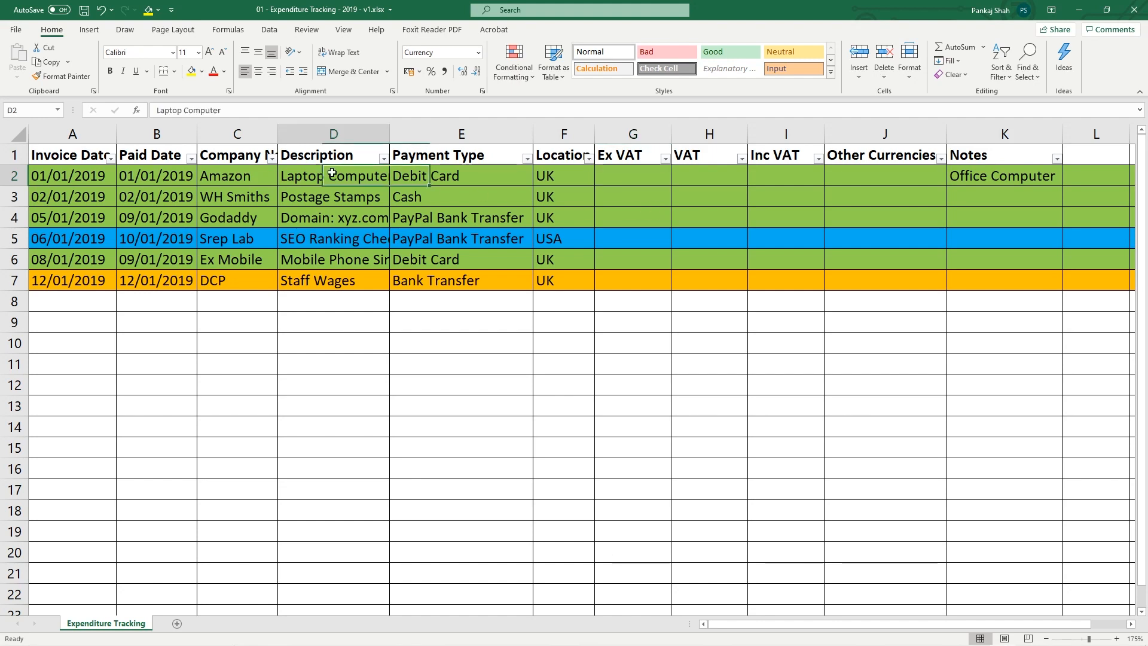
pyautogui.click(620, 178)
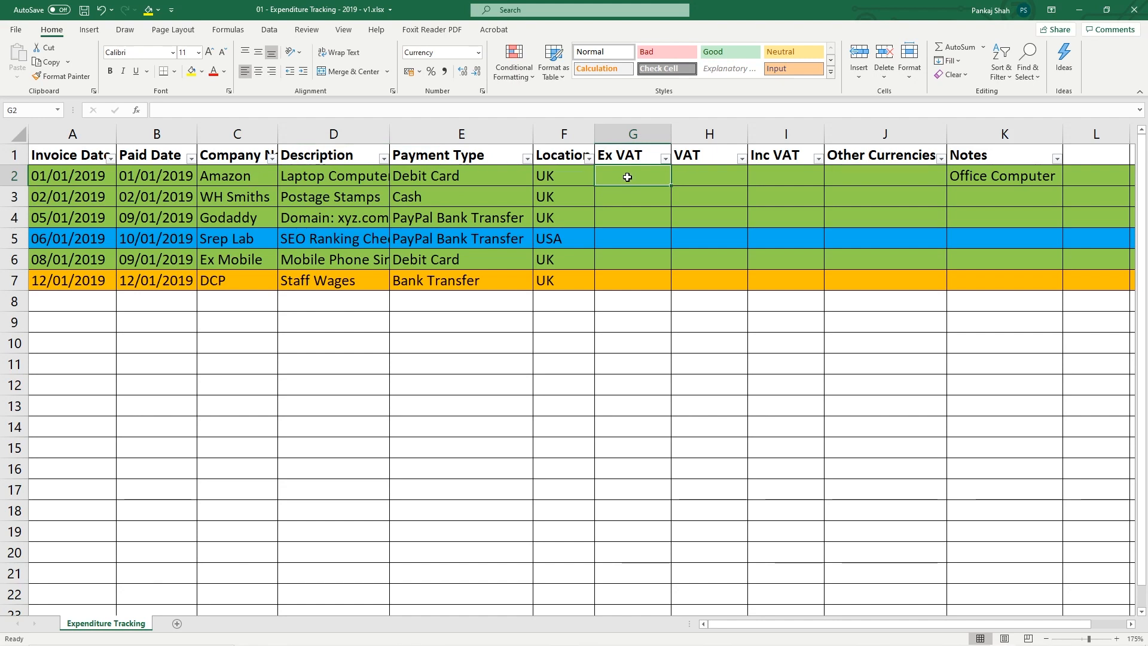
pyautogui.write('1')
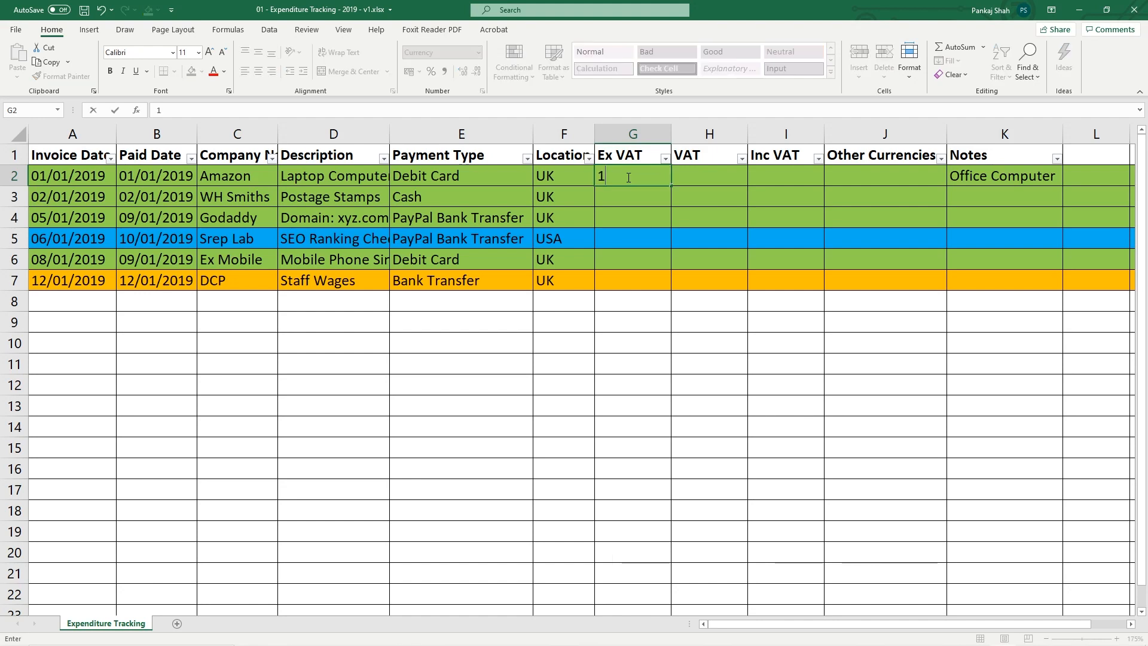
pyautogui.write(',000')
pyautogui.press('Return')
pyautogui.press('Up')
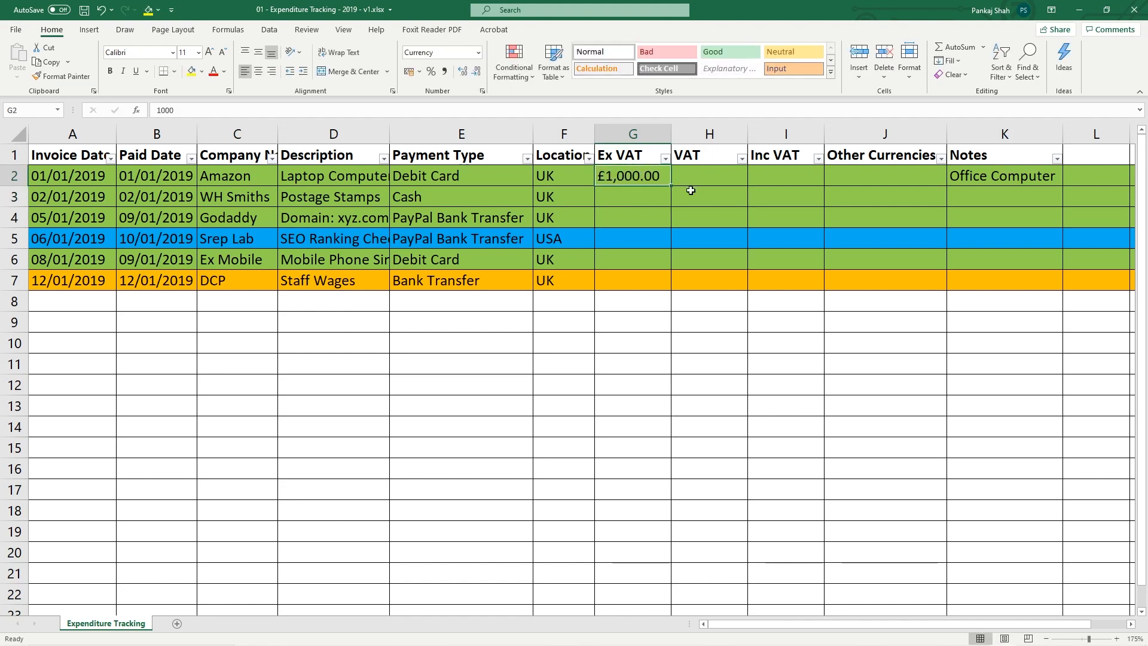
# Add the VAT formula =G2*0.2 in H2, giving £200.00
pyautogui.click(709, 182)
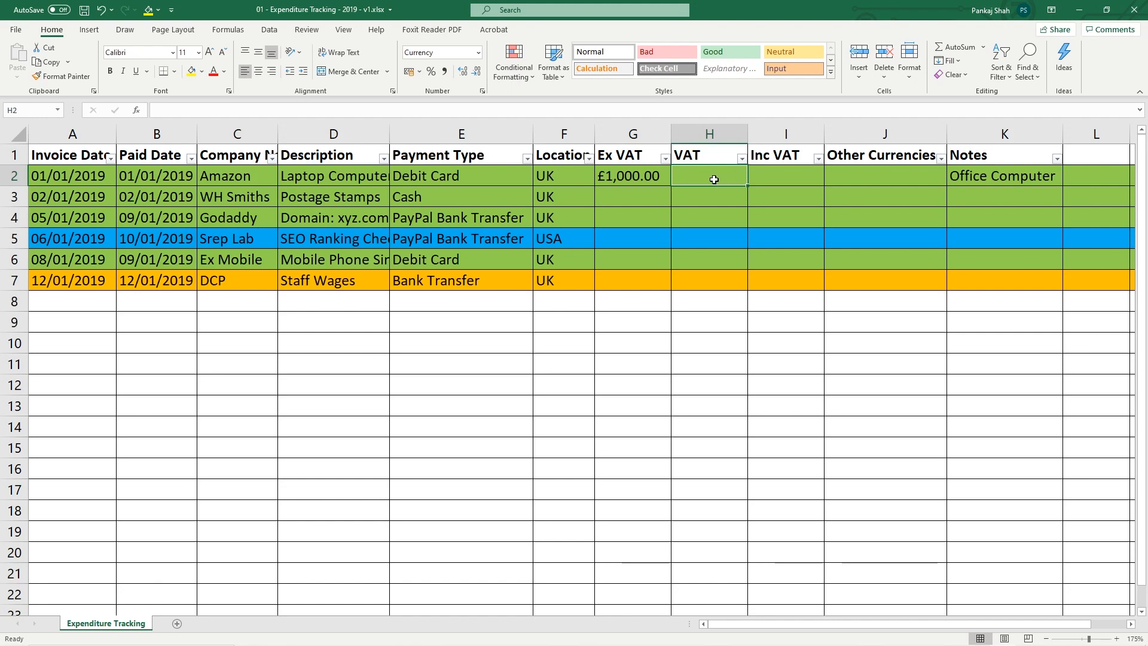
pyautogui.write('=')
pyautogui.click(634, 176)
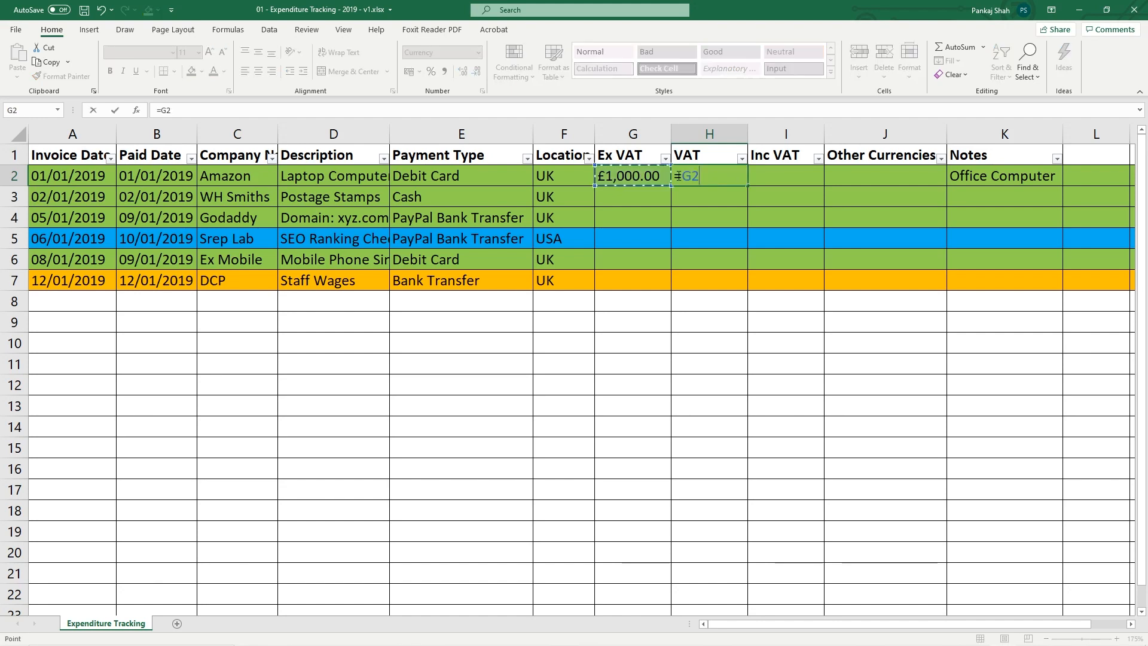
pyautogui.write('*.')
pyautogui.press('BackSpace')
pyautogui.write('0.2')
pyautogui.press('Return')
pyautogui.click(730, 181)
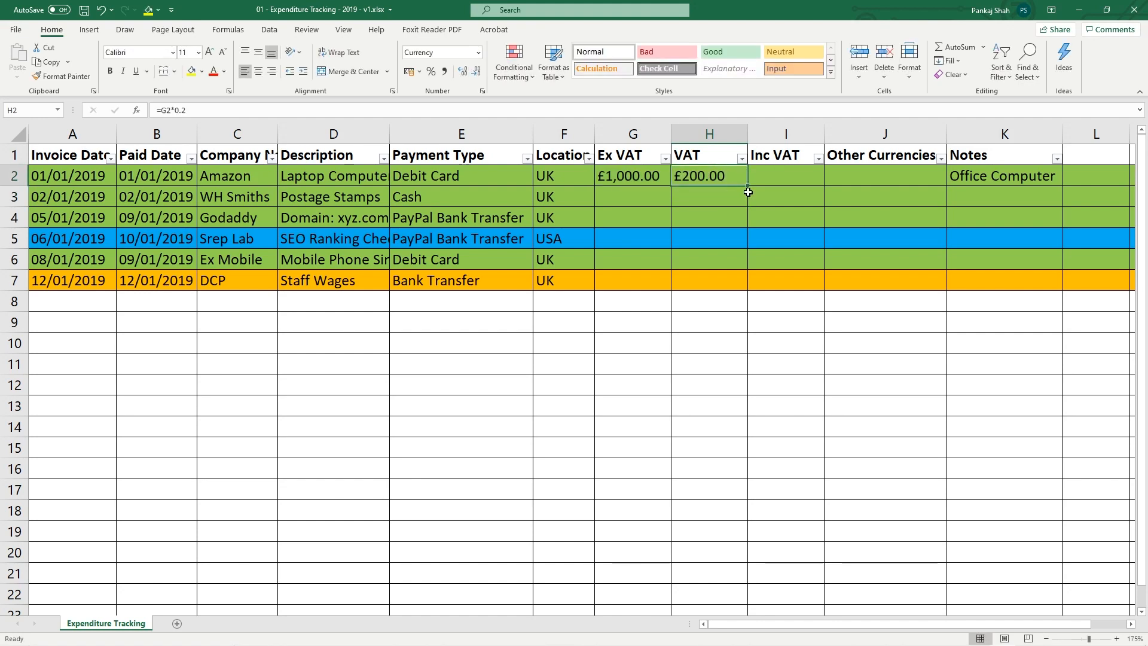
# Total Ex VAT and VAT in I2 with =SUM(G2:H2), giving £1,200.00
pyautogui.click(782, 178)
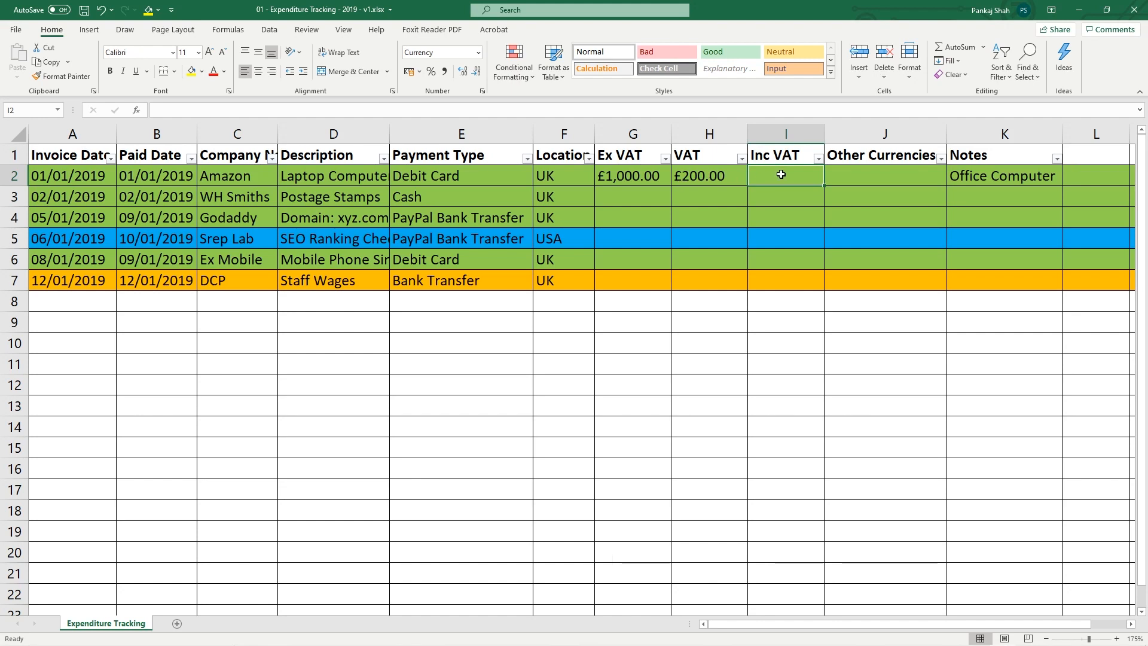
pyautogui.write('=')
pyautogui.click(58, 110)
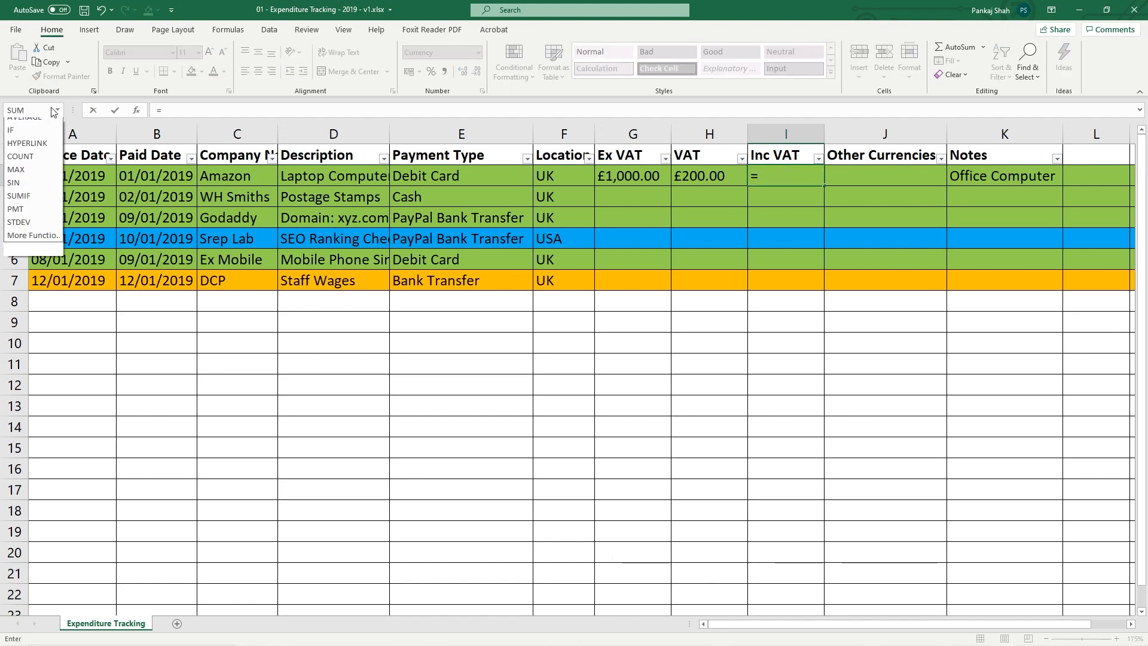
pyautogui.click(24, 126)
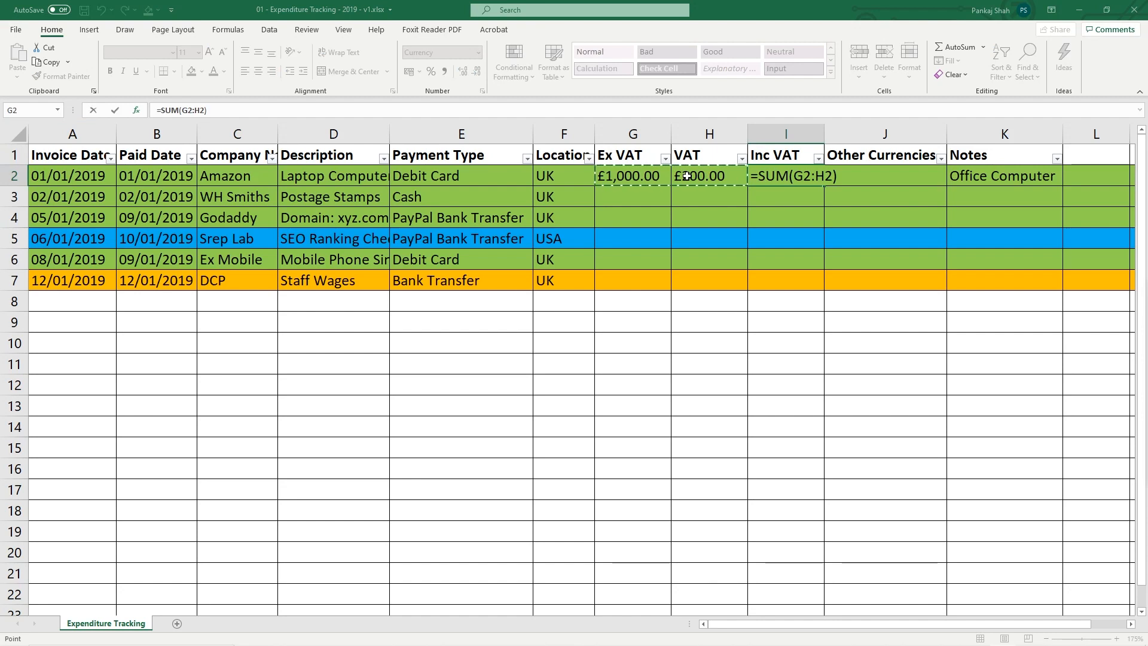
pyautogui.hotkey('ctrl', 'Return')
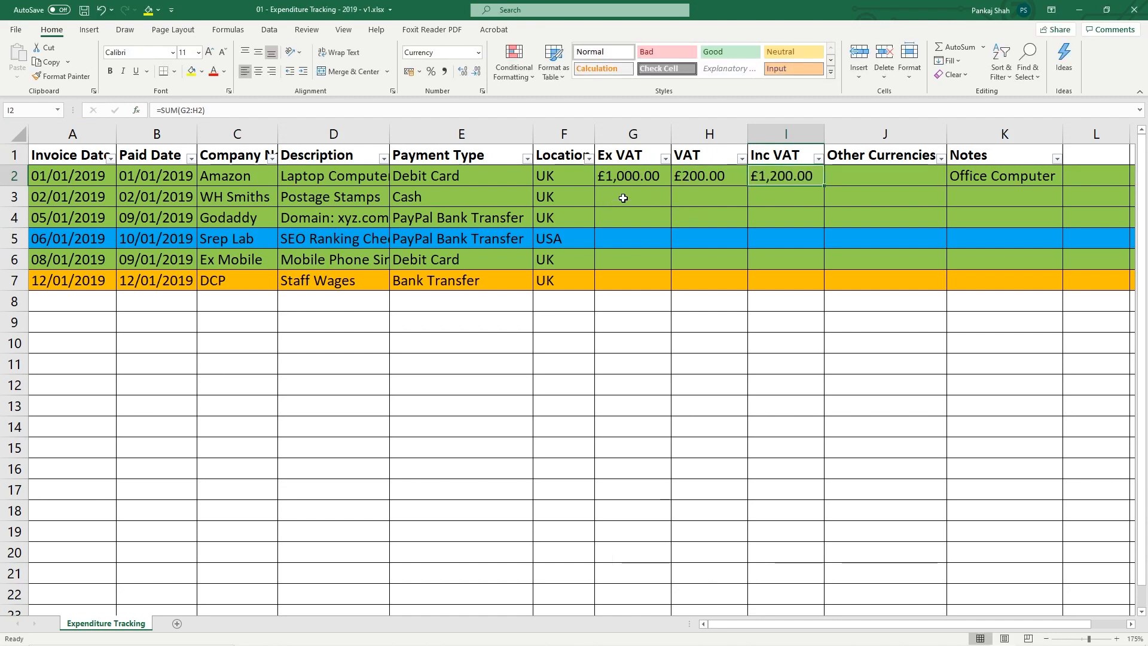
pyautogui.click(314, 195)
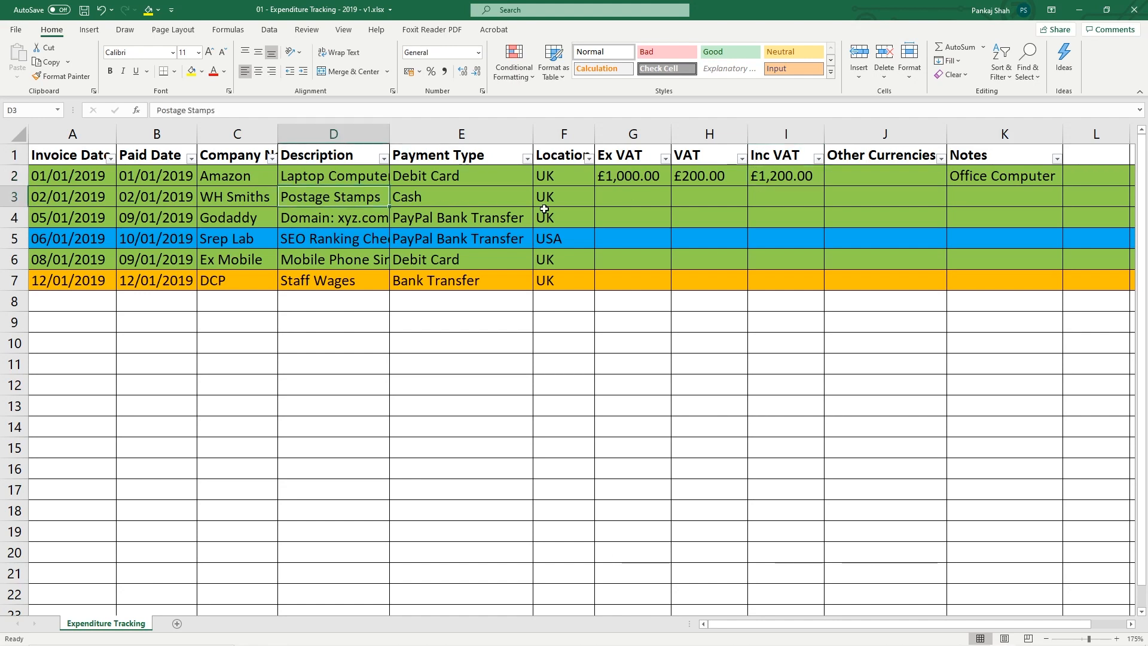
# Enter £10.00 ex VAT, £0.00 VAT and £10.00 inc VAT for the WH Smiths postage stamps row
pyautogui.click(648, 200)
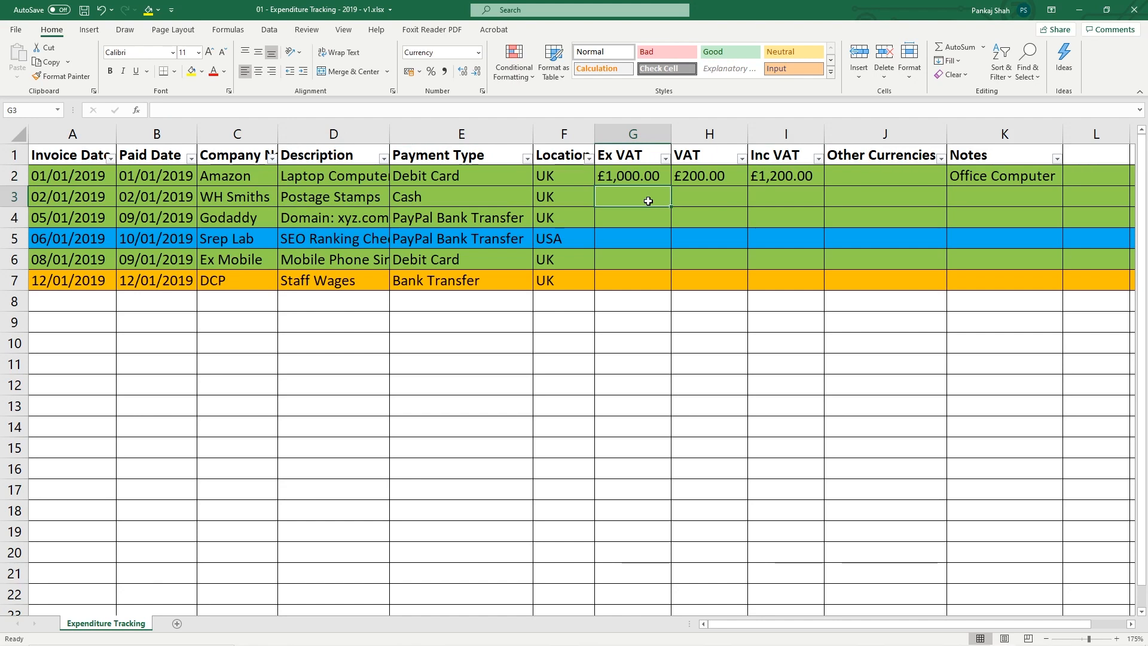
pyautogui.write('10')
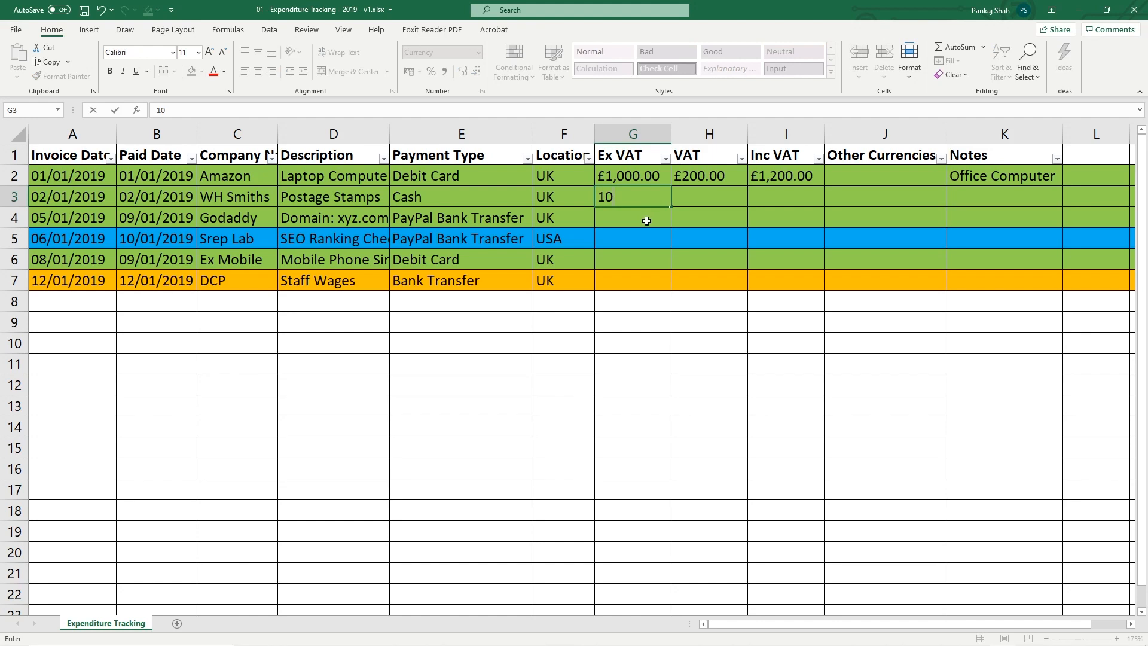
pyautogui.press('Return')
pyautogui.click(632, 198)
pyautogui.click(695, 196)
pyautogui.write('0')
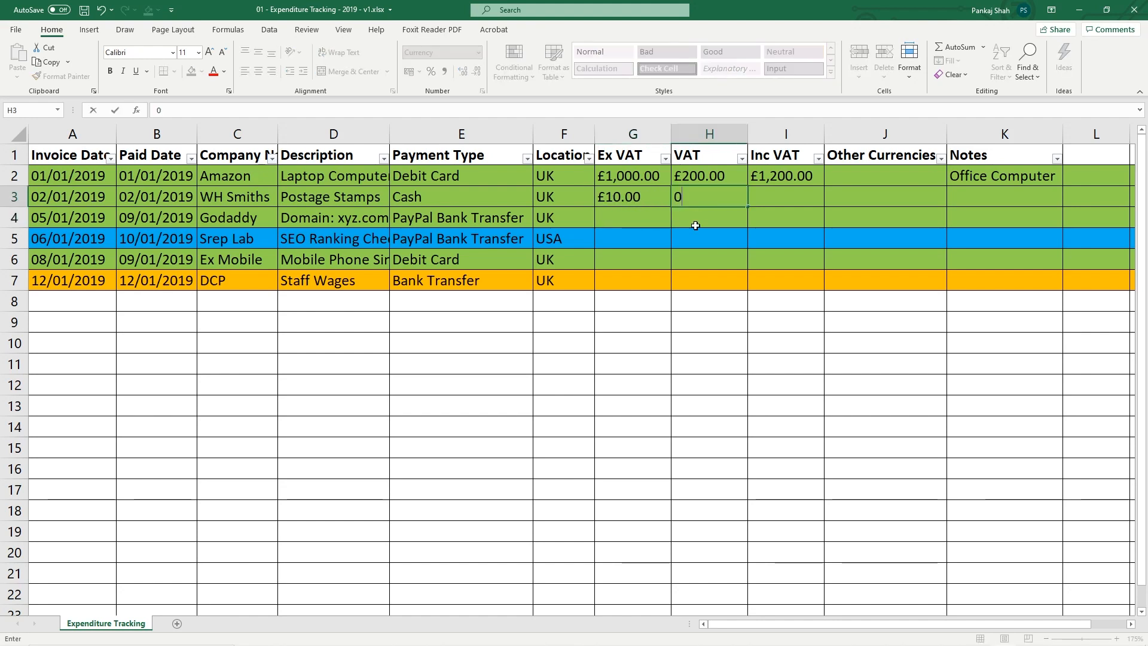
pyautogui.press('Return')
pyautogui.click(695, 201)
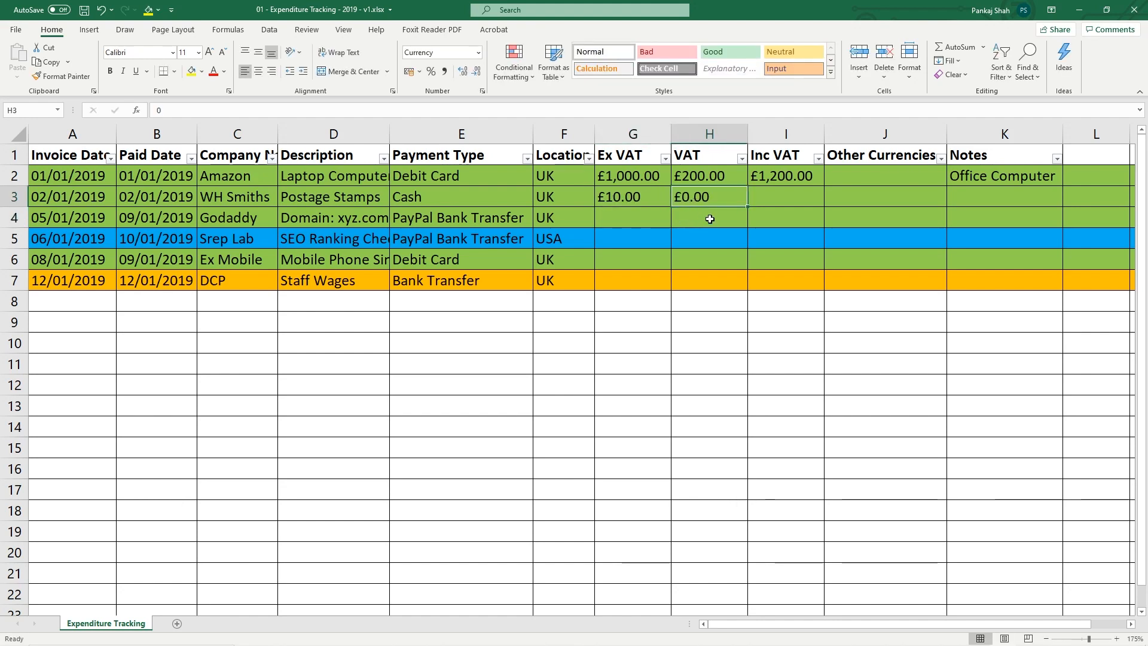
pyautogui.click(778, 199)
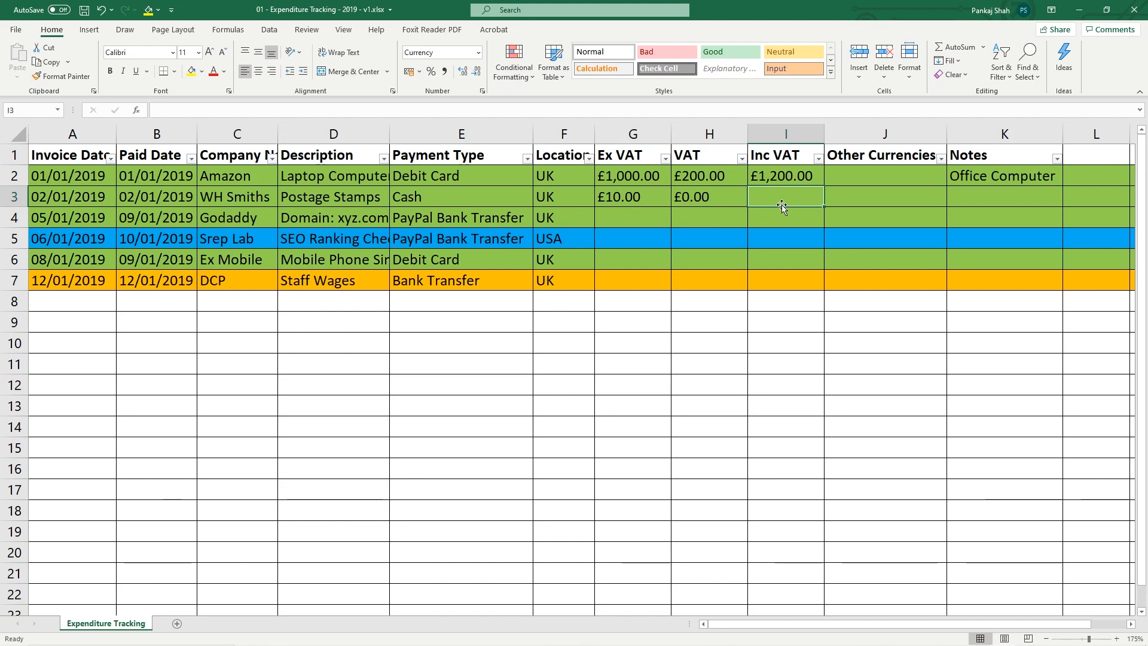
pyautogui.write('10')
pyautogui.press('Return')
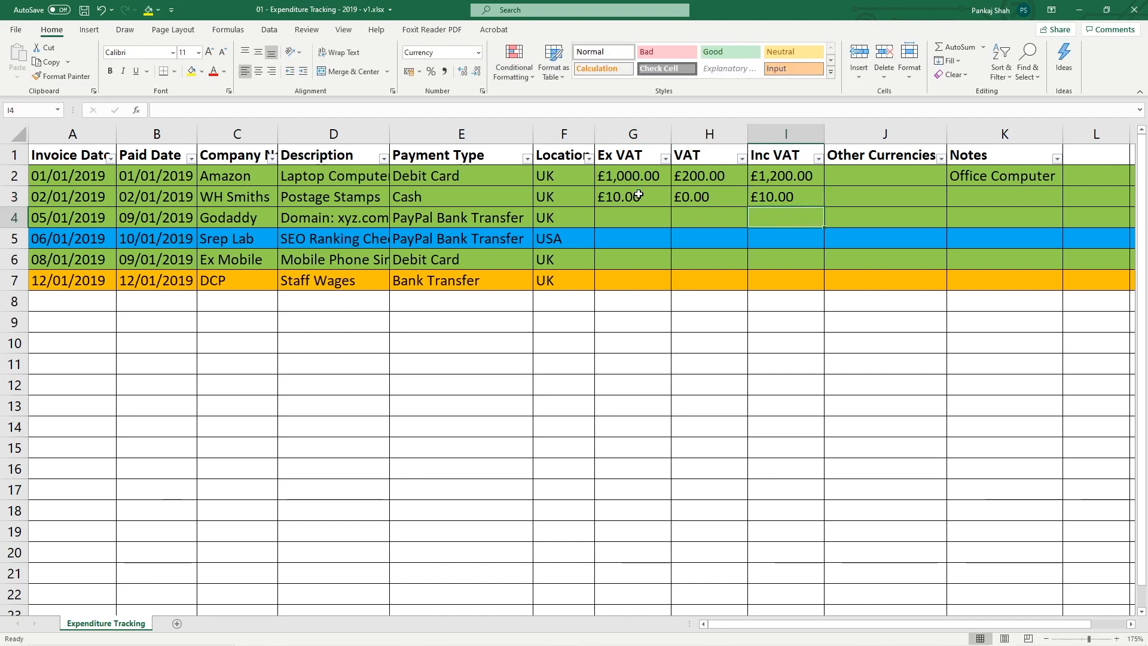
# Replace row 3's typed Inc VAT with row 2's Inc VAT formula filled down
pyautogui.click(757, 199)
pyautogui.moveTo(757, 199); pyautogui.dragTo(684, 198)
pyautogui.click(766, 197)
pyautogui.press('Delete')
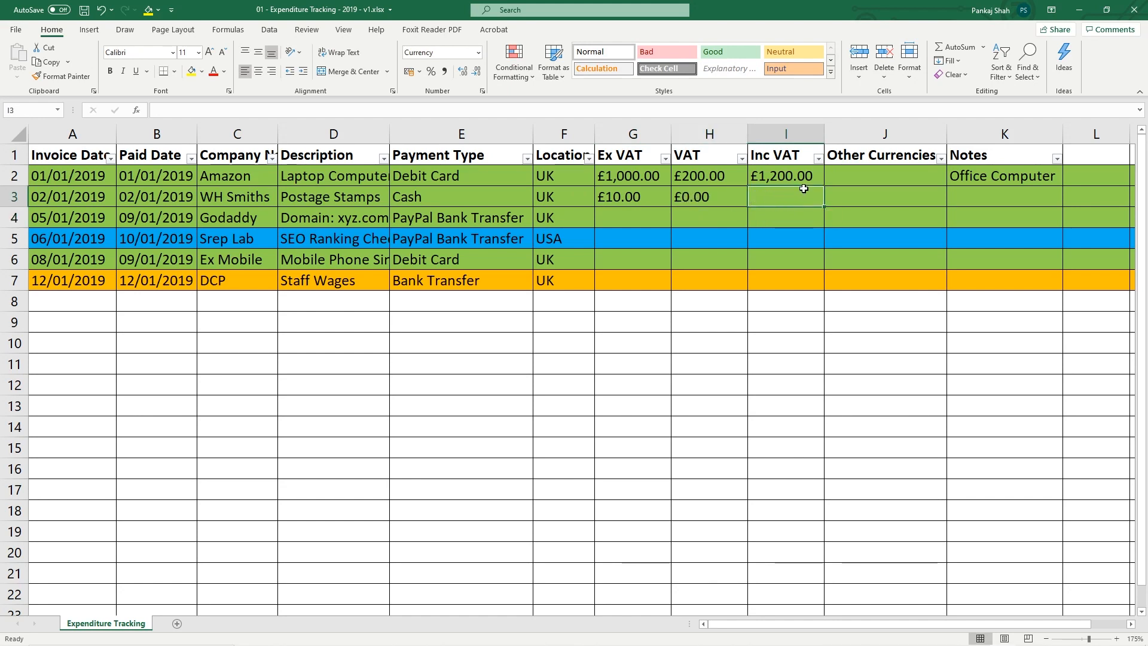
pyautogui.click(805, 176)
pyautogui.moveTo(826, 184); pyautogui.dragTo(816, 204)
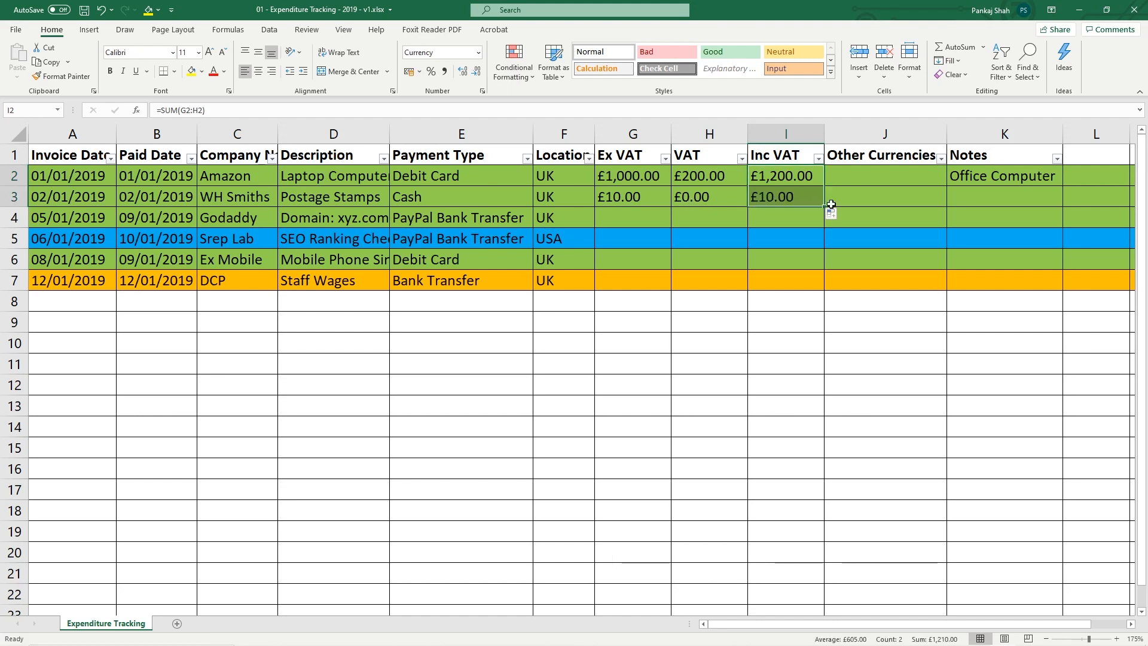
# Enter £8.00 as the Godaddy domain's ex-VAT amount in G4
pyautogui.click(310, 222)
pyautogui.click(461, 220)
pyautogui.click(638, 224)
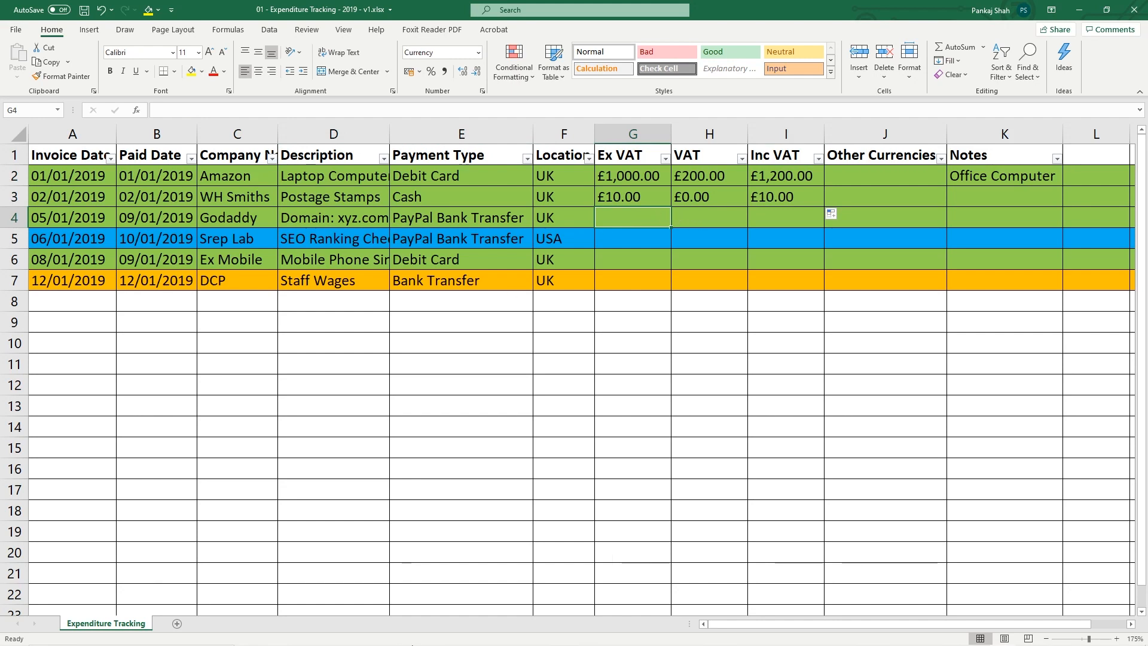
pyautogui.moveTo(389, 623)
pyautogui.write('8')
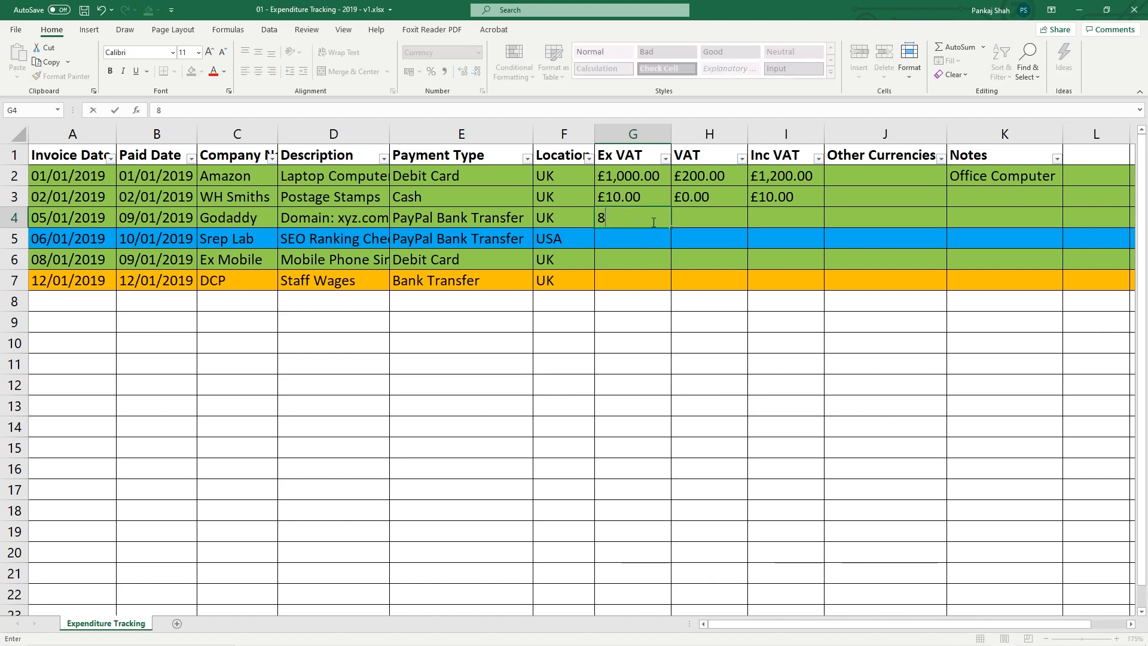
pyautogui.click(699, 221)
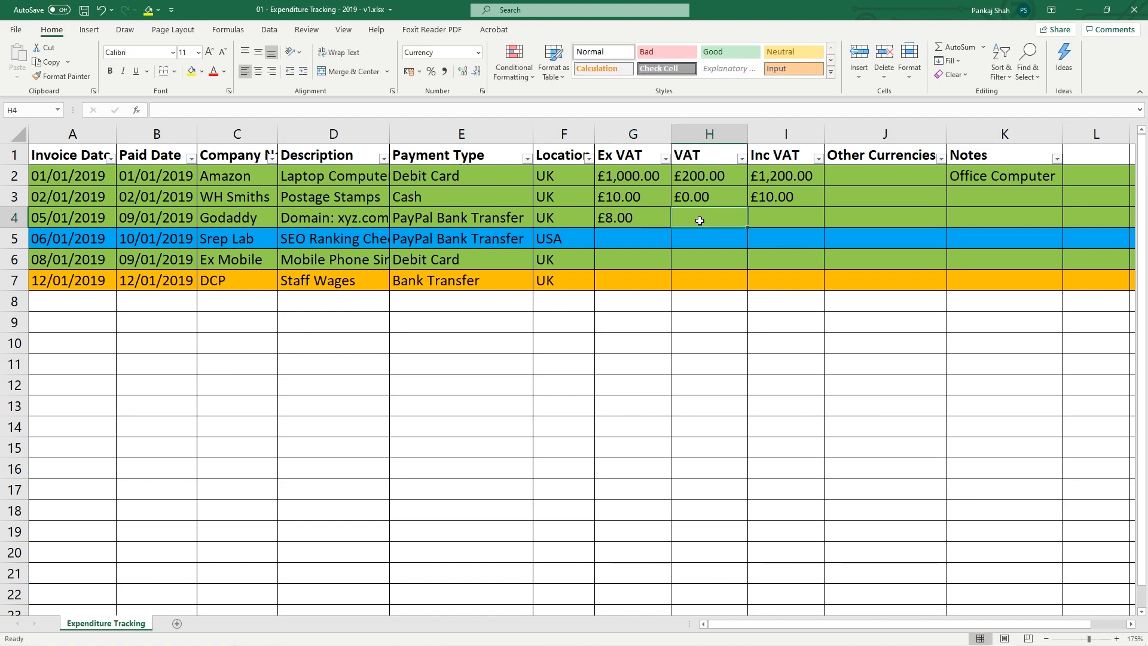
# Try filling row 3's VAT into H4, clear it, and compare rows 2 and 3 VAT formulas
pyautogui.click(712, 197)
pyautogui.moveTo(747, 207); pyautogui.dragTo(758, 235)
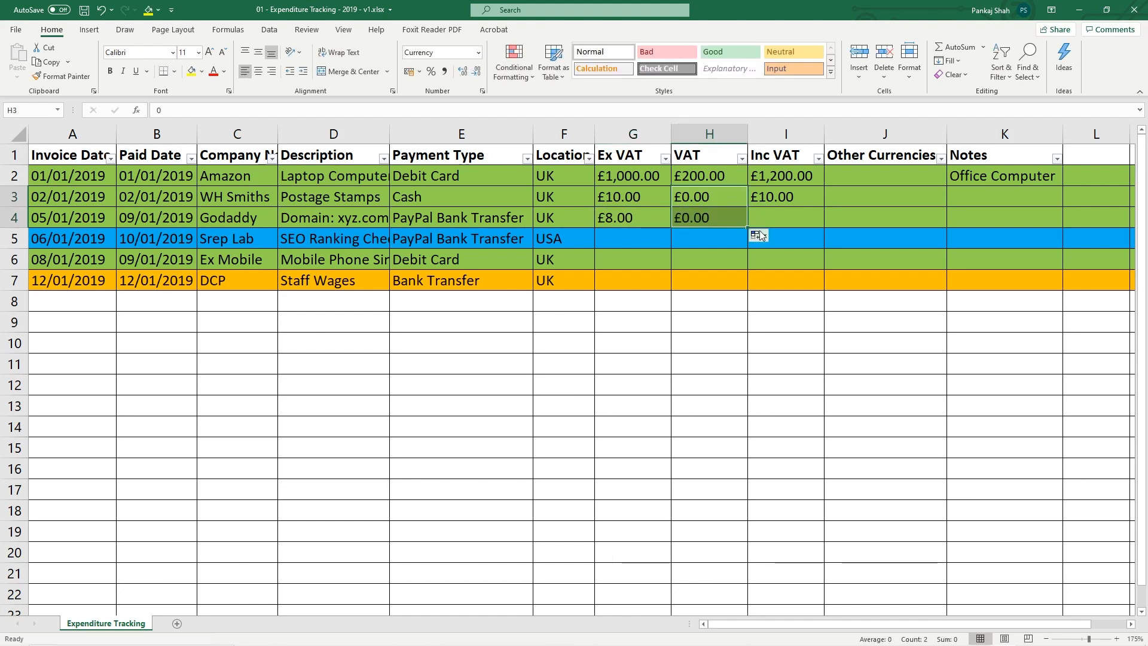
pyautogui.click(788, 201)
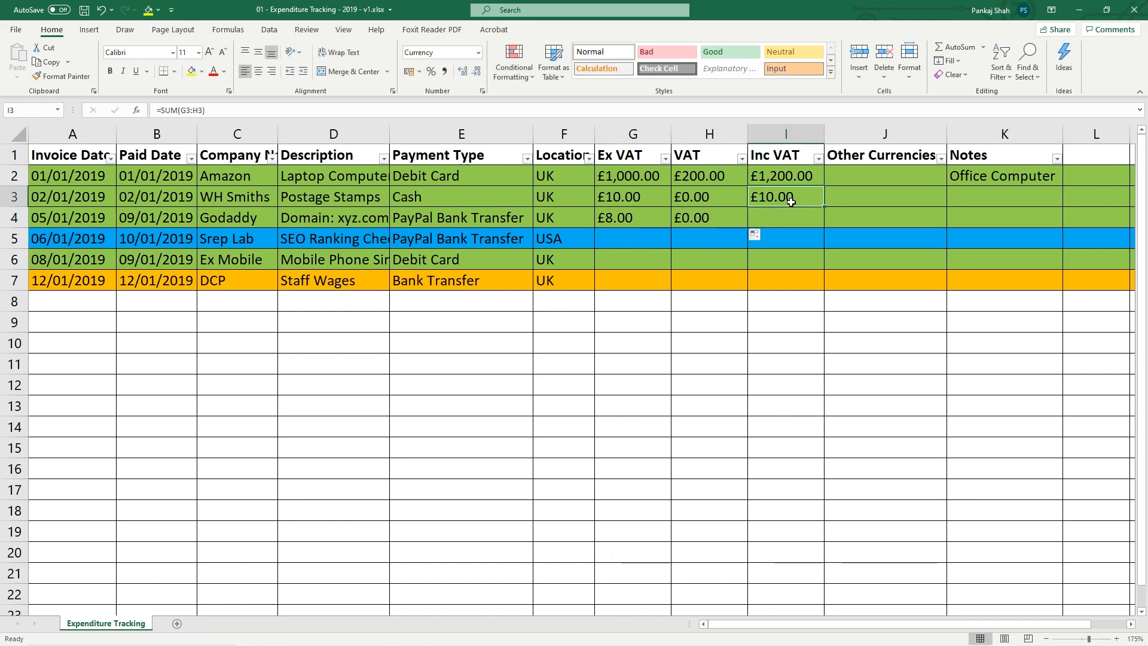
pyautogui.click(702, 223)
pyautogui.press('Delete')
pyautogui.click(707, 198)
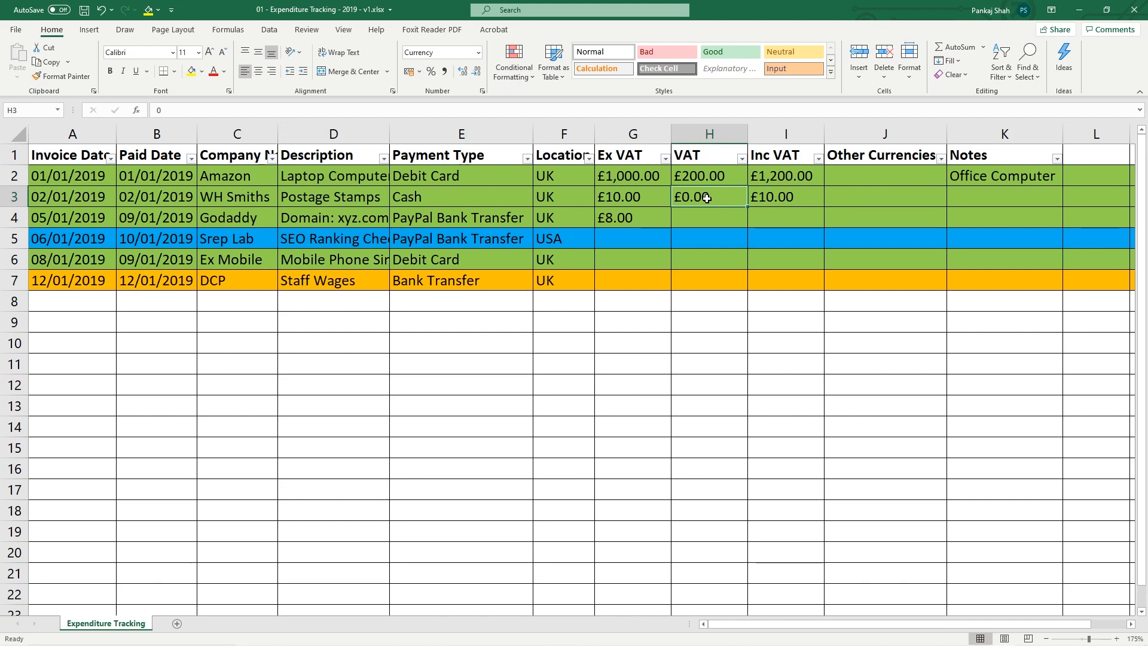
pyautogui.click(768, 198)
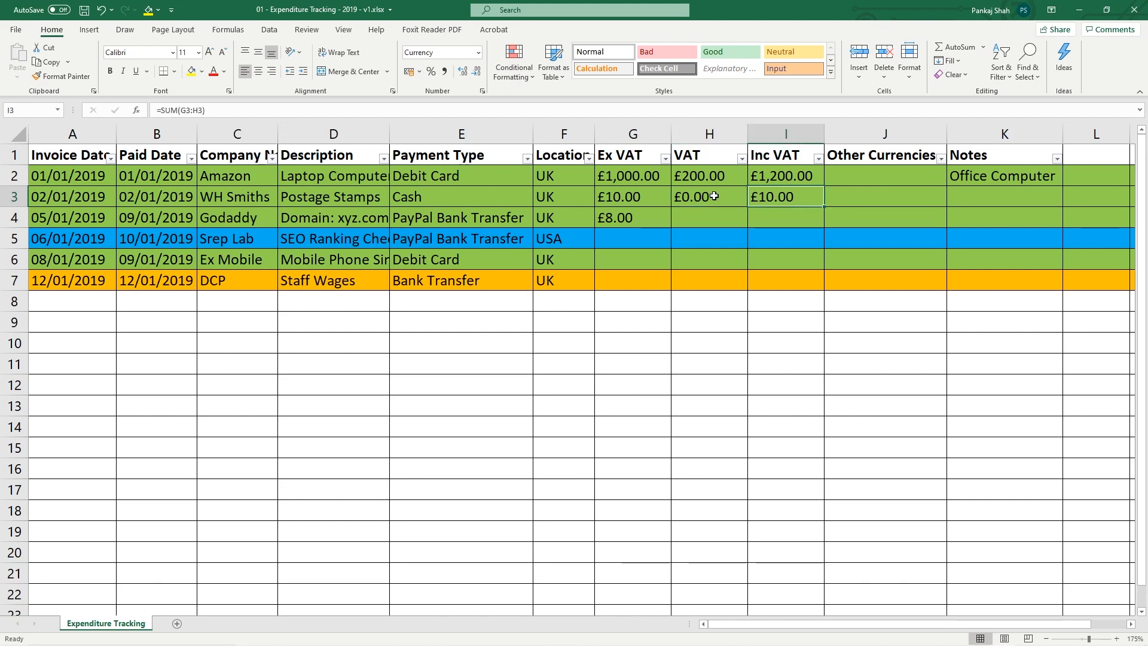
pyautogui.click(714, 196)
pyautogui.click(714, 177)
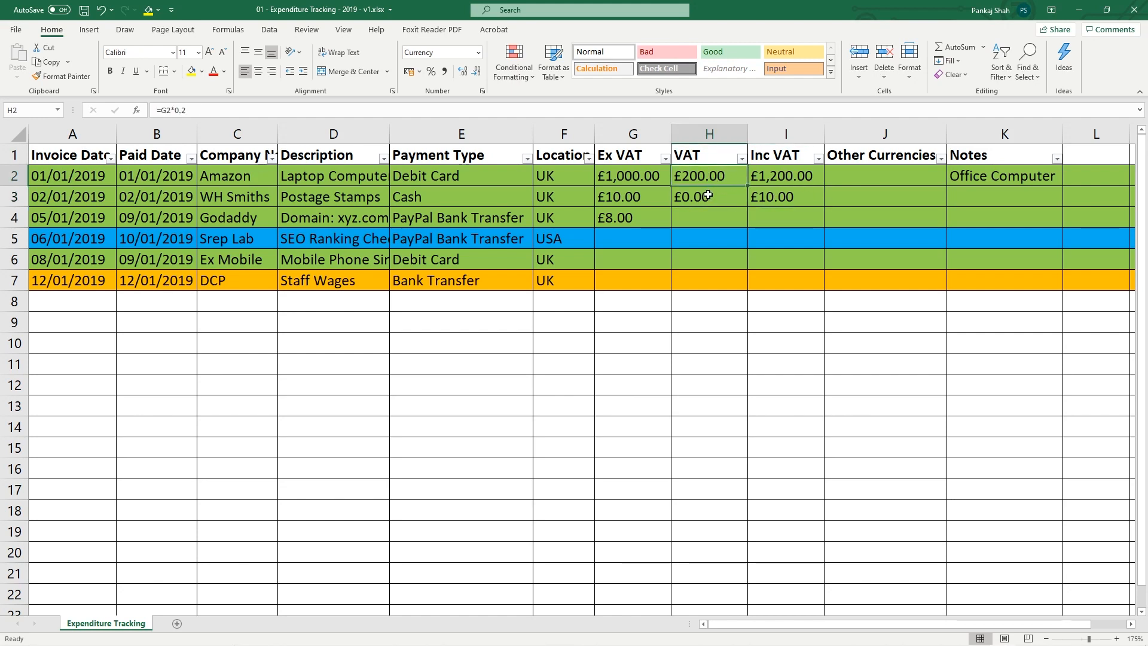
pyautogui.click(708, 196)
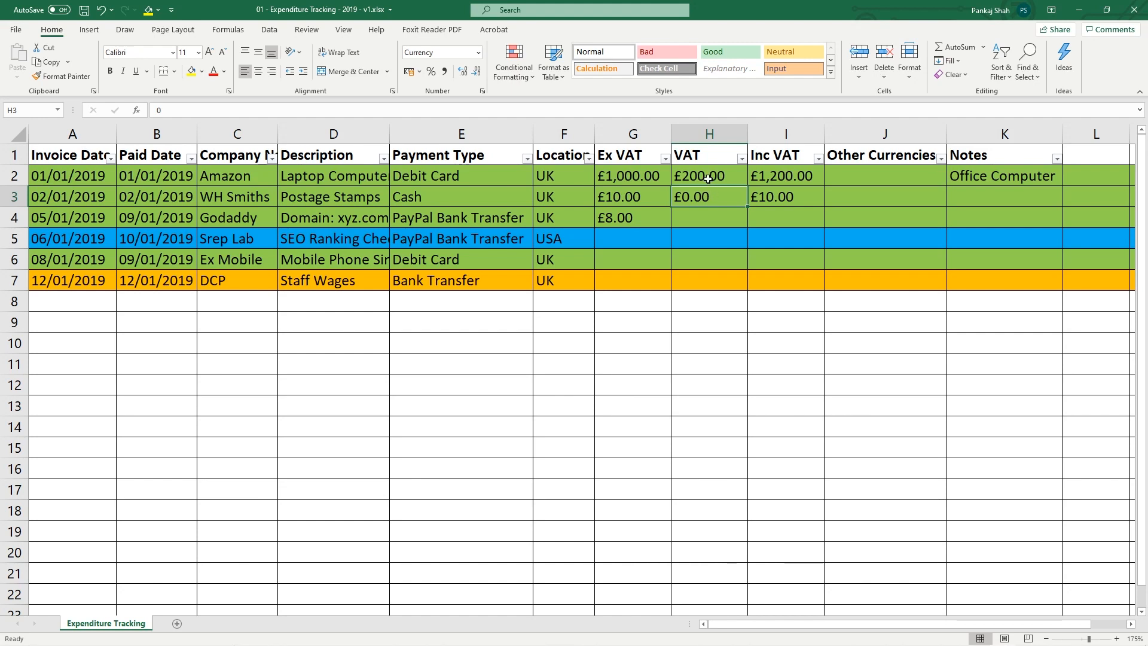
pyautogui.click(708, 176)
# Copy row 2's VAT and Inc VAT formulas into H4:I4, giving Godaddy £1.60 and £9.60
pyautogui.moveTo(708, 175); pyautogui.dragTo(762, 175)
pyautogui.hotkey('ctrl', 'c')
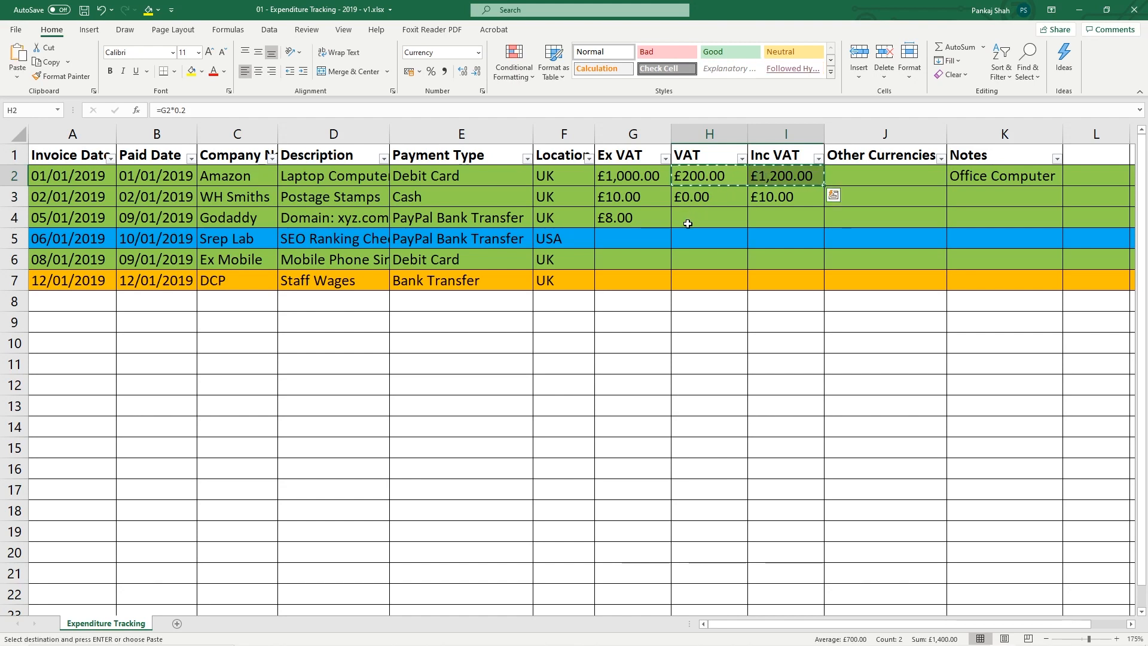
pyautogui.click(688, 219)
pyautogui.hotkey('ctrl', 'v')
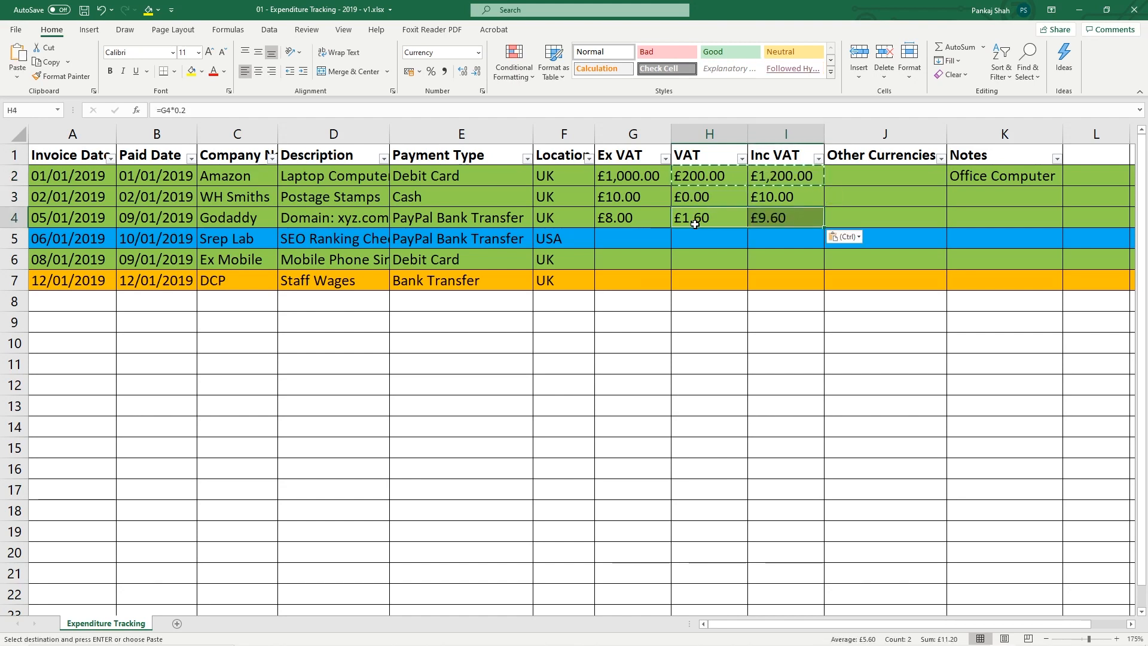
pyautogui.hotkey('ctrl', 's')
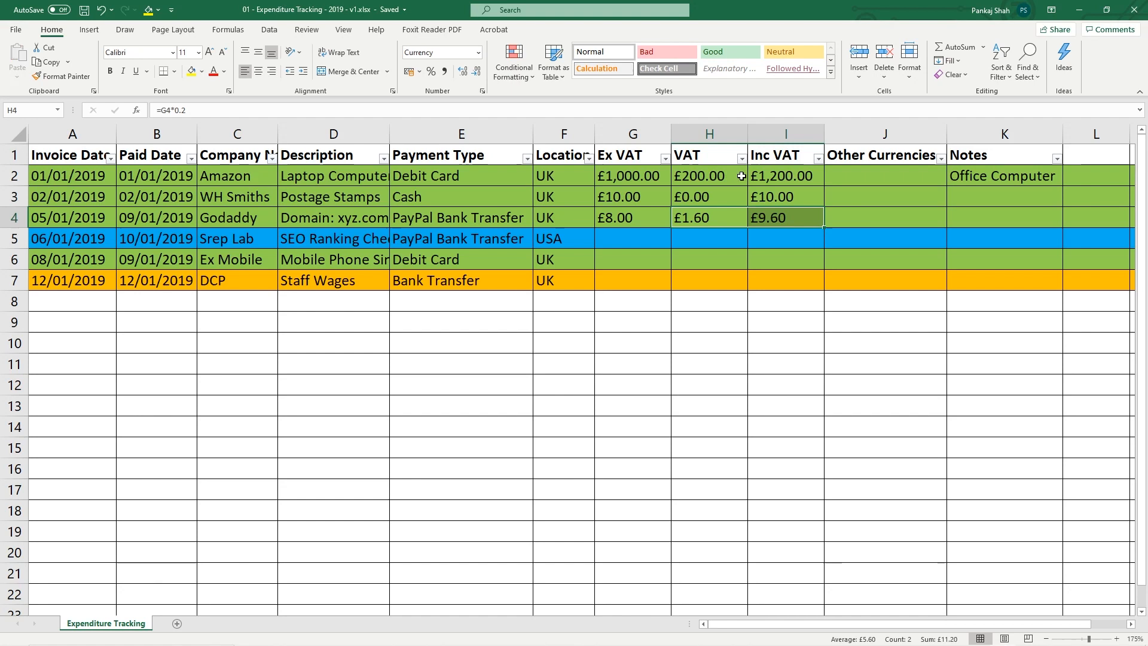
pyautogui.moveTo(724, 178); pyautogui.dragTo(771, 178)
pyautogui.hotkey('ctrl', 'c')
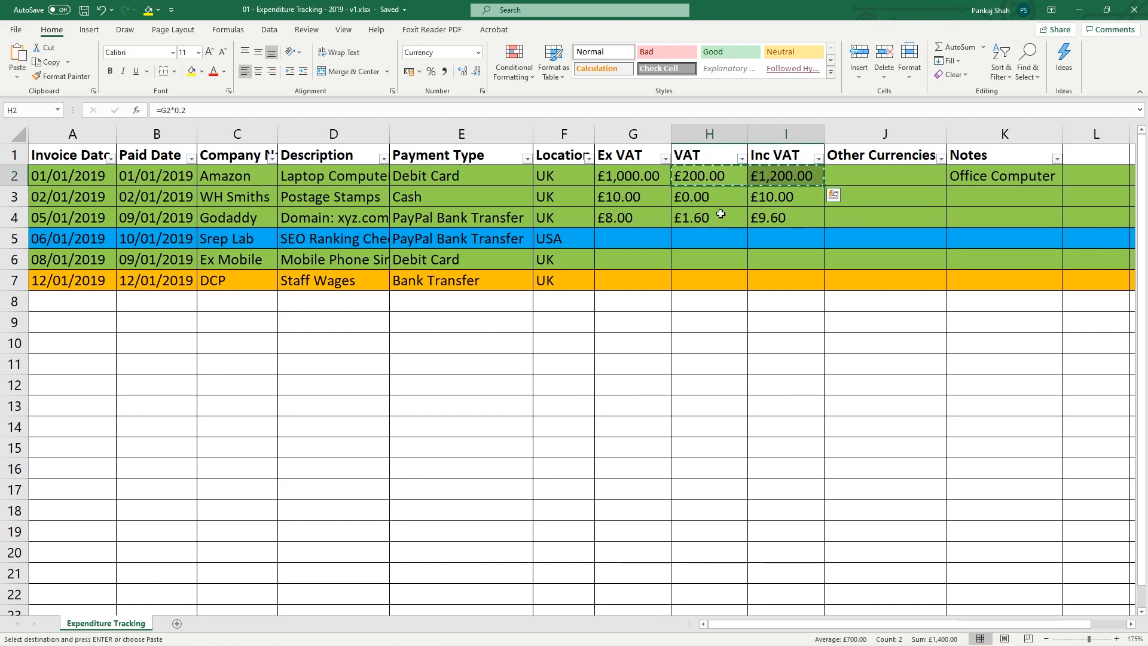
pyautogui.click(713, 221)
pyautogui.hotkey('ctrl', 'v')
pyautogui.hotkey('ctrl', 's')
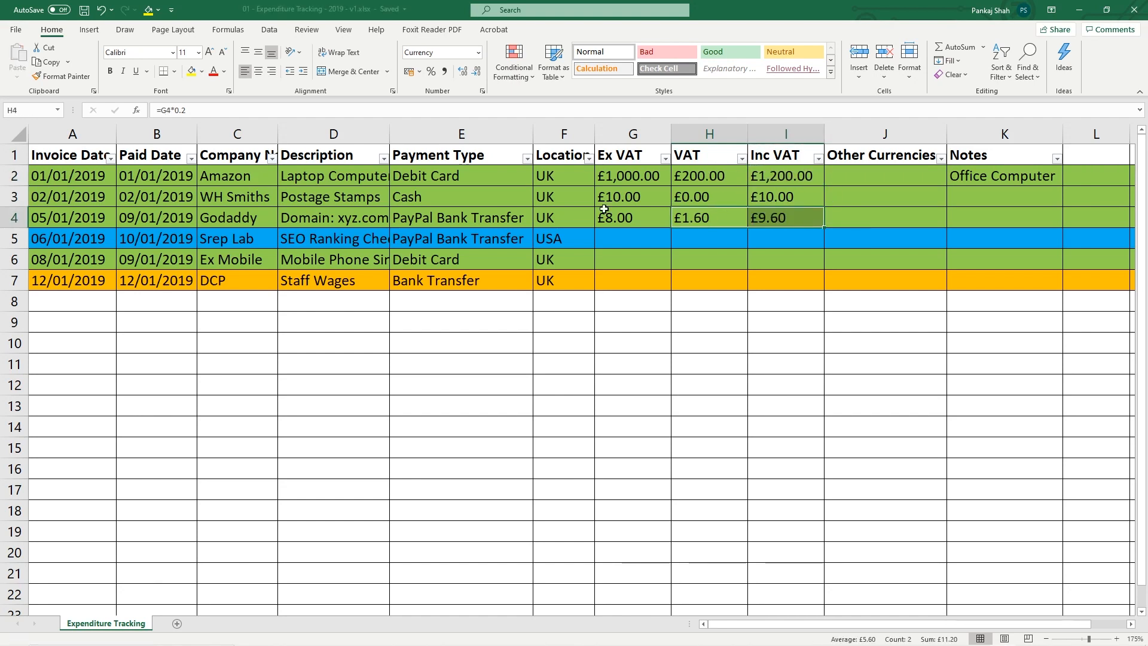
# Review the WH Smiths row figures against row 2's VAT formulas
pyautogui.moveTo(629, 197); pyautogui.dragTo(775, 198)
pyautogui.click(702, 198)
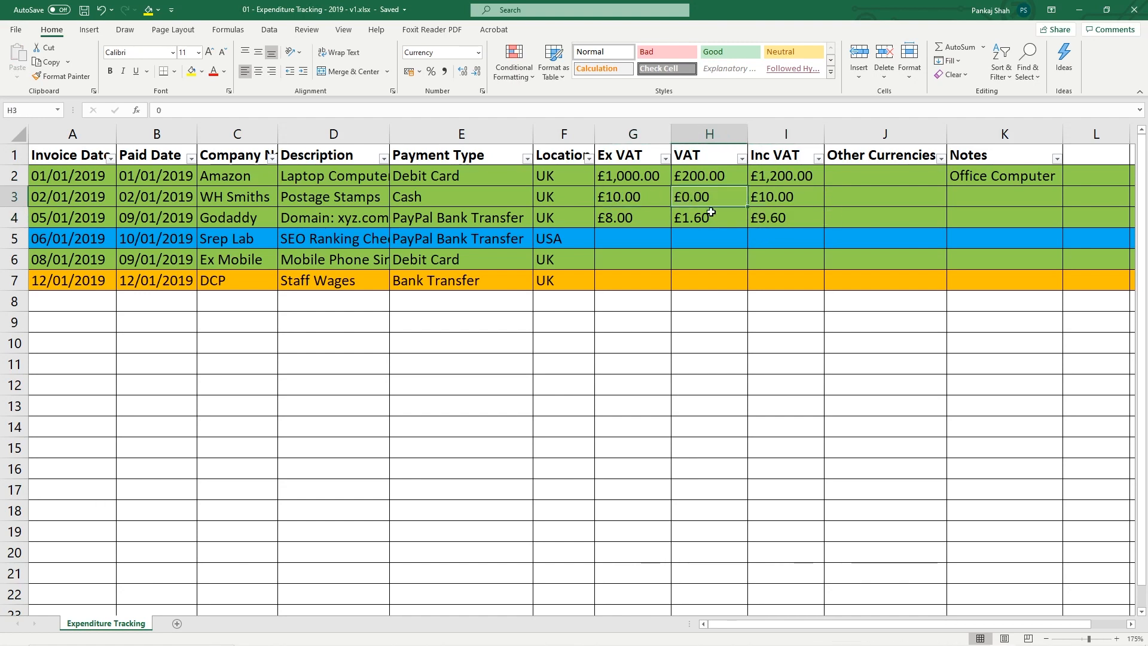
pyautogui.click(779, 196)
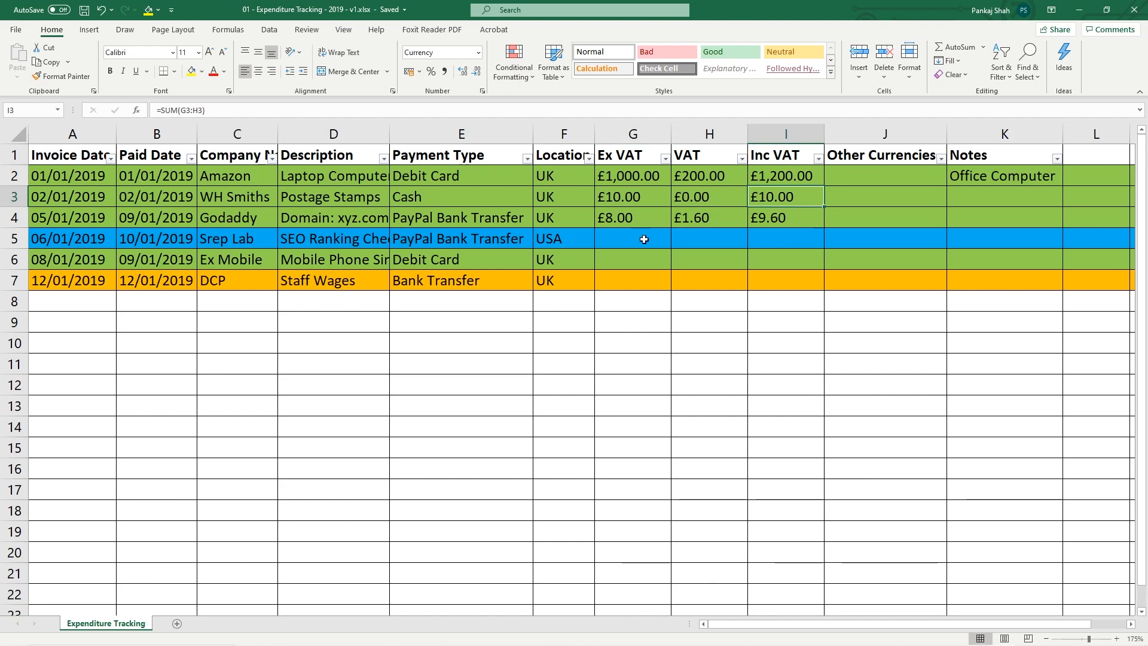
pyautogui.moveTo(694, 176); pyautogui.dragTo(783, 176)
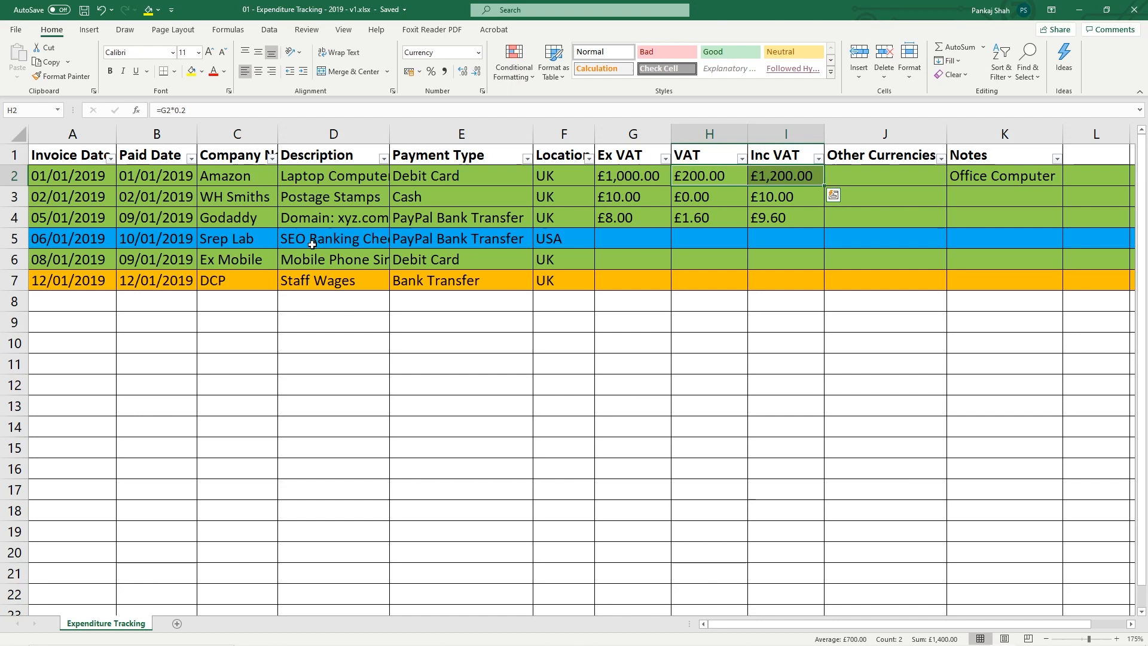
# Enter $10.00 in J5 for the Srep Lab USA purchase, then return to the browser
pyautogui.click(562, 239)
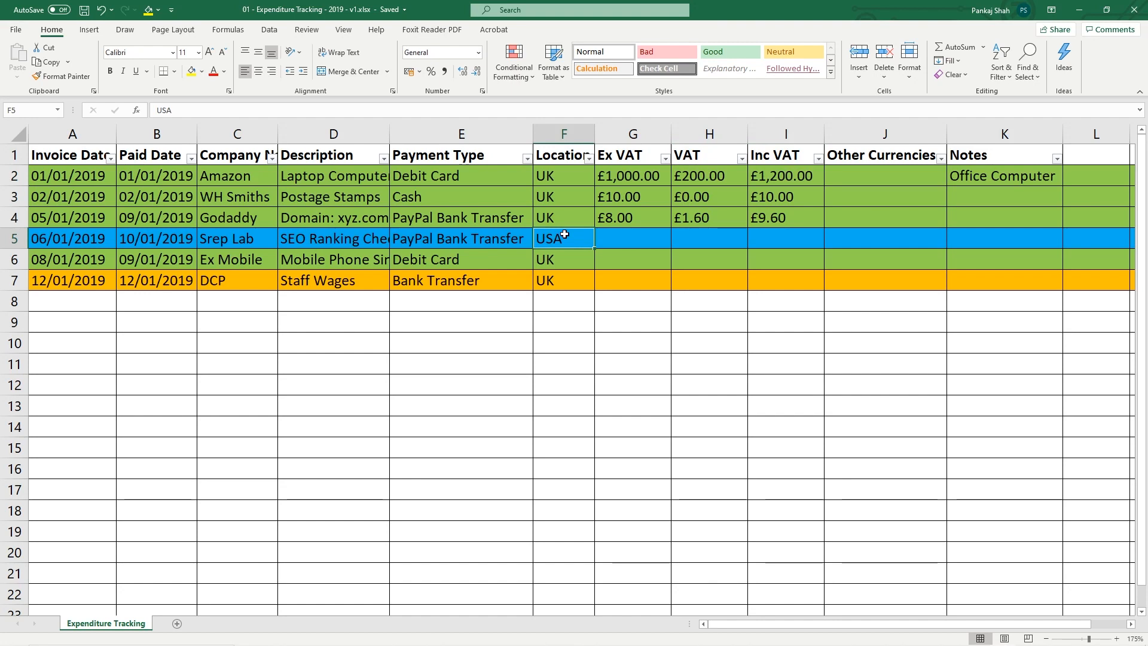
pyautogui.click(880, 238)
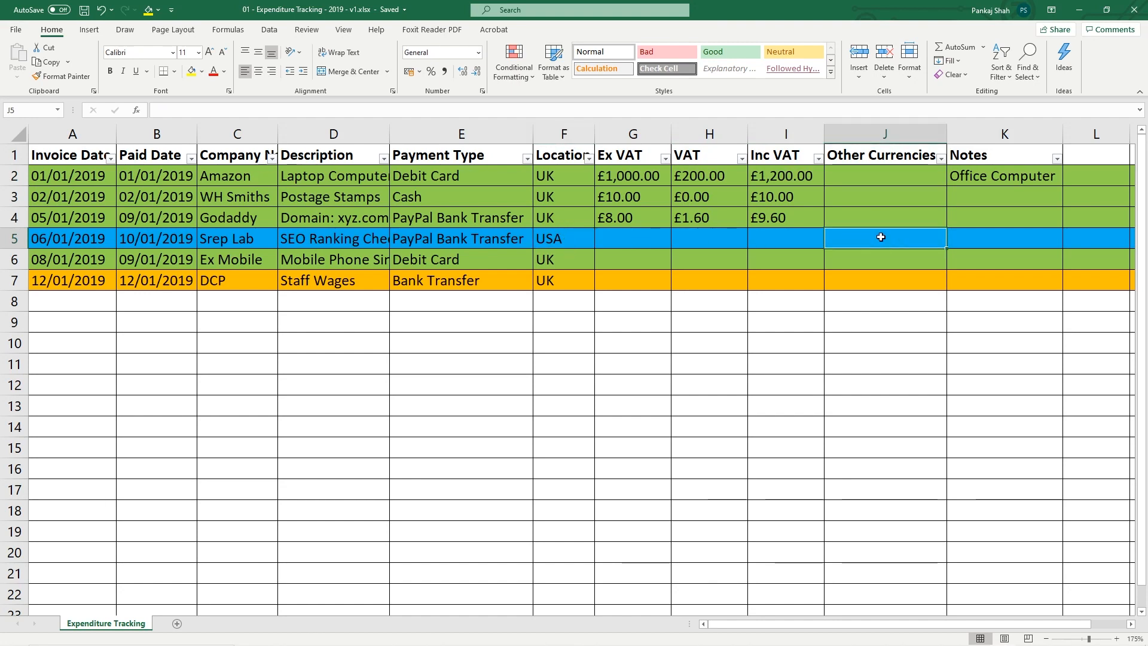
pyautogui.write('$')
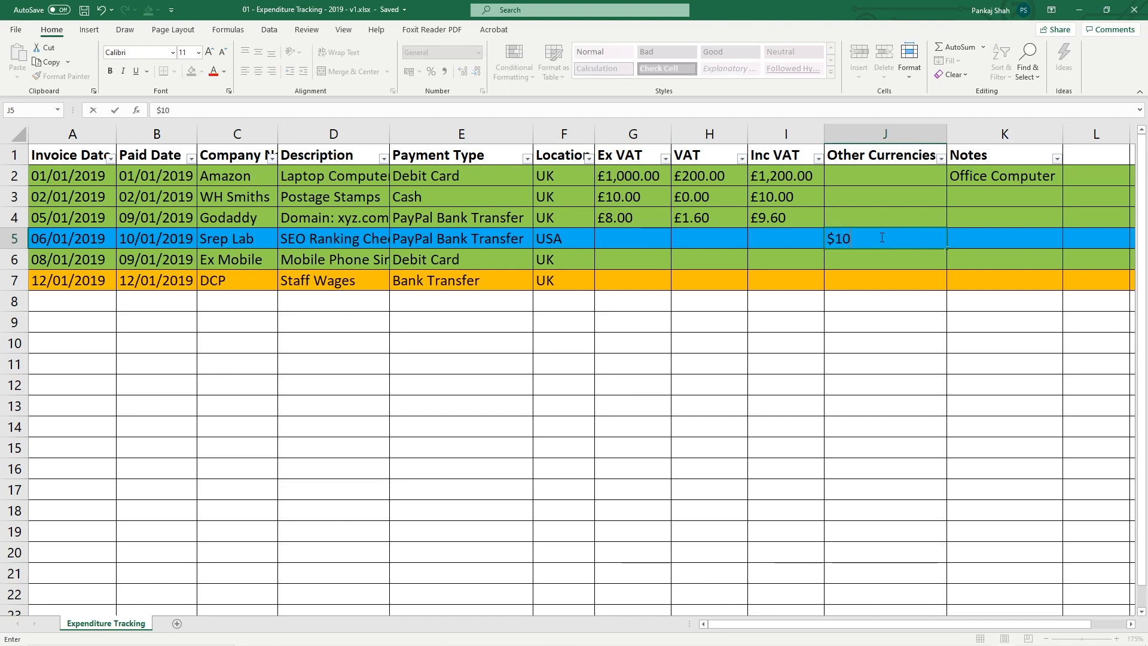
pyautogui.write('10')
pyautogui.press('Return')
pyautogui.click(881, 238)
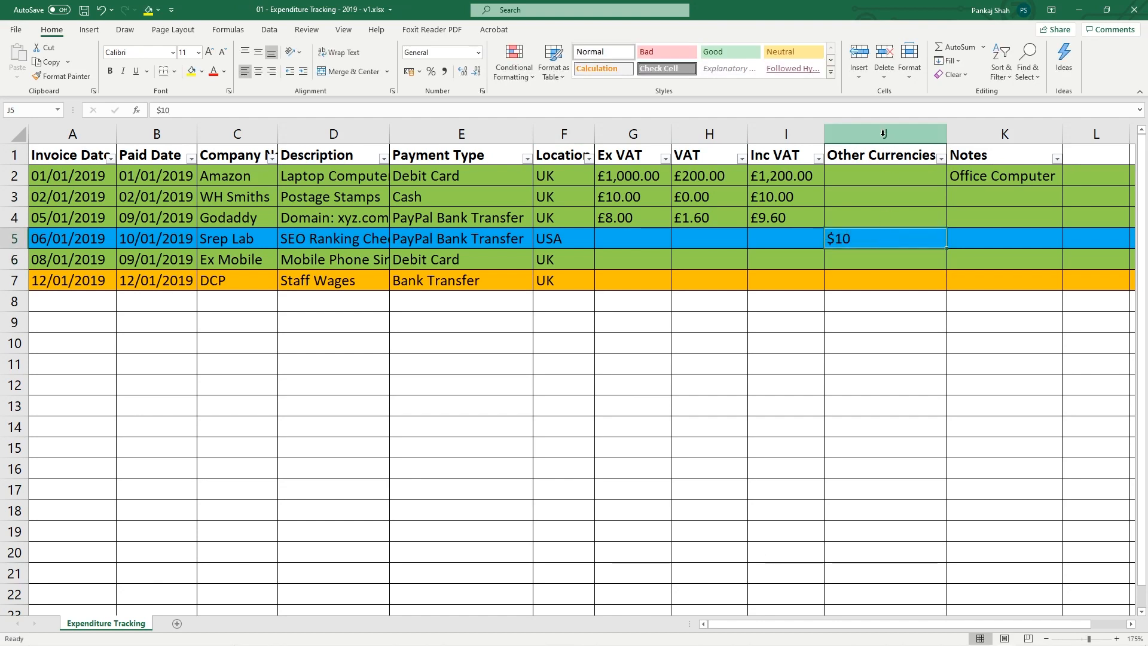
pyautogui.doubleClick(874, 238)
pyautogui.write('.00')
pyautogui.click(864, 256)
pyautogui.click(867, 237)
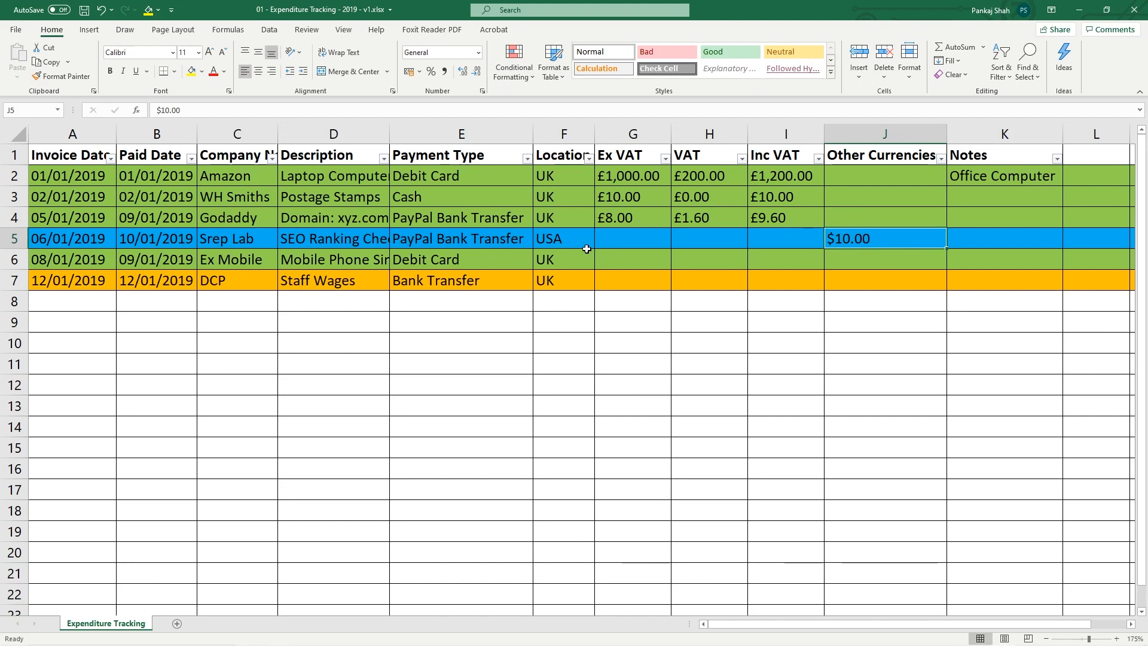
pyautogui.click(604, 239)
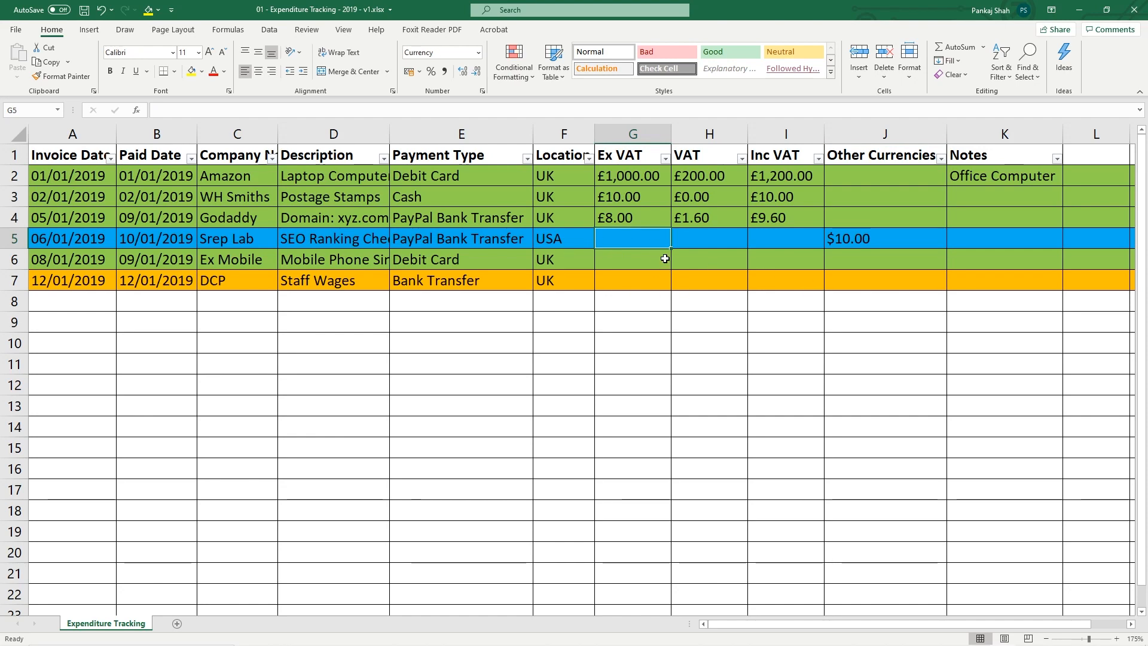
pyautogui.click(951, 637)
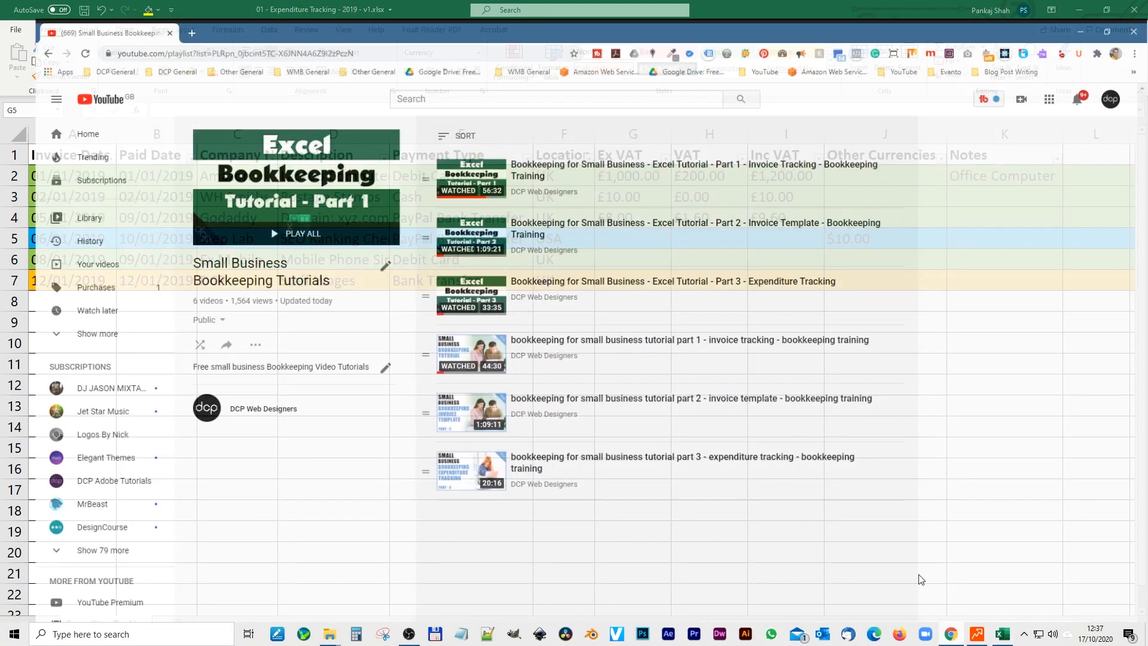
# Search Google for 'pound to usd10' in a new tab and copy the 12.91 result
pyautogui.hotkey('ctrl', 't')
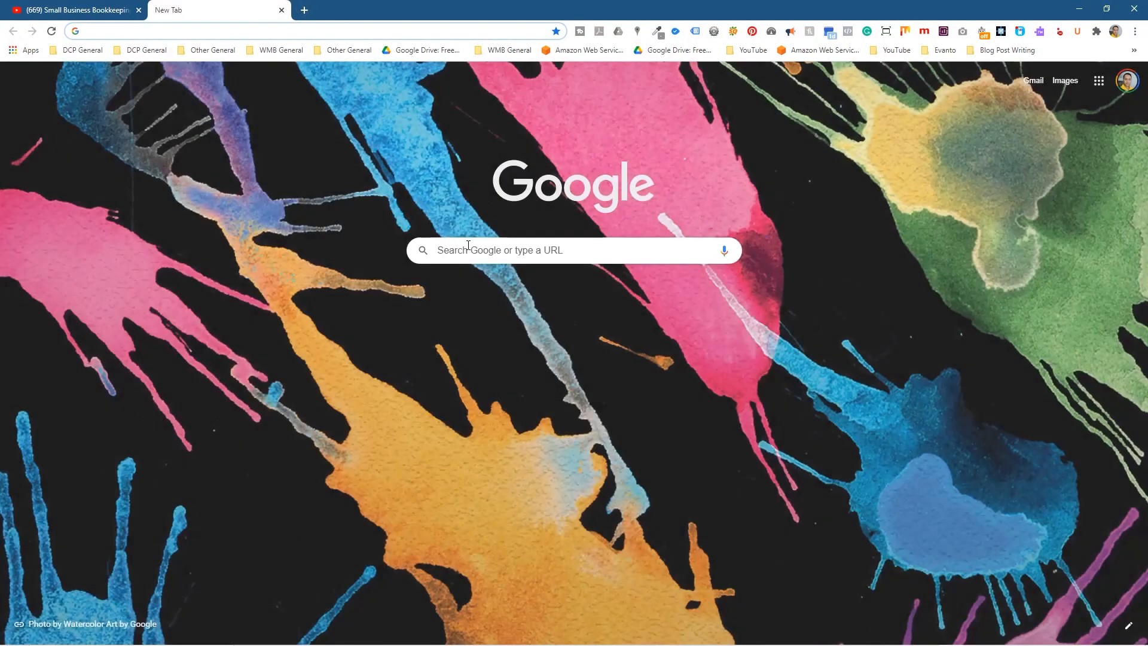
pyautogui.click(470, 246)
pyautogui.write('r')
pyautogui.press('BackSpace')
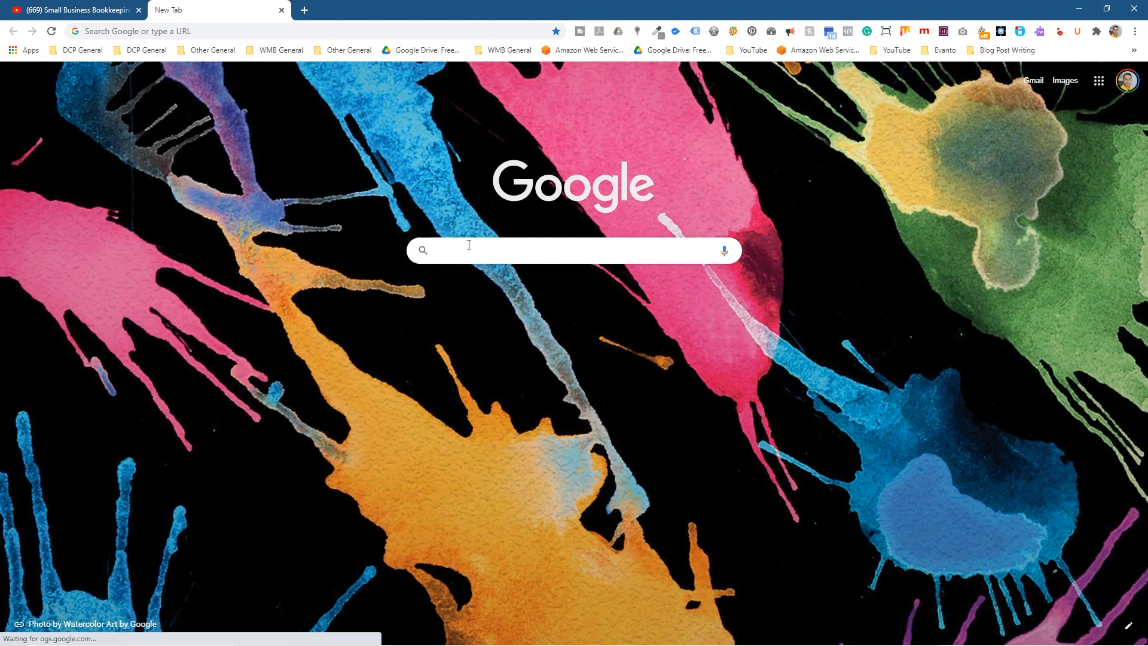
pyautogui.write('pound to ')
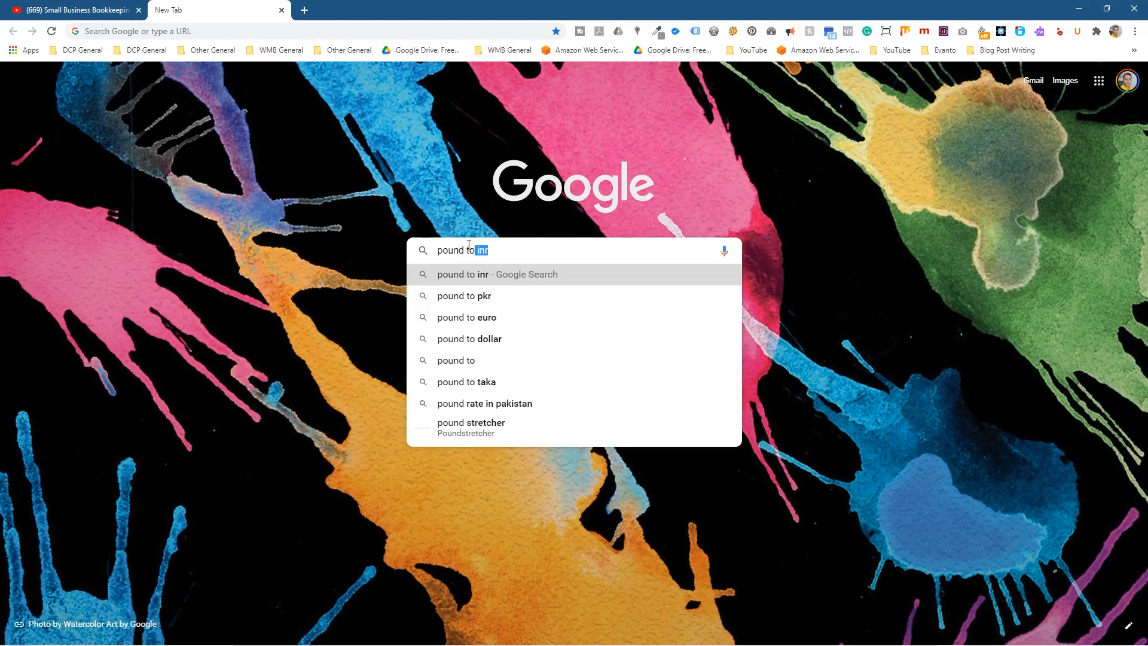
pyautogui.write('usd')
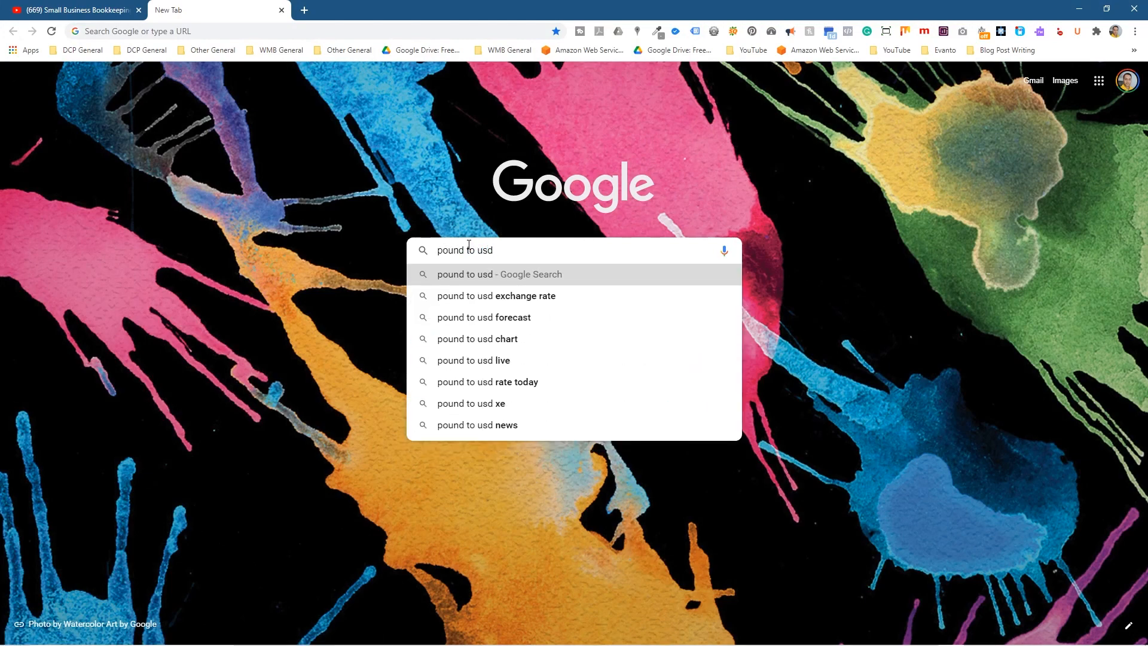
pyautogui.write('10')
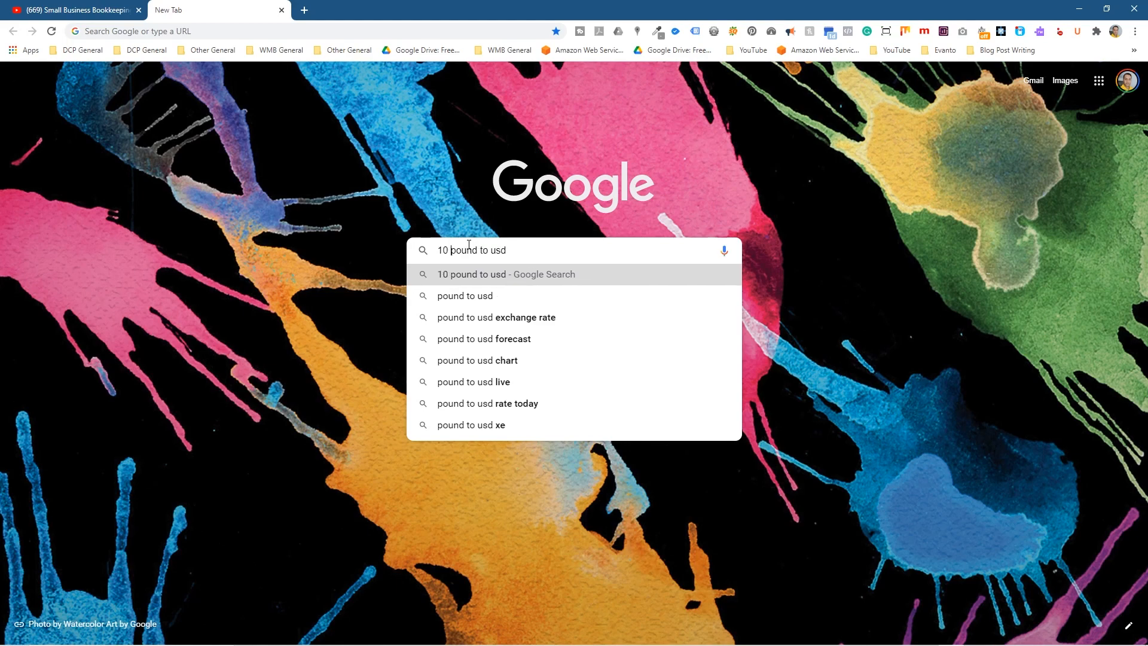
pyautogui.press('Return')
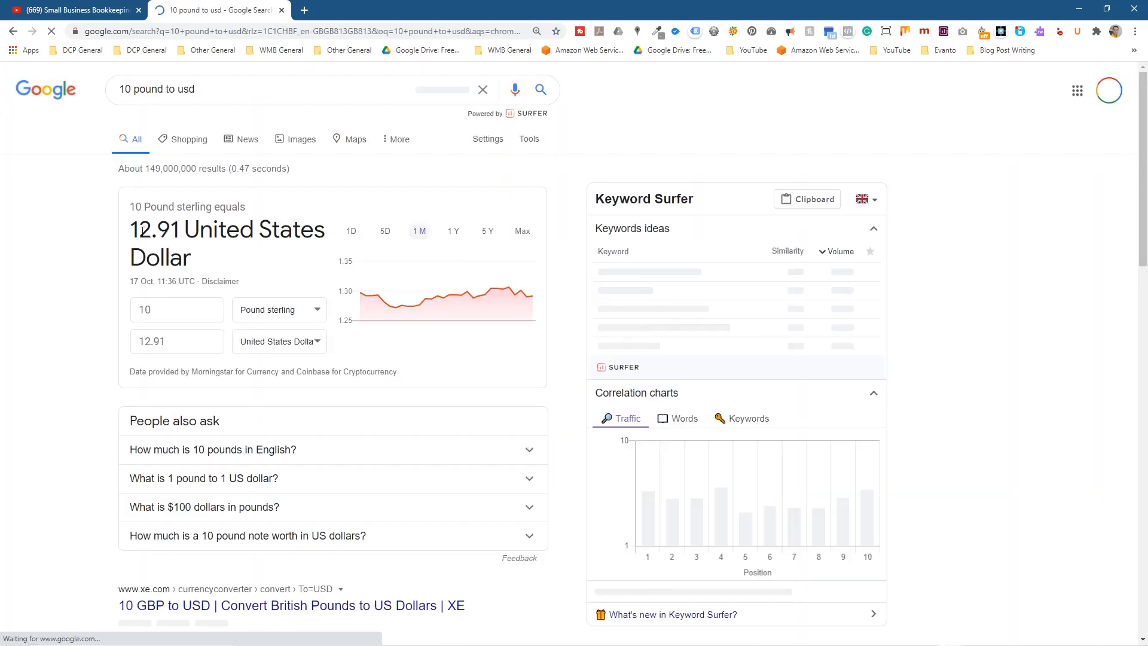
pyautogui.moveTo(139, 230)
pyautogui.mouseDown()
pyautogui.moveTo(179, 227)
pyautogui.moveTo(134, 228)
pyautogui.mouseUp()
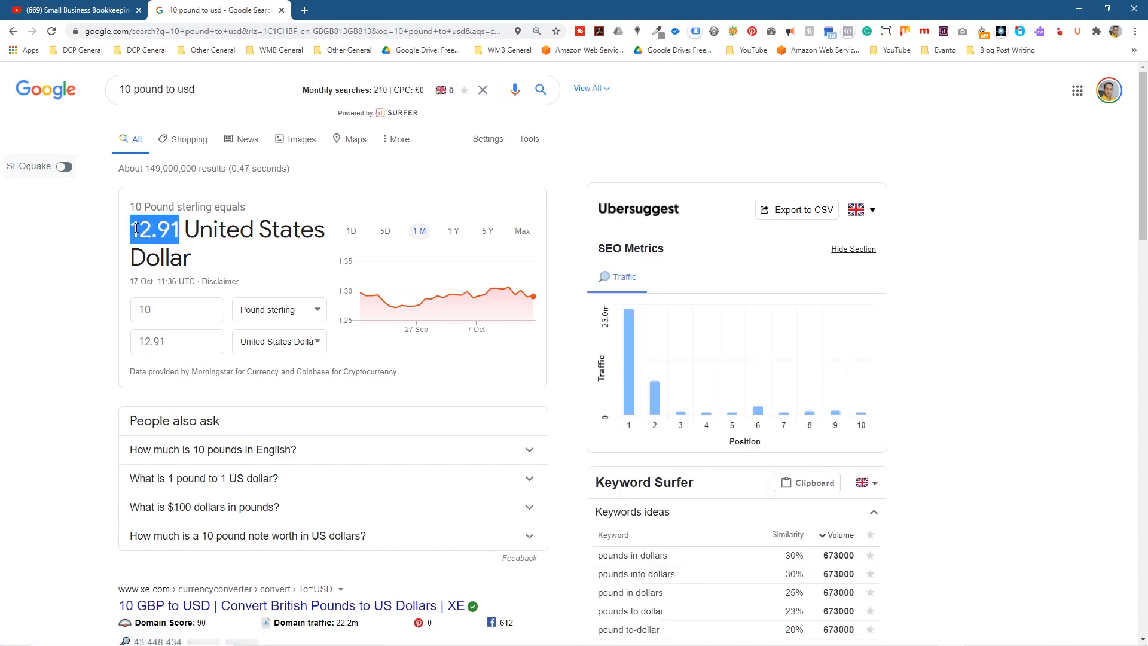
pyautogui.rightClick(161, 227)
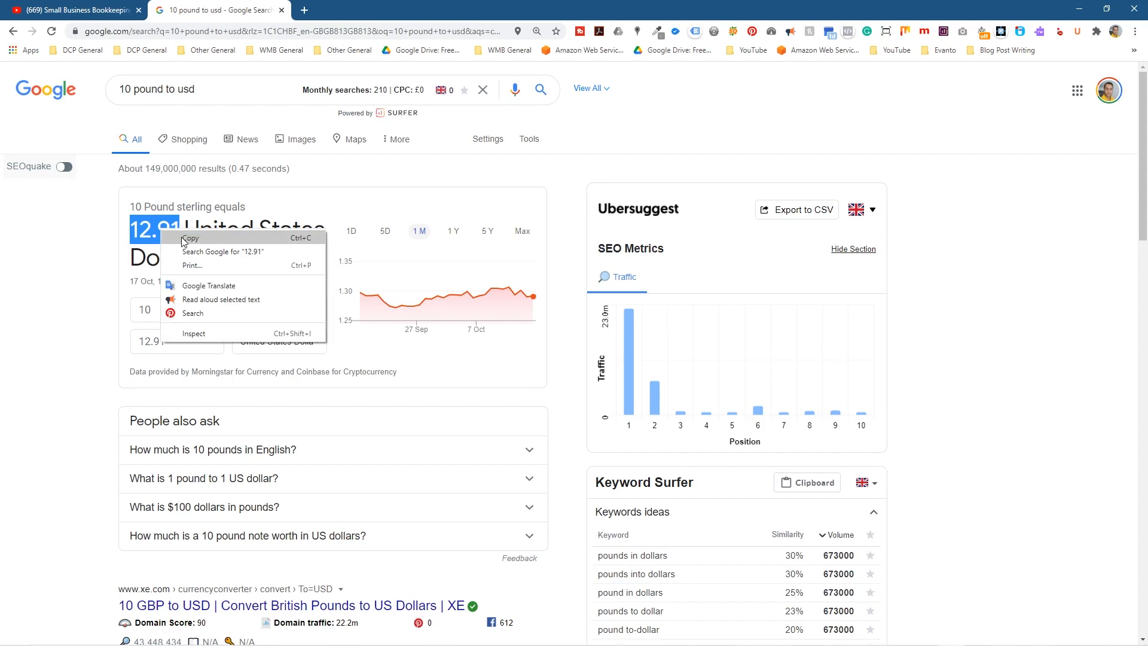
pyautogui.click(182, 237)
# Check the $10.00 amount in Excel's J5, then return to the search results
pyautogui.click(1085, 13)
pyautogui.doubleClick(879, 238)
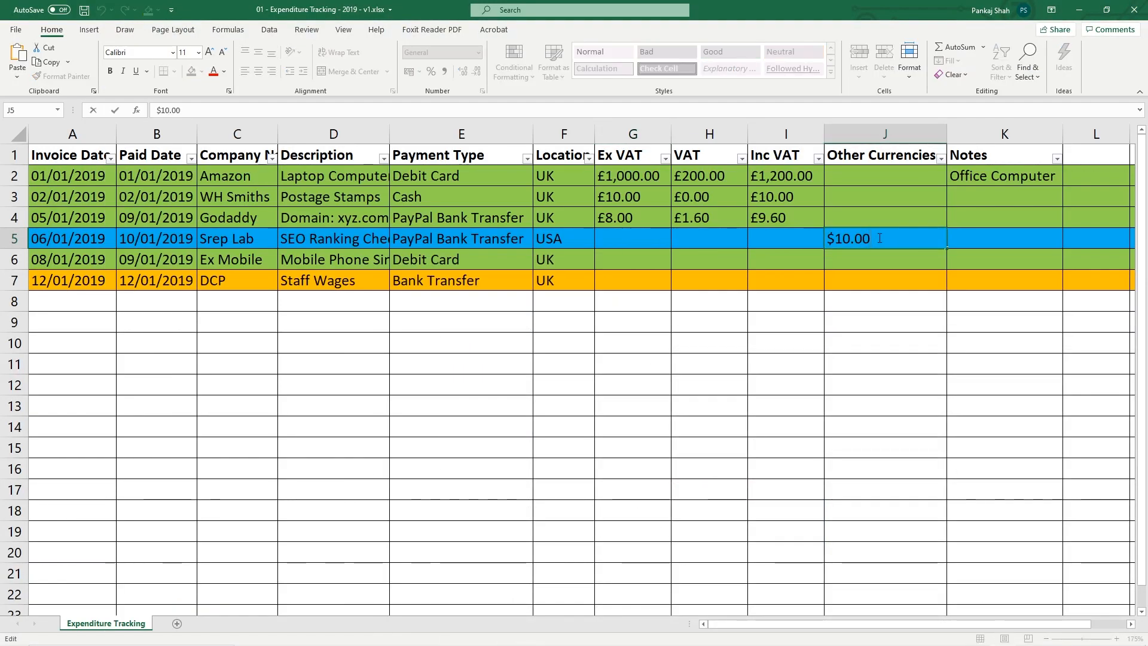
pyautogui.press('Escape')
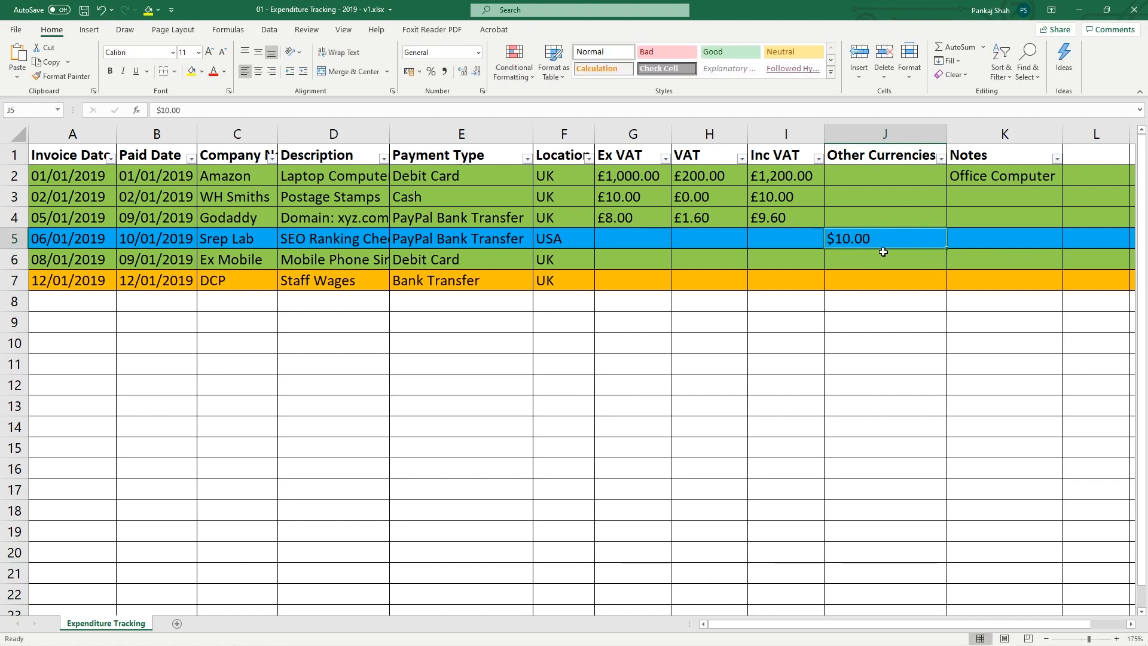
pyautogui.click(1079, 9)
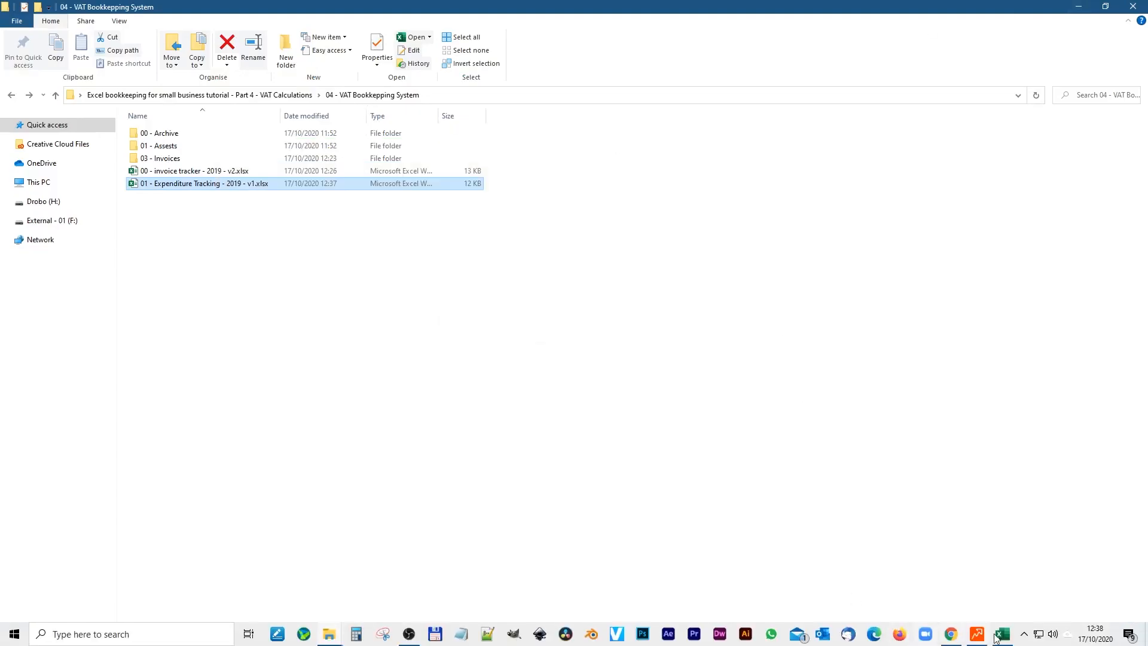
pyautogui.click(1002, 638)
pyautogui.click(950, 634)
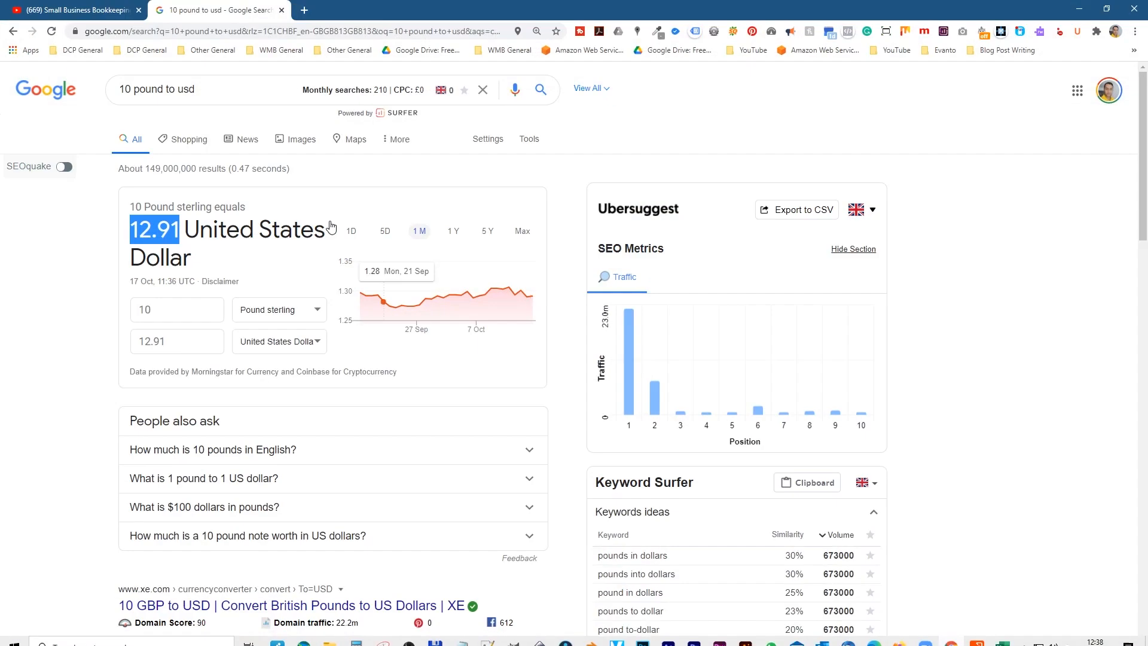
# Change the query to '10 usd to pound', converting to 7.74 pounds sterling
pyautogui.click(203, 90)
pyautogui.press('BackSpace')
pyautogui.press('BackSpace')
pyautogui.press('BackSpace')
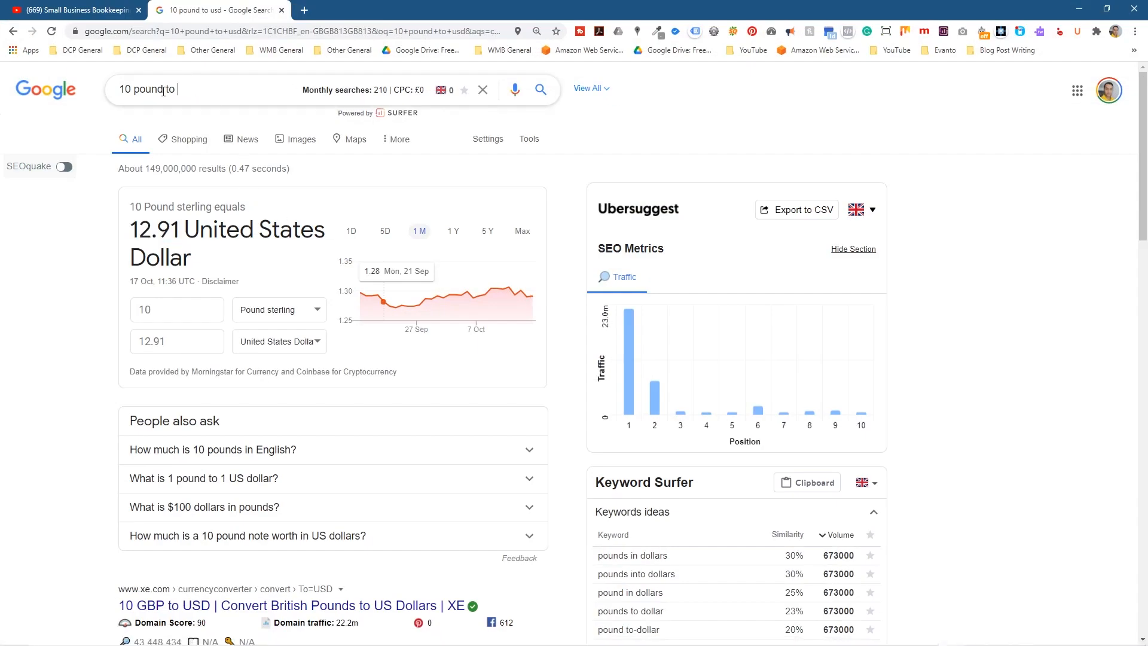
pyautogui.moveTo(143, 89); pyautogui.dragTo(163, 90)
pyautogui.write('usd')
pyautogui.click(193, 89)
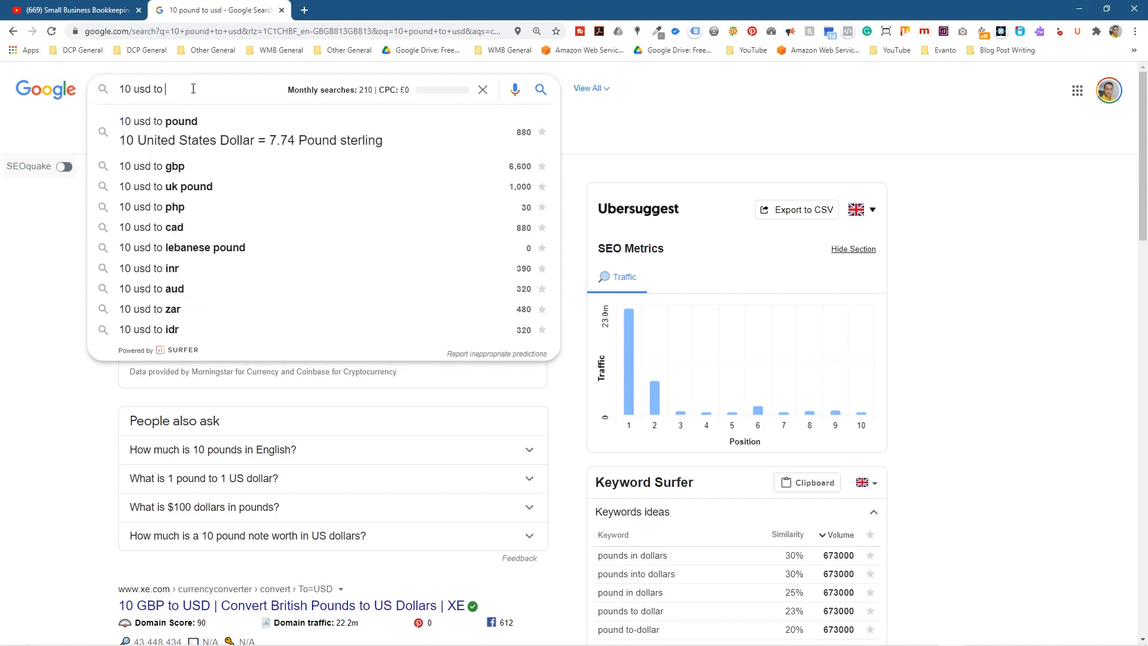
pyautogui.click(191, 121)
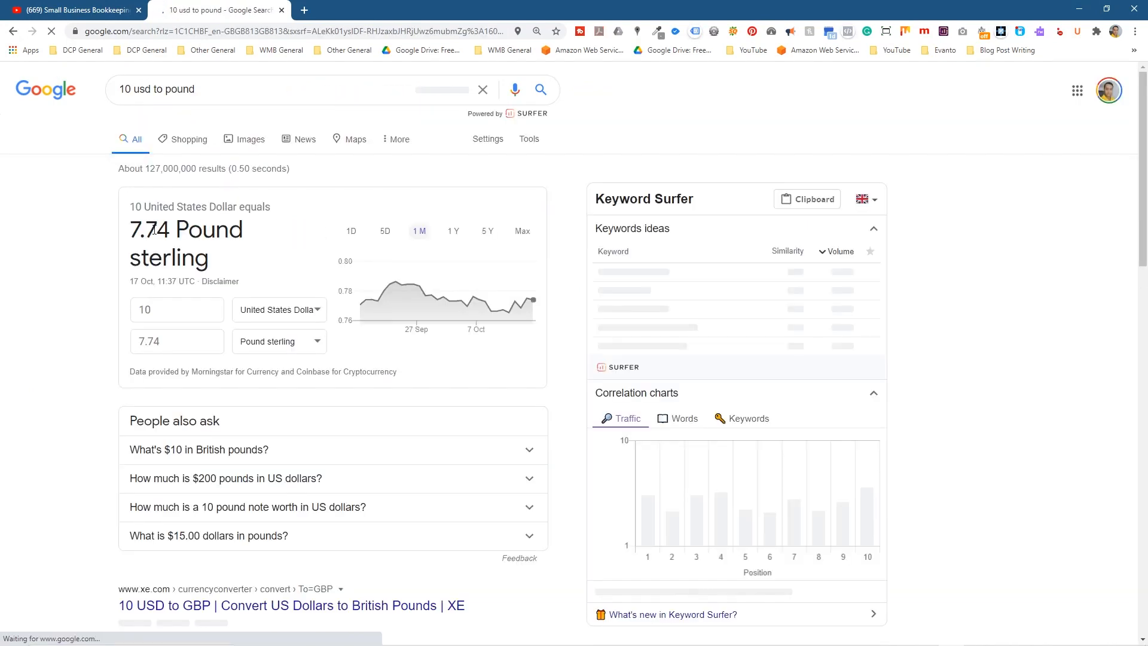
pyautogui.hotkey('alt', 'Tab')
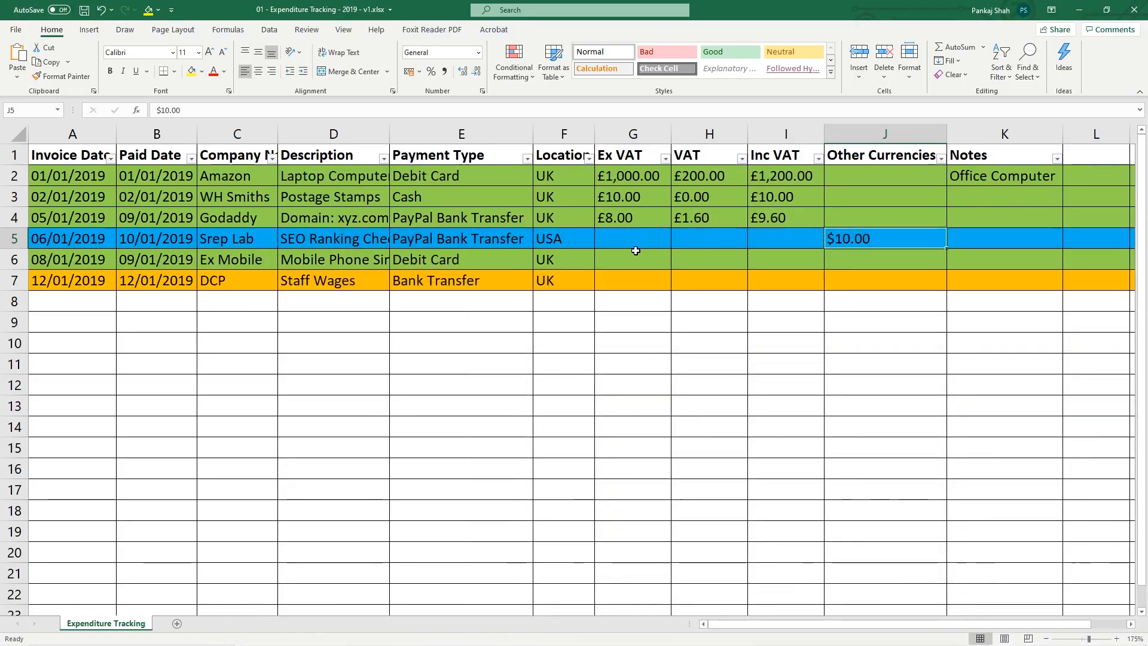
# Type 7.74 in G5, 0 in H5 and 7.74 in I5 for Srep Lab
pyautogui.click(641, 237)
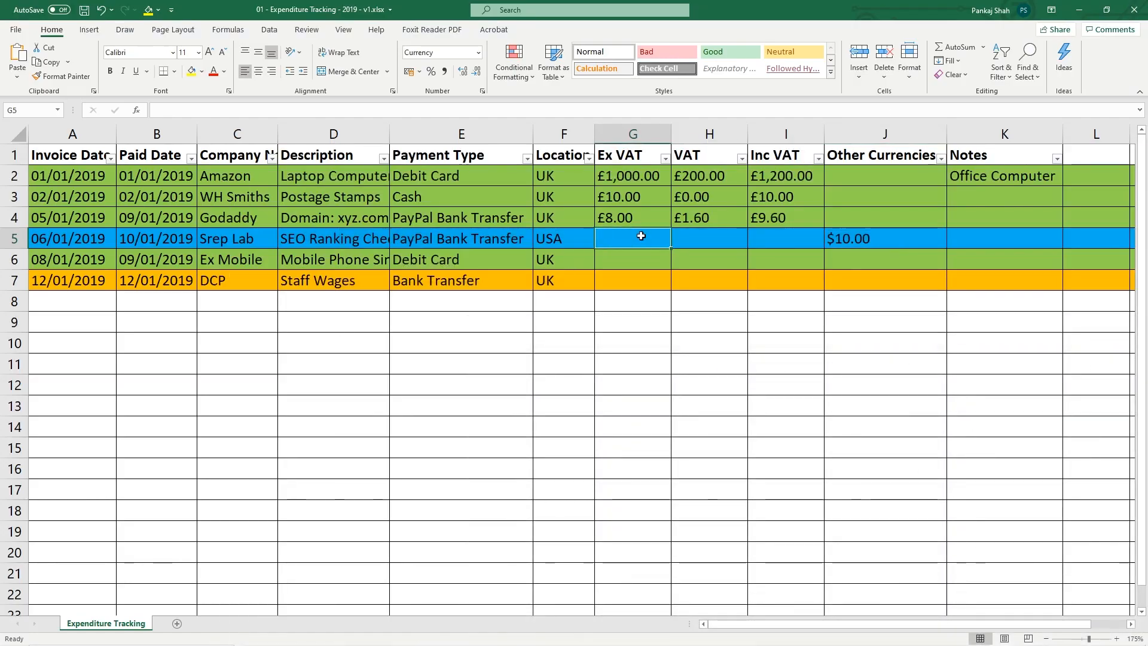
pyautogui.write('7.74')
pyautogui.press('Return')
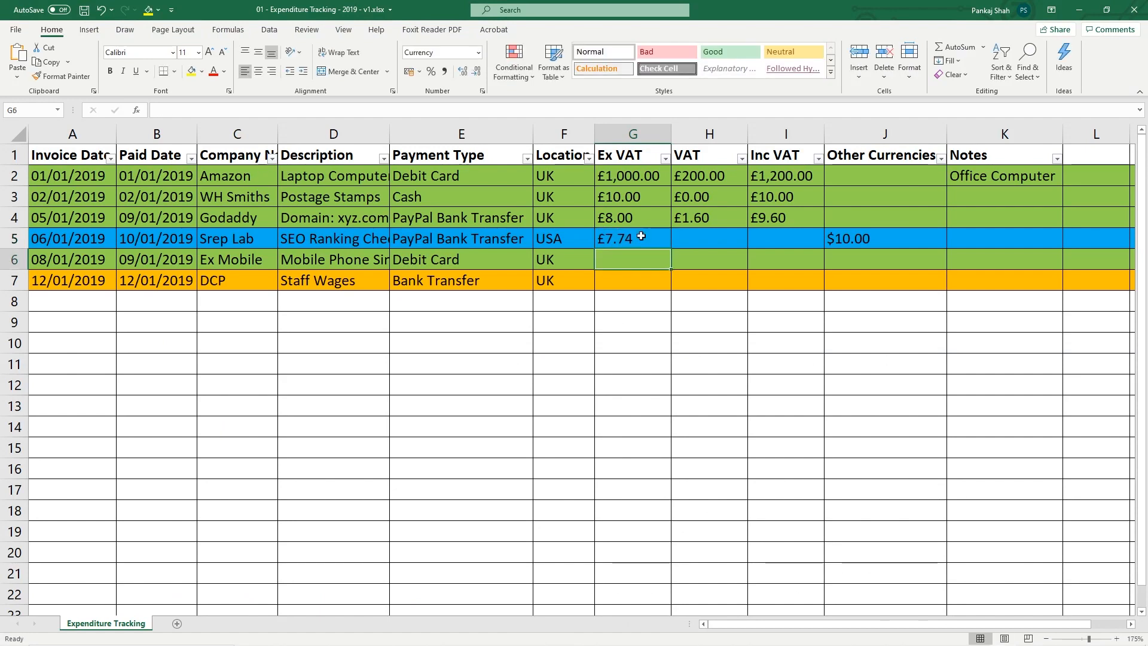
pyautogui.click(641, 237)
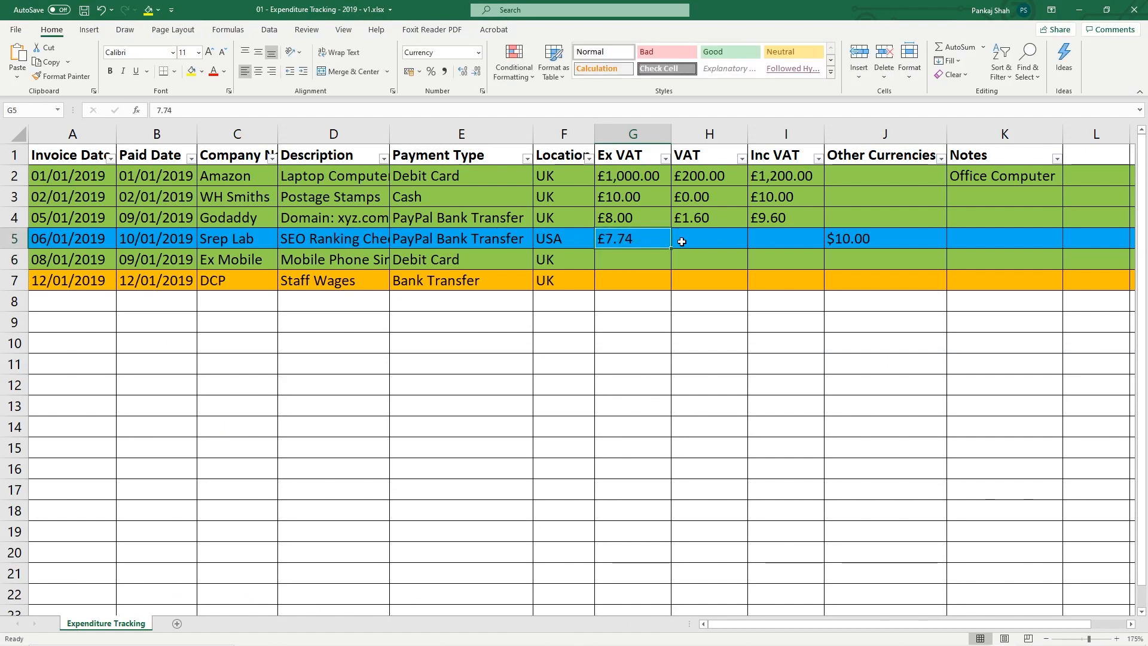
pyautogui.click(740, 238)
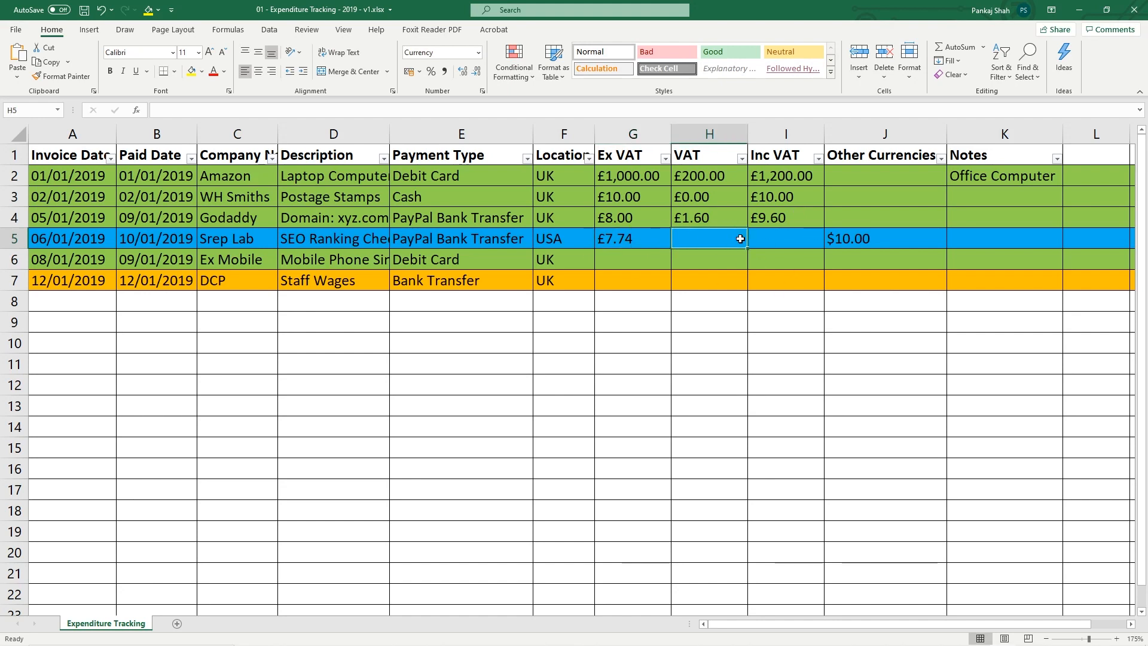
pyautogui.write('0')
pyautogui.press('Tab')
pyautogui.write('7.74')
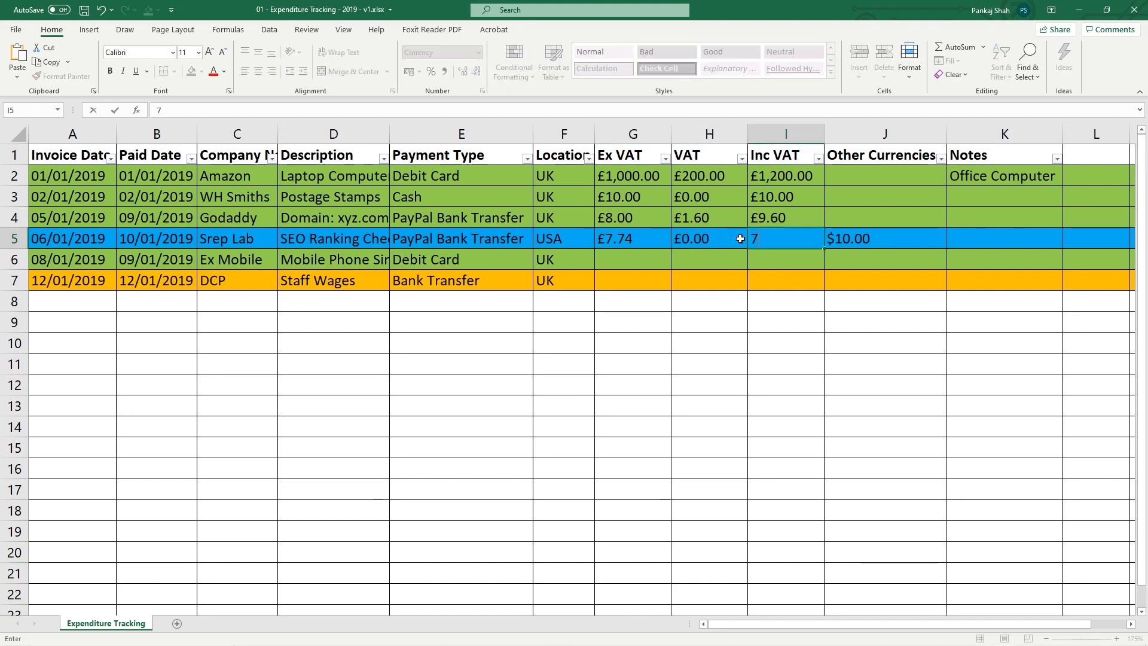
pyautogui.click(628, 261)
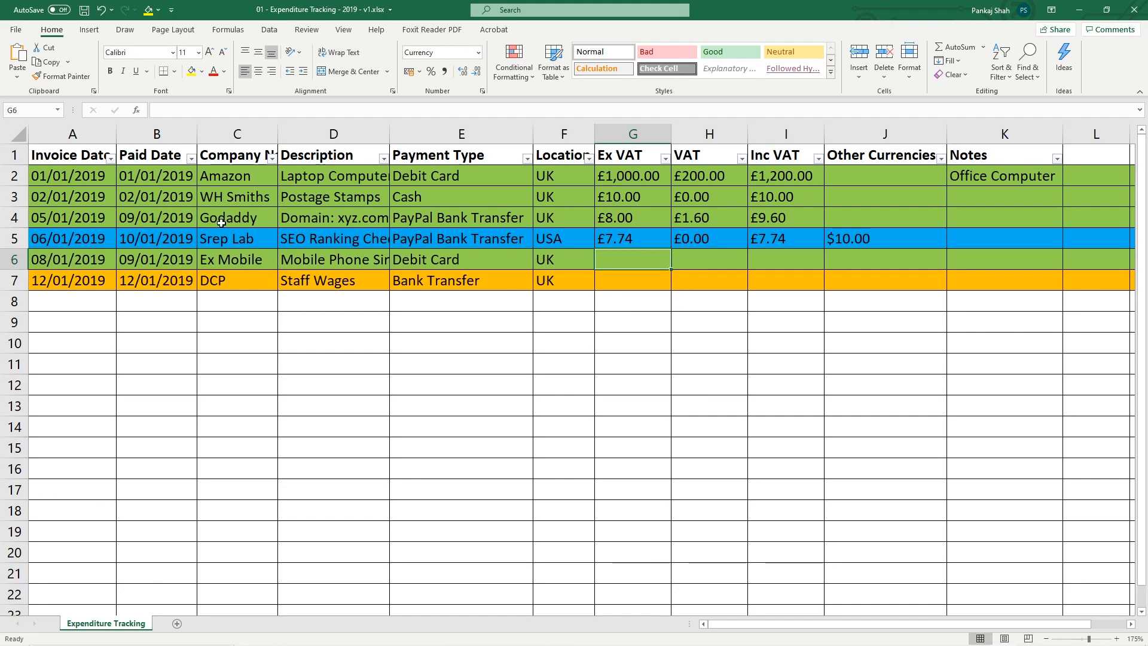
pyautogui.moveTo(14, 175); pyautogui.dragTo(28, 363)
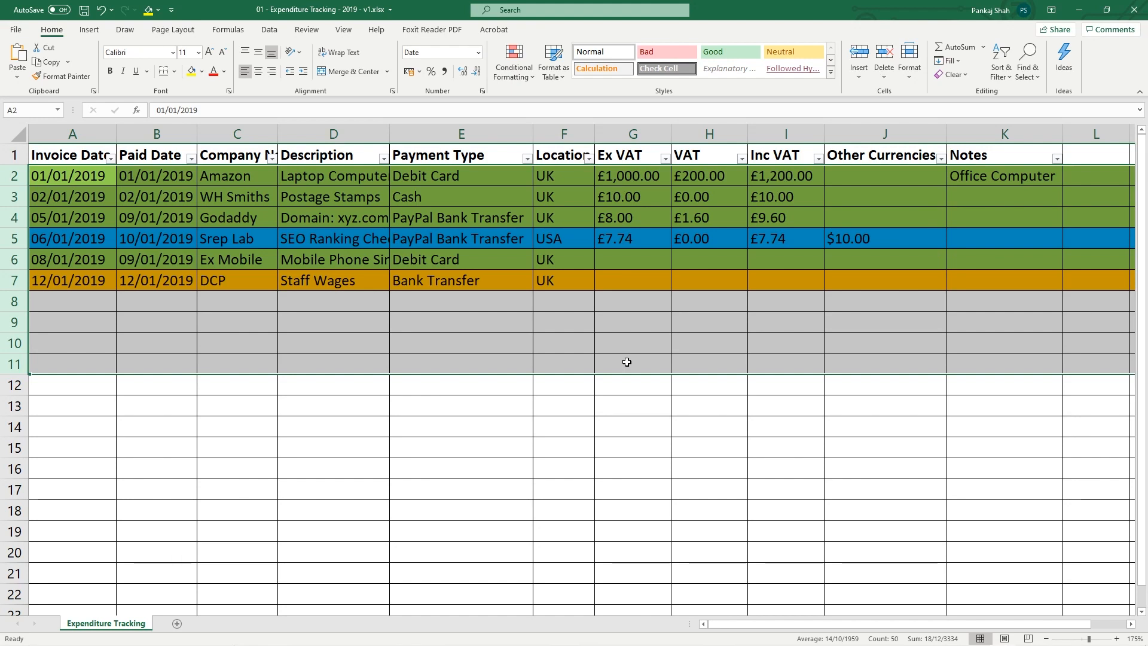
# Try £20.00 in Ex Mobile's G6, clear it again, and go back to Chrome
pyautogui.click(625, 253)
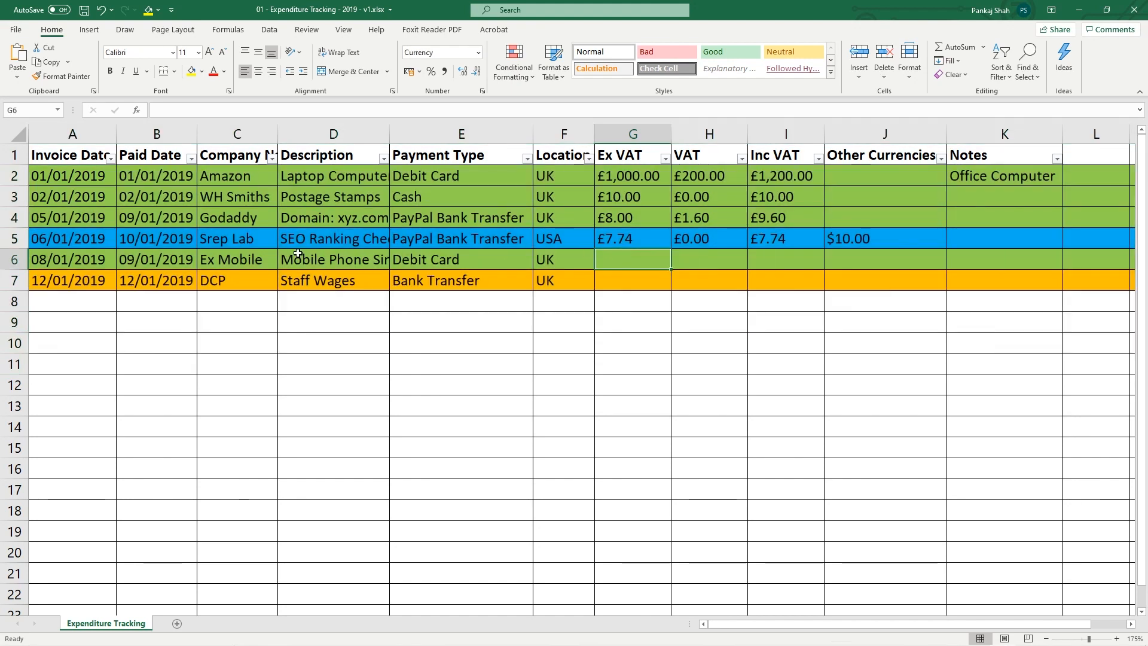
pyautogui.click(317, 258)
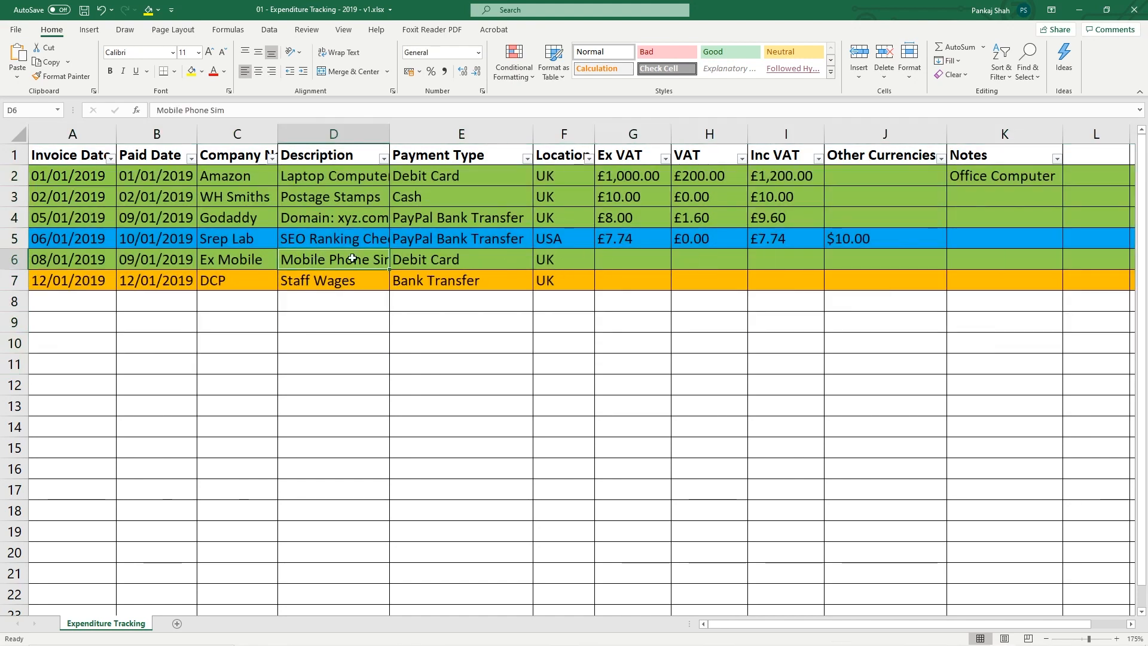
pyautogui.click(666, 262)
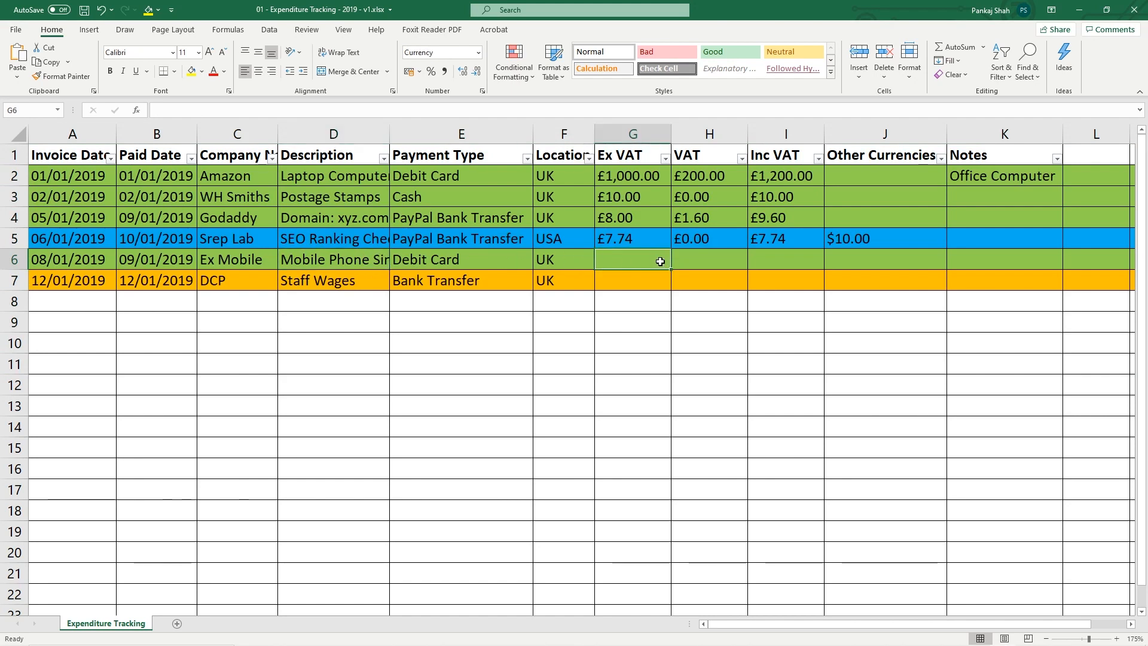
pyautogui.write('20')
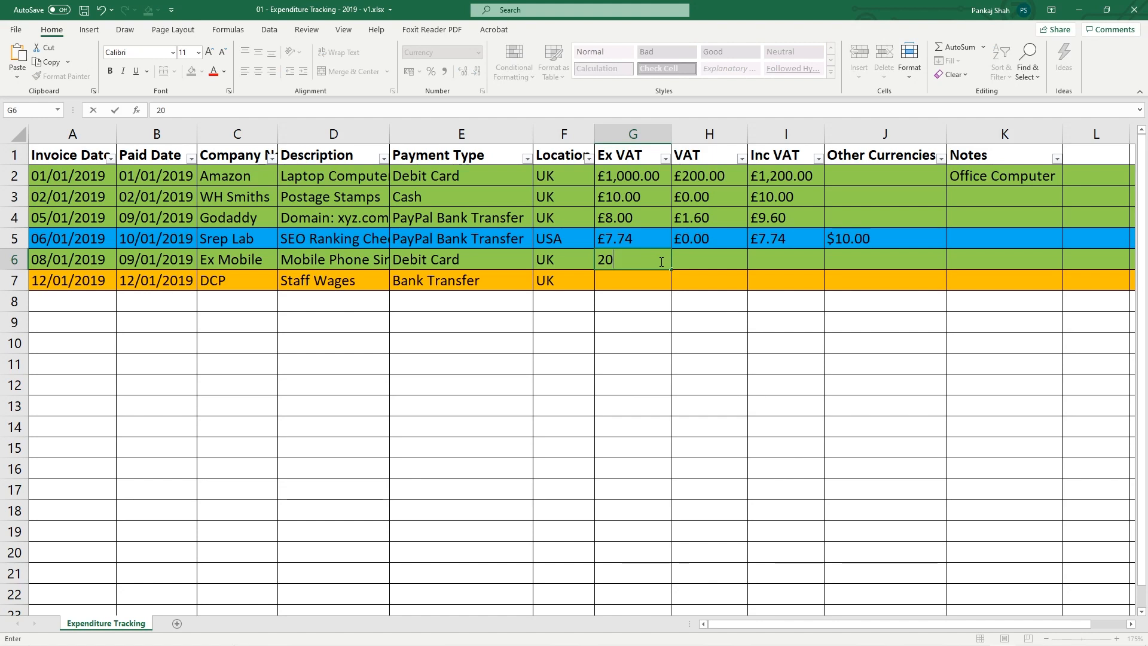
pyautogui.press('Tab')
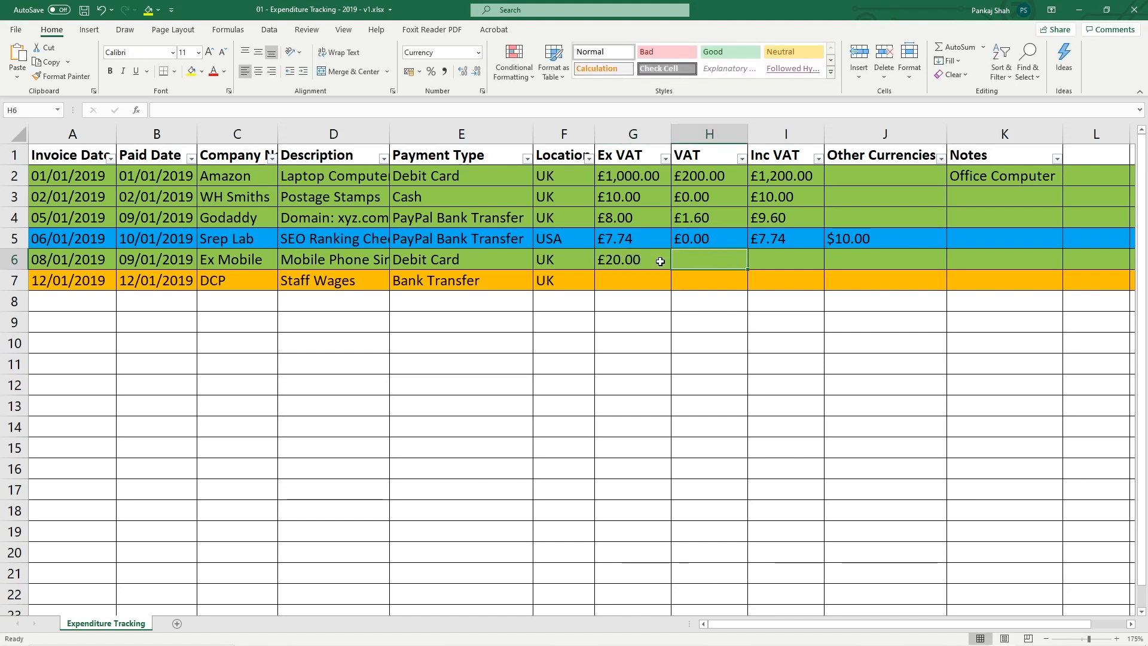
pyautogui.click(660, 262)
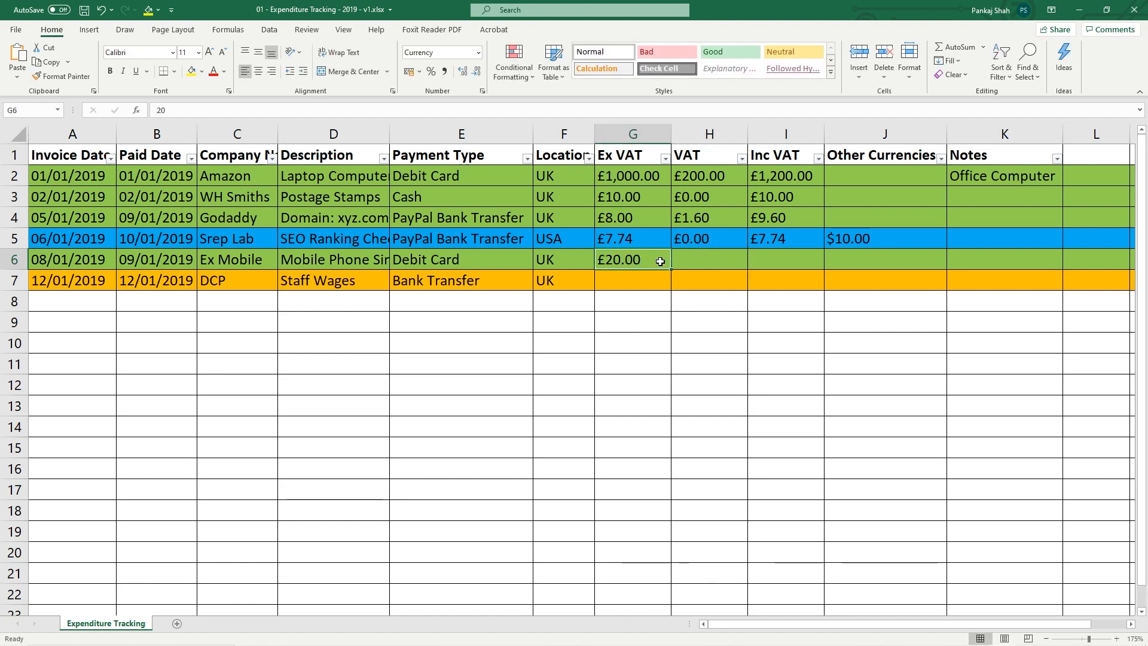
pyautogui.press('Delete')
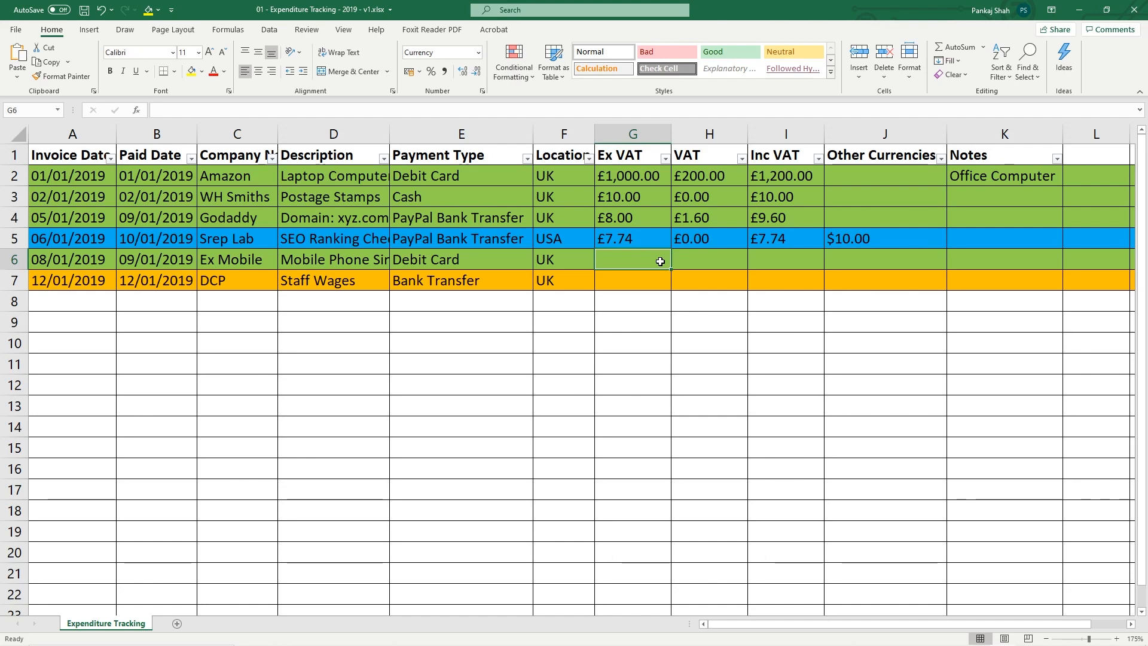
pyautogui.press('super')
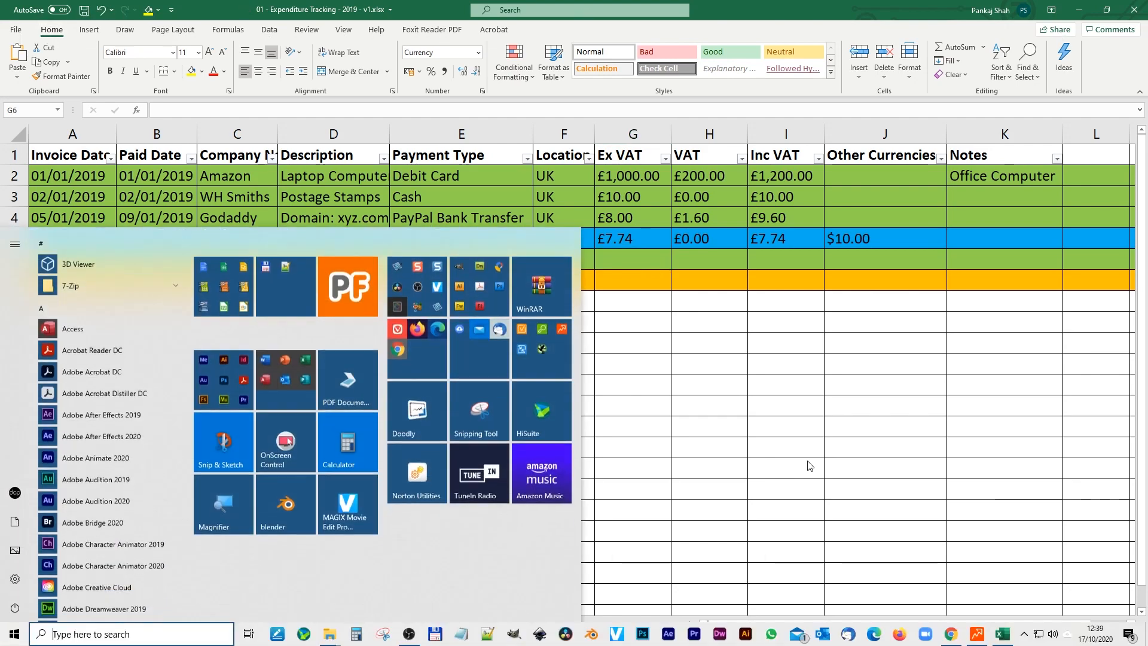
pyautogui.click(949, 636)
# Search Google for 'vat ca' and open vatcalculator.co.uk's online VAT calculator
pyautogui.moveTo(195, 90); pyautogui.dragTo(118, 89)
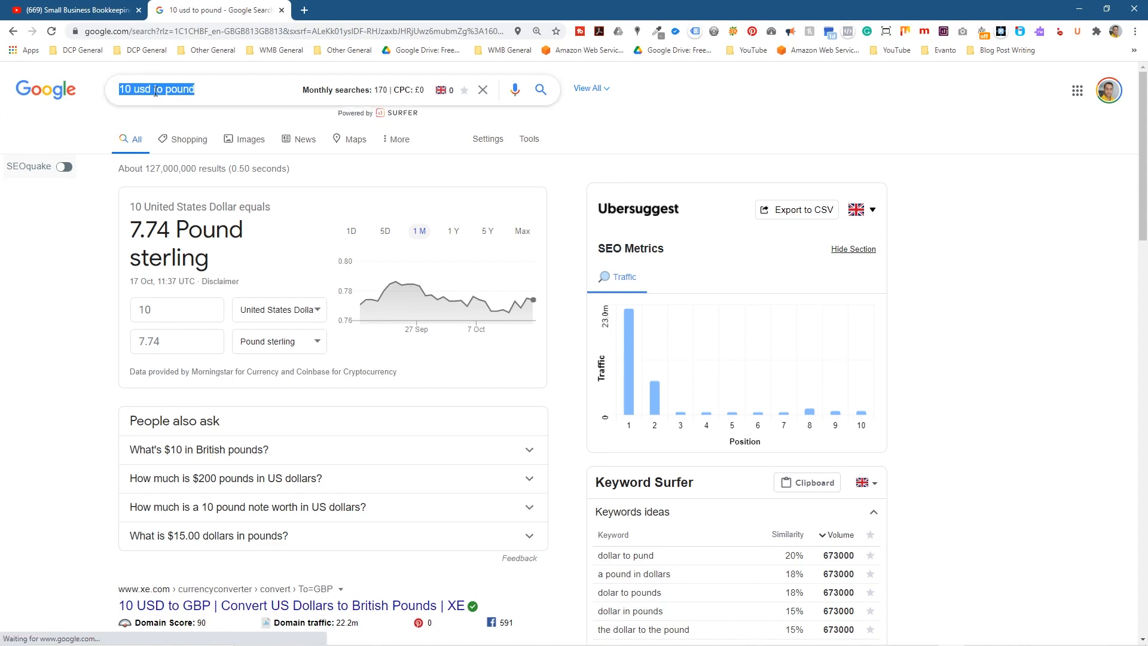
pyautogui.write('vat ca')
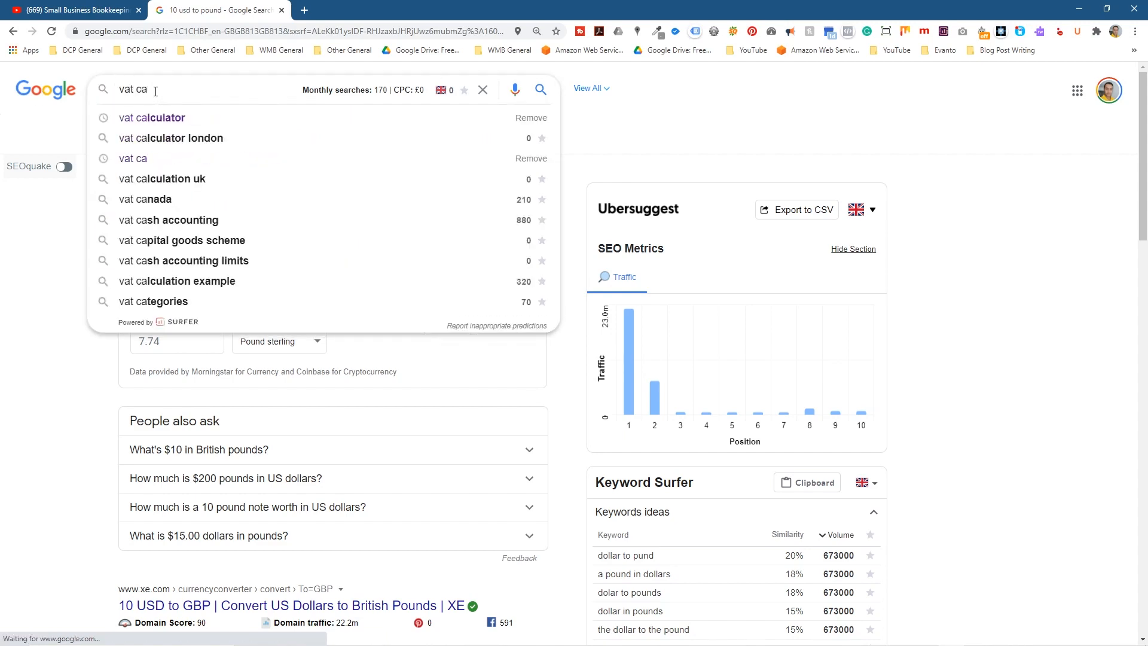
pyautogui.click(152, 118)
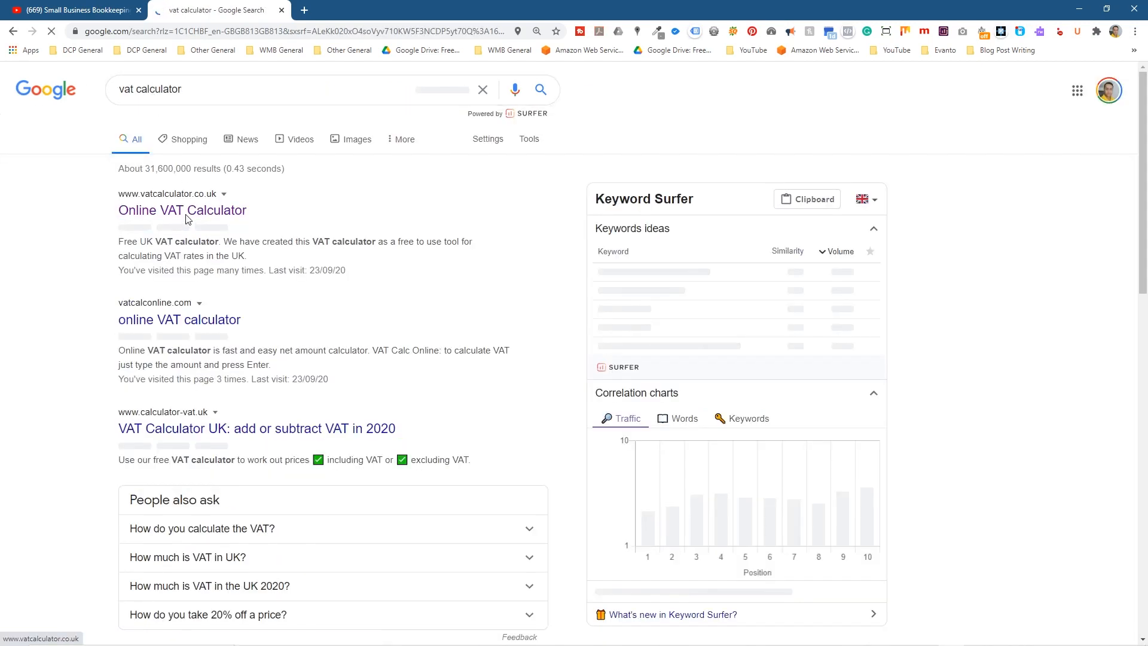
pyautogui.click(183, 212)
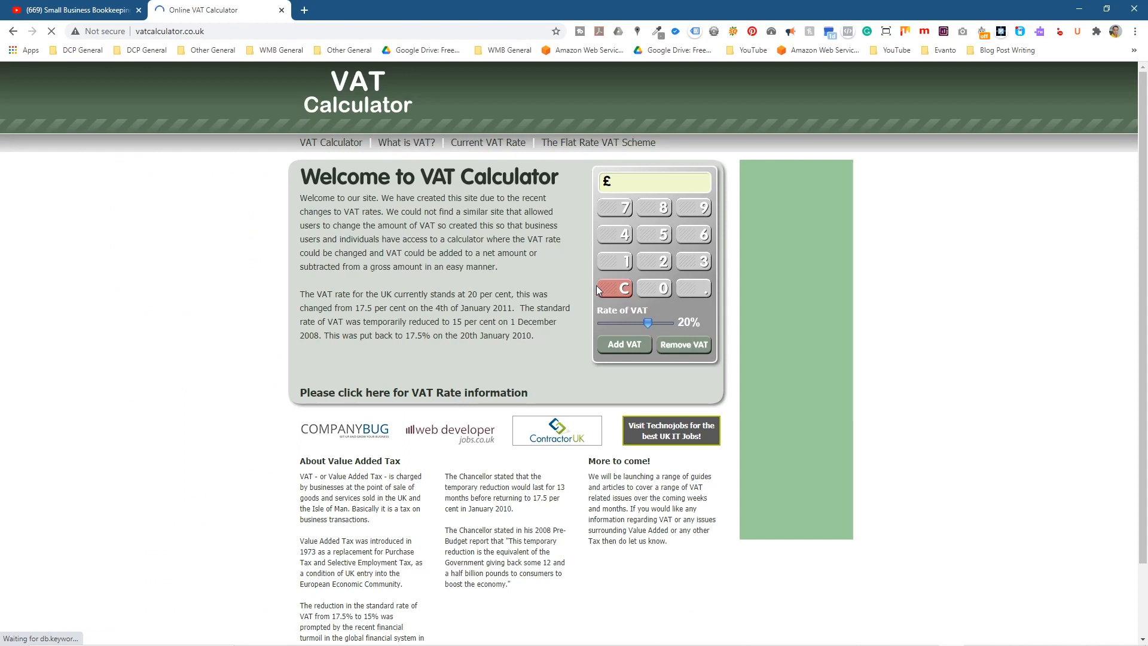
# Remove VAT from a £20 gross amount and copy the £16.67 net figure
pyautogui.click(660, 286)
pyautogui.click(662, 310)
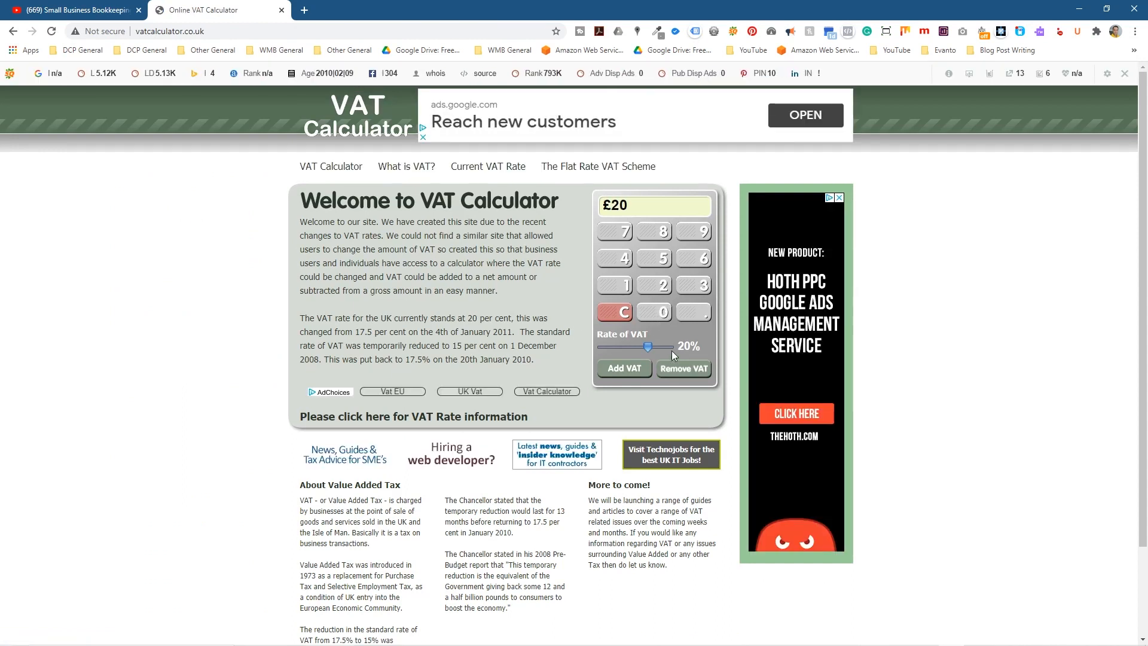
pyautogui.click(683, 371)
pyautogui.moveTo(607, 220); pyautogui.dragTo(663, 224)
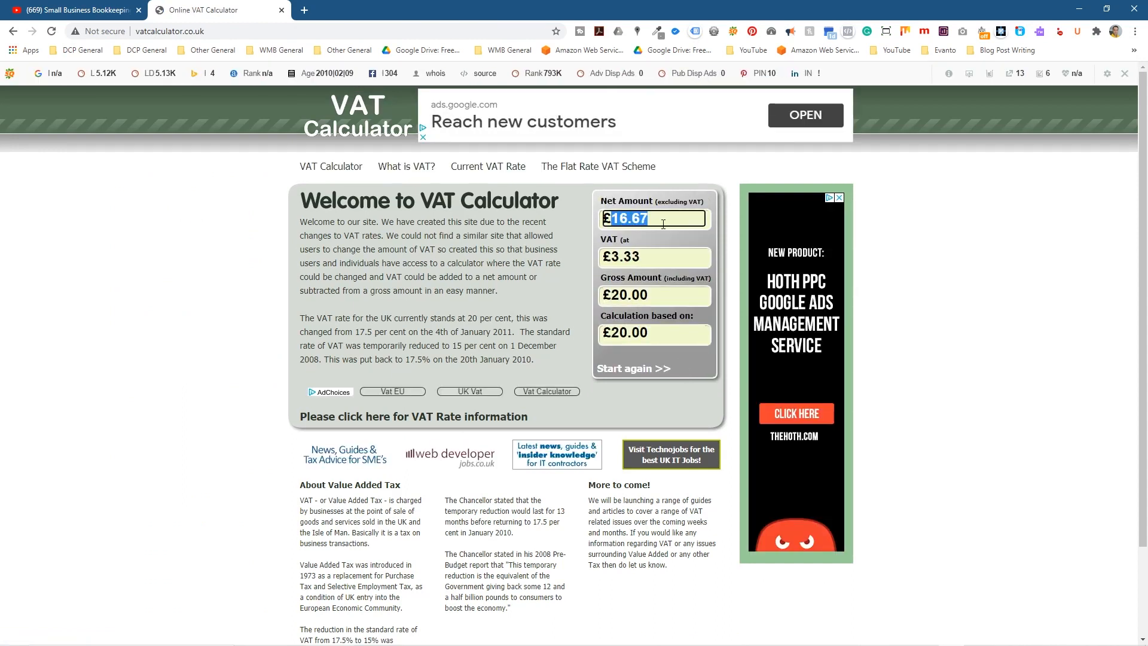
pyautogui.rightClick(642, 219)
pyautogui.click(666, 228)
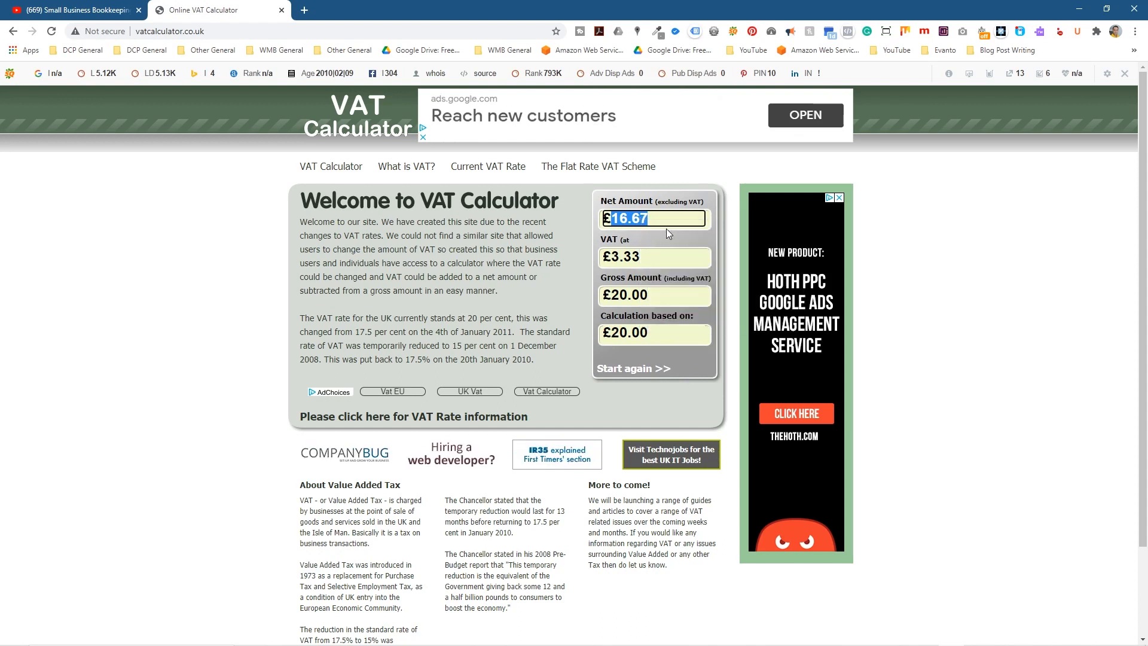
pyautogui.hotkey('alt', 'Tab')
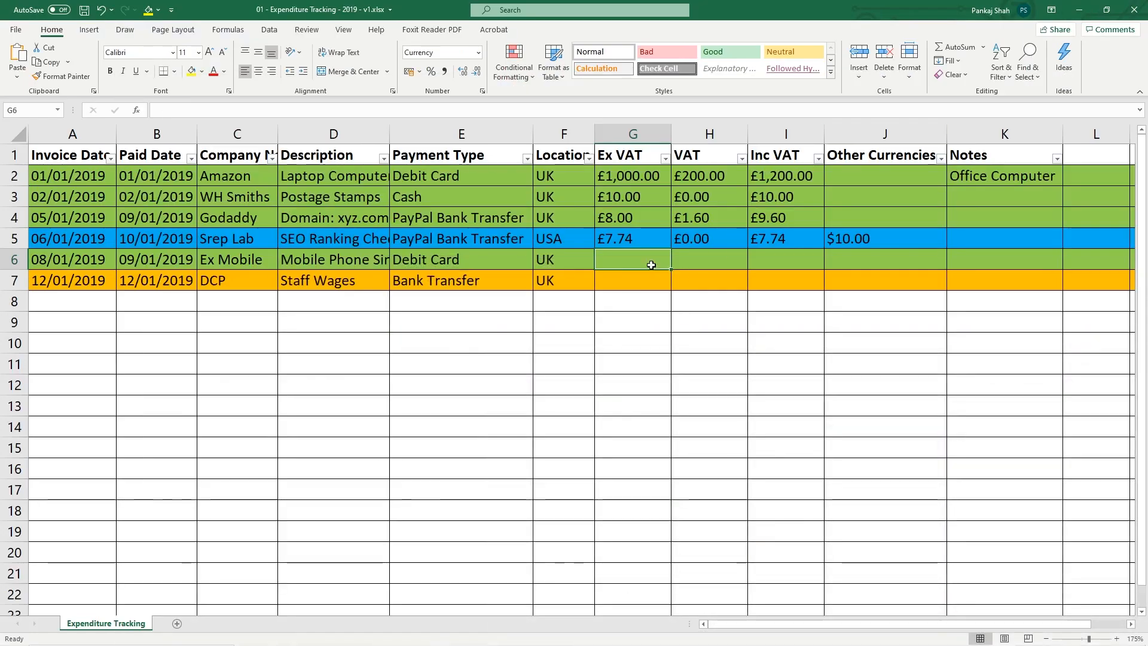
# Paste 16.67 into G6 and copy H4:I4's VAT formulas into H6:I6, then save
pyautogui.doubleClick(640, 256)
pyautogui.hotkey('ctrl', 'v')
pyautogui.click(716, 269)
pyautogui.moveTo(695, 218); pyautogui.dragTo(777, 218)
pyautogui.hotkey('ctrl', 'c')
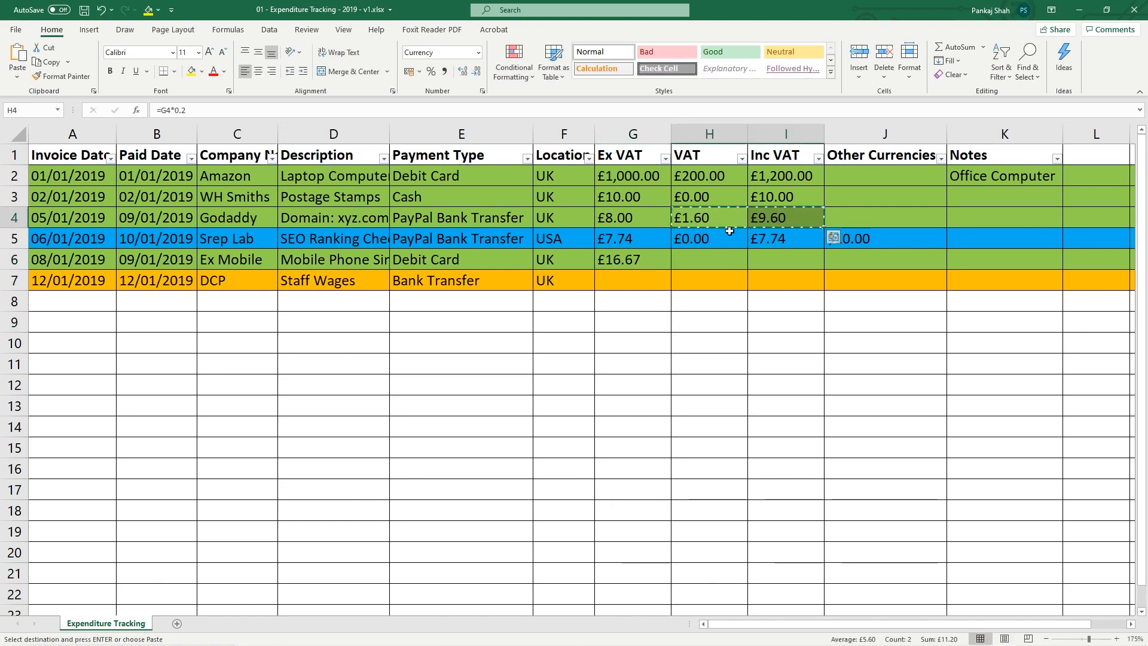
pyautogui.click(694, 255)
pyautogui.hotkey('ctrl', 'v')
pyautogui.hotkey('ctrl', 's')
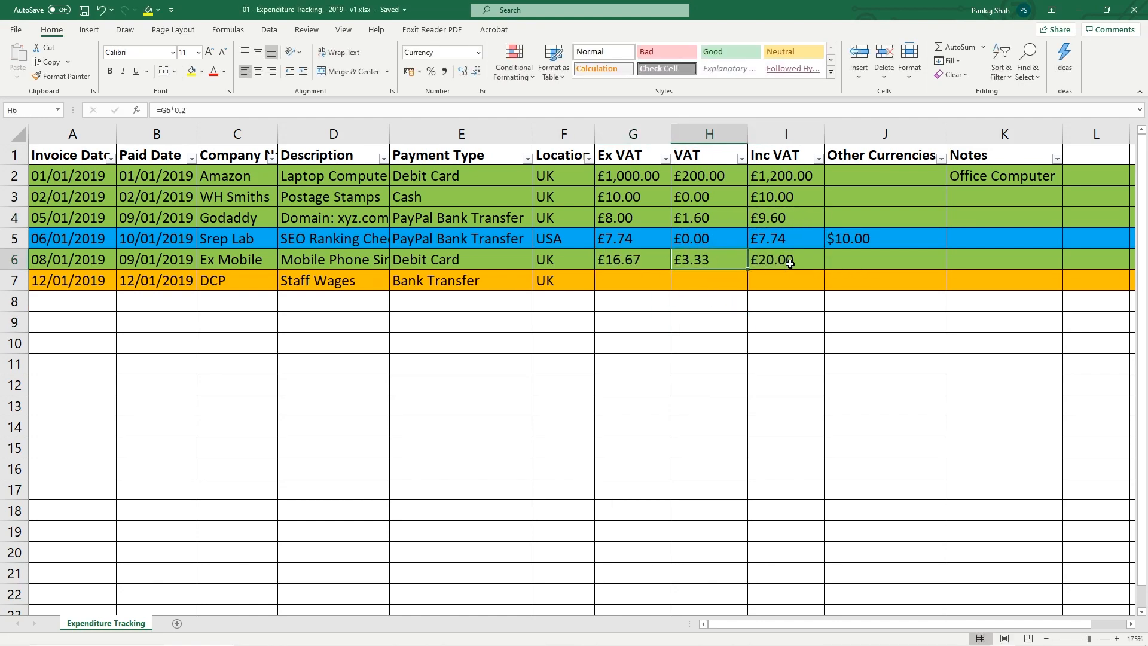
pyautogui.click(790, 261)
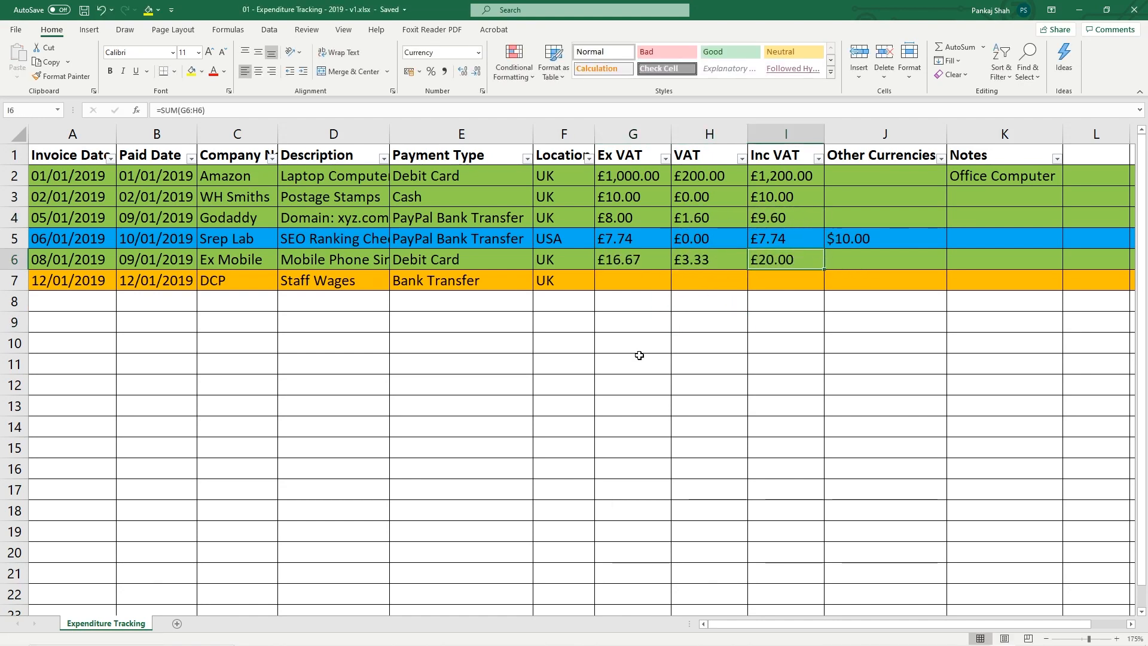
# Inspect the green rows 2–4, blue USA row 5 and the $10.00 in J5
pyautogui.click(619, 284)
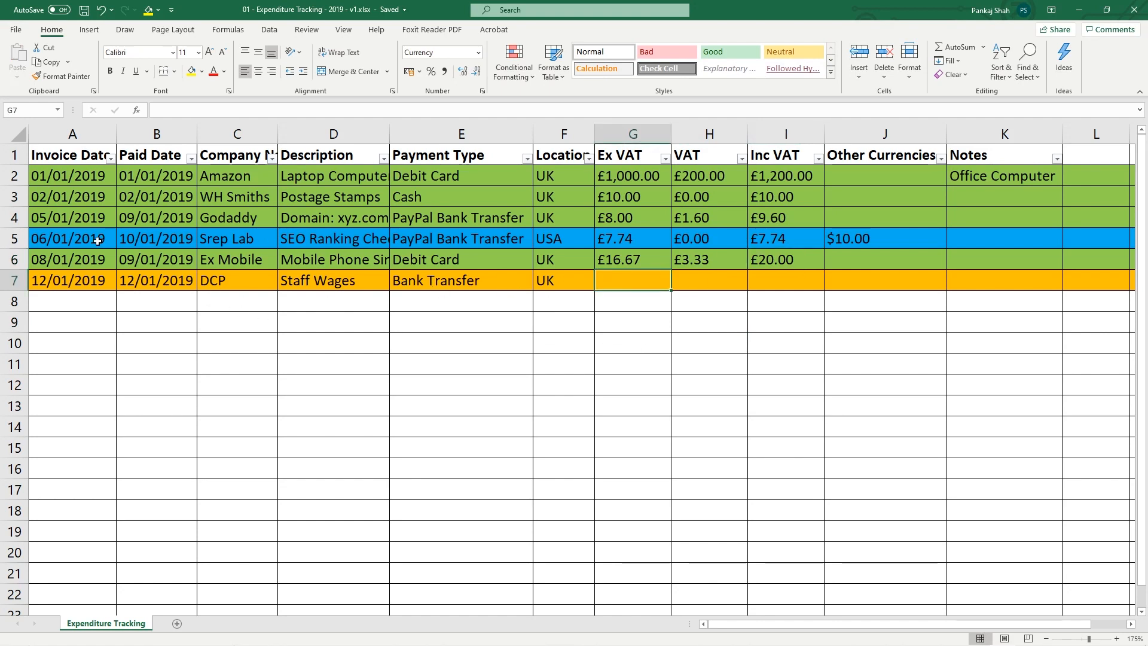
pyautogui.click(14, 239)
pyautogui.moveTo(14, 176); pyautogui.dragTo(15, 218)
pyautogui.click(8, 239)
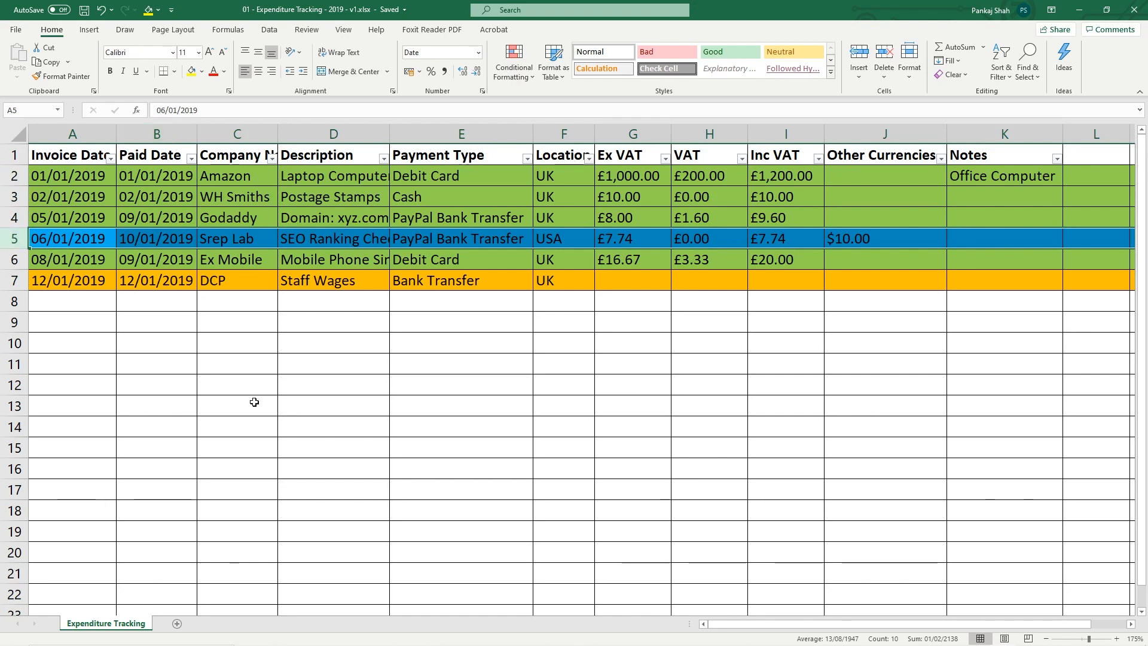
pyautogui.click(849, 234)
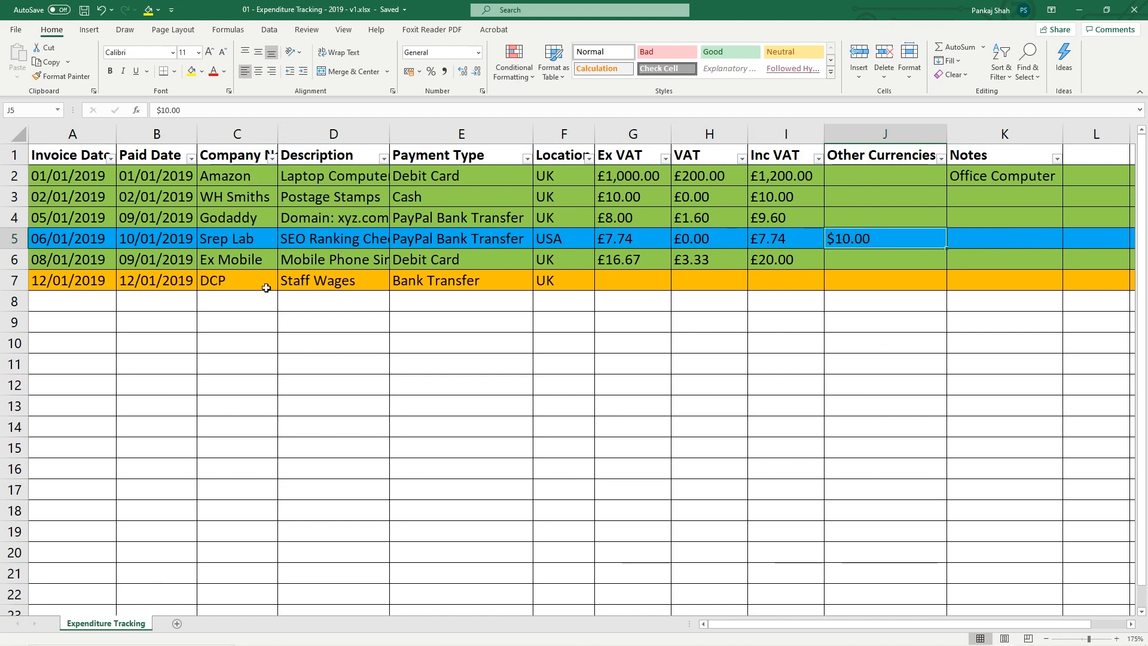
# Enter DCP staff wages as £1,500.00, £0.00 VAT, £1,500.00 in G7:I7 and save
pyautogui.click(634, 277)
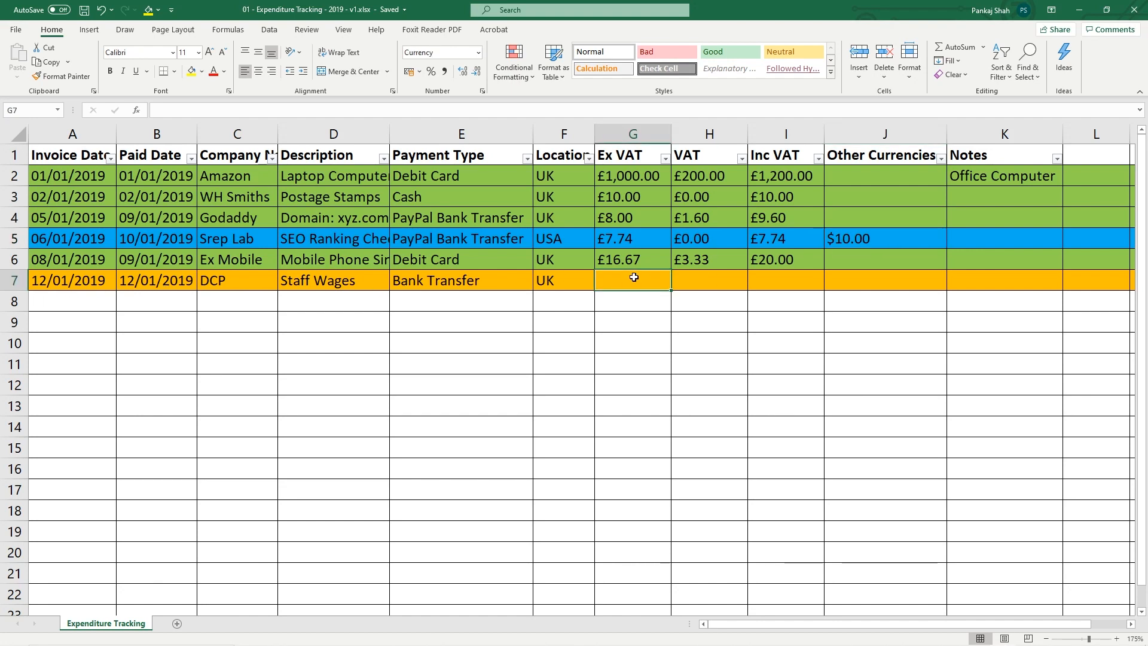
pyautogui.write('1500')
pyautogui.press('Tab')
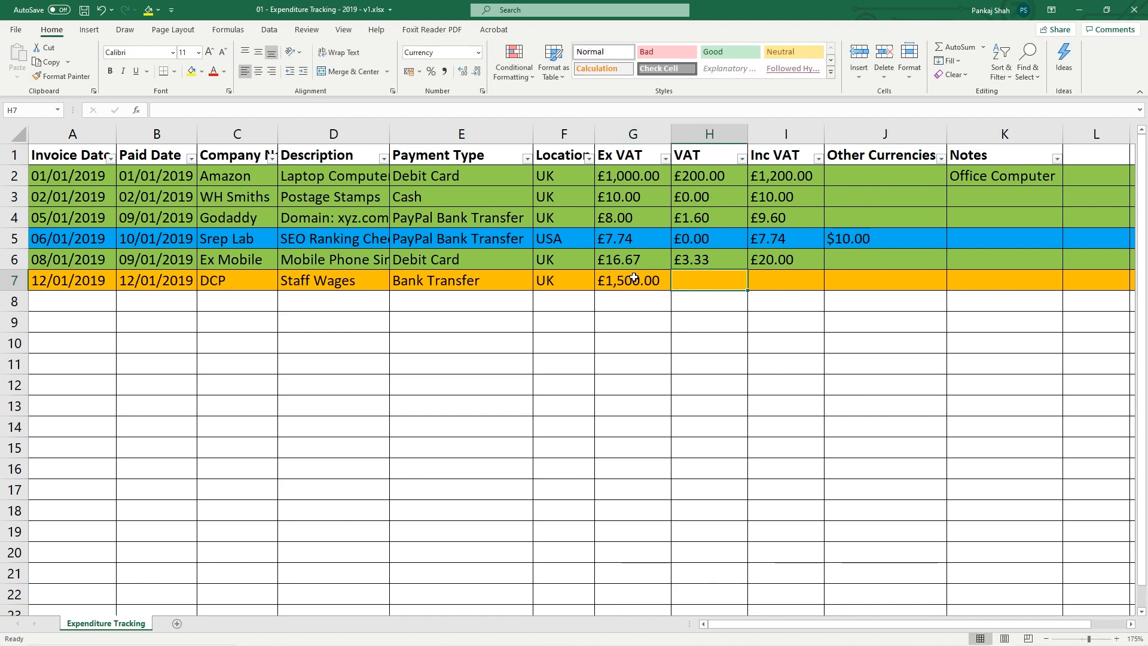
pyautogui.write('0')
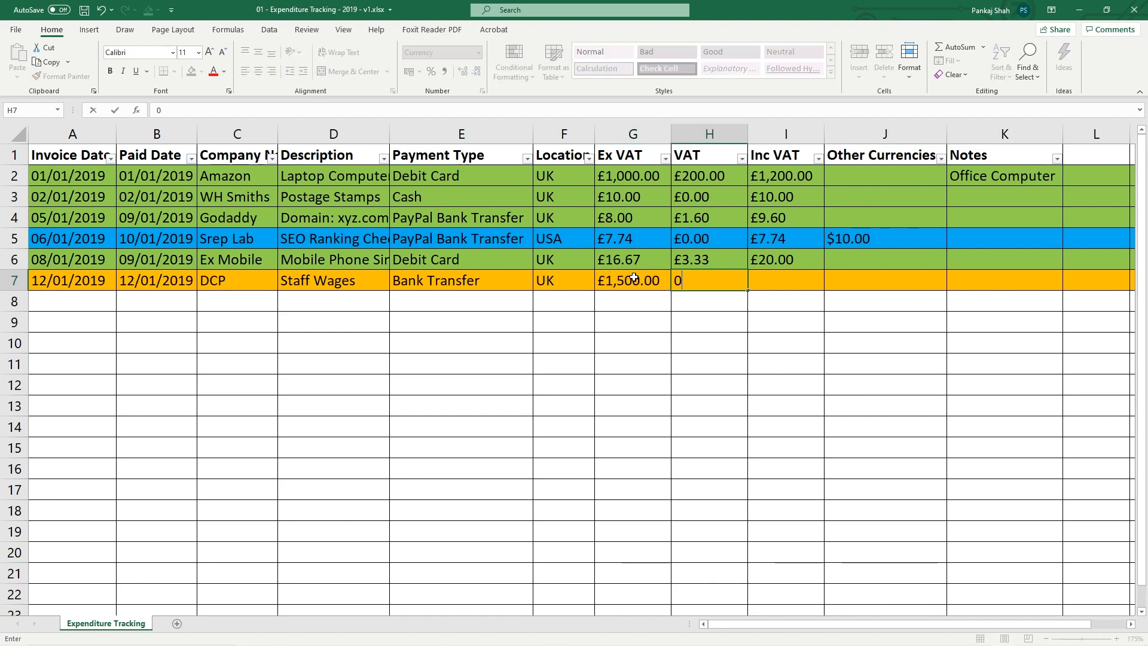
pyautogui.press('Tab')
pyautogui.write('15')
pyautogui.hotkey('ctrl', 'Return')
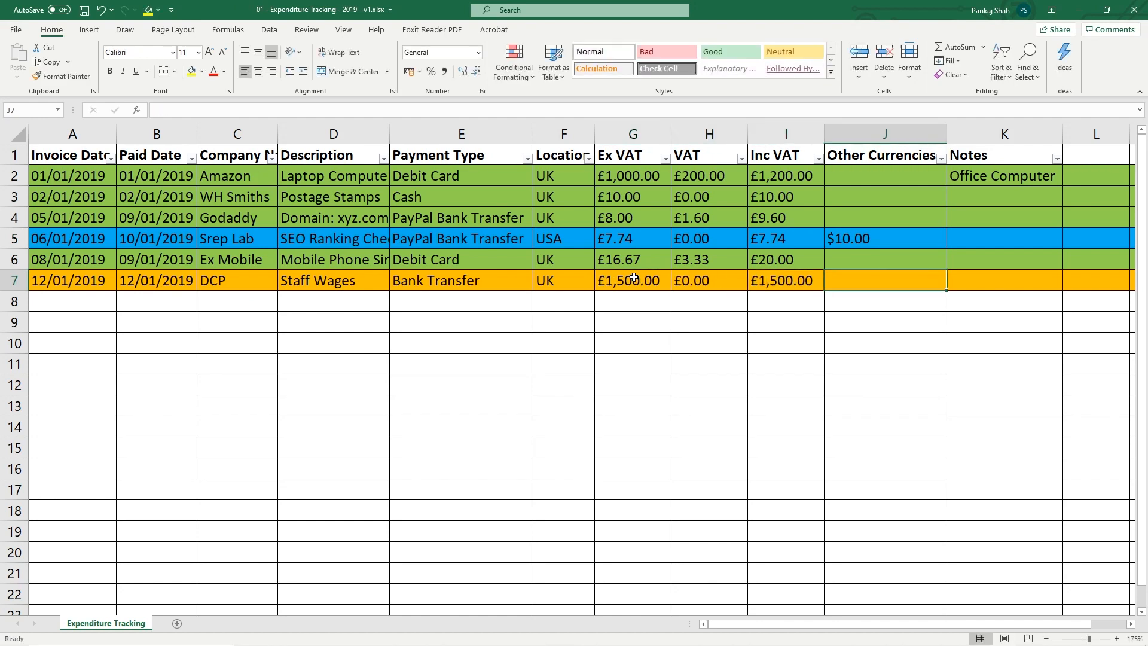
pyautogui.hotkey('ctrl', 's')
pyautogui.click(16, 280)
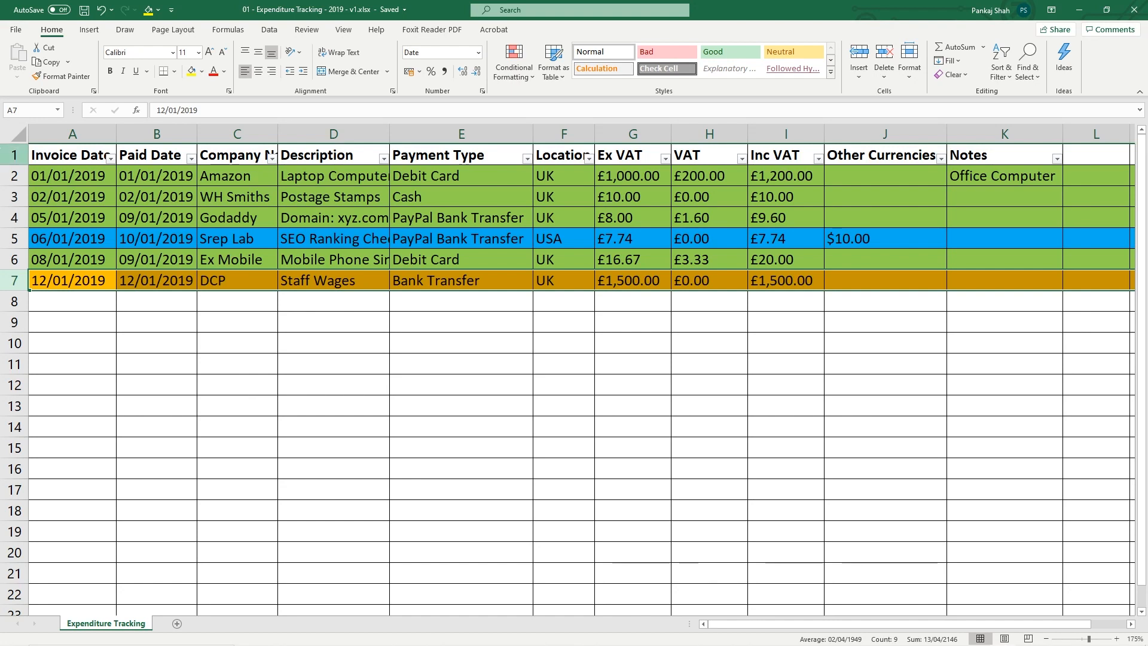
pyautogui.moveTo(15, 176); pyautogui.dragTo(22, 253)
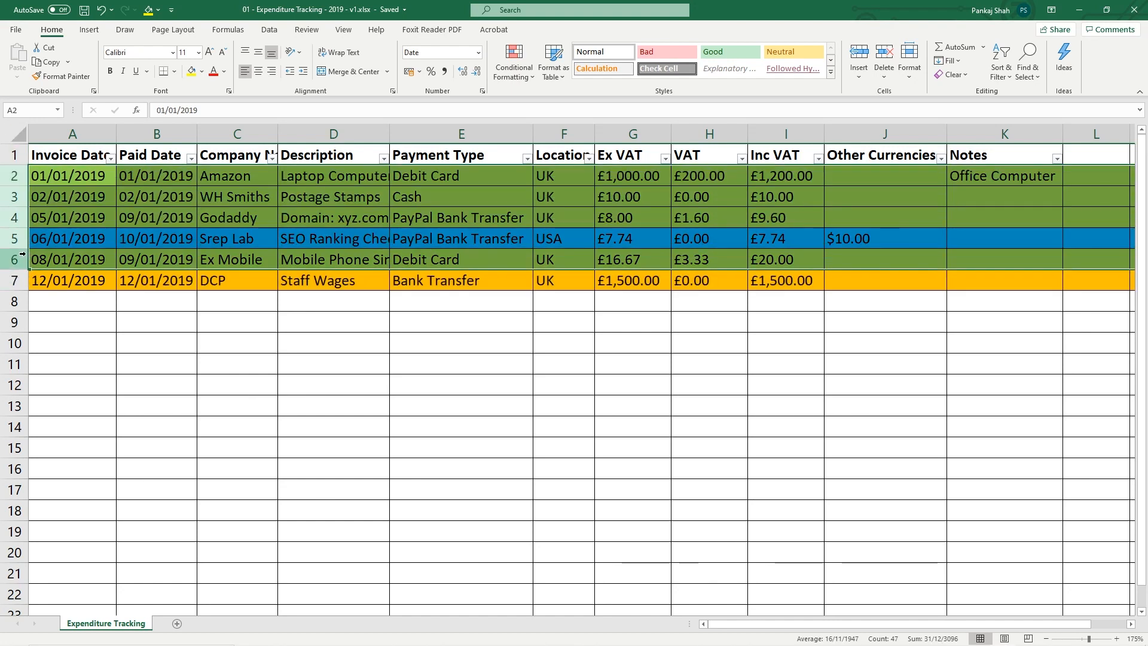
pyautogui.click(15, 281)
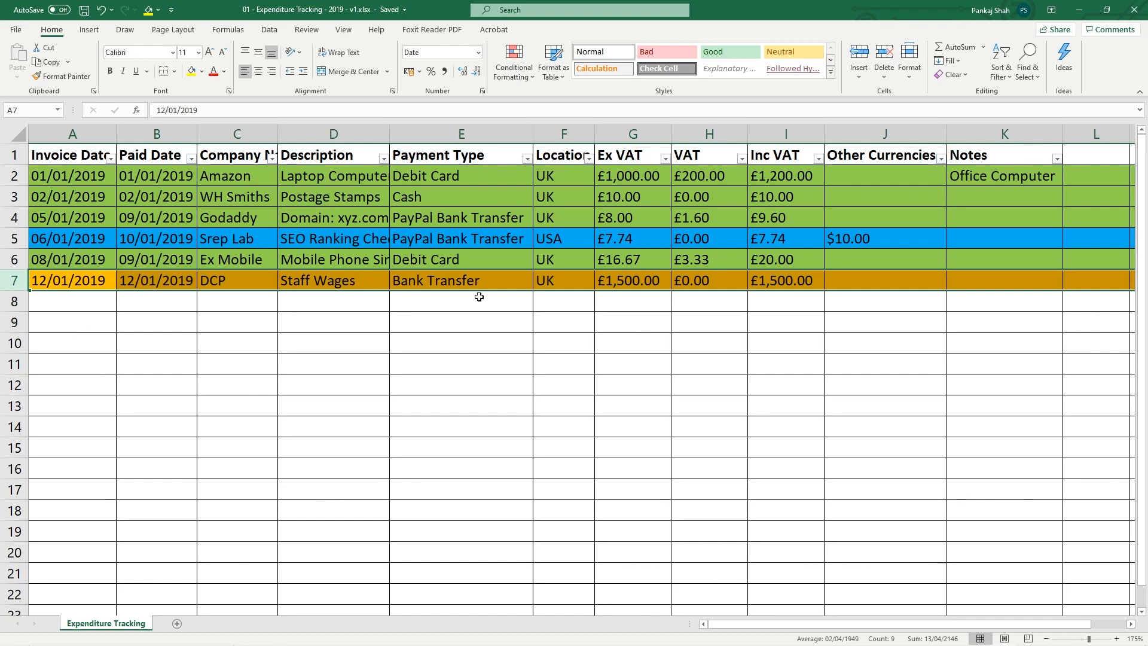
pyautogui.moveTo(790, 280); pyautogui.dragTo(54, 280)
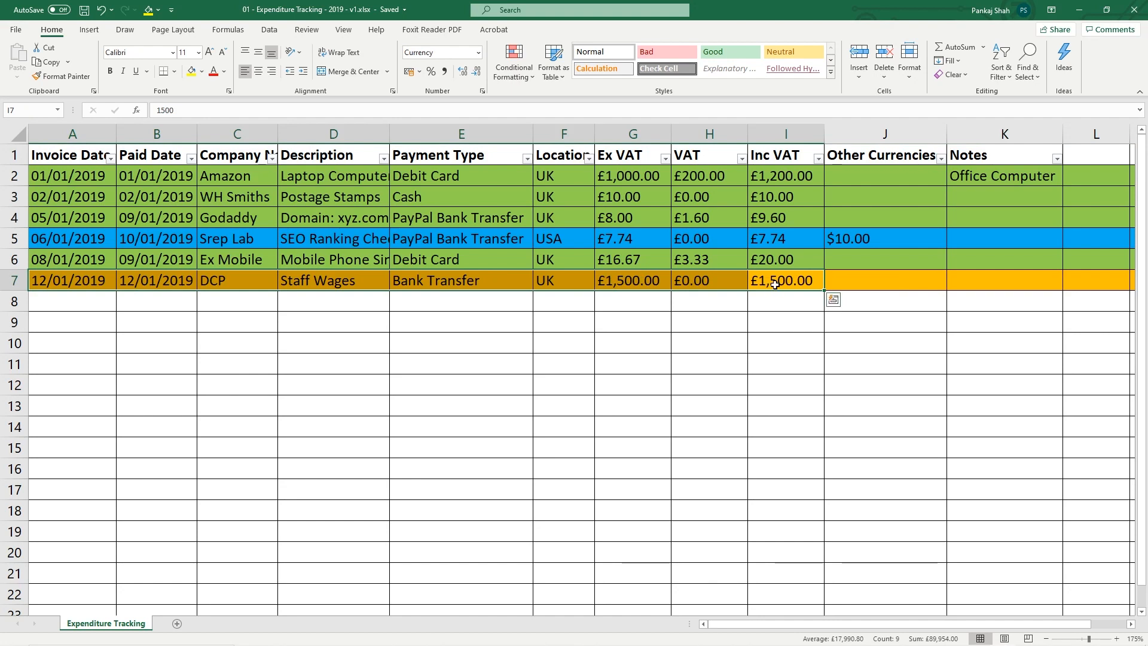
pyautogui.click(757, 312)
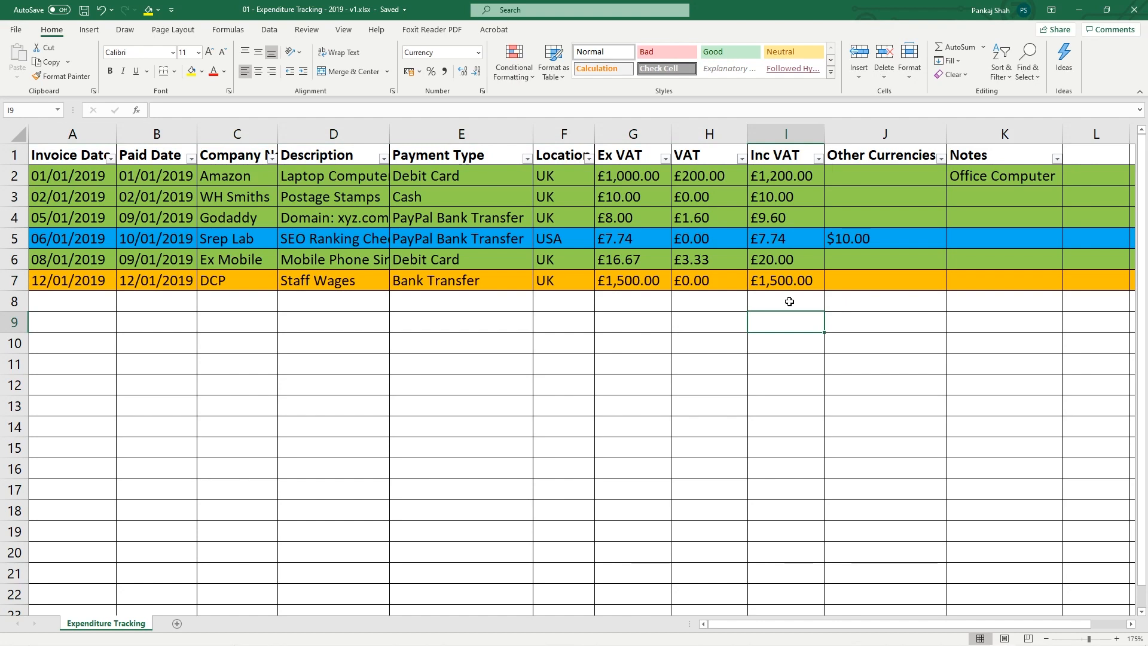
# Try AutoSum on G8:I8, then undo the totals that only summed row 7
pyautogui.click(789, 301)
pyautogui.moveTo(789, 301); pyautogui.dragTo(620, 302)
pyautogui.click(957, 47)
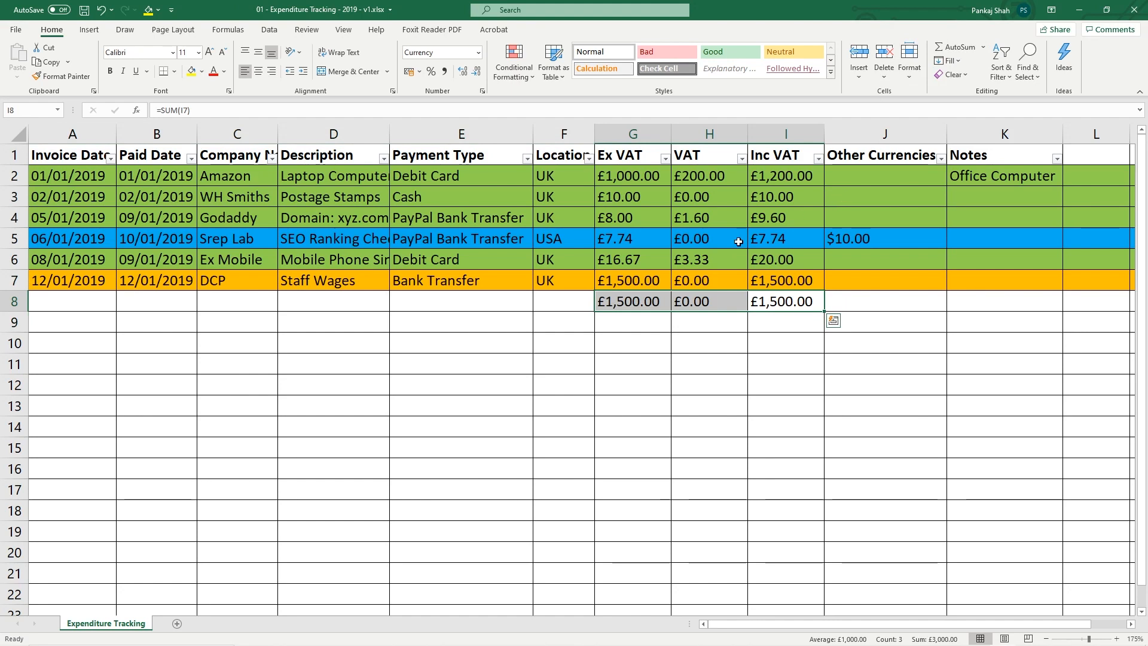
pyautogui.click(787, 306)
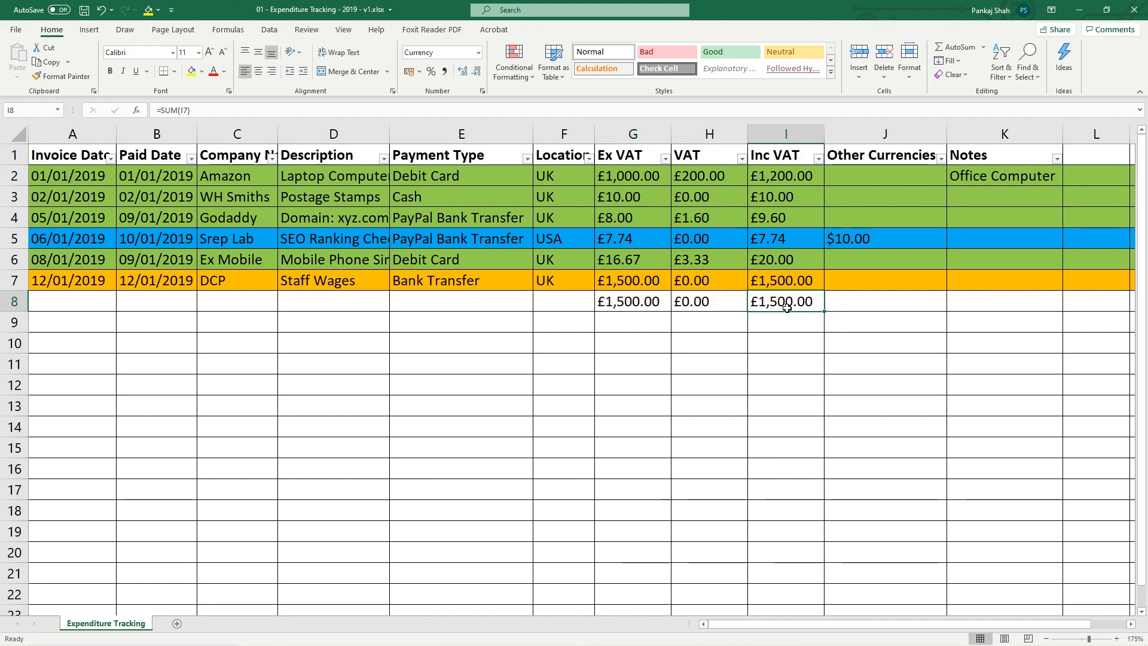
pyautogui.hotkey('ctrl', 'z')
# Sum each whole column into G8:I8 (£2,542.41, £204.93, £2,747.34) and save the workbook
pyautogui.moveTo(623, 299); pyautogui.dragTo(768, 303)
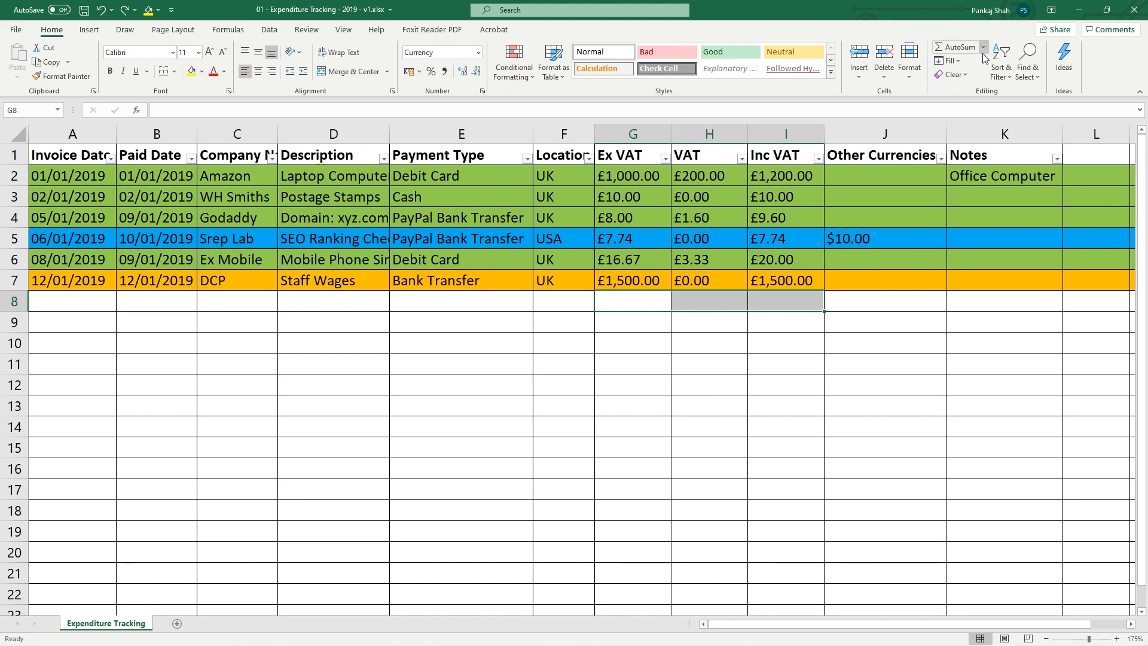
pyautogui.click(958, 56)
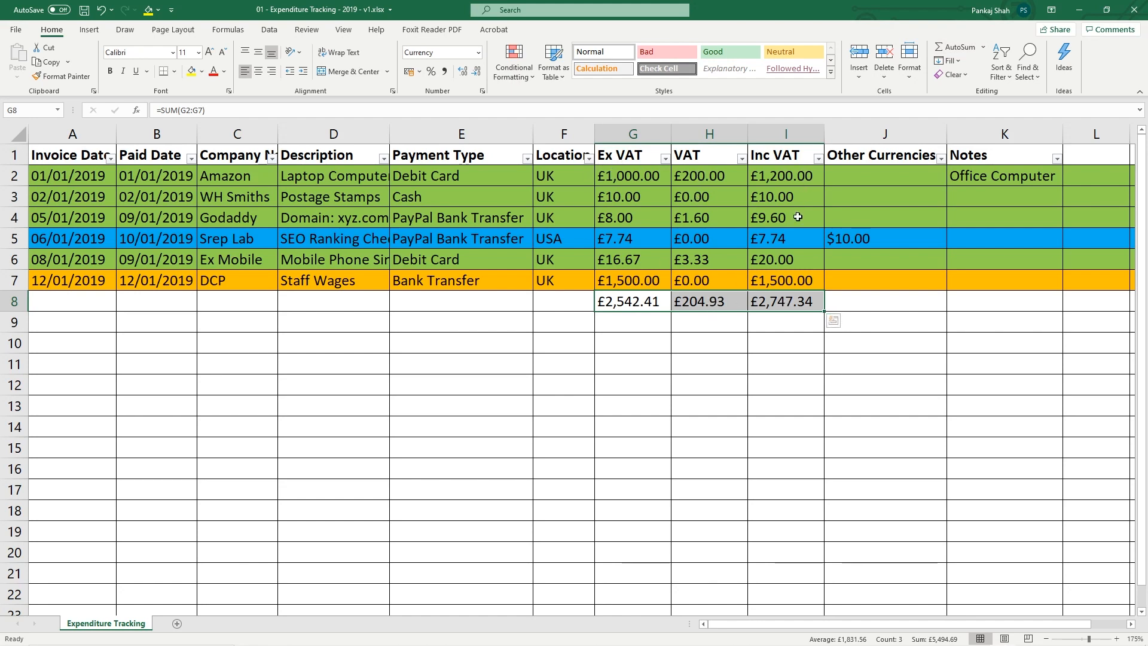
pyautogui.click(788, 303)
pyautogui.click(698, 304)
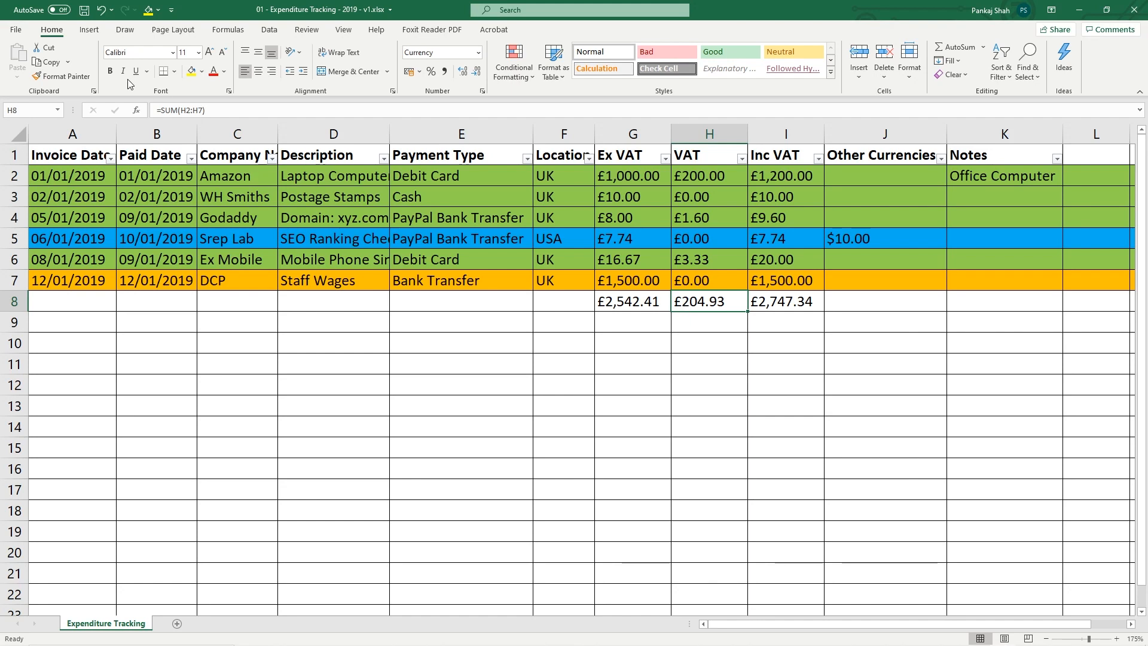
pyautogui.click(88, 12)
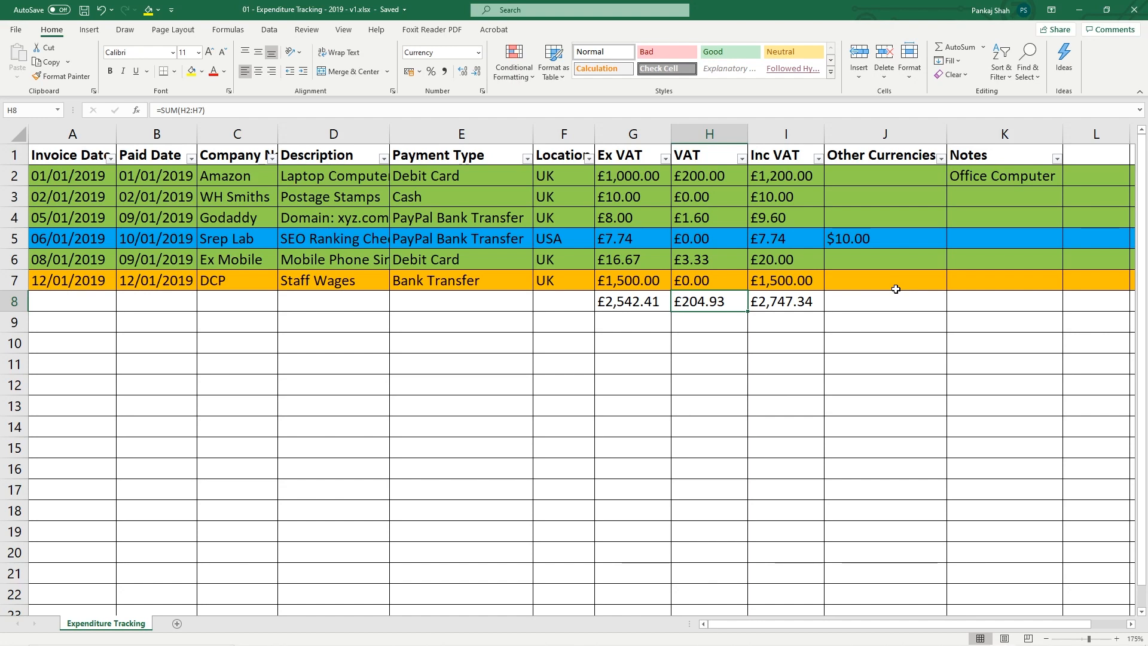
# Autofit column F to show its Location header, and bold the G8:I8 totals
pyautogui.doubleClick(594, 133)
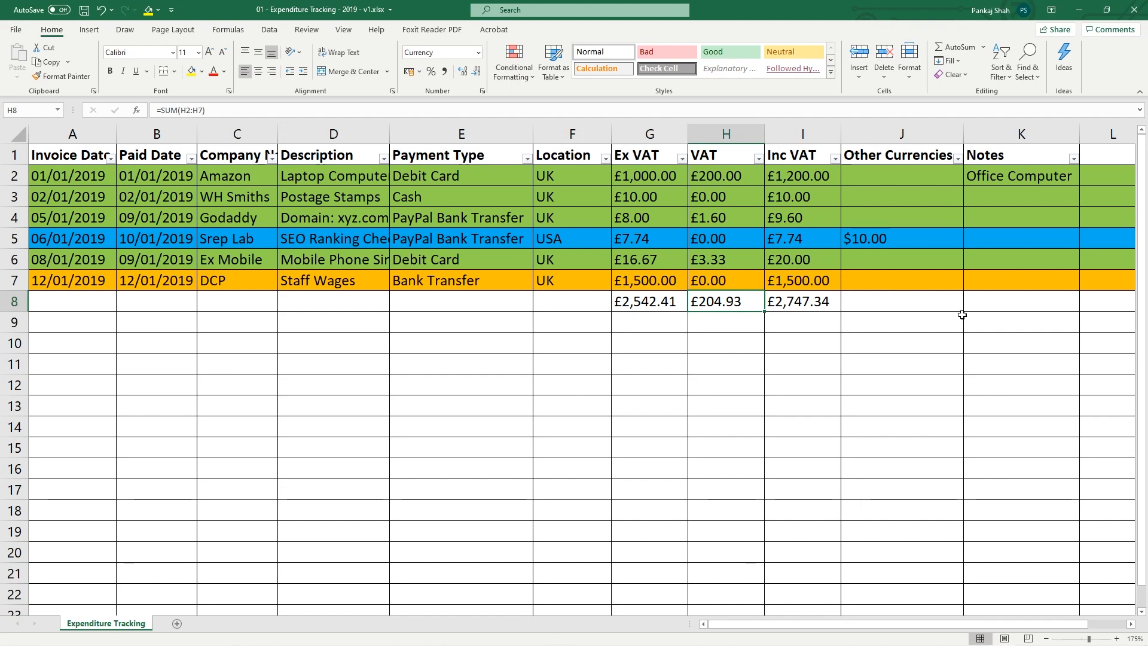
pyautogui.moveTo(808, 307); pyautogui.dragTo(649, 302)
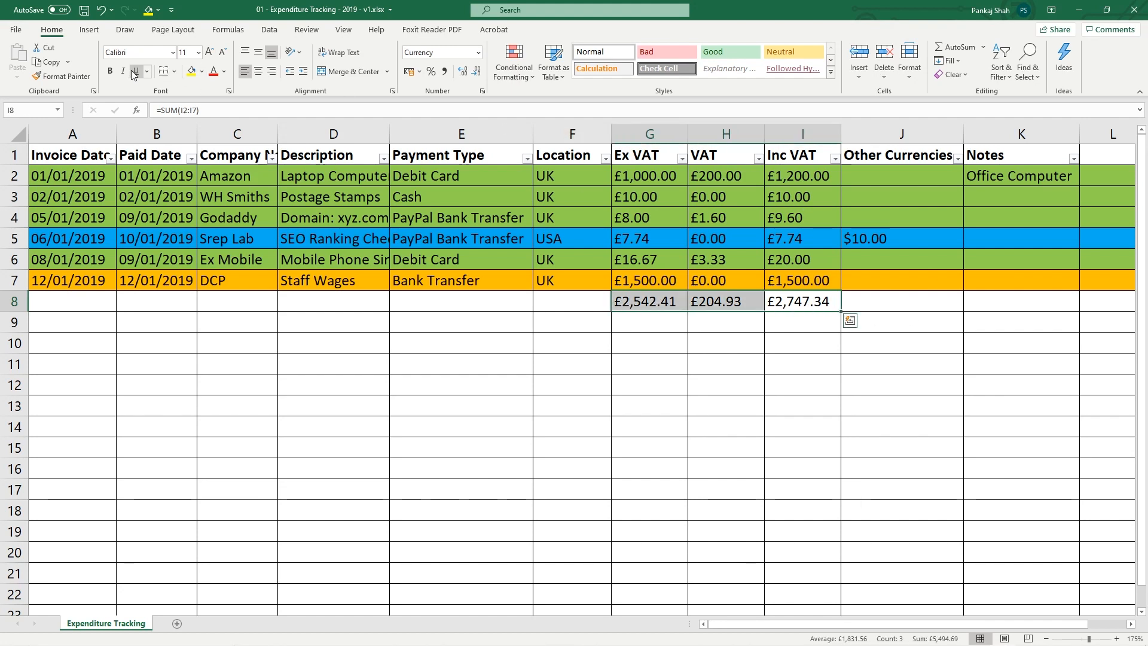
pyautogui.click(110, 71)
pyautogui.click(580, 300)
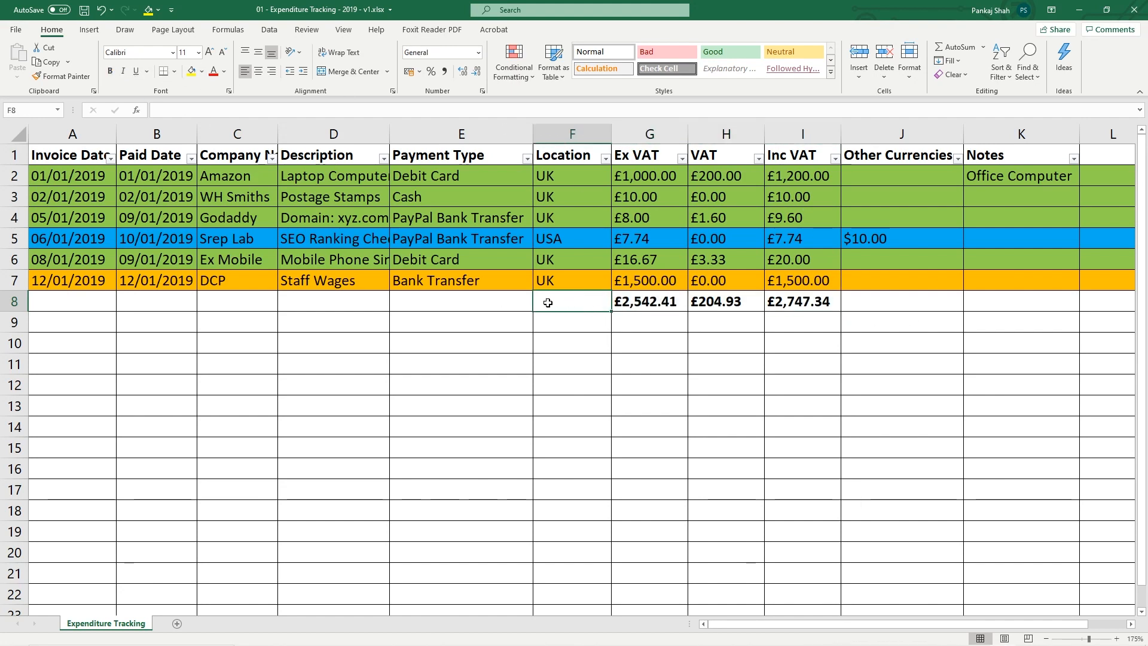
# Insert a new row above the totals and paste a copy of the Ex Mobile row 6 into it
pyautogui.click(86, 17)
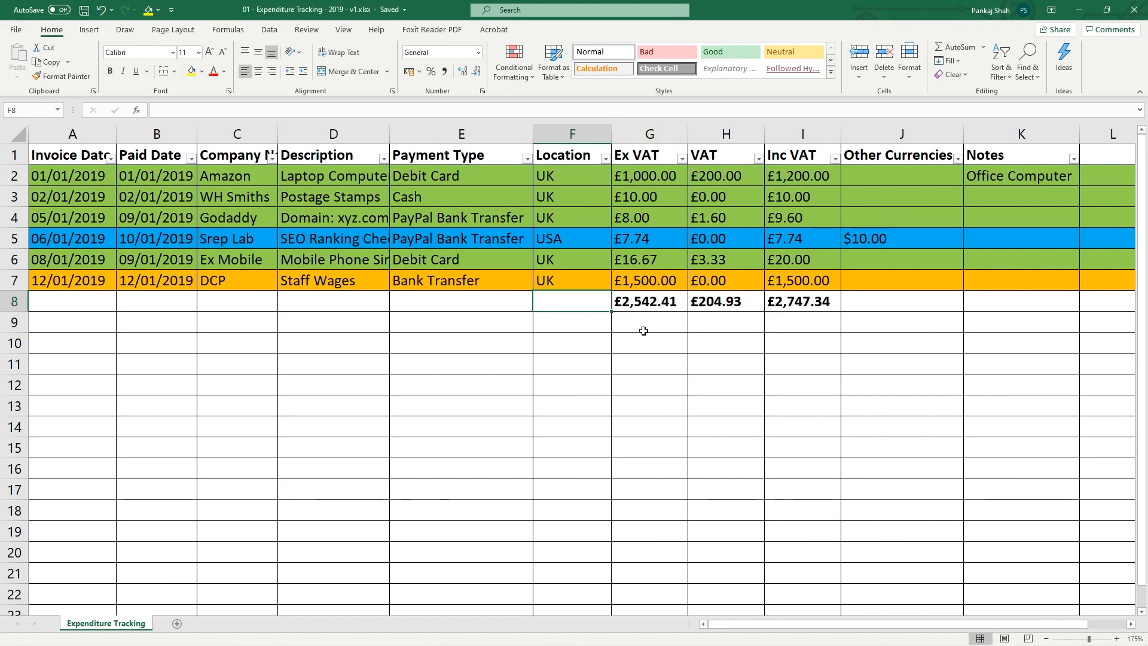
pyautogui.click(15, 302)
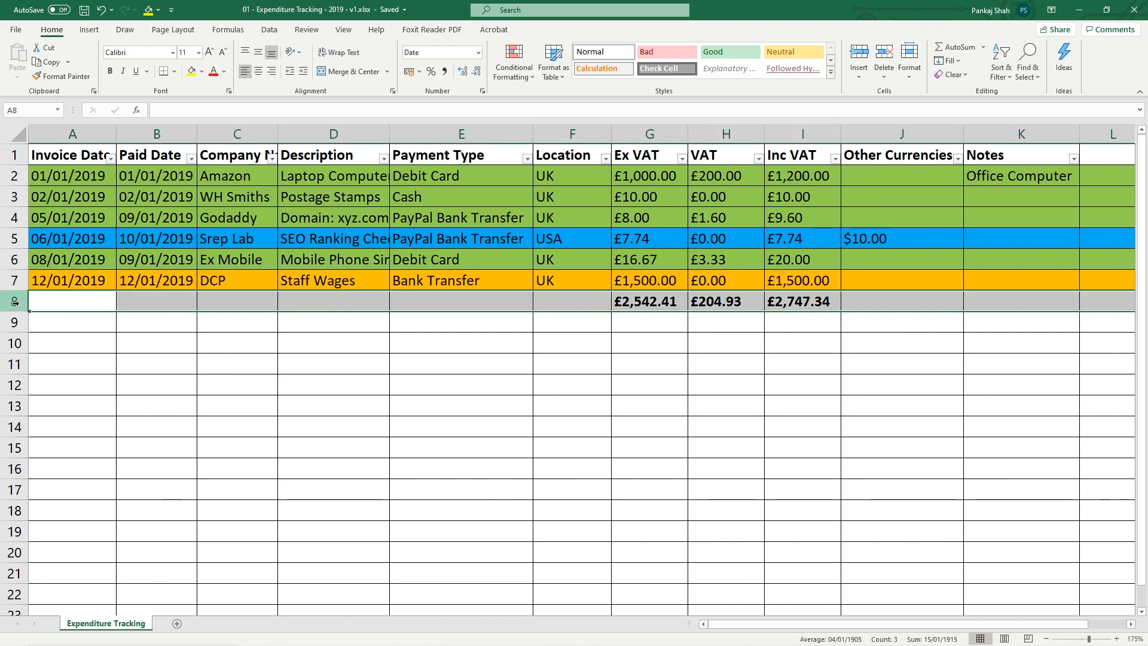
pyautogui.rightClick(15, 302)
pyautogui.click(57, 402)
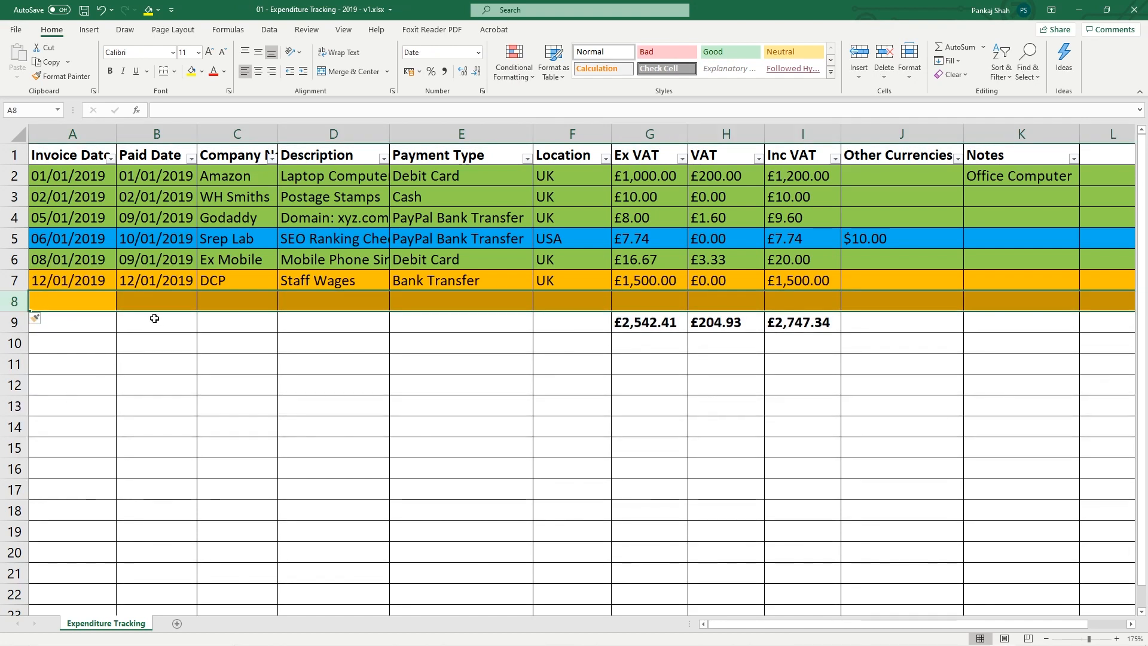
pyautogui.click(14, 260)
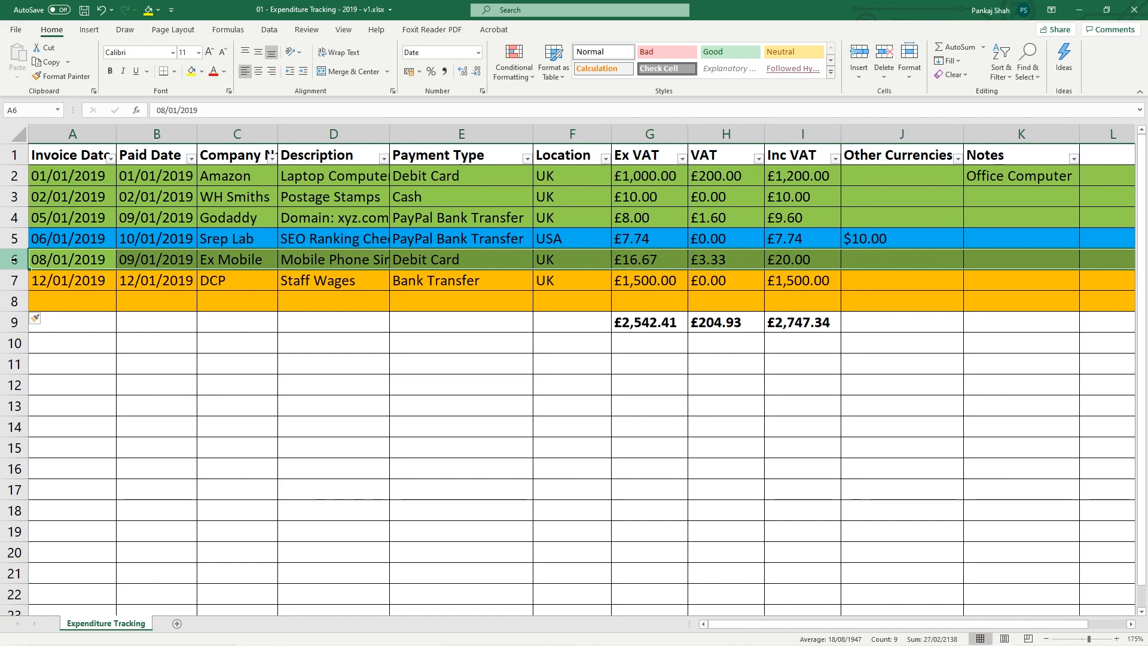
pyautogui.hotkey('ctrl', 'c')
pyautogui.click(72, 301)
pyautogui.hotkey('ctrl', 'v')
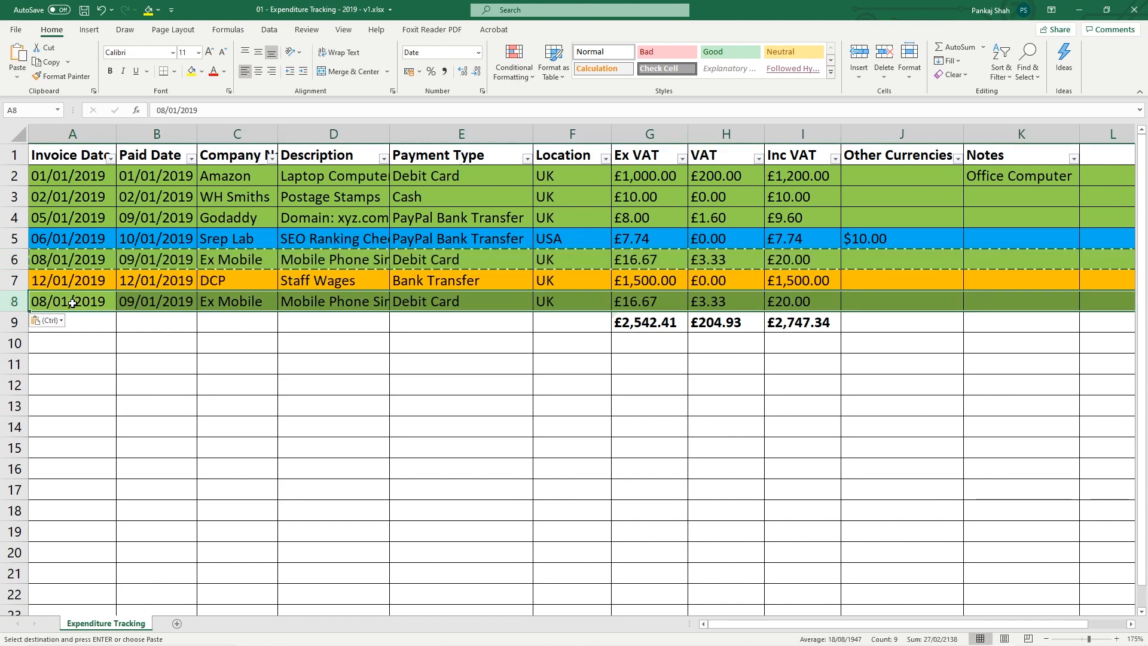
# Set row 8's invoice date to 15/01/2019 and its paid date to 16/01/2019
pyautogui.doubleClick(76, 284)
pyautogui.moveTo(106, 281); pyautogui.dragTo(13, 274)
pyautogui.hotkey('ctrl', 'c')
pyautogui.click(50, 302)
pyautogui.hotkey('ctrl', 'v')
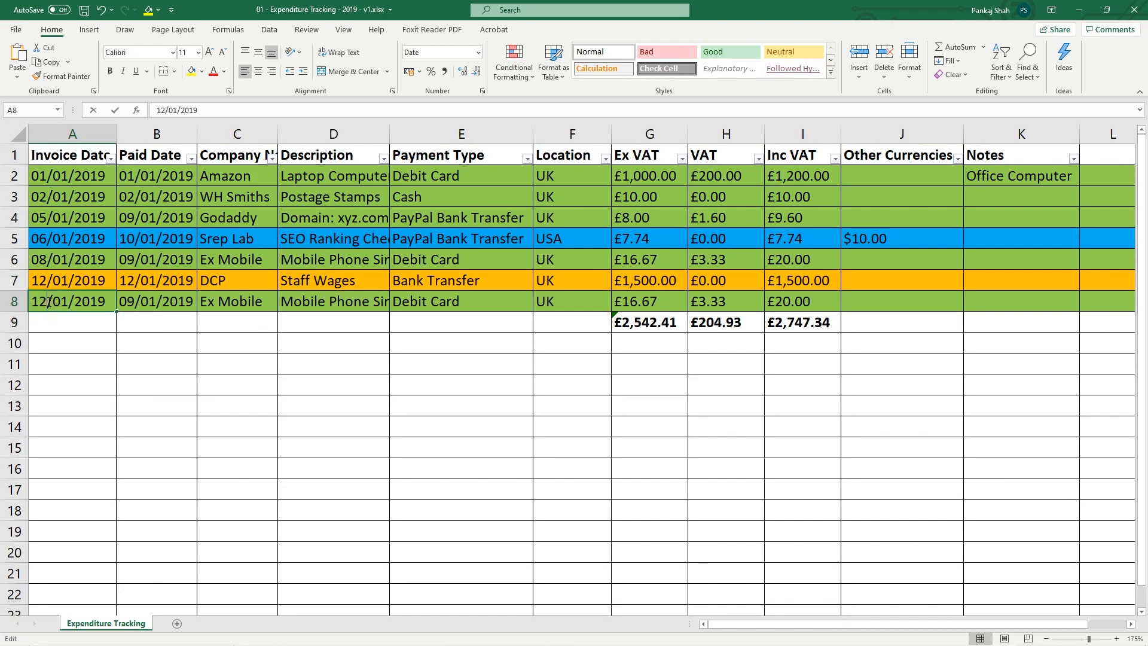
pyautogui.doubleClick(50, 301)
pyautogui.moveTo(49, 301); pyautogui.dragTo(15, 300)
pyautogui.write('15')
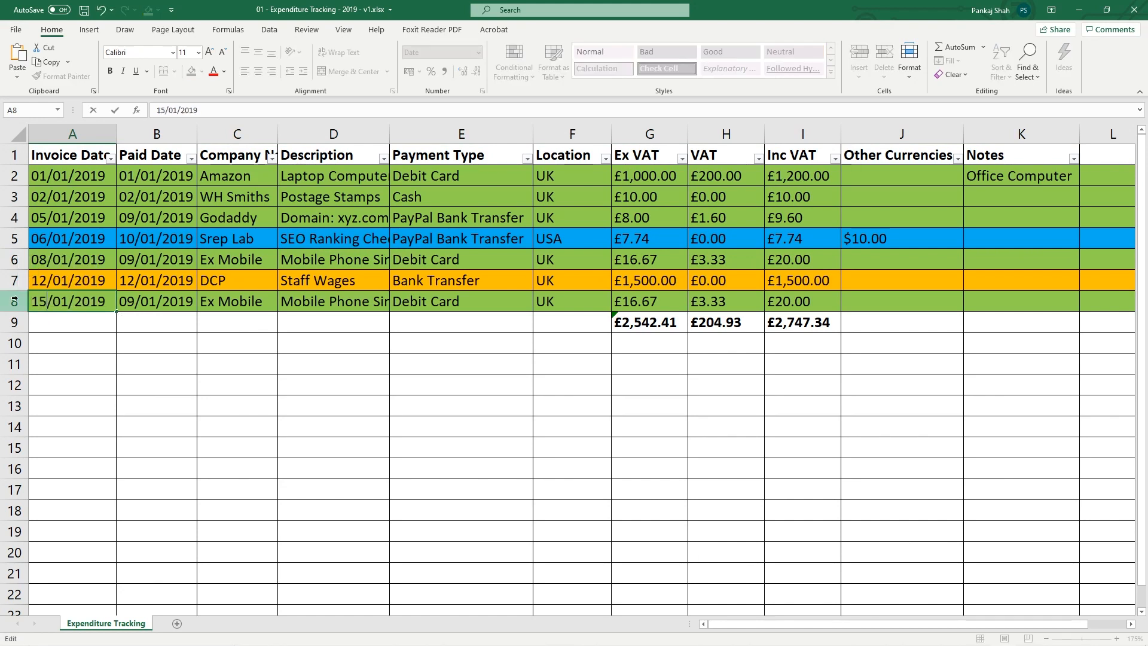
pyautogui.press('Return')
pyautogui.click(56, 303)
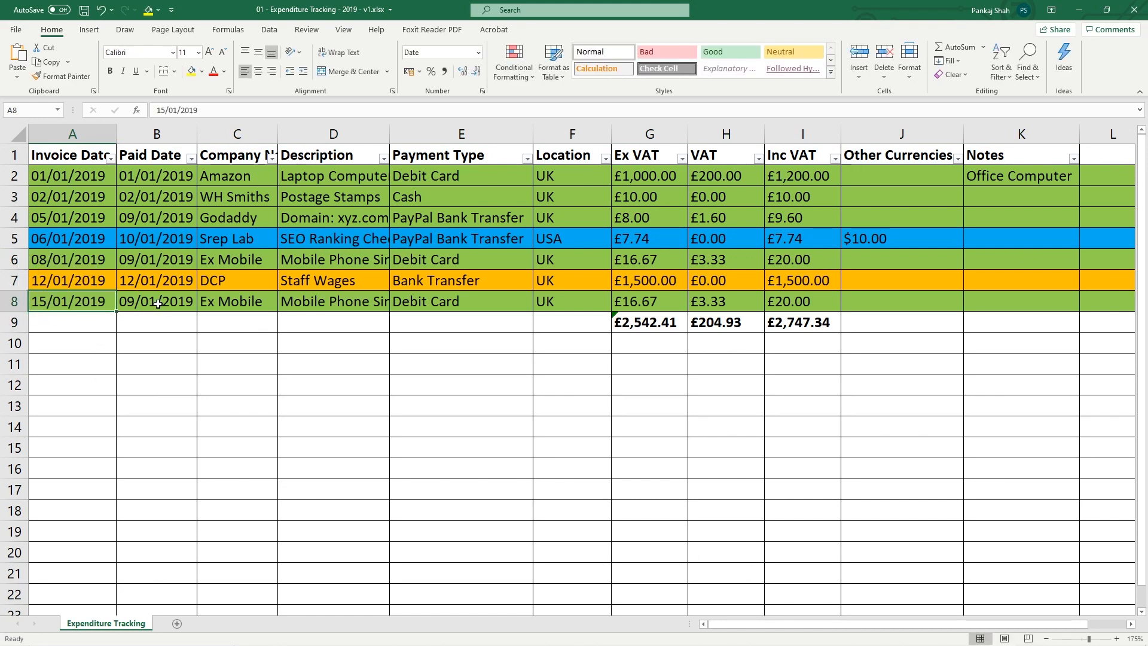
pyautogui.click(157, 303)
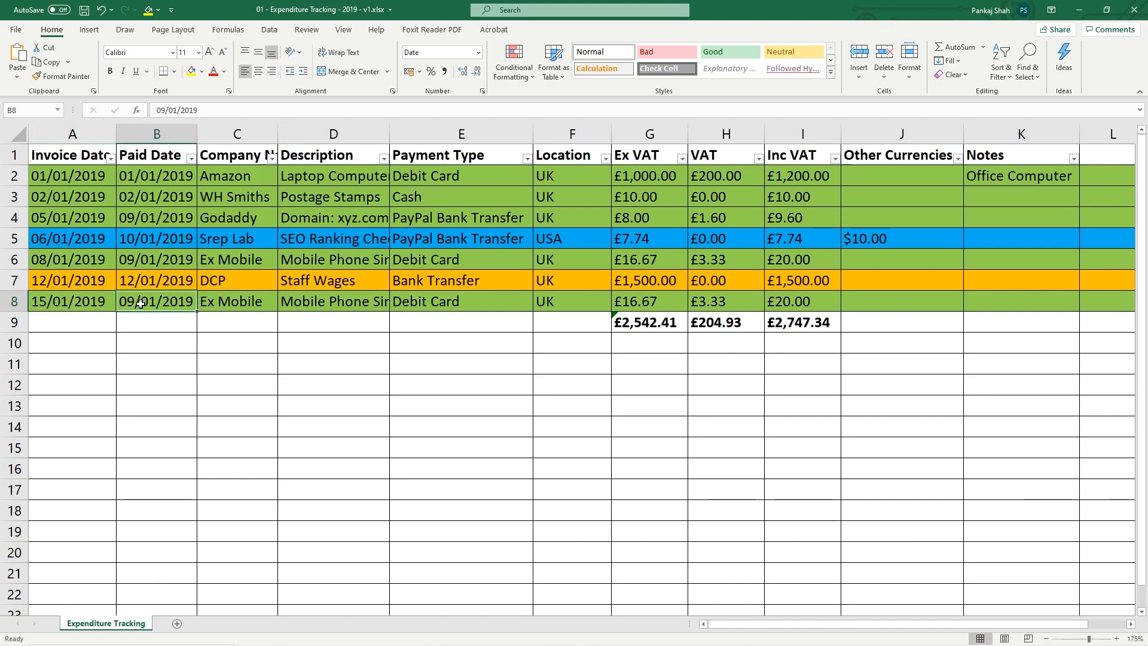
pyautogui.doubleClick(133, 303)
pyautogui.doubleClick(133, 303)
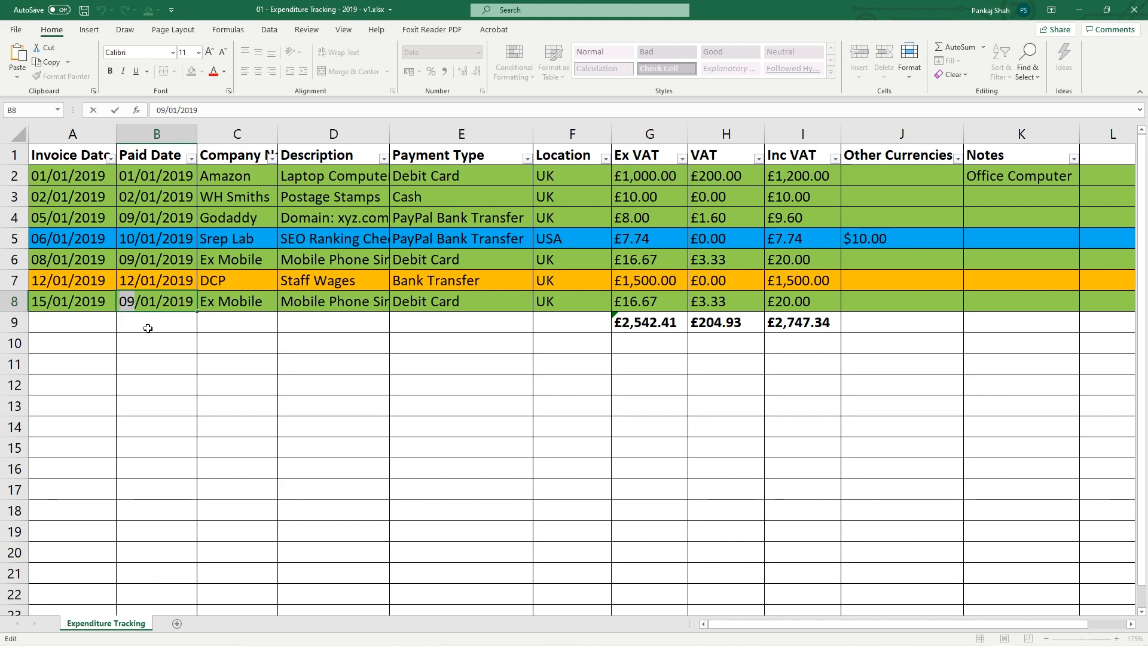
pyautogui.write('16')
pyautogui.click(219, 307)
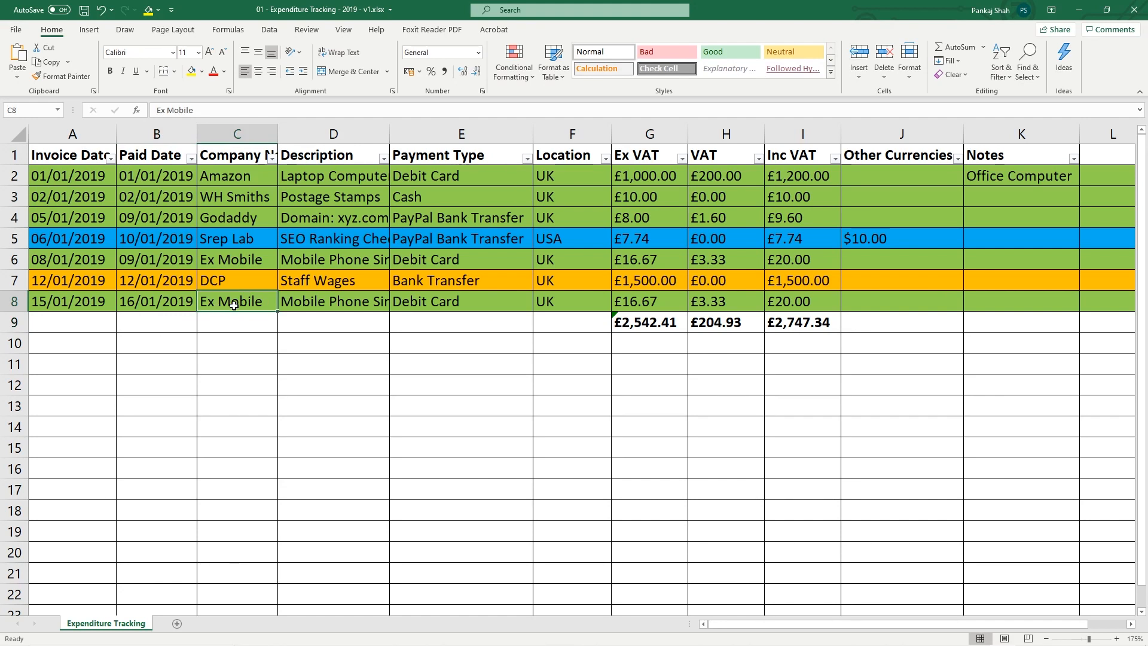
# Enter company BB Internet, description Internet Access and £60.00 Ex VAT in row 8
pyautogui.doubleClick(234, 301)
pyautogui.moveTo(266, 302); pyautogui.dragTo(152, 296)
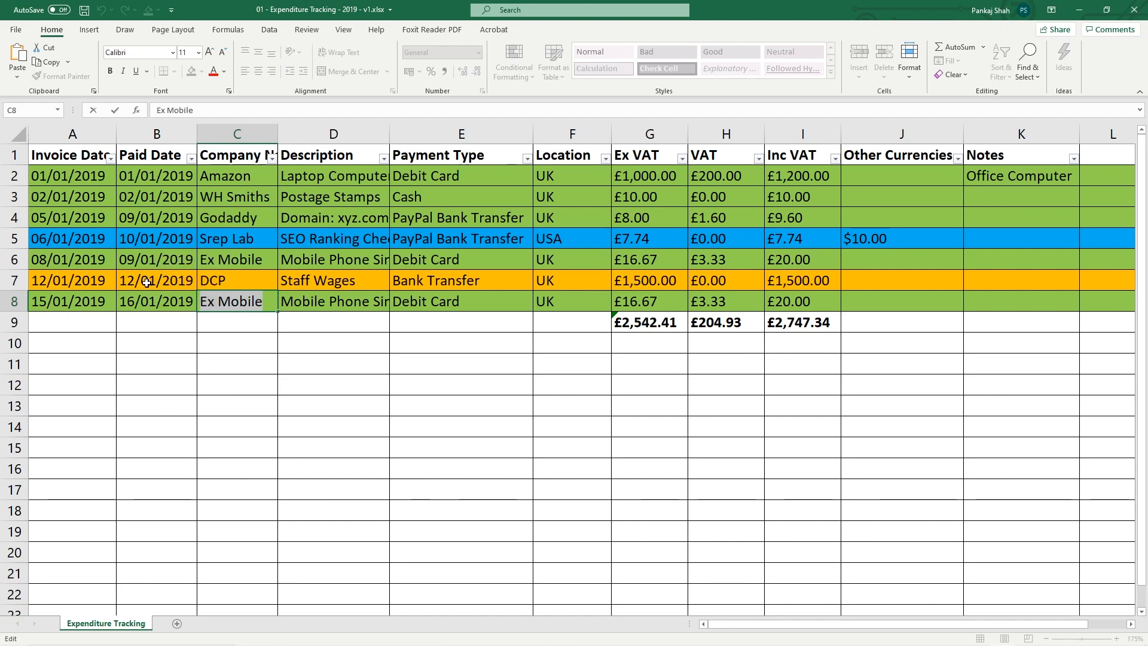
pyautogui.write('BB Int')
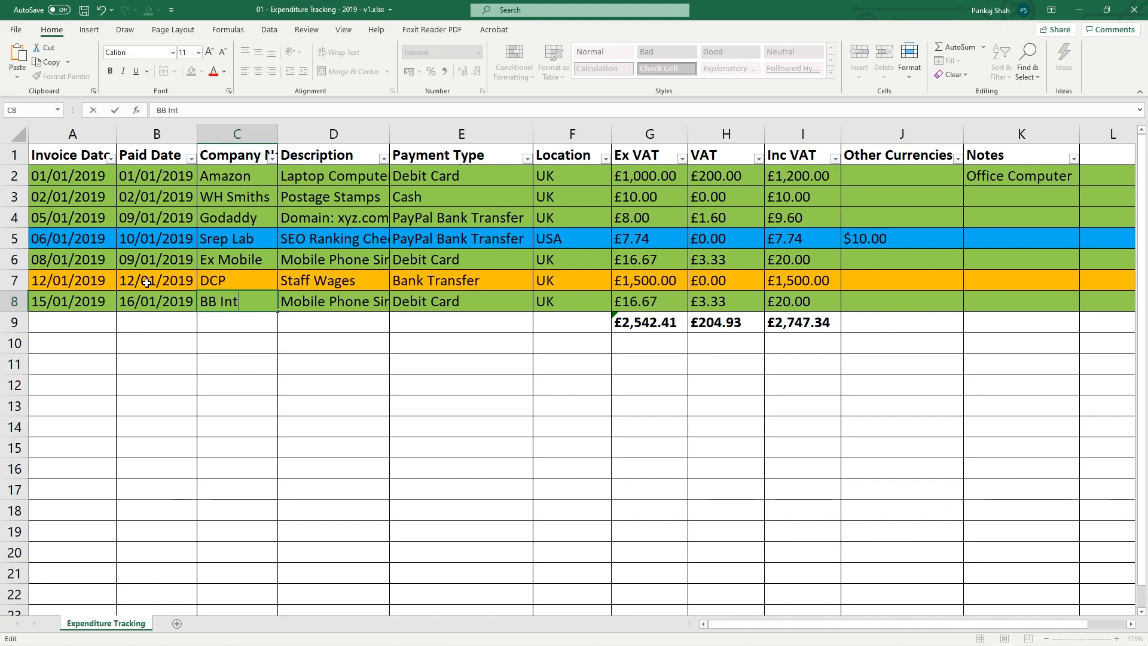
pyautogui.write('ernet')
pyautogui.press('Return')
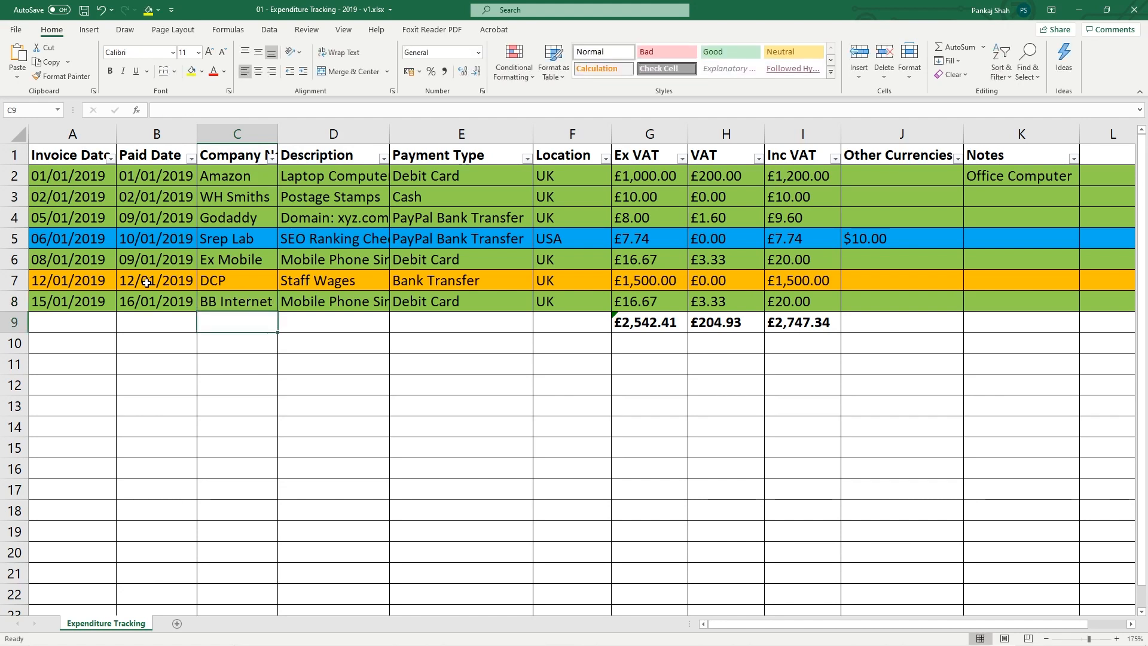
pyautogui.click(339, 305)
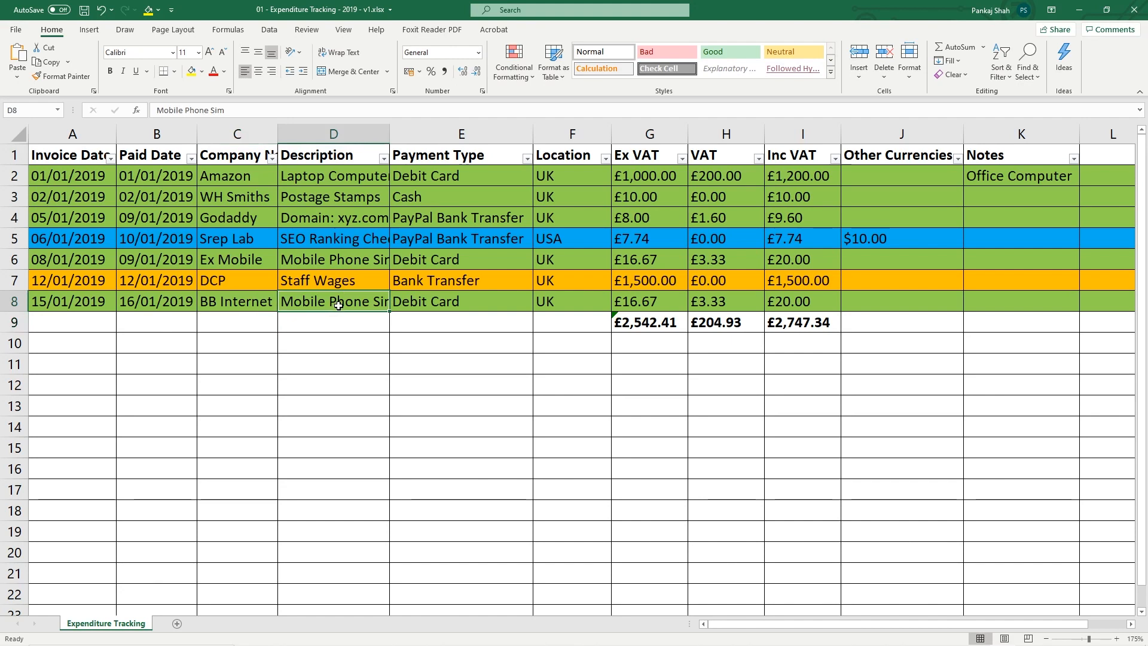
pyautogui.write('Internet Access')
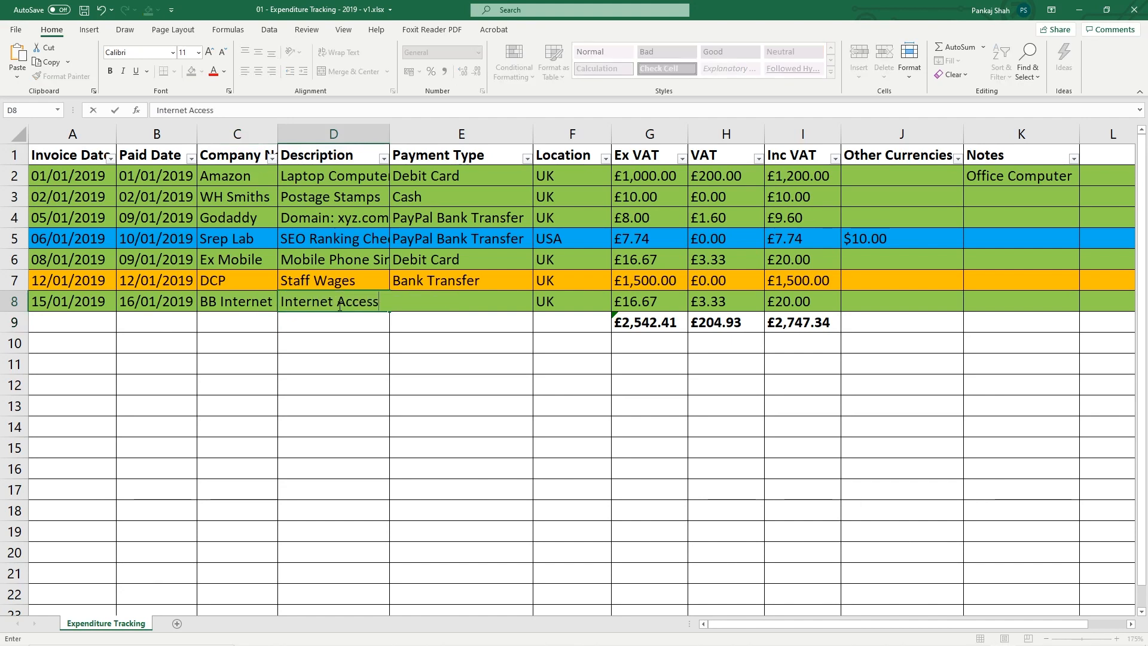
pyautogui.press('Tab')
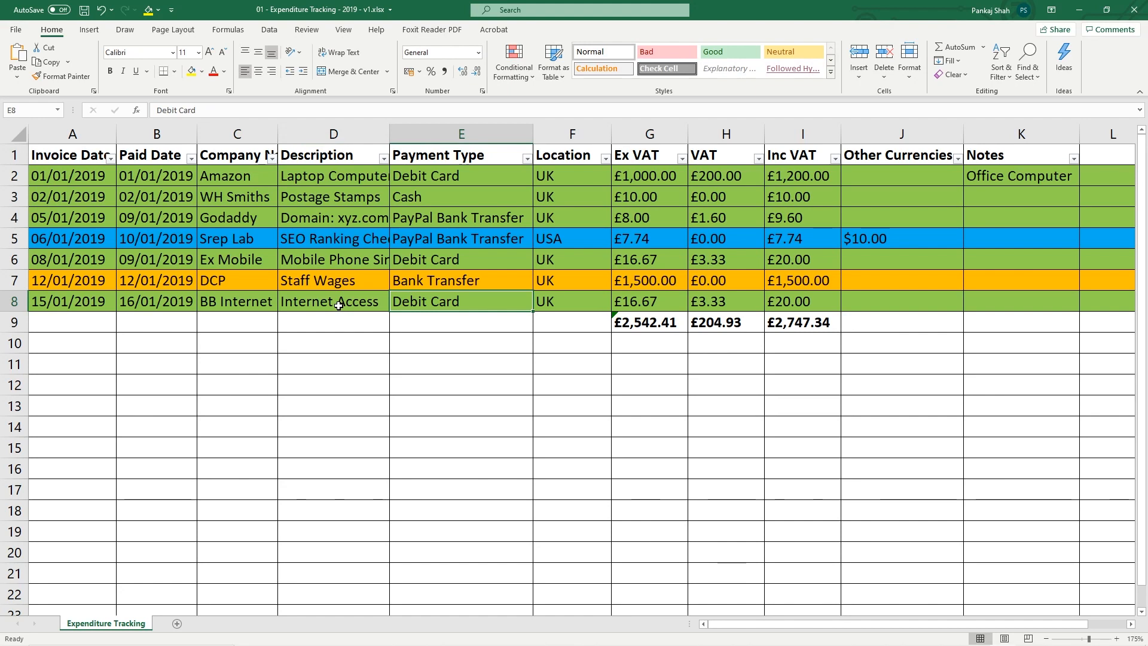
pyautogui.press('Tab')
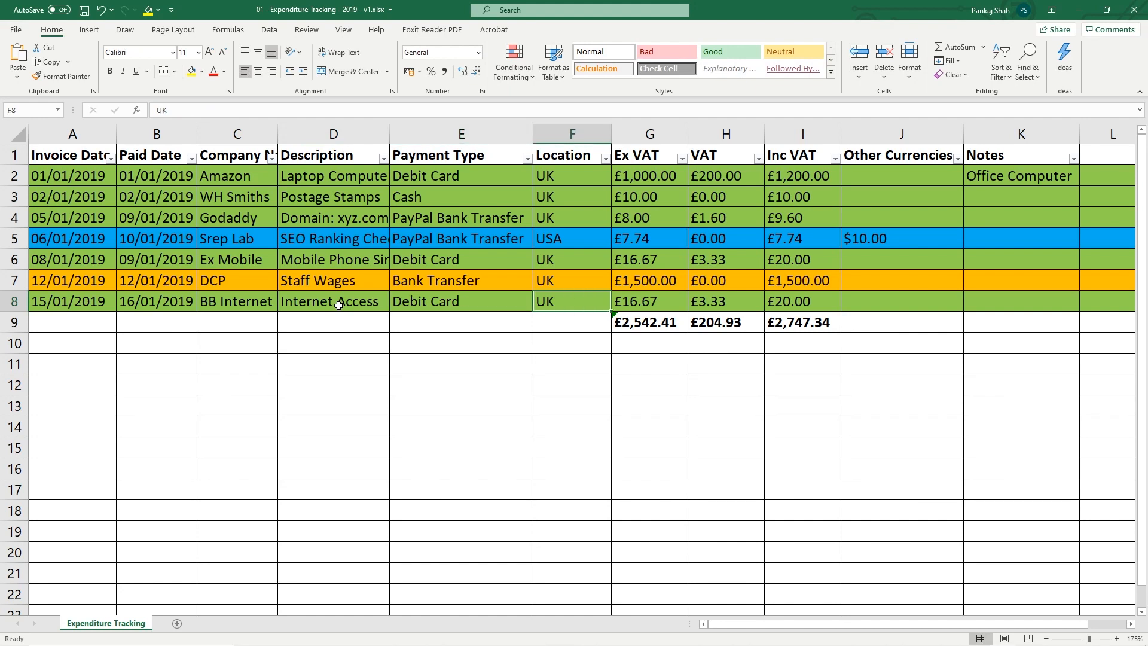
pyautogui.press('Tab')
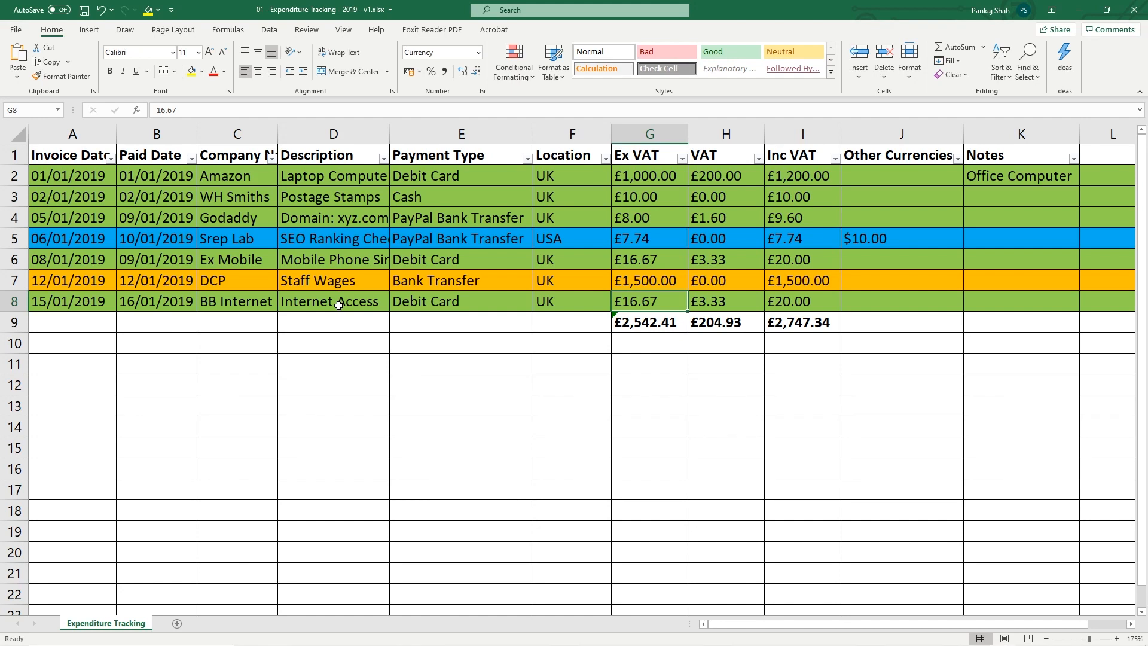
pyautogui.write('60')
pyautogui.press('Tab')
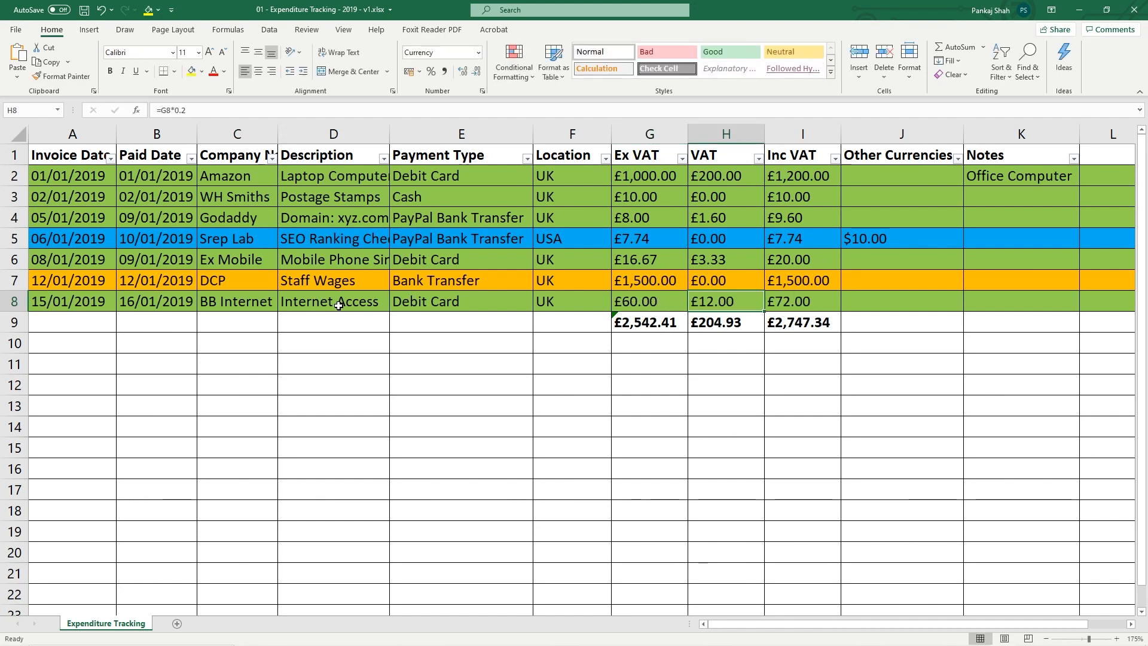
# Save the workbook and review the new row 8 and its Inc VAT formula
pyautogui.click(797, 299)
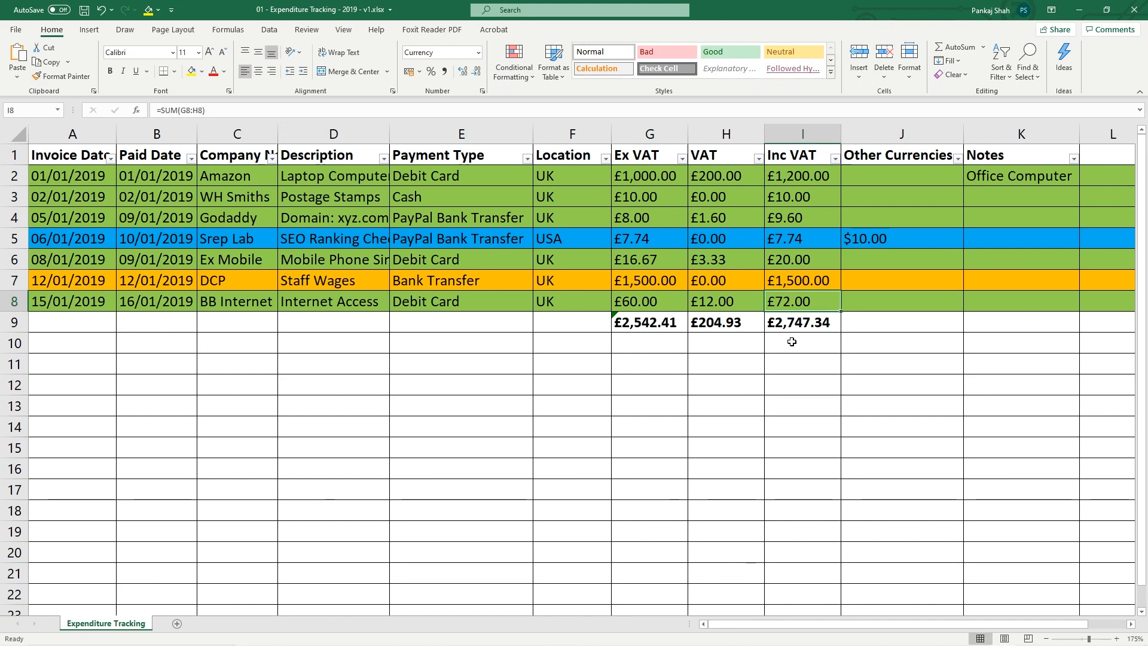
pyautogui.click(85, 10)
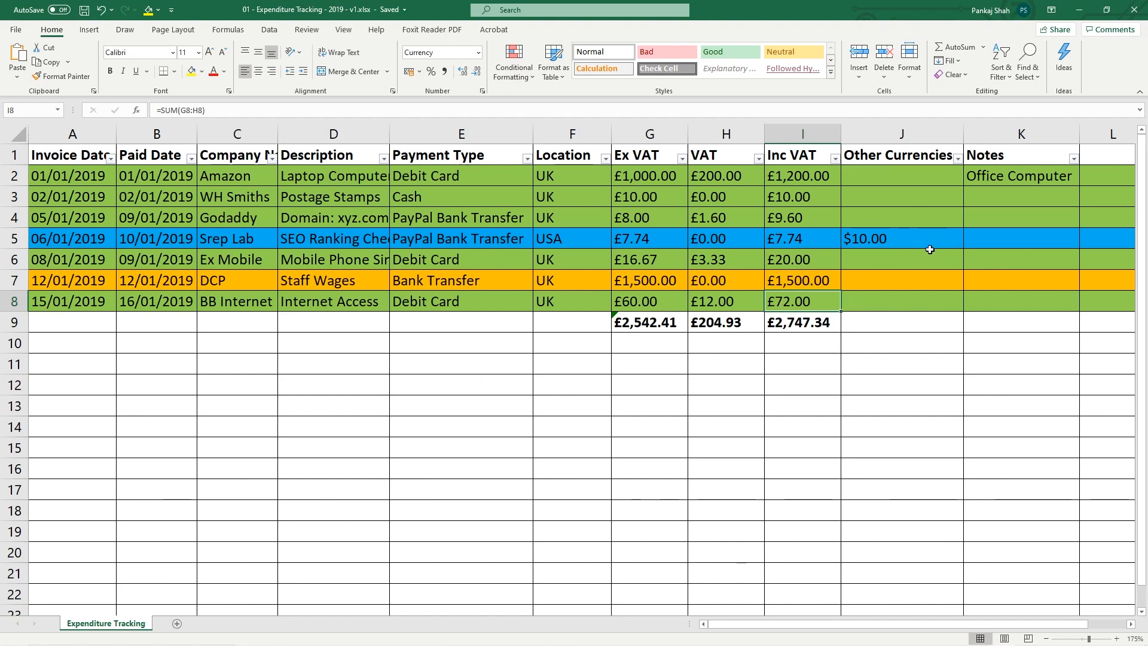
pyautogui.click(15, 301)
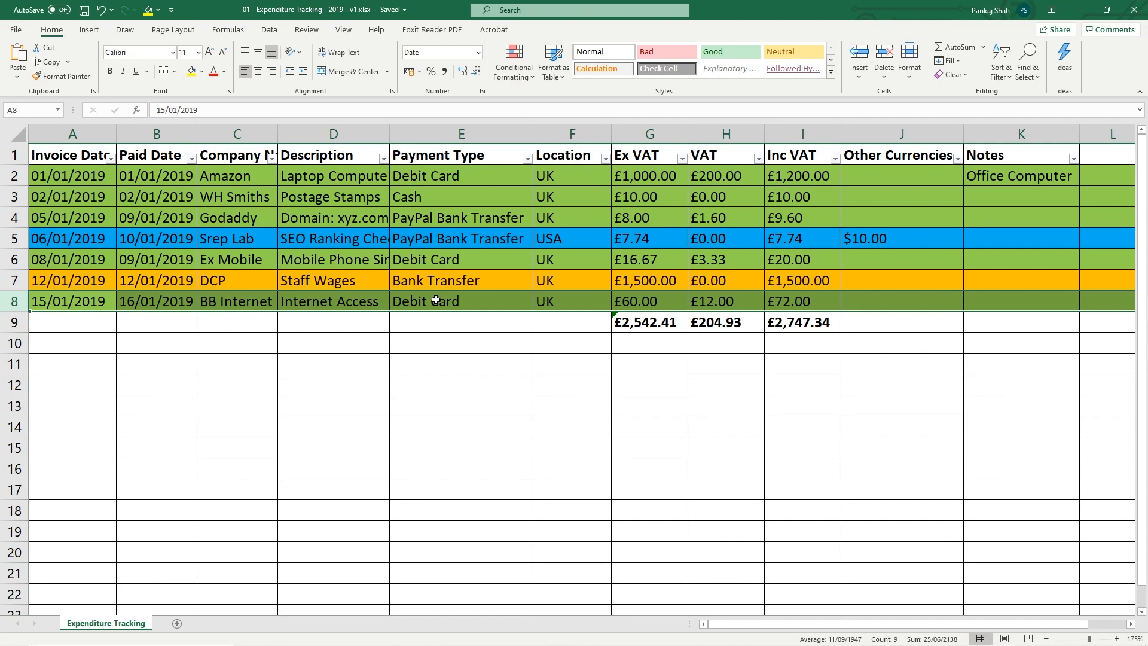
pyautogui.click(772, 310)
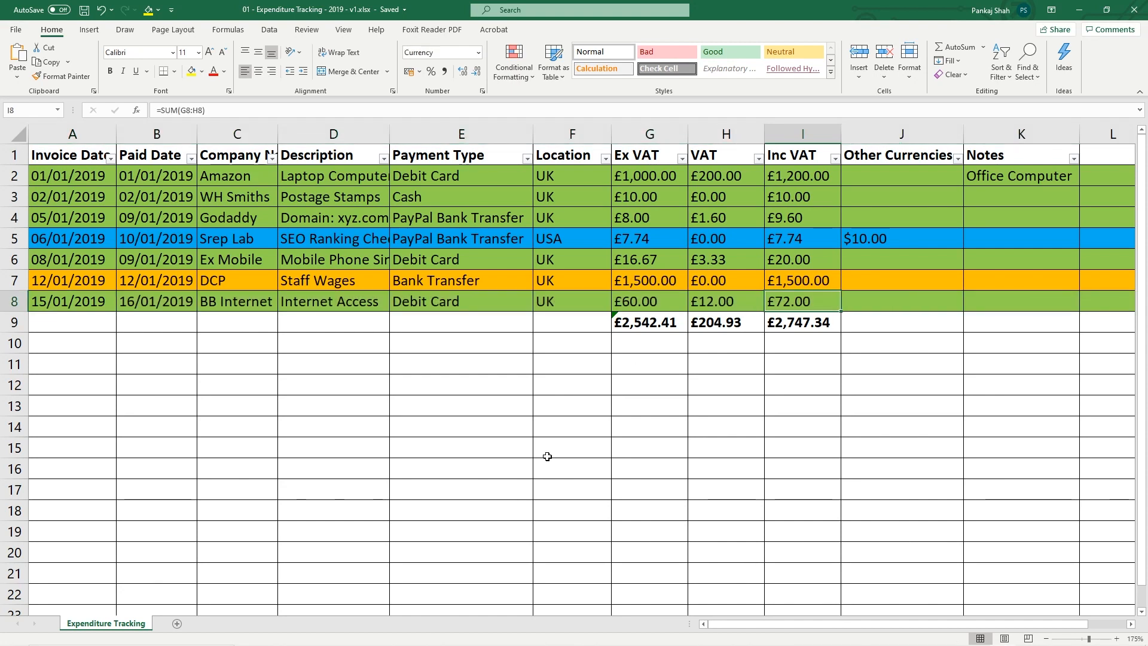
pyautogui.moveTo(800, 302); pyautogui.dragTo(12, 309)
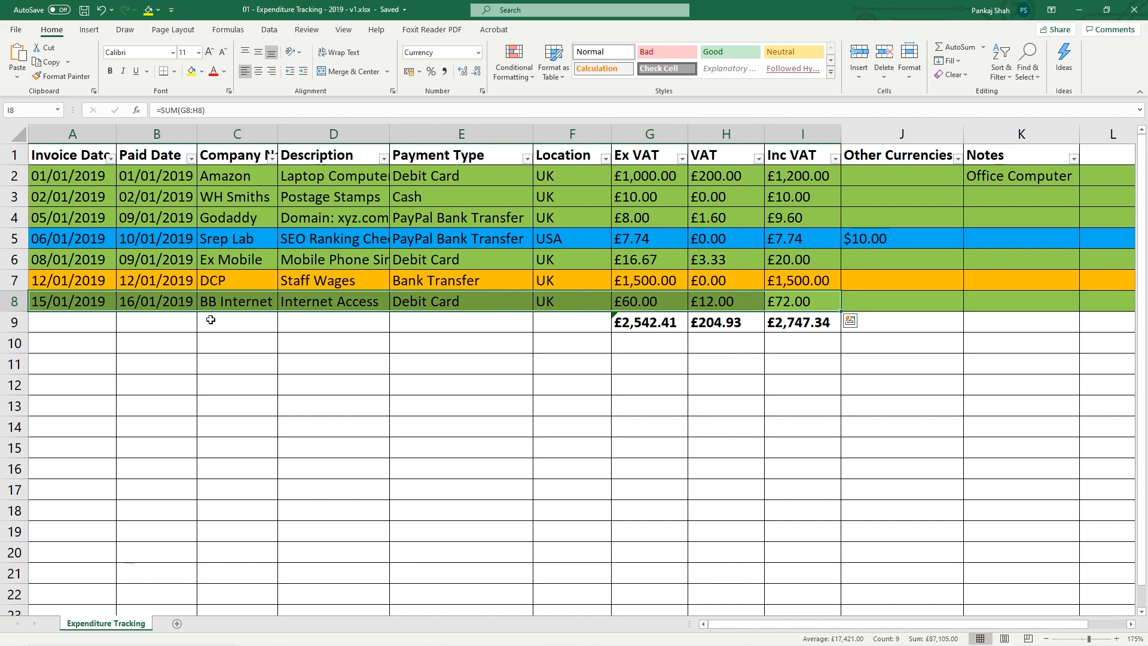
pyautogui.click(635, 299)
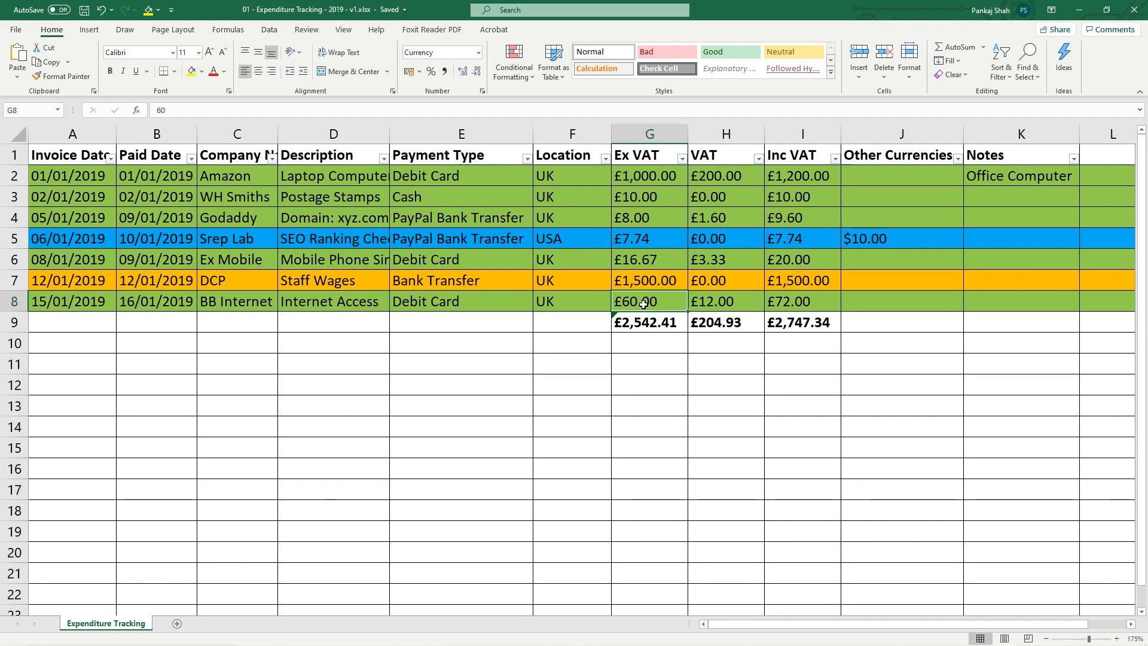
# Enter 32 as the BB Internet Ex VAT amount in G8 and save
pyautogui.write('32')
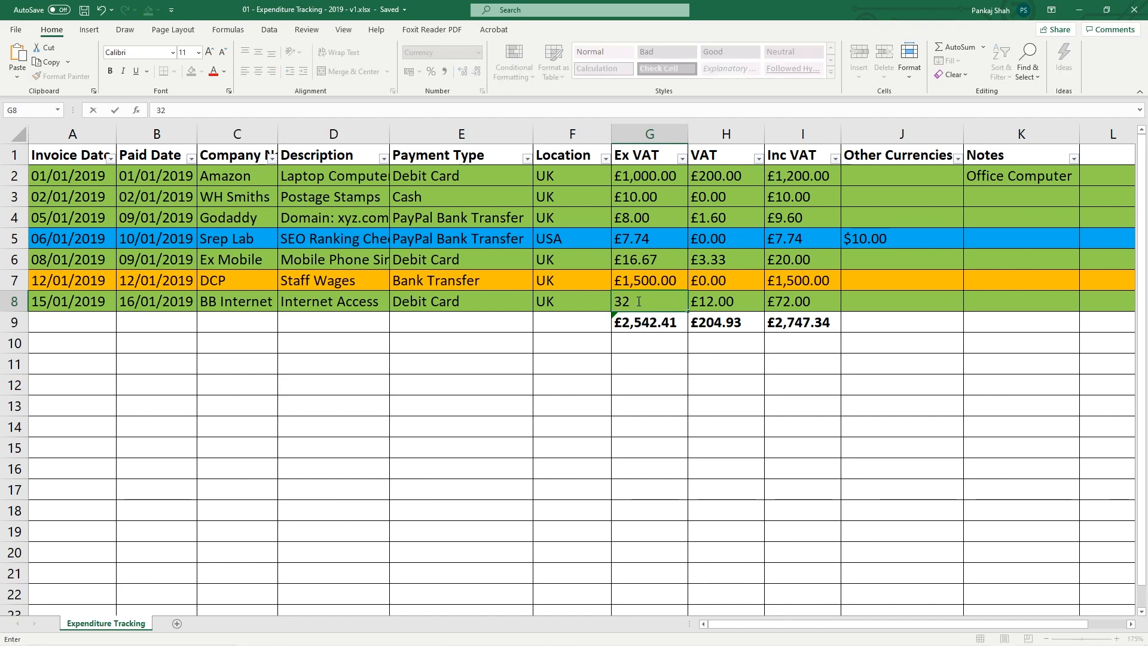
pyautogui.click(668, 337)
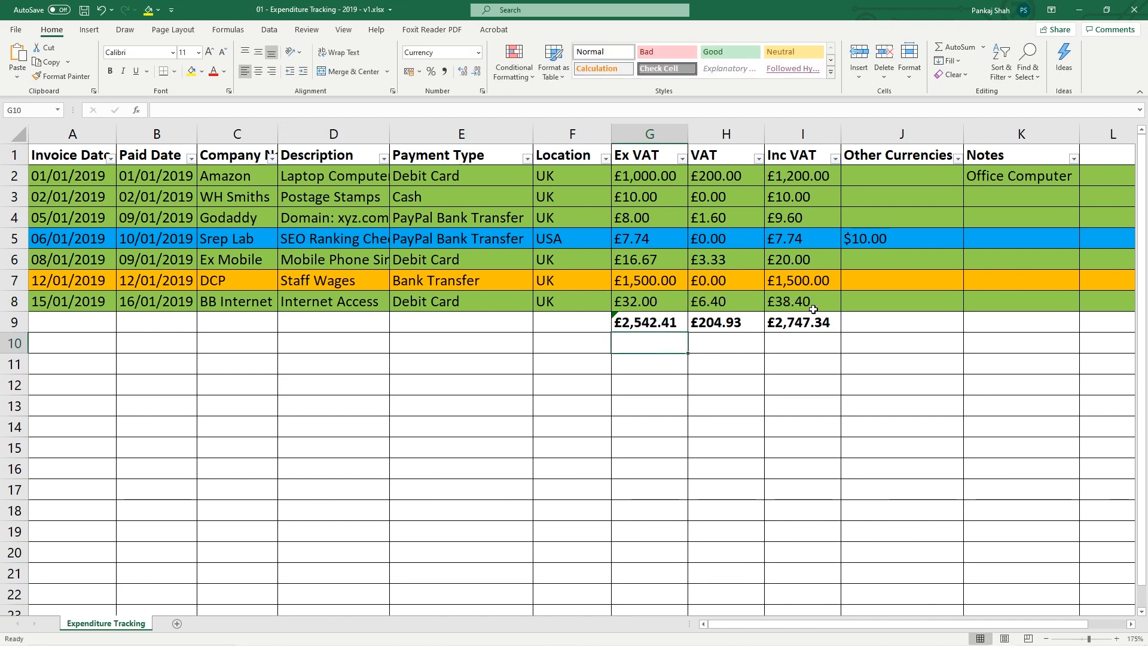
pyautogui.click(646, 303)
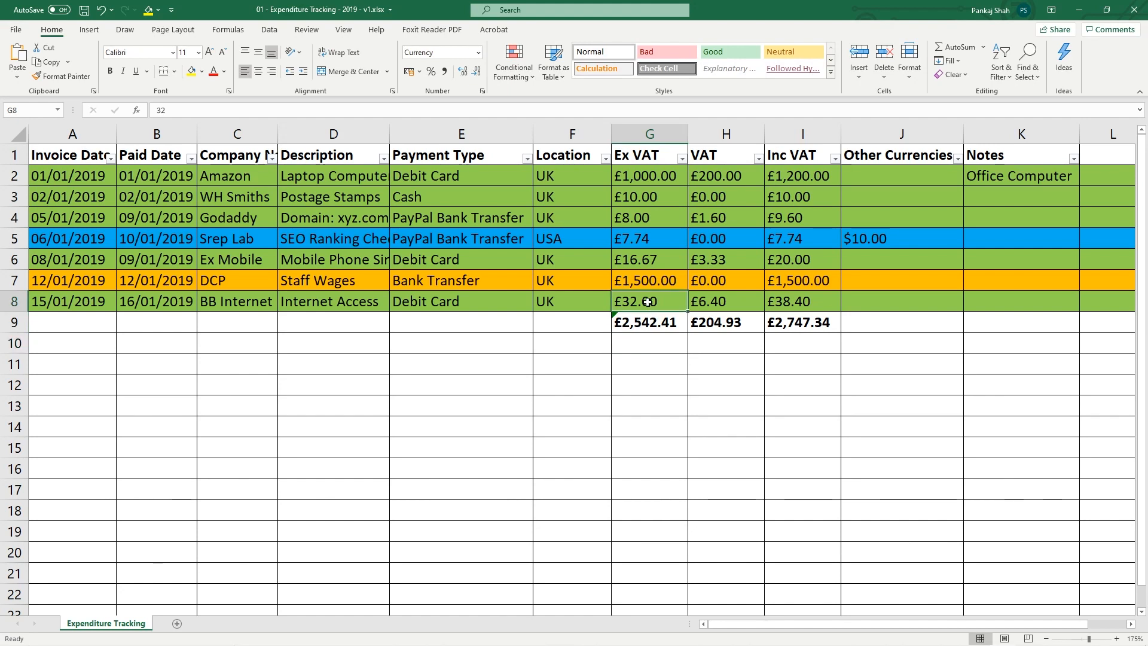
pyautogui.hotkey('ctrl', 's')
# Correct G8 to £31.00 so VAT is £6.20 and Inc VAT £37.20, then save
pyautogui.doubleClick(637, 302)
pyautogui.moveTo(634, 303); pyautogui.dragTo(572, 305)
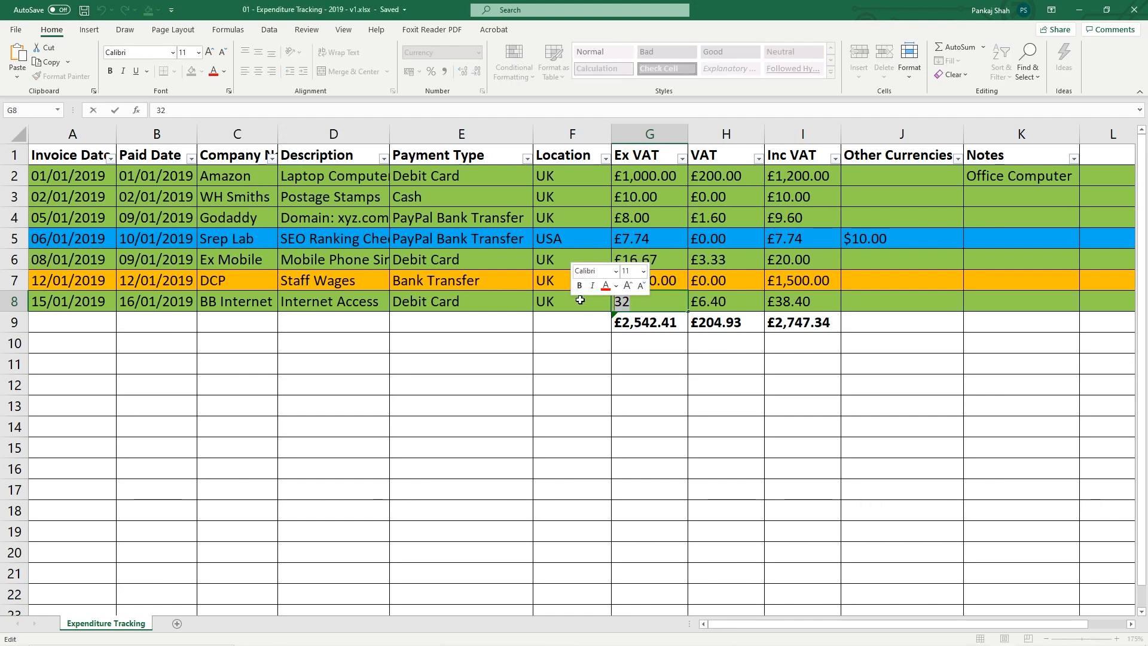
pyautogui.write('31')
pyautogui.click(653, 362)
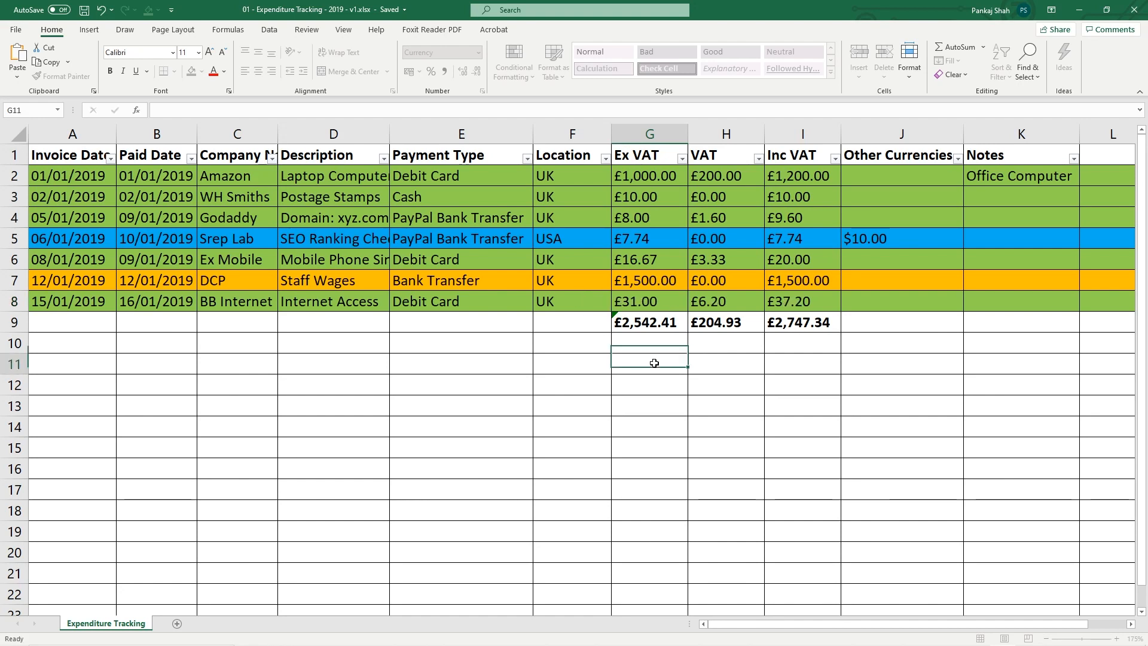
pyautogui.click(646, 300)
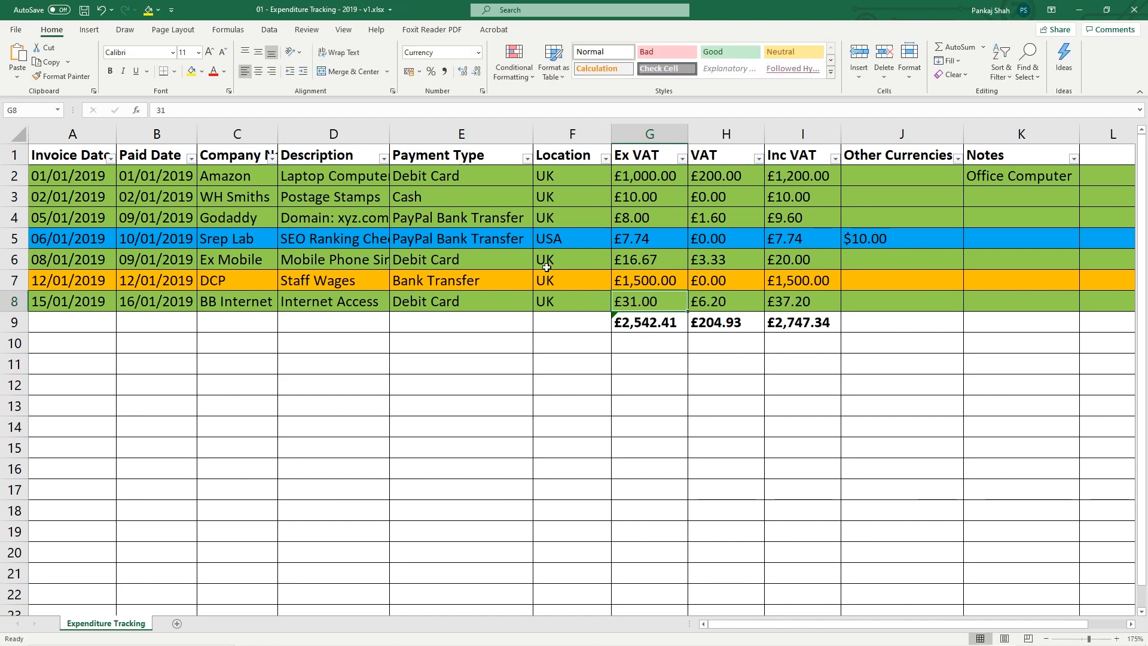
pyautogui.click(85, 10)
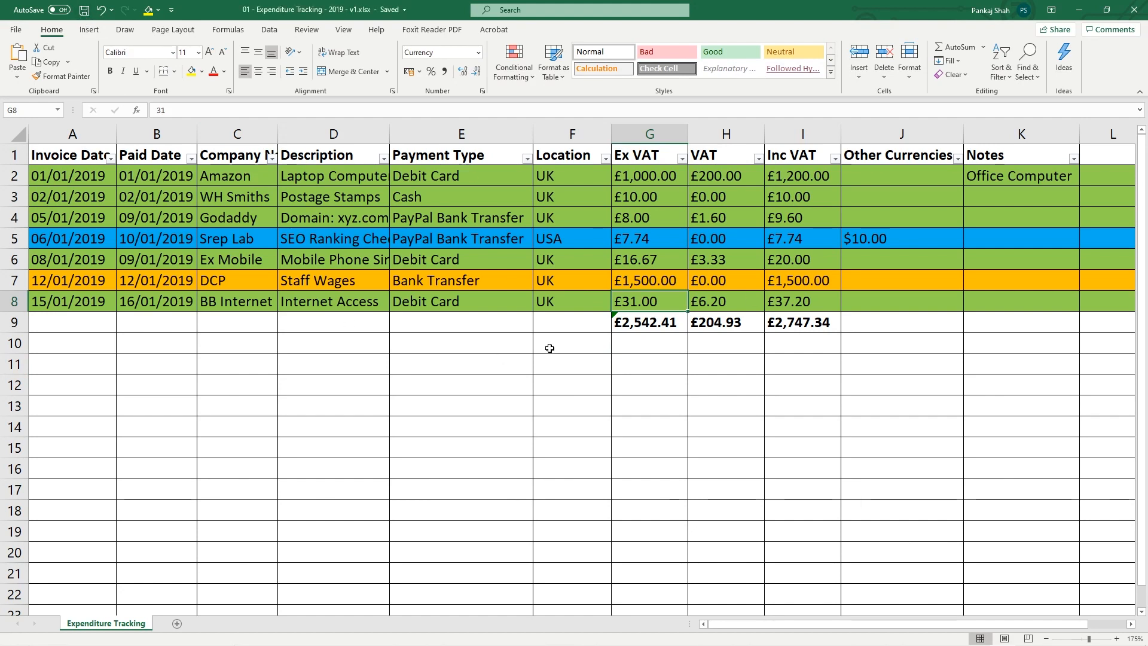
pyautogui.click(24, 306)
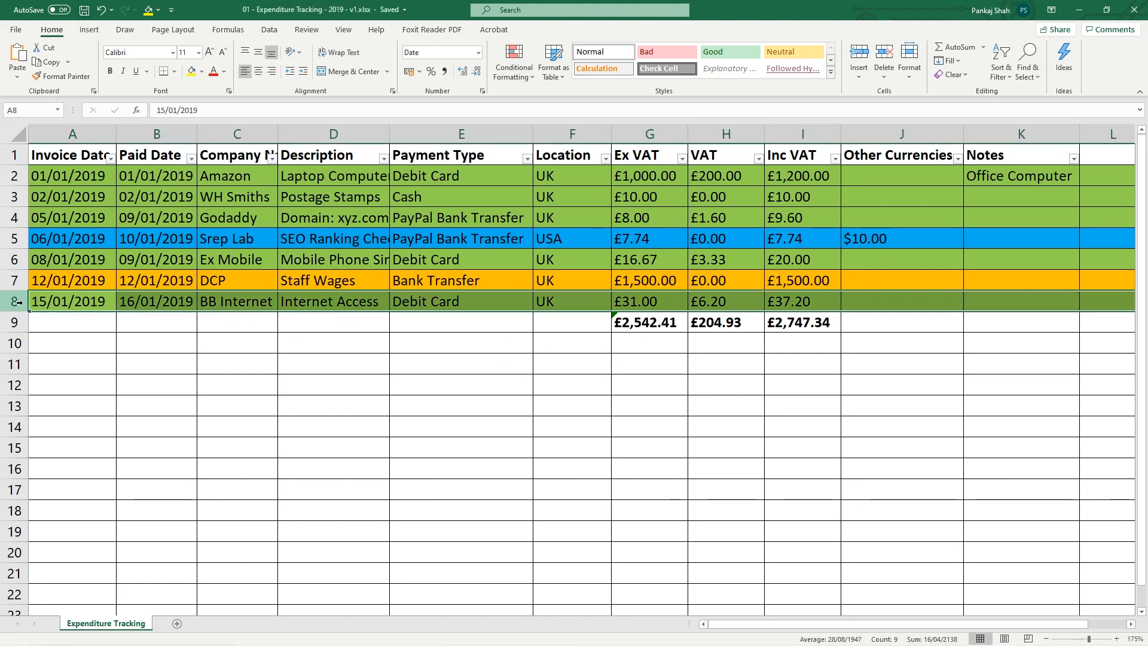
# Review the expense rows and row 9 totals, then narrow VAT column H to fit its values
pyautogui.click(9, 260)
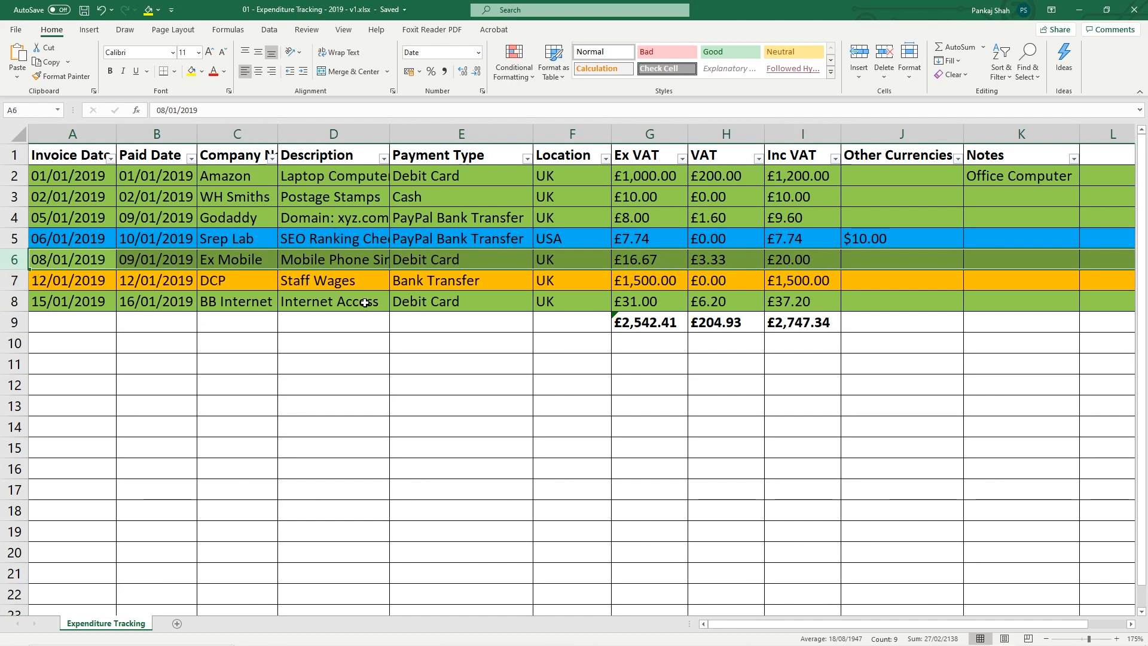
pyautogui.click(322, 303)
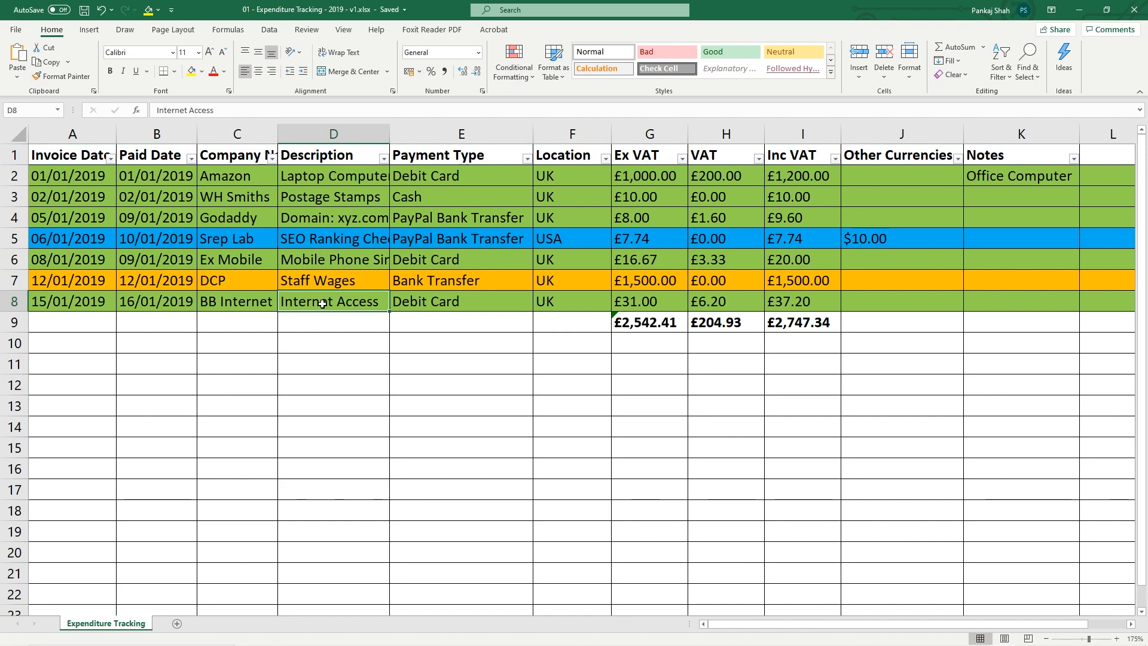
pyautogui.moveTo(797, 303); pyautogui.dragTo(90, 302)
pyautogui.moveTo(797, 260); pyautogui.dragTo(72, 261)
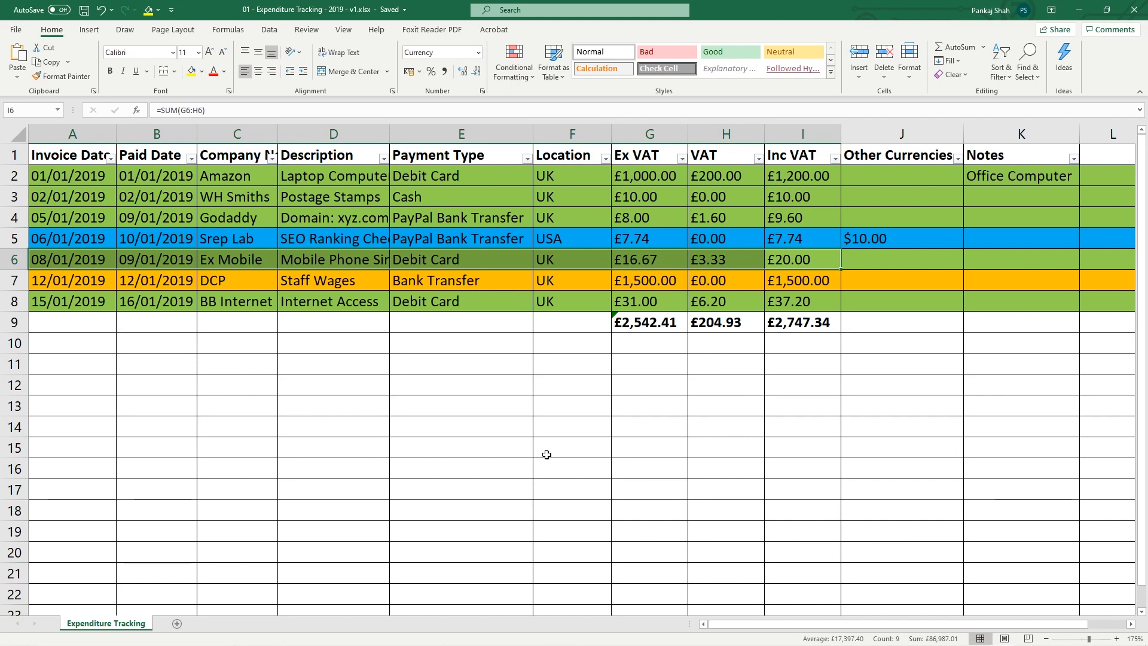
pyautogui.moveTo(798, 323); pyautogui.dragTo(649, 323)
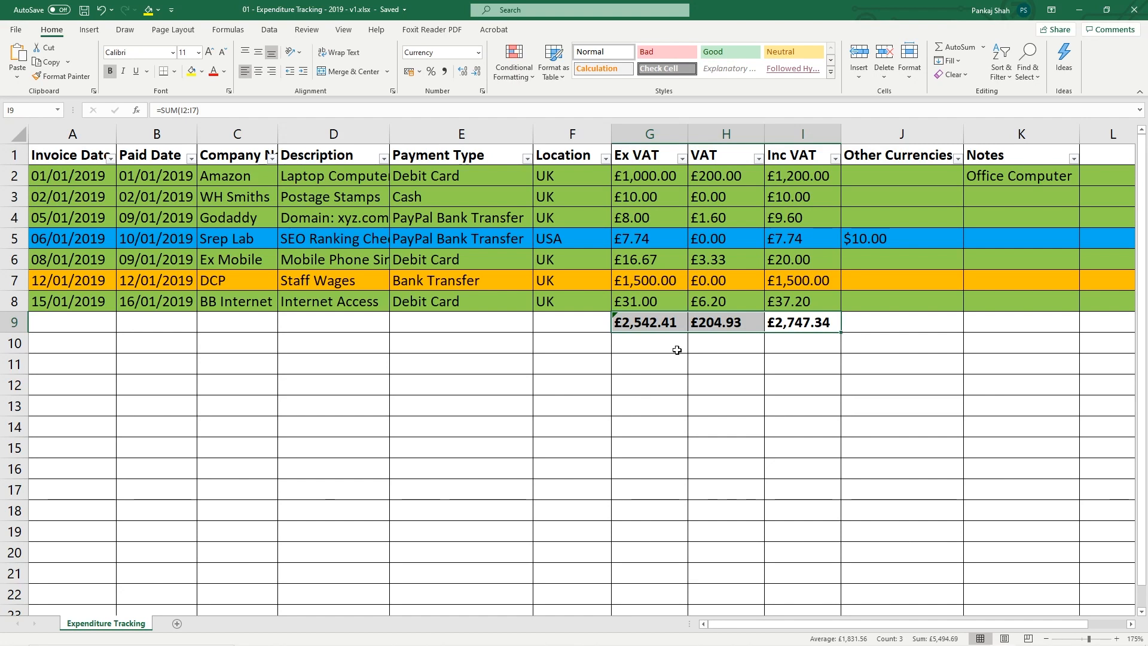
pyautogui.moveTo(765, 133); pyautogui.dragTo(746, 133)
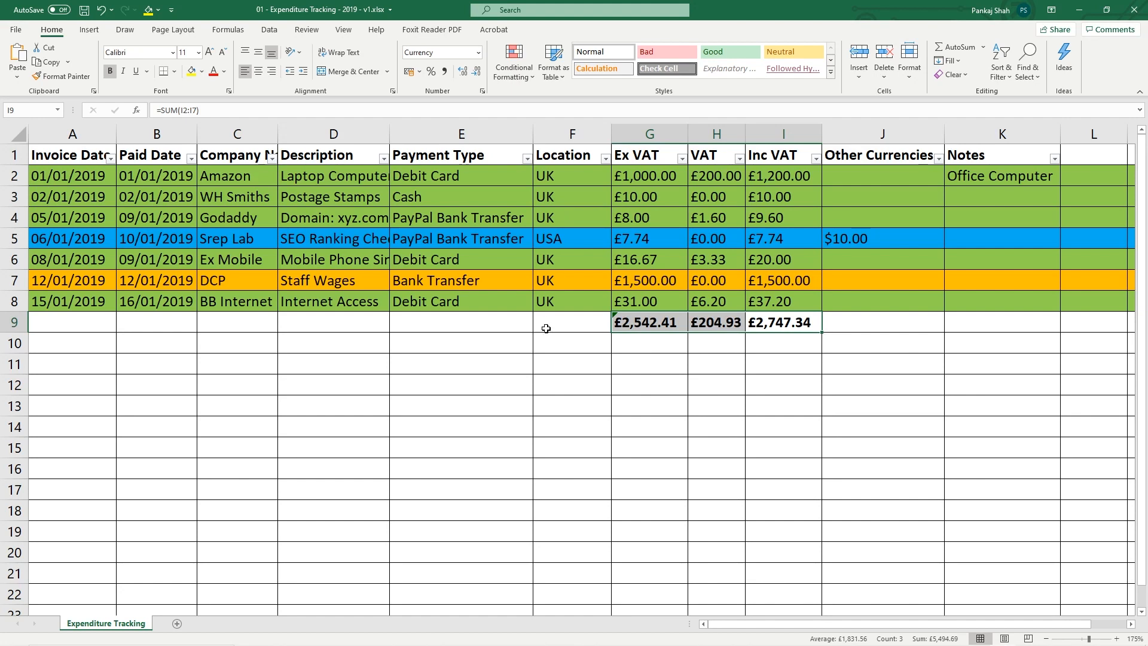
# Save the workbook and check the Inc VAT total and the VAT and Inc VAT column sums
pyautogui.click(530, 352)
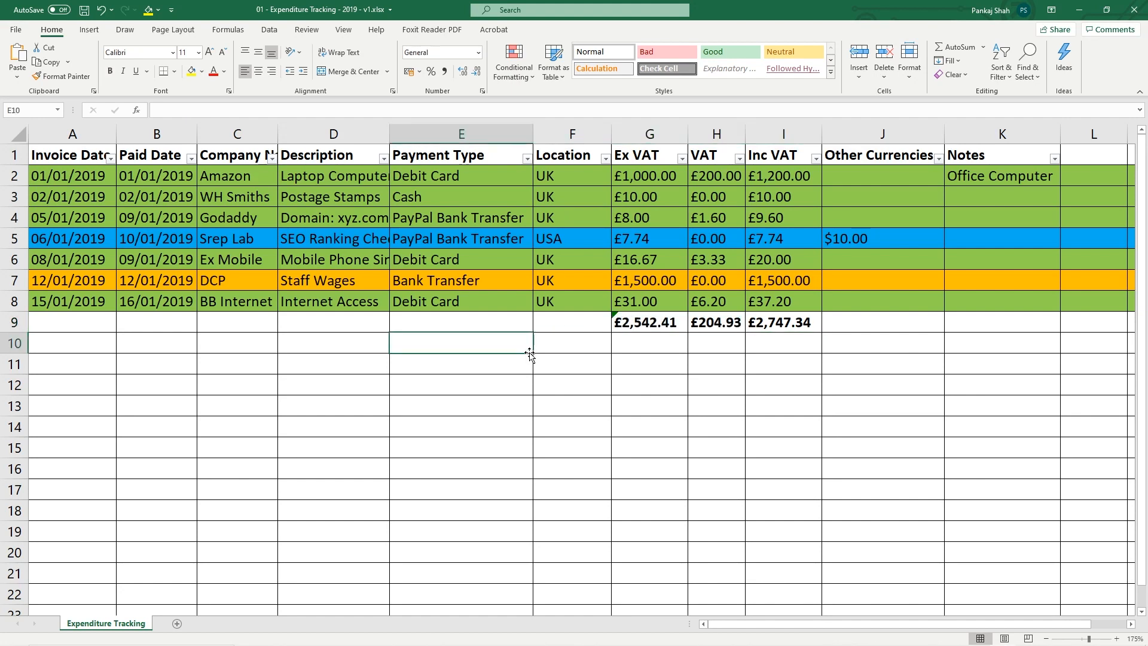
pyautogui.click(467, 325)
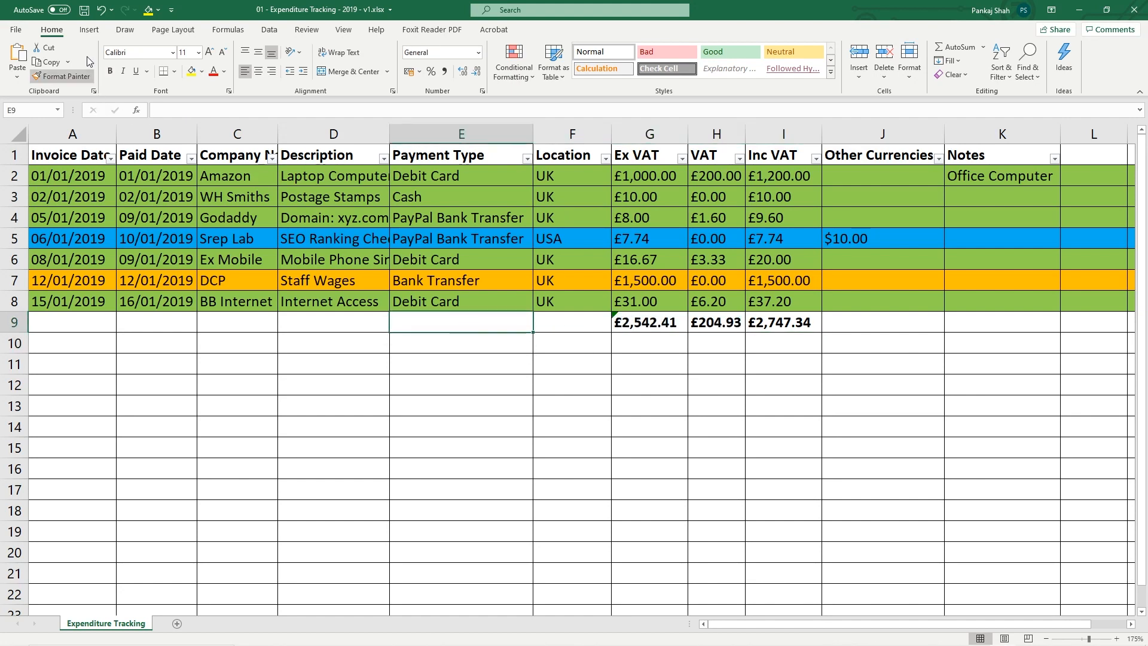
pyautogui.click(83, 11)
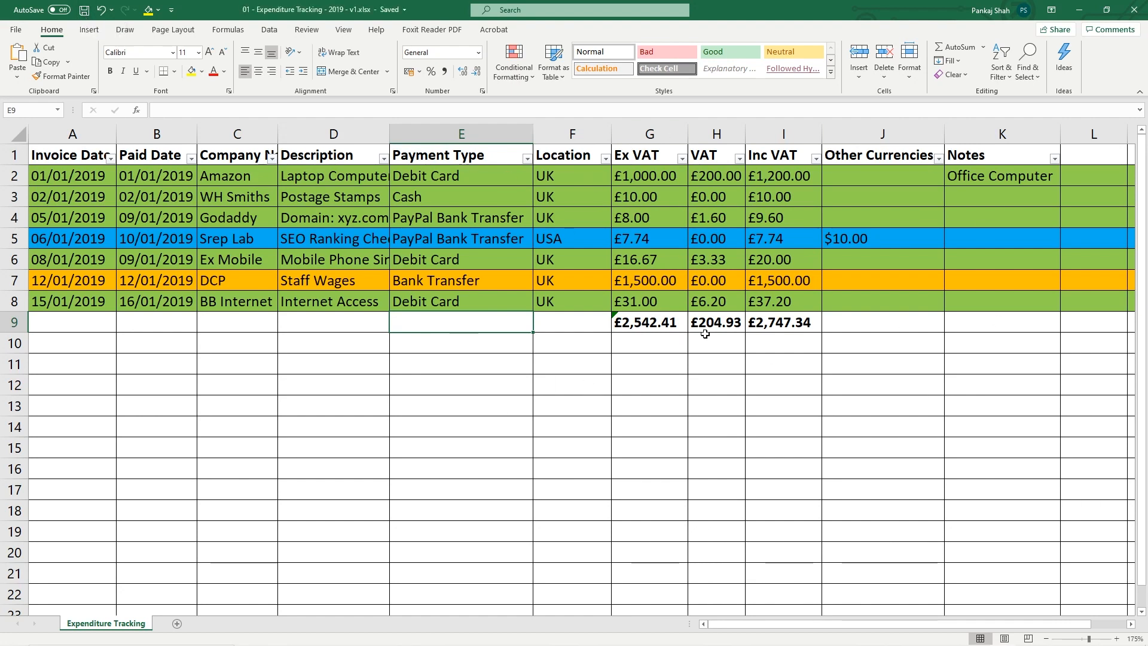
pyautogui.click(766, 323)
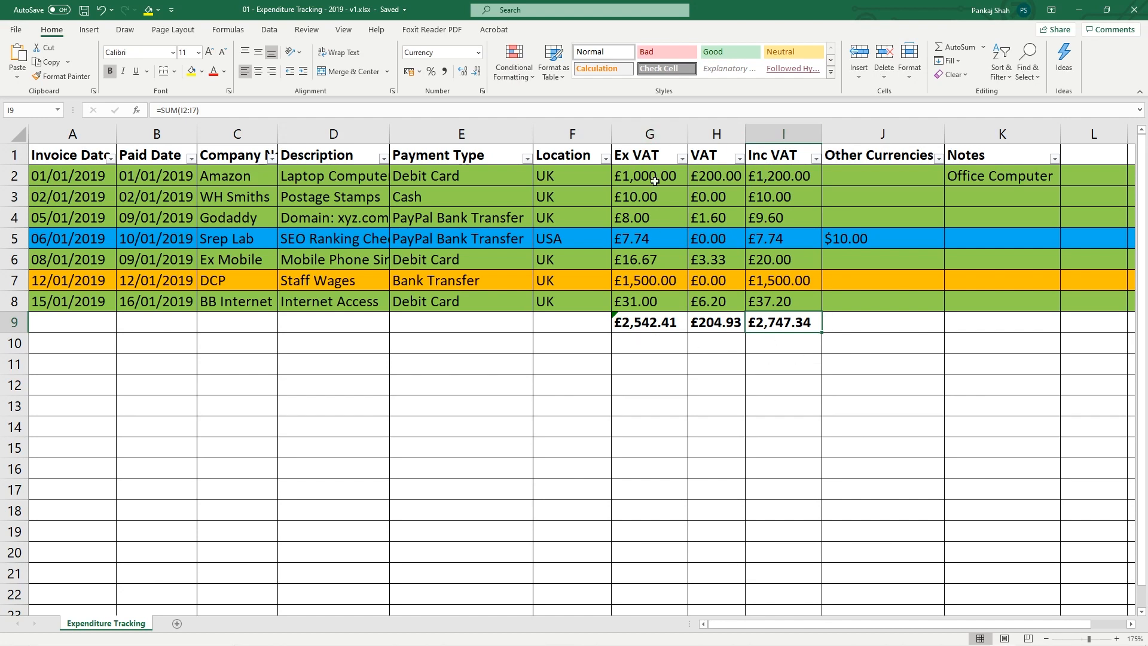
pyautogui.click(714, 138)
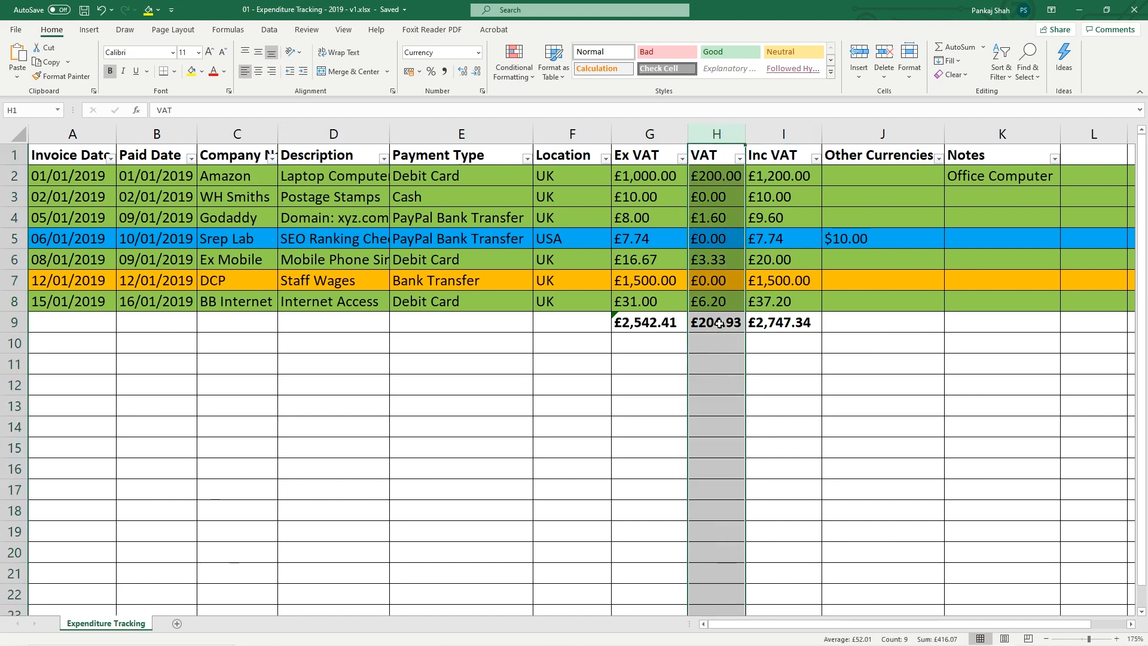
pyautogui.click(783, 130)
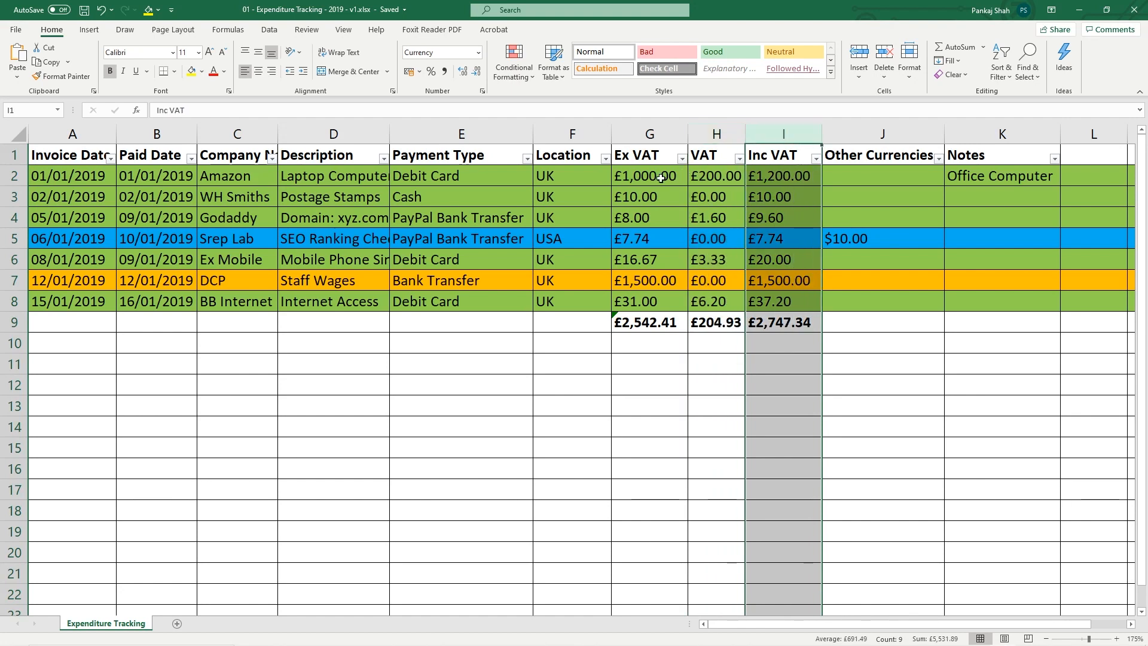
# Verify the Postage Stamps Inc VAT formula and the H9 total =SUM(H2:H7), then close the workbook
pyautogui.click(785, 204)
pyautogui.click(651, 203)
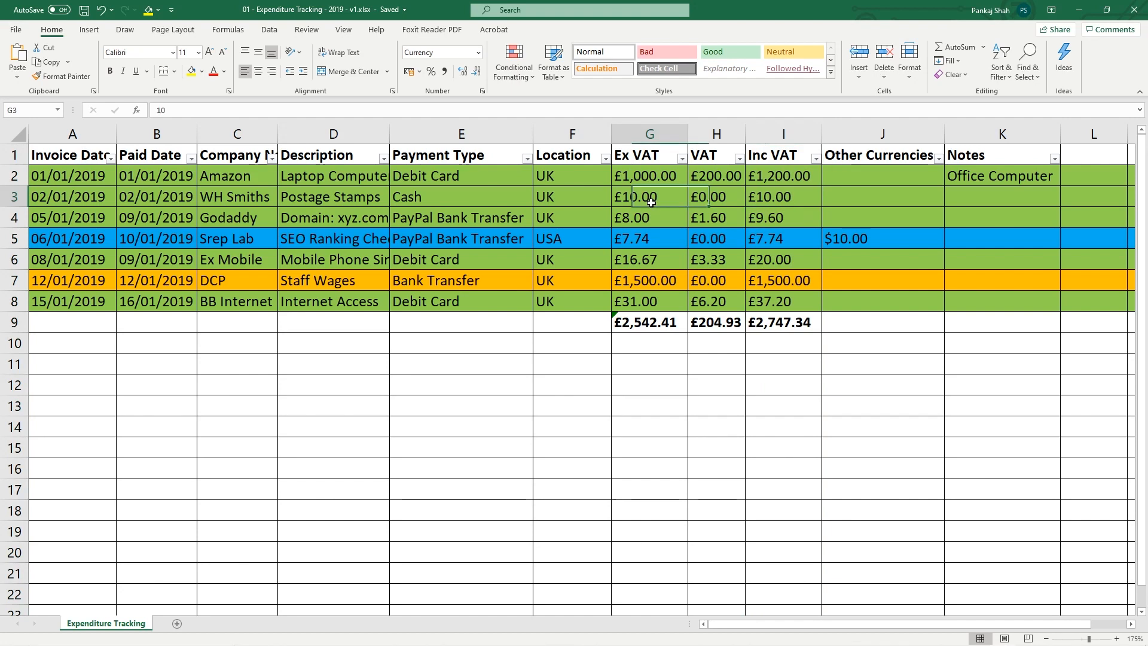
pyautogui.click(802, 201)
pyautogui.click(639, 203)
pyautogui.click(764, 199)
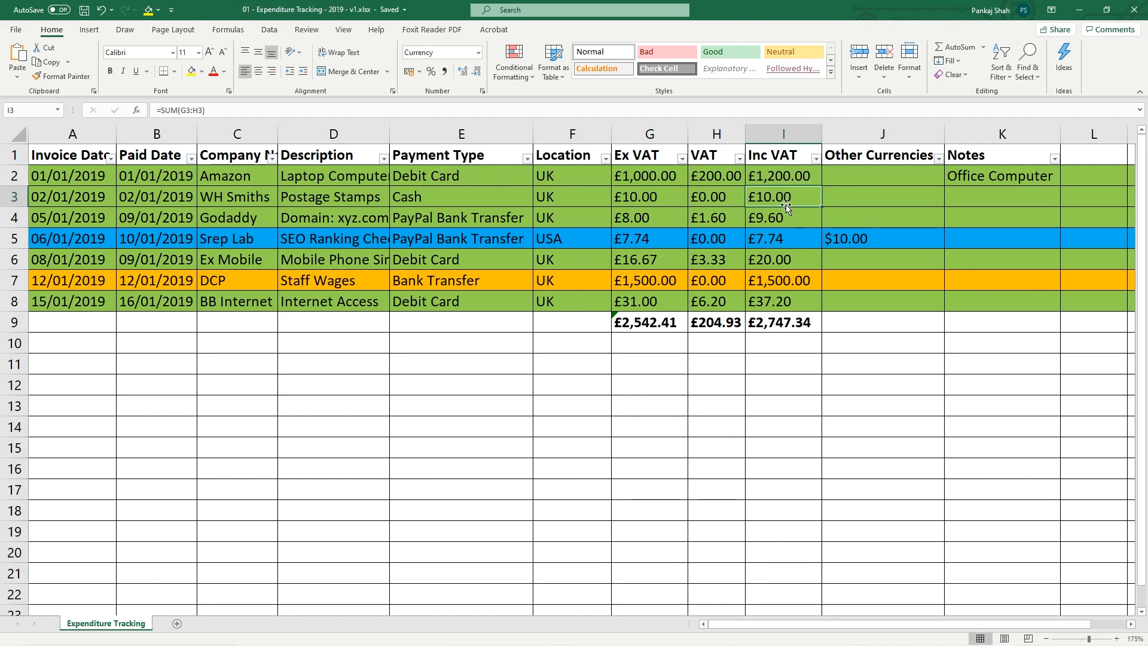
pyautogui.click(718, 320)
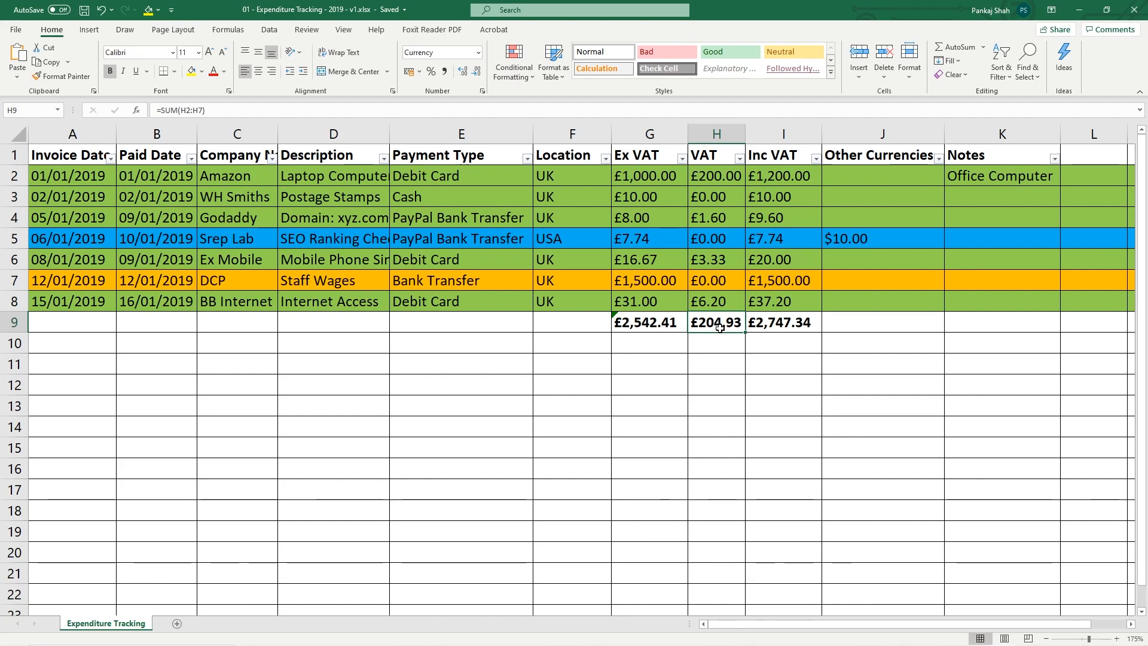
pyautogui.click(1134, 14)
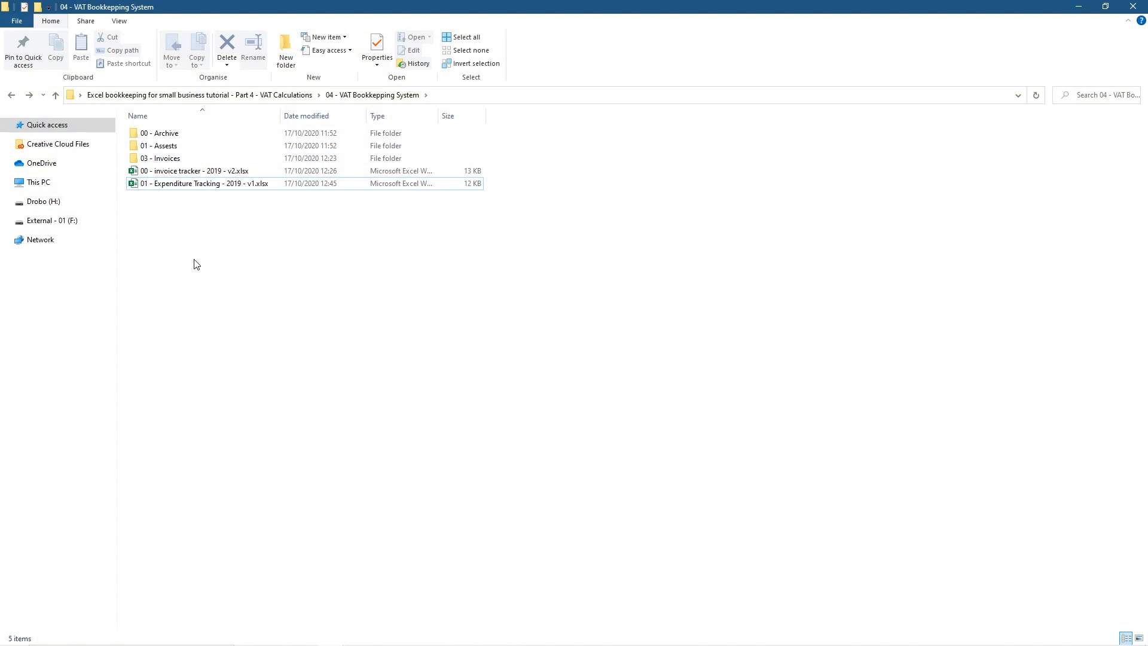
# Open 00 - invoice tracker - 2019 - v2.xlsx from the VAT Bookkeeping System folder
pyautogui.doubleClick(190, 171)
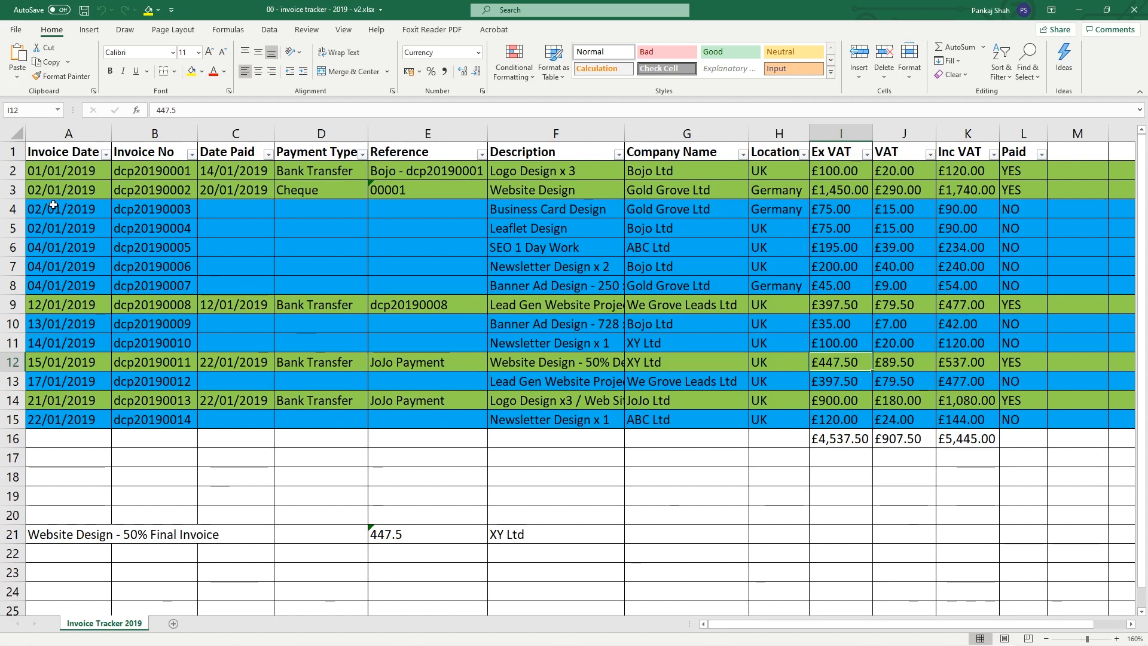
pyautogui.moveTo(54, 207); pyautogui.dragTo(143, 213)
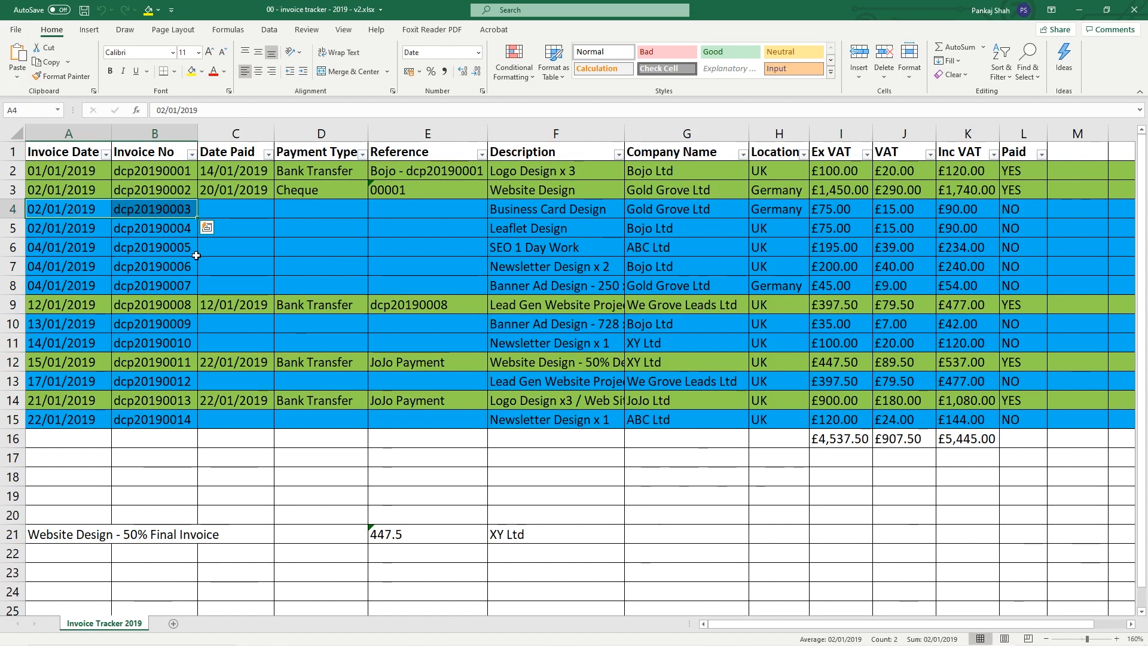
pyautogui.moveTo(7, 171); pyautogui.dragTo(7, 190)
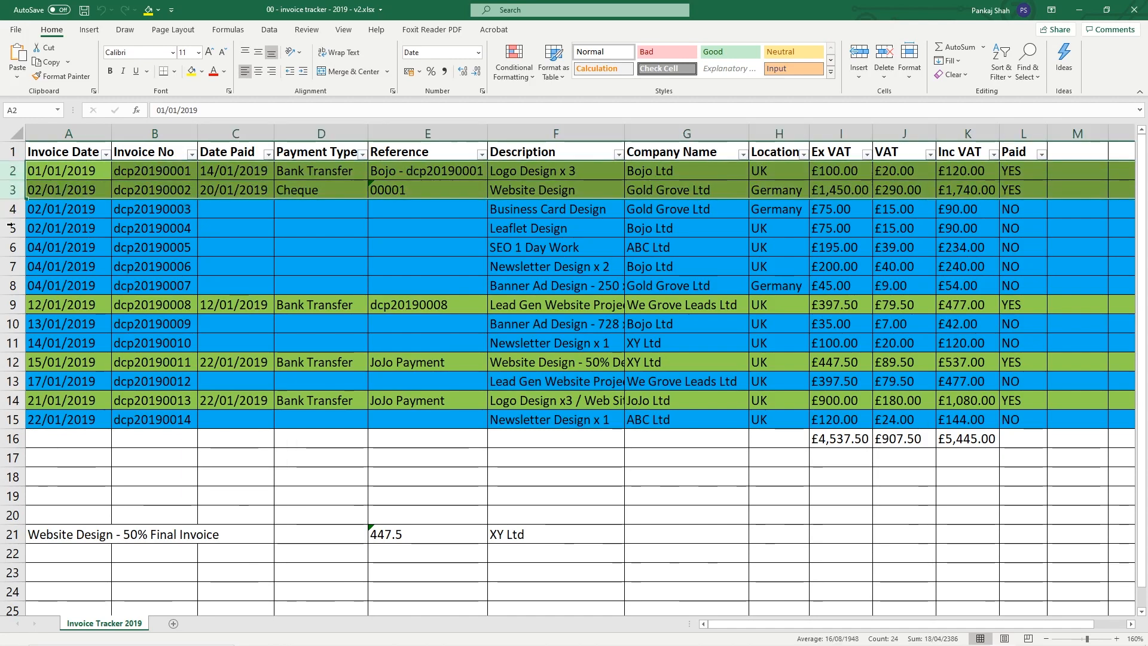
pyautogui.click(3, 306)
pyautogui.click(13, 362)
pyautogui.click(15, 400)
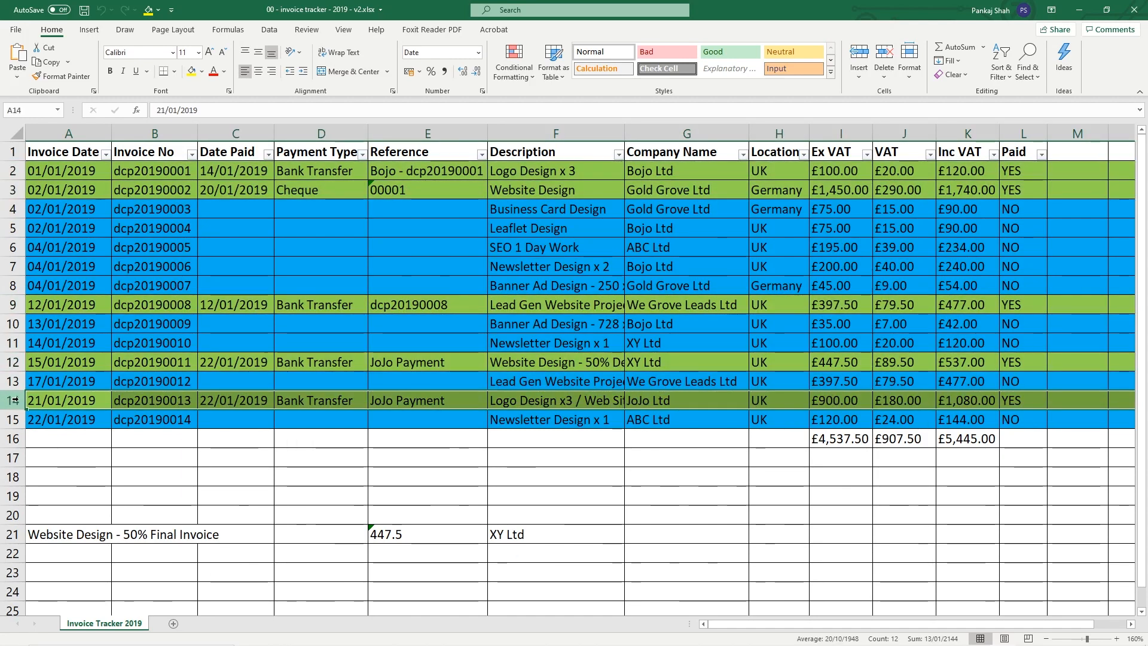
pyautogui.click(7, 209)
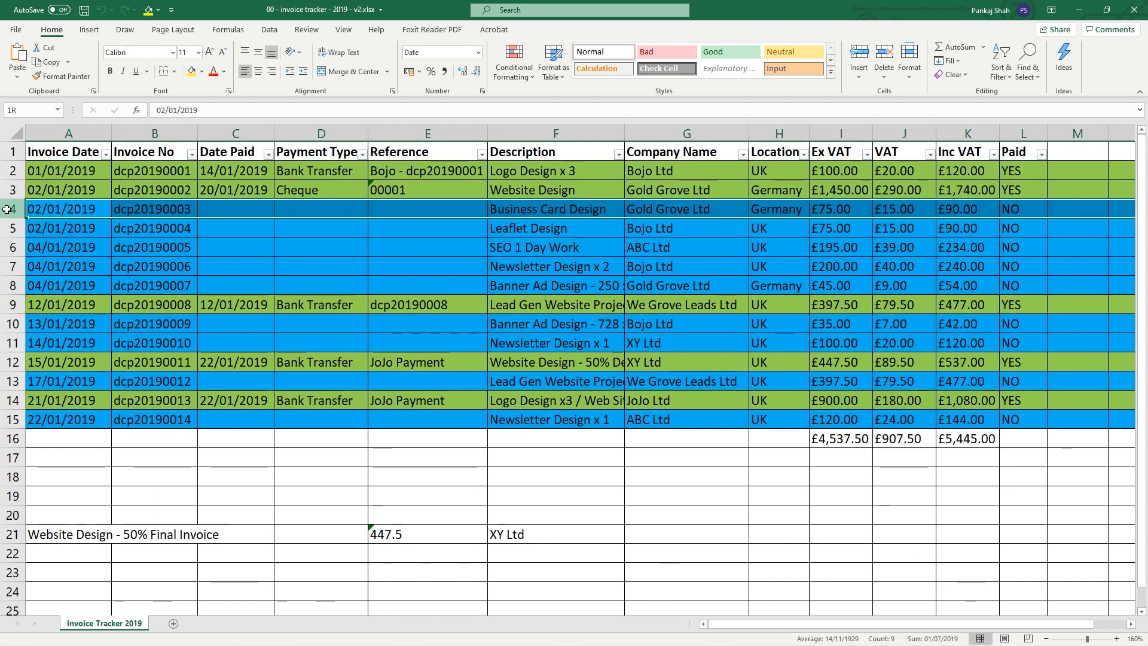
pyautogui.moveTo(7, 210)
pyautogui.mouseDown()
pyautogui.moveTo(2, 281)
pyautogui.moveTo(5, 210)
pyautogui.mouseUp()
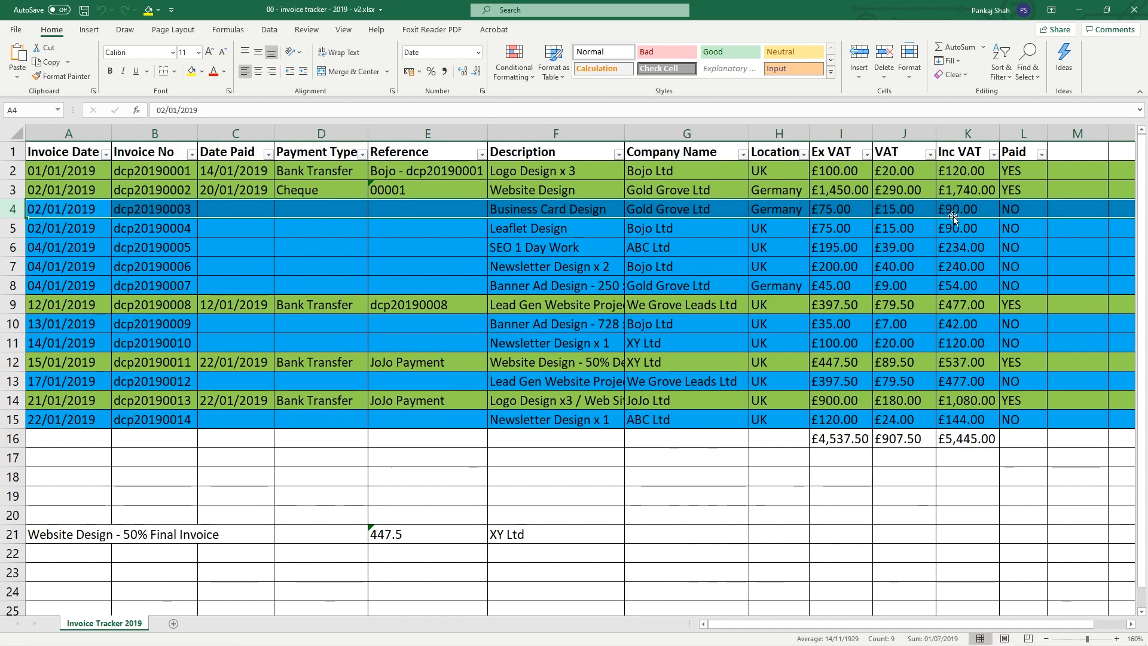
pyautogui.click(47, 204)
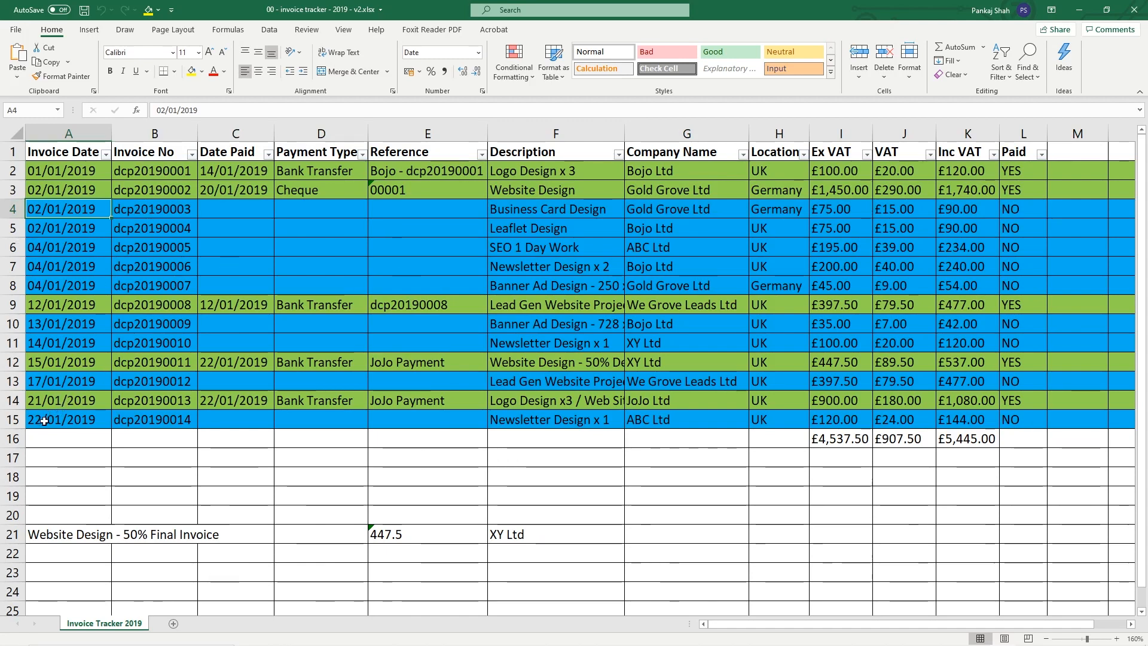
pyautogui.click(3, 210)
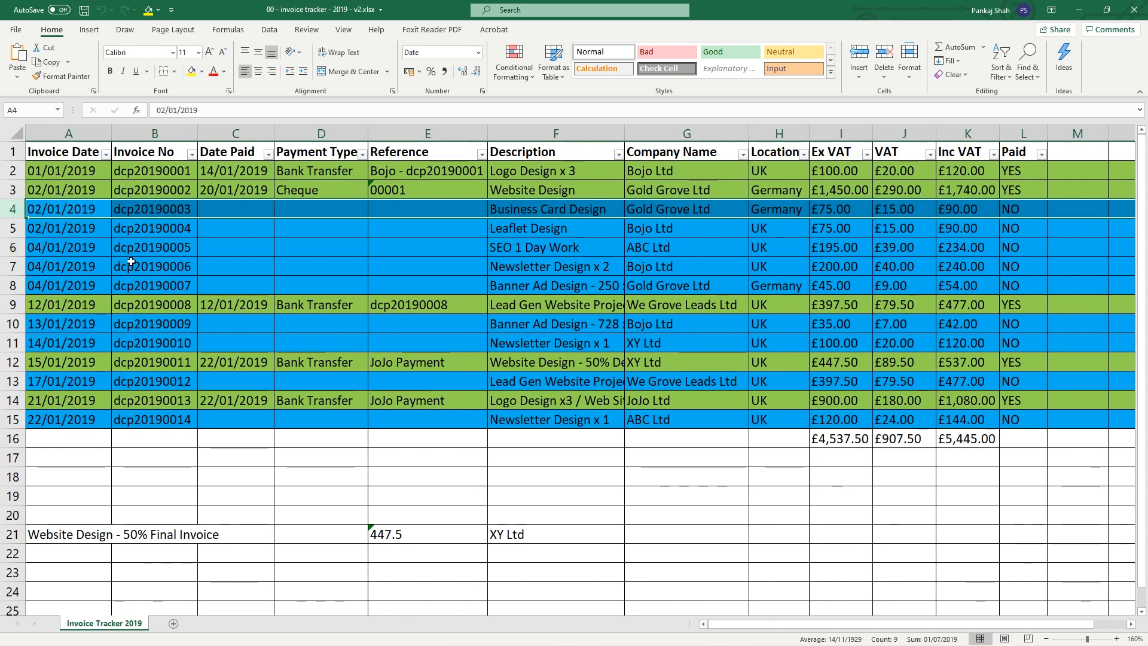
pyautogui.moveTo(17, 210); pyautogui.dragTo(14, 419)
pyautogui.moveTo(12, 170); pyautogui.dragTo(5, 416)
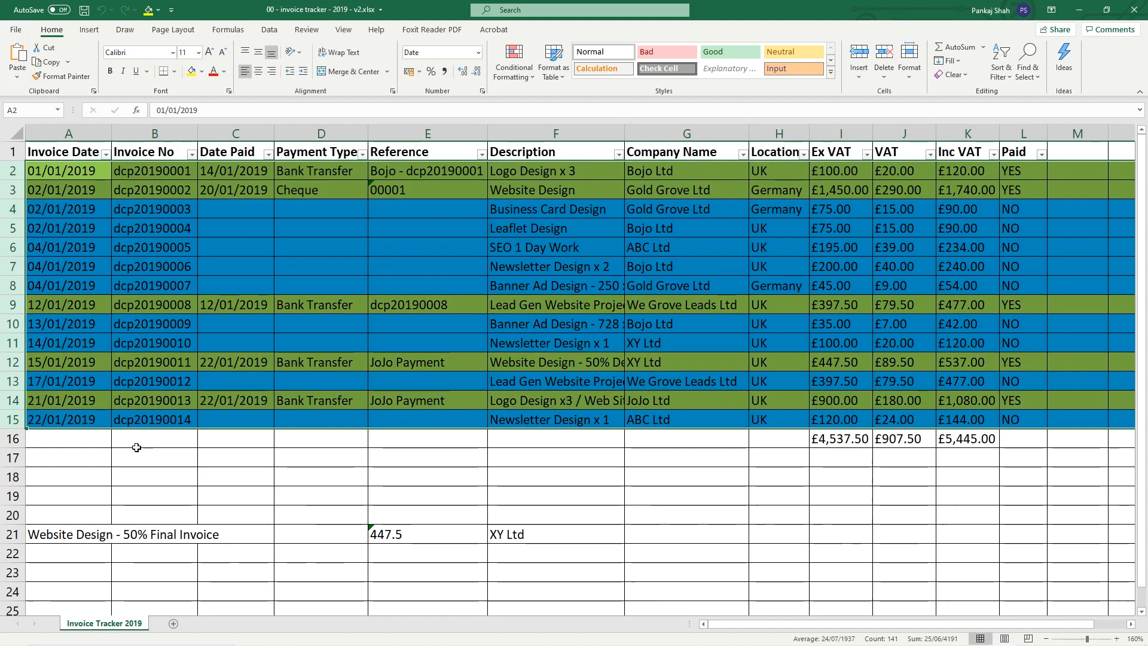
pyautogui.scroll(-19, 128, 433)
pyautogui.scroll(-20, 96, 428)
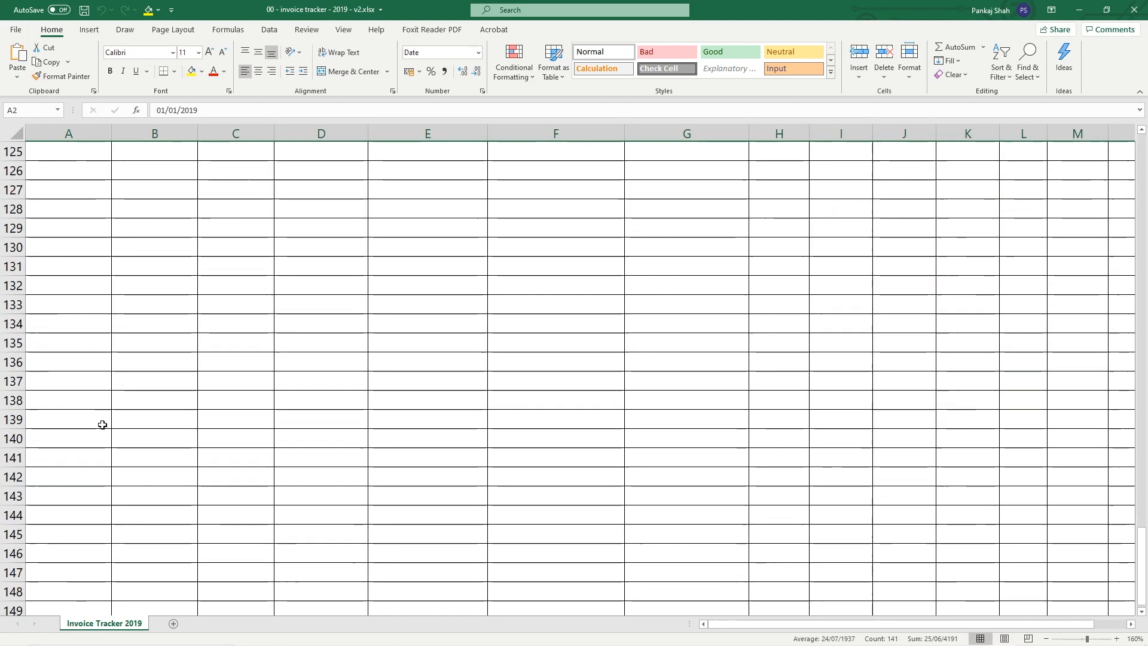
pyautogui.scroll(-20, 99, 424)
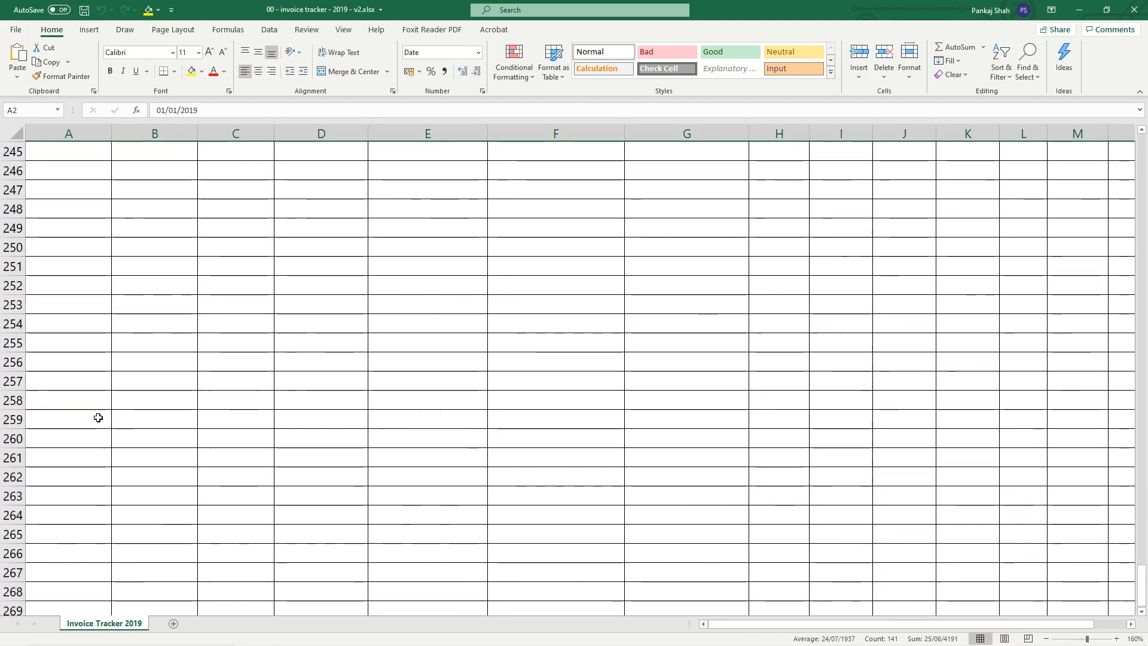
pyautogui.scroll(20, 94, 415)
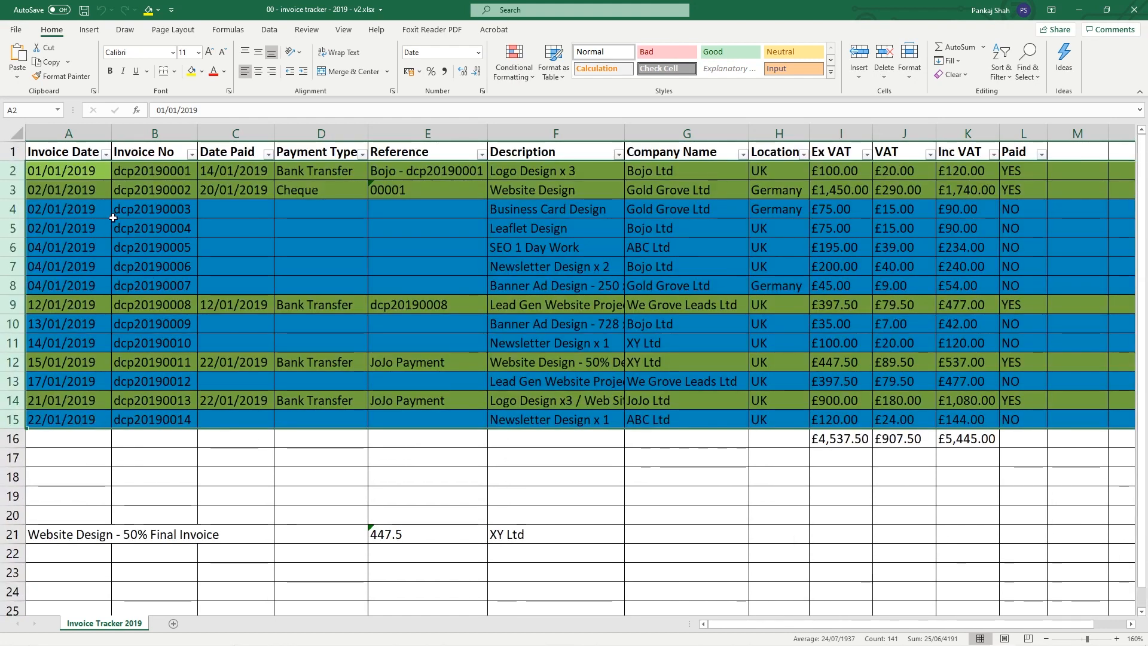
pyautogui.click(93, 172)
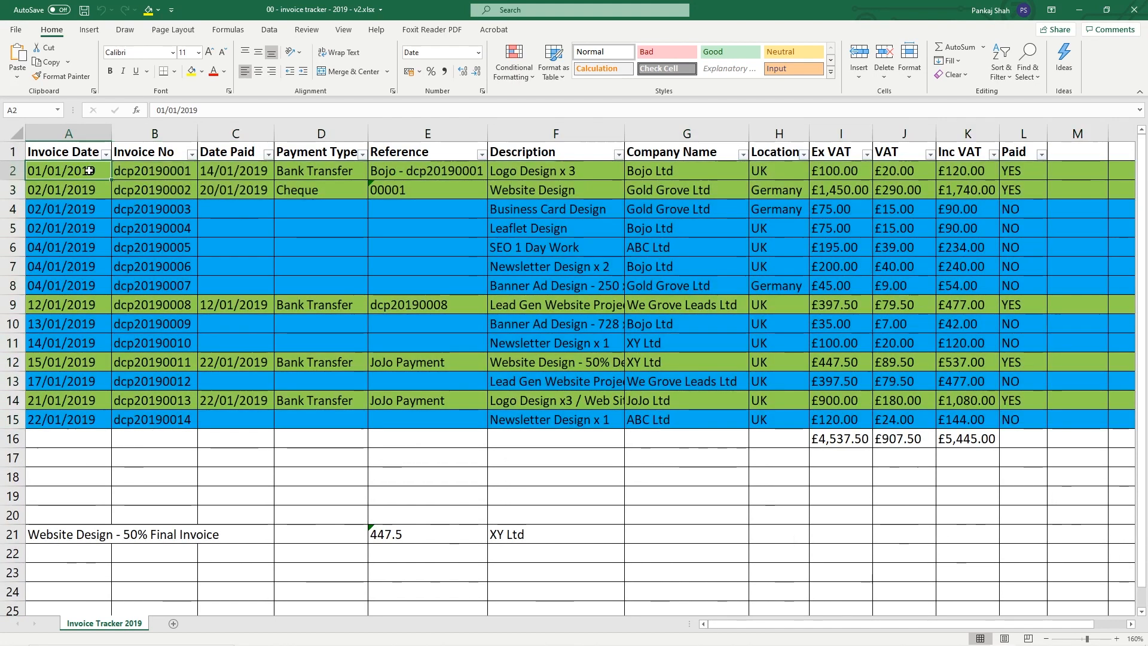
pyautogui.moveTo(14, 209); pyautogui.dragTo(15, 286)
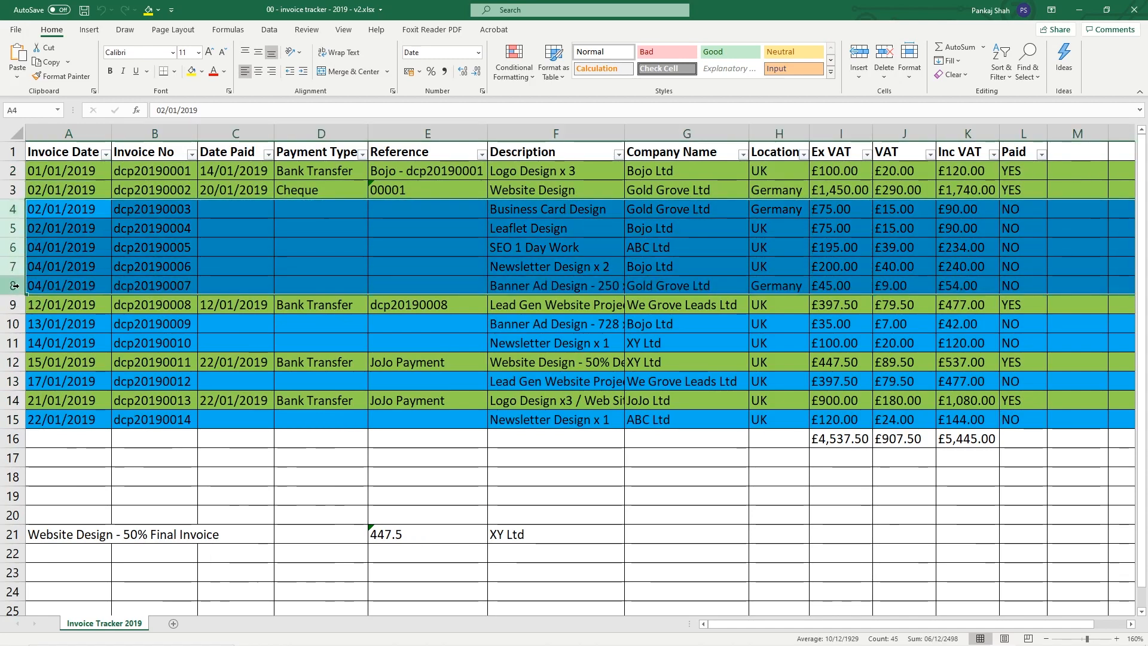
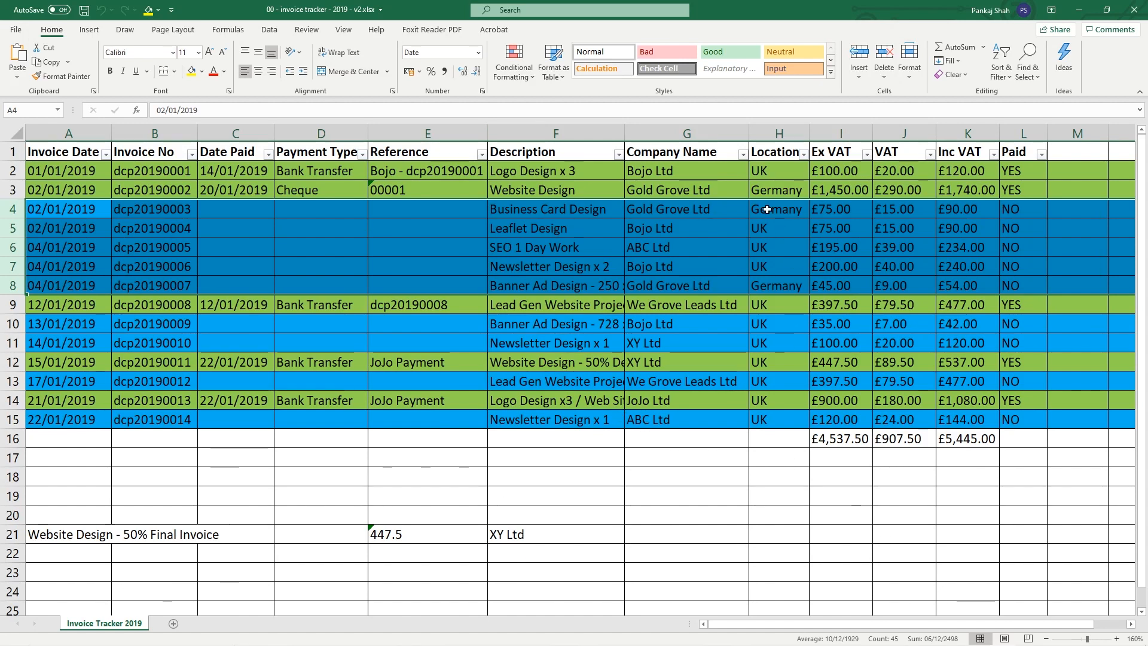
# Select invoice rows 2–15 of the tracker v2 workbook, then close Excel
pyautogui.moveTo(26, 179); pyautogui.dragTo(26, 426)
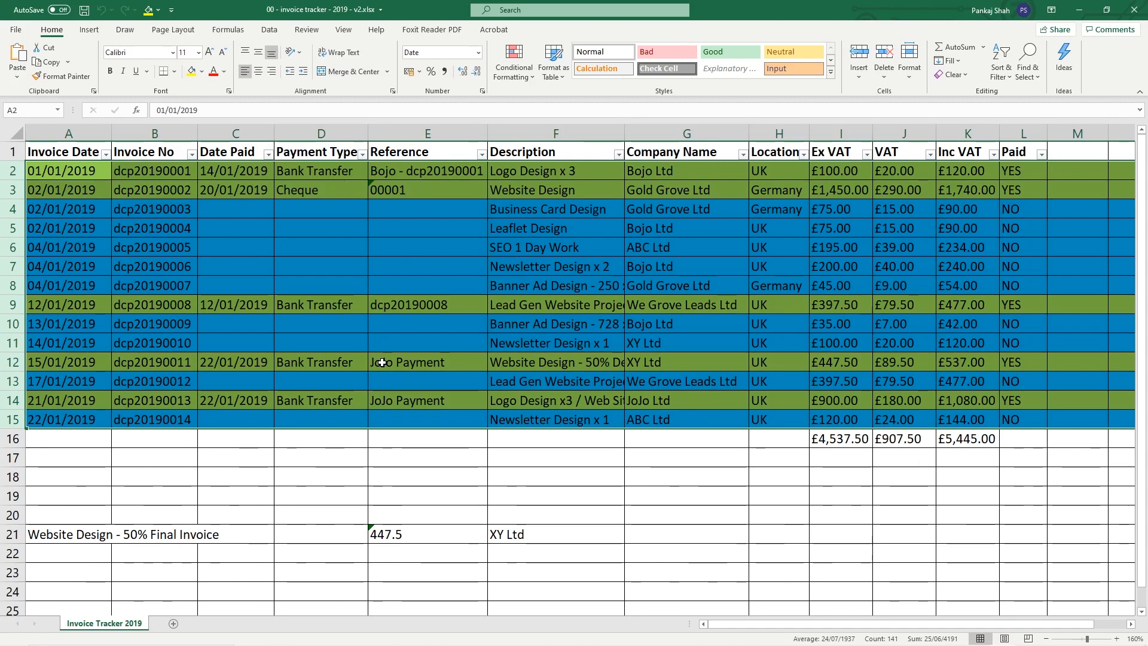
pyautogui.click(1135, 10)
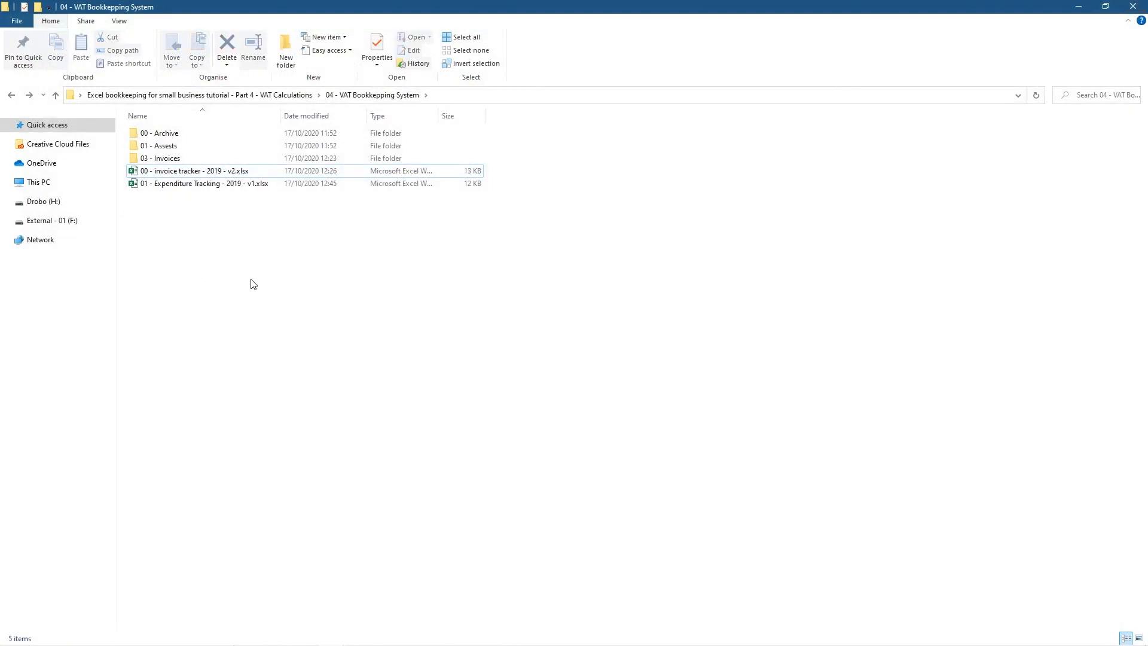
# Create a new 'Yearly Accounts' folder here and snap this Explorer window to the left half
pyautogui.rightClick(223, 263)
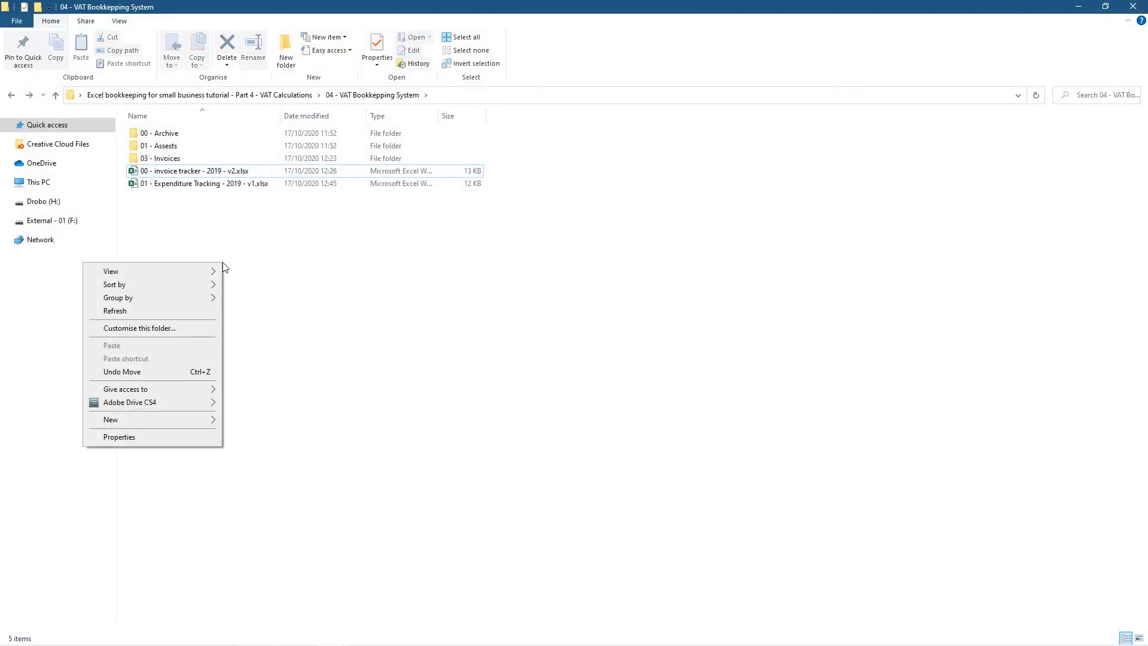
pyautogui.moveTo(205, 421)
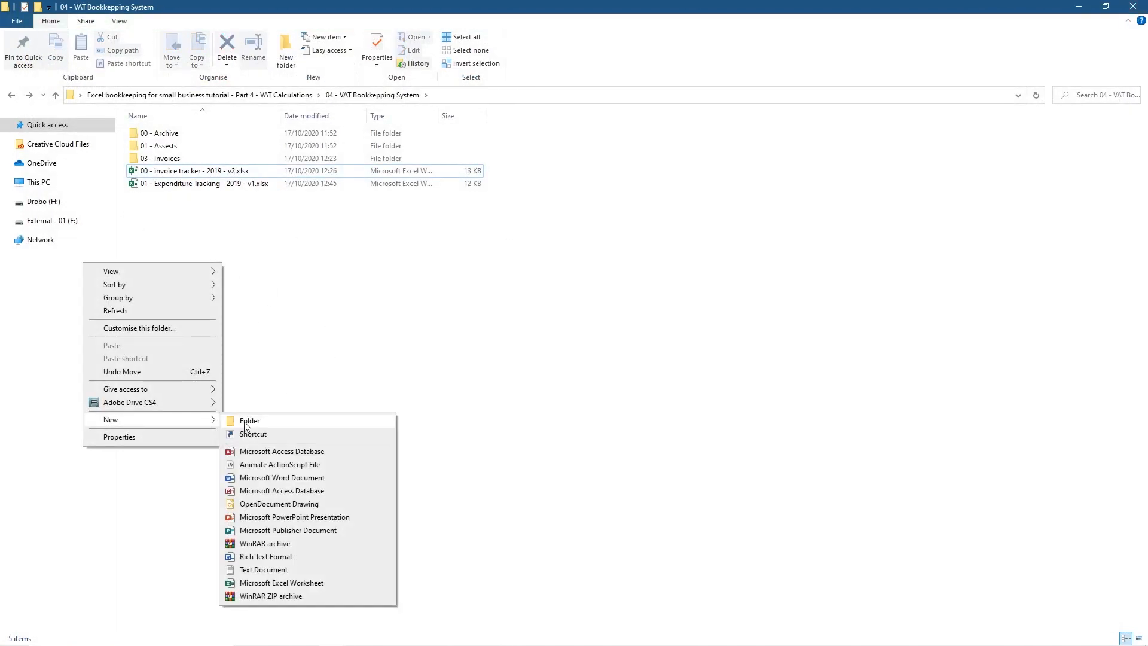
pyautogui.click(245, 421)
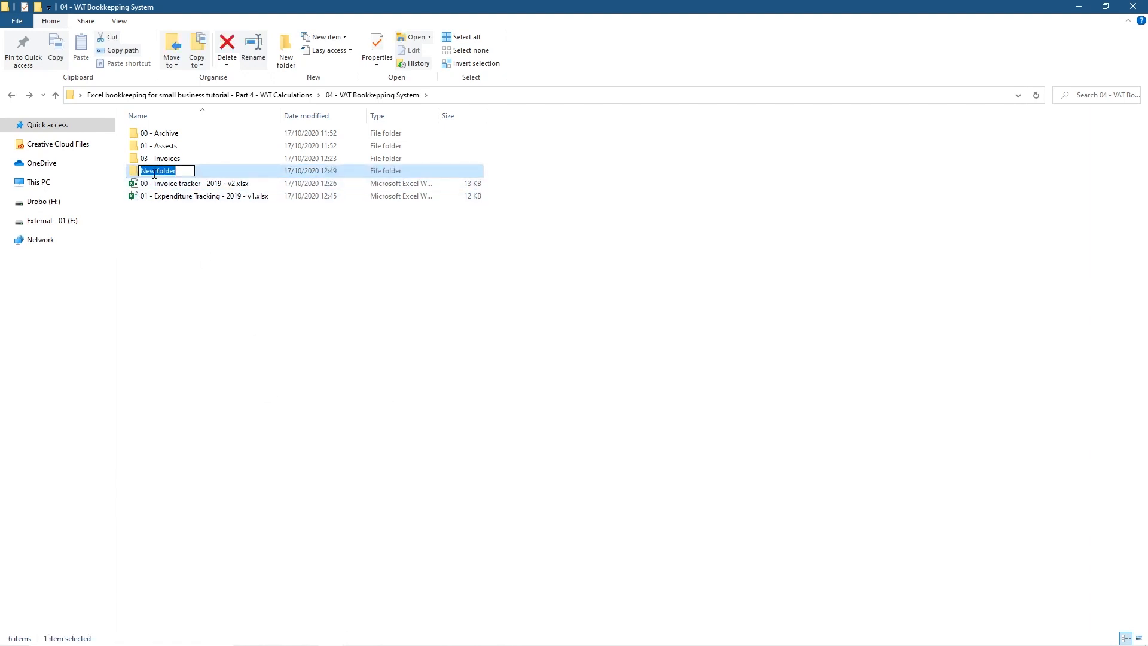
pyautogui.write('Yearly Accounts')
pyautogui.press('Return')
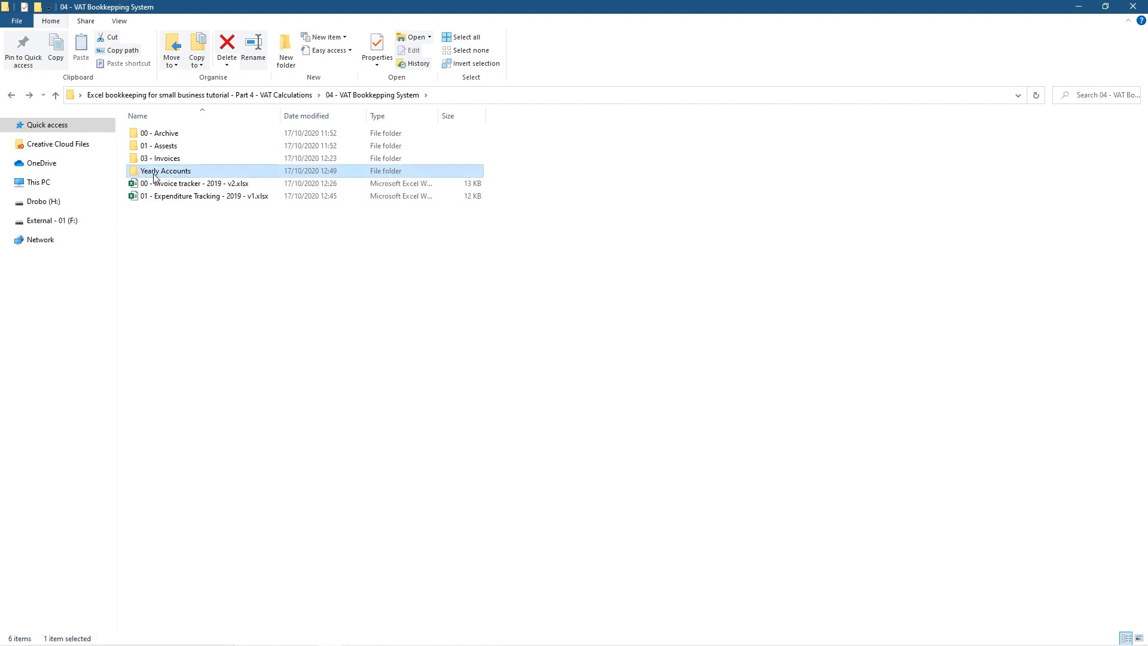
pyautogui.moveTo(436, 7); pyautogui.dragTo(2, 79)
pyautogui.click(411, 10)
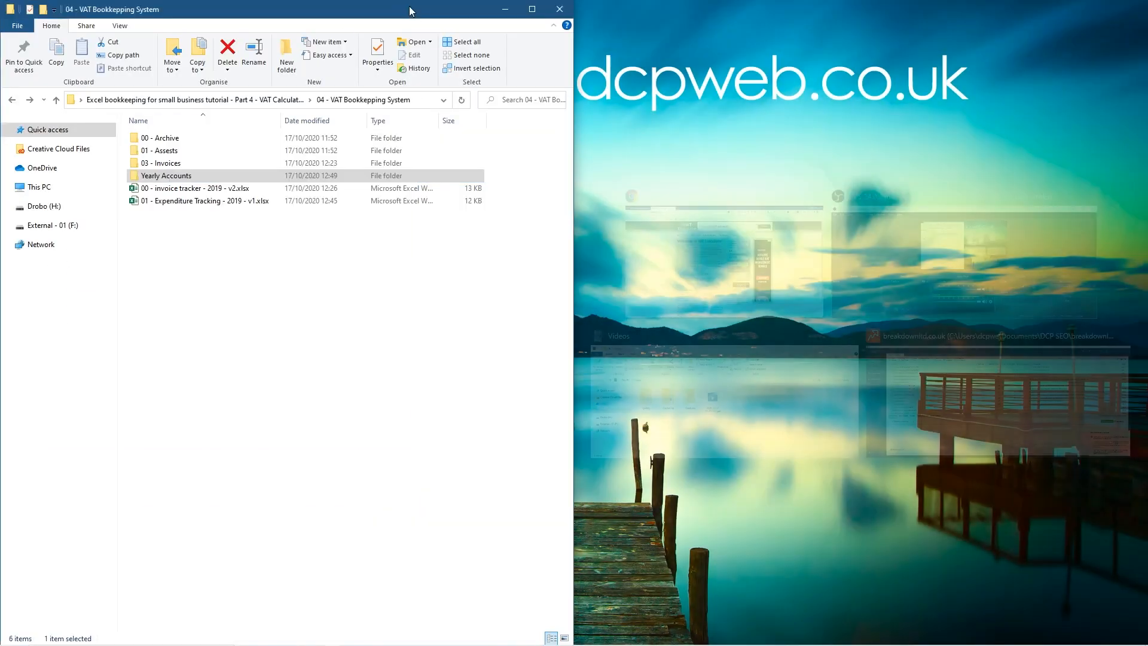
# Open Yearly Accounts in its own window snapped to the right half
pyautogui.click(170, 231)
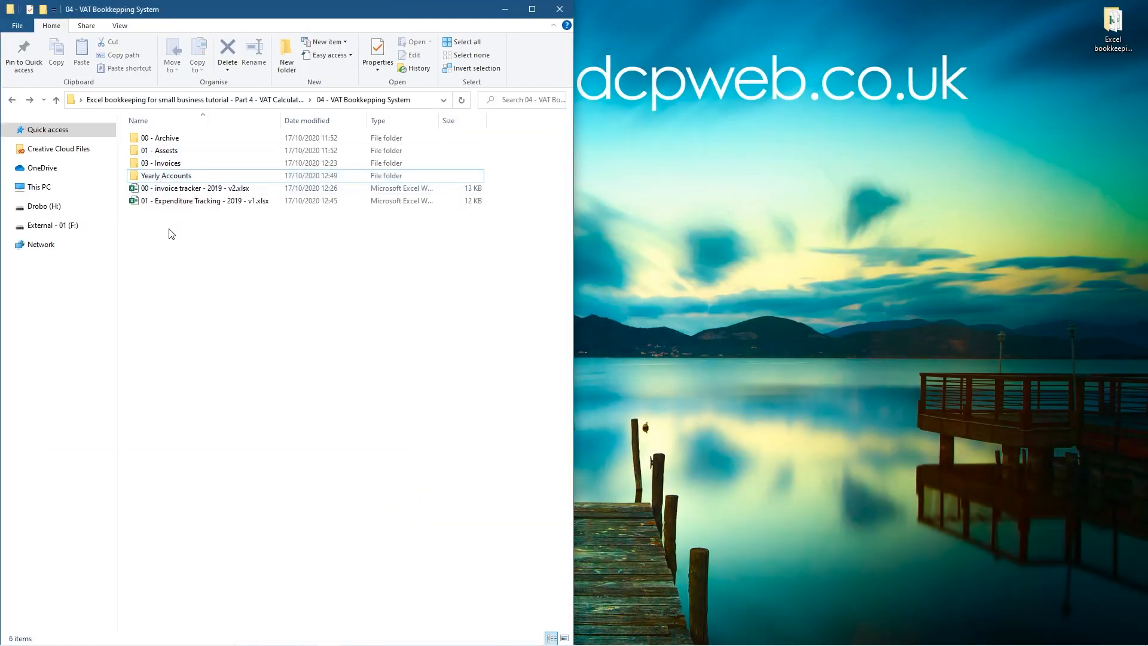
pyautogui.keyDown('ctrl'); pyautogui.doubleClick(157, 177); pyautogui.keyUp('ctrl')
pyautogui.press('super+Right')
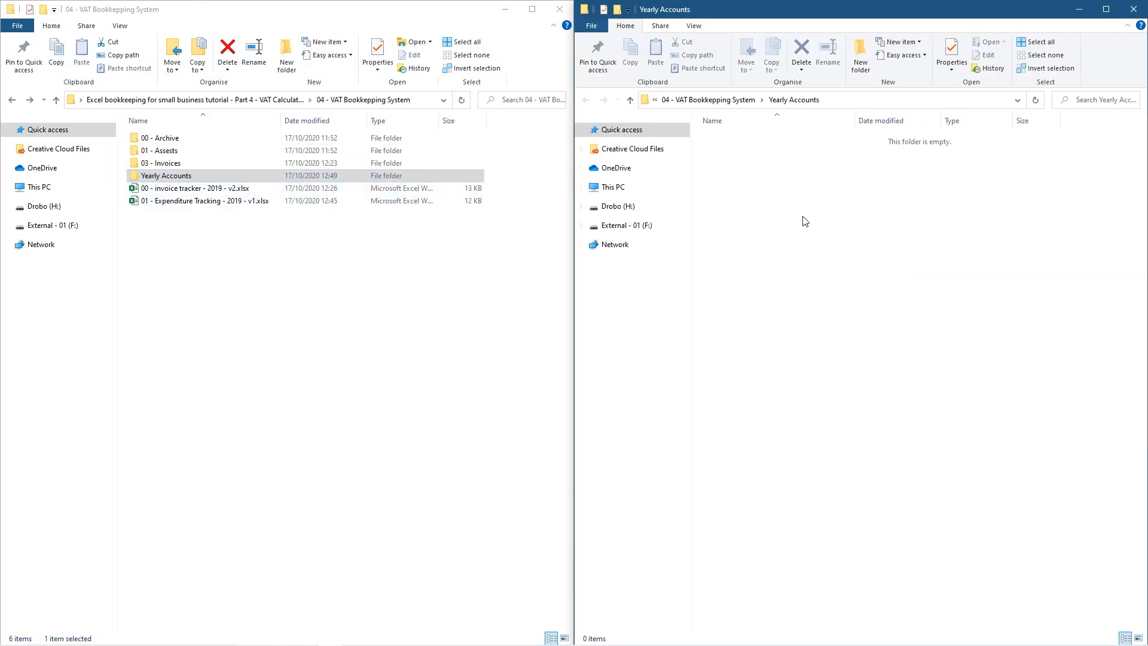
# Create a '2019' subfolder inside Yearly Accounts and open it
pyautogui.rightClick(763, 187)
pyautogui.moveTo(747, 345)
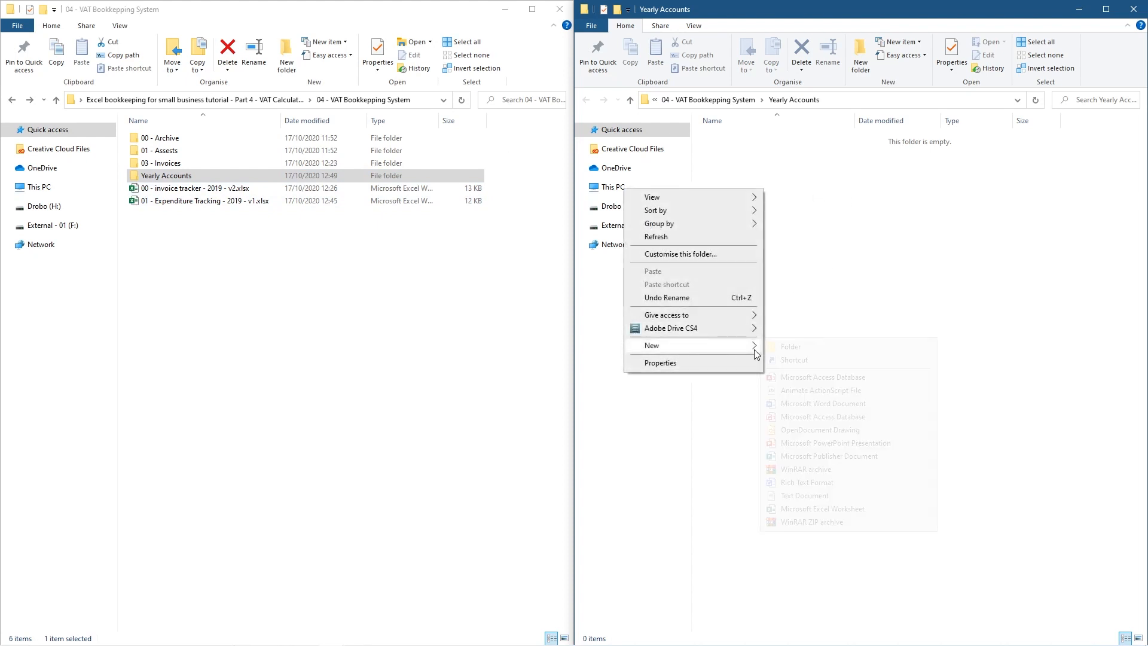
pyautogui.click(818, 351)
pyautogui.write('2019')
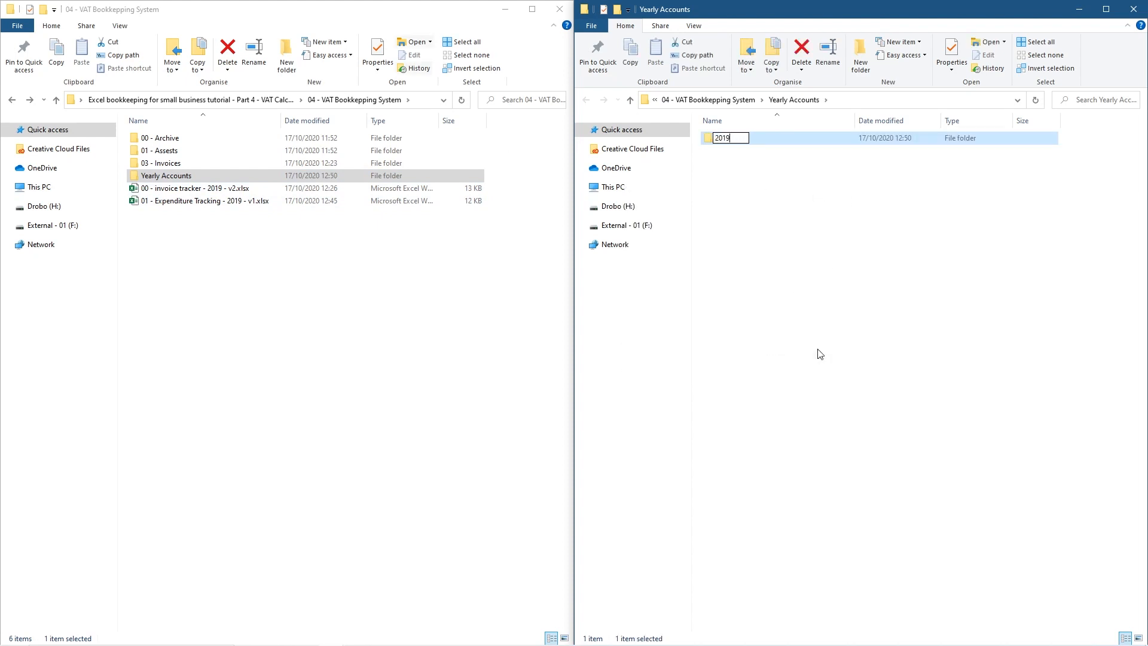
pyautogui.click(822, 352)
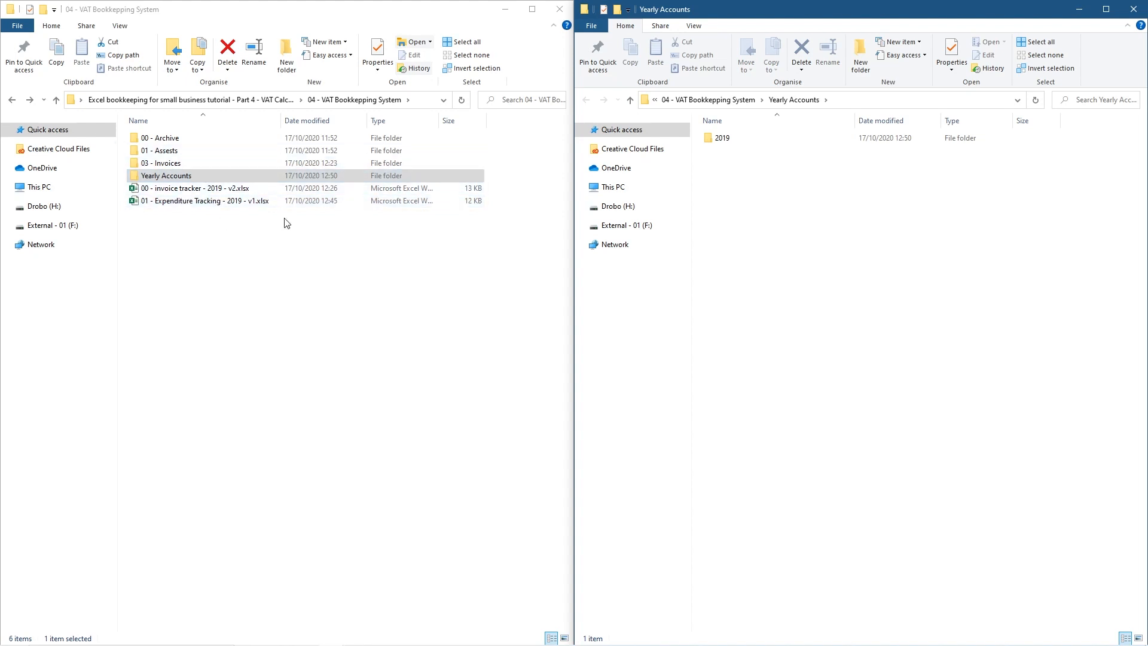
pyautogui.doubleClick(712, 143)
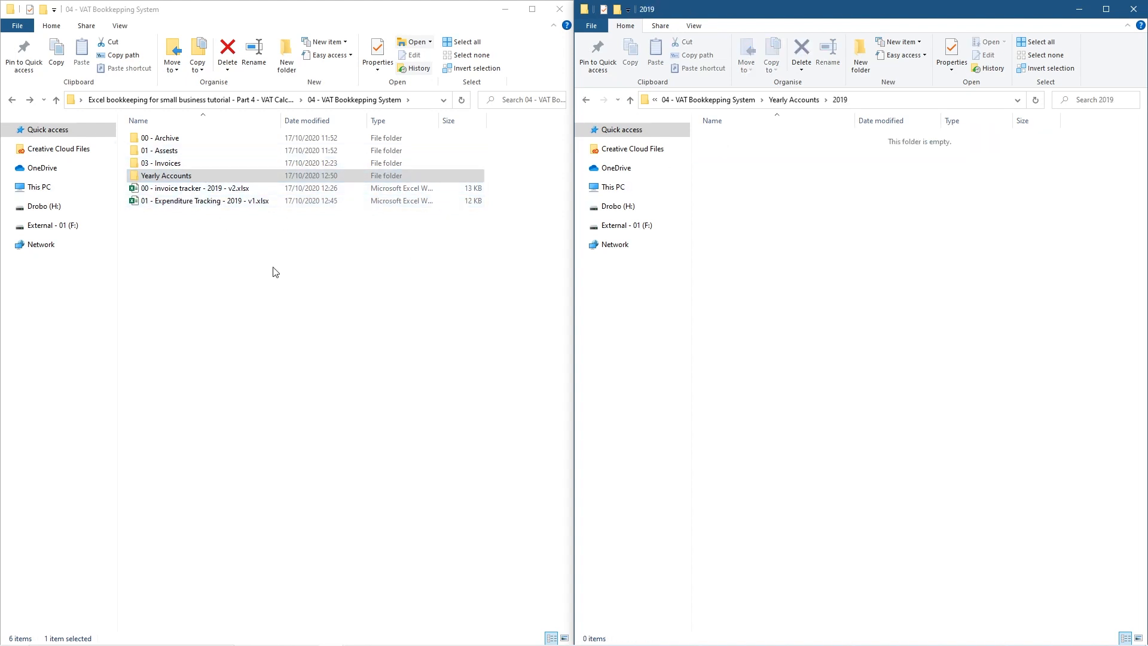
# Copy 03 - Invoices and both 2019 workbooks into the 2019 folder
pyautogui.moveTo(204, 217); pyautogui.dragTo(162, 158)
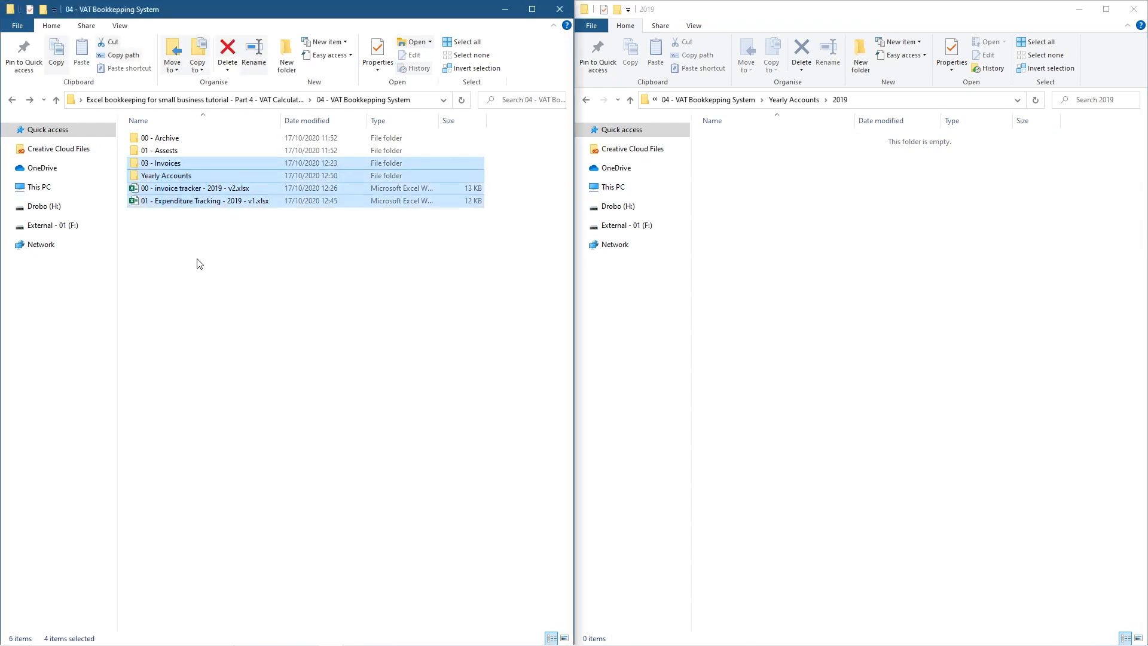
pyautogui.keyDown('ctrl'); pyautogui.click(160, 176); pyautogui.keyUp('ctrl')
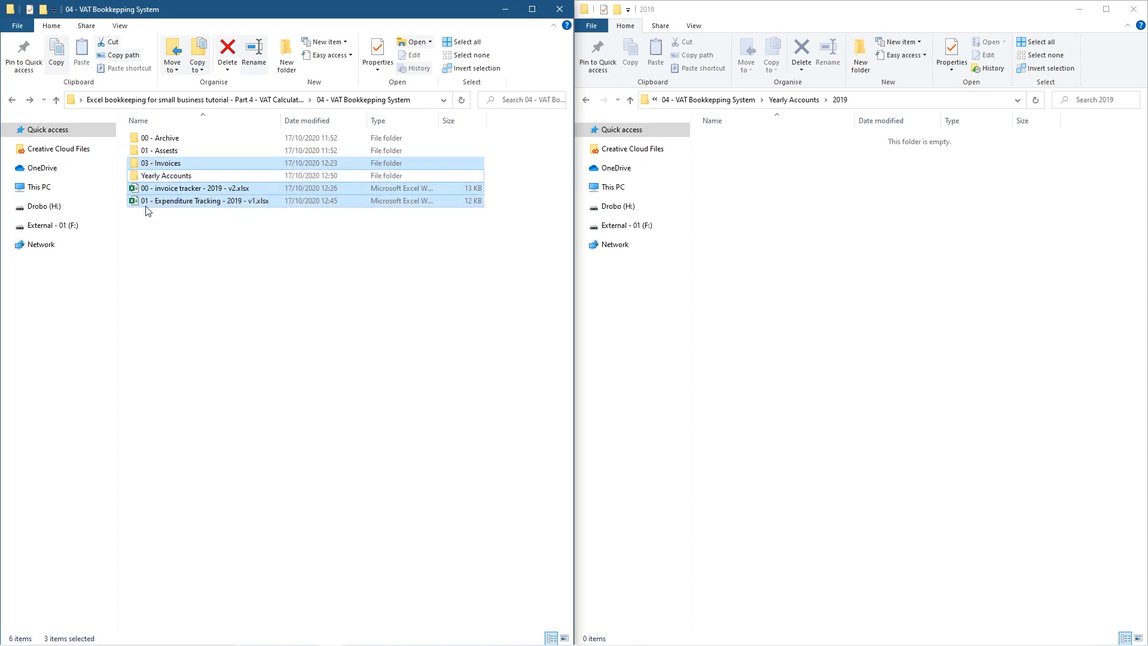
pyautogui.moveTo(167, 165); pyautogui.dragTo(838, 197)
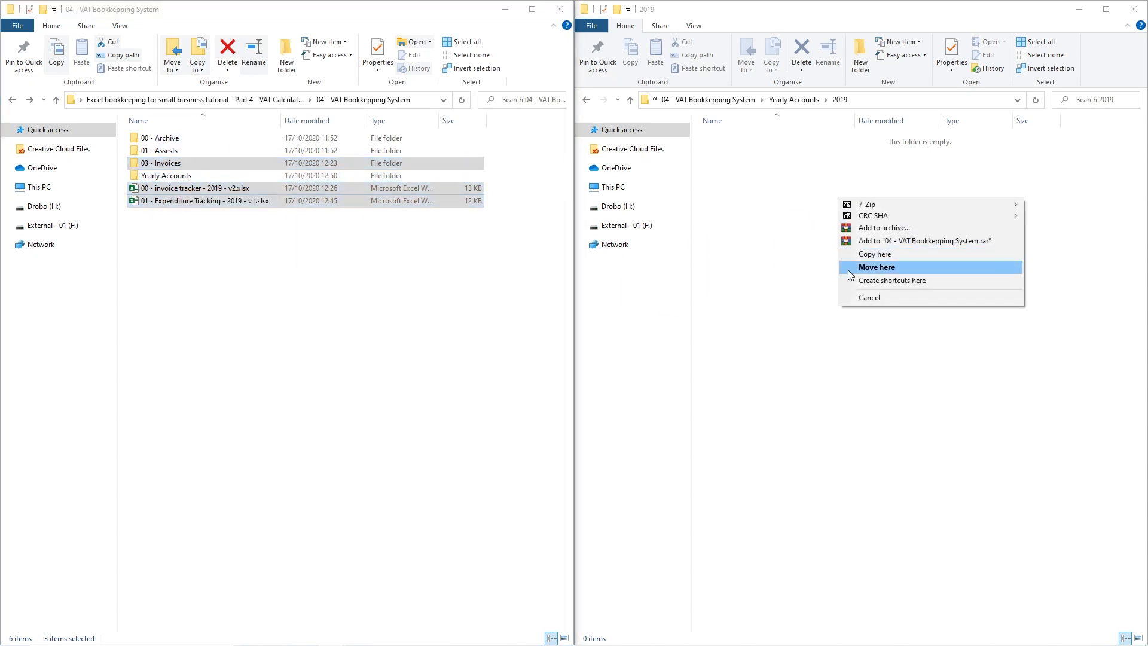
pyautogui.click(853, 255)
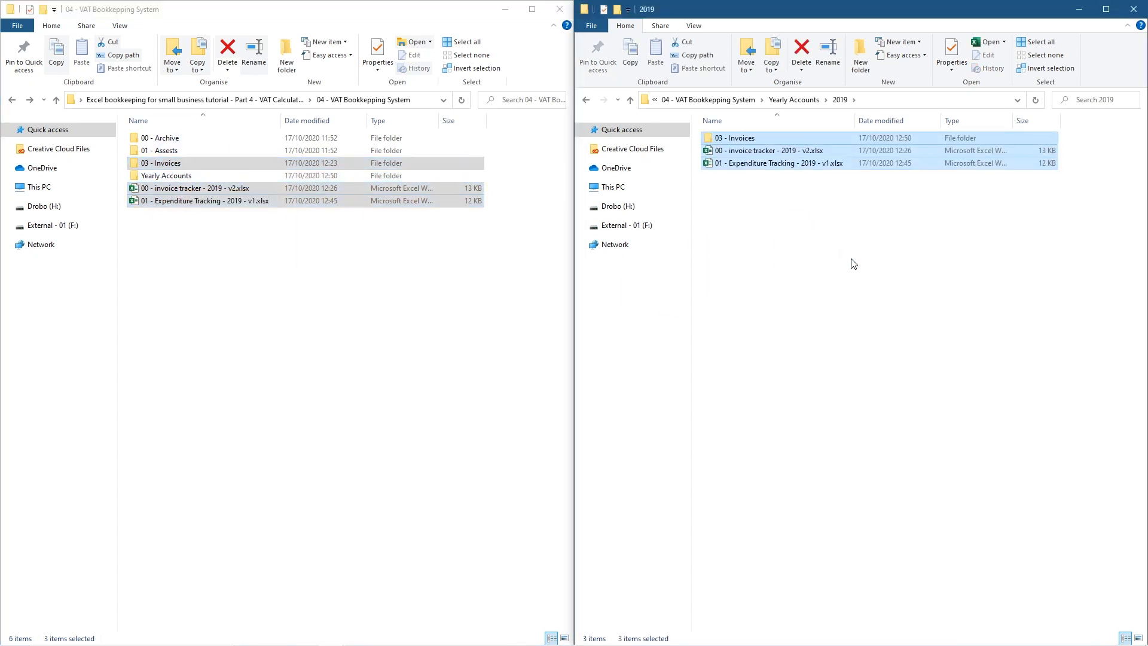
pyautogui.click(787, 253)
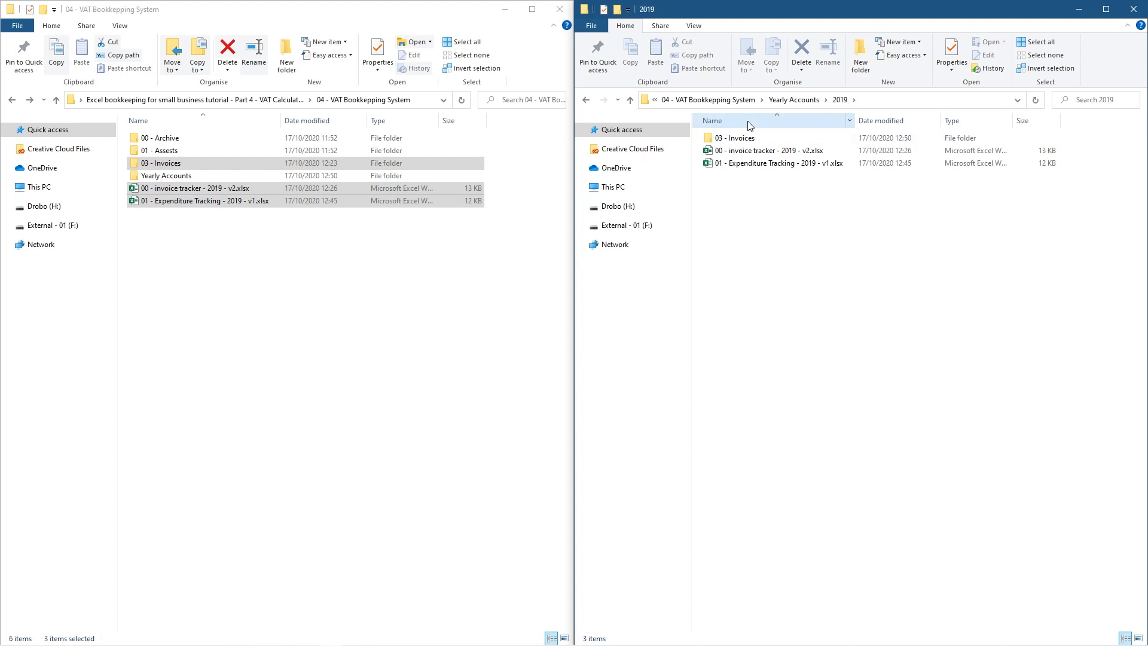
# Check the copied Invoices folder and Expenditure workbook, then open the copied invoice tracker v2
pyautogui.doubleClick(740, 138)
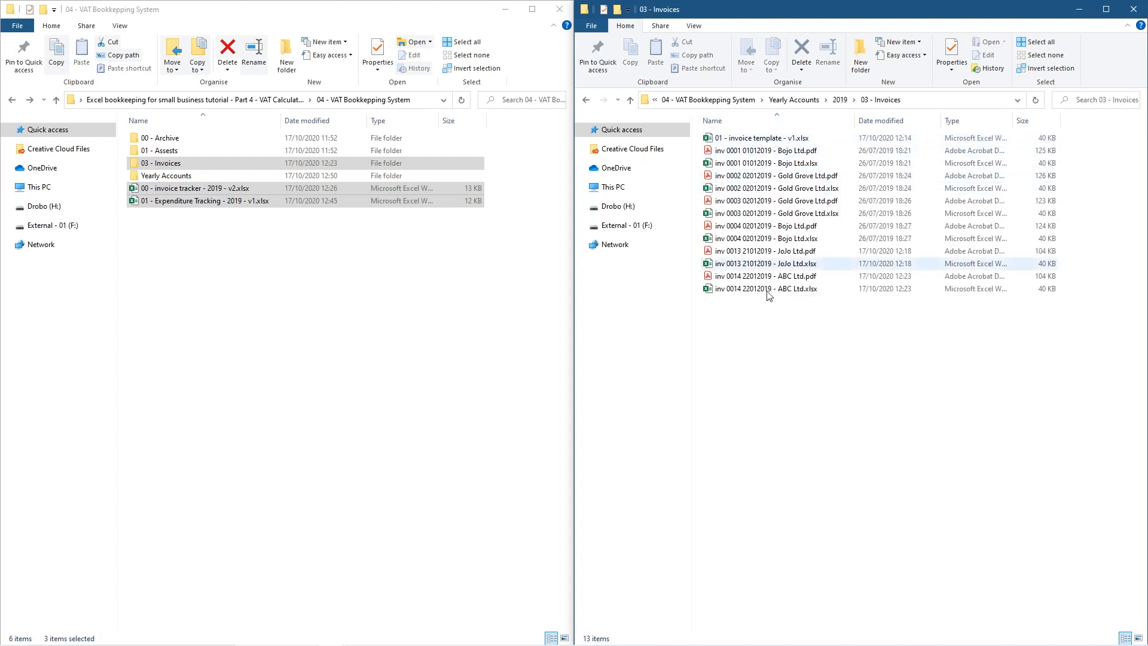
pyautogui.hotkey('alt', 'Left')
pyautogui.doubleClick(753, 168)
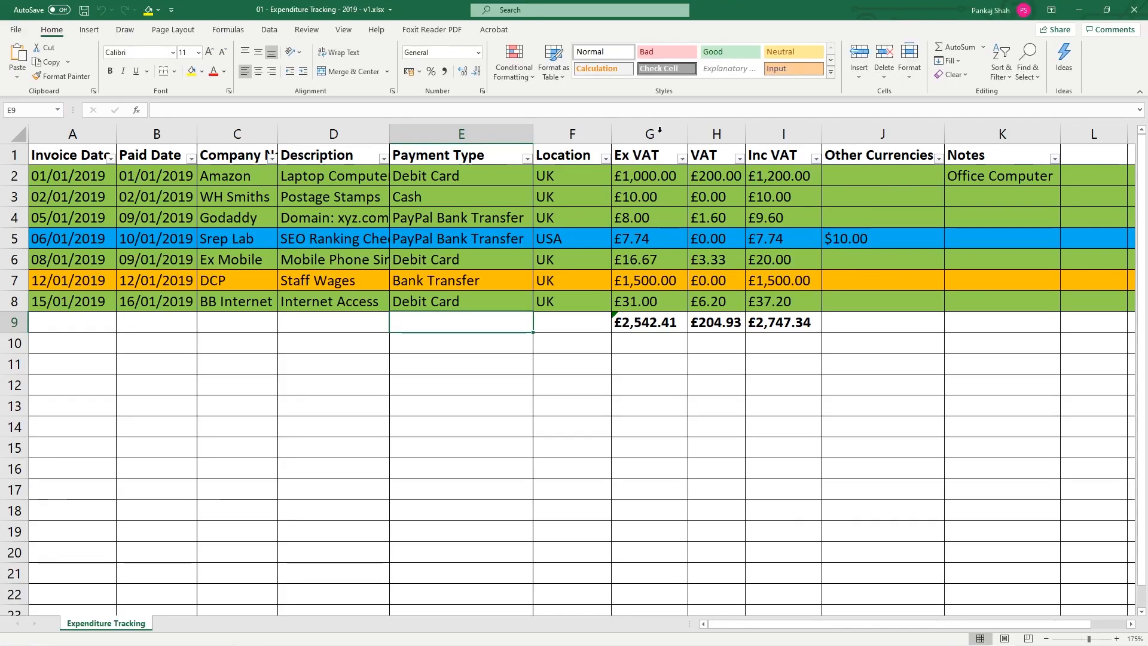
pyautogui.click(1134, 9)
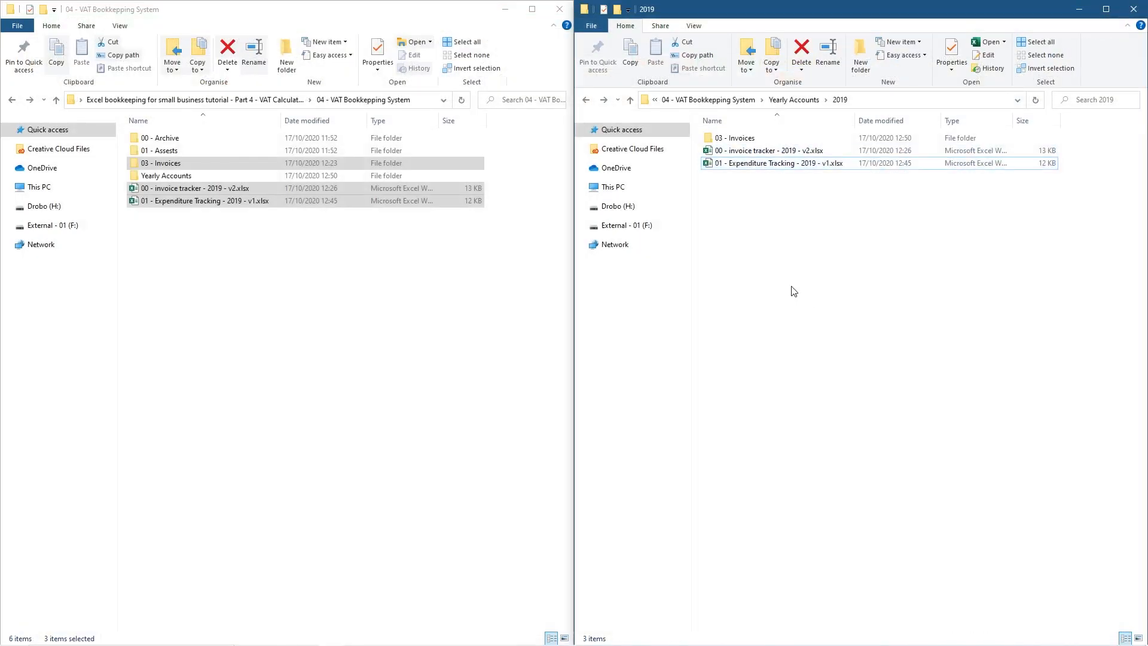
pyautogui.click(740, 153)
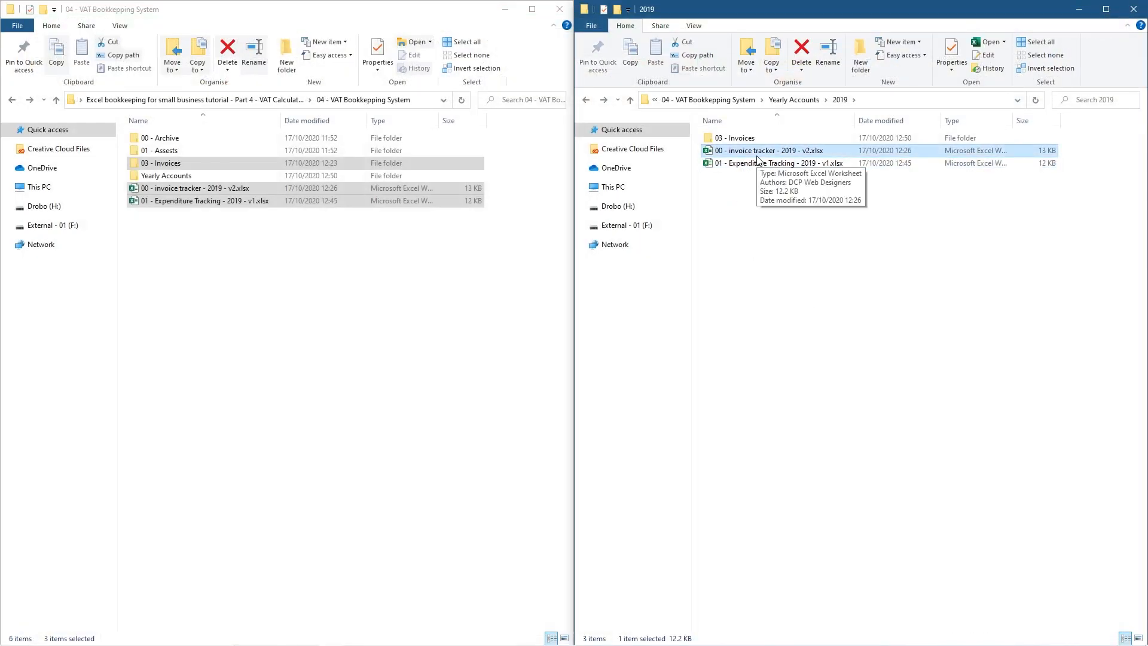
pyautogui.doubleClick(760, 153)
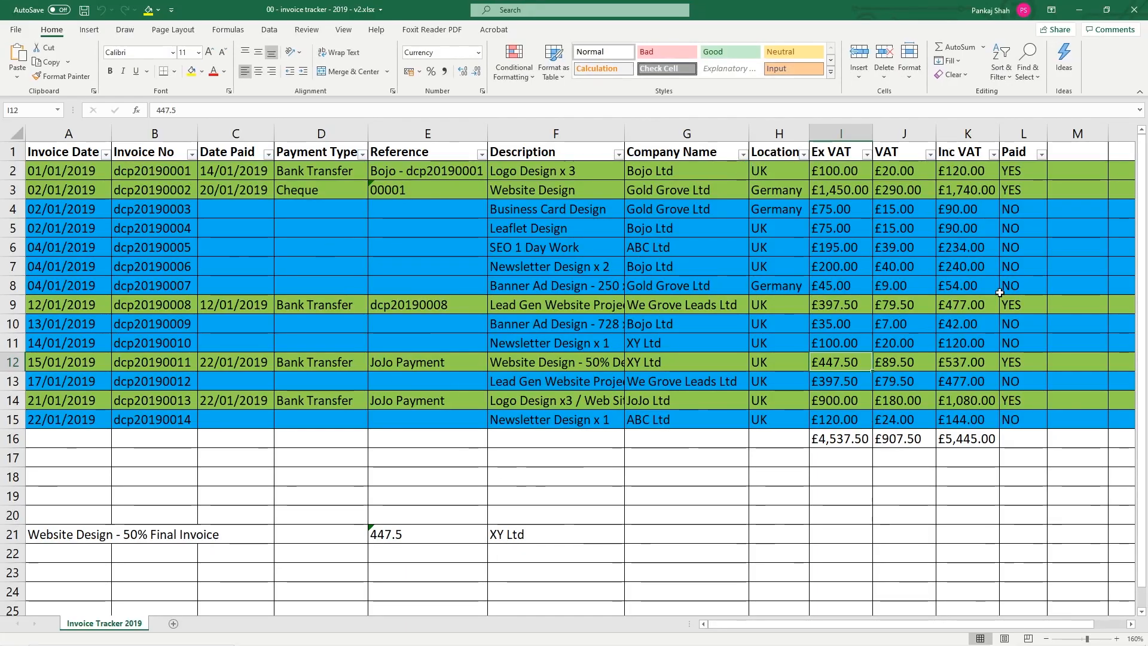
# Filter the Paid column to NO, showing 9 of 15 invoices, and select I17:K17
pyautogui.click(1040, 156)
pyautogui.click(924, 297)
pyautogui.click(923, 307)
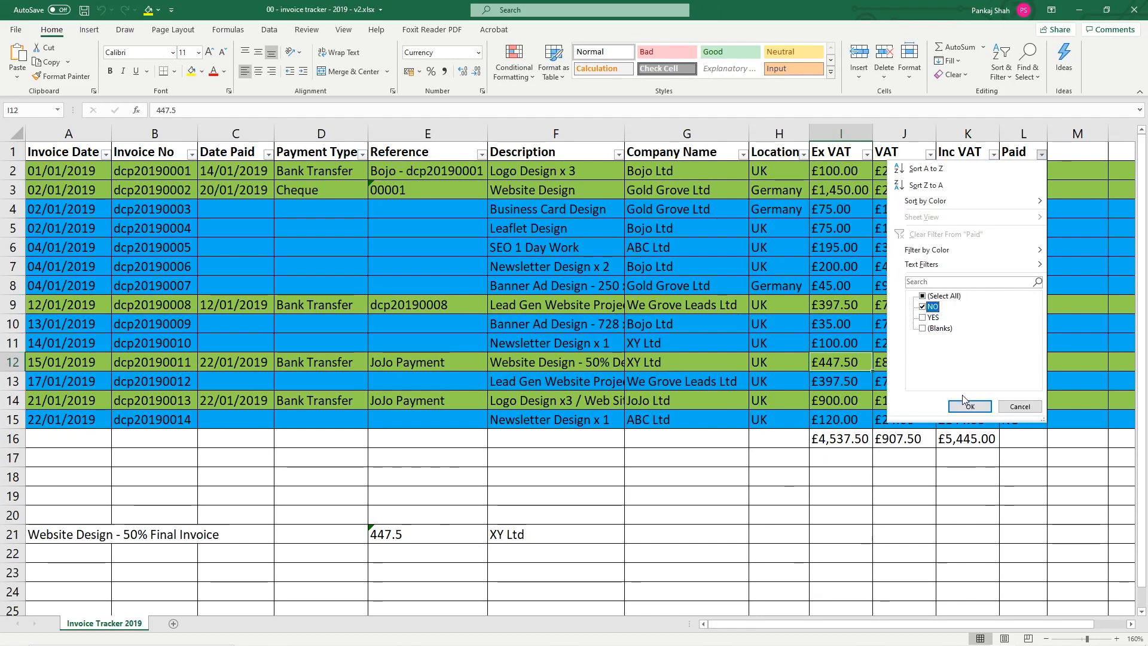
pyautogui.click(963, 407)
pyautogui.moveTo(969, 342)
pyautogui.mouseDown()
pyautogui.moveTo(841, 343)
pyautogui.moveTo(964, 343)
pyautogui.mouseUp()
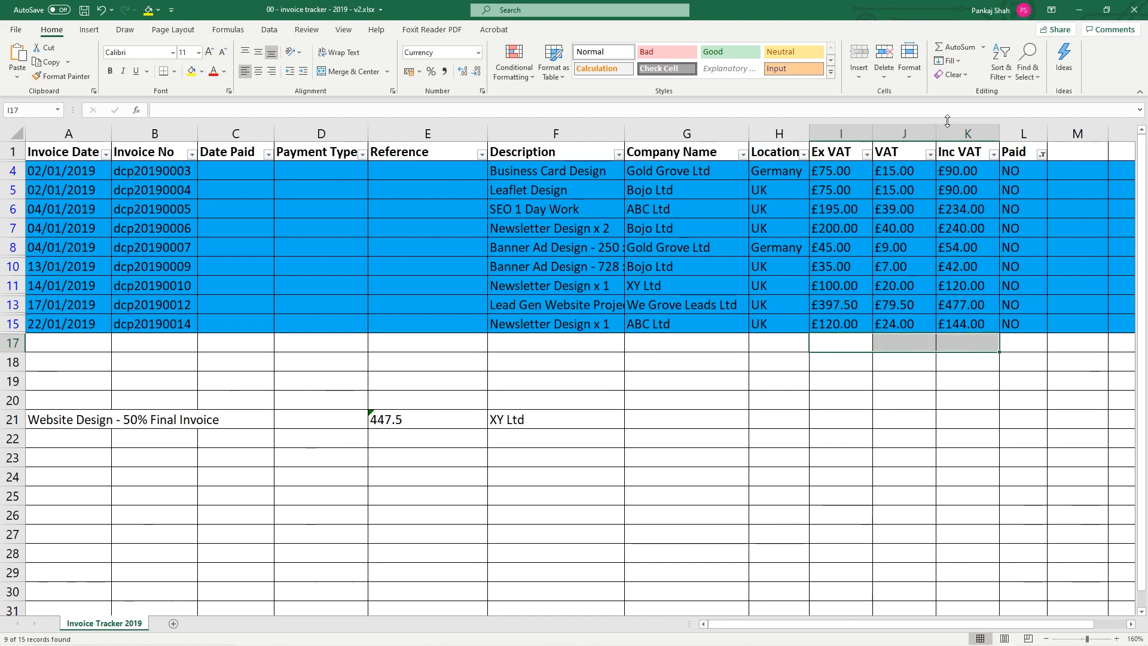
# AutoSum I4:K17 into row 17 SUBTOTAL totals £1,242.50, £248.50, £1,491.00, undoing the £0.00 attempt
pyautogui.click(950, 48)
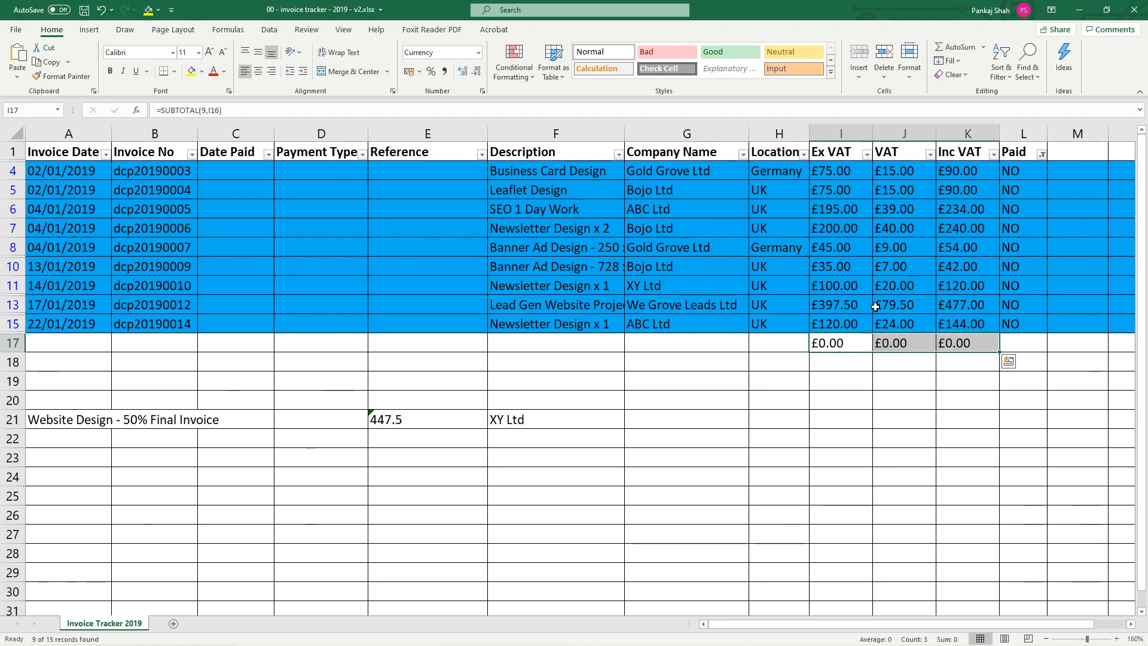
pyautogui.hotkey('ctrl', 'z')
pyautogui.moveTo(843, 342); pyautogui.dragTo(955, 175)
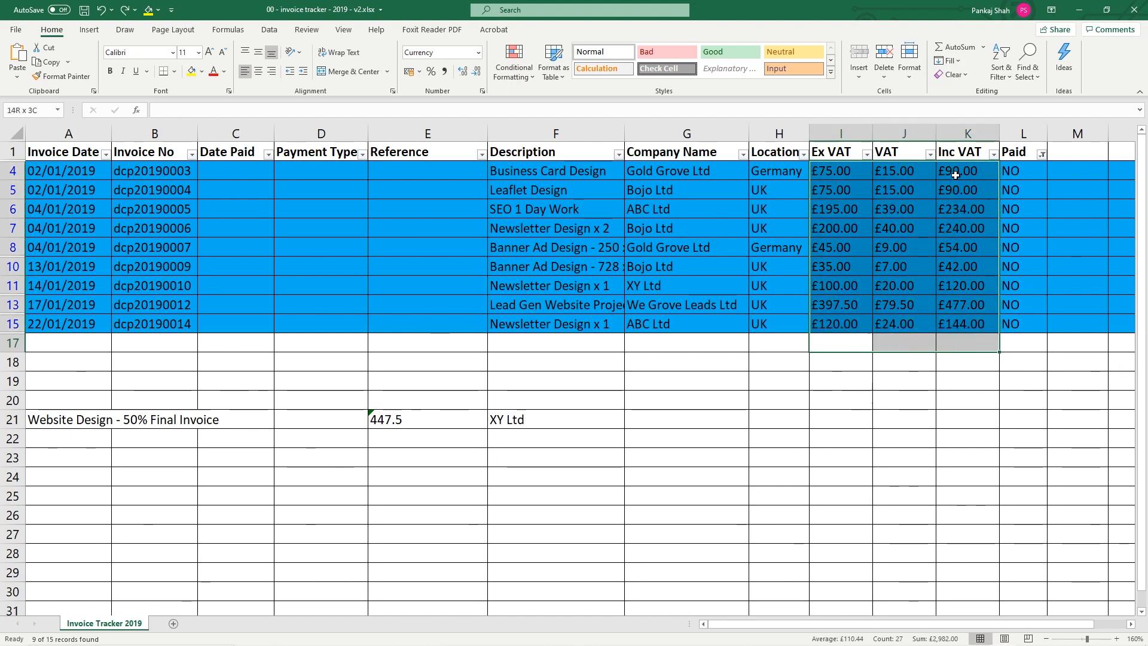
pyautogui.click(950, 47)
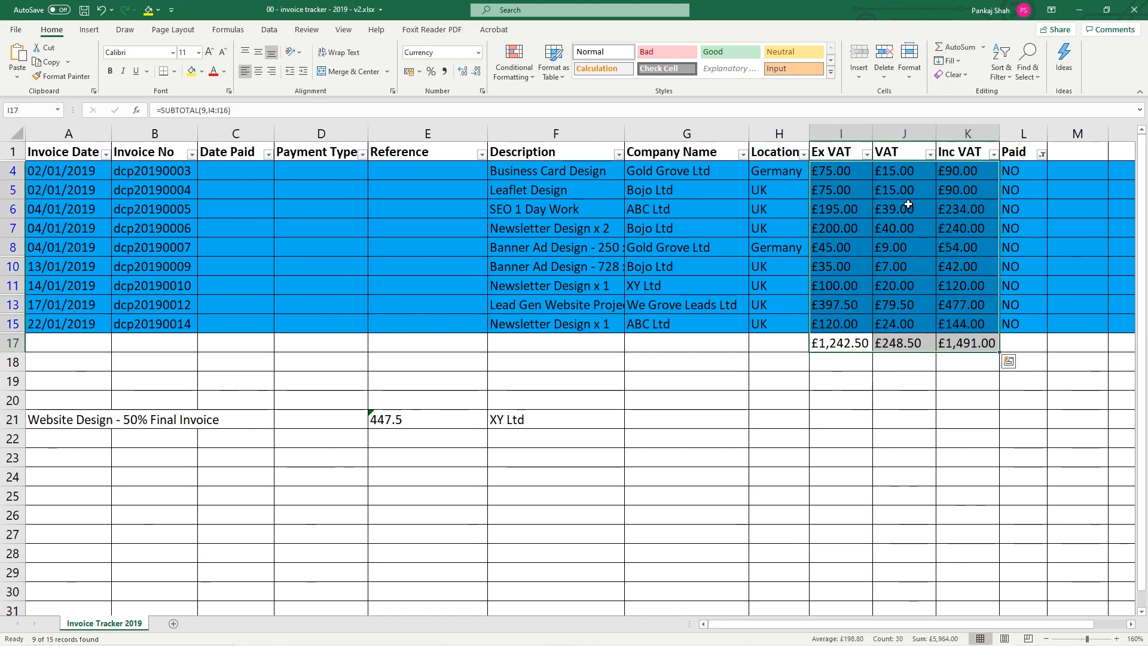
pyautogui.click(852, 342)
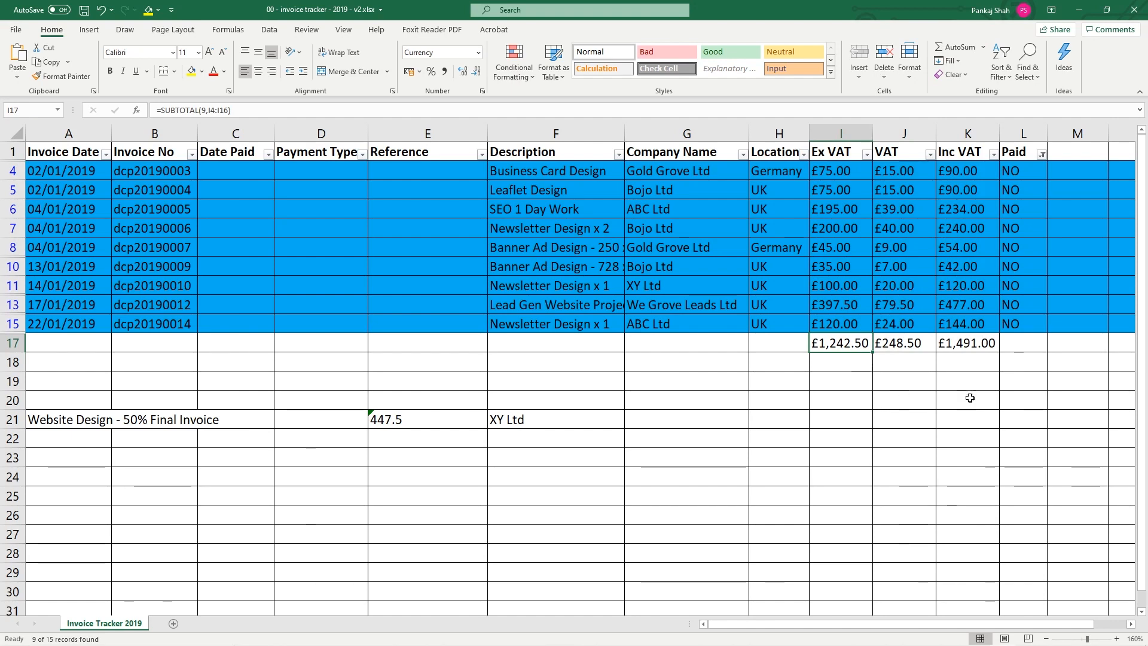
pyautogui.click(969, 344)
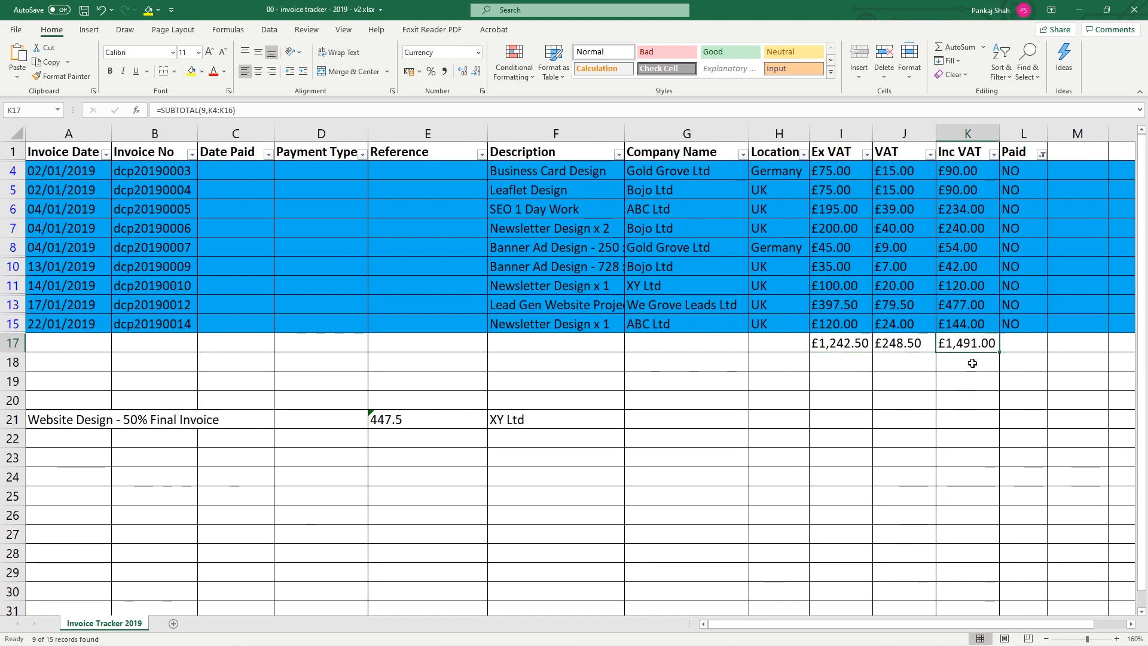
pyautogui.click(898, 346)
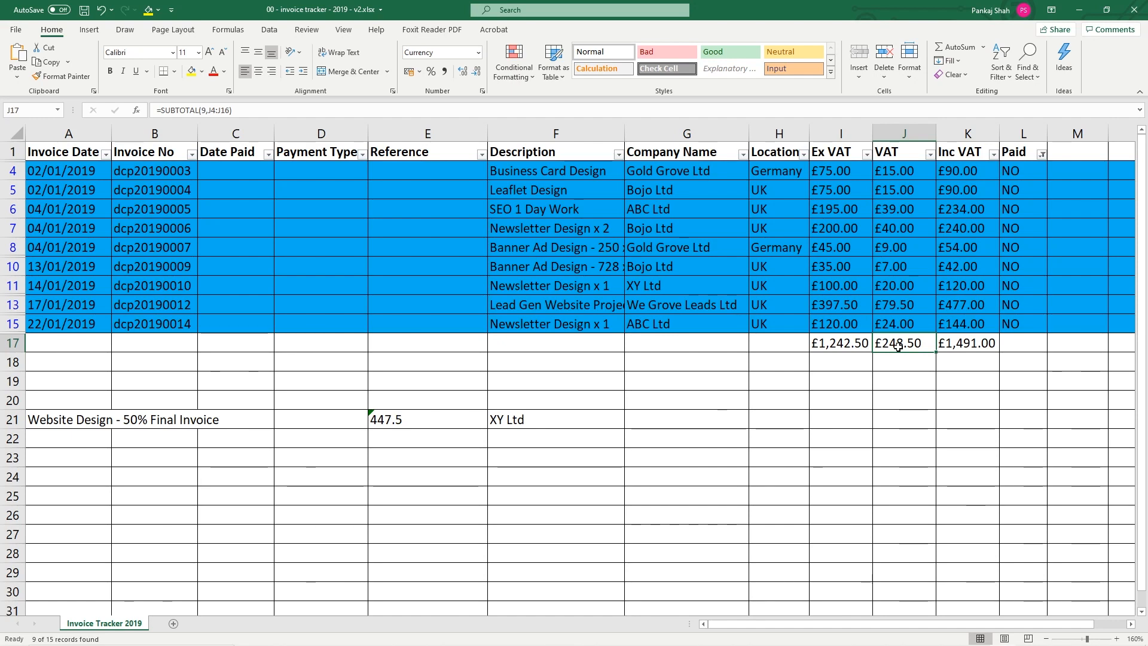
pyautogui.moveTo(13, 171); pyautogui.dragTo(16, 324)
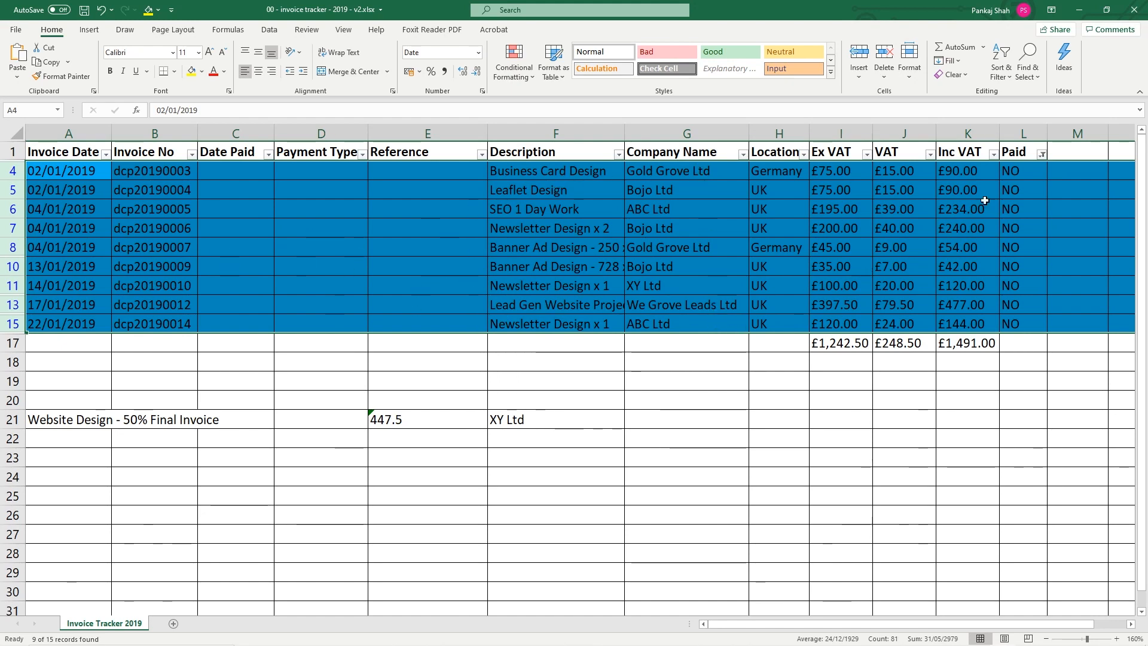
# Delete the row 17 unpaid totals and filter the Paid column to YES only
pyautogui.moveTo(966, 343); pyautogui.dragTo(862, 345)
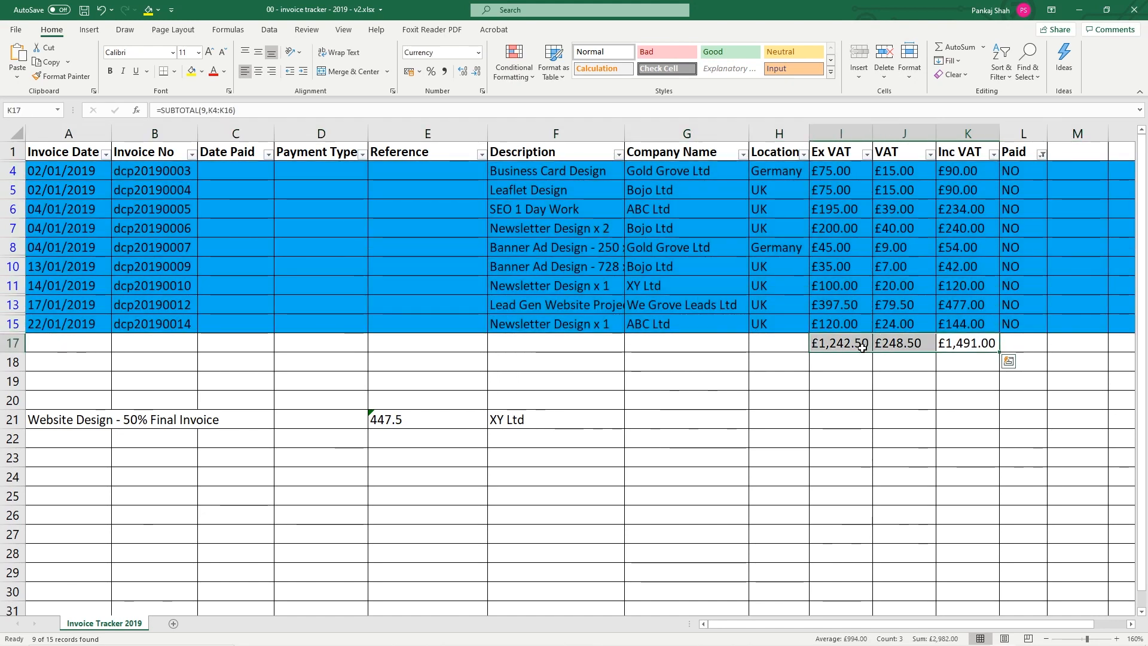
pyautogui.press('Delete')
pyautogui.click(1041, 154)
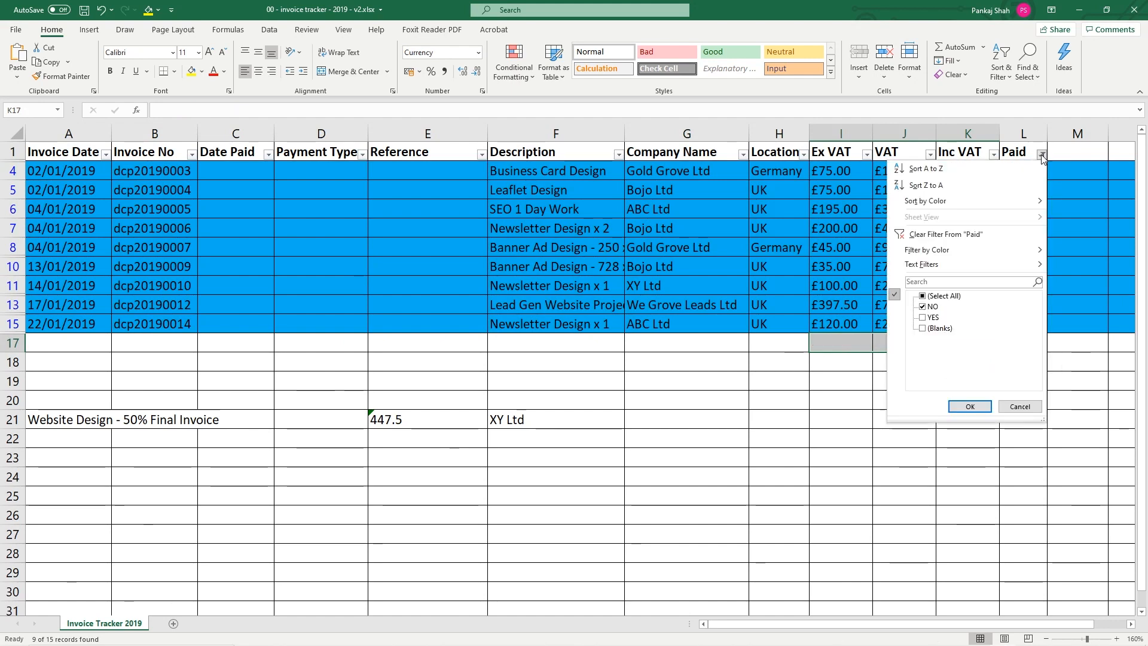
pyautogui.click(923, 306)
pyautogui.click(923, 318)
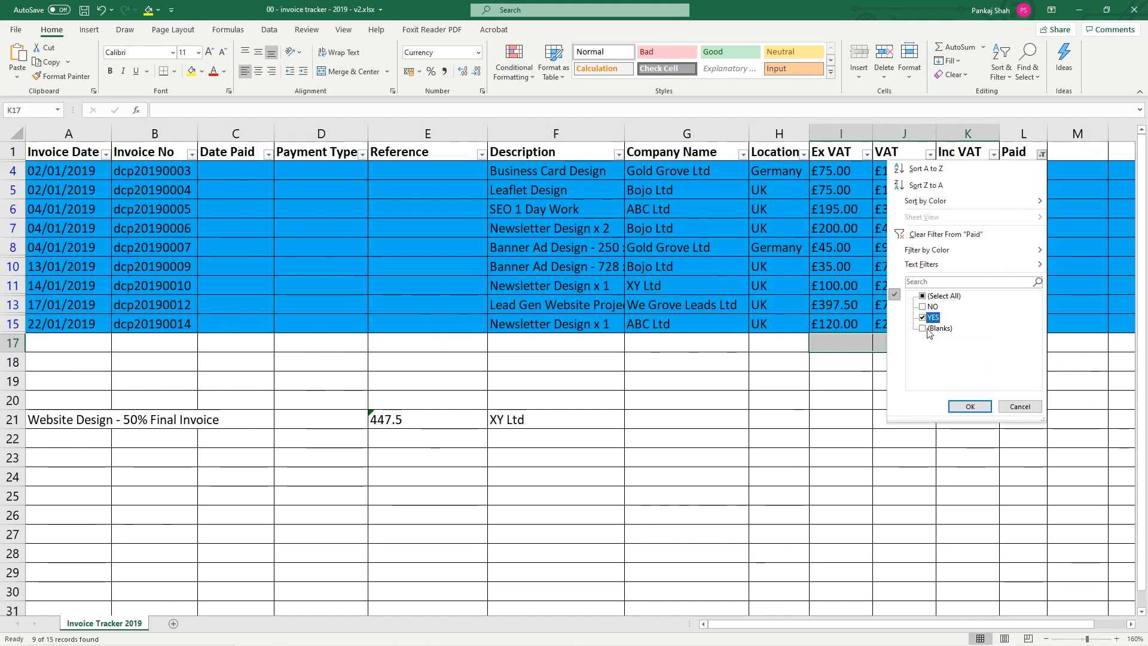
pyautogui.click(970, 407)
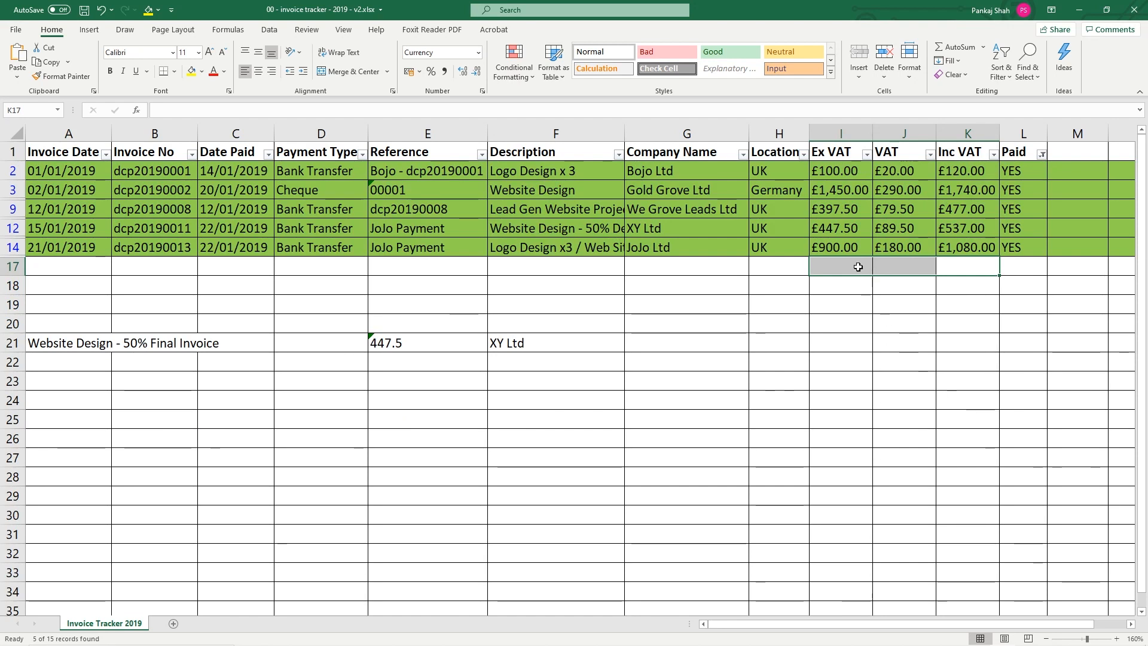
# Try AutoSum totals for the paid invoices twice, undoing each £0.00 result
pyautogui.moveTo(849, 263); pyautogui.dragTo(953, 150)
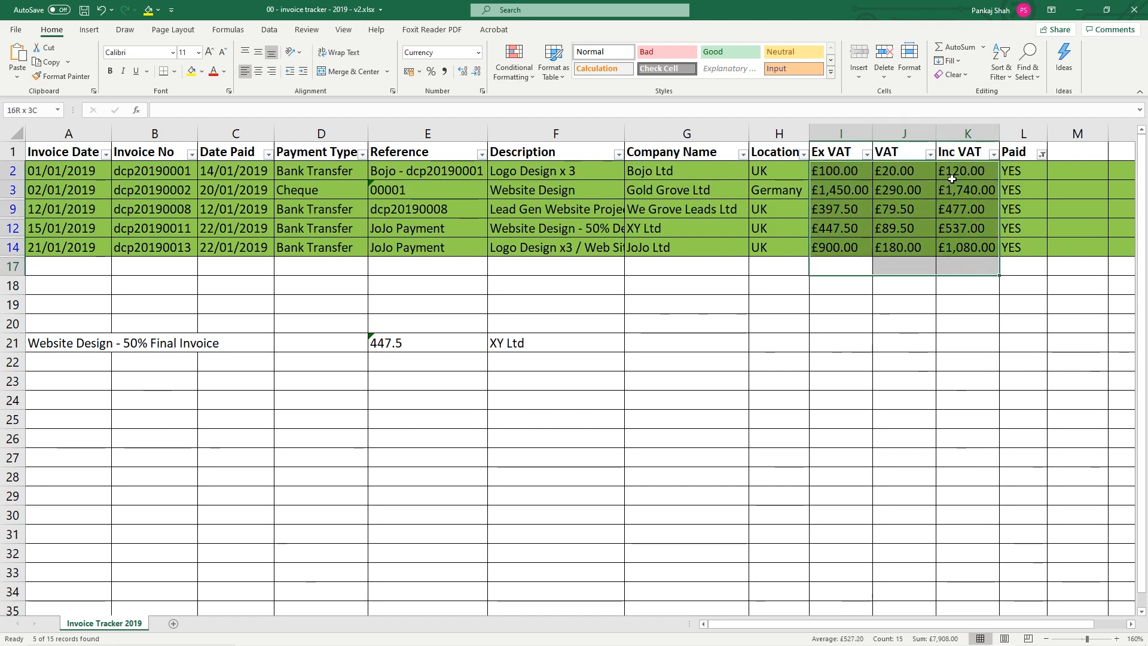
pyautogui.click(953, 51)
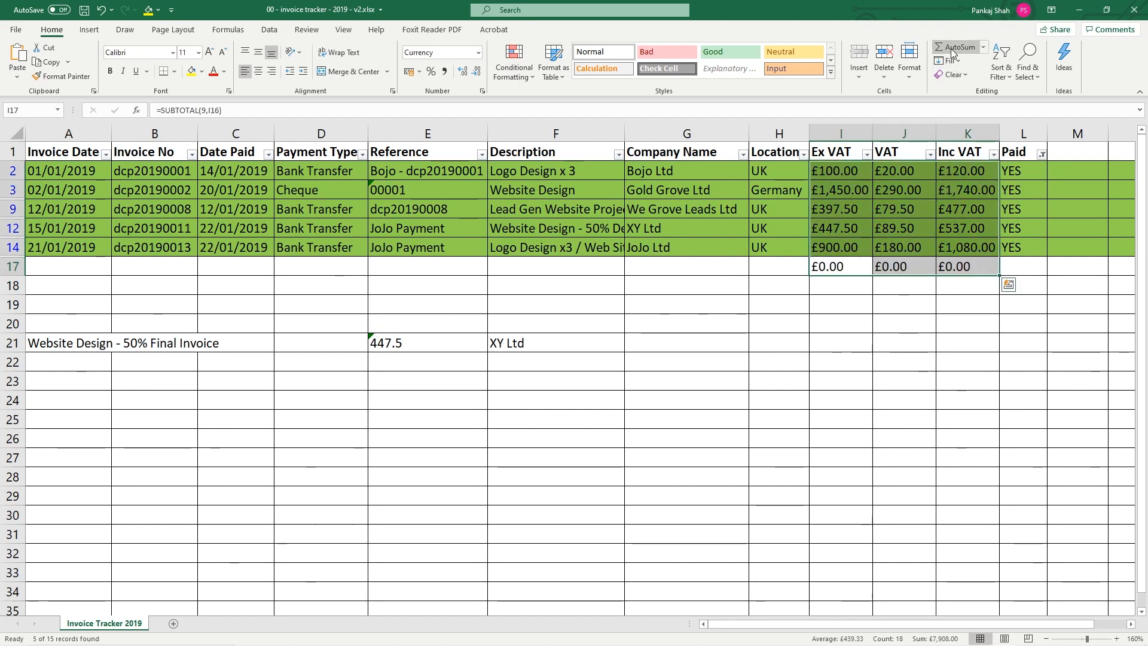
pyautogui.click(847, 270)
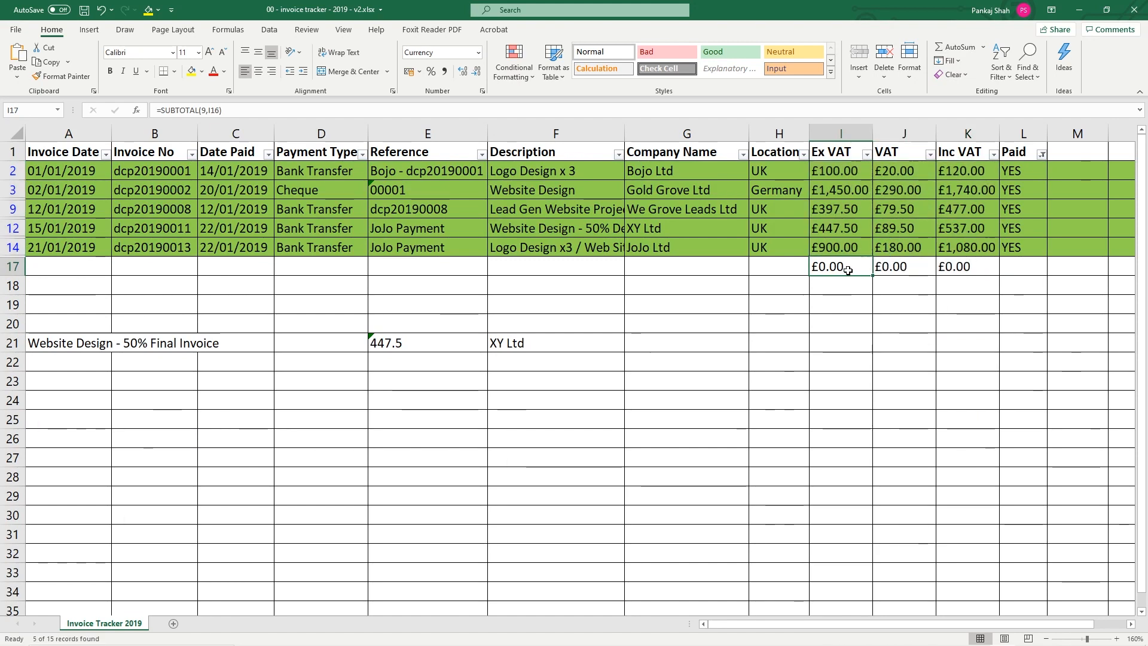
pyautogui.hotkey('ctrl', 'z')
pyautogui.moveTo(836, 271); pyautogui.dragTo(960, 267)
pyautogui.click(958, 49)
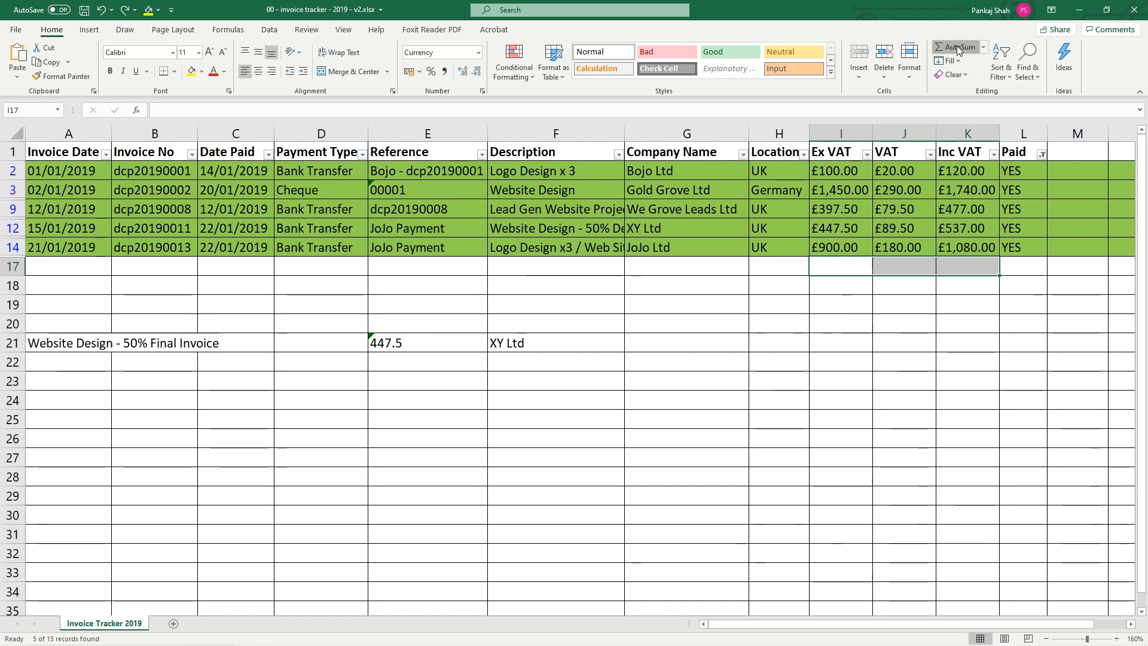
pyautogui.hotkey('ctrl', 'z')
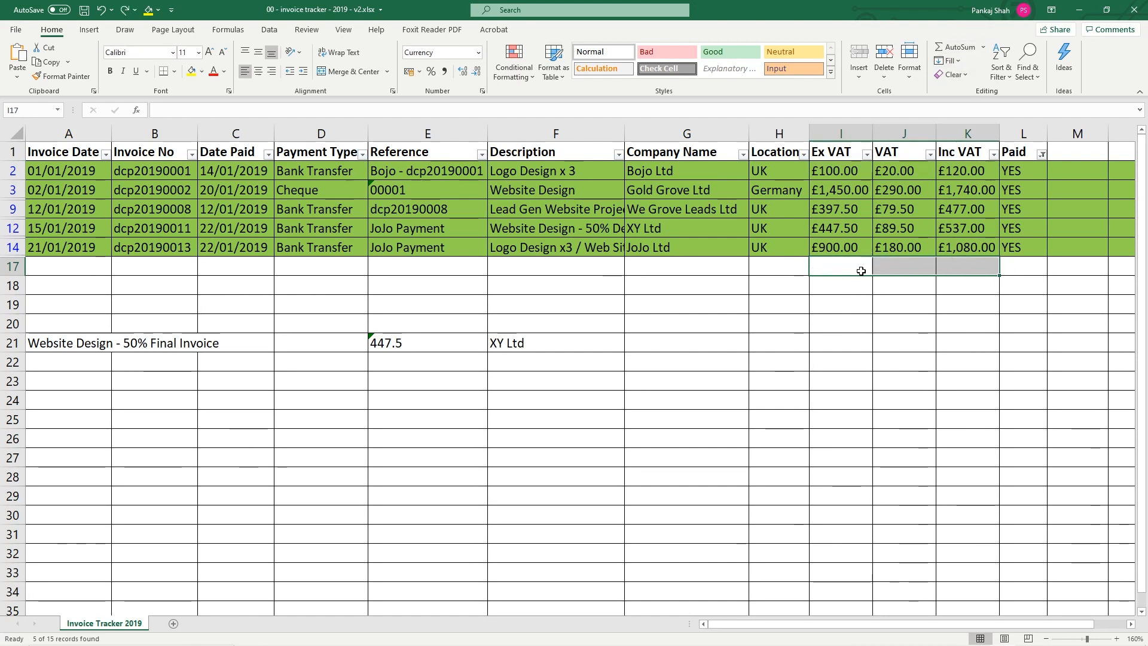
# Show all invoices and delete the old SUM totals in row 16
pyautogui.click(1042, 155)
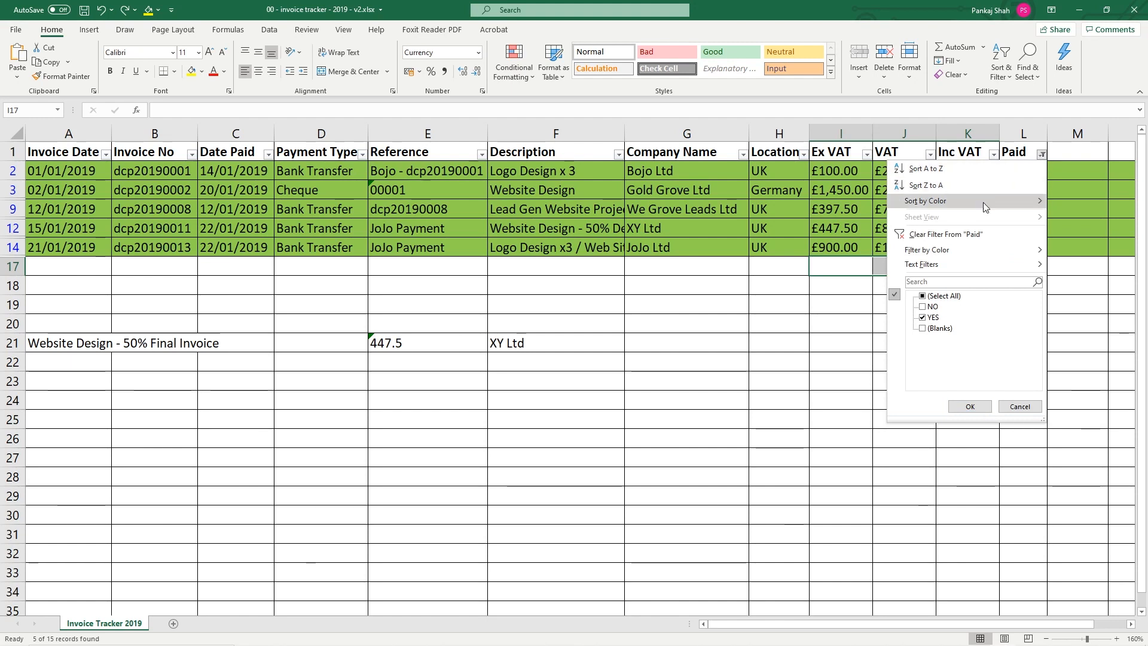
pyautogui.click(940, 296)
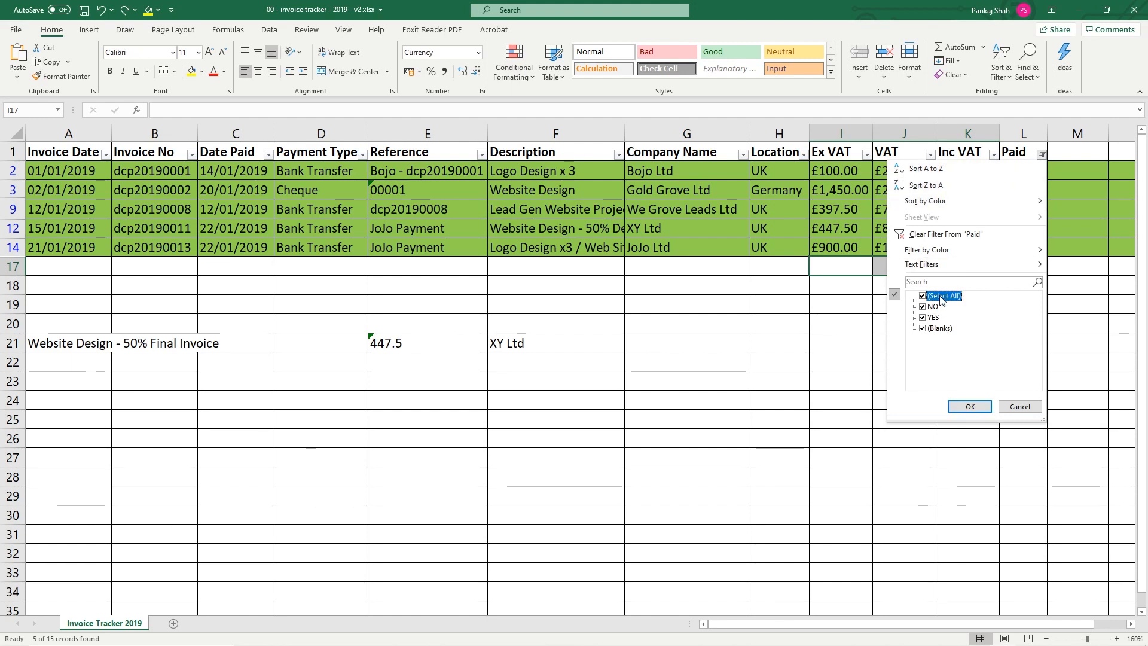
pyautogui.click(969, 407)
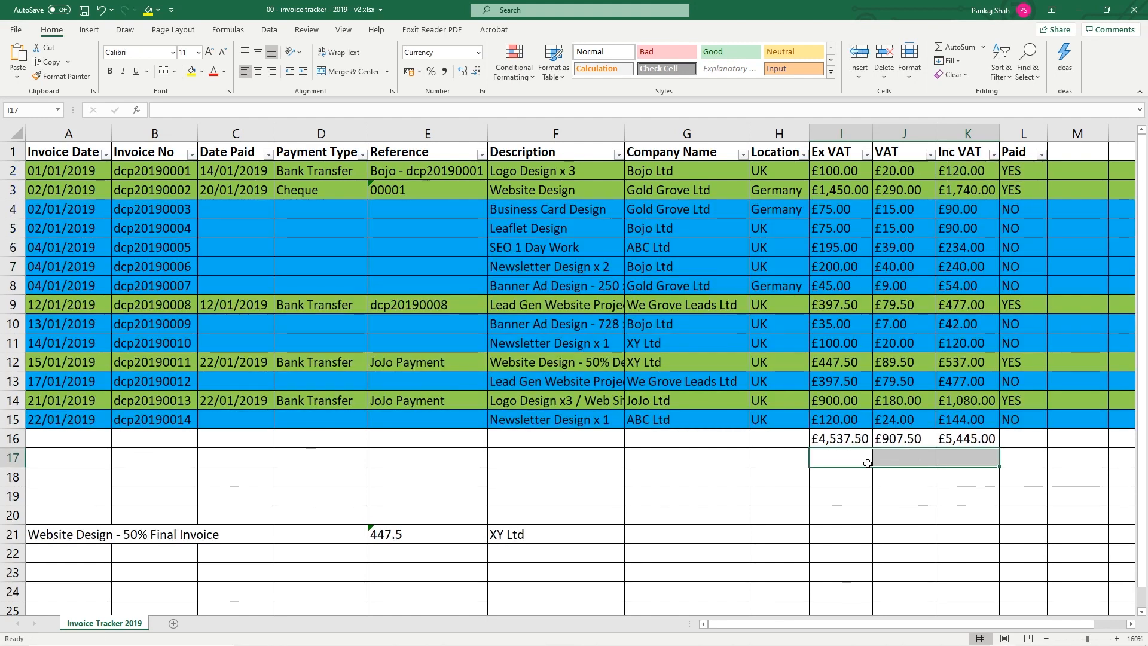
pyautogui.moveTo(842, 441); pyautogui.dragTo(971, 440)
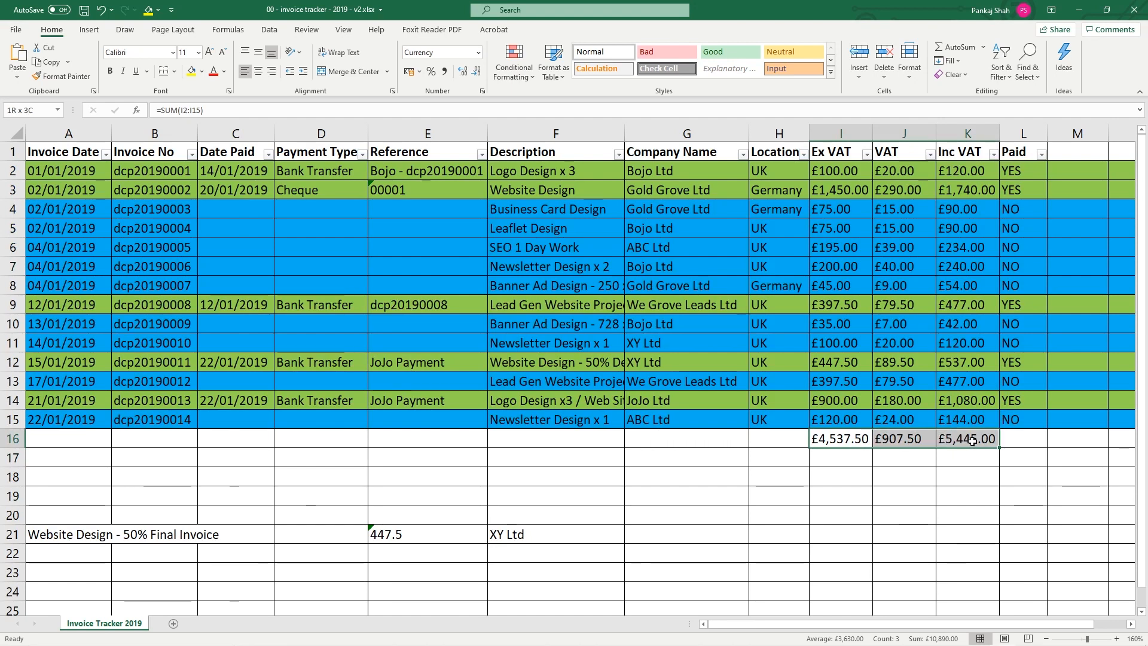
pyautogui.press('Delete')
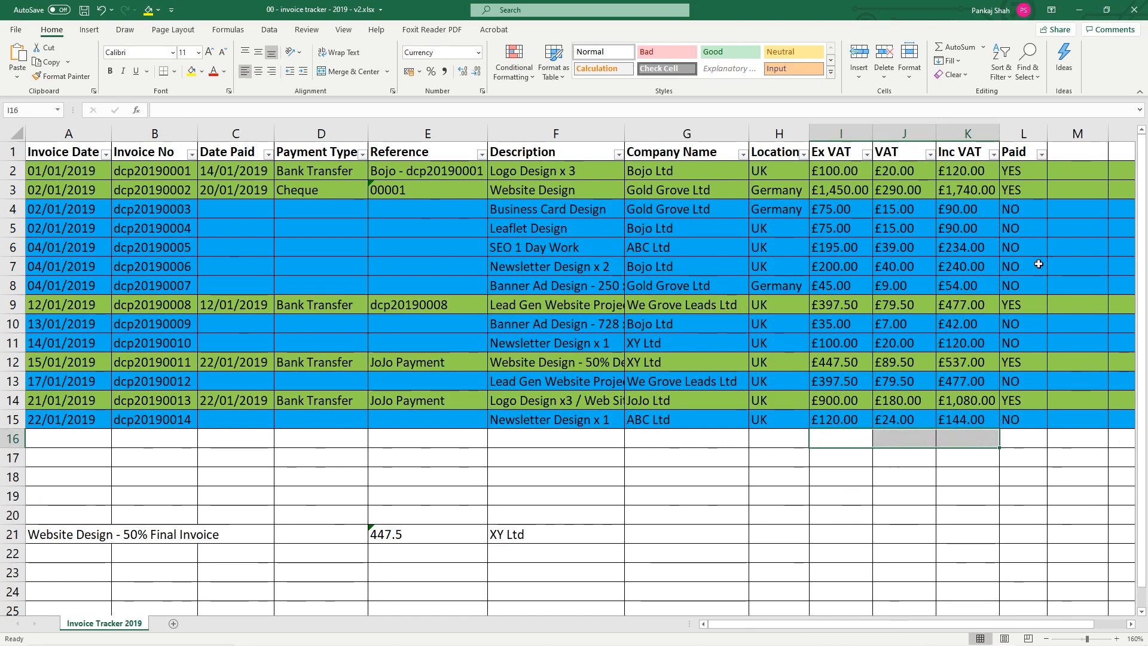
# Filter Paid to YES and AutoSum row 17: £3,295.00, £659.00, £3,954.00
pyautogui.click(1041, 154)
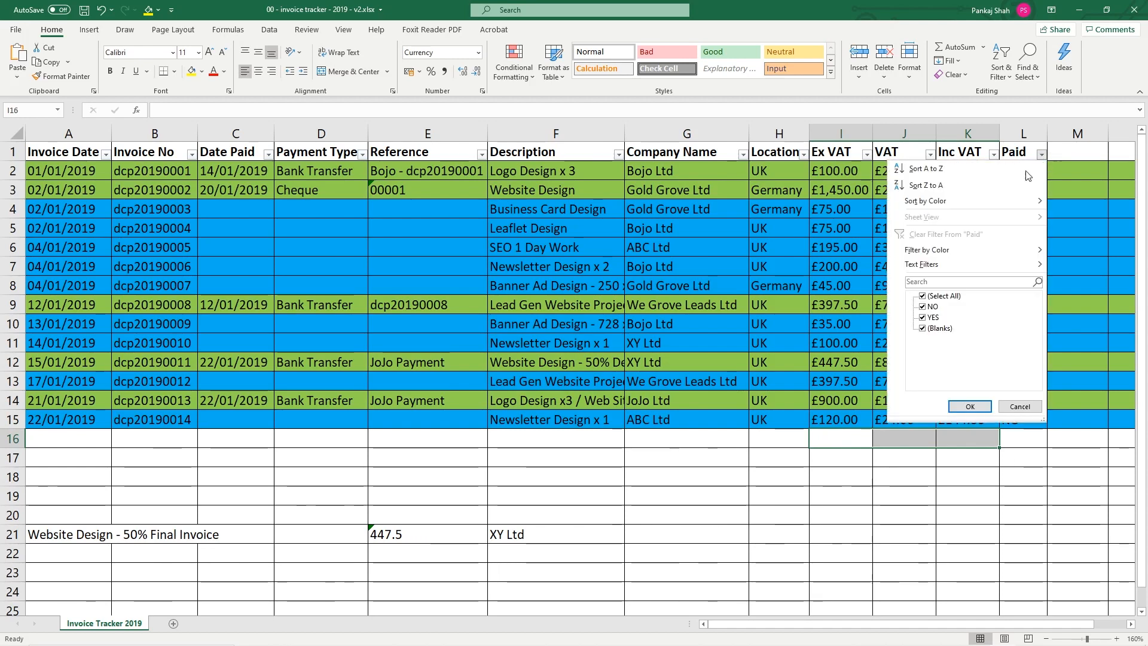
pyautogui.click(923, 296)
pyautogui.click(922, 317)
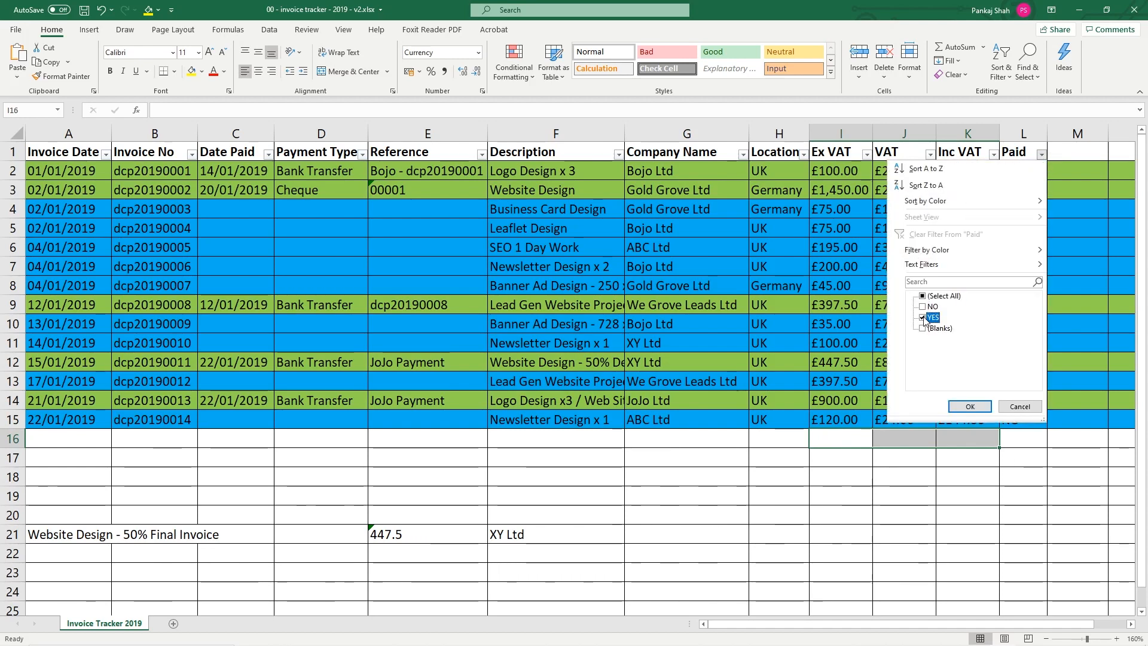
pyautogui.click(971, 406)
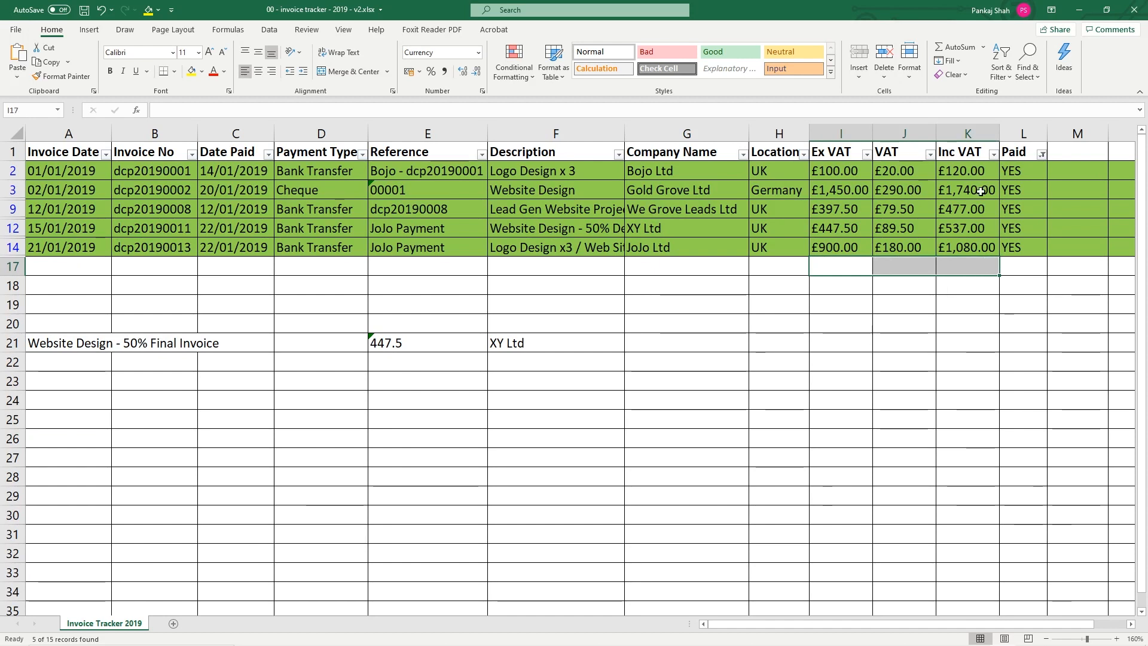
pyautogui.click(957, 46)
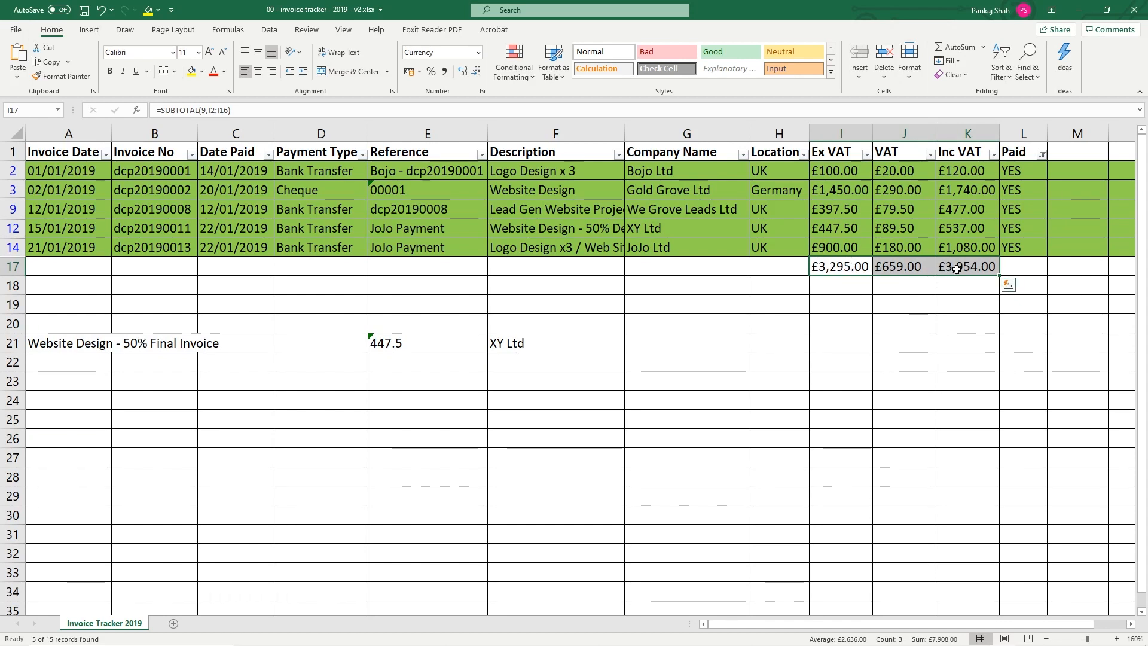
pyautogui.moveTo(985, 266); pyautogui.dragTo(849, 266)
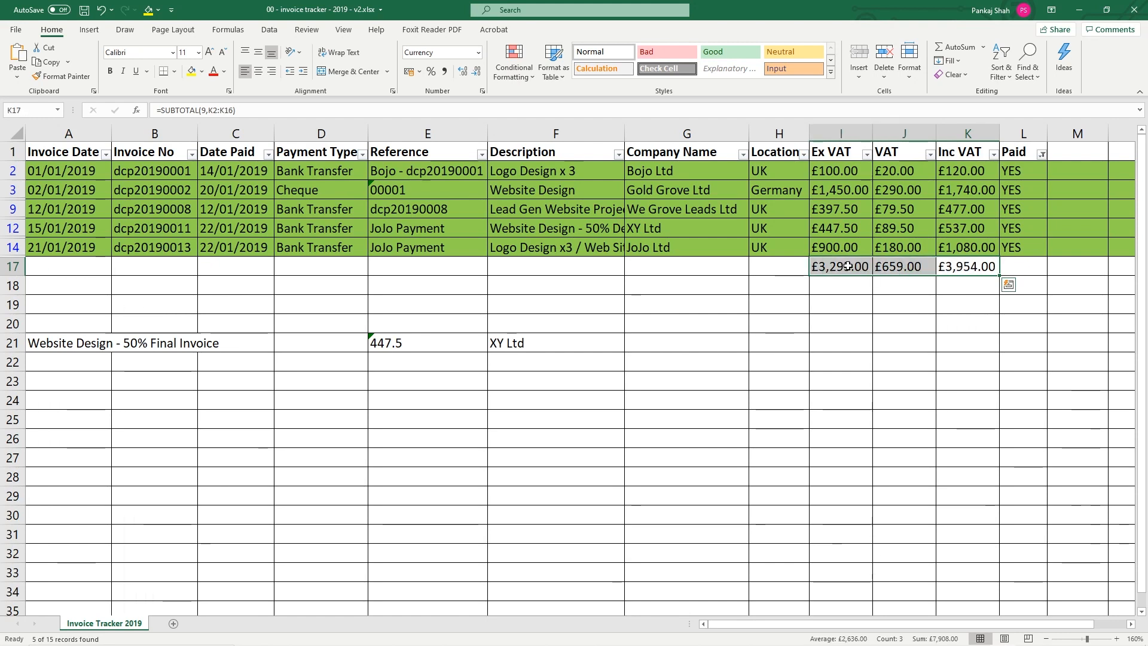
# Filter Paid to NO, test an AutoSum SUBTOTAL, then clear row 17
pyautogui.click(1042, 154)
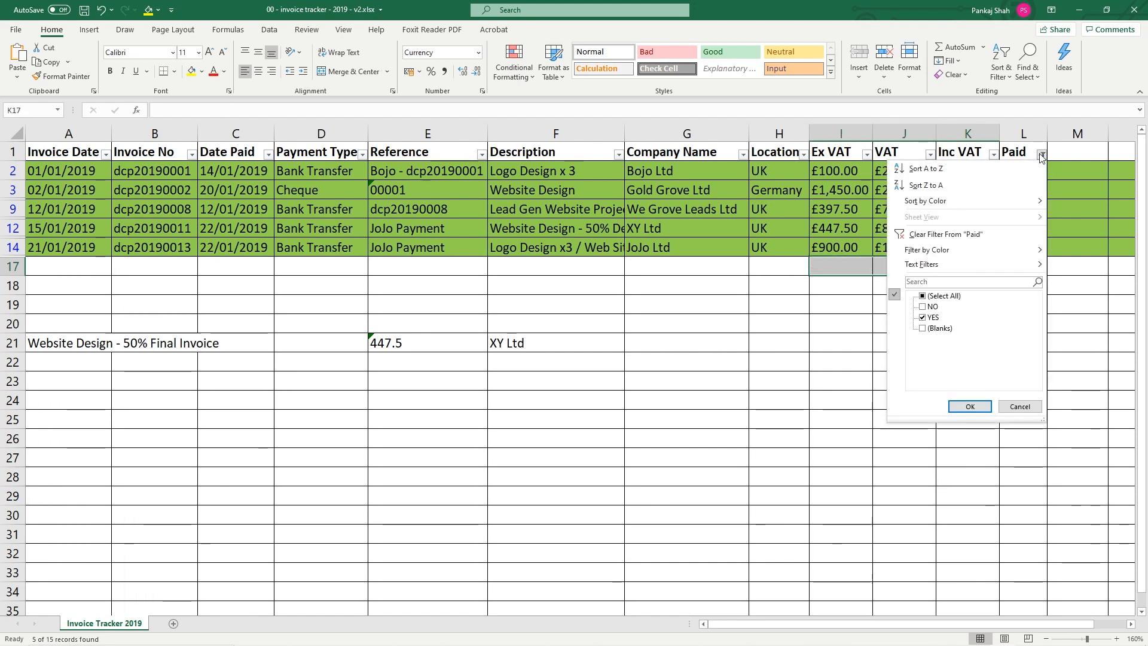
pyautogui.click(922, 306)
pyautogui.click(922, 317)
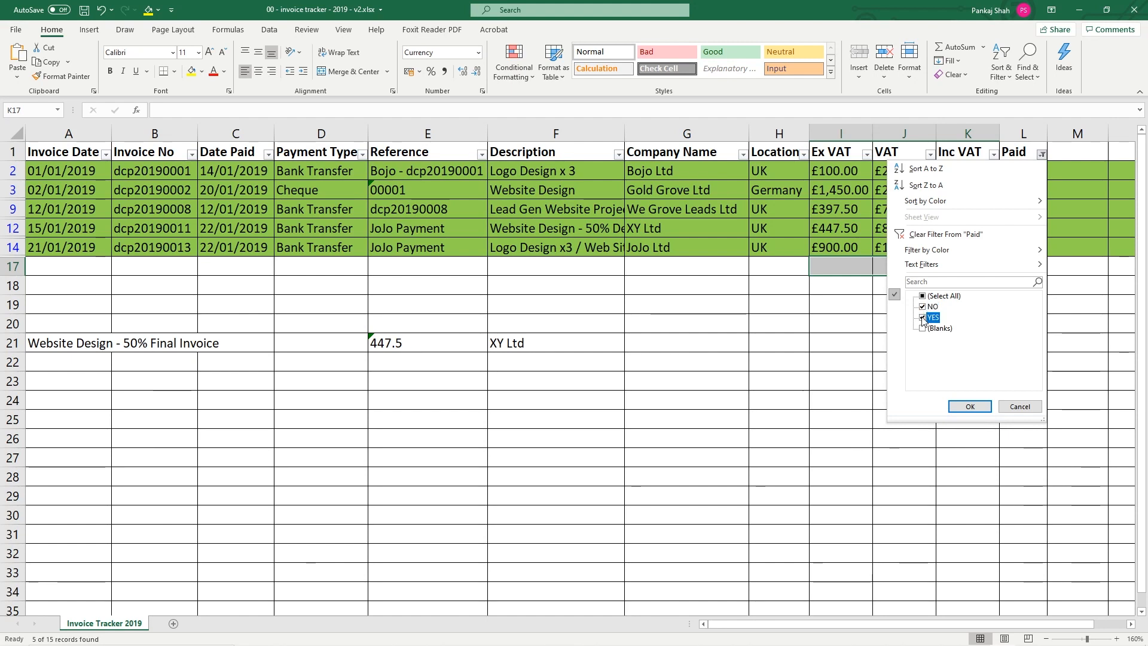
pyautogui.click(966, 406)
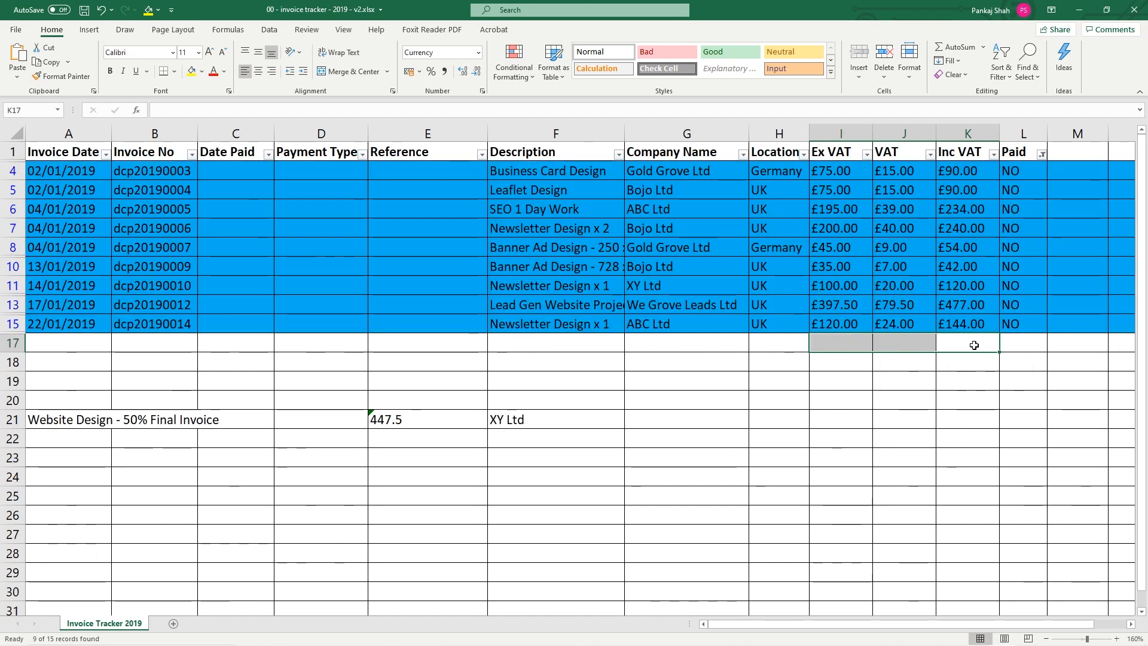
pyautogui.click(959, 47)
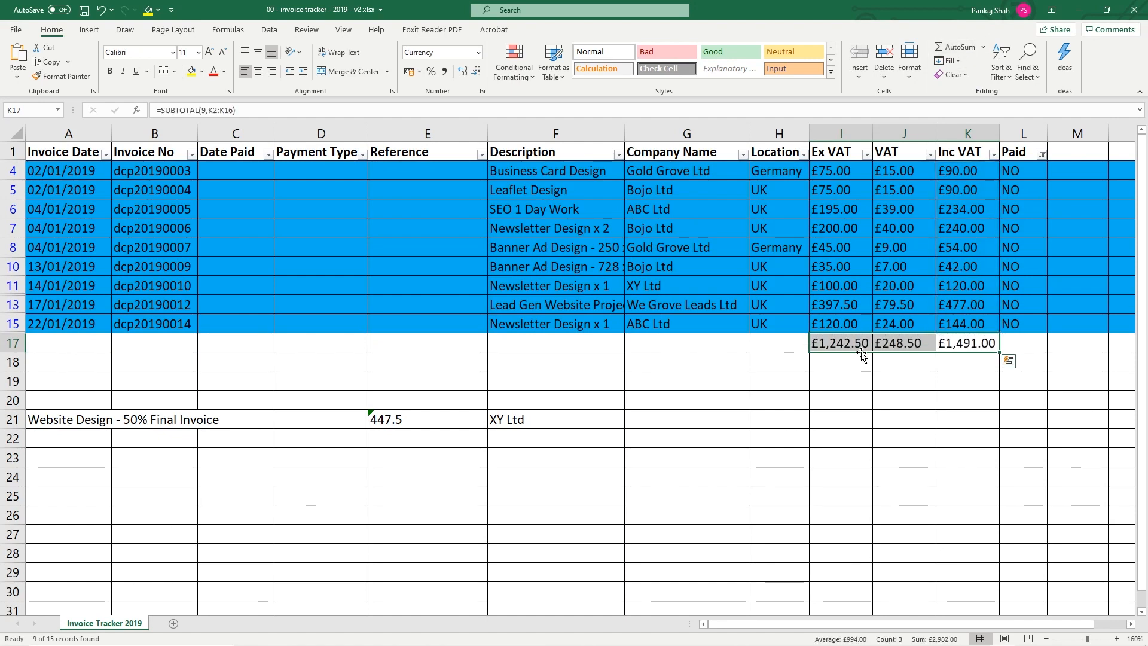
pyautogui.press('Delete')
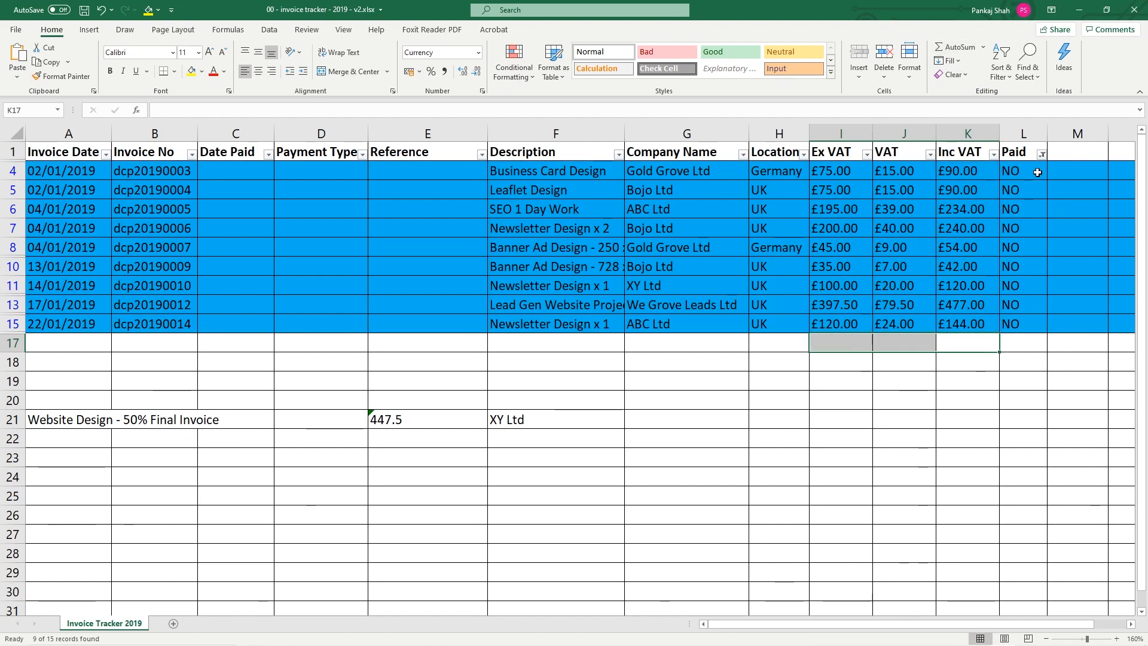
# Show all invoices and add SUM totals in row 16: £4,537.50, £907.50, £5,445.00
pyautogui.click(1041, 154)
pyautogui.click(928, 296)
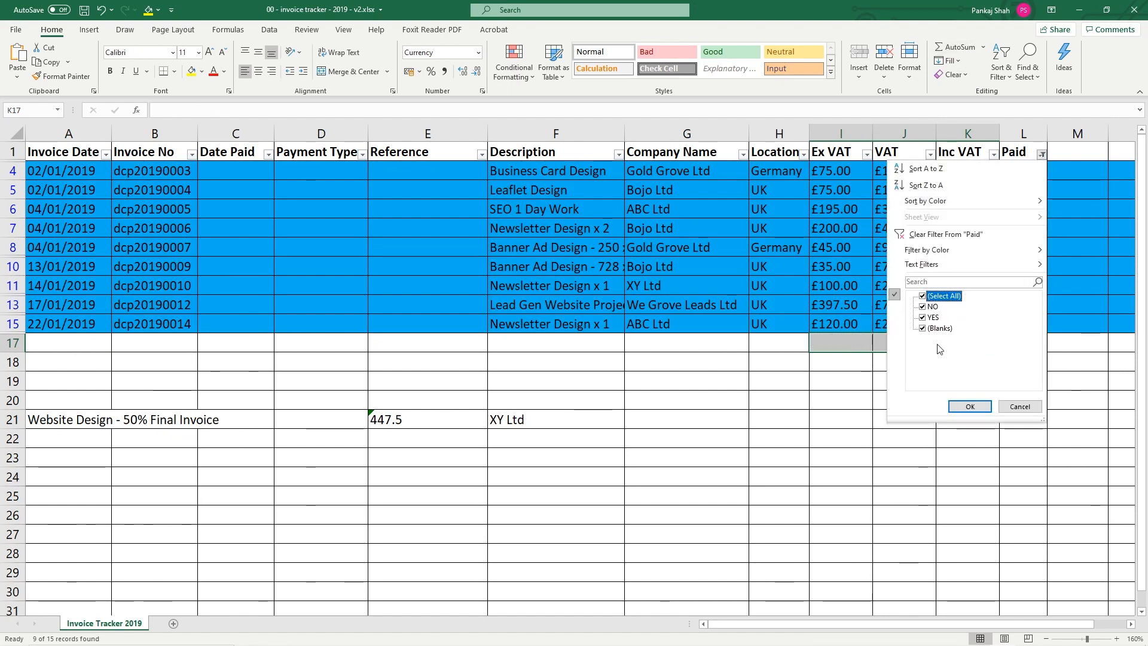
pyautogui.click(969, 406)
pyautogui.moveTo(850, 439)
pyautogui.mouseDown()
pyautogui.moveTo(989, 447)
pyautogui.moveTo(844, 440)
pyautogui.mouseUp()
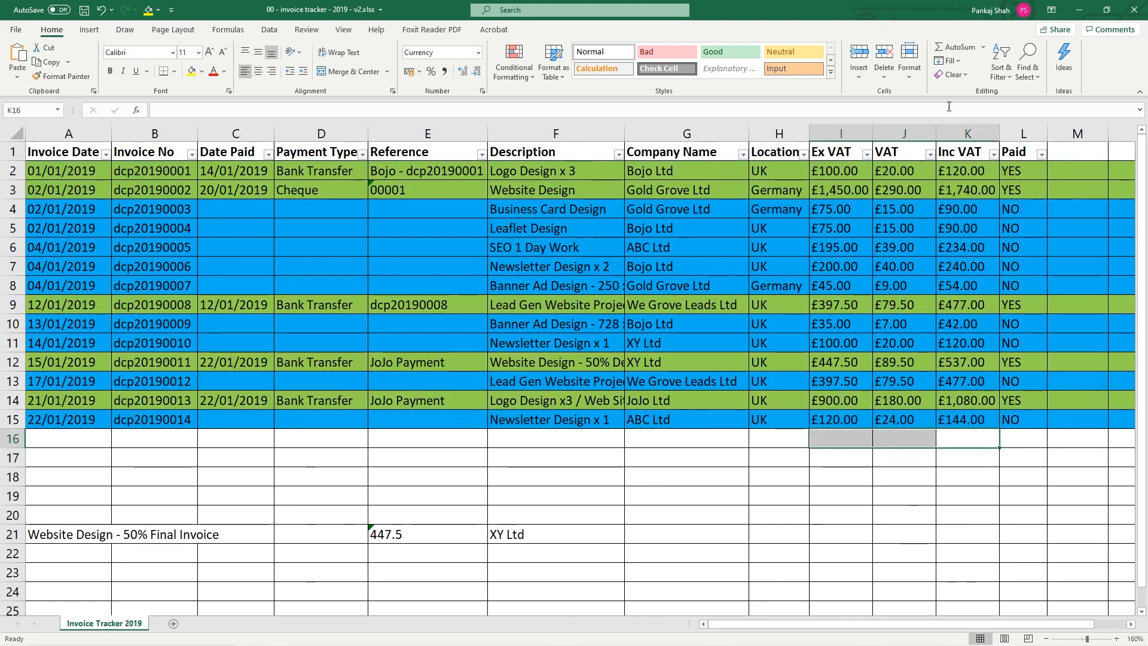
pyautogui.click(957, 47)
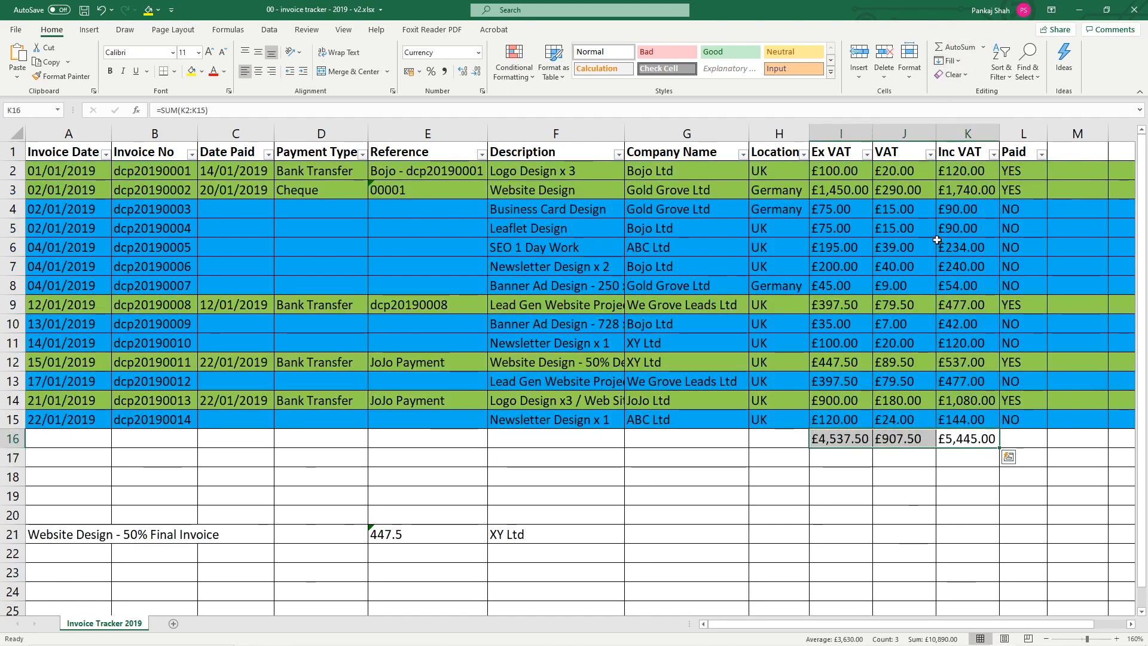
# Save the invoice tracker with Ctrl+S and review table rows 2–12
pyautogui.click(784, 437)
pyautogui.hotkey('ctrl', 's')
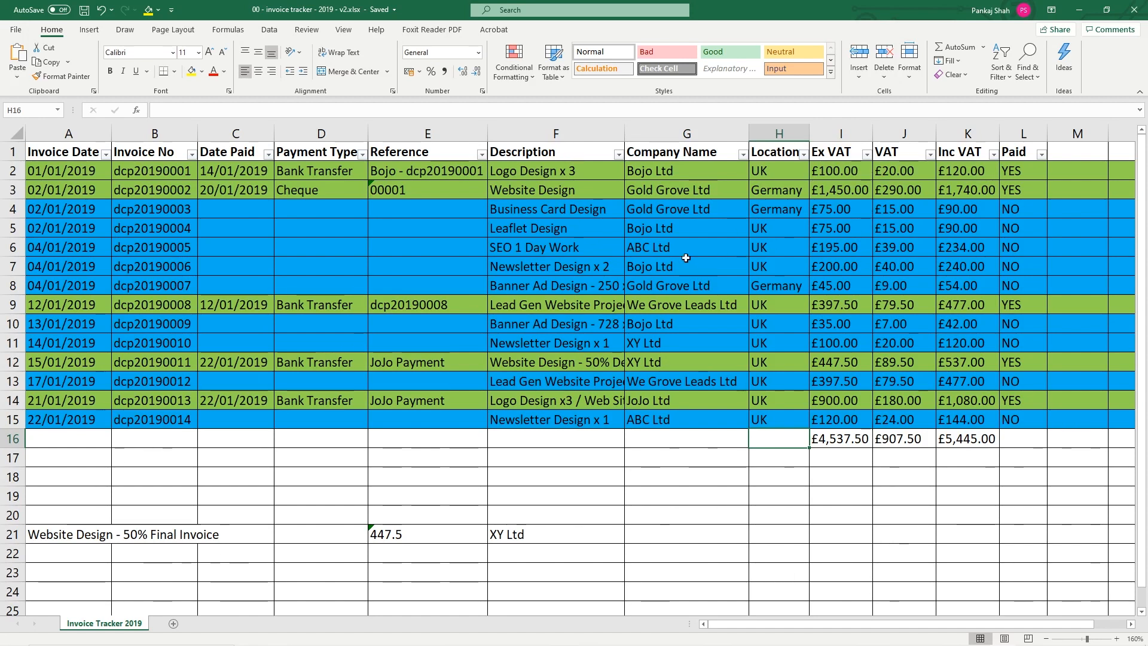
pyautogui.moveTo(12, 171); pyautogui.dragTo(3, 364)
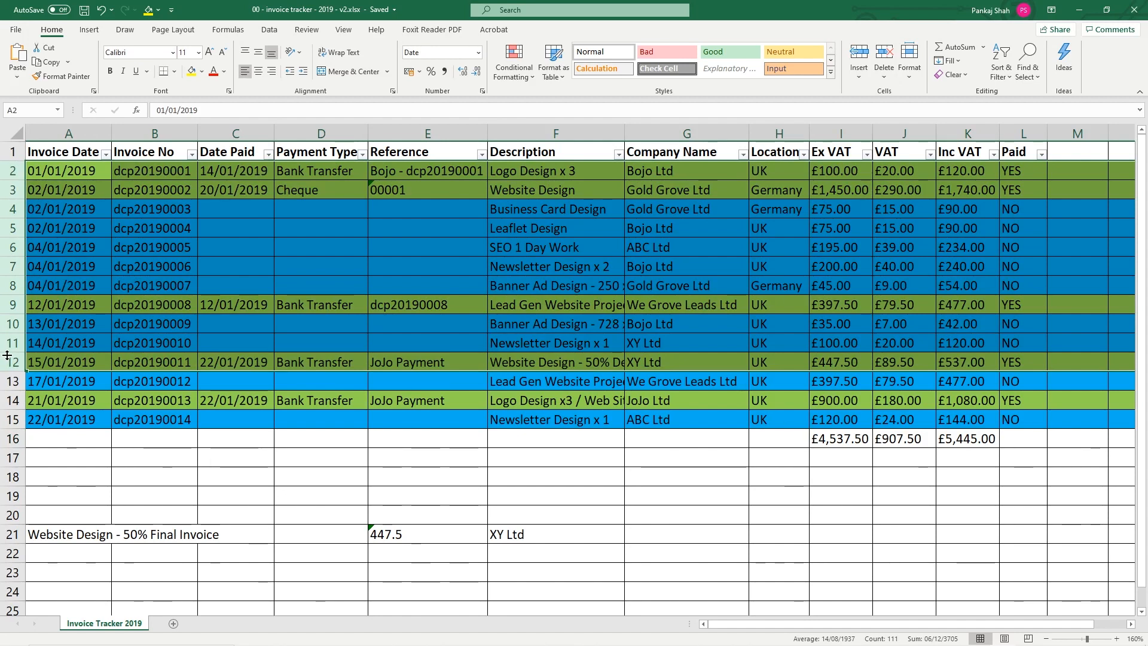
pyautogui.click(499, 460)
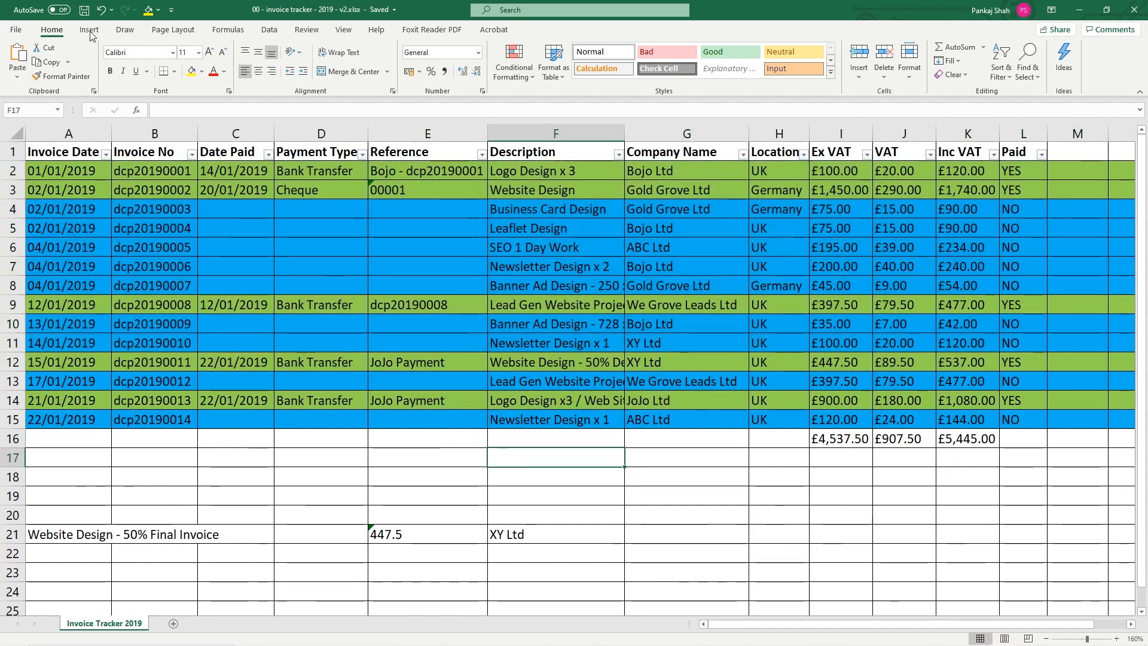
# Close Excel and select all three items in the 2019 folder
pyautogui.click(1134, 10)
pyautogui.click(816, 234)
pyautogui.moveTo(828, 214); pyautogui.dragTo(721, 134)
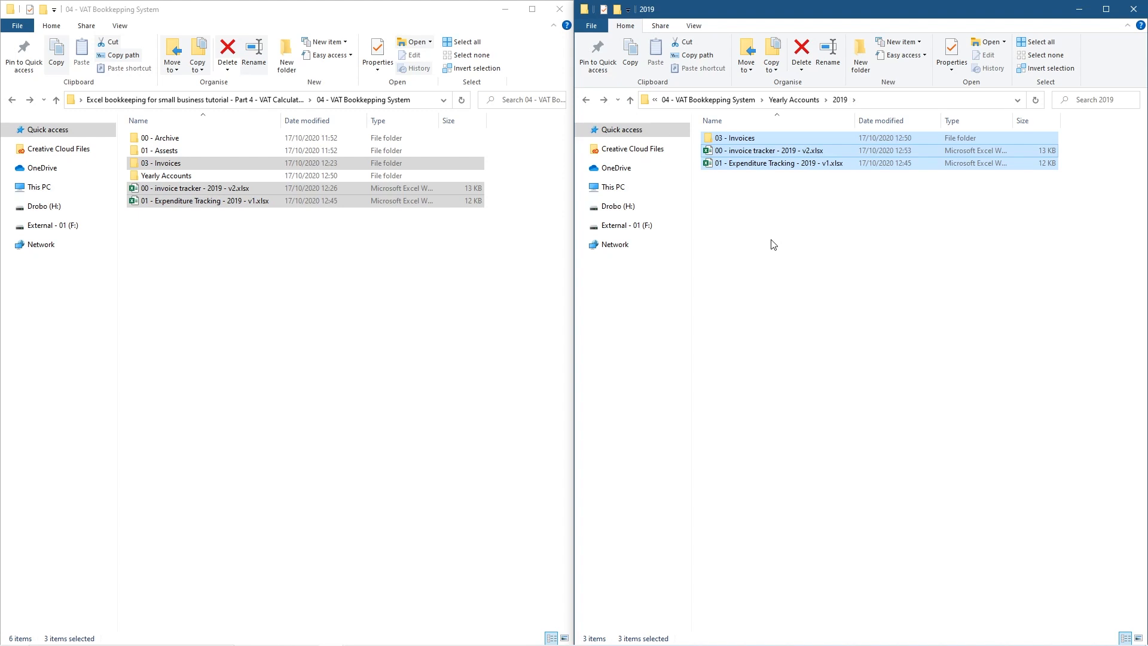
# Close the 2019 Explorer window and maximize the 04 - VAT Bookkeeping System window
pyautogui.click(774, 235)
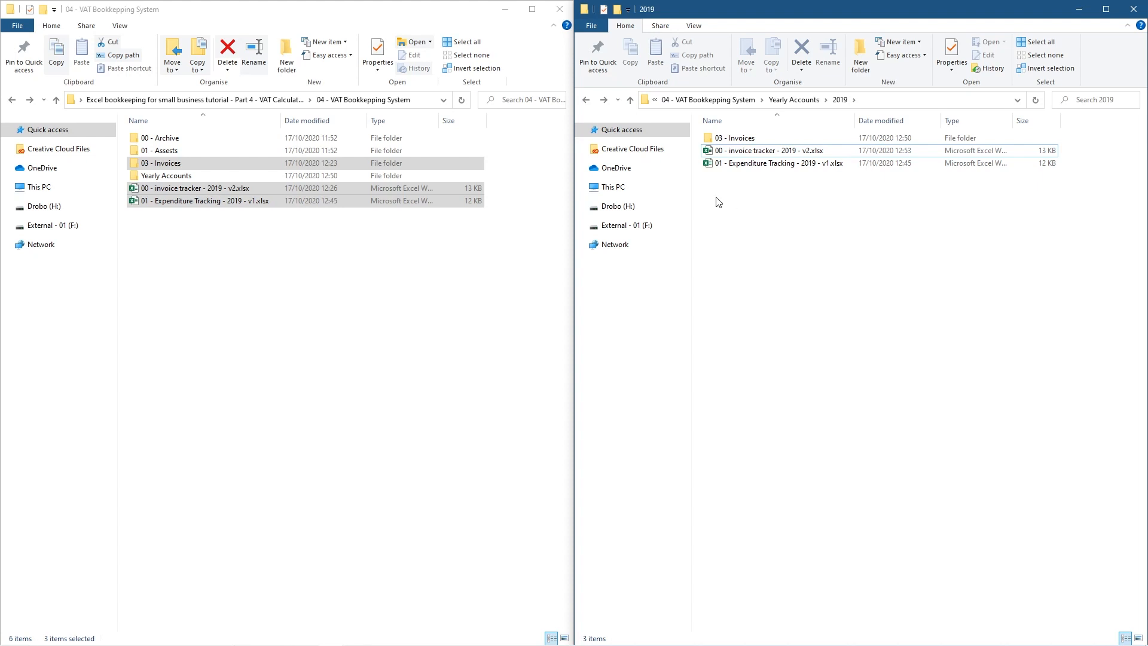
pyautogui.click(320, 318)
pyautogui.click(925, 251)
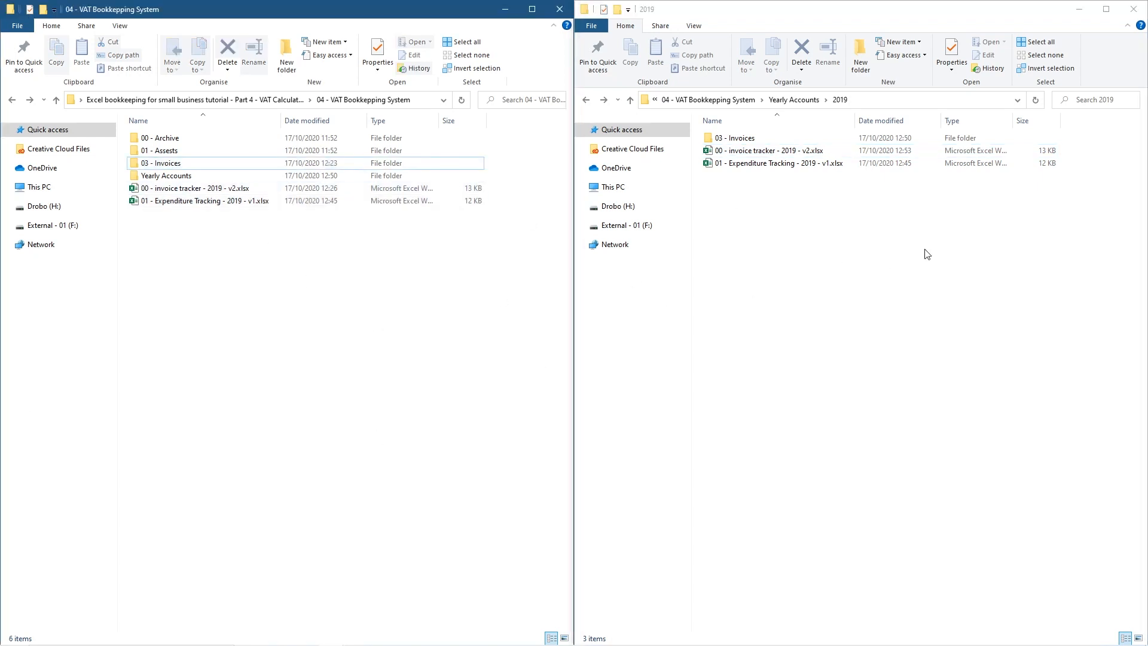
pyautogui.click(1133, 9)
pyautogui.click(528, 10)
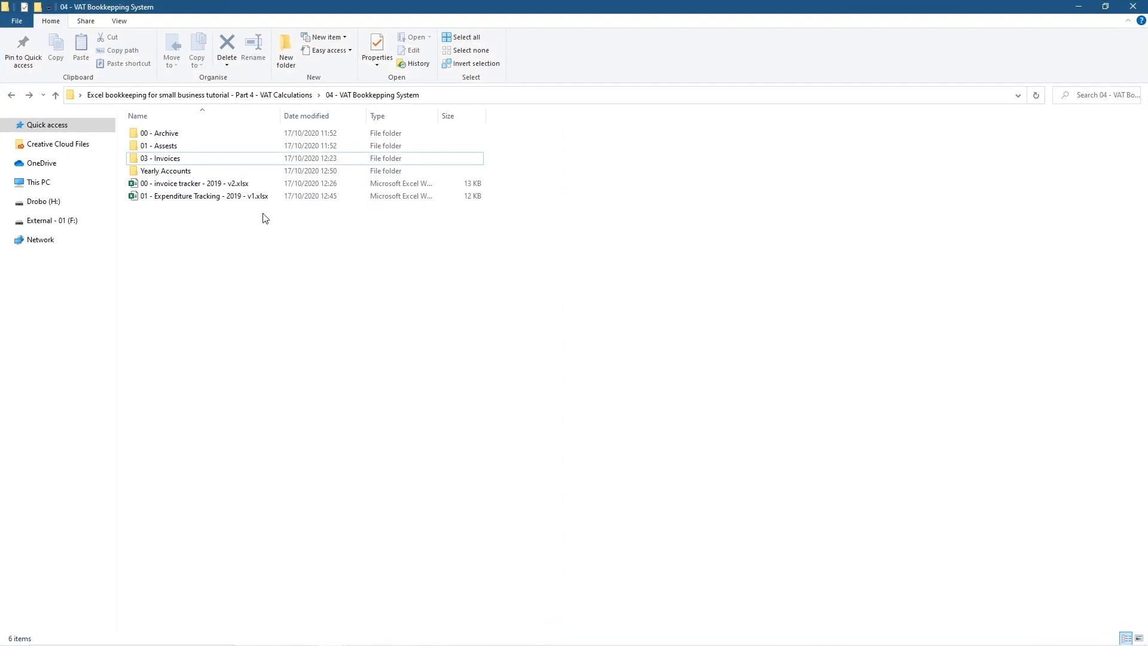
# Copy both spreadsheets into 00 - Archive, skipping the invoice tracker v2 already there
pyautogui.moveTo(241, 224); pyautogui.dragTo(223, 179)
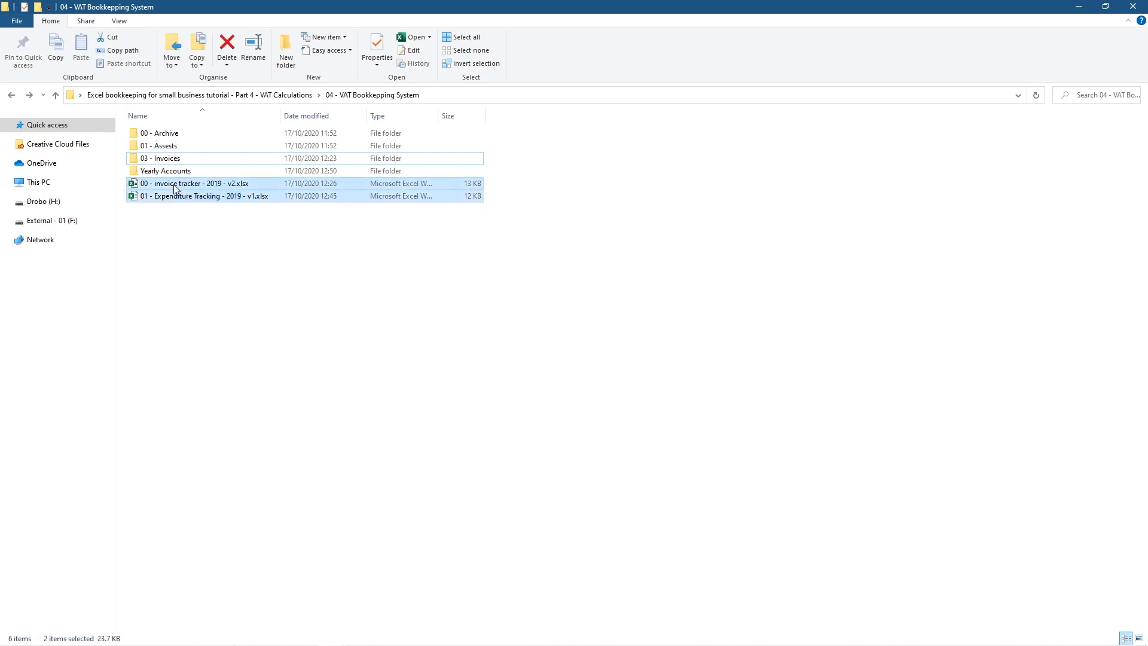
pyautogui.moveTo(176, 189); pyautogui.dragTo(247, 134)
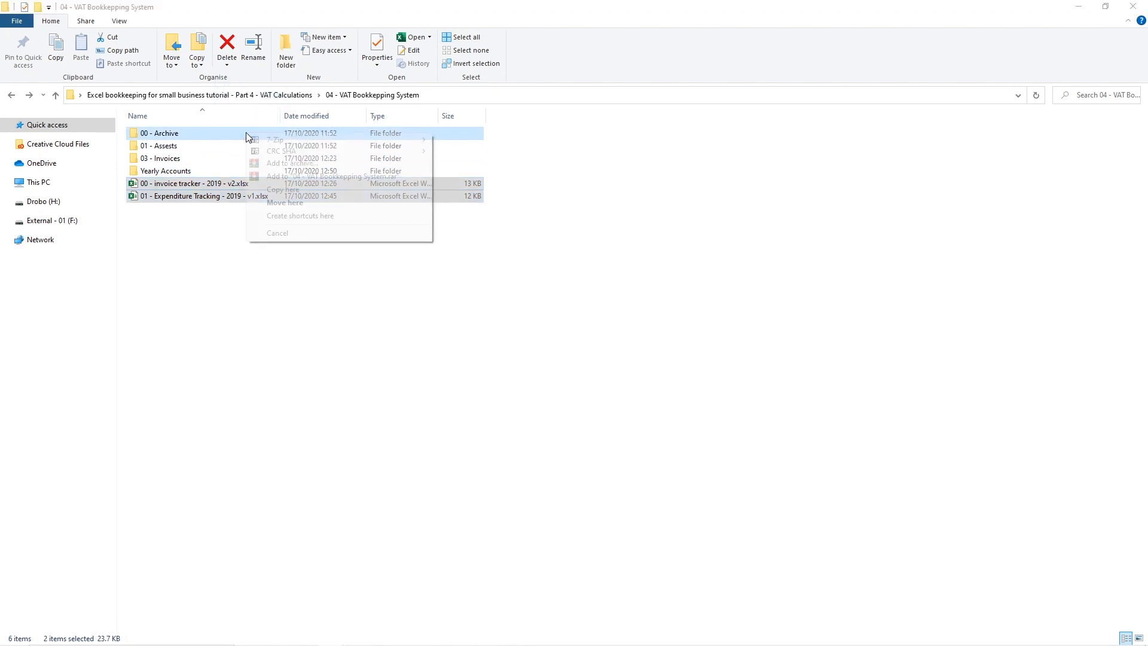
pyautogui.click(281, 190)
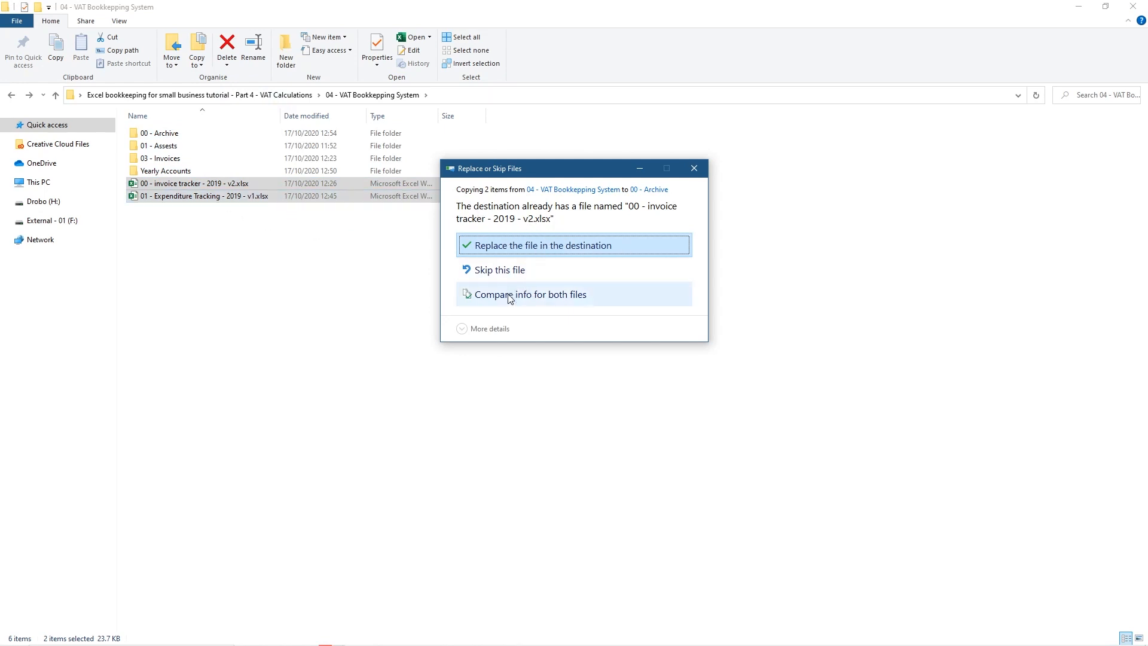
pyautogui.click(502, 272)
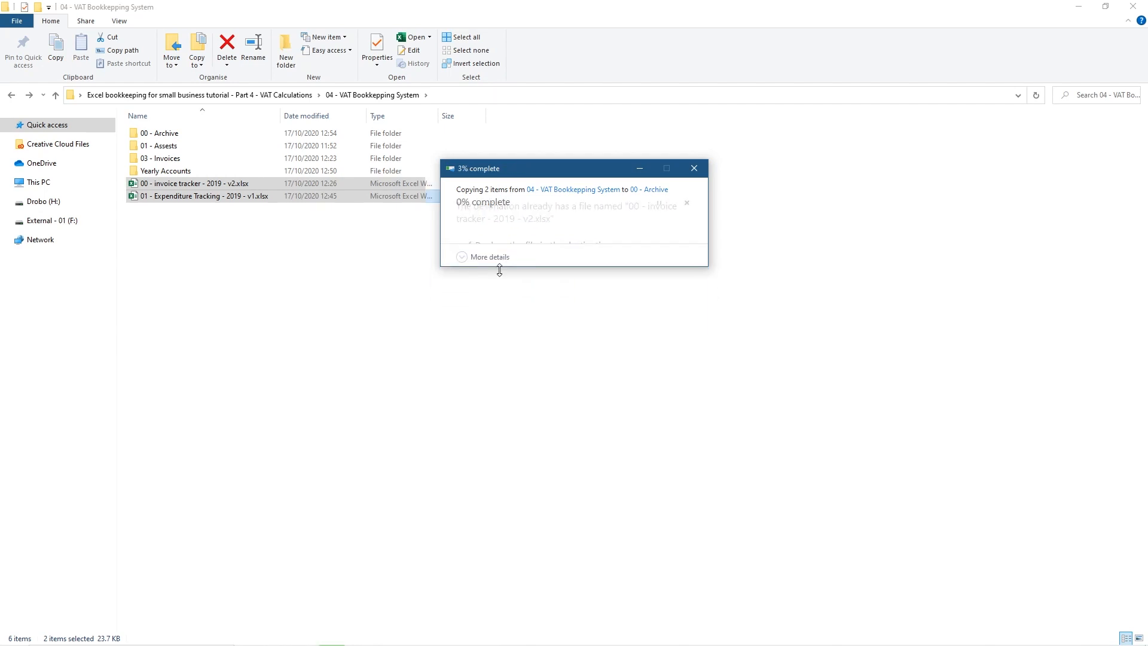
pyautogui.click(290, 285)
# Check the contents of 00 - Archive, then return to the bookkeeping folder
pyautogui.doubleClick(170, 133)
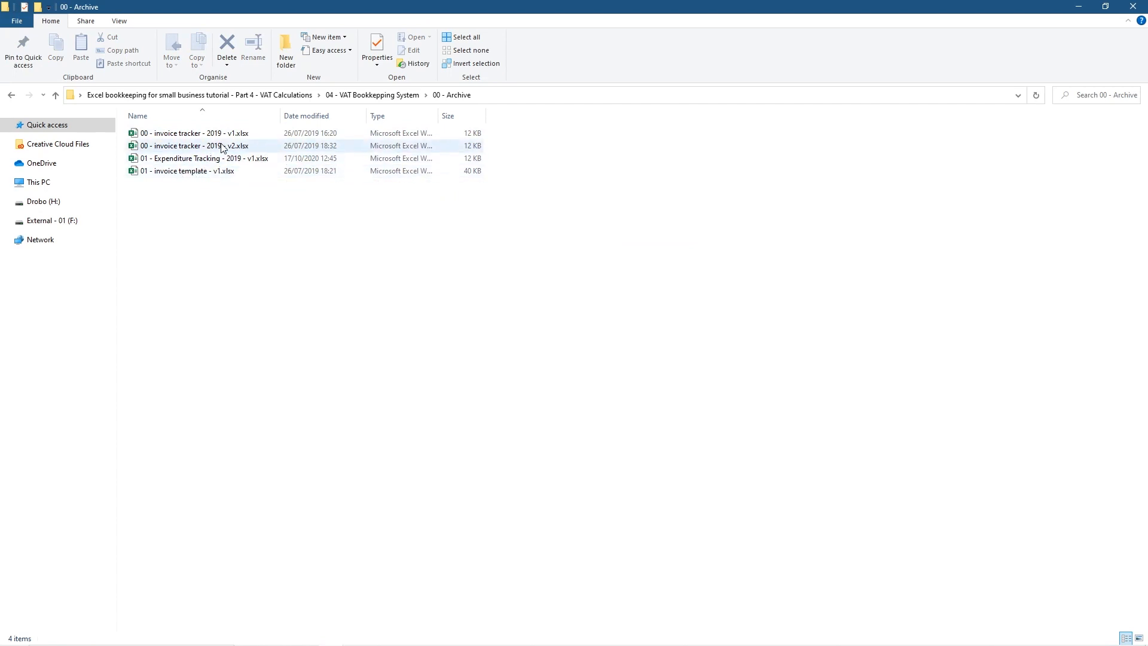
pyautogui.click(11, 95)
pyautogui.click(214, 185)
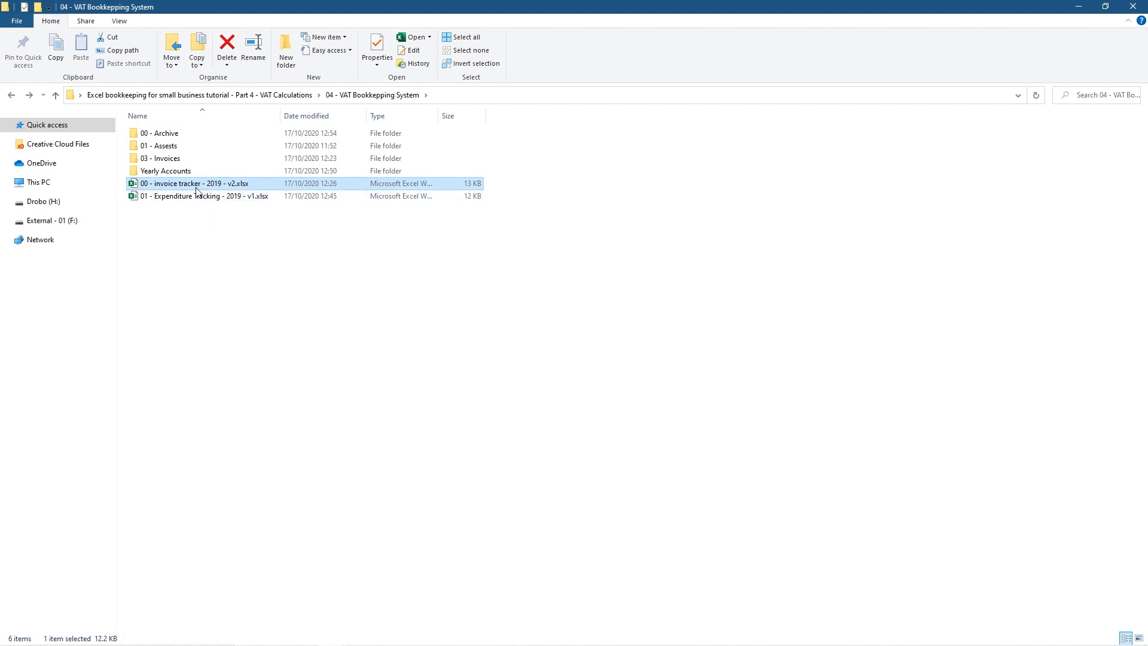
# Rename the invoice tracker file from v2 to v3
pyautogui.click(197, 187)
pyautogui.click(196, 187)
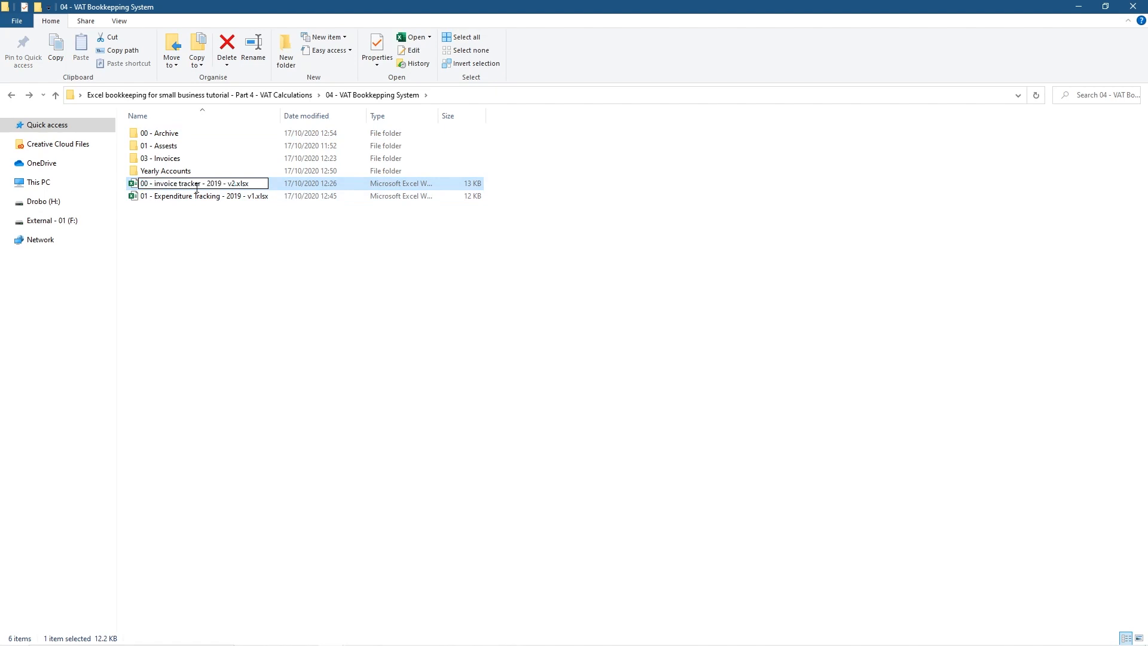
pyautogui.press('BackSpace')
pyautogui.write('3')
pyautogui.click(197, 200)
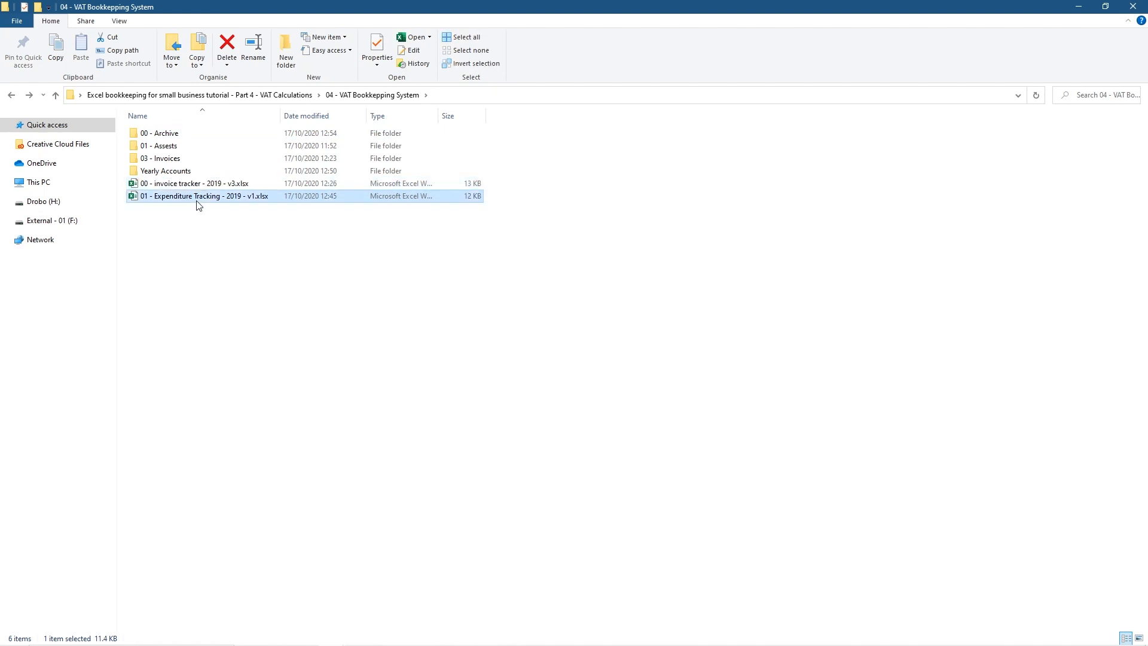
# Rename the expenditure tracking file to v3 and copy both workbooks into 00 - Archive
pyautogui.click(197, 201)
pyautogui.press('Right')
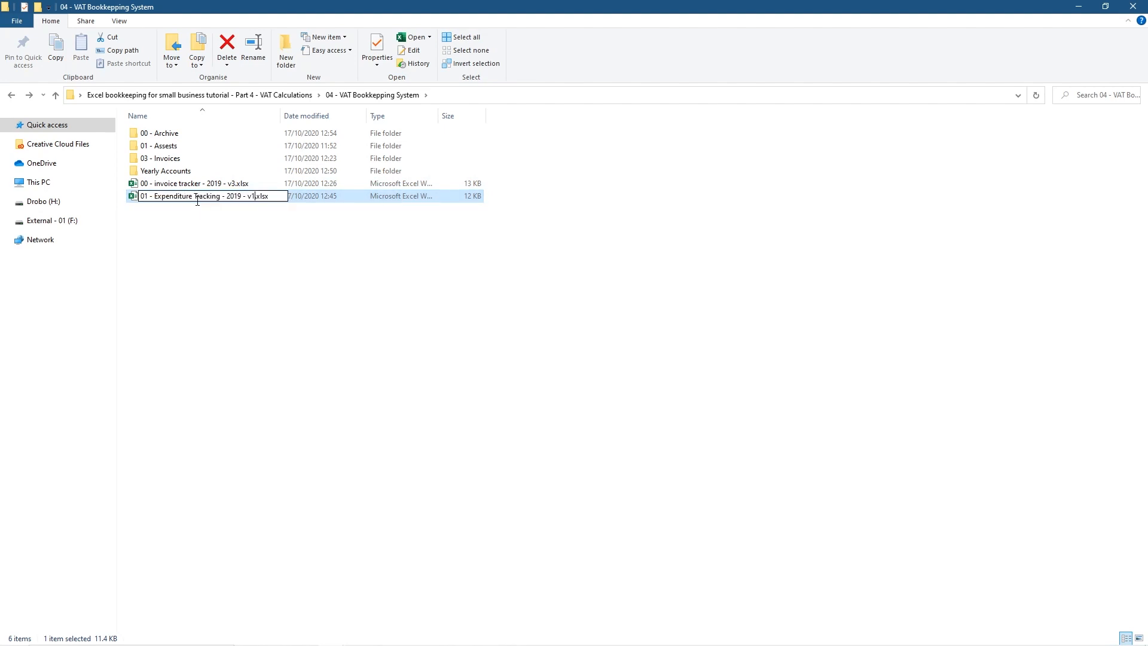
pyautogui.press('BackSpace')
pyautogui.write('2')
pyautogui.press('BackSpace')
pyautogui.write('3')
pyautogui.press('Return')
pyautogui.moveTo(236, 223); pyautogui.dragTo(244, 132)
pyautogui.click(285, 190)
# Rename the working invoice tracker file from v3 to v4
pyautogui.click(230, 197)
pyautogui.click(221, 186)
pyautogui.press('F2')
pyautogui.press('Right')
pyautogui.press('BackSpace')
pyautogui.write('4')
pyautogui.press('Return')
pyautogui.press('Down')
# Rename the working expenditure tracking file from v3 to v4
pyautogui.press('F2')
pyautogui.press('Right')
pyautogui.press('BackSpace')
pyautogui.write('4')
pyautogui.press('Return')
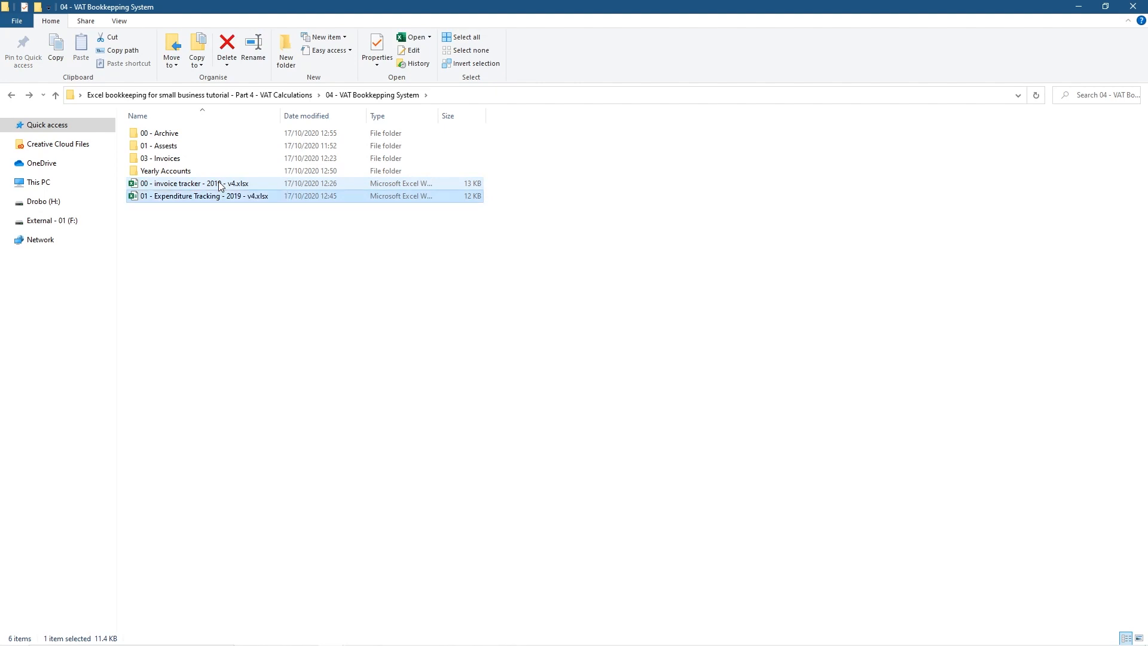
pyautogui.moveTo(287, 235); pyautogui.dragTo(220, 127)
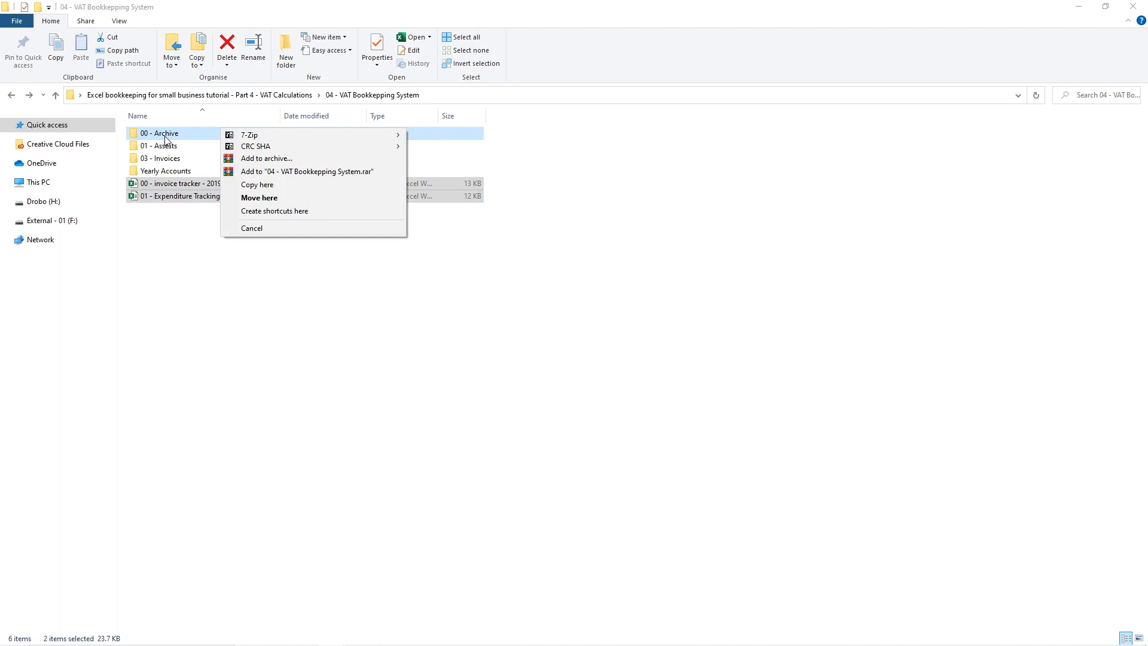
pyautogui.click(287, 317)
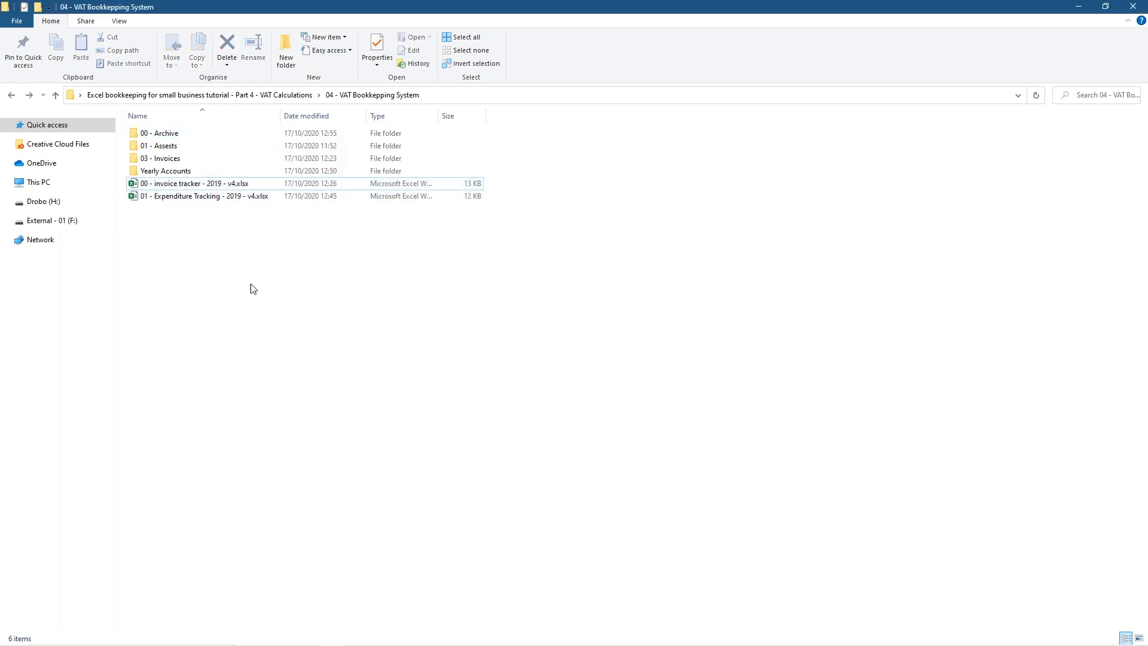
pyautogui.doubleClick(159, 133)
pyautogui.click(248, 181)
pyautogui.click(242, 160)
pyautogui.click(244, 185)
pyautogui.click(241, 160)
pyautogui.click(227, 195)
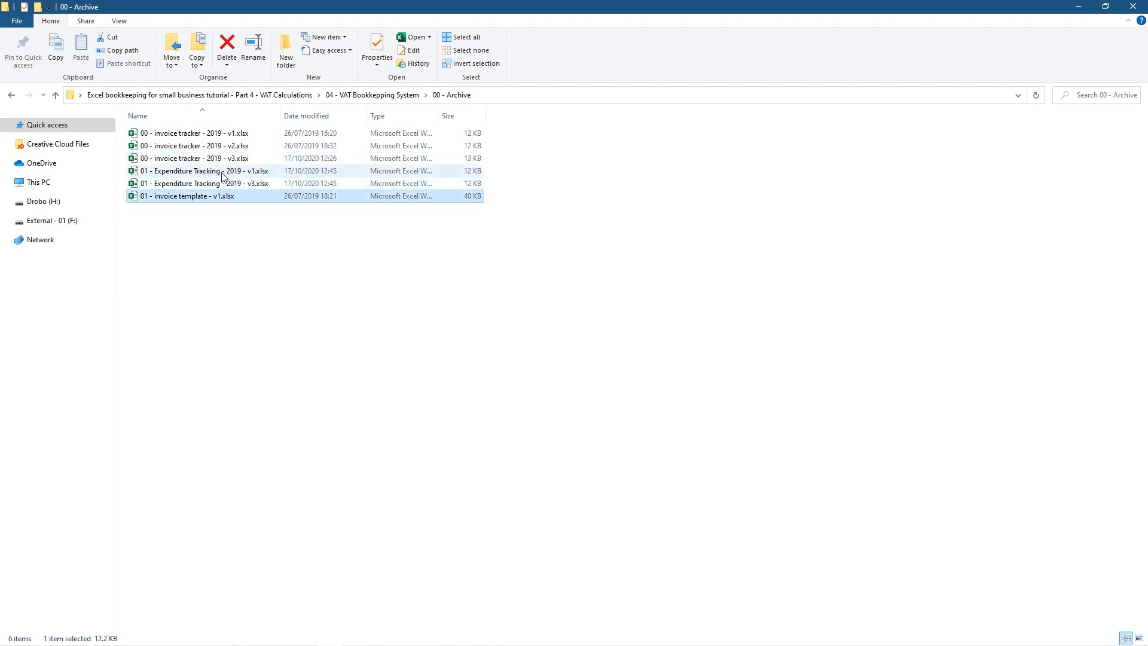
pyautogui.click(217, 185)
pyautogui.click(9, 97)
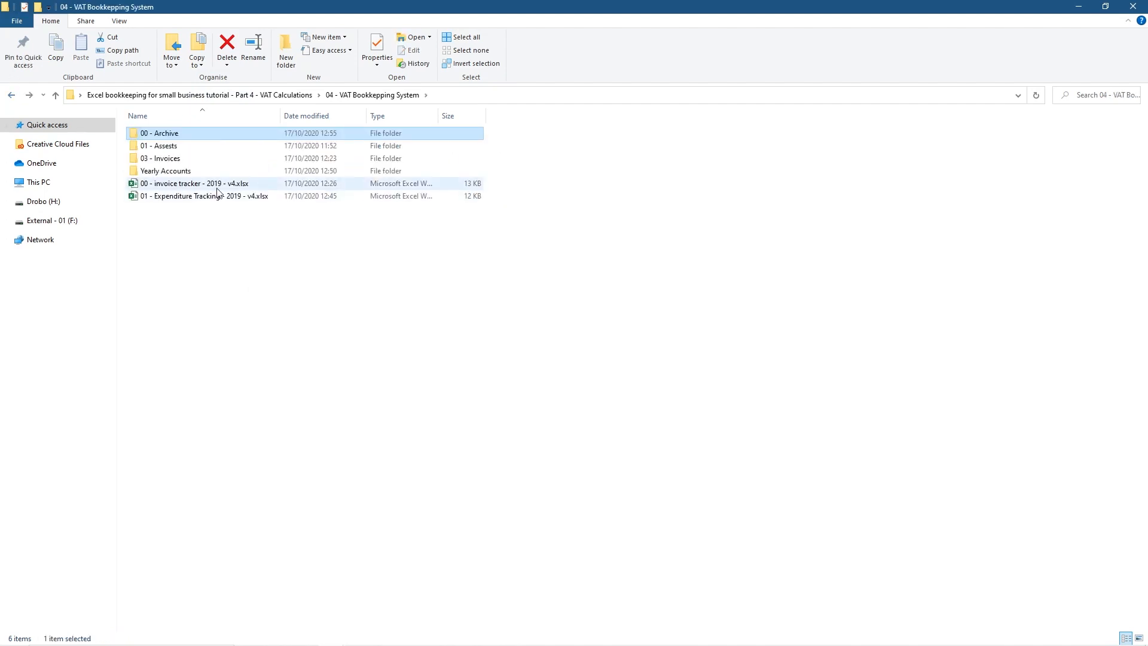
# Inside 03 - Invoices, add a new folder named '0 - Invoice Archive'
pyautogui.doubleClick(245, 164)
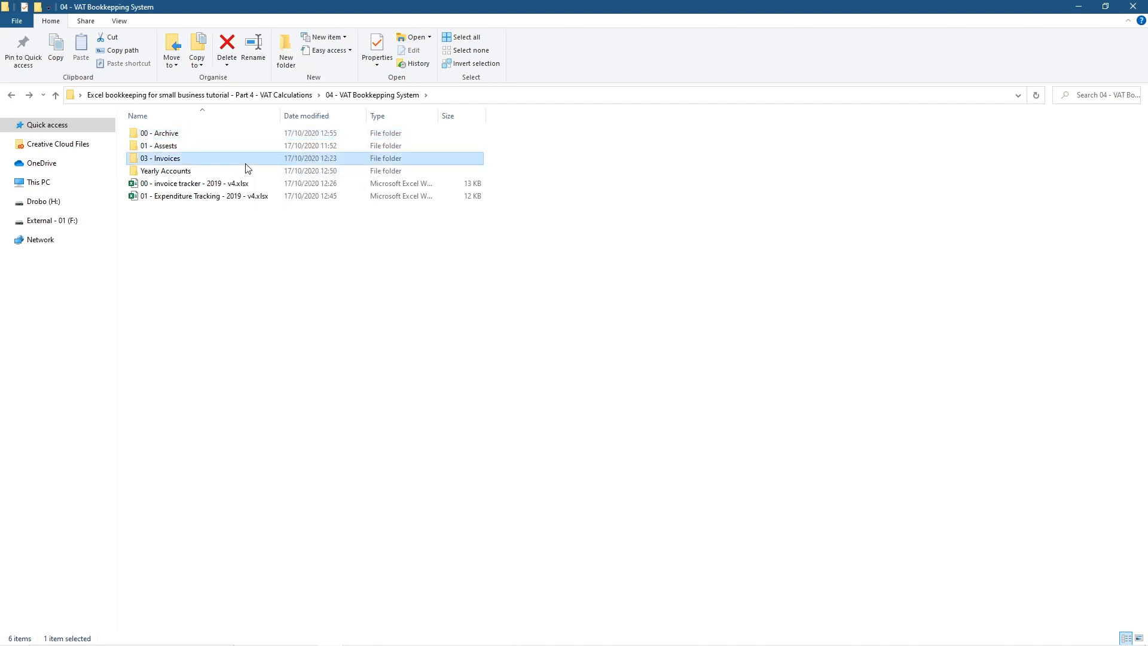
pyautogui.rightClick(221, 342)
pyautogui.moveTo(189, 501)
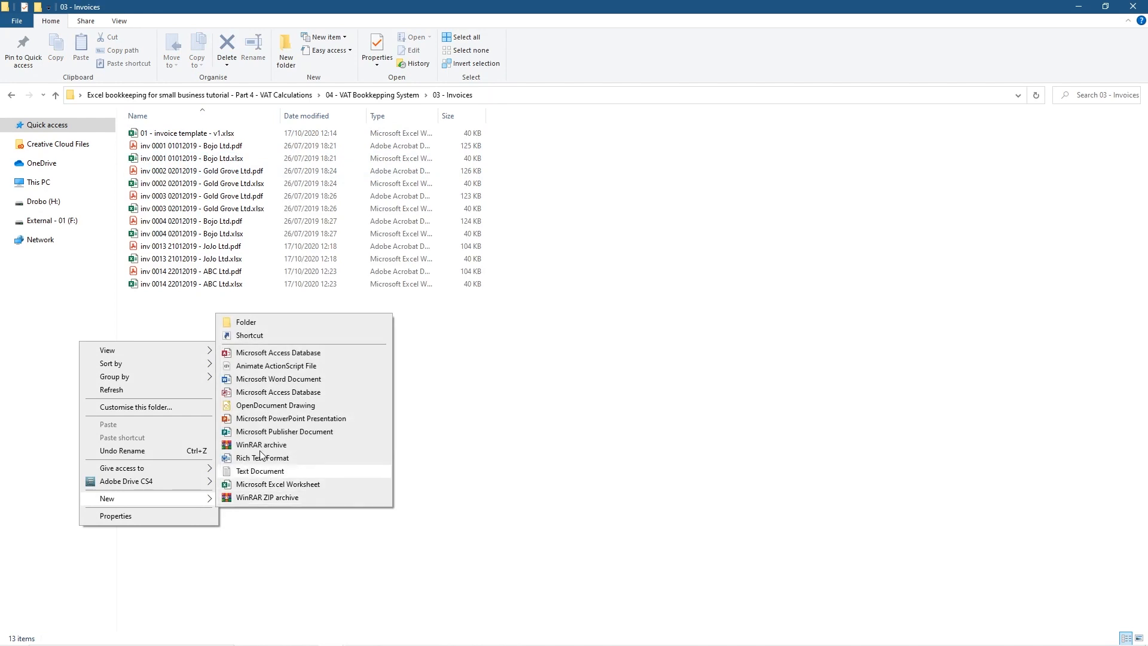
pyautogui.click(250, 324)
pyautogui.write('0')
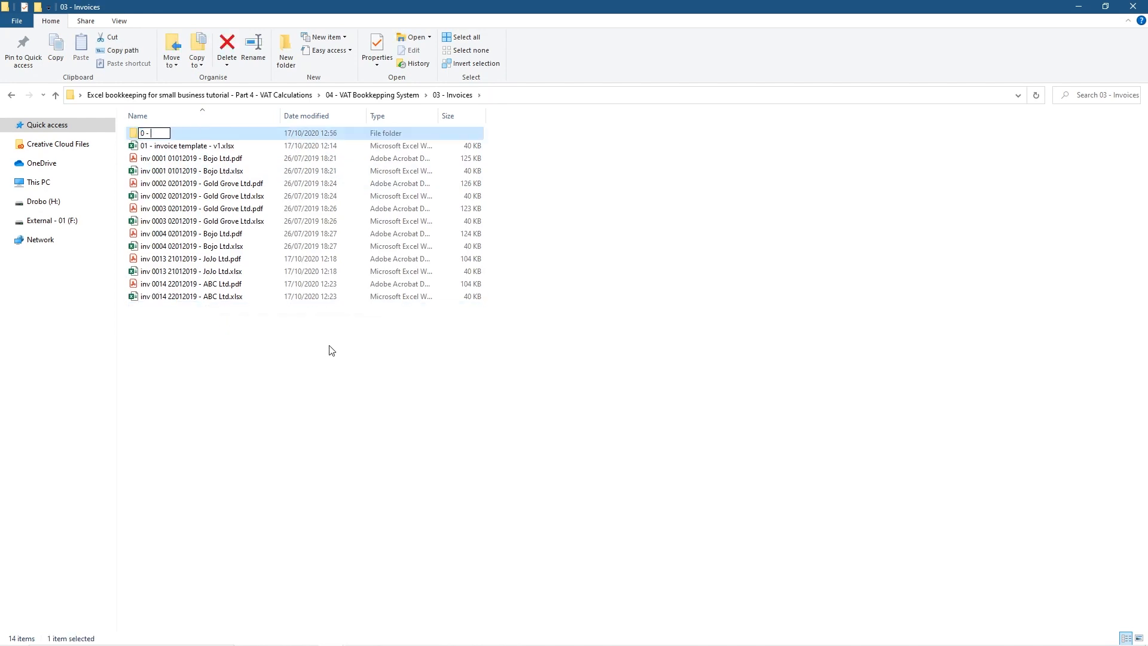
pyautogui.write(' - INv')
pyautogui.press('BackSpace')
pyautogui.press('BackSpace')
pyautogui.write('nvoie')
pyautogui.press('BackSpace')
pyautogui.write('ce Archive')
pyautogui.press('Return')
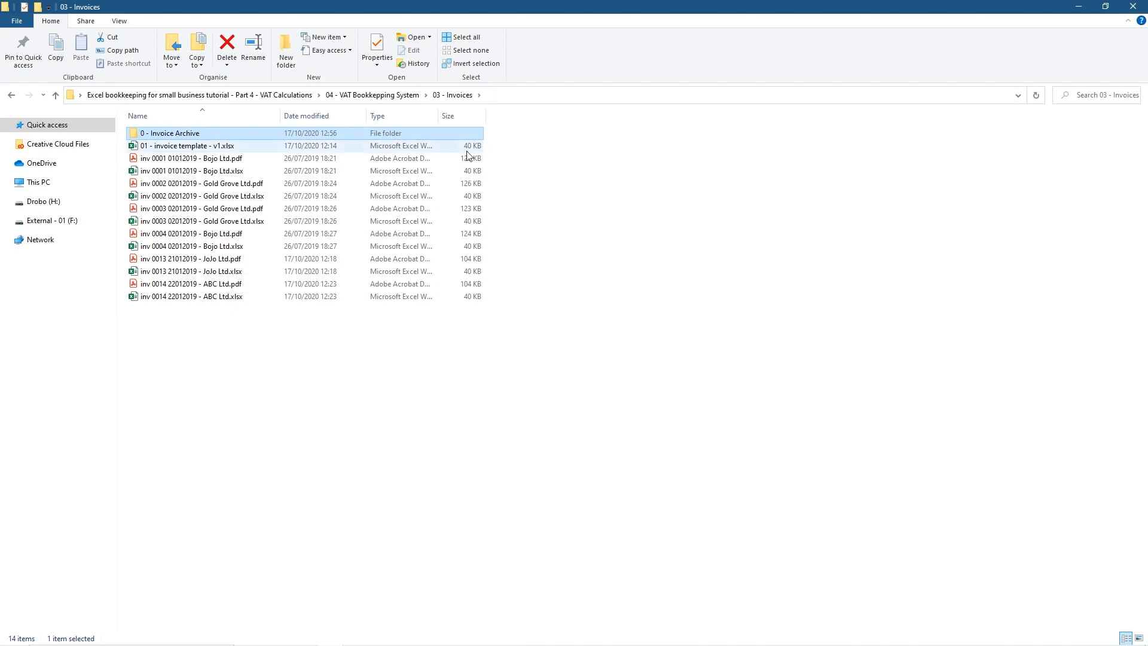
pyautogui.moveTo(382, 412); pyautogui.dragTo(188, 152)
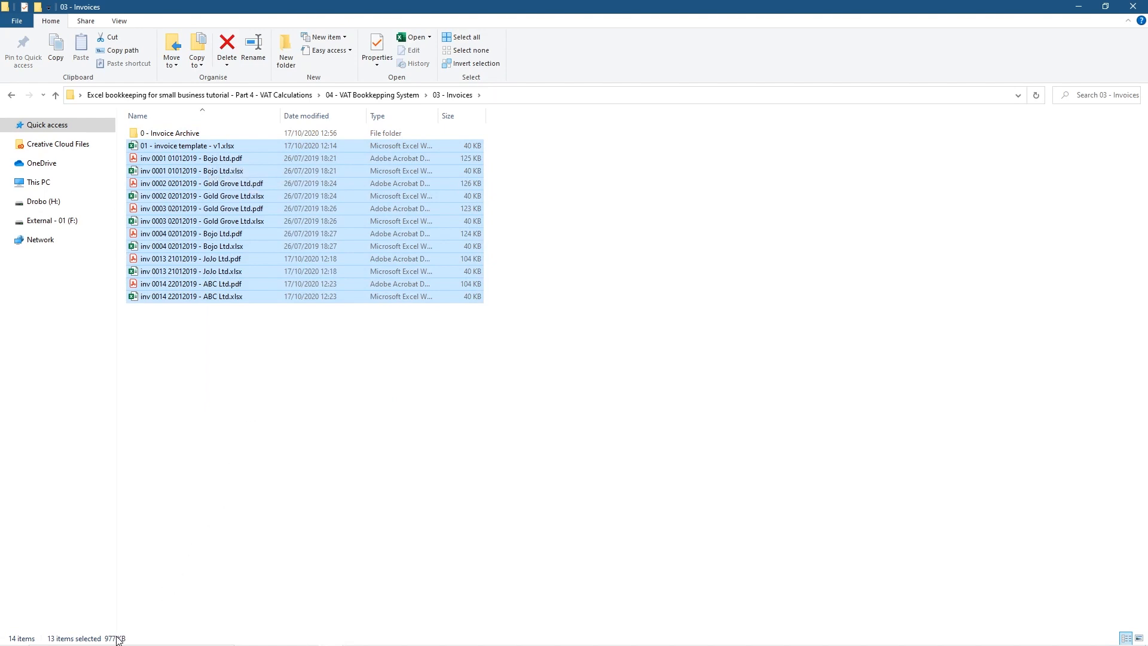
# Copy the template and twelve invoice files into 0 - Invoice Archive, skipping duplicates
pyautogui.moveTo(193, 183); pyautogui.dragTo(233, 137)
pyautogui.click(257, 194)
pyautogui.click(196, 315)
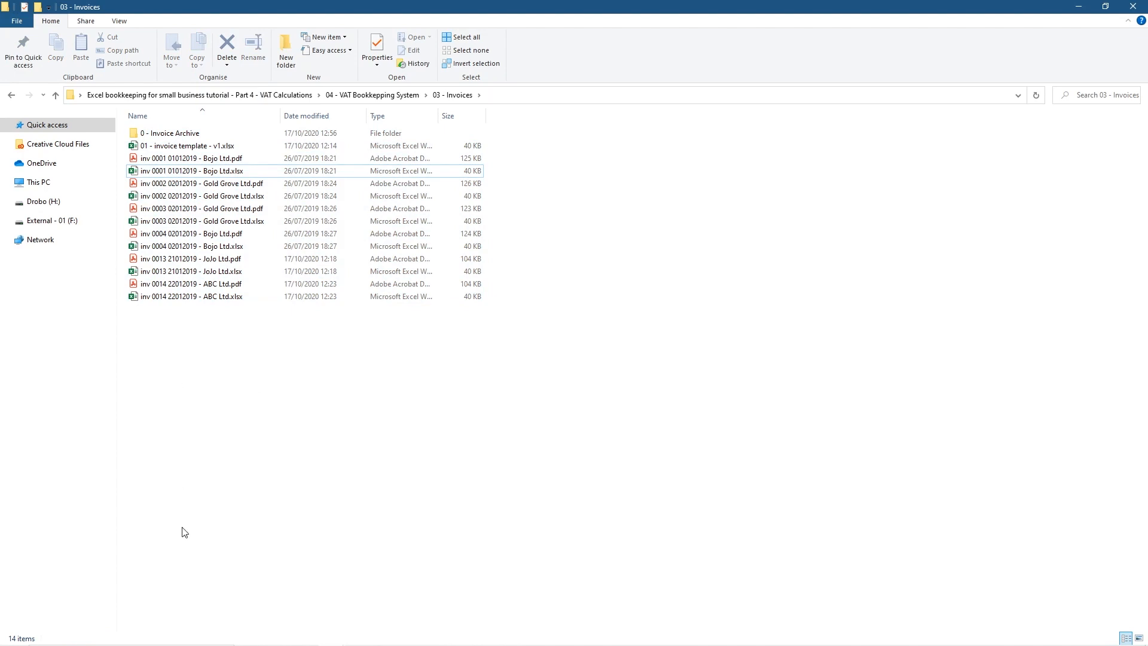
pyautogui.moveTo(280, 393); pyautogui.dragTo(201, 133)
pyautogui.click(233, 186)
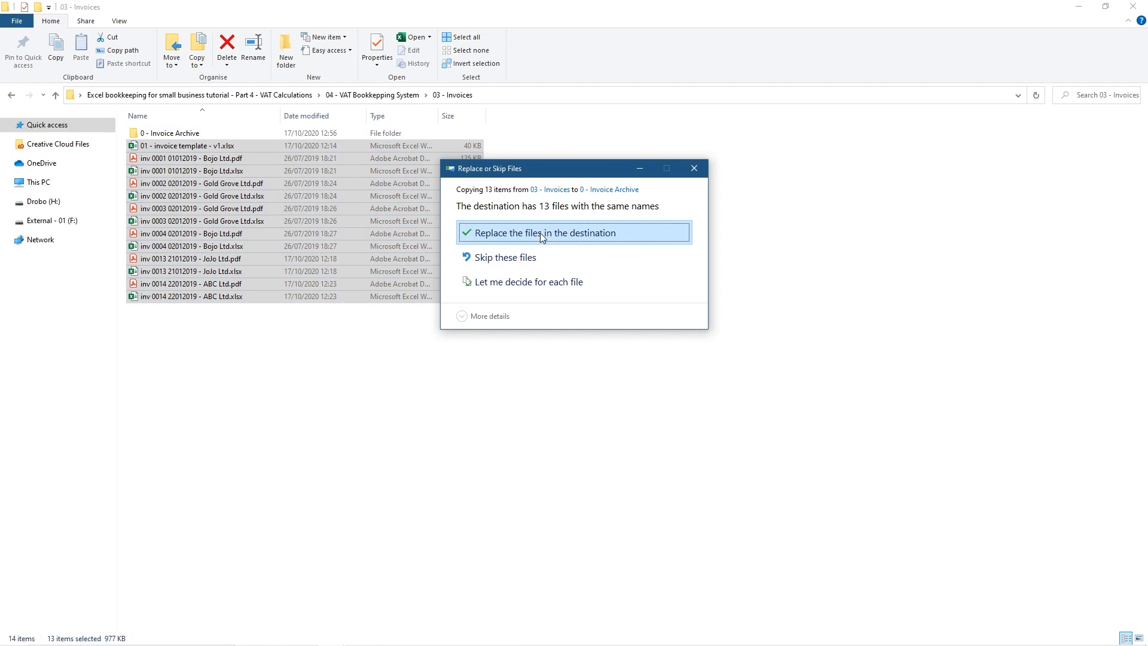
pyautogui.click(540, 232)
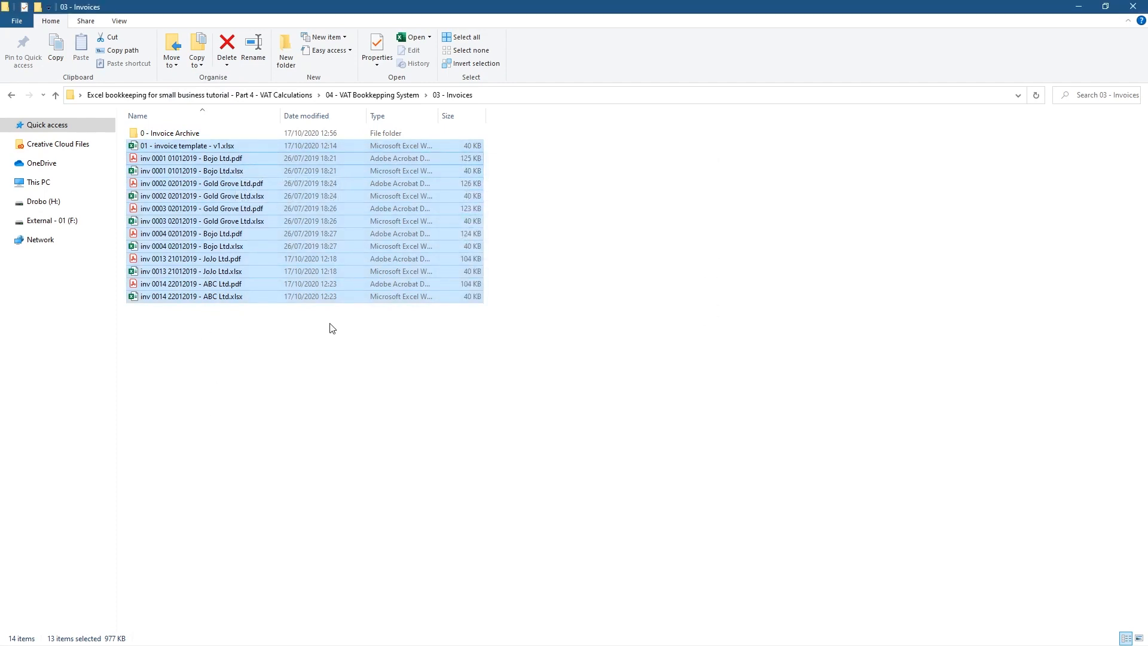
pyautogui.moveTo(192, 154); pyautogui.dragTo(225, 137)
pyautogui.click(228, 190)
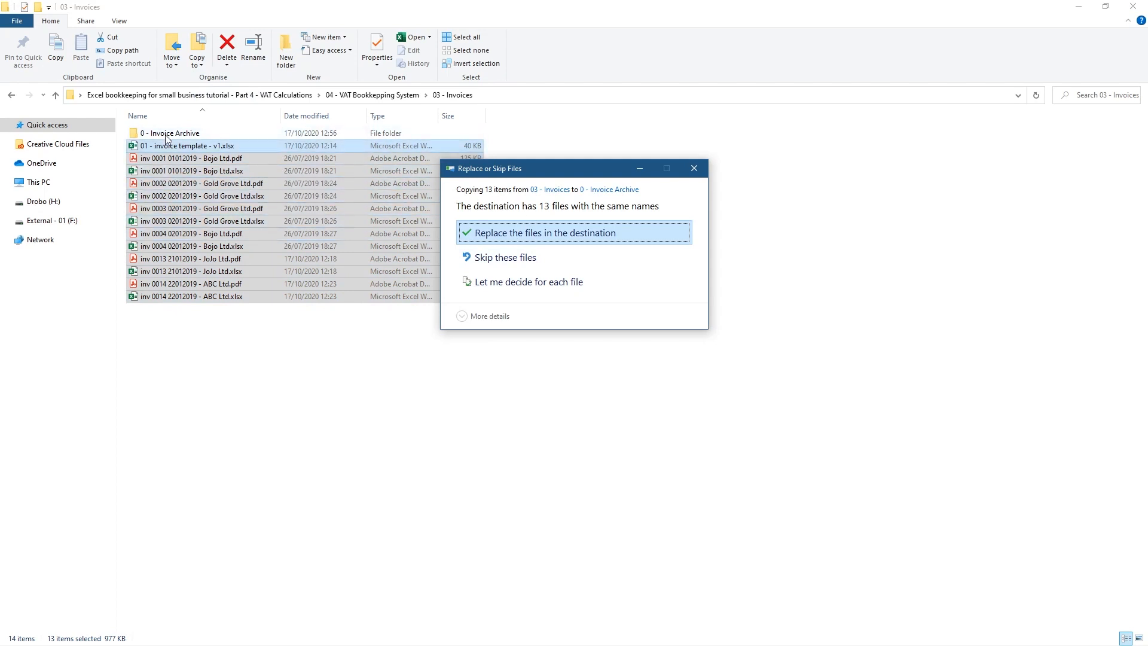
pyautogui.click(476, 257)
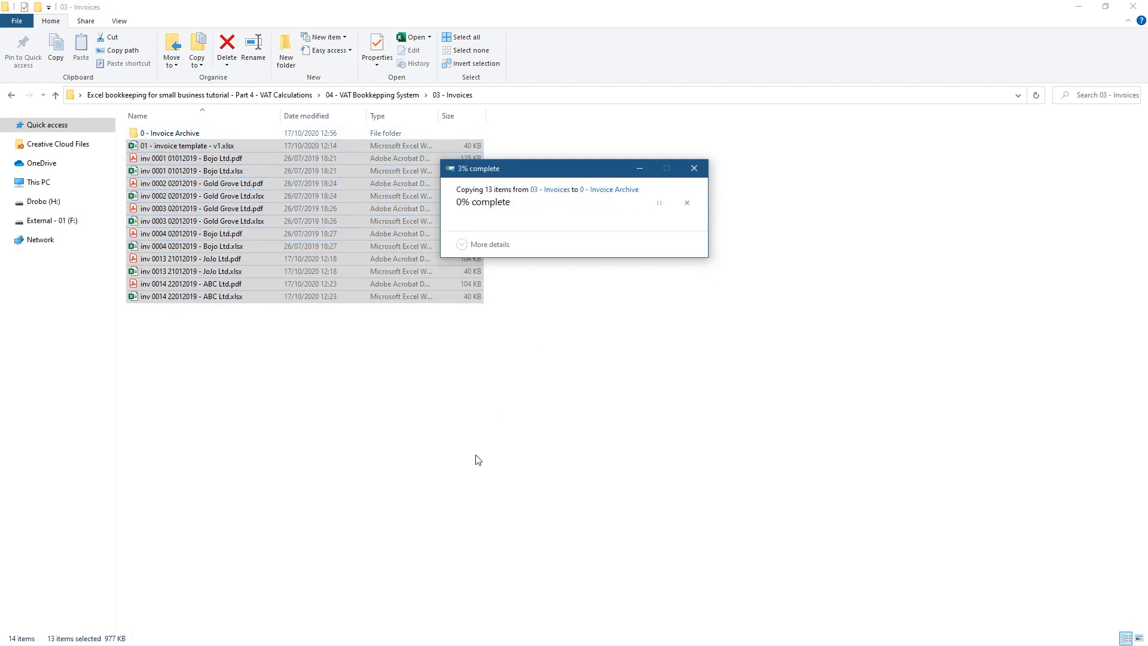
pyautogui.click(477, 461)
# Check 0 - Invoice Archive's contents, then return to 04 - VAT Bookkeeping System
pyautogui.doubleClick(186, 134)
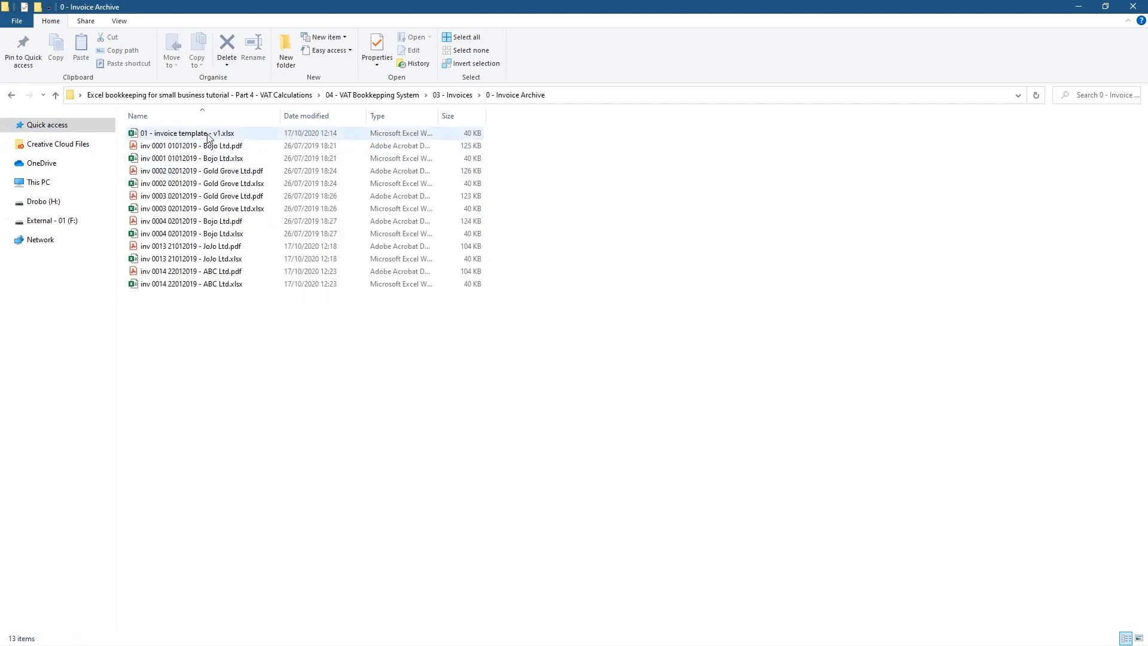
pyautogui.click(12, 95)
pyautogui.click(12, 95)
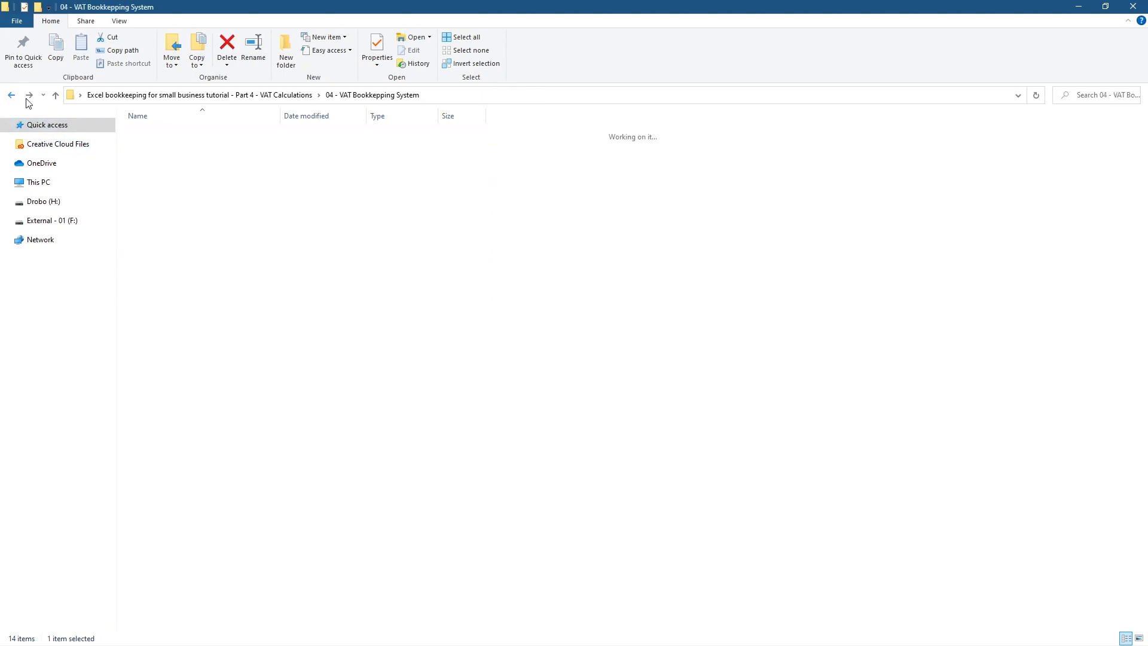
# Look inside 00 - Archive and 01 - Assests, then close the File Explorer window
pyautogui.doubleClick(196, 134)
pyautogui.click(11, 95)
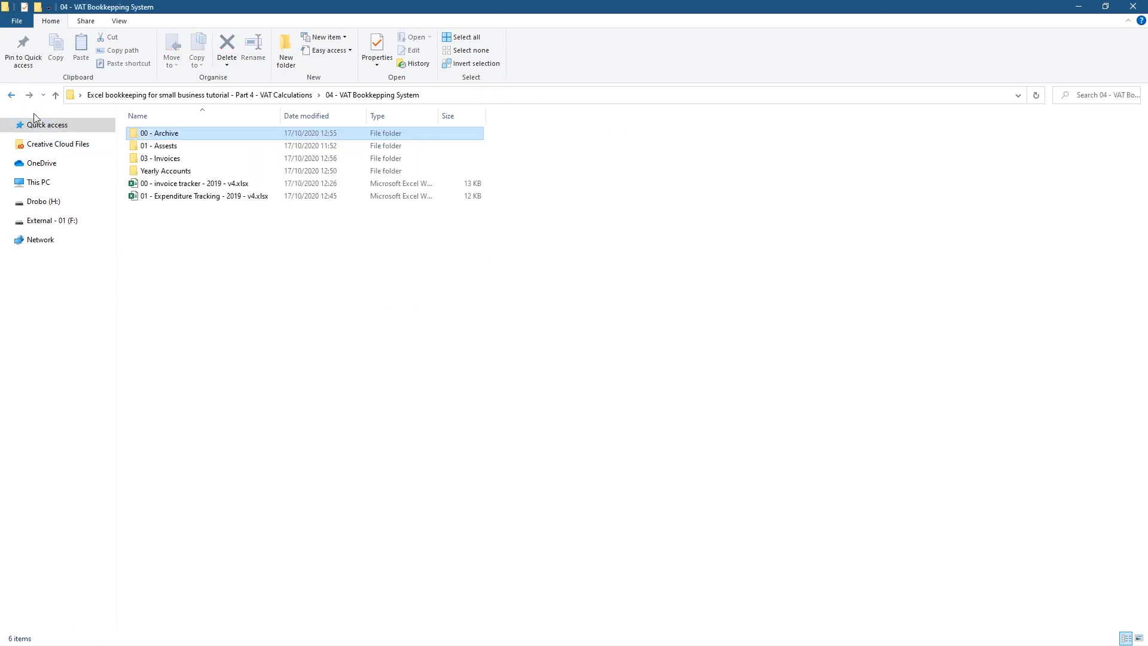
pyautogui.doubleClick(149, 150)
pyautogui.click(156, 161)
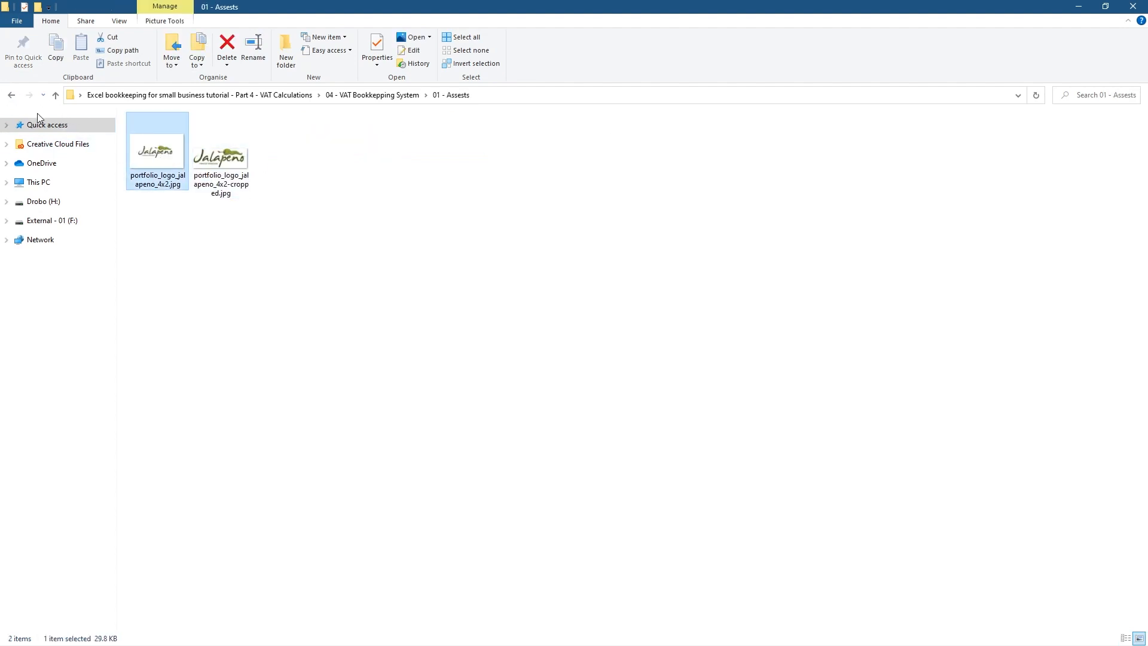
pyautogui.click(11, 94)
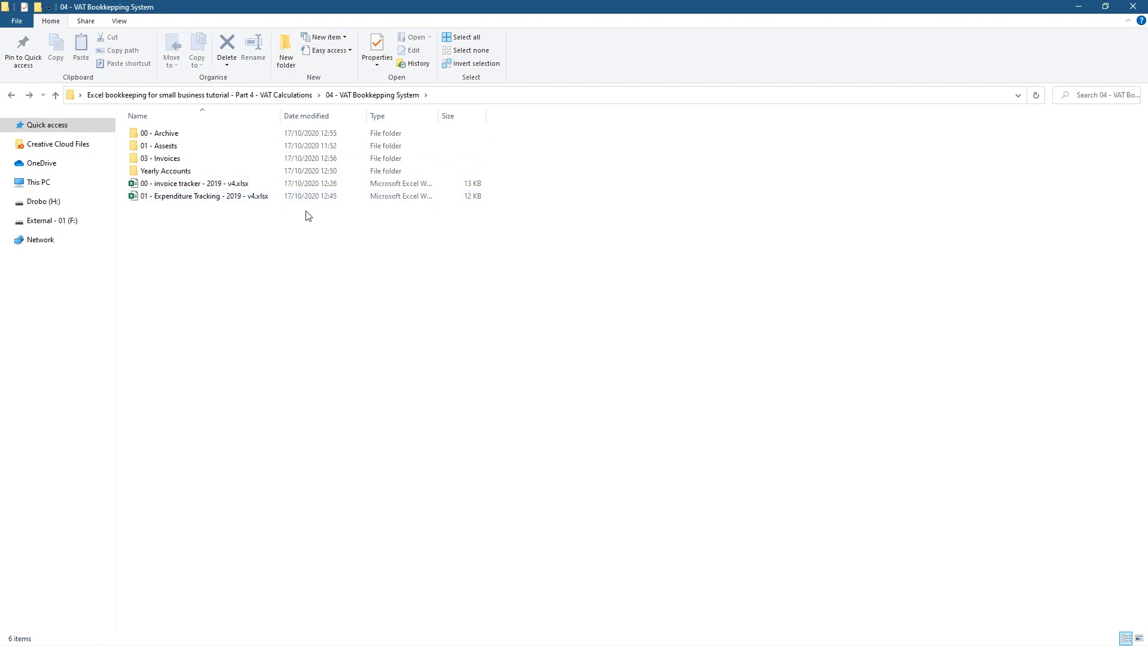
pyautogui.click(1133, 7)
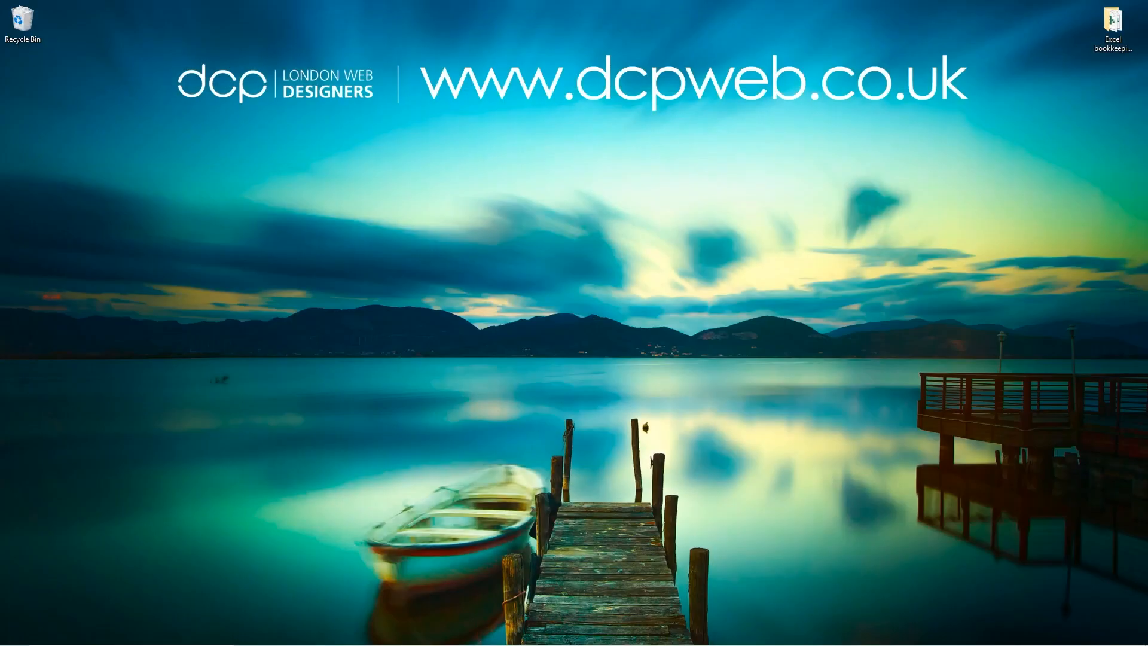